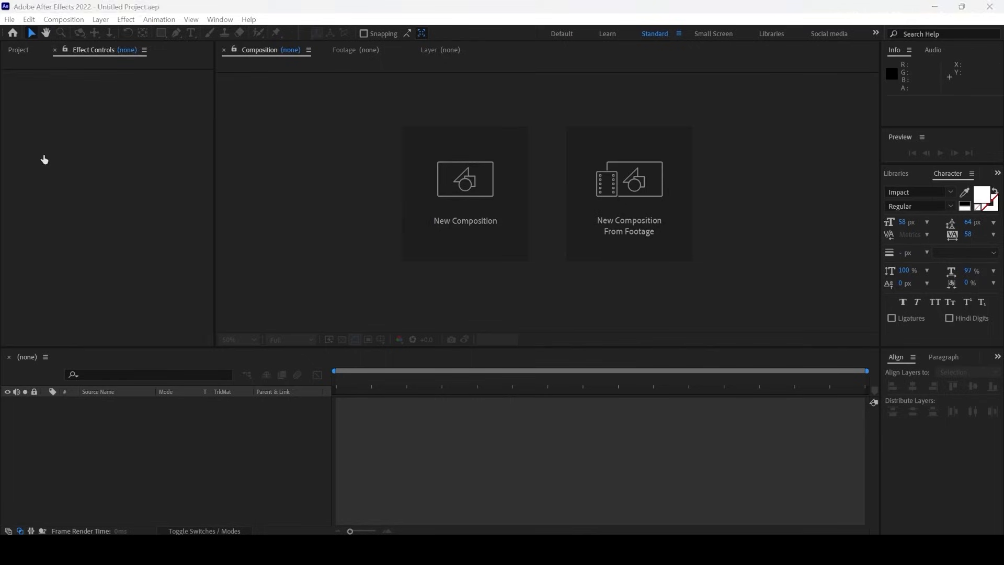
Create a composition named main with a width of 1080 px and a height of 1920 px
{"action": "left_click", "coordinate": [456, 193]}
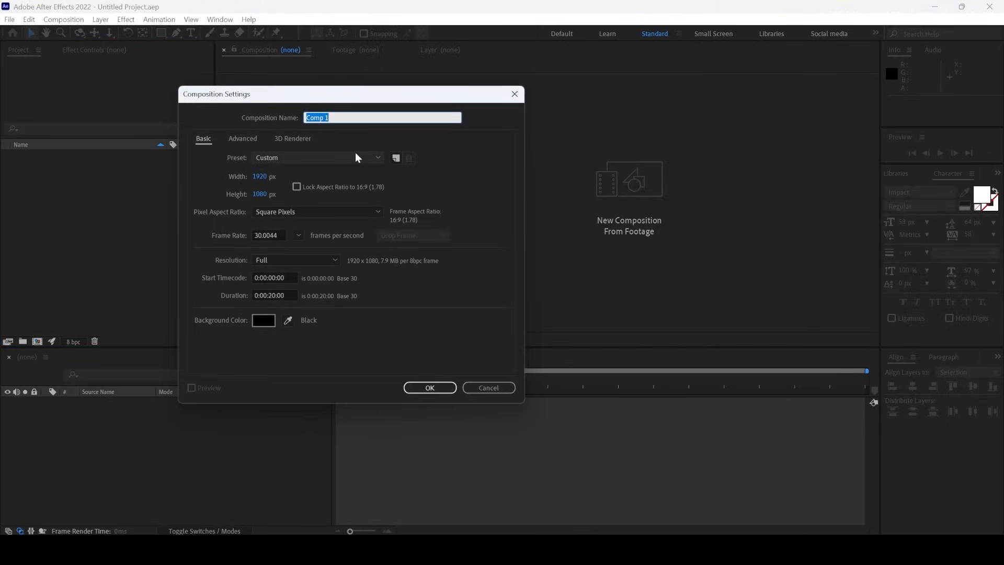
{"action": "type", "text": "main"}
{"action": "left_click", "coordinate": [260, 176]}
{"action": "type", "text": "1"}
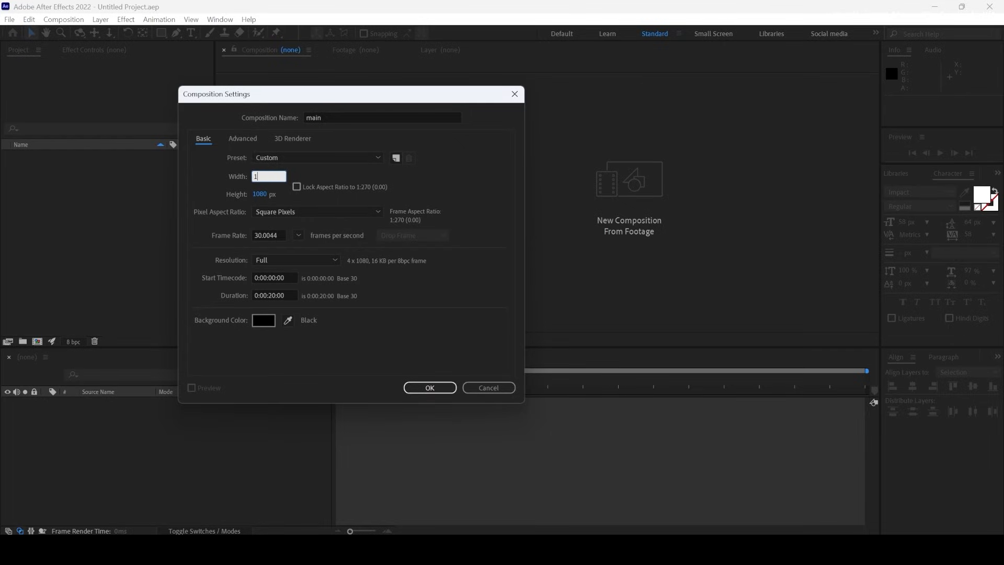
{"action": "type", "text": "080"}
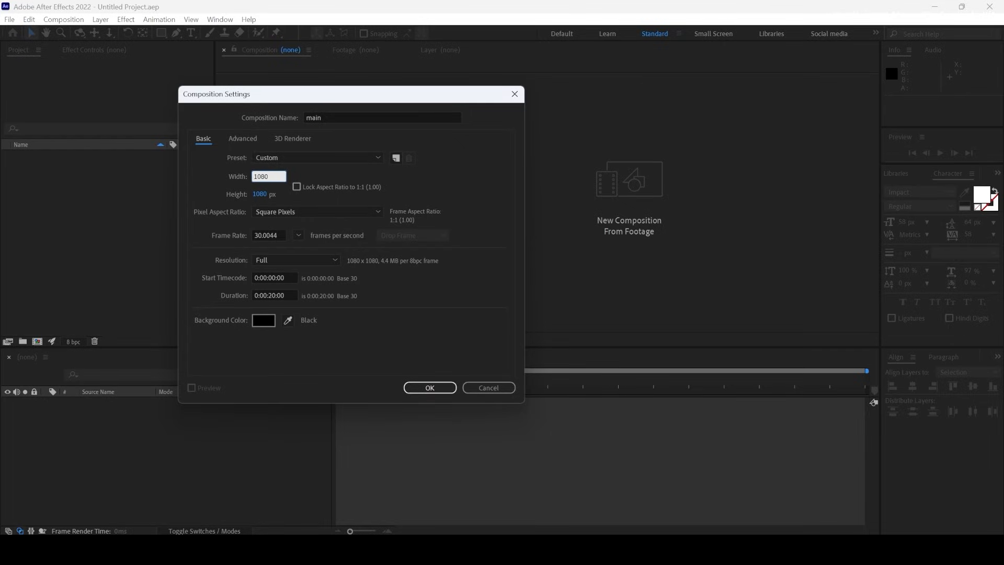
{"action": "left_click", "coordinate": [256, 194]}
{"action": "type", "text": "1920"}
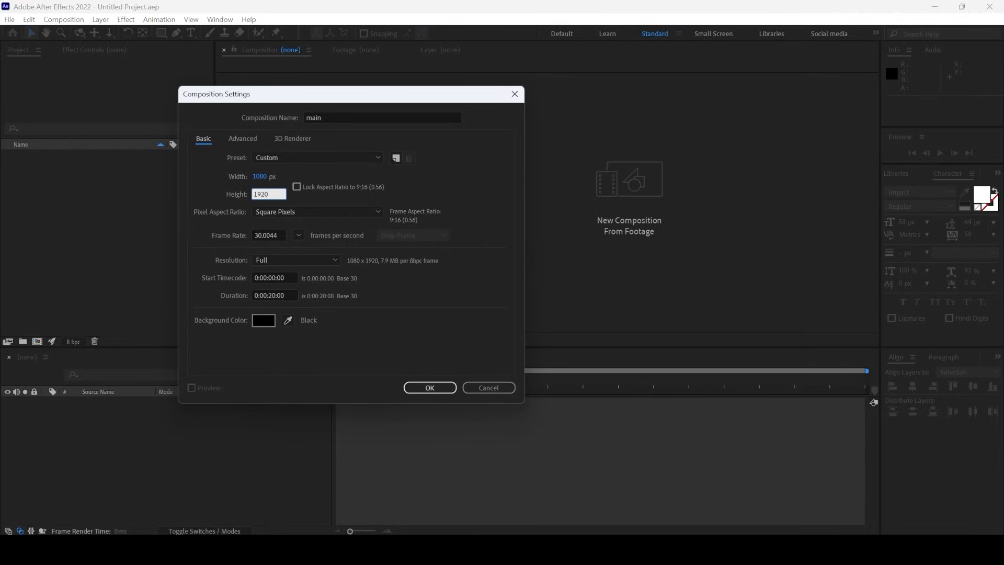
{"action": "left_click", "coordinate": [429, 390]}
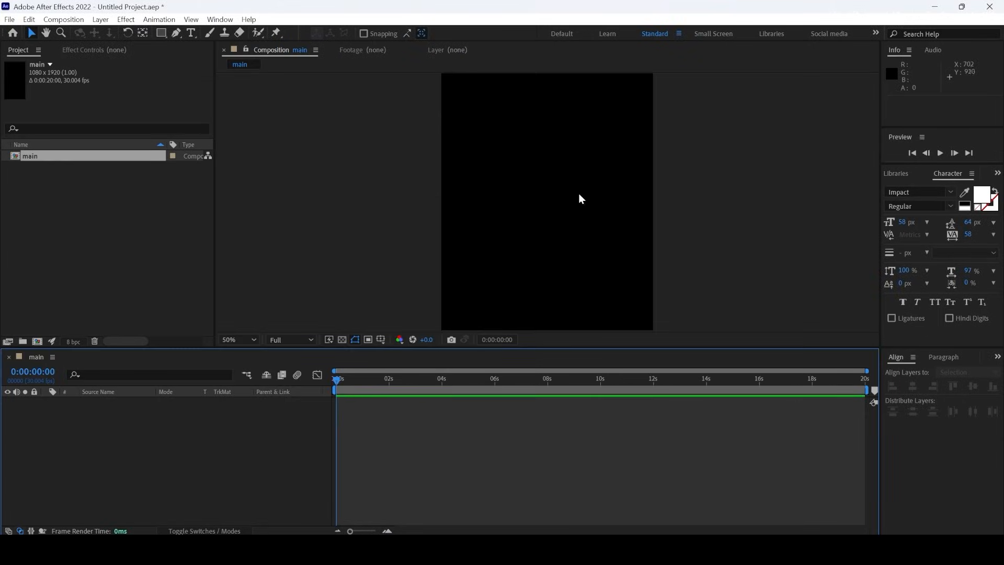
Create a second 1080 x 1920 px composition named first scene in the project
{"action": "left_click", "coordinate": [252, 339]}
{"action": "left_click", "coordinate": [248, 131]}
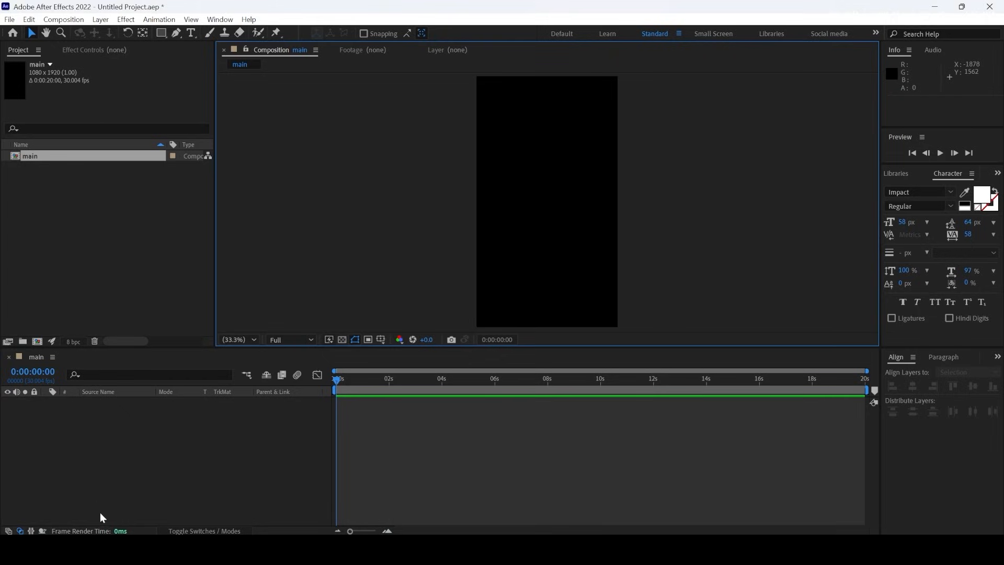
{"action": "left_click", "coordinate": [27, 173]}
{"action": "left_click", "coordinate": [38, 160]}
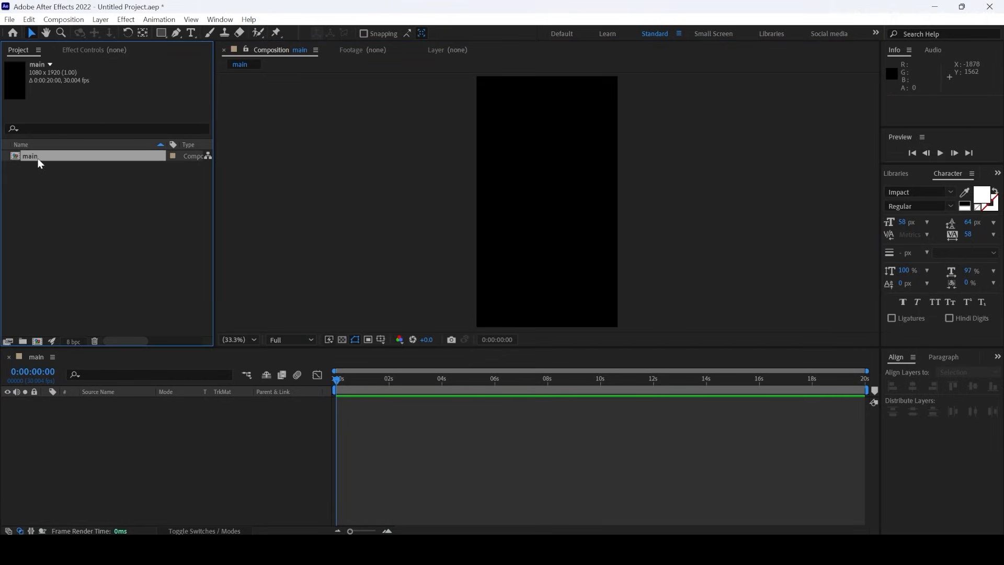
{"action": "left_click", "coordinate": [43, 190]}
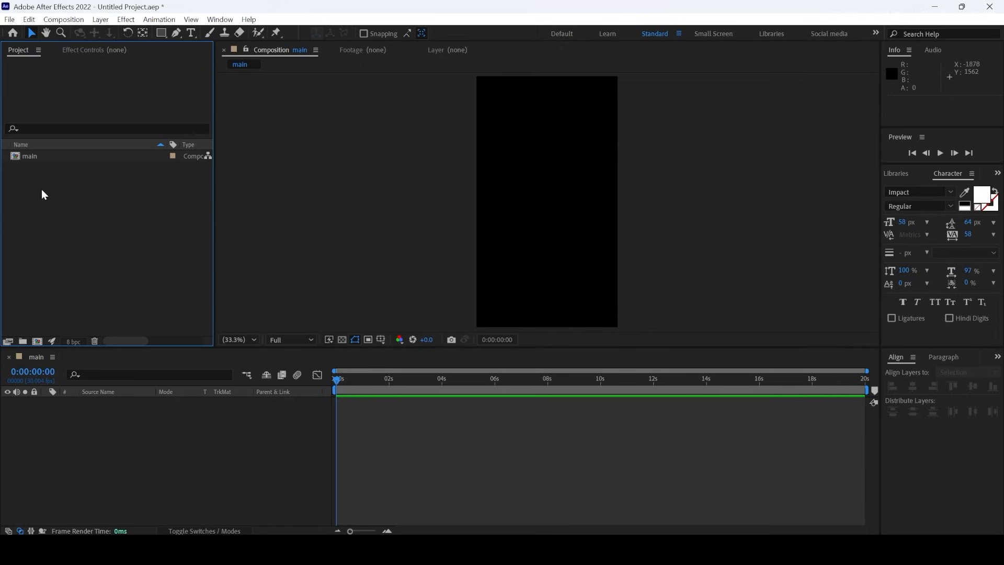
{"action": "right_click", "coordinate": [52, 222]}
{"action": "left_click", "coordinate": [115, 230]}
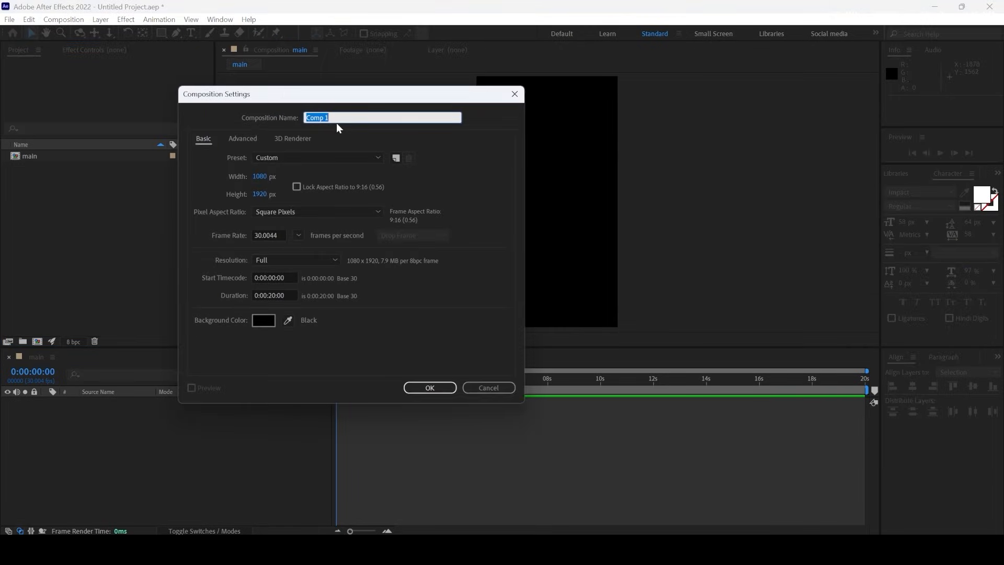
{"action": "type", "text": "first scene"}
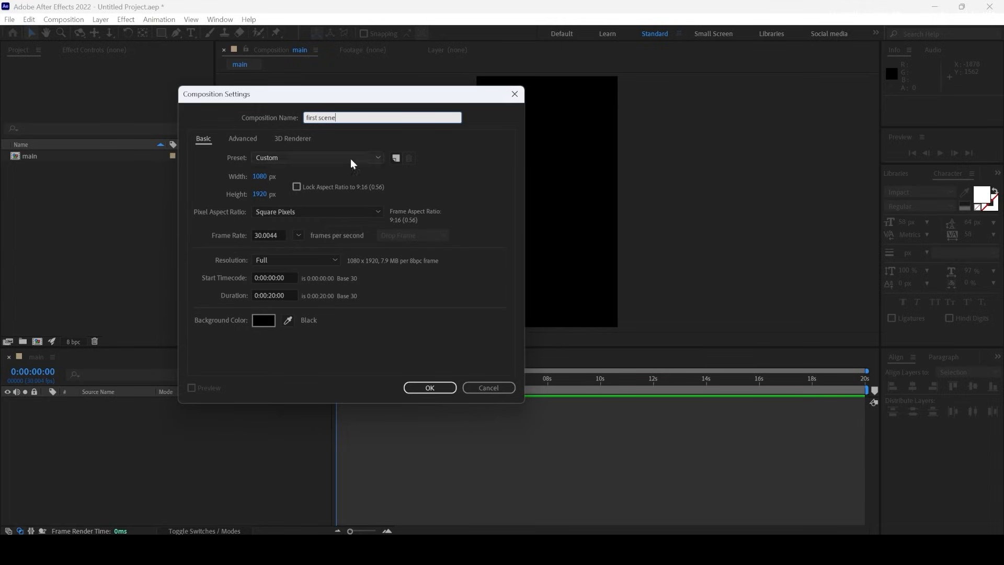
{"action": "left_click", "coordinate": [429, 387]}
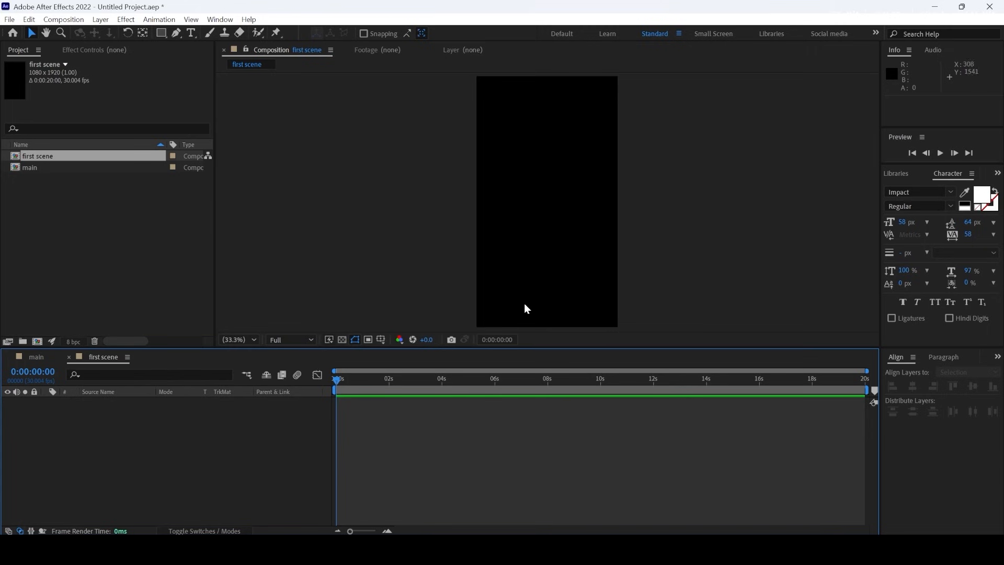
Switch to File Explorer's ruja folder and import the 636dcb0b removebg-preview cutout of the woman and pngwing.com (32) into the After Effects project
{"action": "left_click", "coordinate": [544, 550]}
{"action": "left_click", "coordinate": [688, 412]}
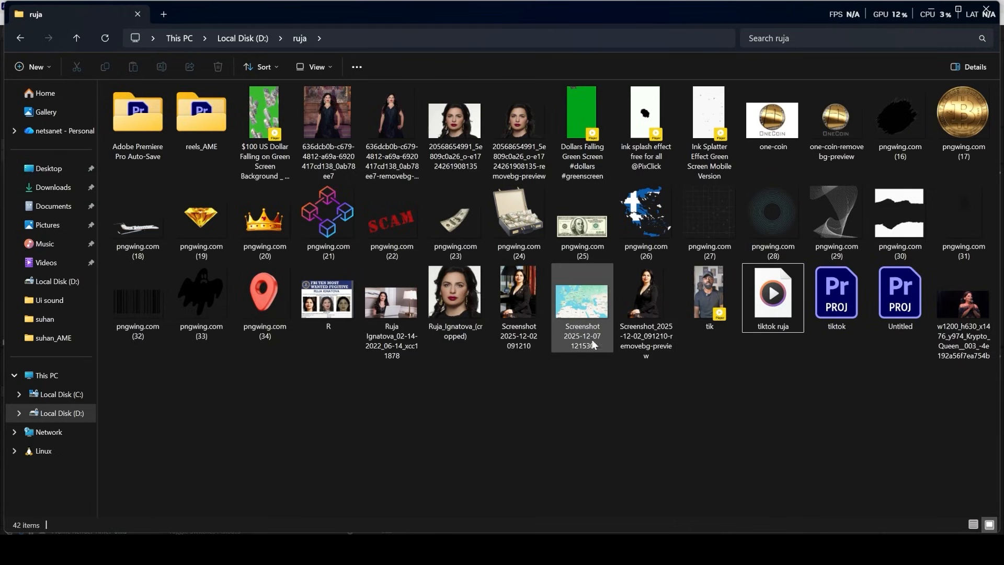
{"action": "left_click", "coordinate": [398, 114]}
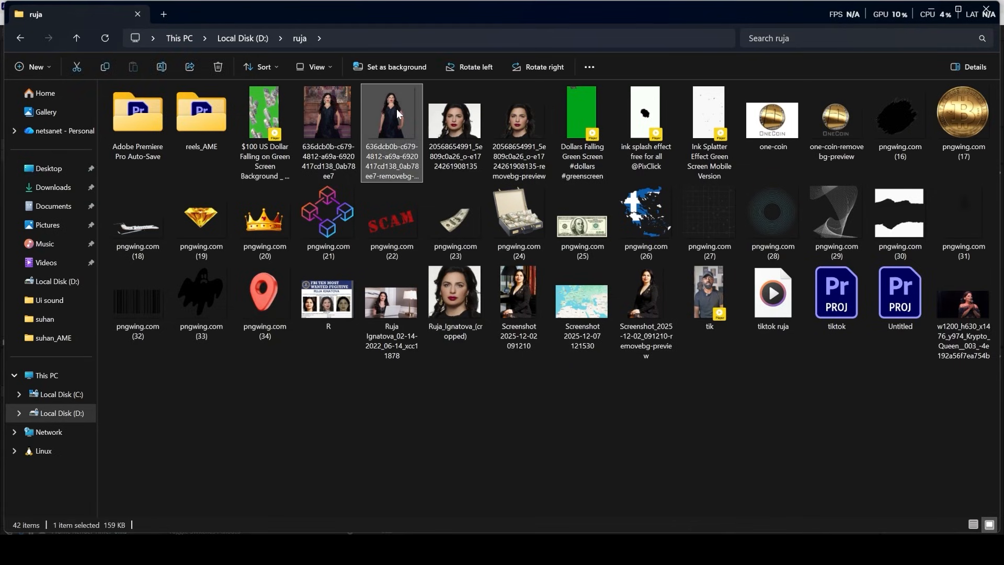
{"action": "left_click", "coordinate": [152, 300], "text": "ctrl"}
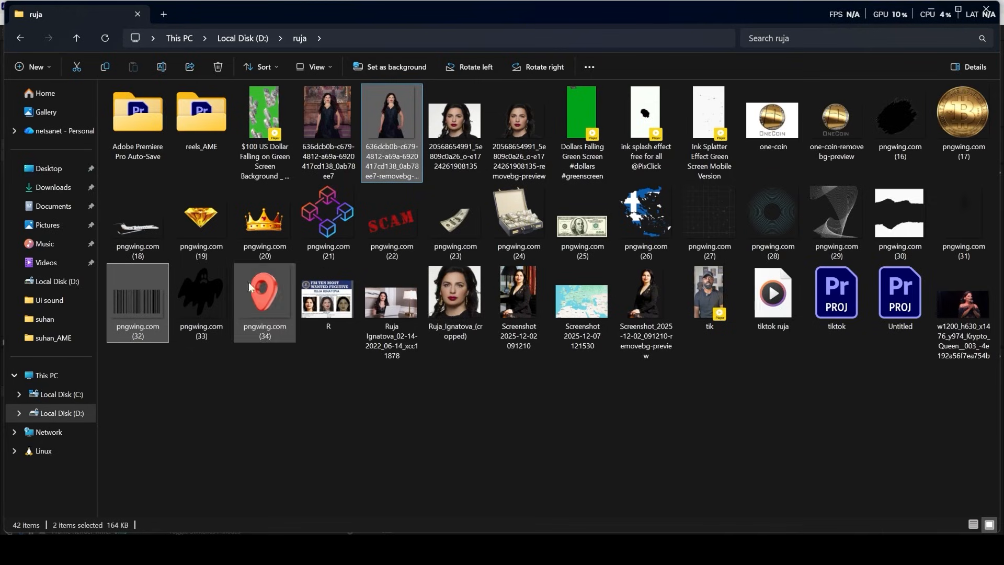
{"action": "left_click_drag", "start_coordinate": [143, 294], "coordinate": [121, 239]}
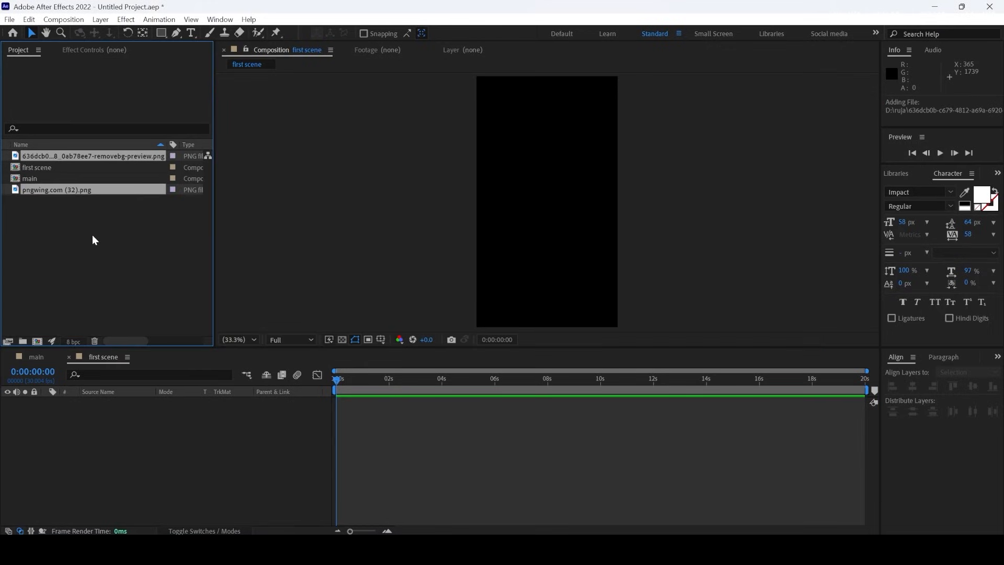
Create a new project folder named asset
{"action": "right_click", "coordinate": [79, 248]}
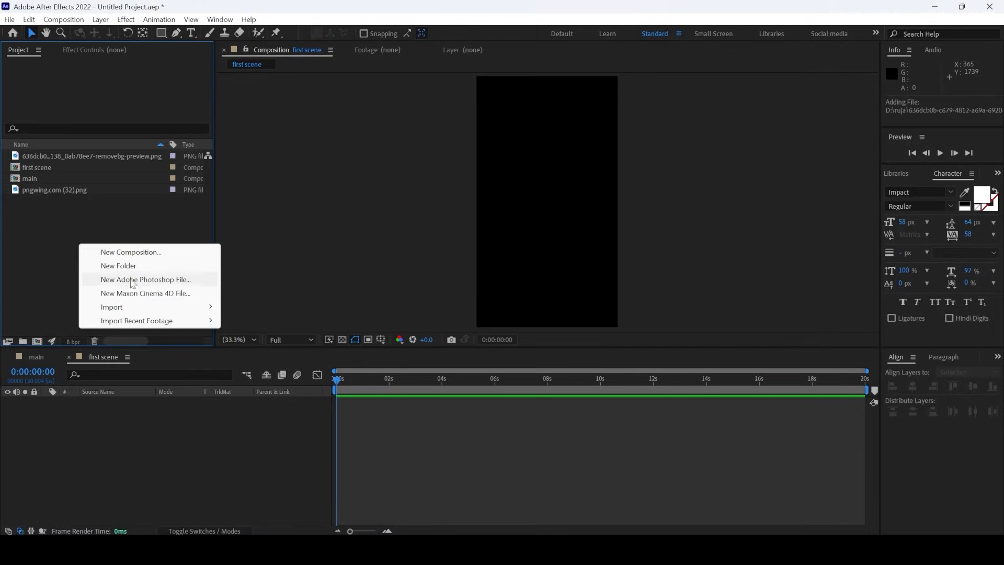
{"action": "left_click", "coordinate": [119, 267]}
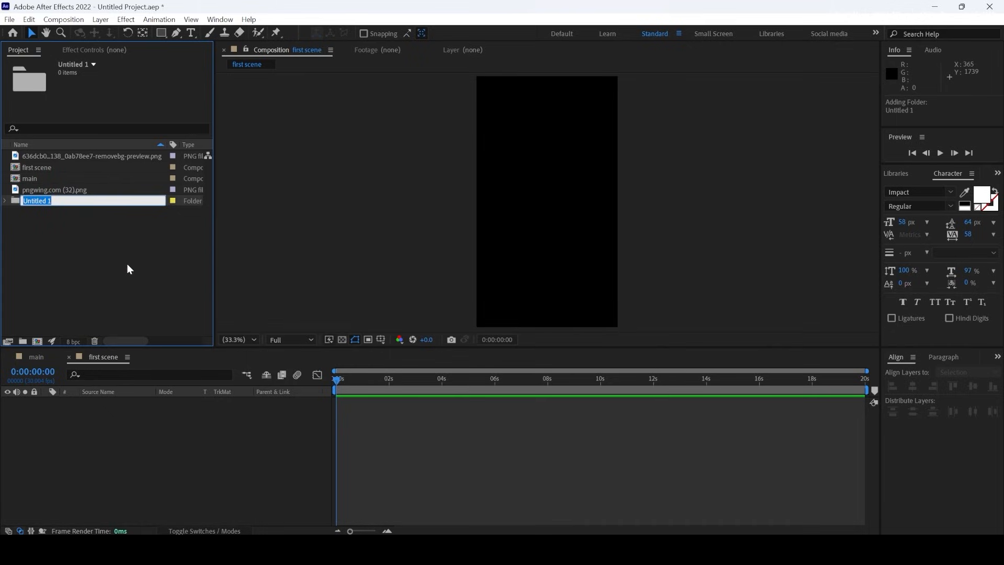
{"action": "type", "text": "asset"}
{"action": "key", "text": "Return"}
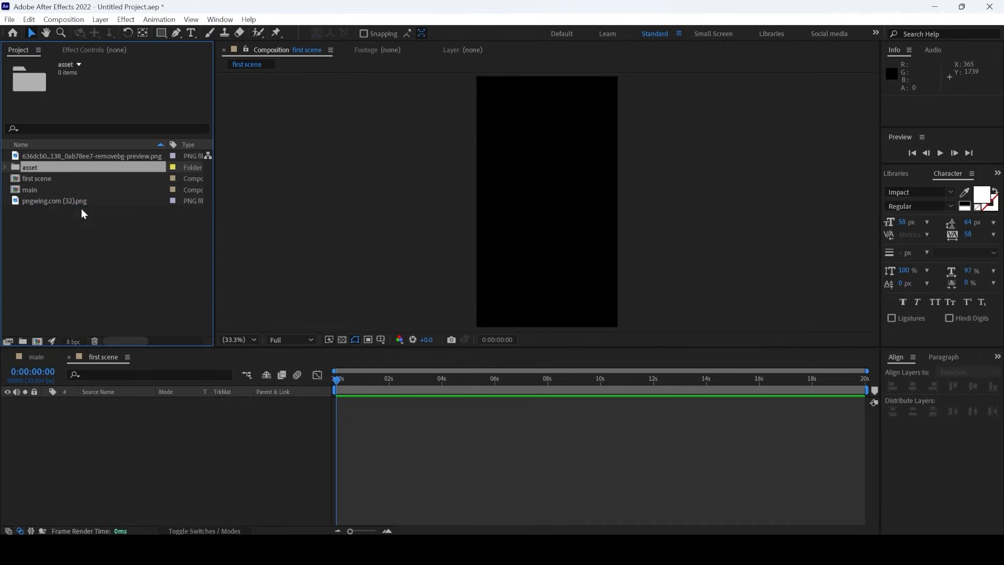
Move both imported PNG files into the asset folder and expand it to show its contents
{"action": "left_click", "coordinate": [62, 201]}
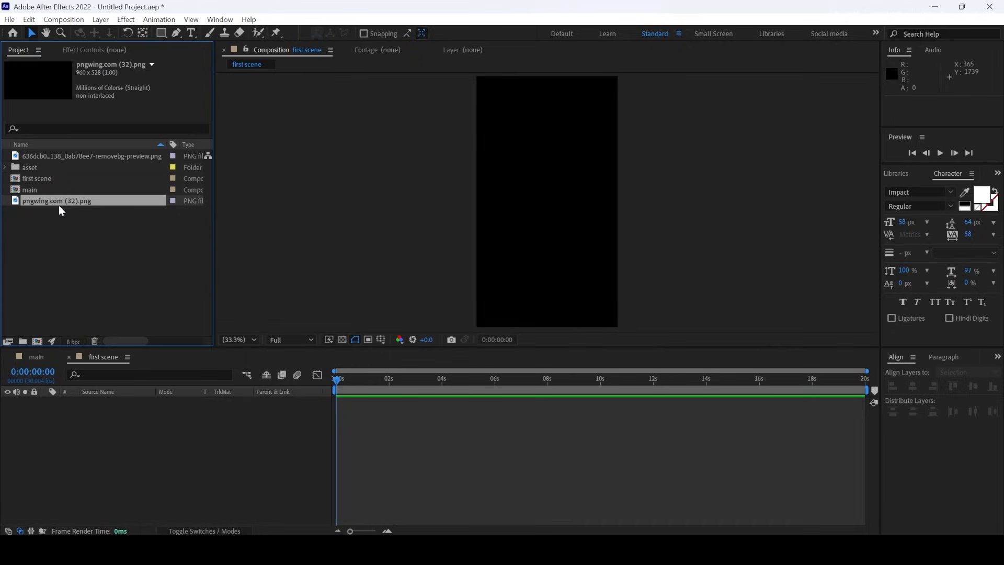
{"action": "left_click", "coordinate": [80, 153], "text": "ctrl"}
{"action": "left_click_drag", "start_coordinate": [88, 154], "coordinate": [37, 165]}
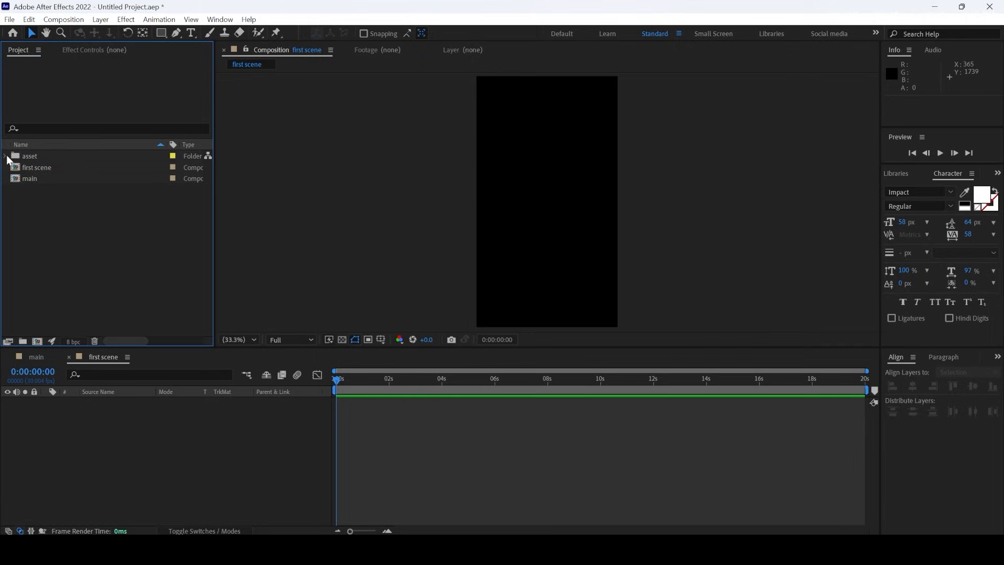
{"action": "left_click", "coordinate": [6, 156]}
{"action": "left_click", "coordinate": [45, 168]}
{"action": "left_click", "coordinate": [61, 223]}
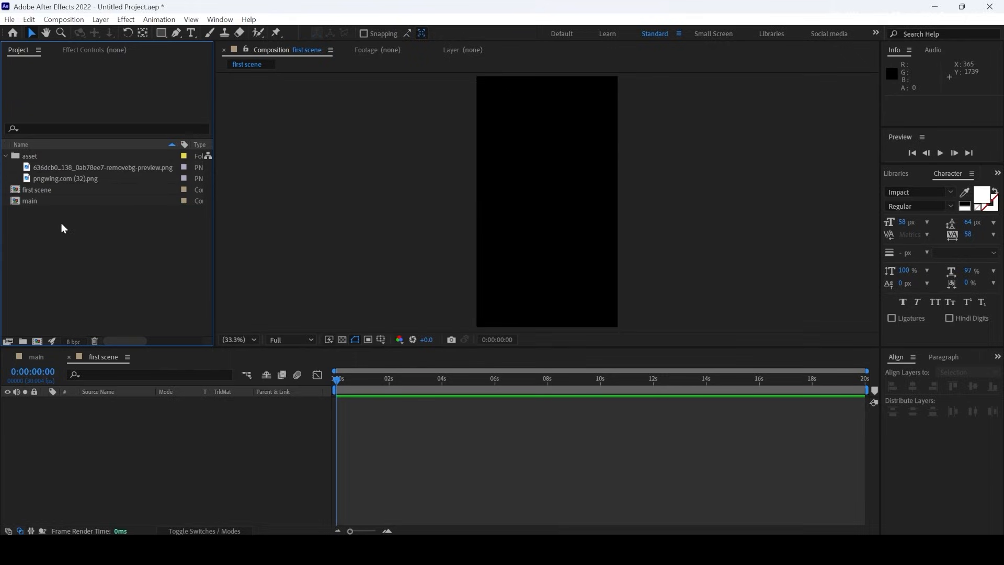
{"action": "left_click", "coordinate": [63, 178]}
{"action": "left_click", "coordinate": [64, 168]}
{"action": "left_click", "coordinate": [118, 291]}
{"action": "left_click", "coordinate": [74, 179]}
{"action": "left_click", "coordinate": [100, 291]}
Add a 1080 x 1920 px off-white solid layer to the first scene composition as its background
{"action": "right_click", "coordinate": [154, 422]}
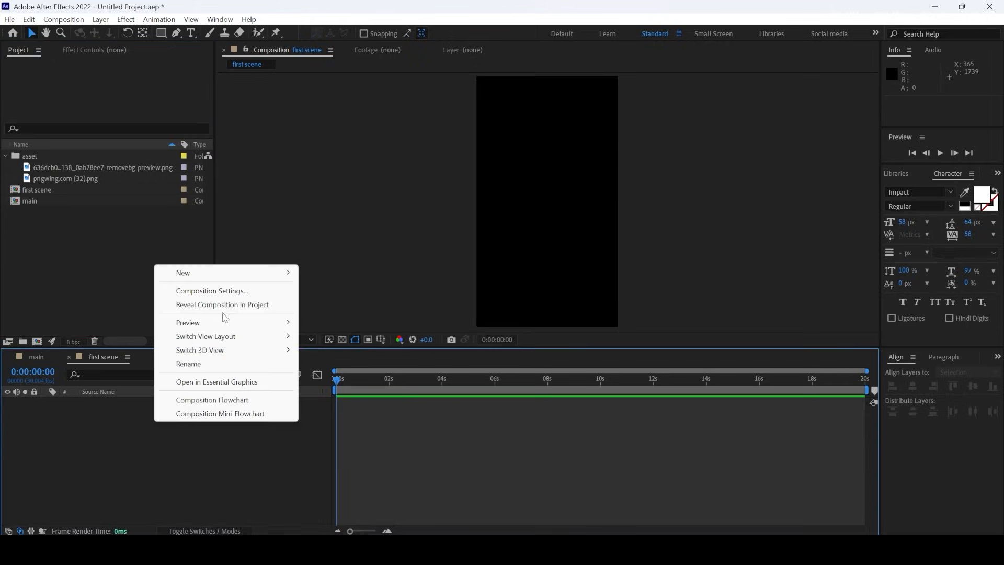
{"action": "mouse_move", "coordinate": [190, 277]}
{"action": "left_click", "coordinate": [331, 307]}
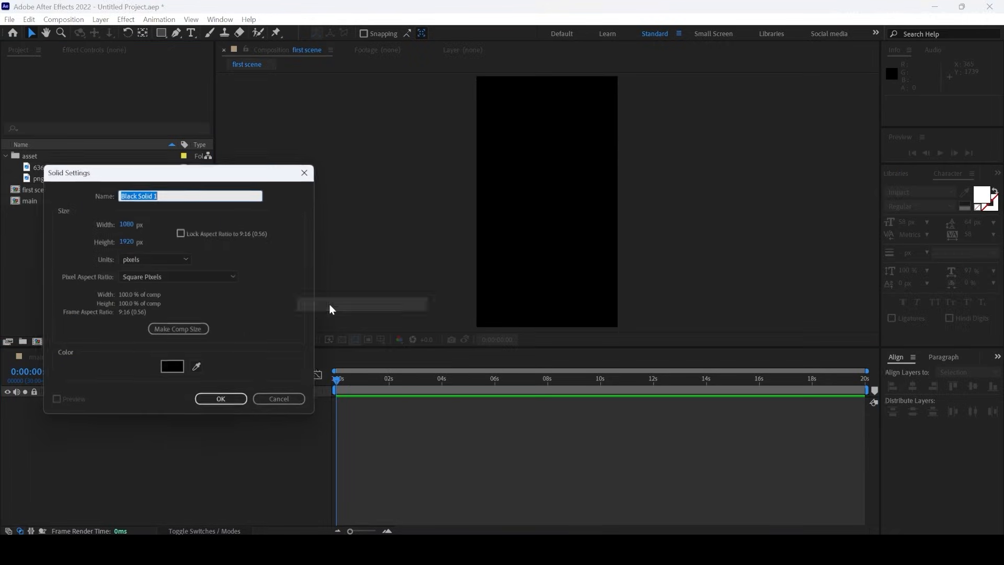
{"action": "left_click", "coordinate": [173, 368]}
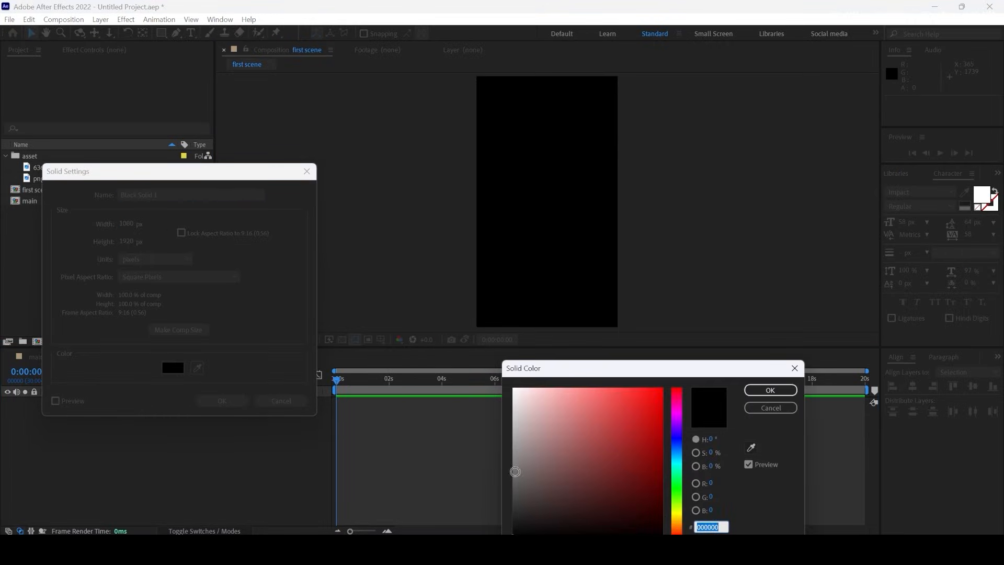
{"action": "left_click", "coordinate": [517, 422]}
{"action": "mouse_move", "coordinate": [517, 422]}
{"action": "left_mouse_down"}
{"action": "mouse_move", "coordinate": [485, 401]}
{"action": "mouse_move", "coordinate": [484, 364]}
{"action": "mouse_move", "coordinate": [466, 401]}
{"action": "mouse_move", "coordinate": [482, 401]}
{"action": "left_mouse_up"}
{"action": "left_click", "coordinate": [770, 390]}
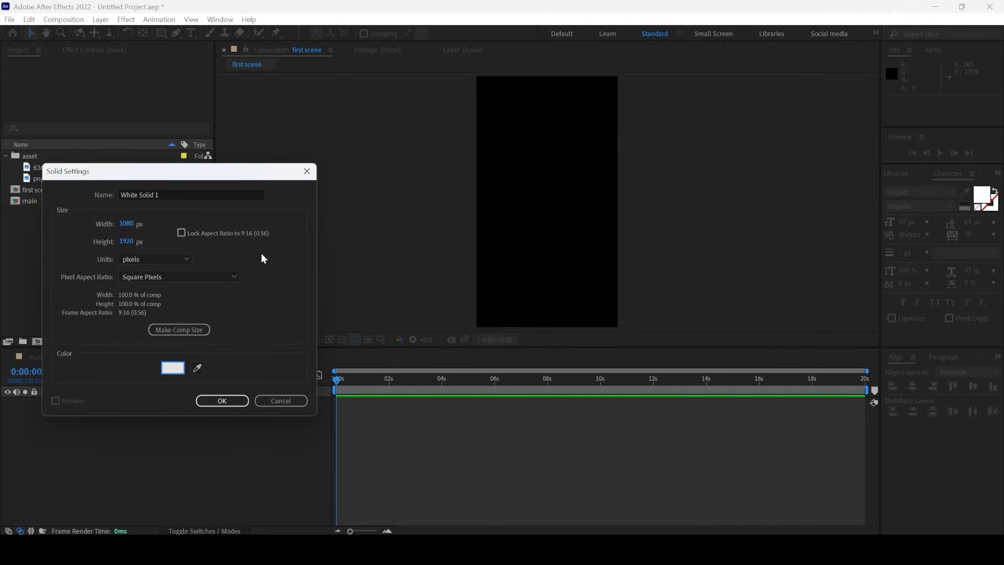
{"action": "left_click", "coordinate": [214, 397]}
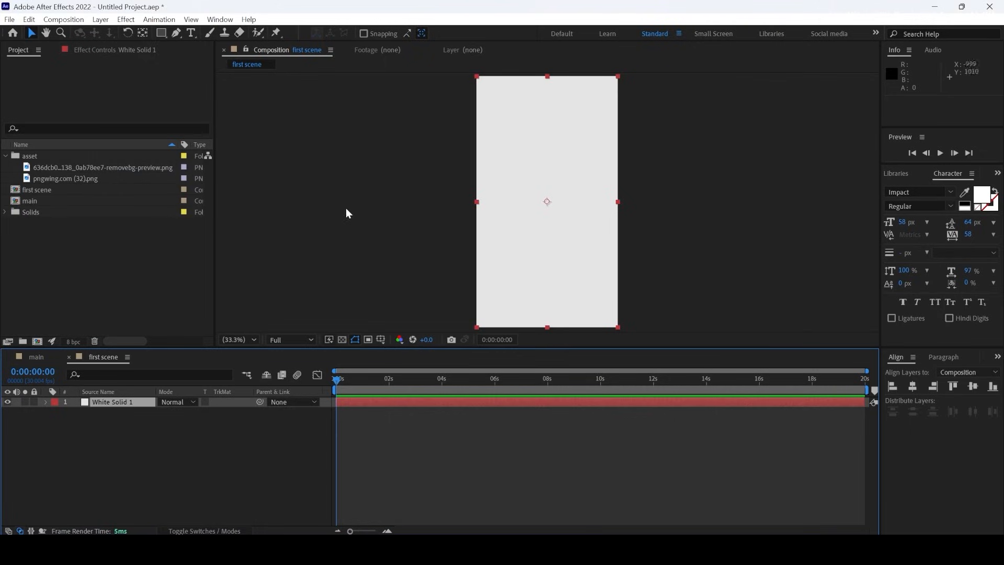
Draw an ellipse about 1122 px wide and 777 px high on a new shape layer across the composition's upper half
{"action": "left_click", "coordinate": [121, 464]}
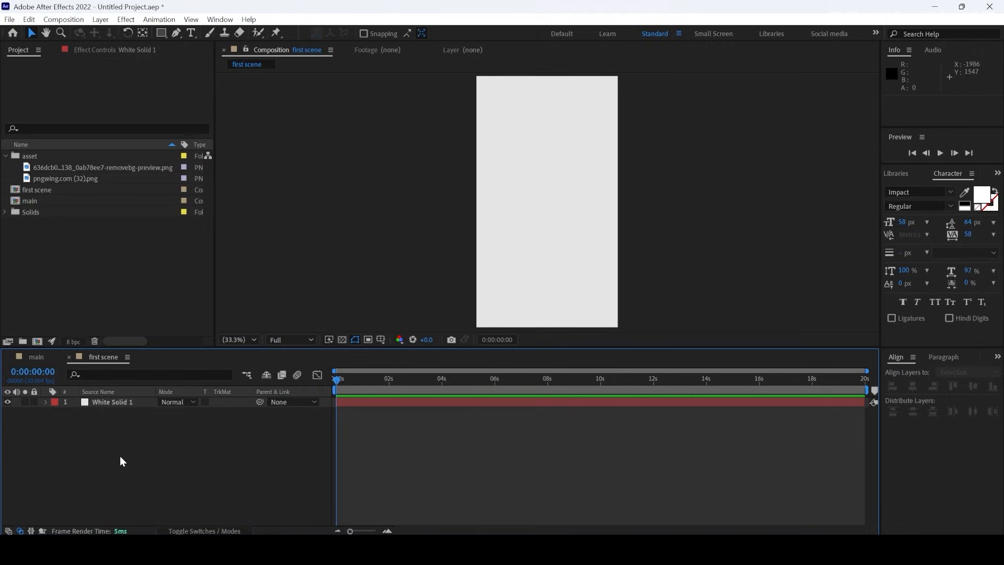
{"action": "left_click", "coordinate": [161, 33]}
{"action": "left_click", "coordinate": [161, 33]}
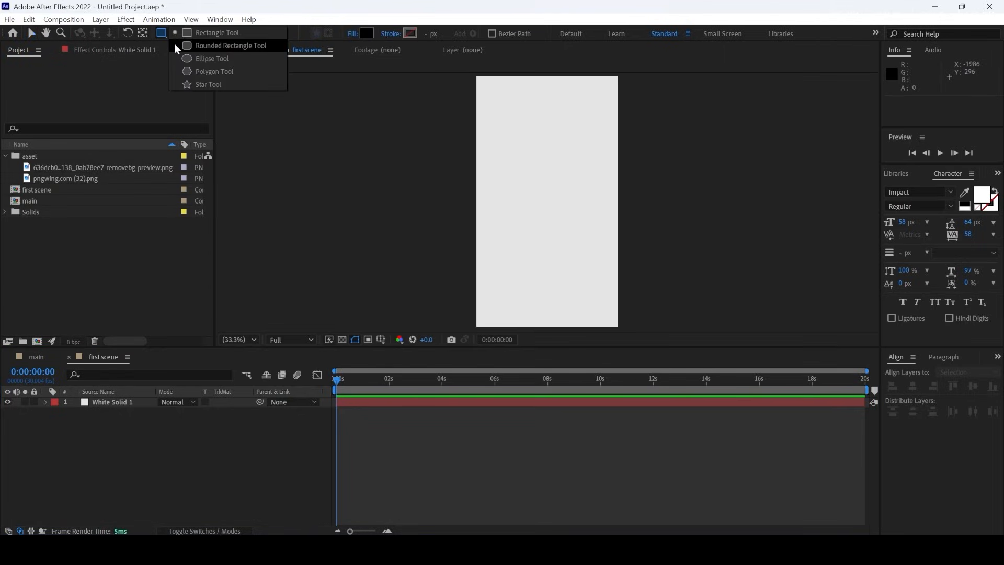
{"action": "left_click", "coordinate": [206, 58]}
{"action": "mouse_move", "coordinate": [462, 101]}
{"action": "left_mouse_down"}
{"action": "mouse_move", "coordinate": [566, 204]}
{"action": "mouse_move", "coordinate": [589, 195]}
{"action": "mouse_move", "coordinate": [601, 171]}
{"action": "mouse_move", "coordinate": [608, 202]}
{"action": "left_mouse_up"}
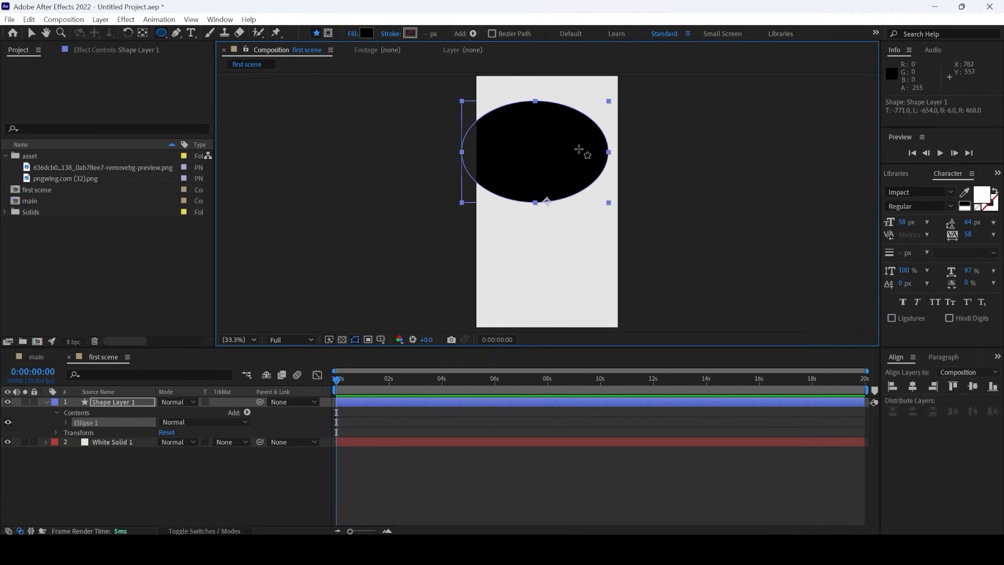
Remove the ellipse's fill and set its stroke width to 144 px
{"action": "left_click", "coordinate": [353, 33]}
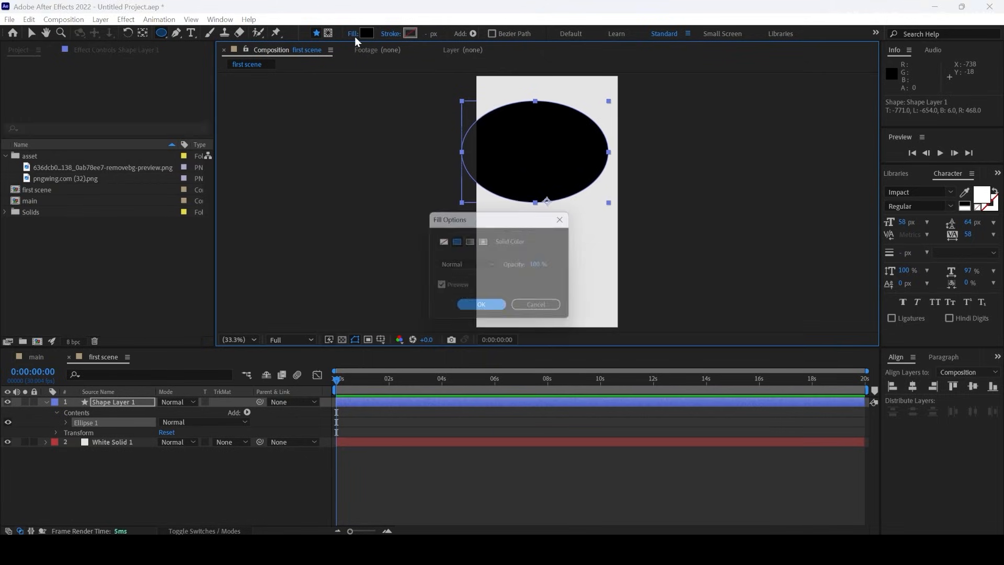
{"action": "left_click", "coordinate": [443, 241]}
{"action": "left_click", "coordinate": [483, 308]}
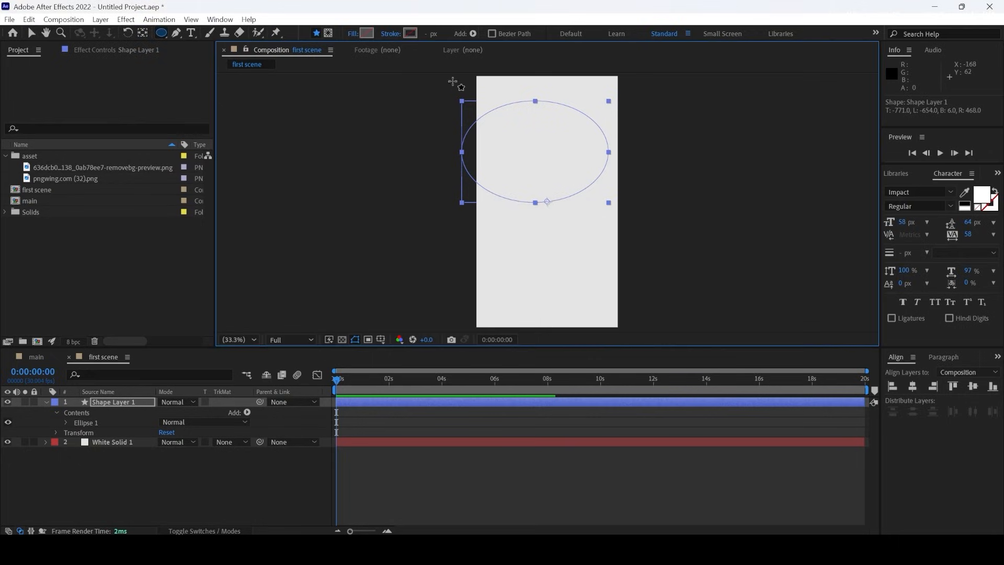
{"action": "left_click_drag", "start_coordinate": [428, 33], "coordinate": [505, 26]}
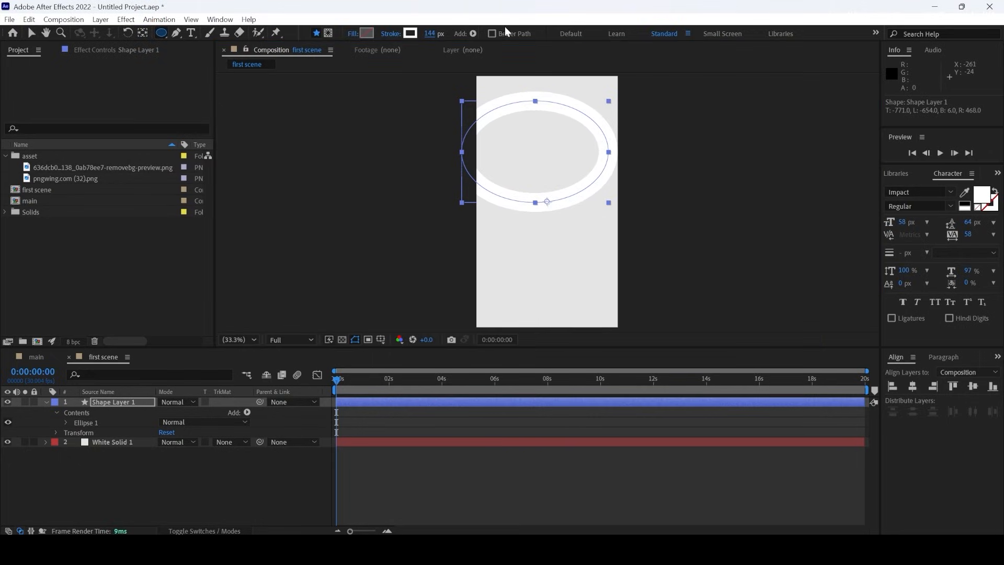
Set the ellipse's stroke color to dark grey 262626
{"action": "left_click", "coordinate": [417, 34]}
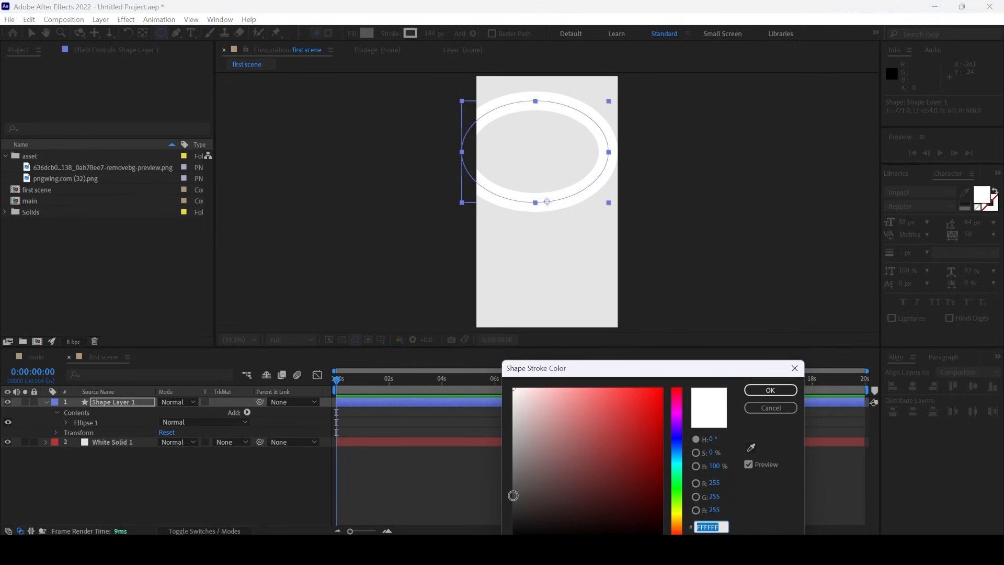
{"action": "left_click_drag", "start_coordinate": [522, 507], "coordinate": [480, 515]}
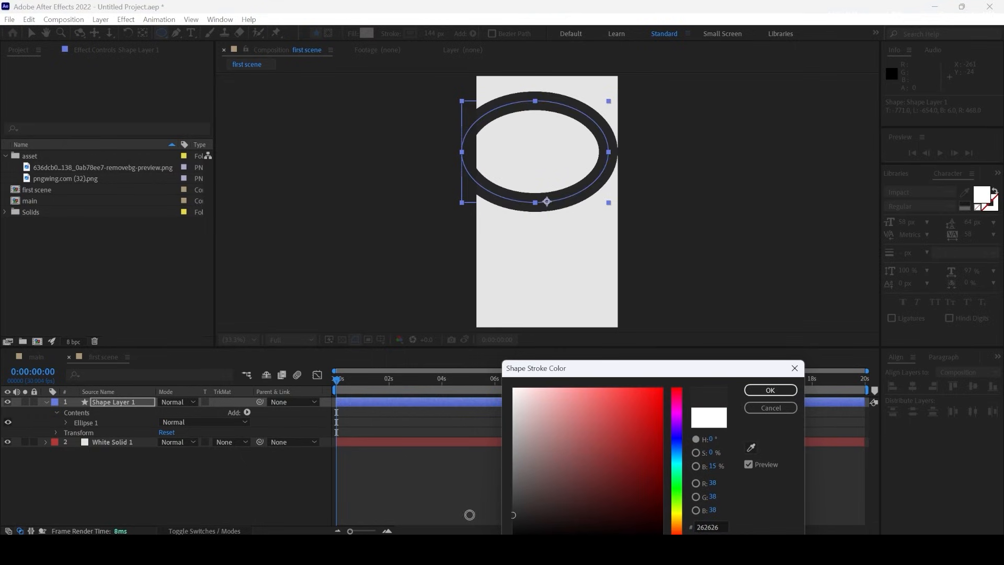
{"action": "left_click", "coordinate": [771, 391]}
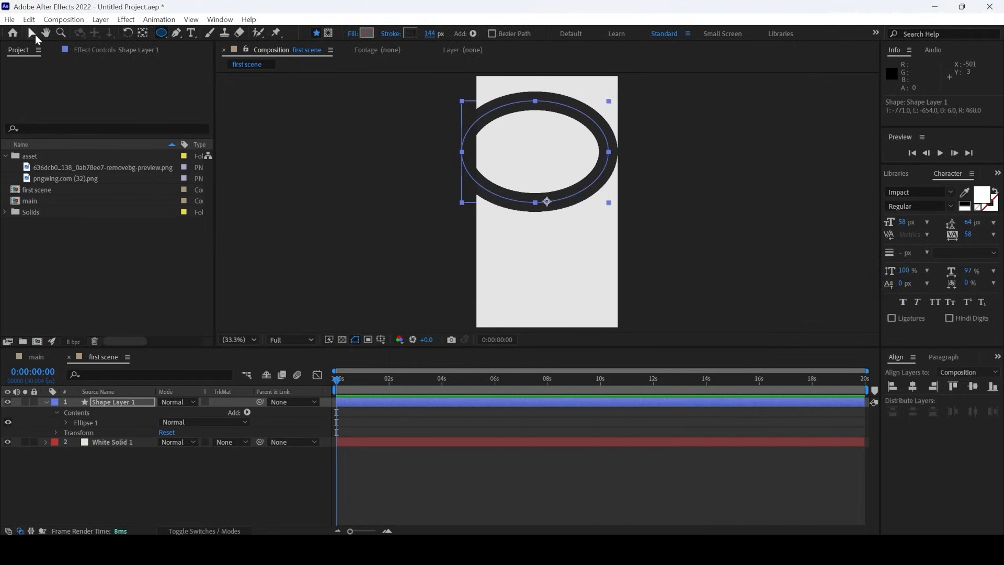
Move the ellipse ring partly outside the composition's upper-left corner and flatten its lower edge slightly
{"action": "left_click", "coordinate": [32, 34]}
{"action": "left_click_drag", "start_coordinate": [607, 147], "coordinate": [543, 85]}
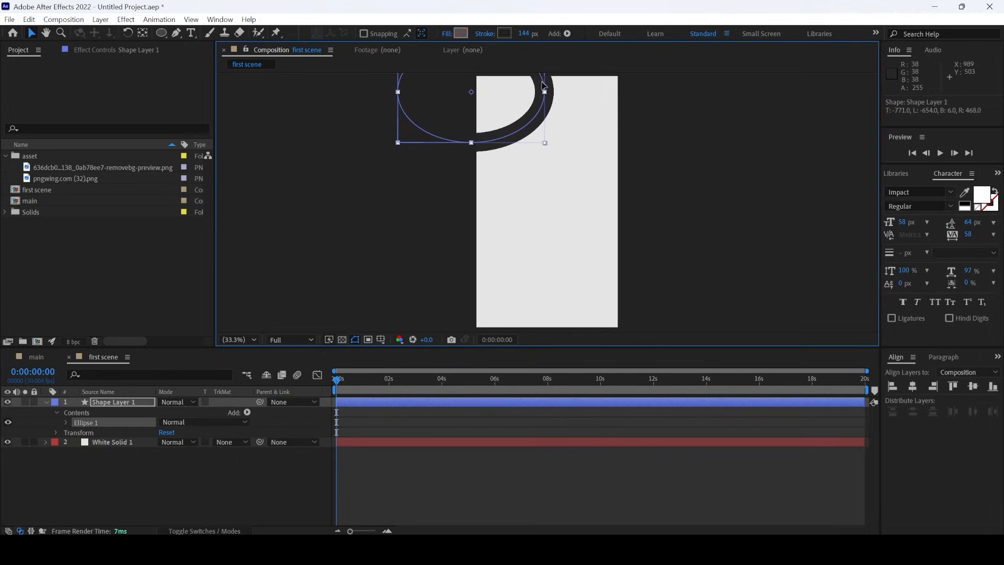
{"action": "left_click_drag", "start_coordinate": [470, 142], "coordinate": [471, 132]}
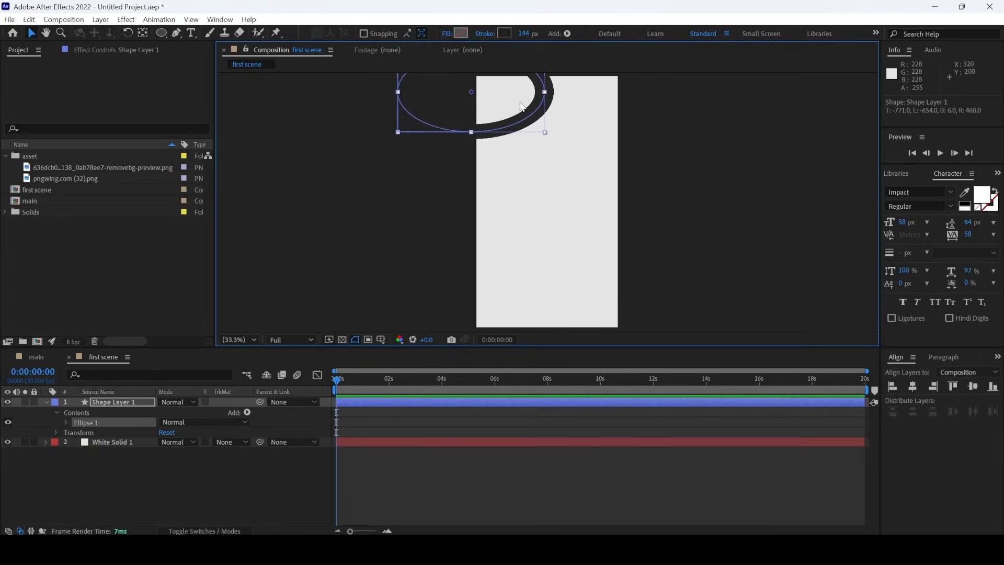
{"action": "left_click_drag", "start_coordinate": [545, 135], "coordinate": [523, 109]}
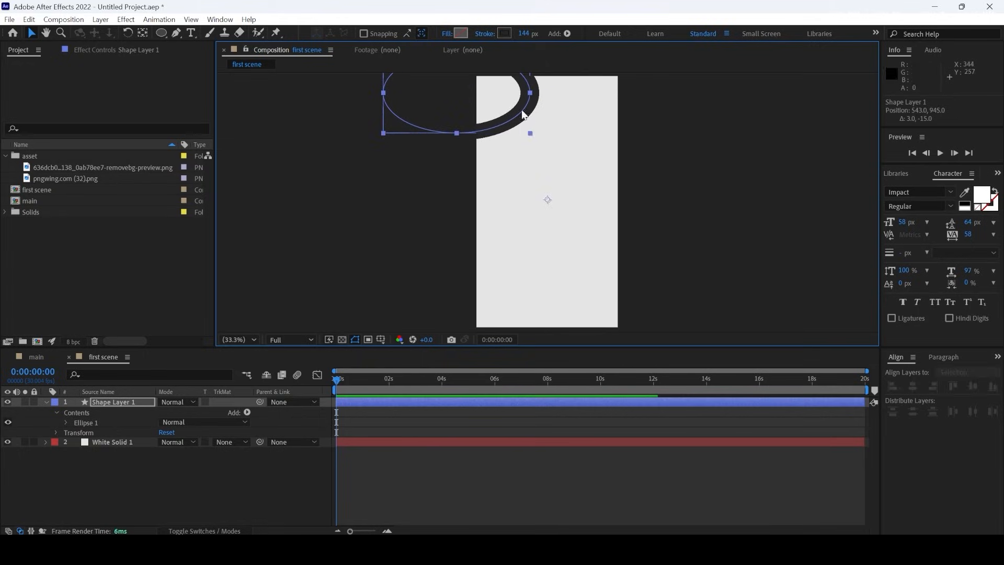
{"action": "left_click", "coordinate": [697, 206]}
Apply the Gradient Ramp effect to the ellipse's shape layer
{"action": "left_click", "coordinate": [96, 403]}
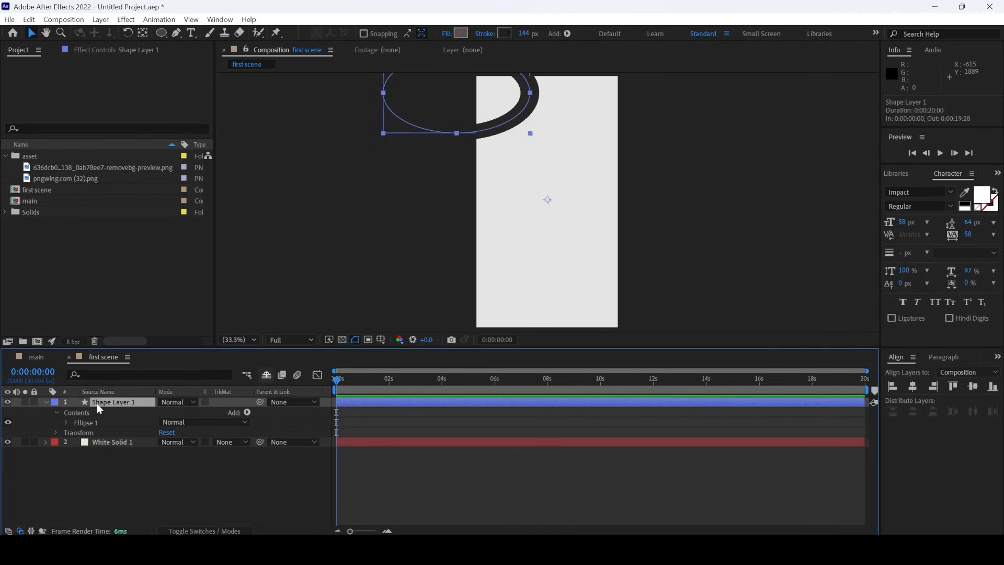
{"action": "key", "text": "ctrl+space"}
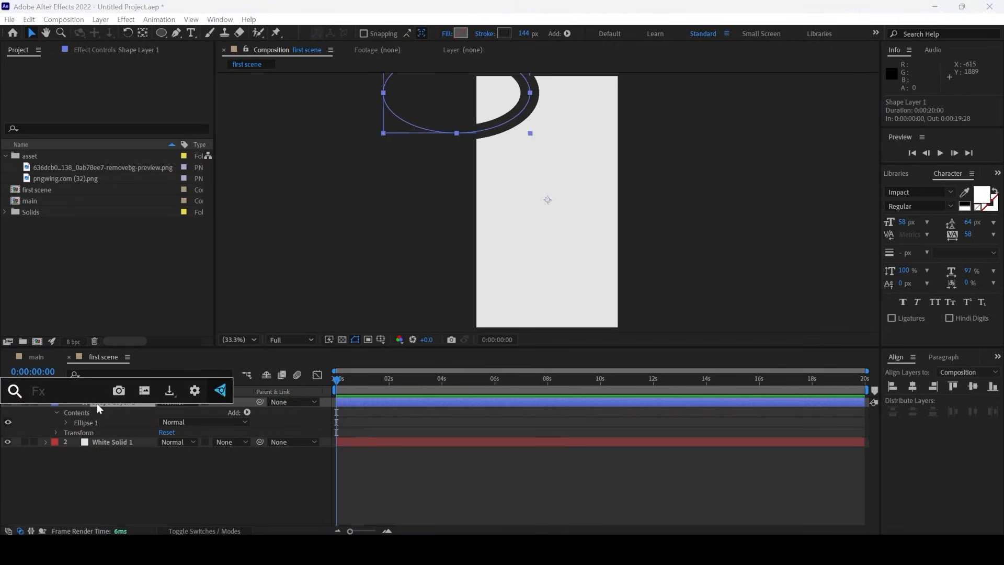
{"action": "type", "text": "gra"}
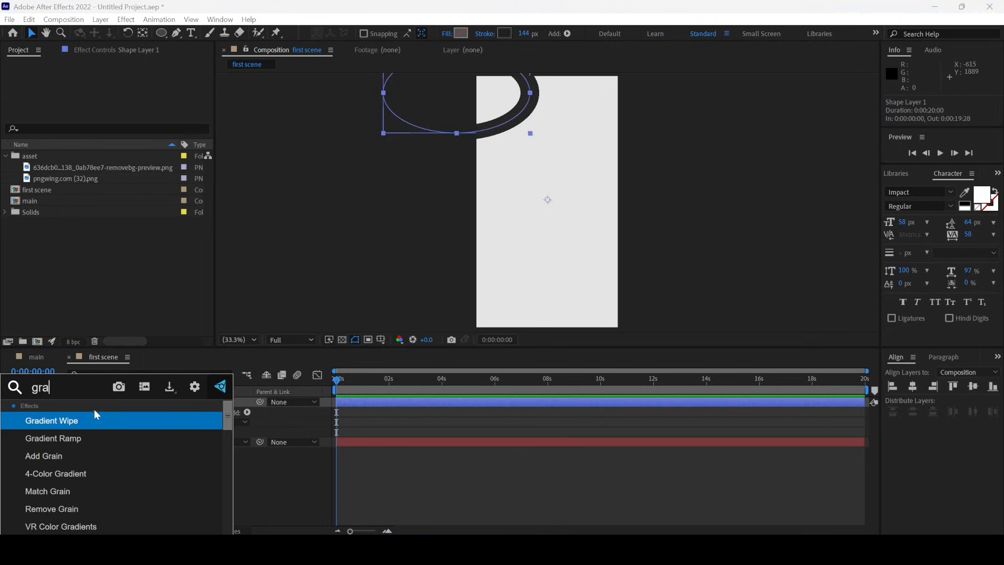
{"action": "left_click", "coordinate": [68, 438]}
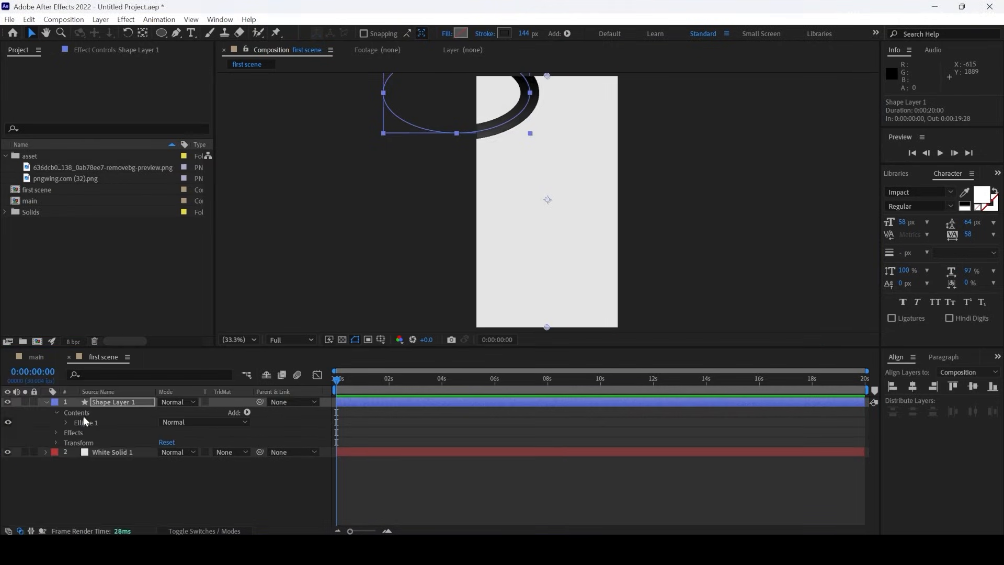
Run the ring's gradient diagonally, placing the start of the ramp at about 483, -78 and its end at about -381, 639
{"action": "left_click", "coordinate": [121, 51]}
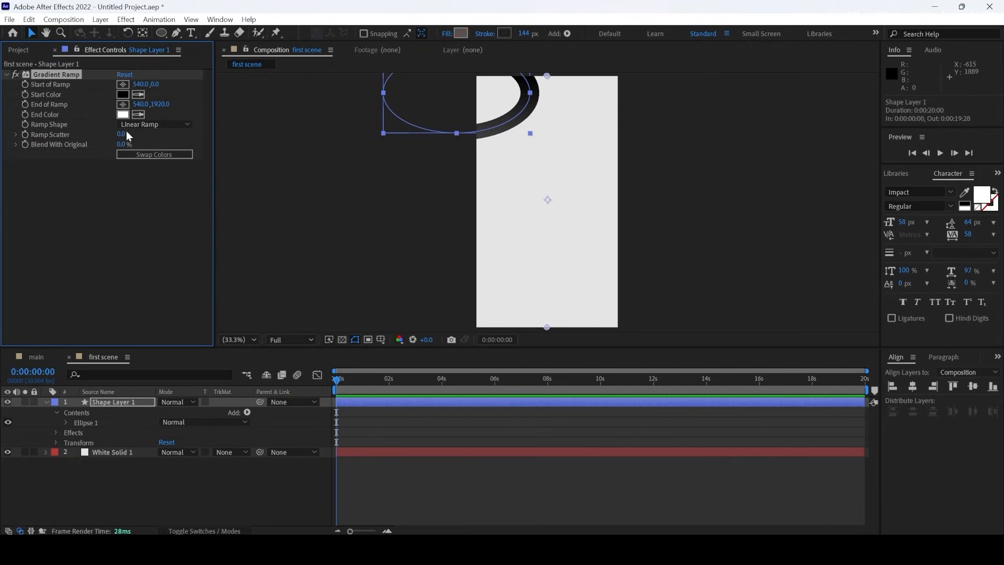
{"action": "left_click", "coordinate": [123, 104]}
{"action": "left_click", "coordinate": [445, 151]}
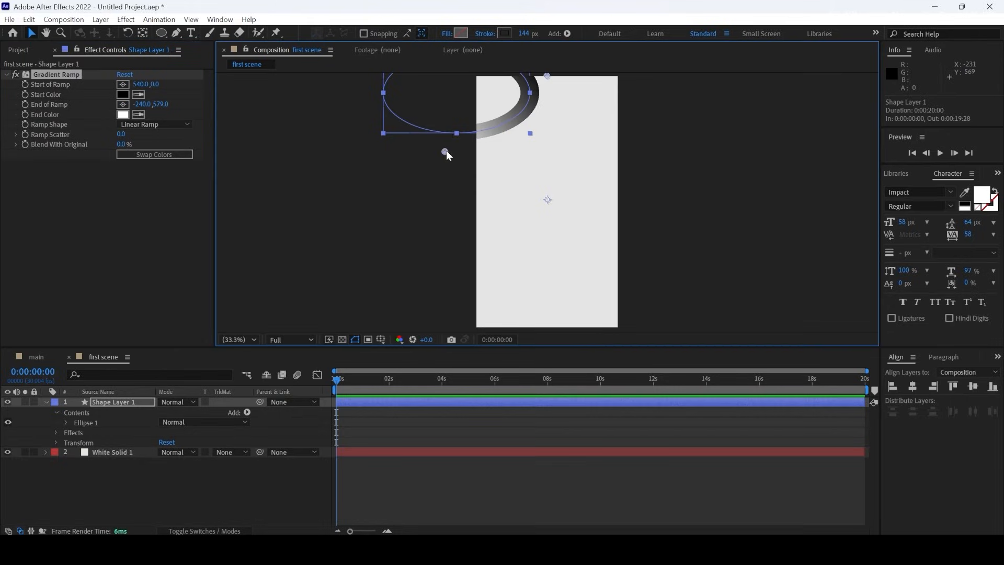
{"action": "left_click", "coordinate": [123, 84]}
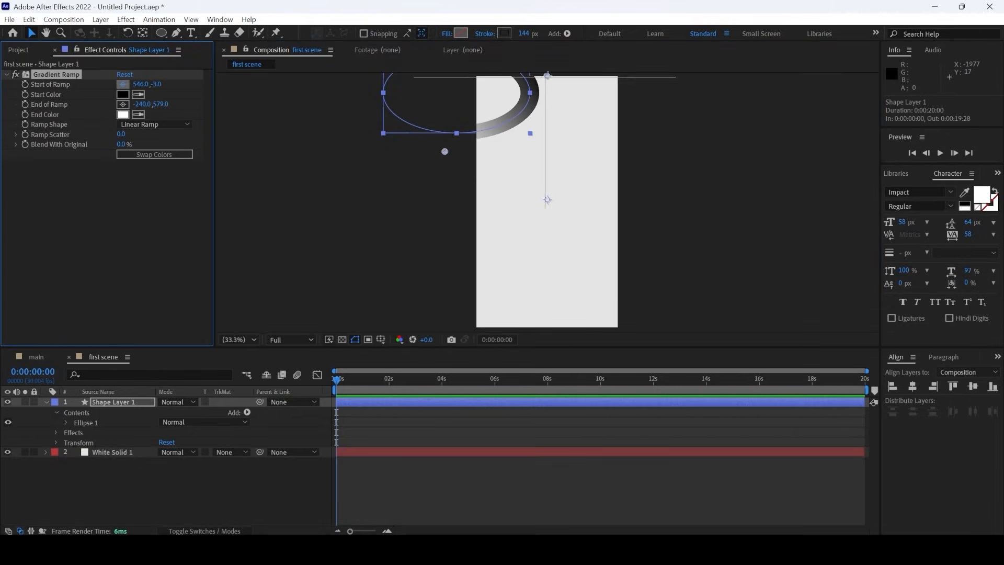
{"action": "left_click", "coordinate": [548, 73]}
{"action": "left_click", "coordinate": [736, 174]}
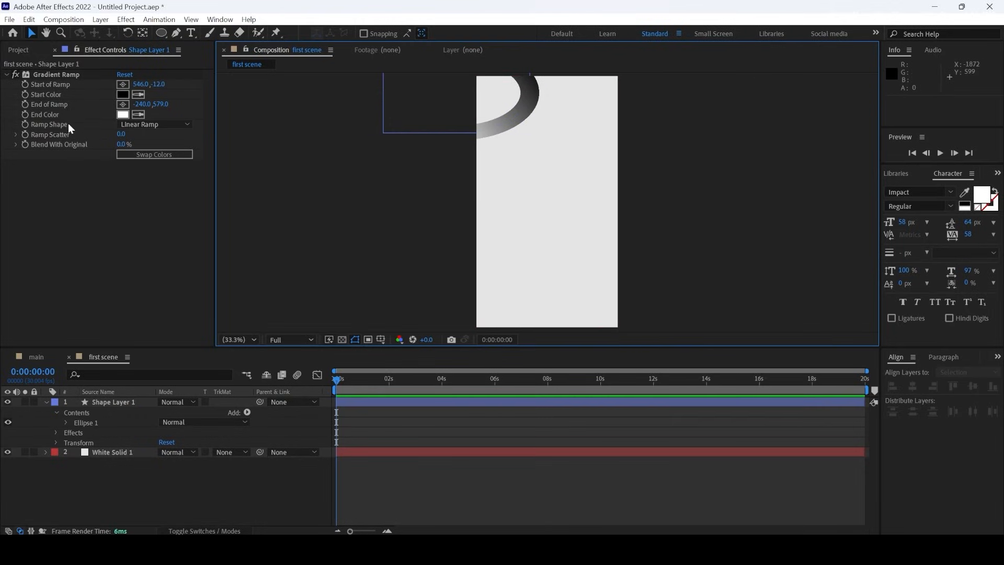
{"action": "left_click", "coordinate": [122, 104]}
{"action": "left_click_drag", "start_coordinate": [458, 149], "coordinate": [426, 160]}
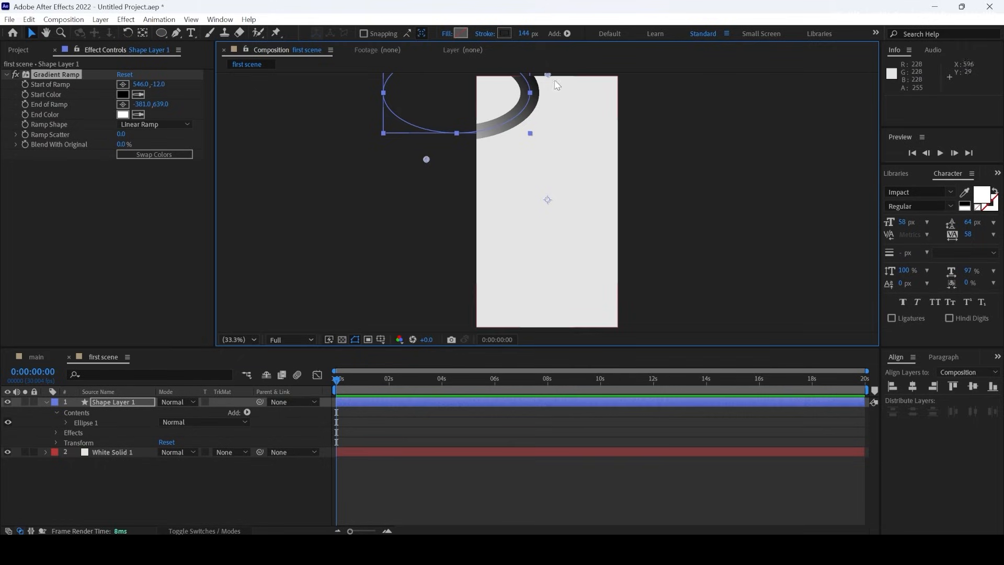
{"action": "left_click_drag", "start_coordinate": [548, 77], "coordinate": [553, 71]}
{"action": "left_click_drag", "start_coordinate": [557, 62], "coordinate": [541, 69]}
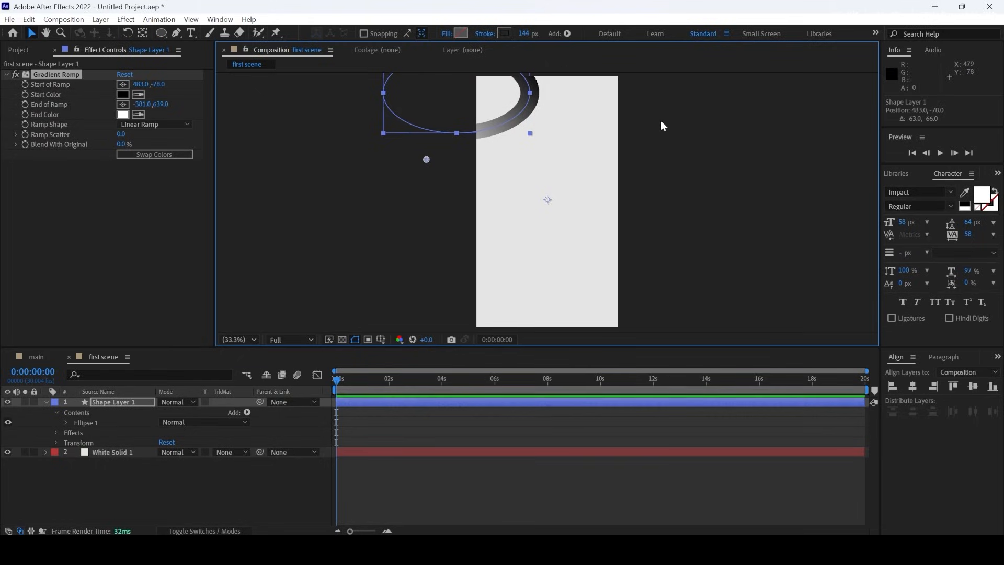
{"action": "left_click", "coordinate": [726, 160]}
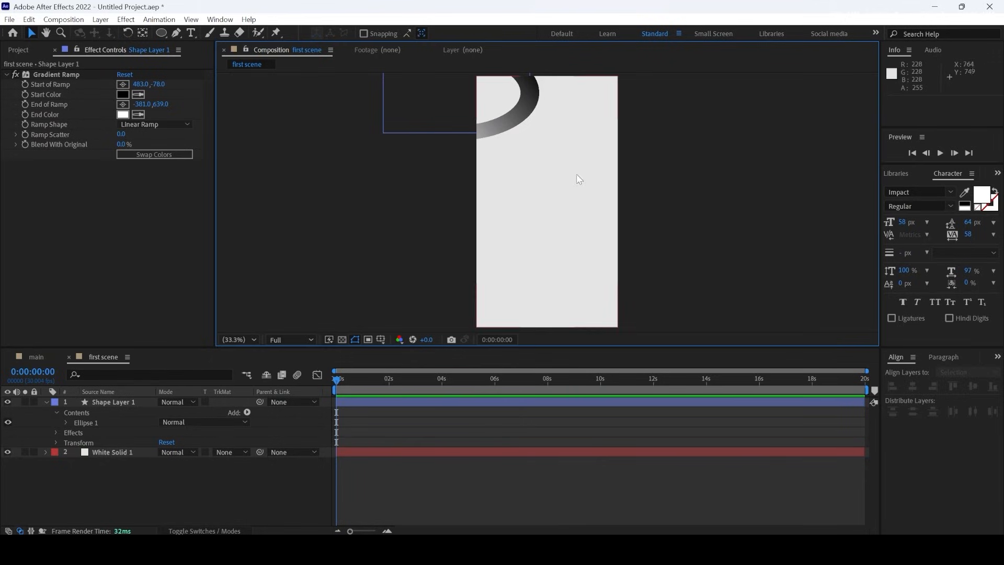
Add the barcode image pngwing.com (32).png to the first scene, between the ellipse's shape layer and the background solid
{"action": "left_click", "coordinate": [46, 403]}
{"action": "left_click", "coordinate": [92, 401]}
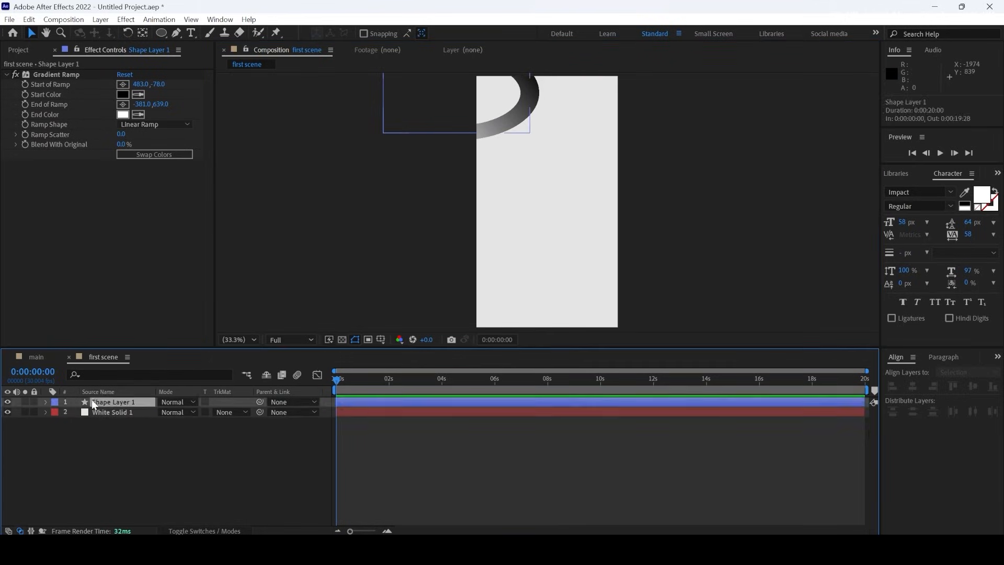
{"action": "left_click", "coordinate": [29, 47]}
{"action": "left_click", "coordinate": [54, 179]}
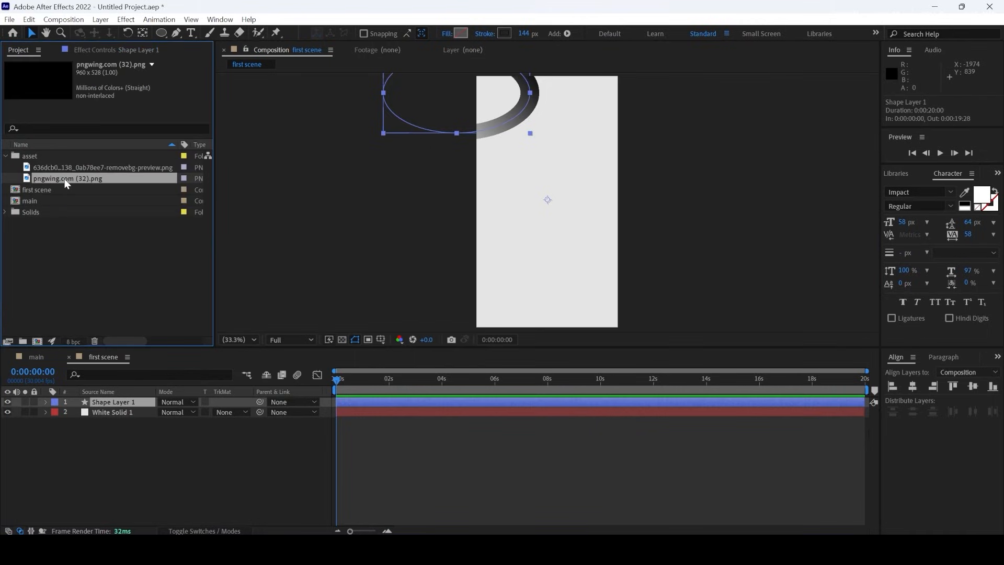
{"action": "left_click_drag", "start_coordinate": [67, 183], "coordinate": [116, 403]}
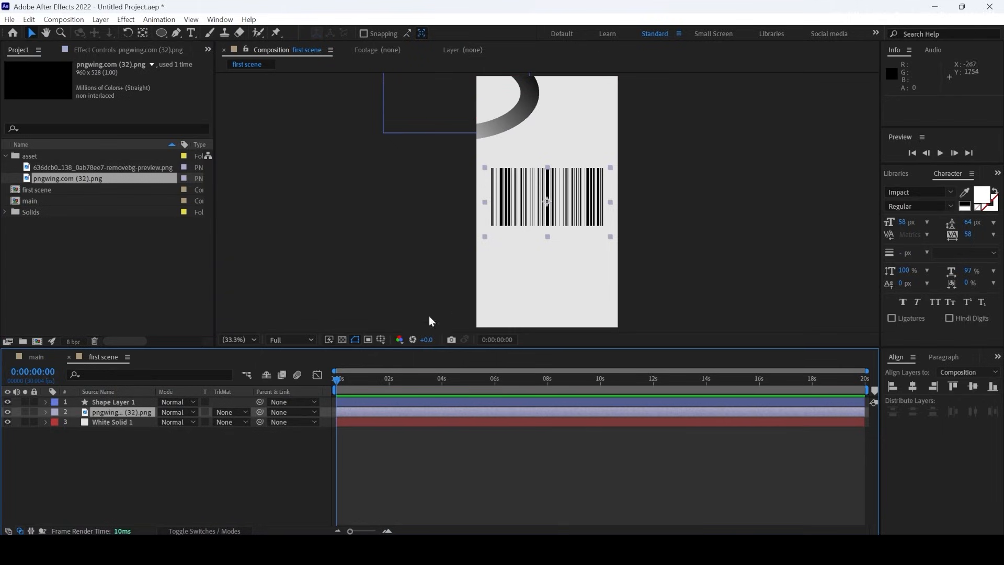
Scale the barcode image to 28% and place it in the composition's upper-right area, beside the ring
{"action": "key", "text": "s"}
{"action": "left_click_drag", "start_coordinate": [185, 425], "coordinate": [127, 412]}
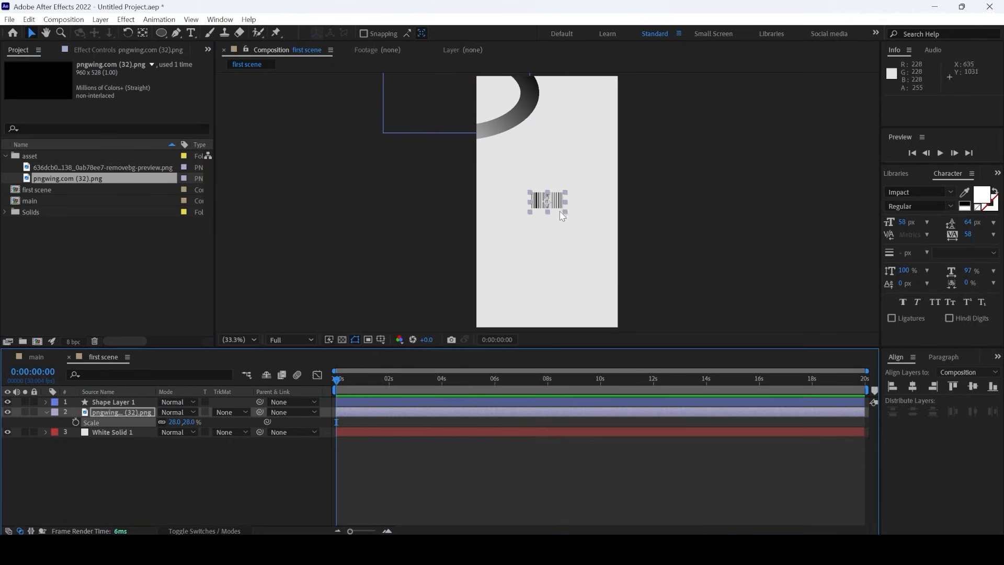
{"action": "left_click_drag", "start_coordinate": [556, 204], "coordinate": [571, 121]}
{"action": "left_click", "coordinate": [660, 214]}
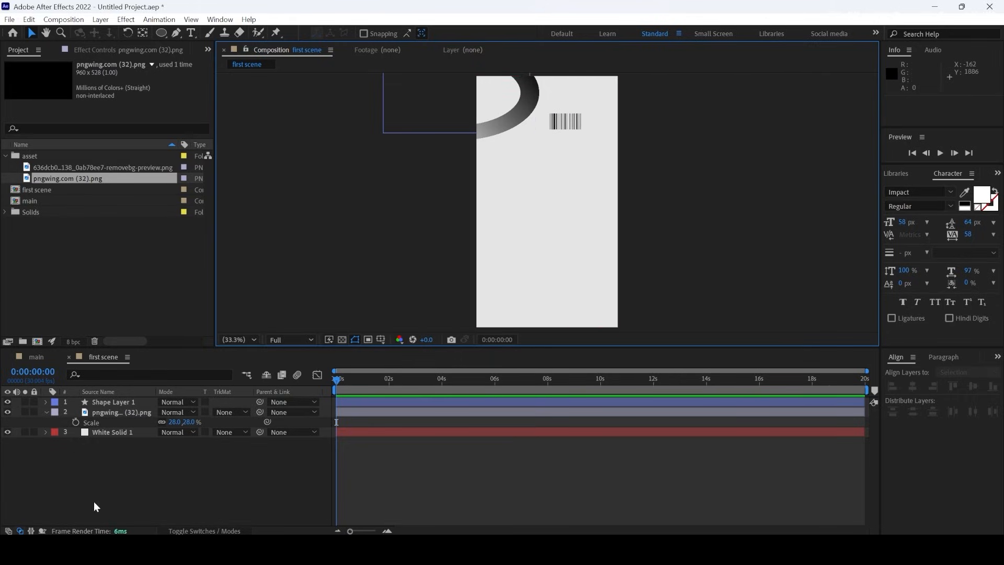
Add the woman's cutout image from the asset folder to the first scene as the topmost layer
{"action": "left_click", "coordinate": [74, 167]}
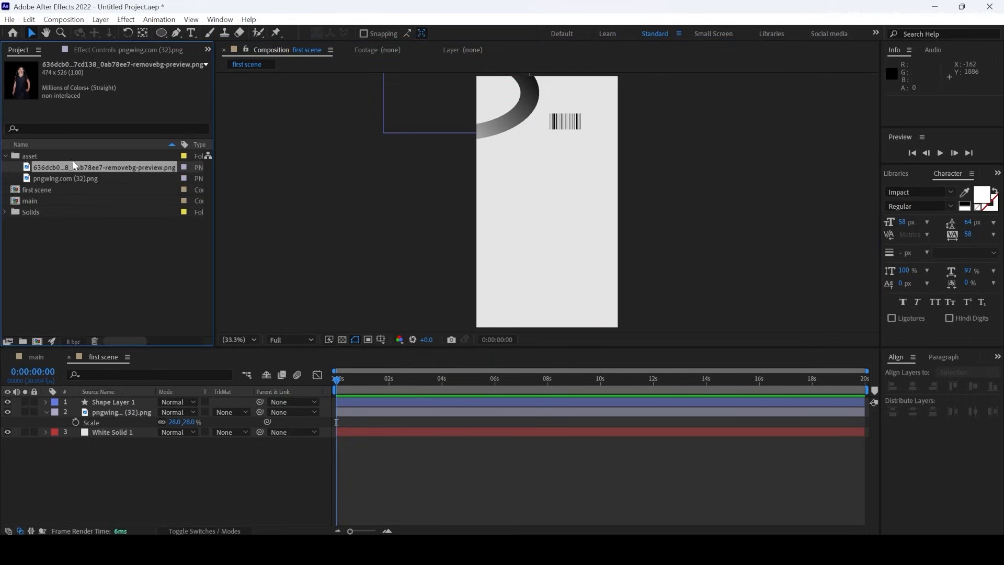
{"action": "left_click_drag", "start_coordinate": [79, 164], "coordinate": [131, 412]}
{"action": "left_click", "coordinate": [130, 422]}
{"action": "left_click", "coordinate": [120, 401]}
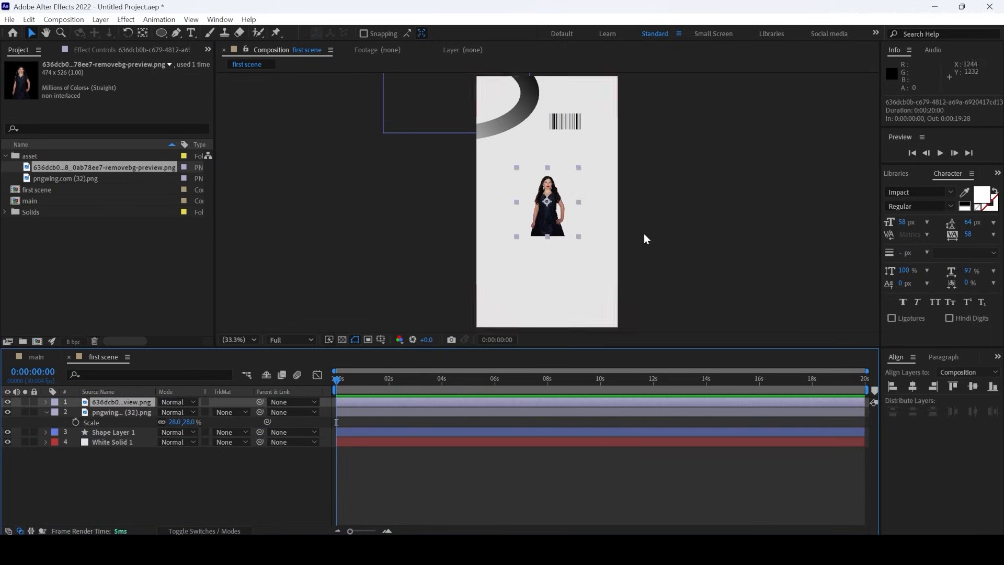
Scale the woman's image to 355% and position her in the lower part of the composition, cropped by its bottom edge
{"action": "key", "text": "s"}
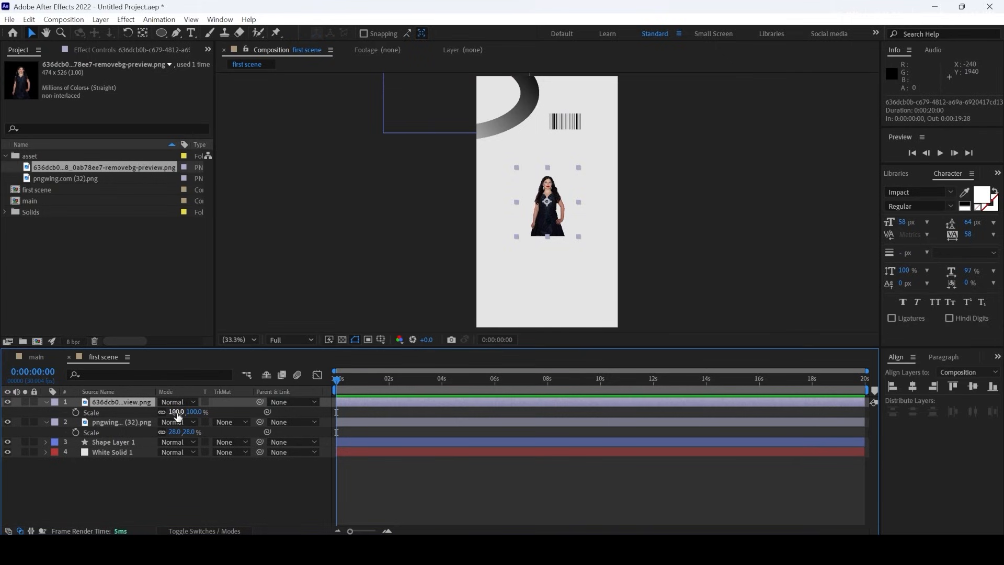
{"action": "left_click_drag", "start_coordinate": [178, 412], "coordinate": [331, 412]}
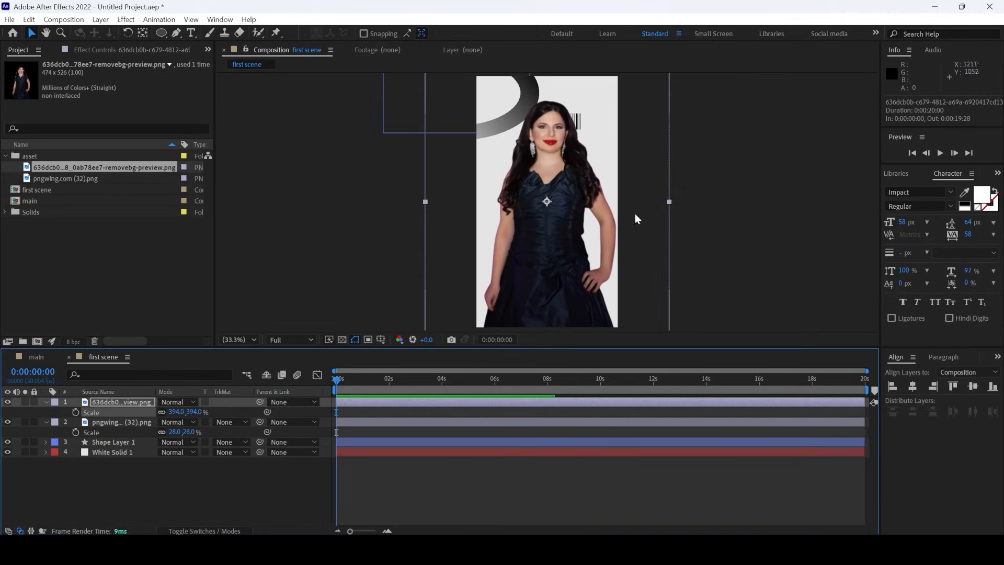
{"action": "left_click_drag", "start_coordinate": [635, 215], "coordinate": [584, 274]}
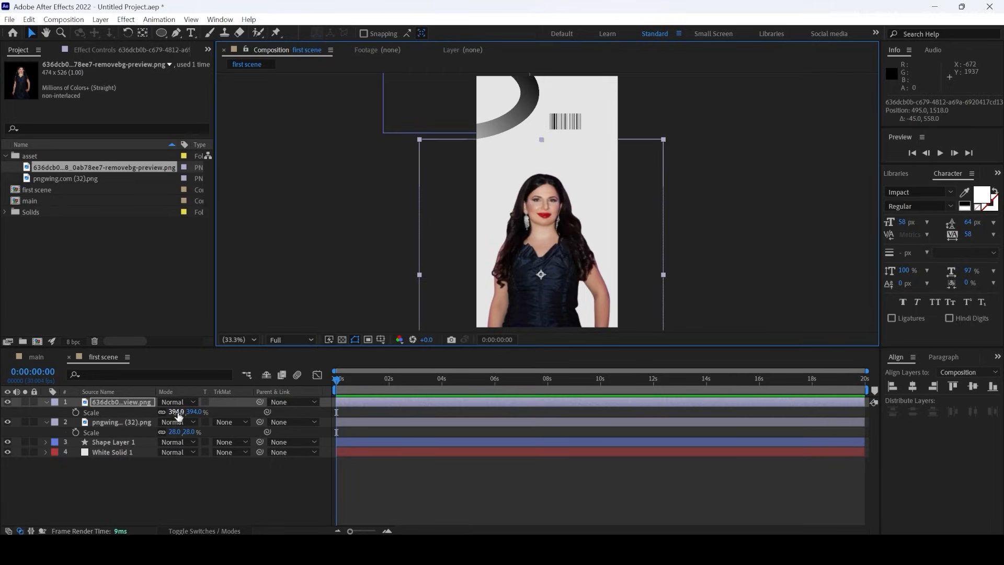
{"action": "left_click_drag", "start_coordinate": [178, 413], "coordinate": [150, 408]}
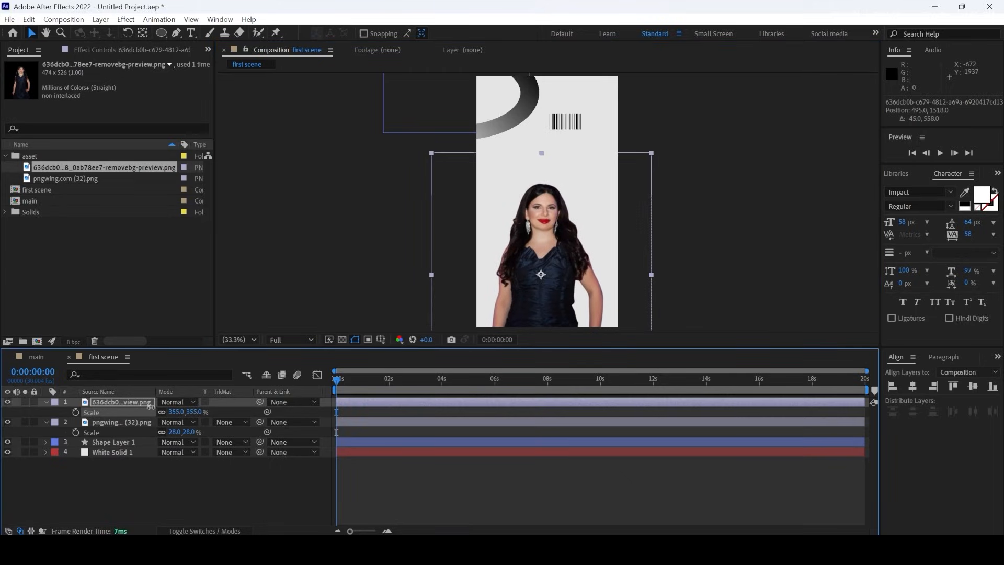
{"action": "left_click_drag", "start_coordinate": [444, 316], "coordinate": [445, 325]}
Apply the Tint effect to the woman's image layer to make it black and white
{"action": "left_click", "coordinate": [122, 404]}
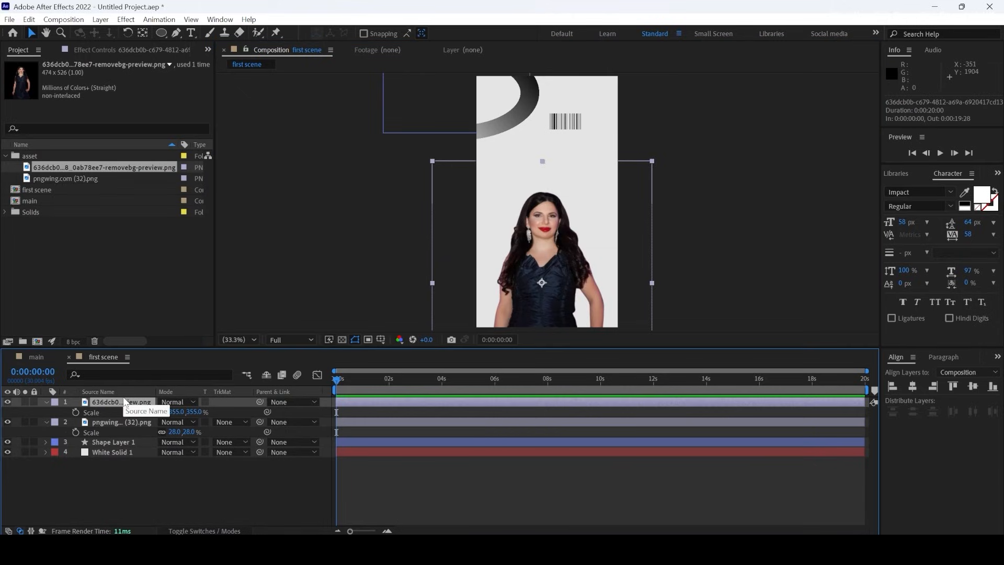
{"action": "key", "text": "ctrl+space"}
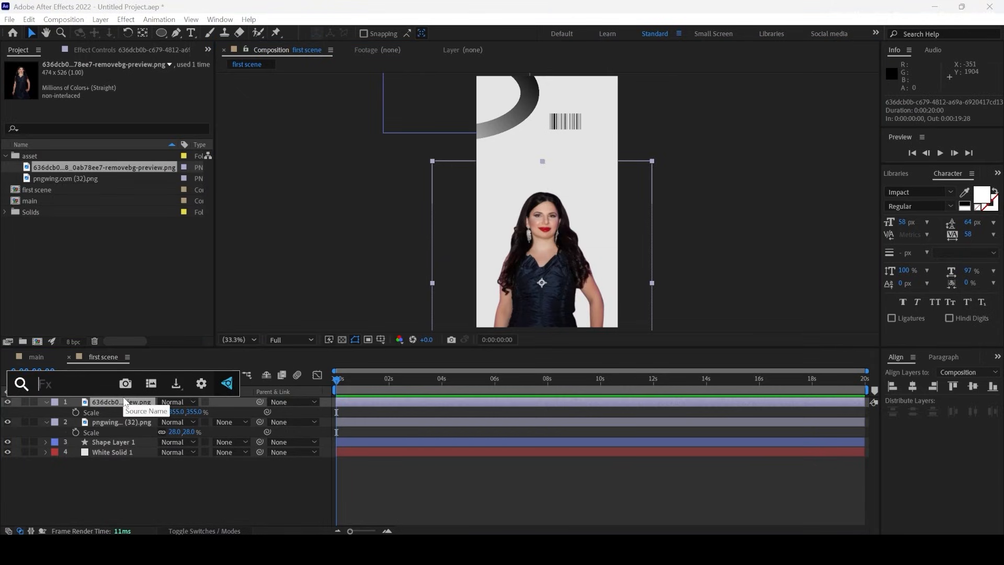
{"action": "type", "text": "tint"}
{"action": "key", "text": "Return"}
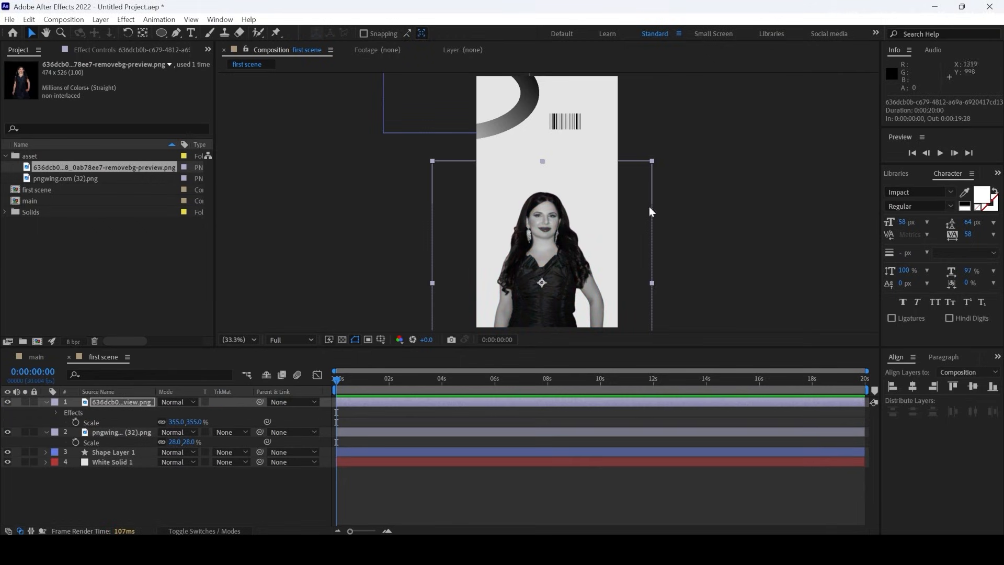
{"action": "left_click", "coordinate": [714, 164]}
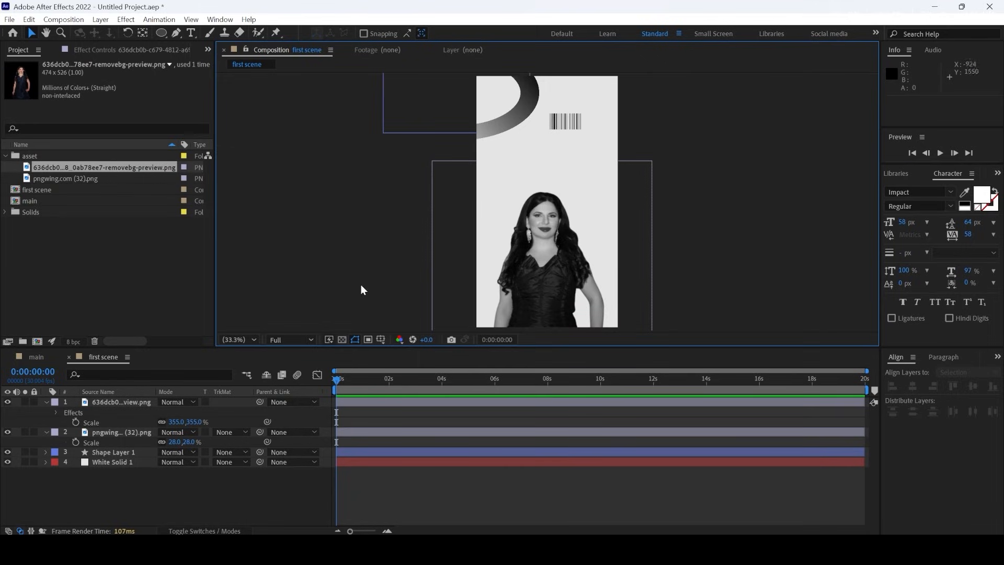
Mask the woman's image layer with a rectangle from just above her head down to the composition's lower edge, spanning the composition's width
{"action": "key", "text": "comma"}
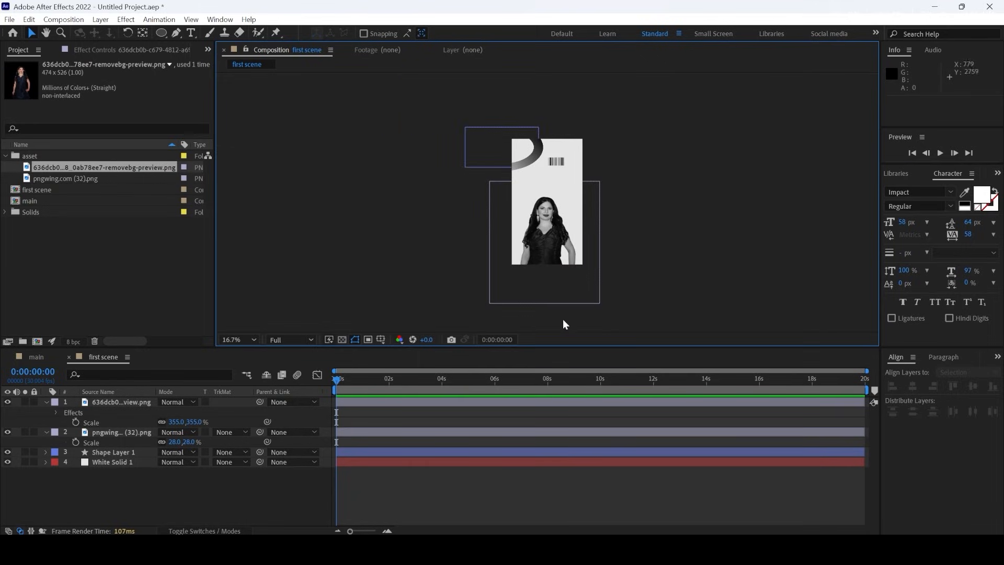
{"action": "scroll", "coordinate": [534, 281], "scroll_direction": "up", "scroll_amount": 2}
{"action": "scroll", "coordinate": [535, 276], "scroll_direction": "up", "scroll_amount": 3}
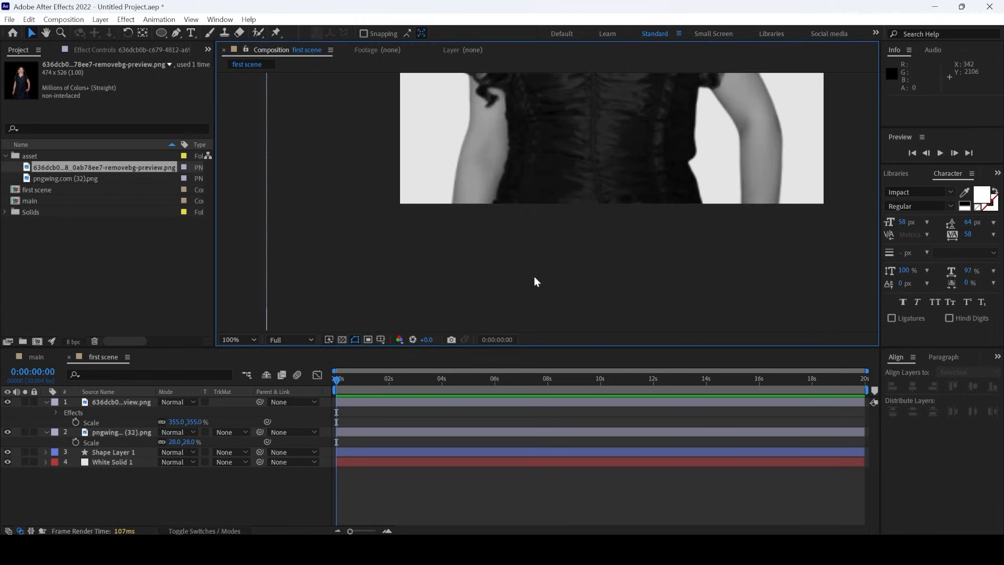
{"action": "scroll", "coordinate": [535, 276], "scroll_direction": "down", "scroll_amount": 2}
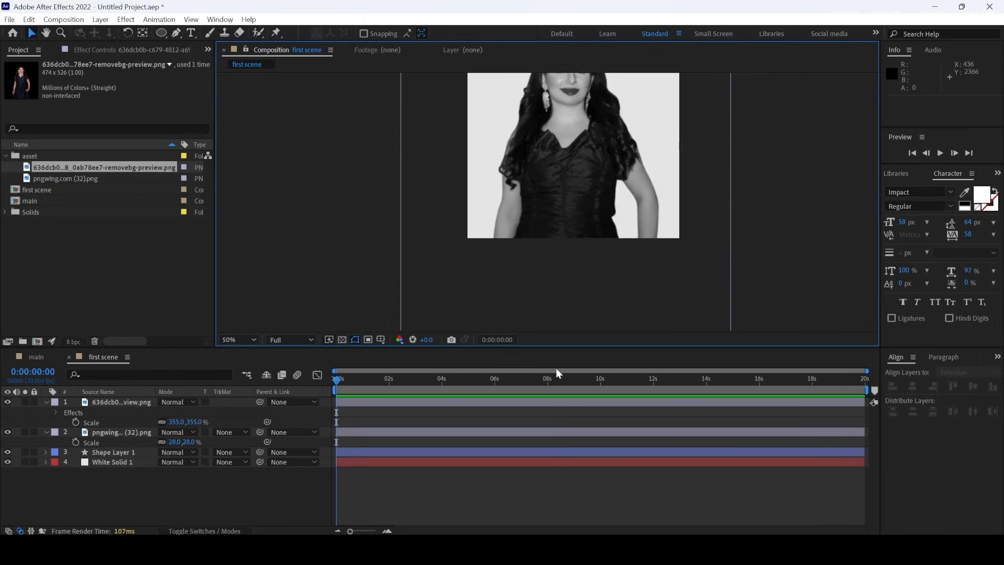
{"action": "scroll", "coordinate": [593, 234], "scroll_direction": "down", "scroll_amount": 2}
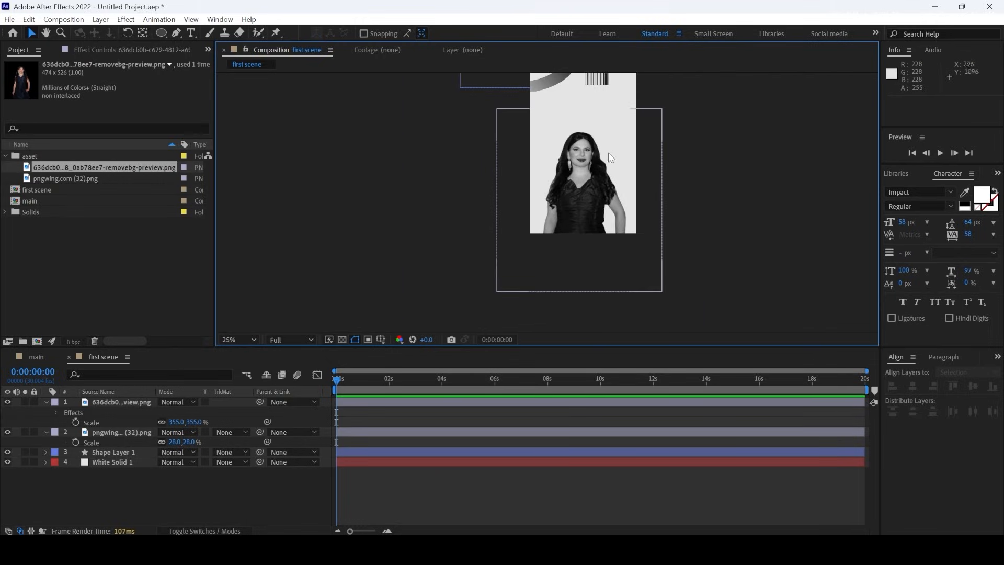
{"action": "left_click", "coordinate": [161, 29]}
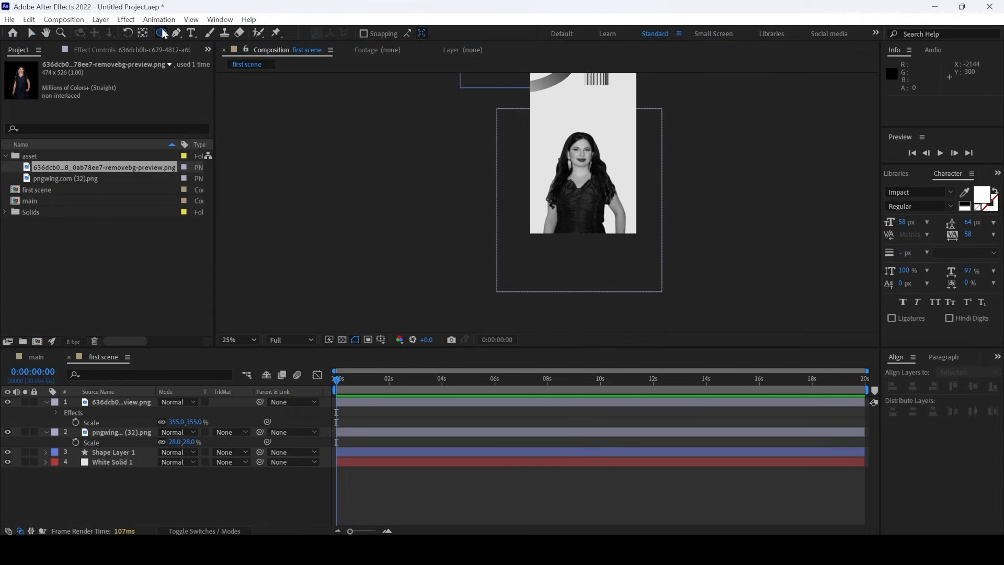
{"action": "left_click", "coordinate": [118, 402]}
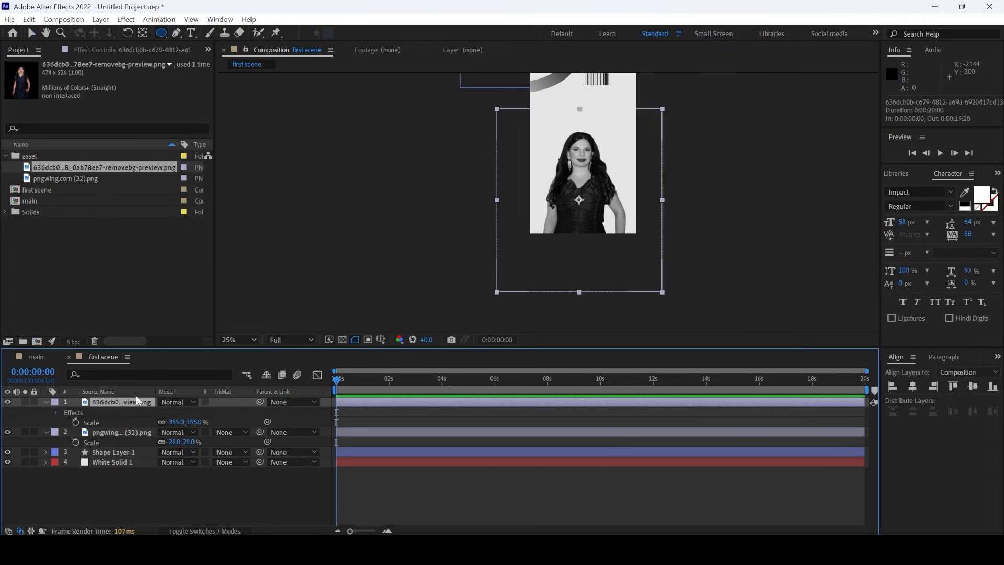
{"action": "left_click", "coordinate": [162, 32]}
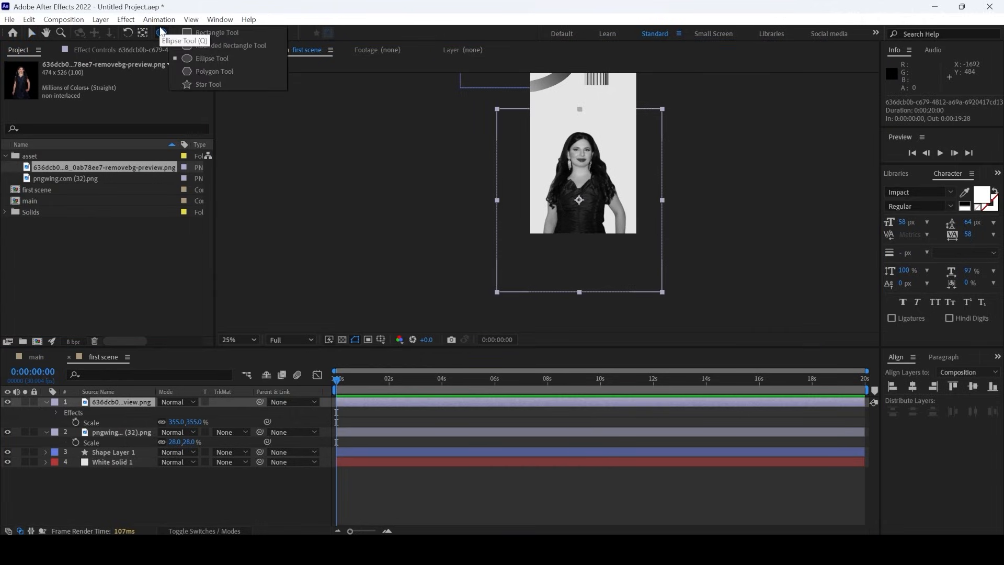
{"action": "left_click", "coordinate": [204, 33]}
{"action": "left_click_drag", "start_coordinate": [530, 115], "coordinate": [639, 234]}
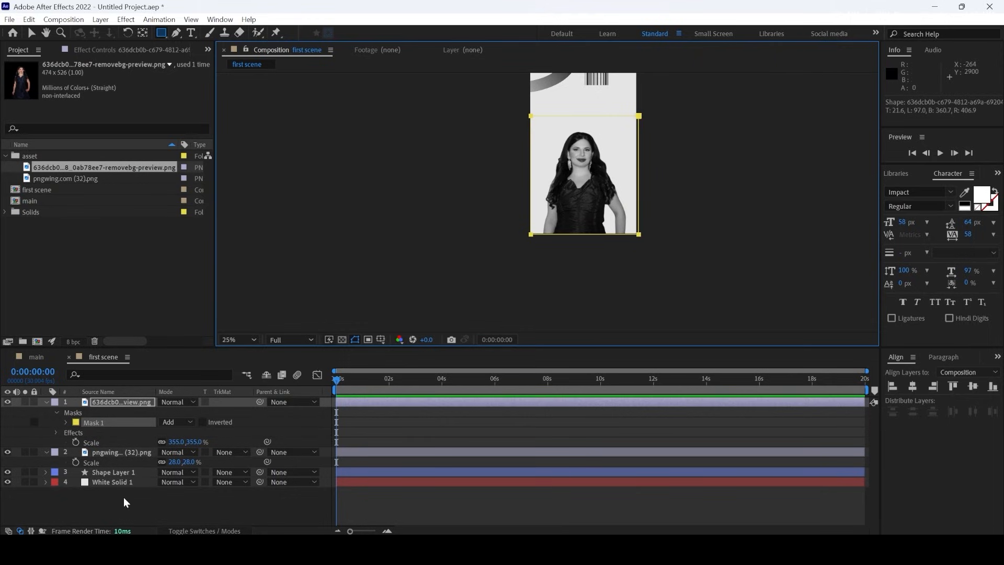
{"action": "left_click", "coordinate": [106, 403]}
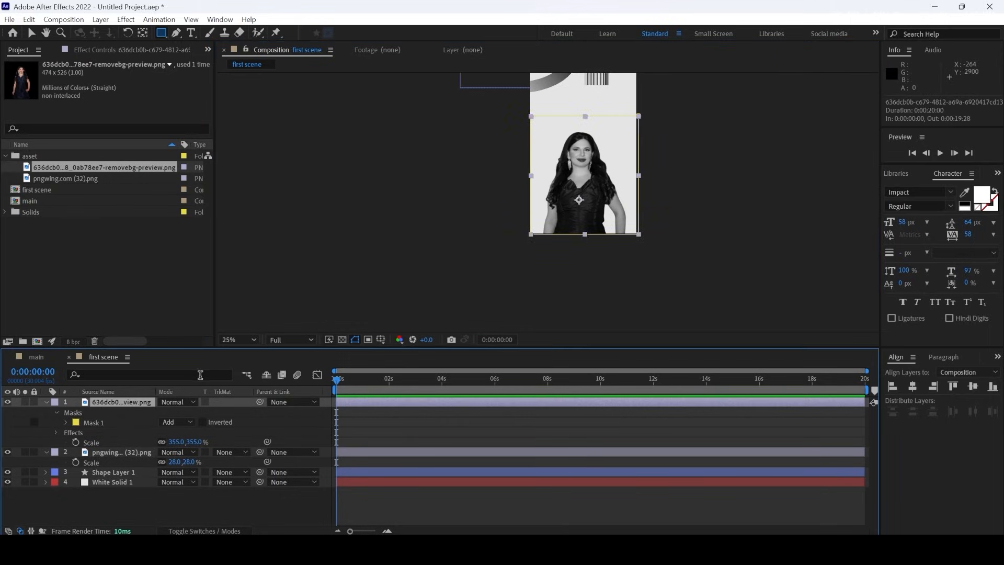
{"action": "left_click", "coordinate": [46, 402]}
{"action": "left_click", "coordinate": [108, 476]}
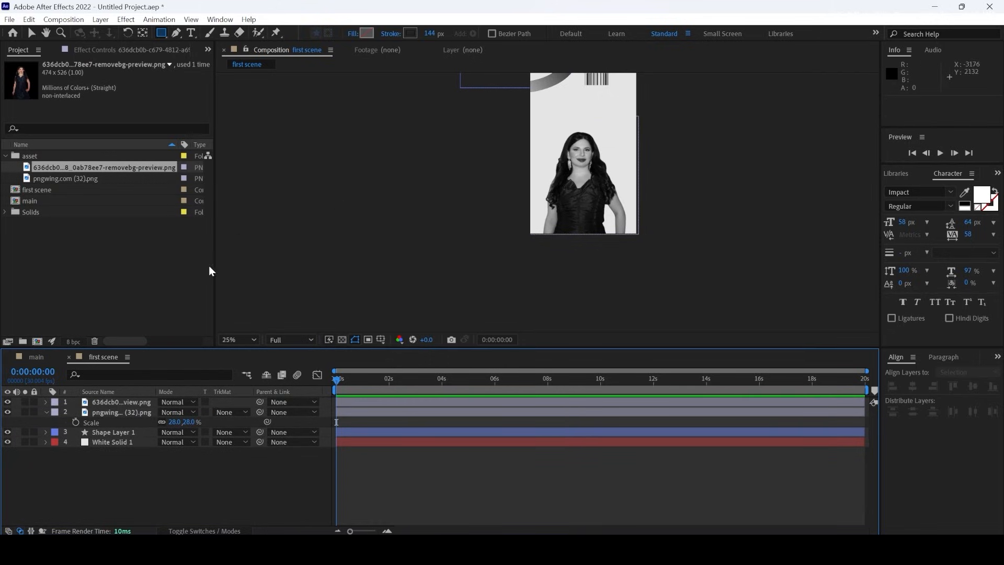
Import the audio file tiktok ruja.wav into the first scene and place it as the bottom layer
{"action": "left_click", "coordinate": [239, 339]}
{"action": "left_click", "coordinate": [257, 139]}
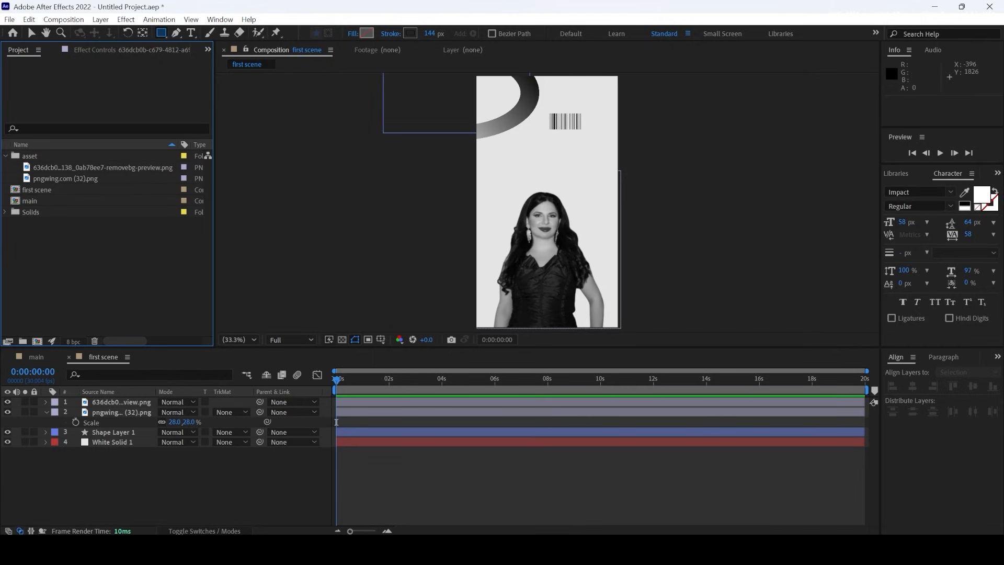
{"action": "key", "text": "alt+Tab"}
{"action": "left_click_drag", "start_coordinate": [773, 301], "coordinate": [117, 497]}
{"action": "left_click_drag", "start_coordinate": [121, 403], "coordinate": [125, 471]}
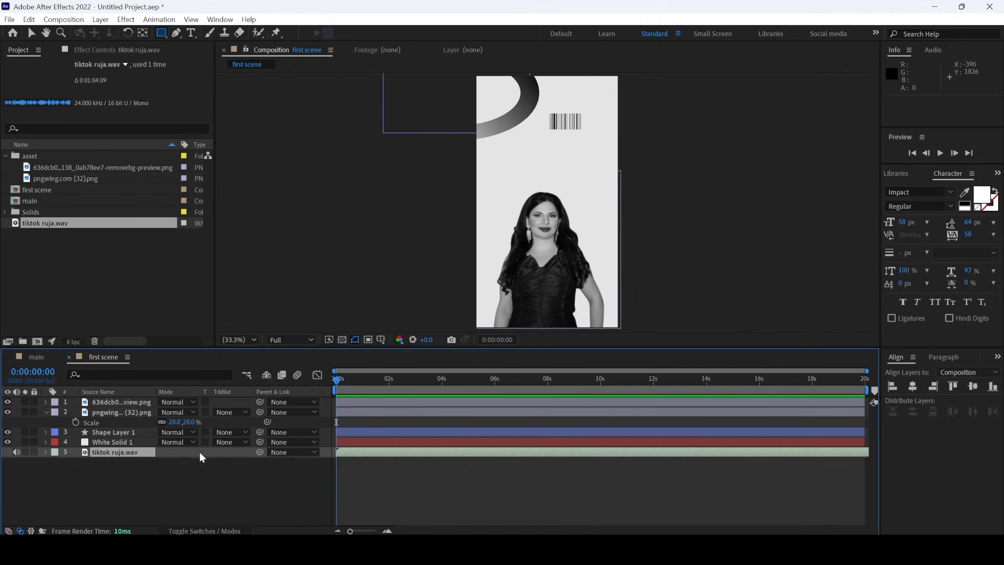
Preview the scene with its audio and park the playhead at 0:00:00:18
{"action": "key", "text": "space"}
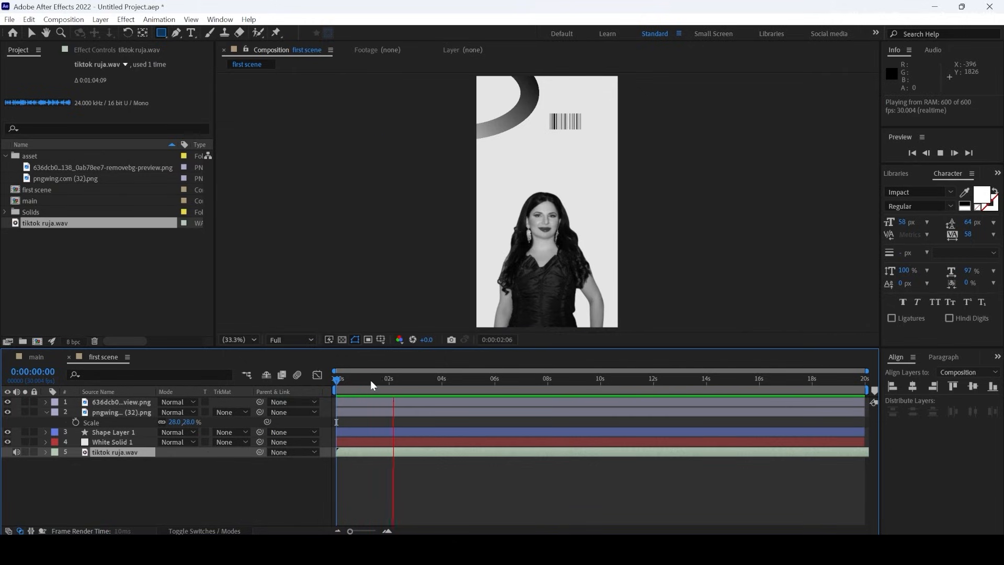
{"action": "key", "text": "space"}
{"action": "mouse_move", "coordinate": [348, 382]}
{"action": "left_mouse_down"}
{"action": "mouse_move", "coordinate": [310, 386]}
{"action": "mouse_move", "coordinate": [355, 379]}
{"action": "left_mouse_up"}
{"action": "key", "text": "space"}
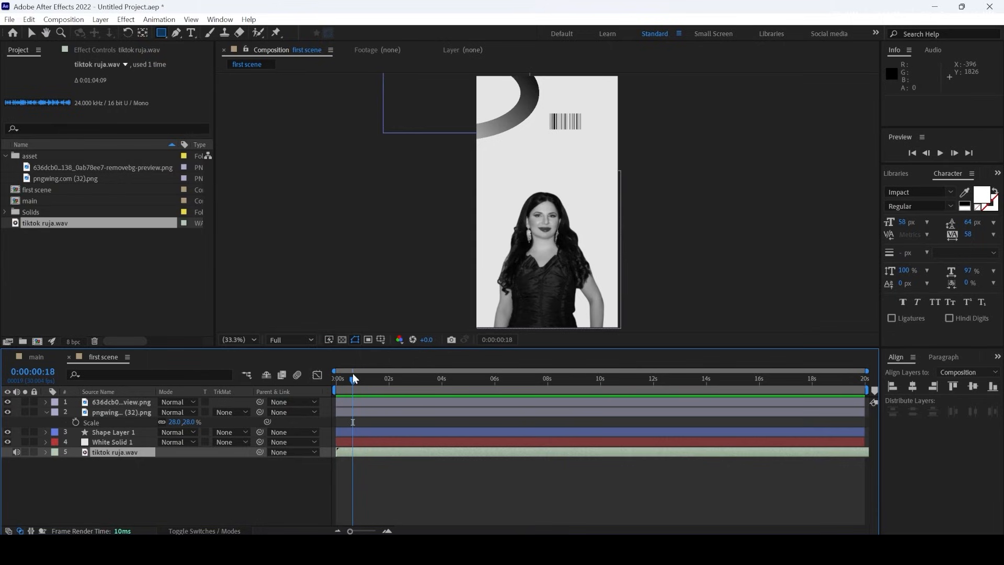
Add a text layer reading "This woman stole" above the woman's head
{"action": "left_click", "coordinate": [190, 32]}
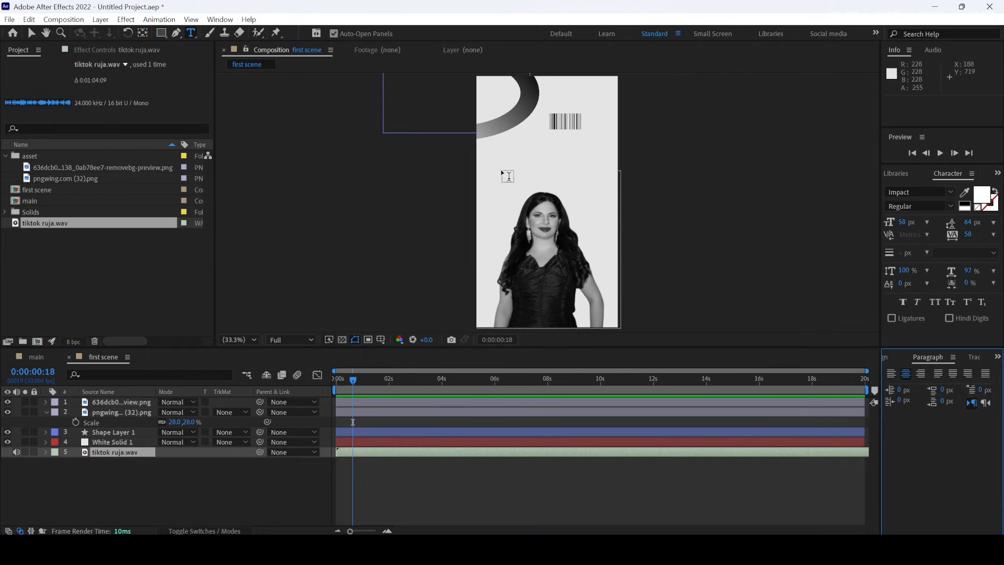
{"action": "left_click", "coordinate": [502, 168]}
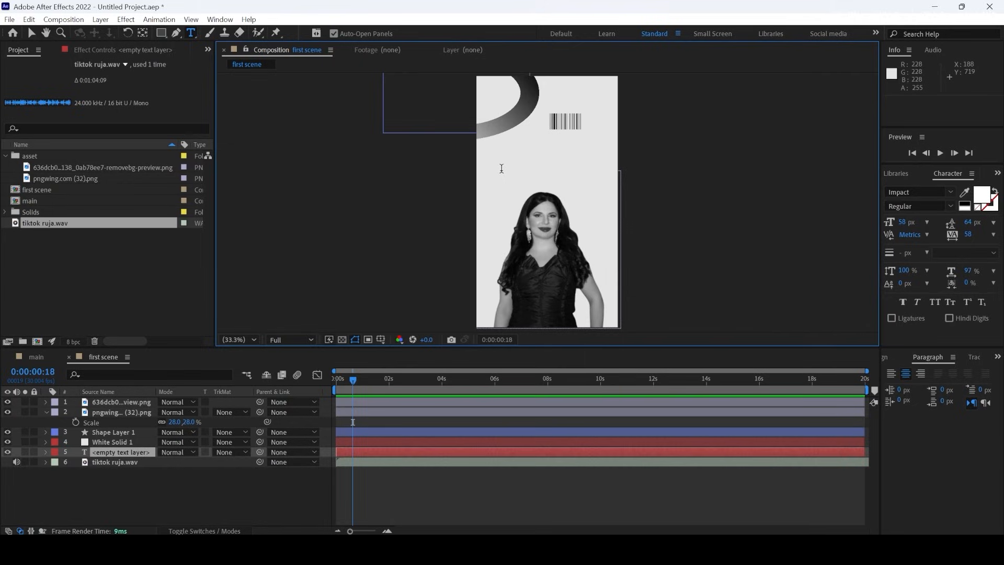
{"action": "type", "text": "This"}
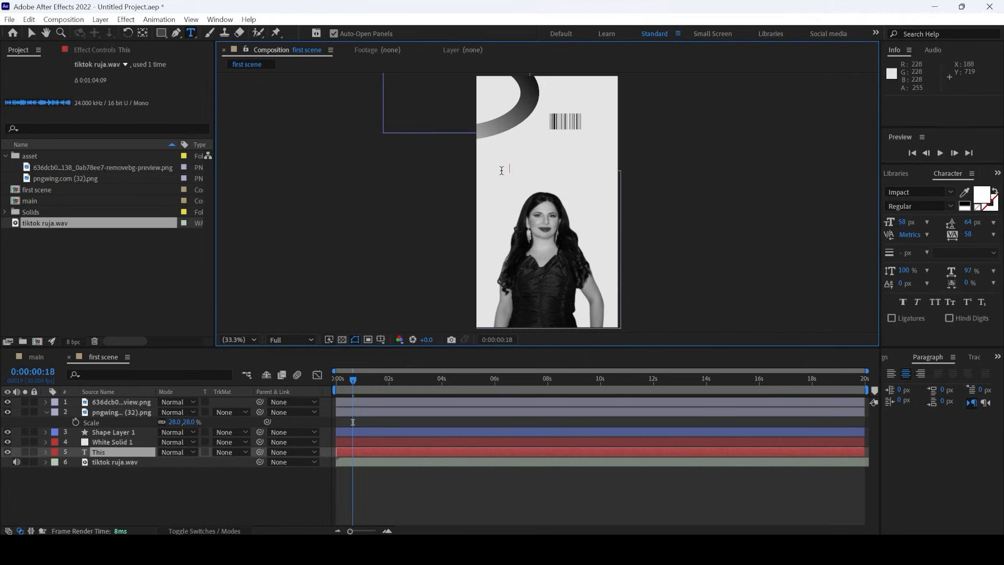
{"action": "type", "text": " woman stole"}
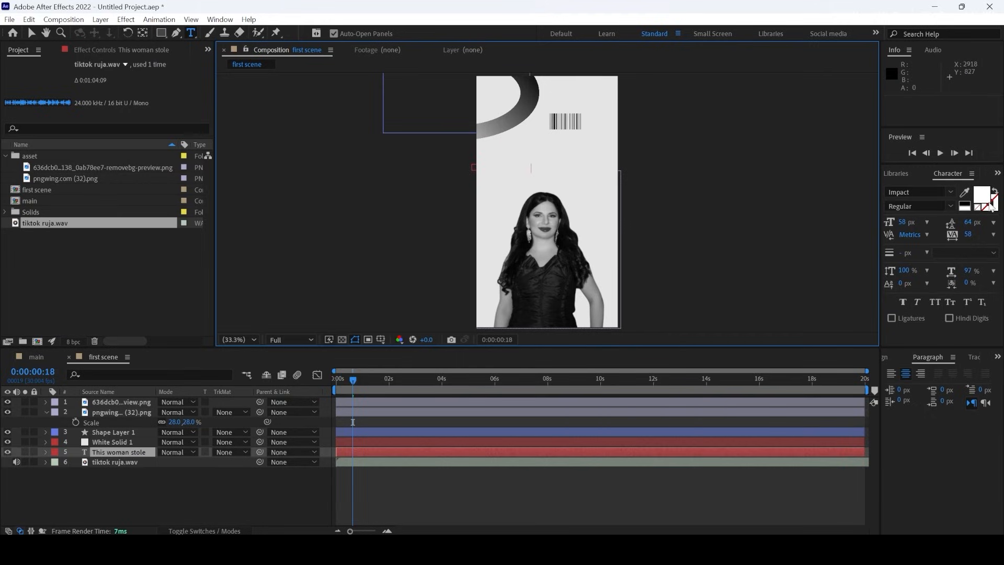
Try to change the text's fill color from white to black
{"action": "left_click", "coordinate": [981, 195]}
{"action": "left_click_drag", "start_coordinate": [566, 473], "coordinate": [477, 513]}
{"action": "left_click", "coordinate": [771, 390]}
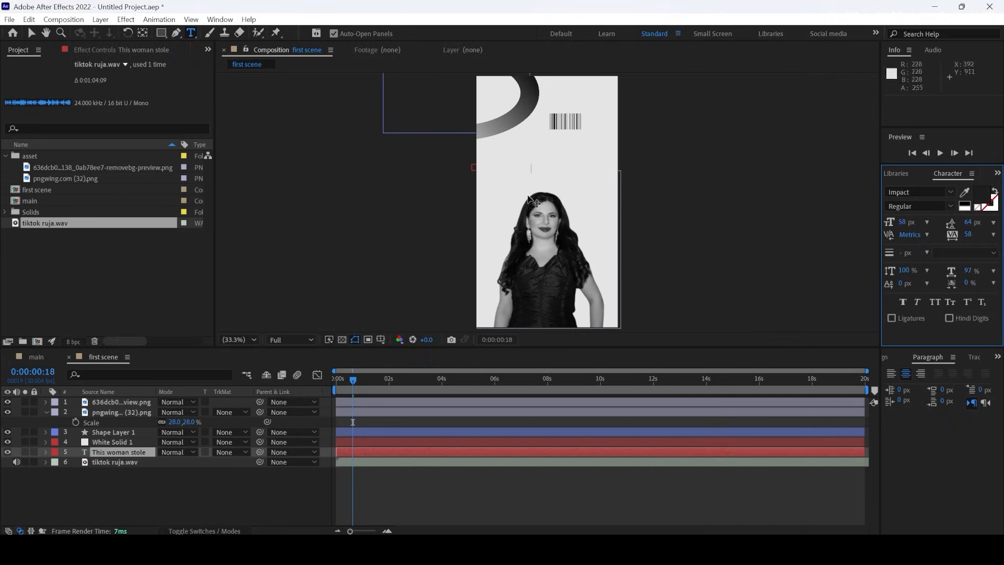
Move the "This woman stole" layer to the top of the layer stack and set its text color to dark gray 404040
{"action": "left_click_drag", "start_coordinate": [120, 457], "coordinate": [125, 399]}
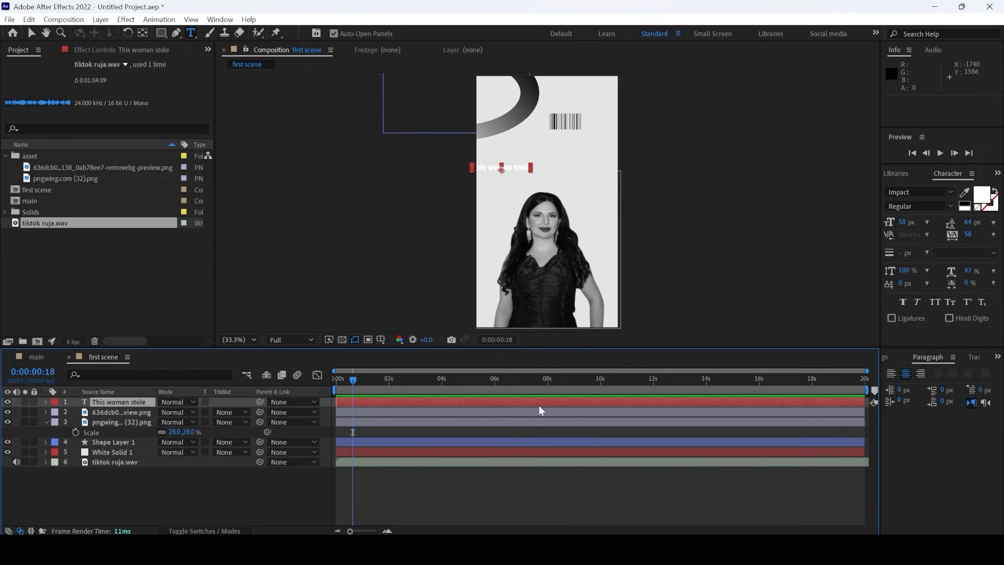
{"action": "left_click", "coordinate": [982, 196]}
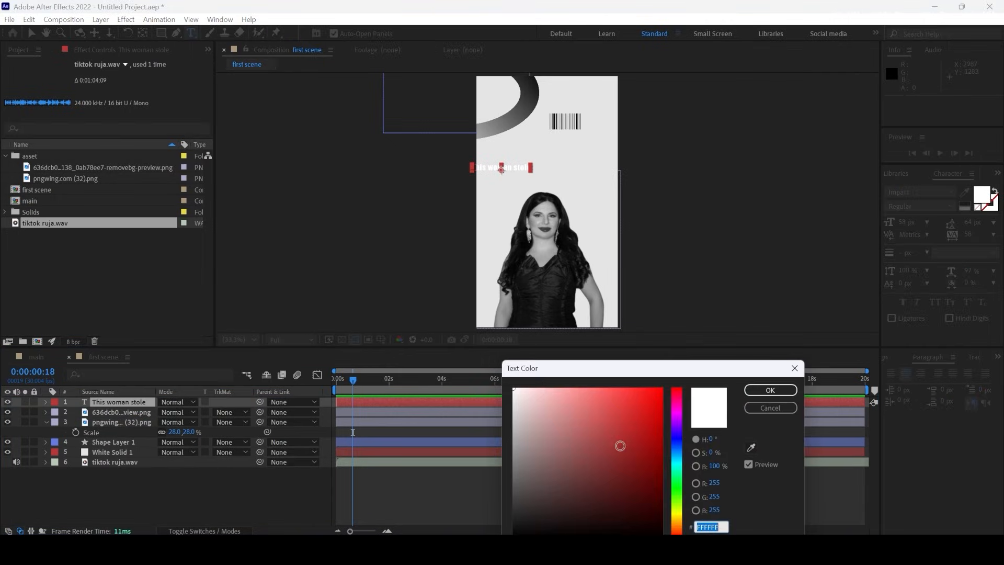
{"action": "left_click_drag", "start_coordinate": [621, 444], "coordinate": [471, 499]}
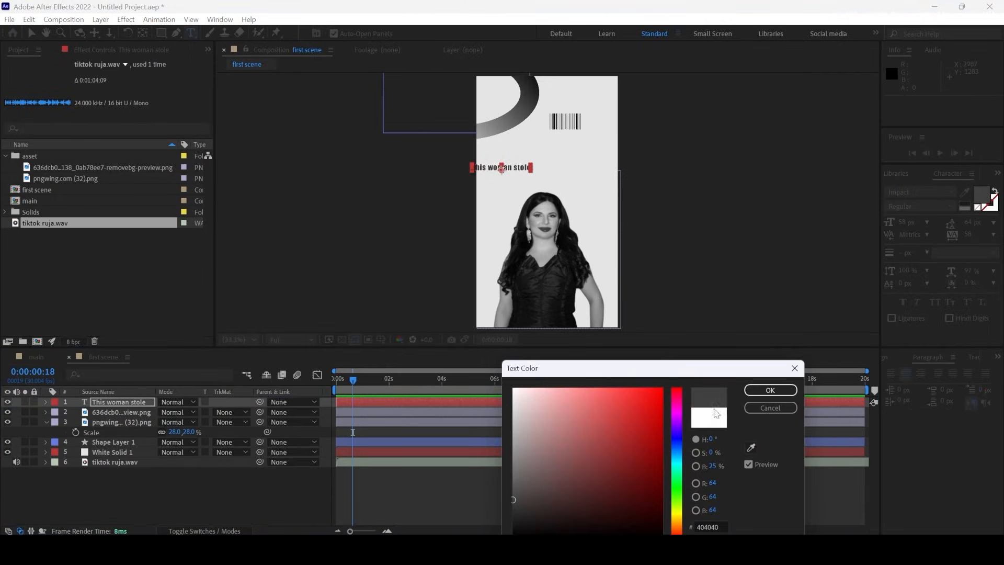
{"action": "left_click", "coordinate": [771, 390]}
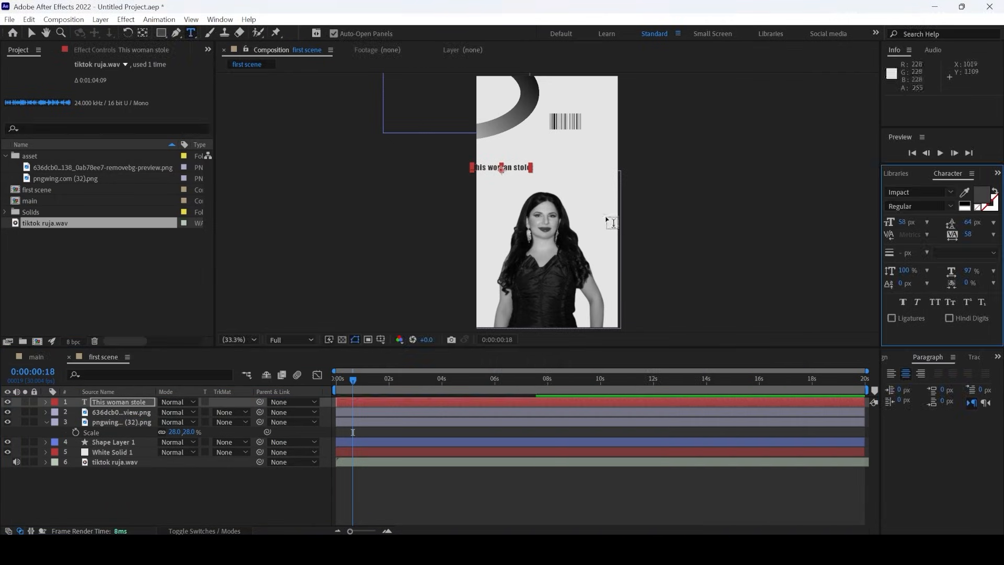
{"action": "left_click", "coordinate": [978, 199]}
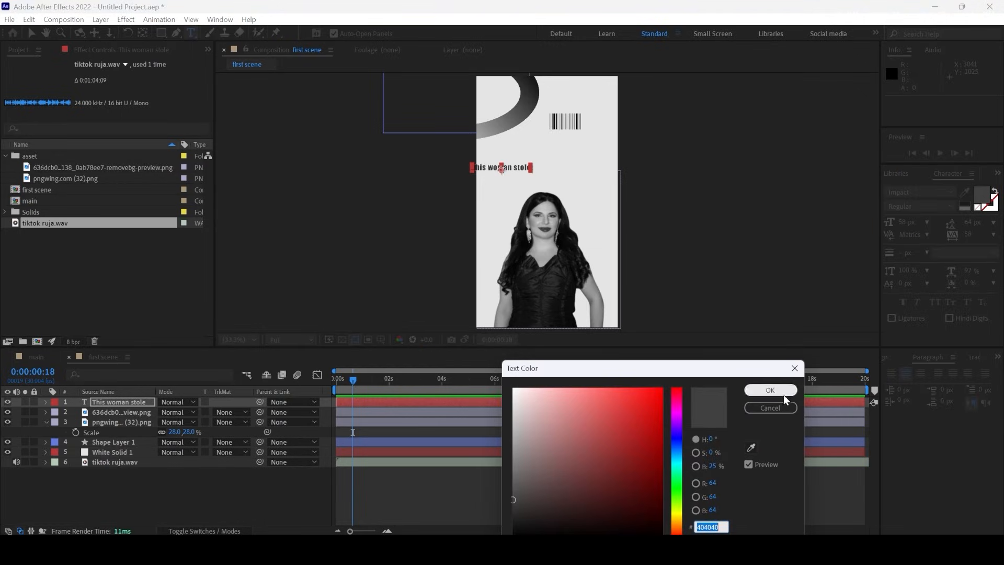
{"action": "left_click", "coordinate": [770, 390]}
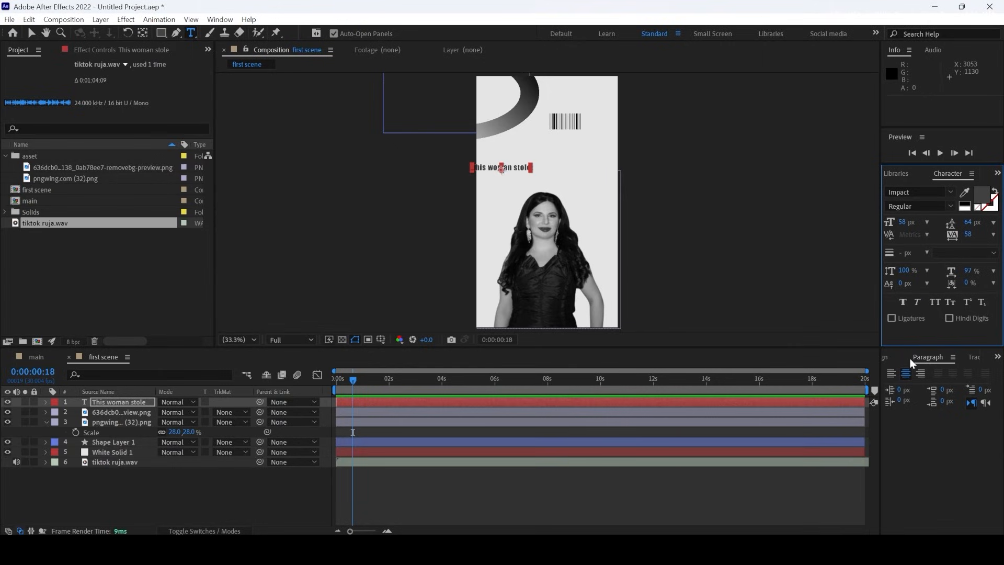
Center the text horizontally in the composition and move it up to a Y position of about 584, just below the barcode
{"action": "left_click", "coordinate": [887, 357]}
{"action": "left_click", "coordinate": [913, 388]}
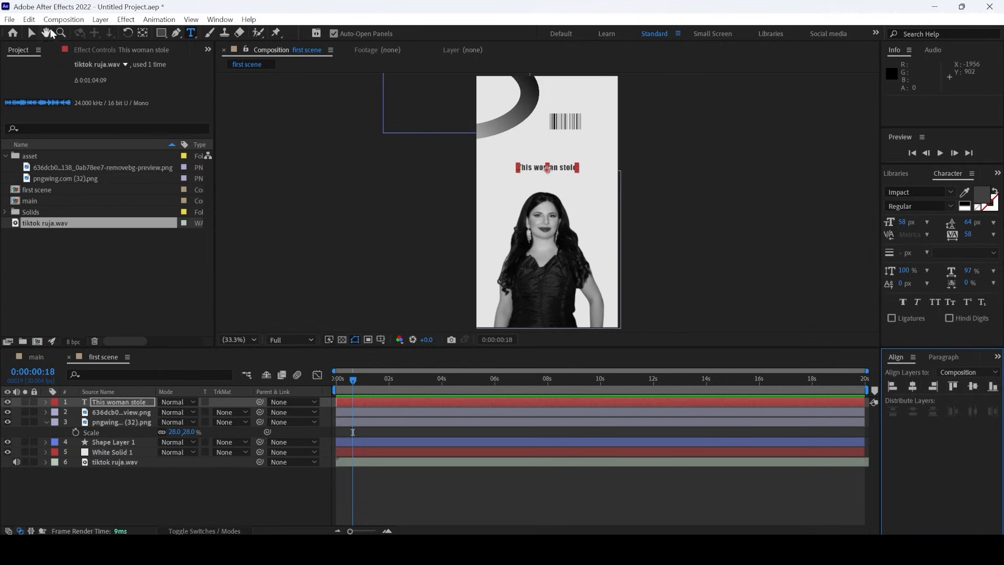
{"action": "key", "text": "v"}
{"action": "scroll", "coordinate": [548, 167], "scroll_direction": "up", "scroll_amount": 5}
{"action": "scroll", "coordinate": [522, 183], "scroll_direction": "down", "scroll_amount": 2}
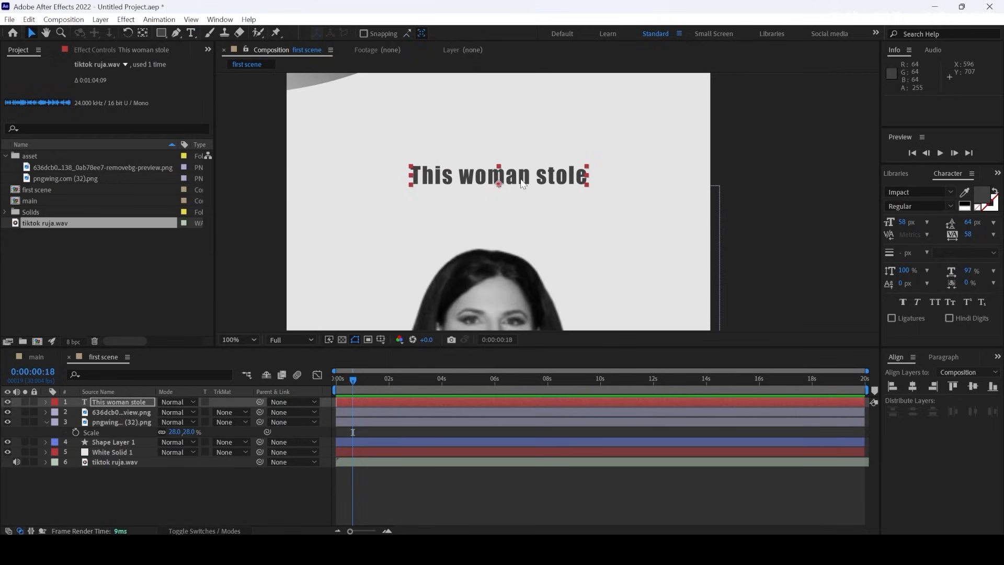
{"action": "left_click_drag", "start_coordinate": [522, 183], "coordinate": [519, 119]}
{"action": "scroll", "coordinate": [525, 142], "scroll_direction": "down", "scroll_amount": 4}
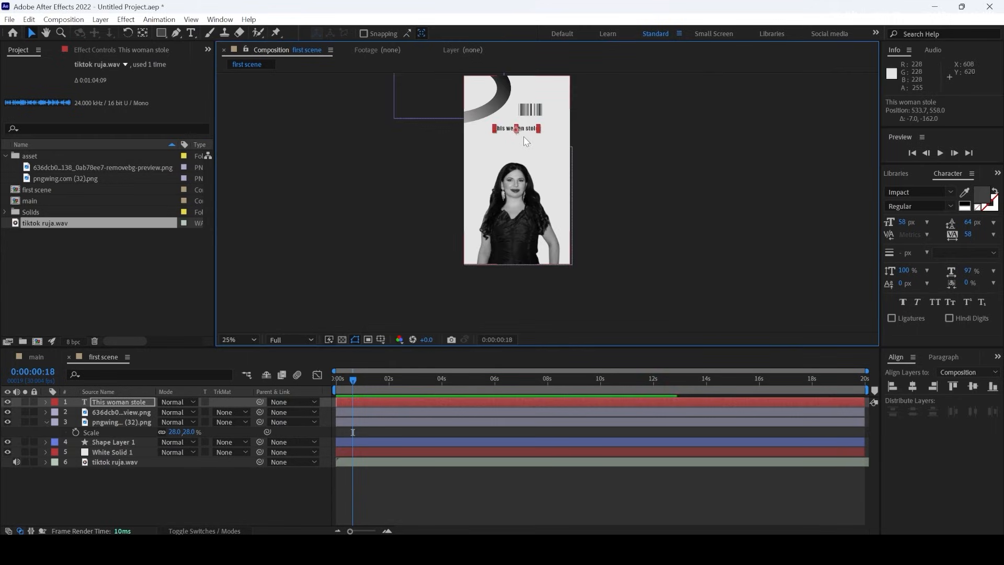
{"action": "scroll", "coordinate": [525, 141], "scroll_direction": "up", "scroll_amount": 4}
{"action": "left_click_drag", "start_coordinate": [522, 153], "coordinate": [525, 167]}
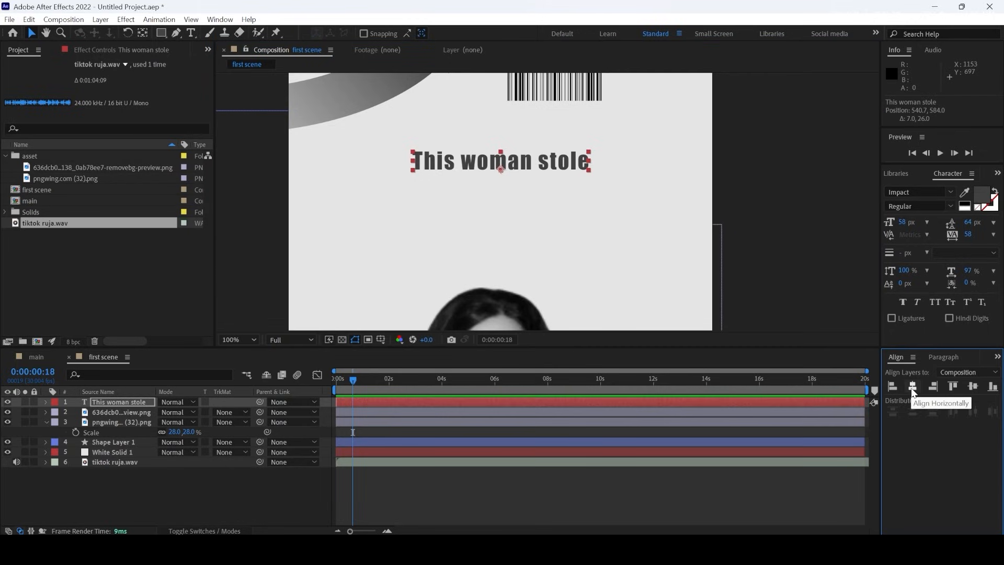
{"action": "left_click", "coordinate": [913, 387]}
Set the font of the "This woman stole" text to Ink Free
{"action": "left_click", "coordinate": [556, 168]}
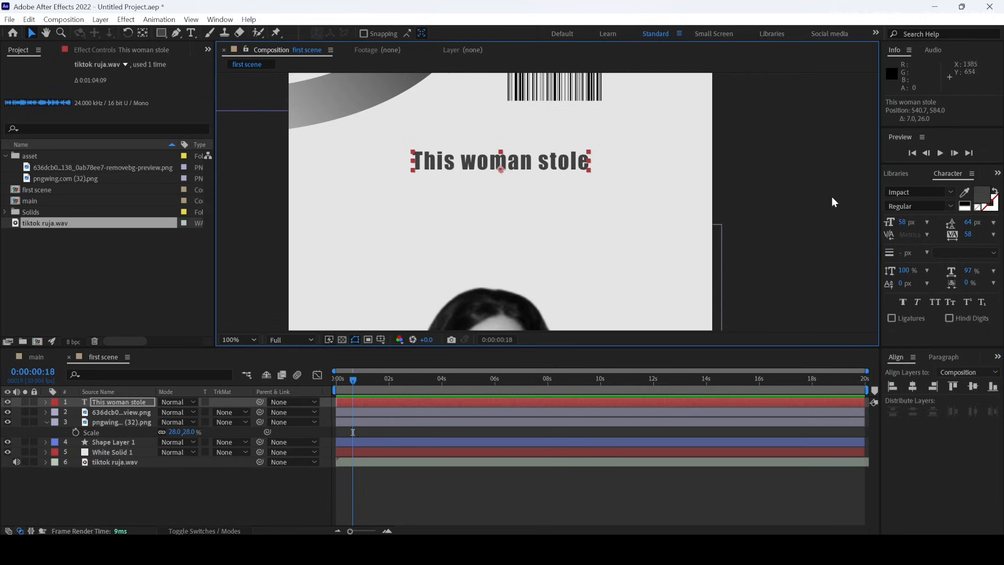
{"action": "left_click", "coordinate": [952, 193]}
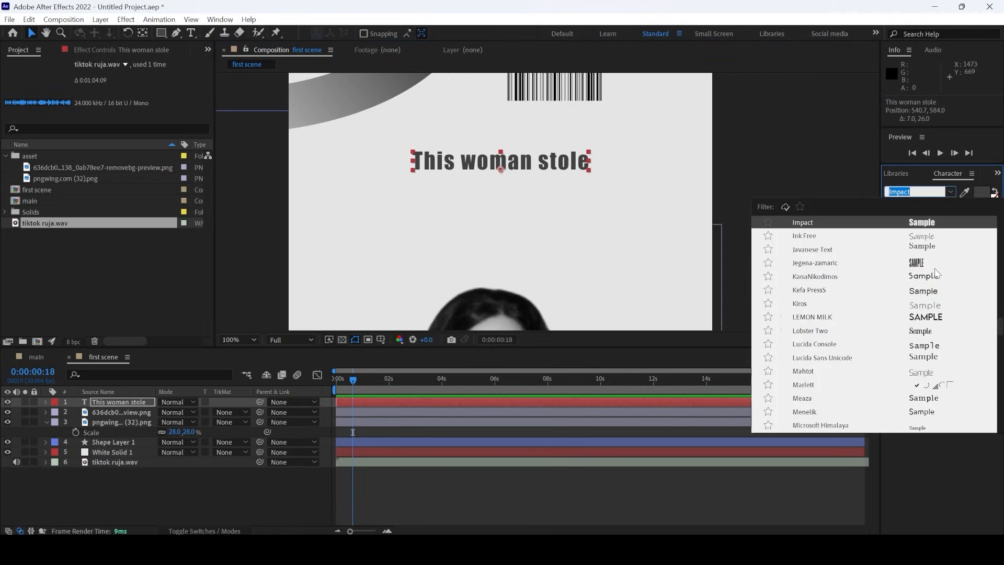
{"action": "left_click", "coordinate": [921, 240]}
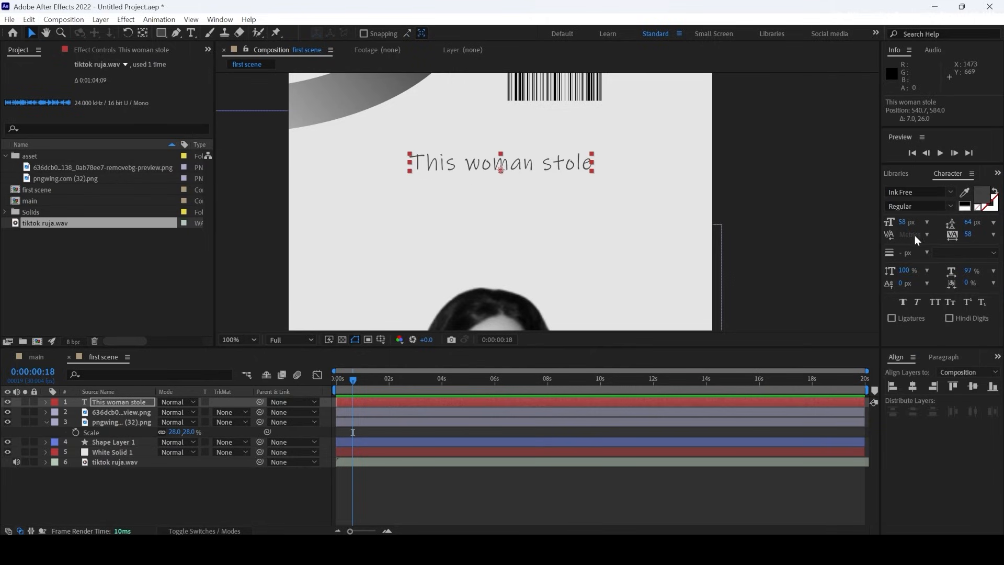
Set the font of the "This woman stole" text to Mulat Awash
{"action": "left_click", "coordinate": [952, 193]}
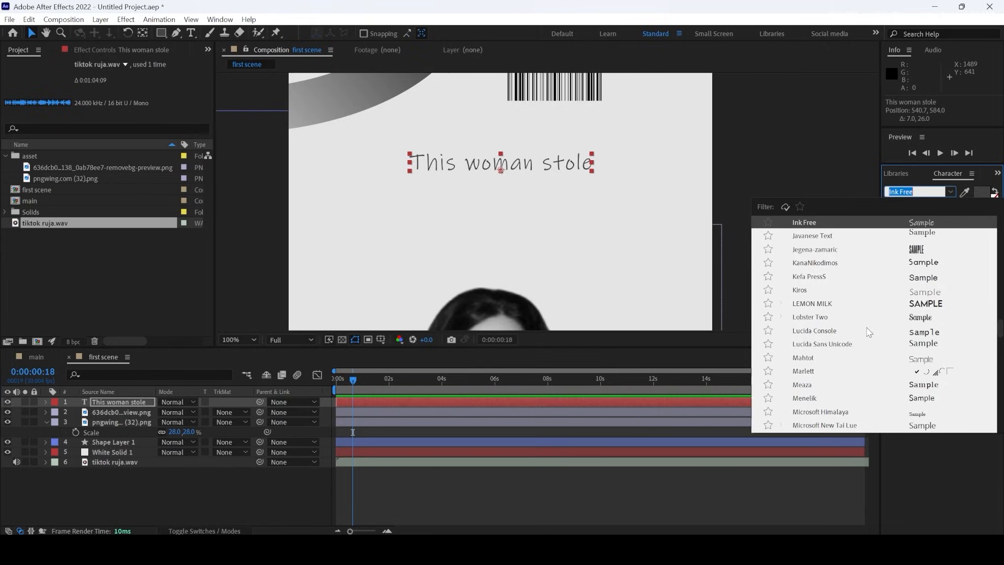
{"action": "scroll", "coordinate": [868, 333], "scroll_direction": "down", "scroll_amount": 2}
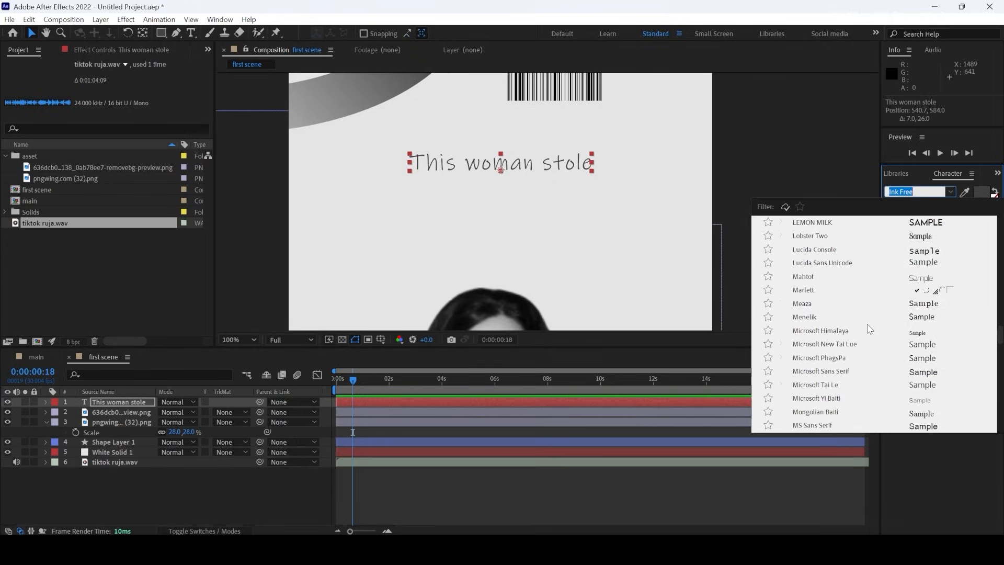
{"action": "scroll", "coordinate": [868, 328], "scroll_direction": "down", "scroll_amount": 5}
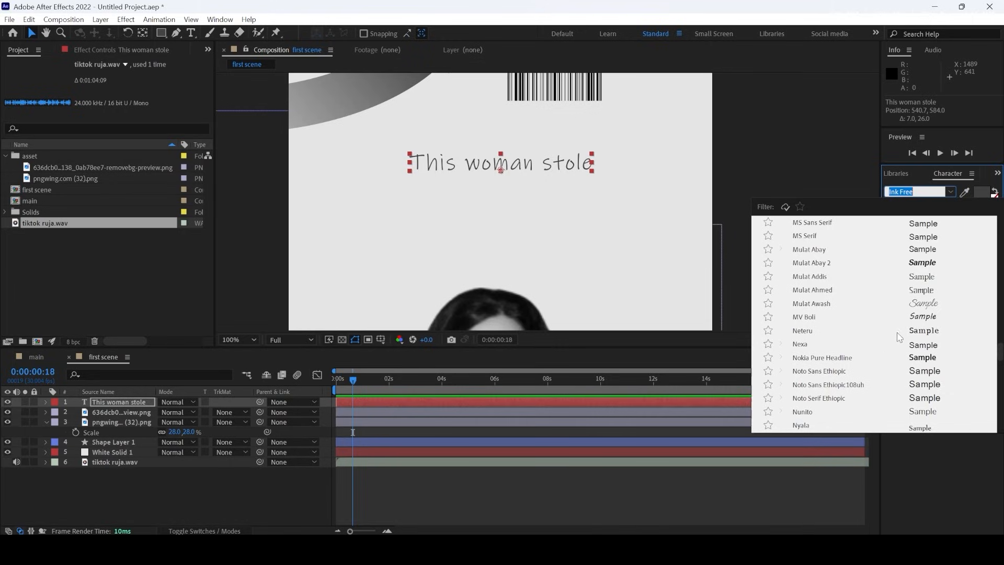
{"action": "left_click", "coordinate": [921, 308]}
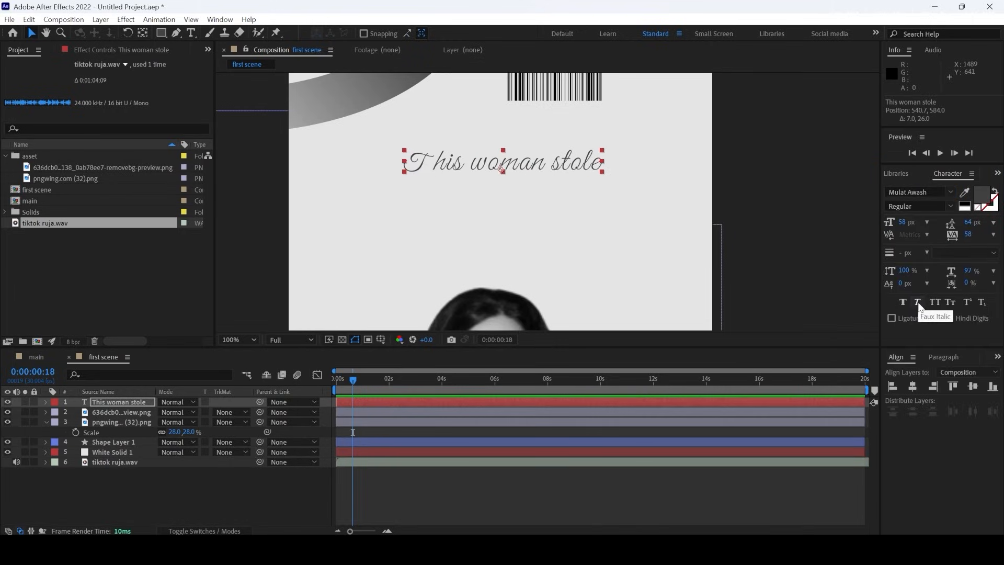
{"action": "left_click", "coordinate": [788, 144]}
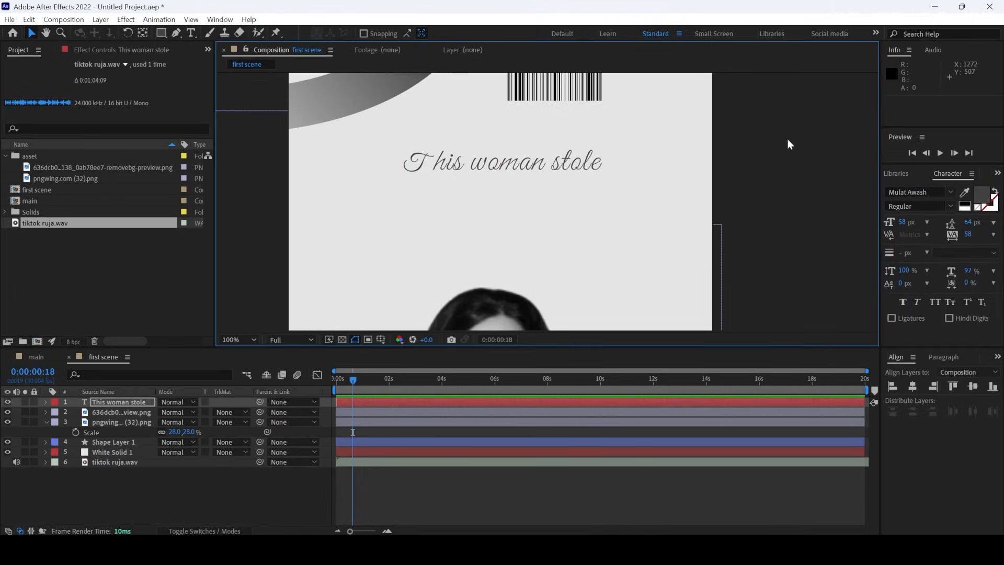
Apply faux bold to the "This woman stole" text and move it to a position of about 522.7, 592
{"action": "left_click", "coordinate": [426, 163]}
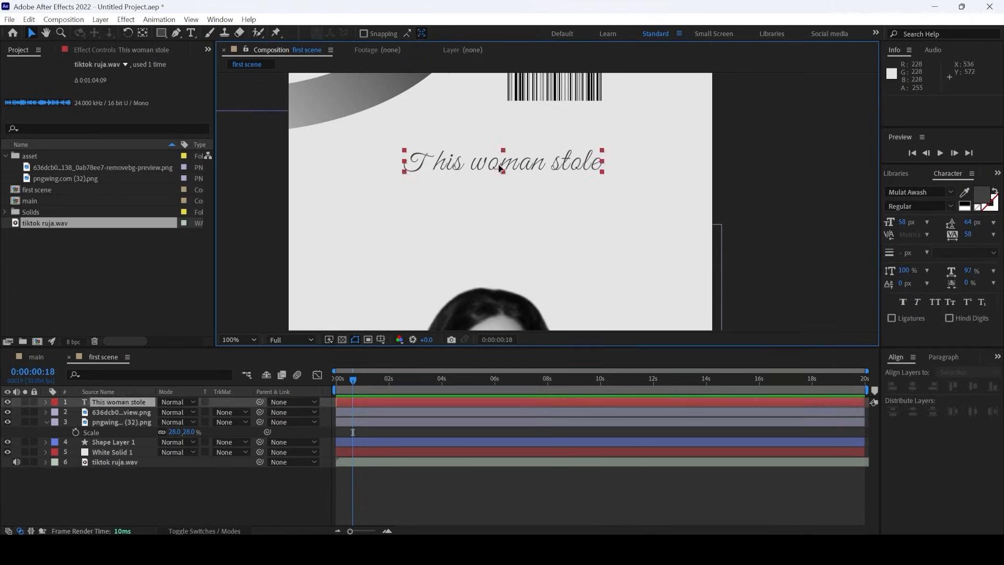
{"action": "left_click", "coordinate": [901, 302]}
{"action": "left_click_drag", "start_coordinate": [506, 163], "coordinate": [508, 172]}
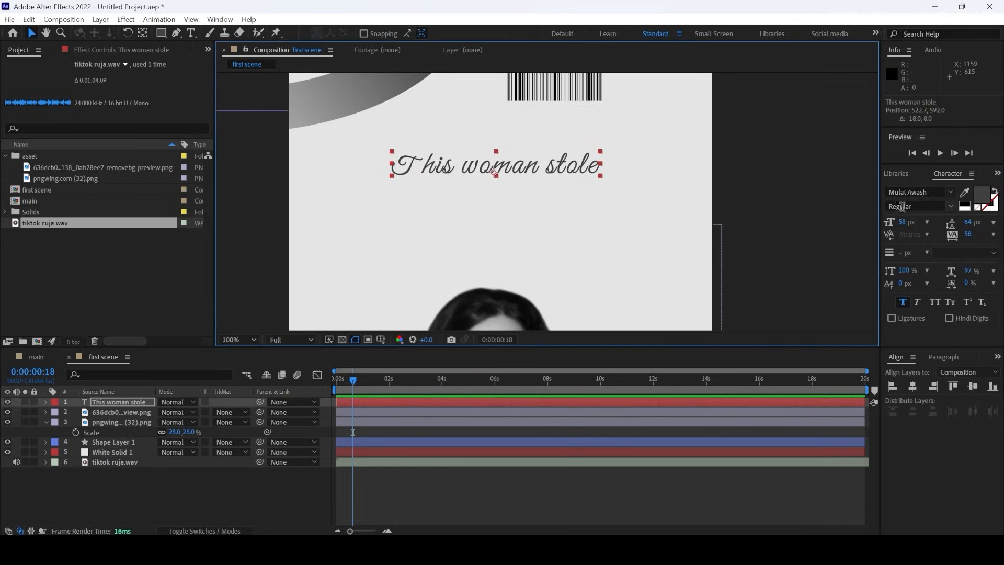
{"action": "left_click", "coordinate": [950, 208]}
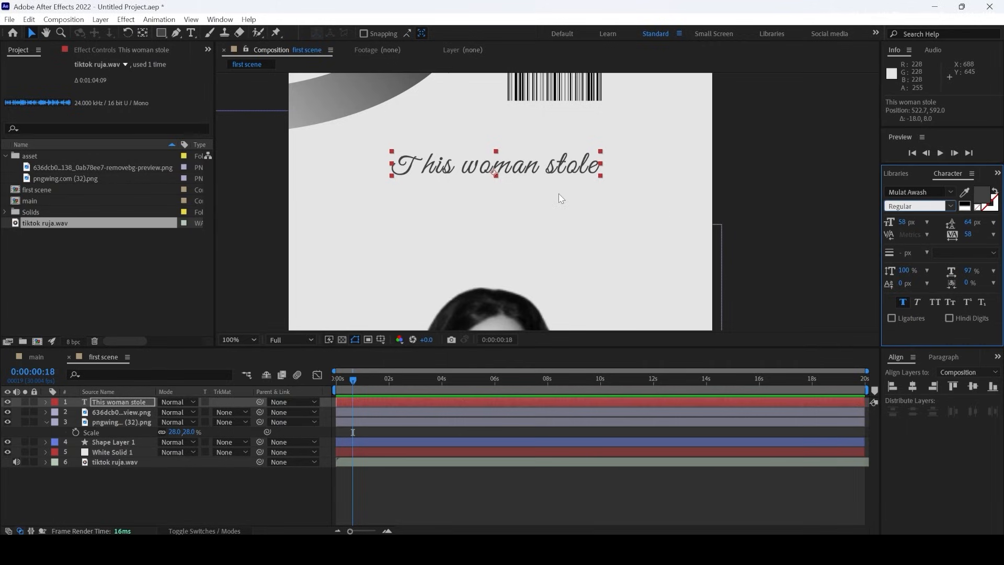
{"action": "left_click", "coordinate": [660, 156]}
{"action": "scroll", "coordinate": [520, 198], "scroll_direction": "down", "scroll_amount": 2}
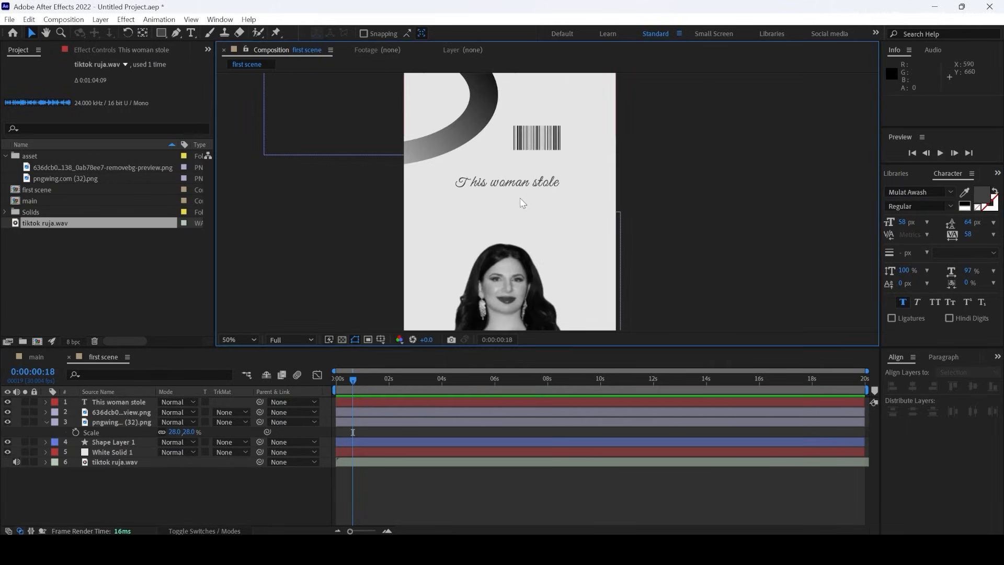
{"action": "scroll", "coordinate": [519, 191], "scroll_direction": "up", "scroll_amount": 2}
{"action": "scroll", "coordinate": [507, 176], "scroll_direction": "down", "scroll_amount": 3}
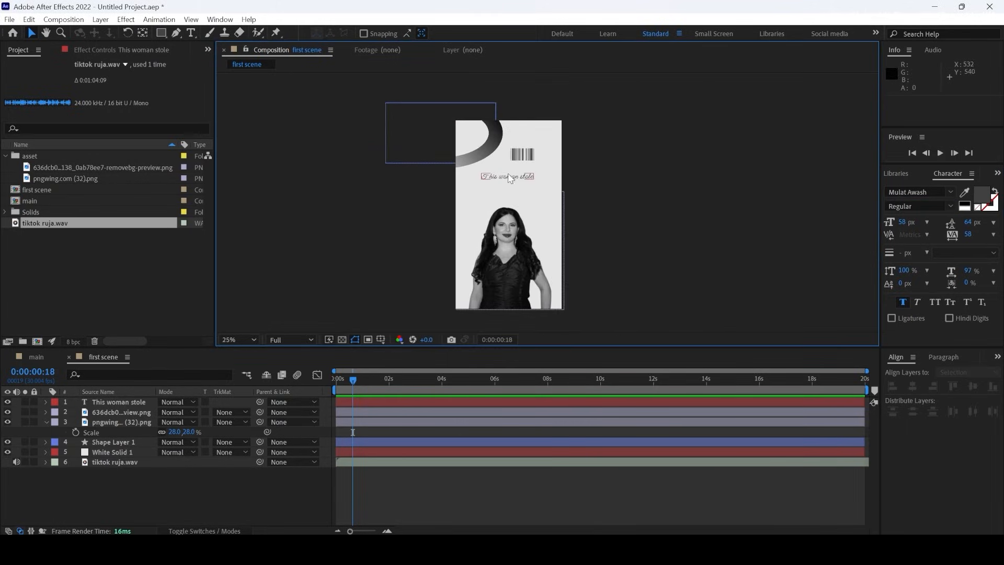
{"action": "scroll", "coordinate": [510, 178], "scroll_direction": "up", "scroll_amount": 1}
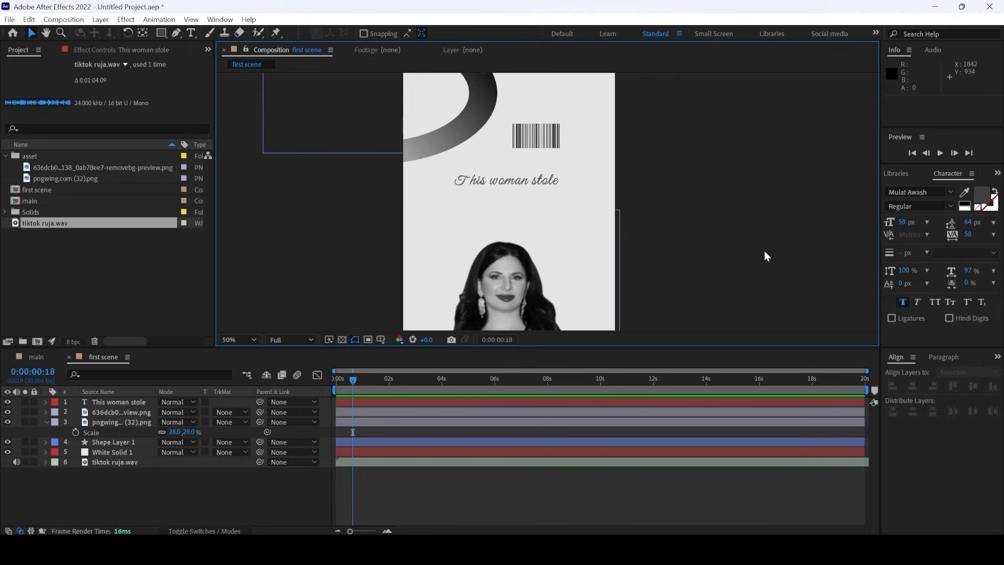
Apply the Text-animation5 preset from the text animation preset folder to the "This woman stole" layer
{"action": "left_click", "coordinate": [997, 173]}
{"action": "left_click", "coordinate": [966, 193]}
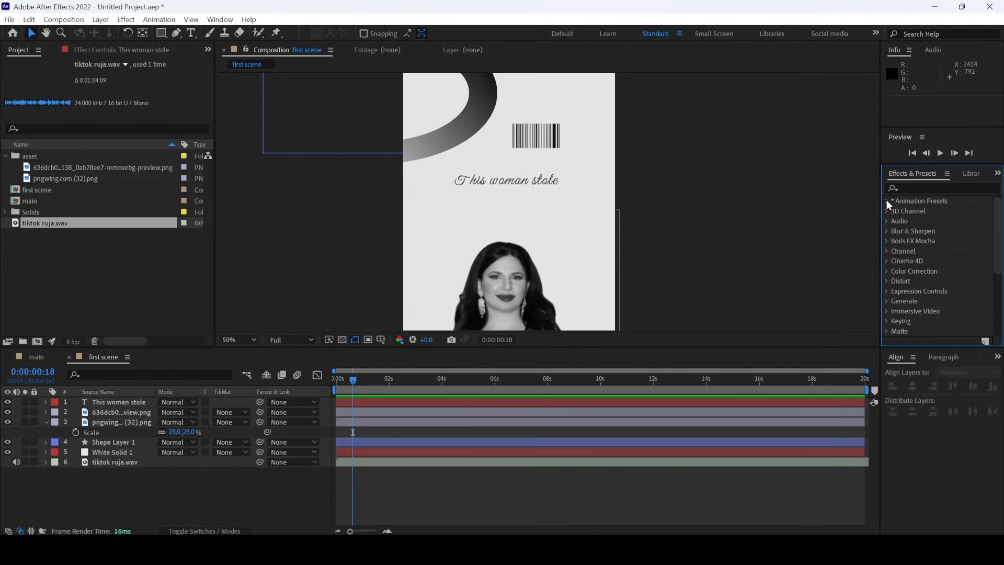
{"action": "left_click", "coordinate": [887, 201]}
{"action": "left_click", "coordinate": [896, 290]}
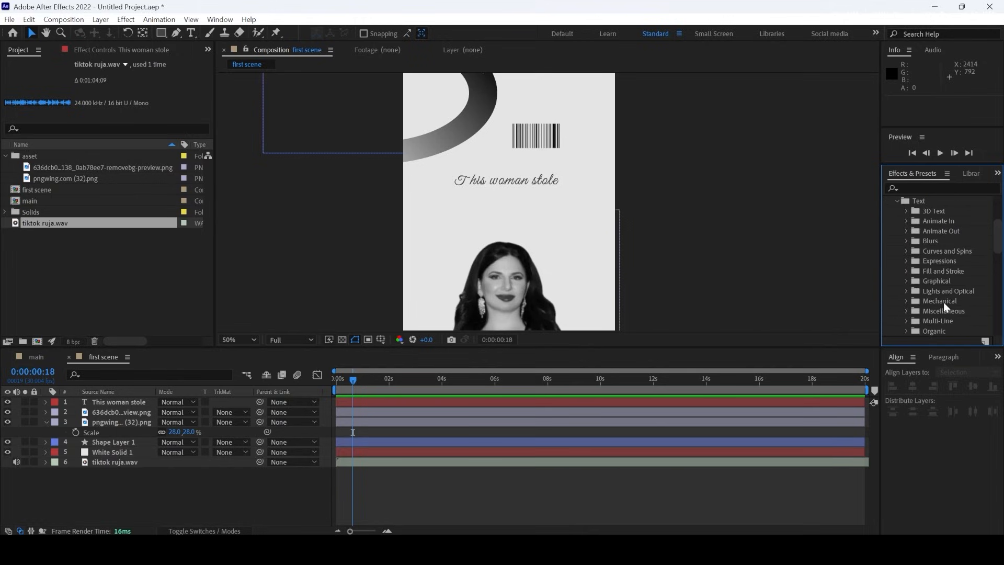
{"action": "scroll", "coordinate": [943, 298], "scroll_direction": "down", "scroll_amount": 3}
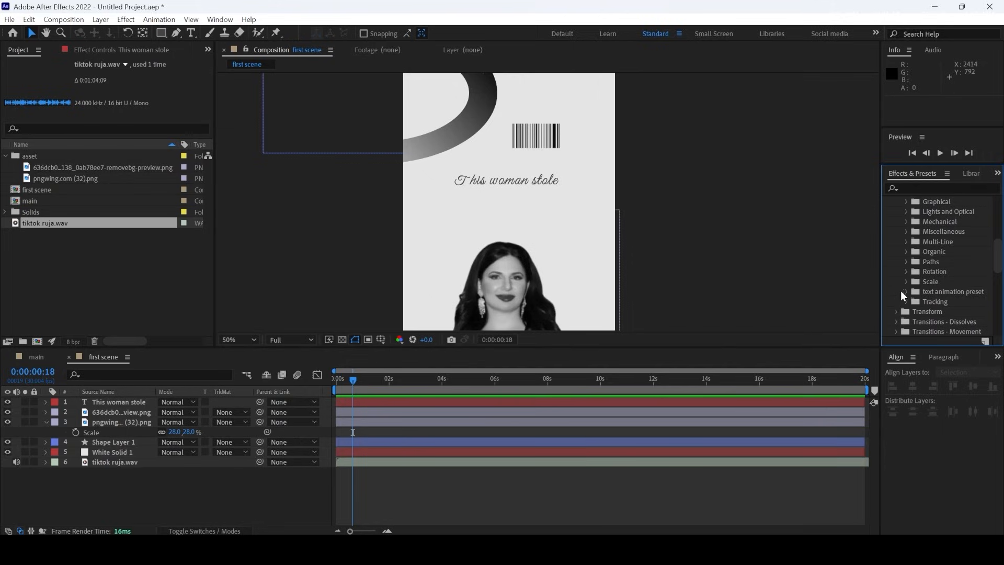
{"action": "left_click", "coordinate": [906, 291]}
{"action": "scroll", "coordinate": [920, 291], "scroll_direction": "down", "scroll_amount": 1}
{"action": "left_click", "coordinate": [964, 274]}
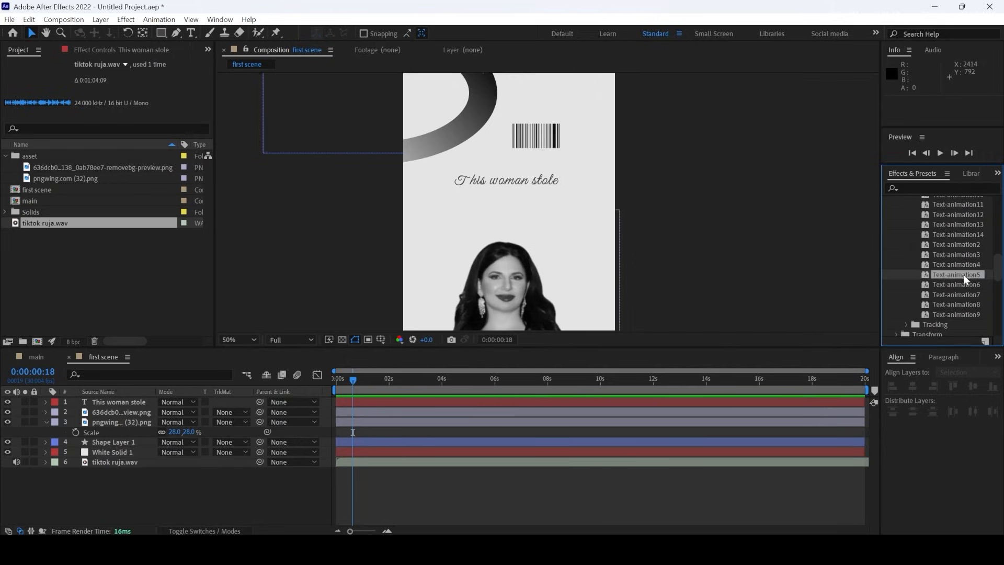
{"action": "left_click_drag", "start_coordinate": [972, 274], "coordinate": [146, 400]}
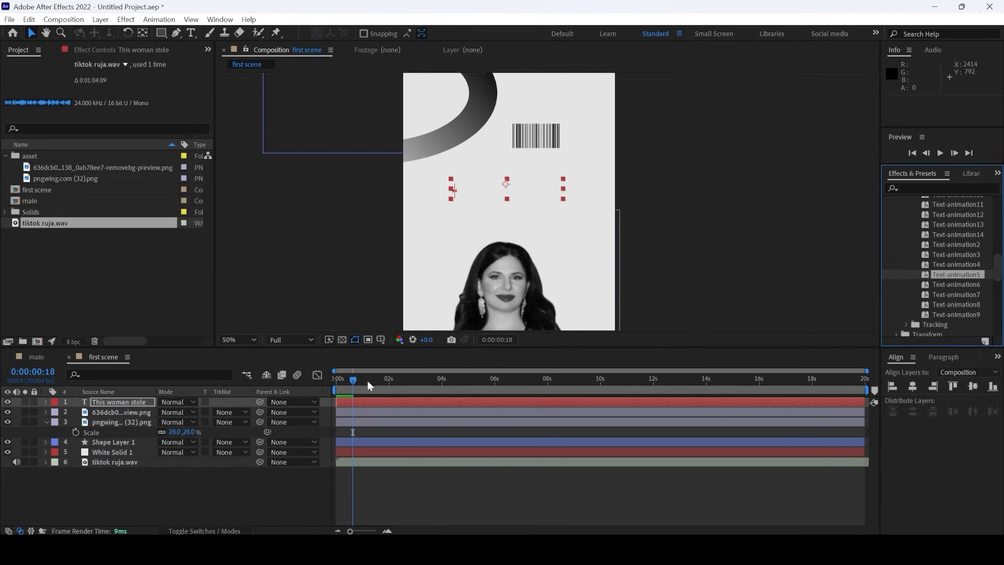
Preview the text animation and move its Range Selector Offset keyframes earlier so the first sits at 0:00:00:09
{"action": "left_click", "coordinate": [337, 378]}
{"action": "key", "text": "space"}
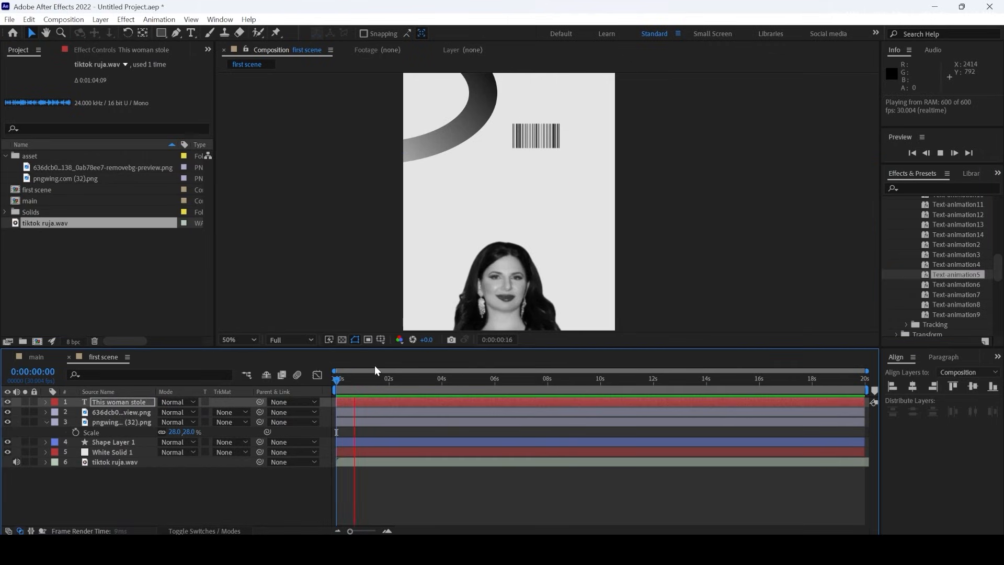
{"action": "key", "text": "space"}
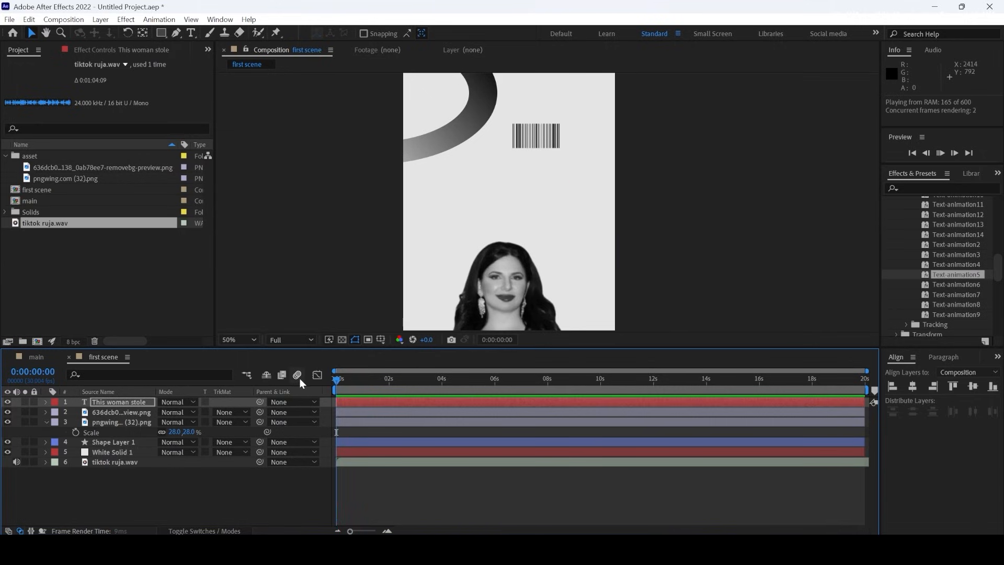
{"action": "key", "text": "space"}
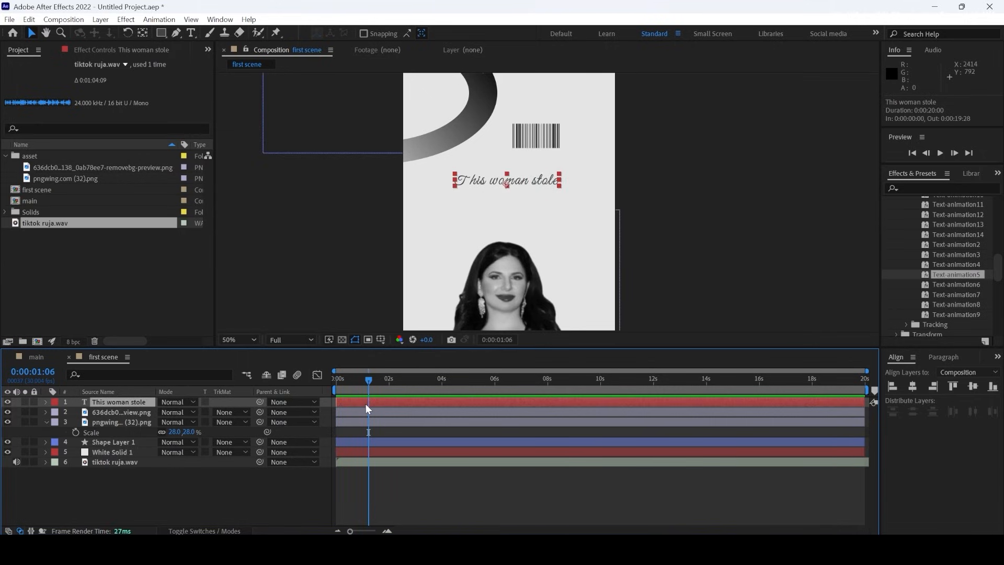
{"action": "key", "text": "u"}
{"action": "left_click_drag", "start_coordinate": [402, 412], "coordinate": [343, 423]}
{"action": "key", "text": "Home"}
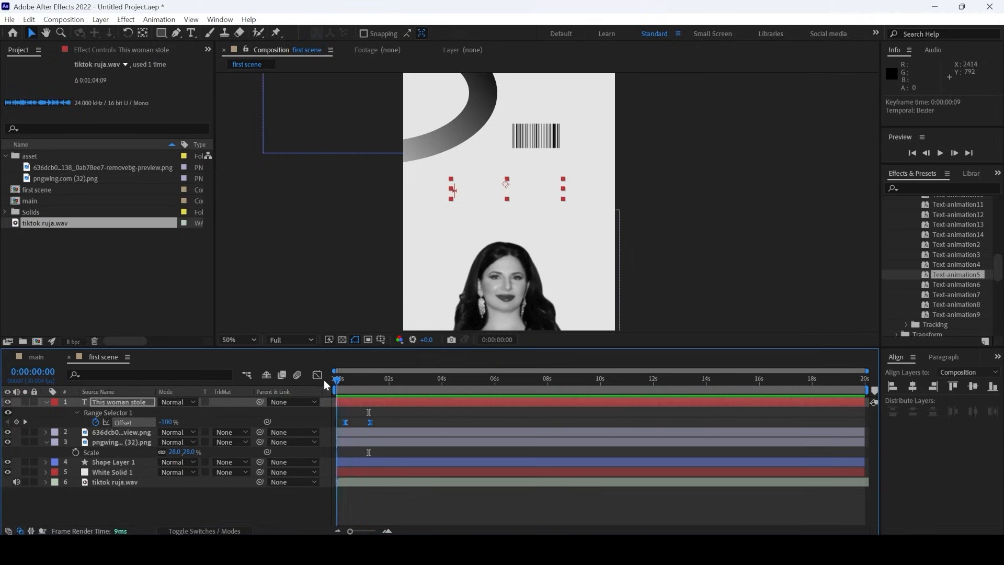
Shorten the text animation by moving its last Offset keyframe to 0:00:01:00, and nudge both keyframes slightly earlier to match the voice-over
{"action": "key", "text": "space"}
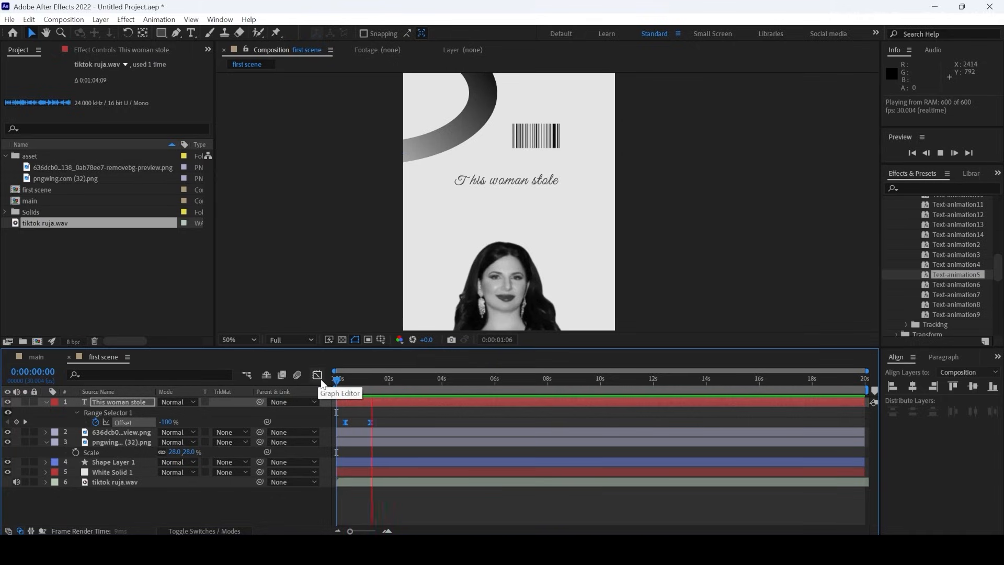
{"action": "key", "text": "space"}
{"action": "left_click_drag", "start_coordinate": [377, 385], "coordinate": [306, 365]}
{"action": "key", "text": "space"}
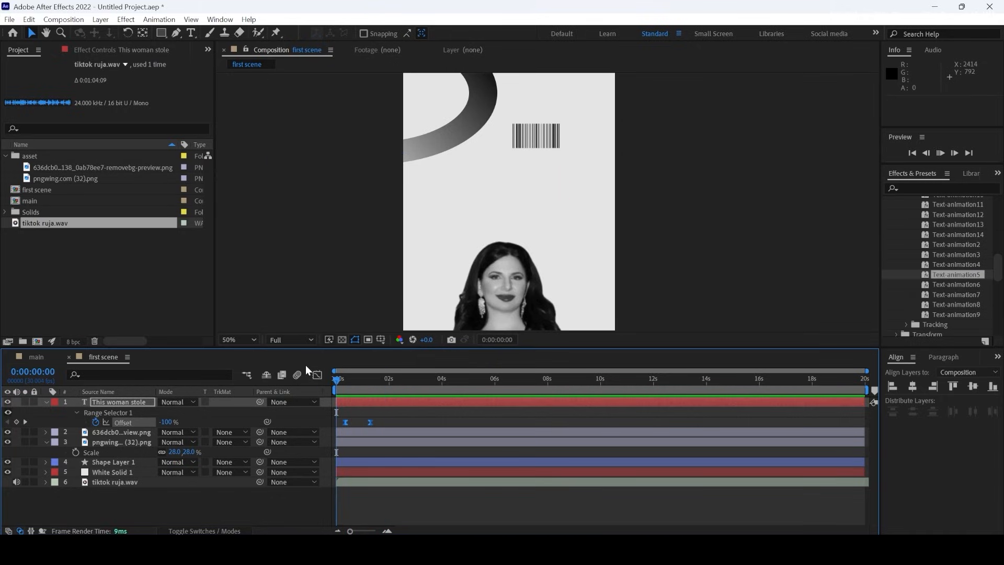
{"action": "key", "text": "space"}
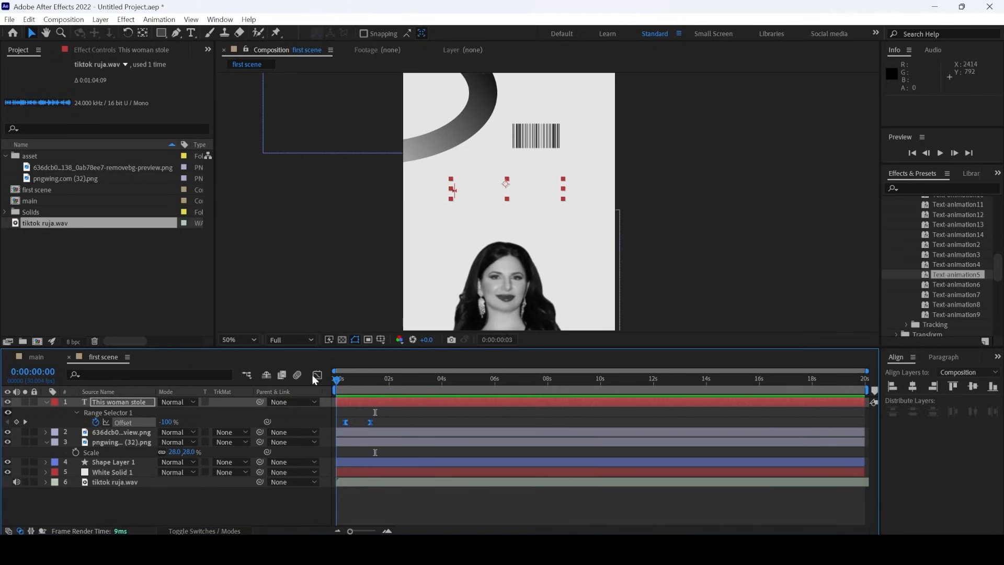
{"action": "key", "text": "space"}
{"action": "key", "text": "space"}
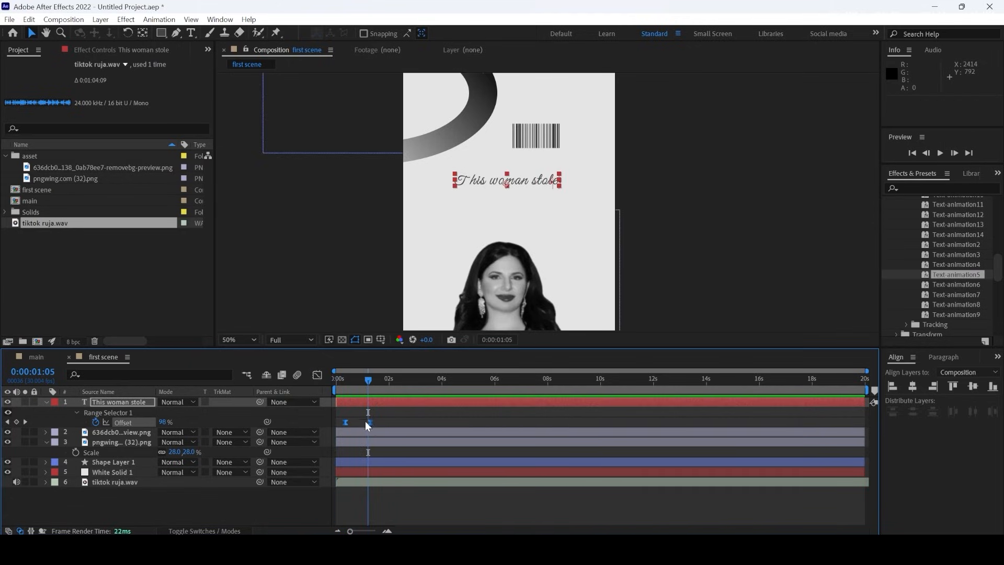
{"action": "left_click", "coordinate": [379, 421]}
{"action": "left_click_drag", "start_coordinate": [369, 422], "coordinate": [363, 422]}
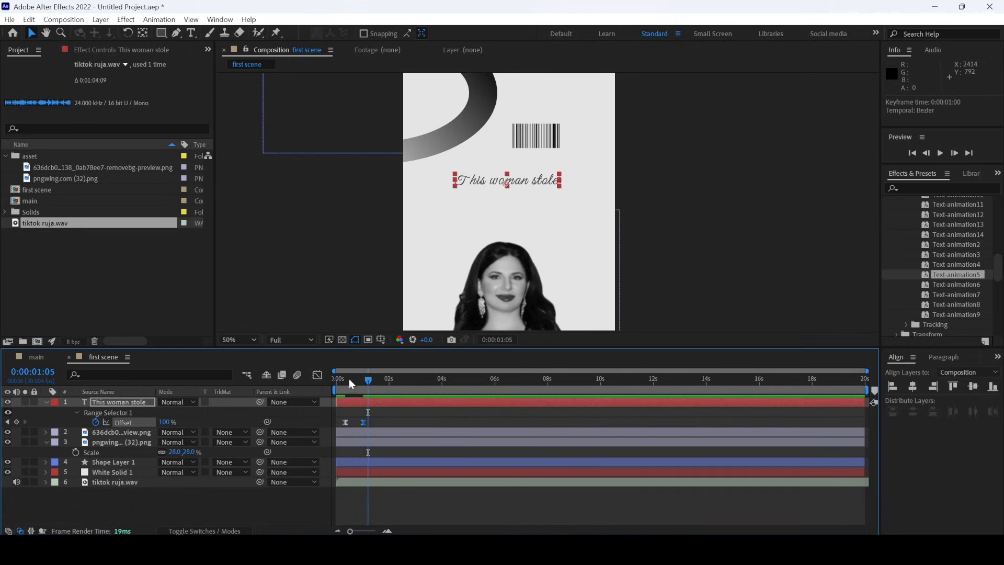
{"action": "left_click_drag", "start_coordinate": [349, 378], "coordinate": [310, 370]}
{"action": "key", "text": "space"}
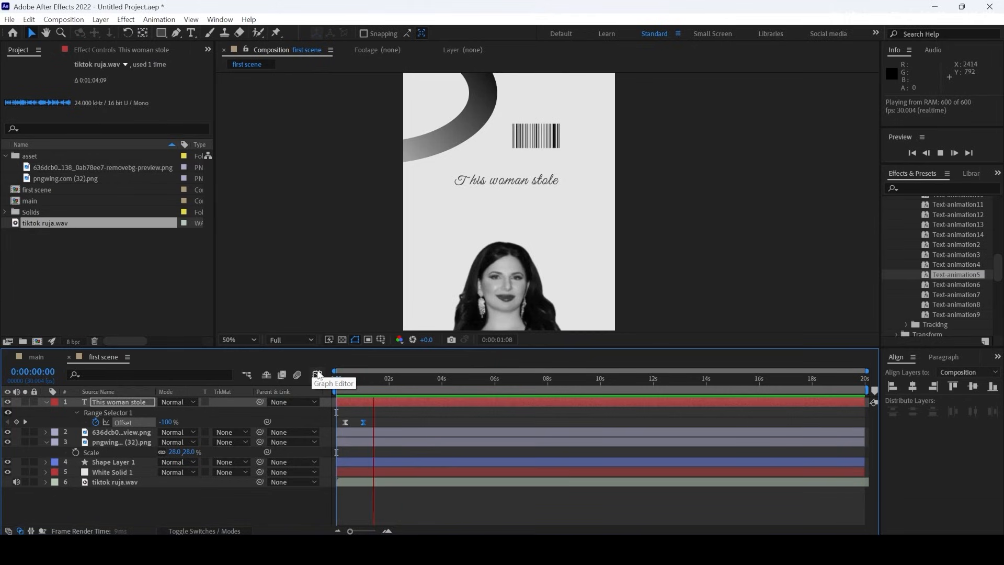
{"action": "key", "text": "space"}
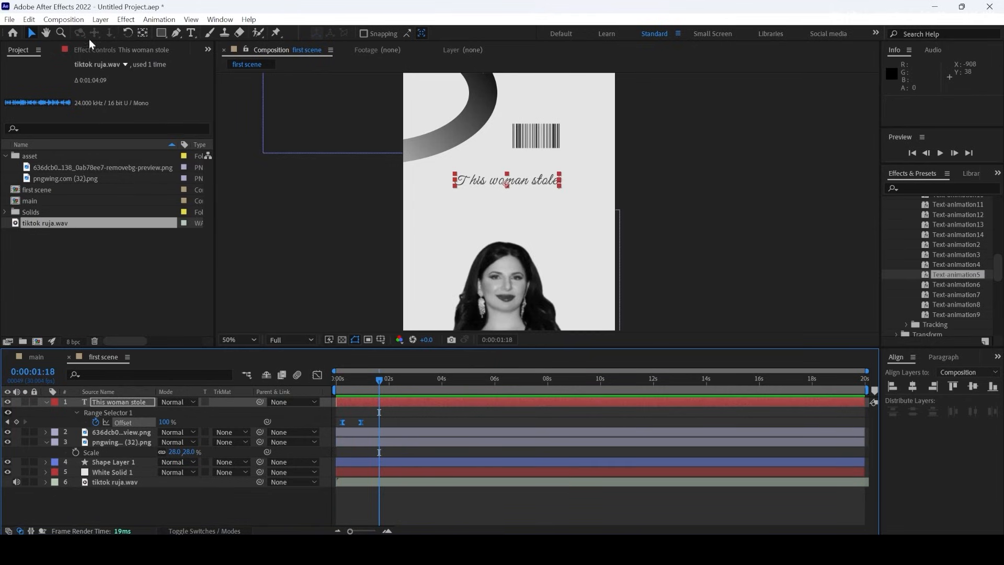
Add a text layer reading "4 billion dollars" between the "This woman stole" line and the woman's head
{"action": "left_click", "coordinate": [190, 36]}
{"action": "left_click", "coordinate": [437, 224]}
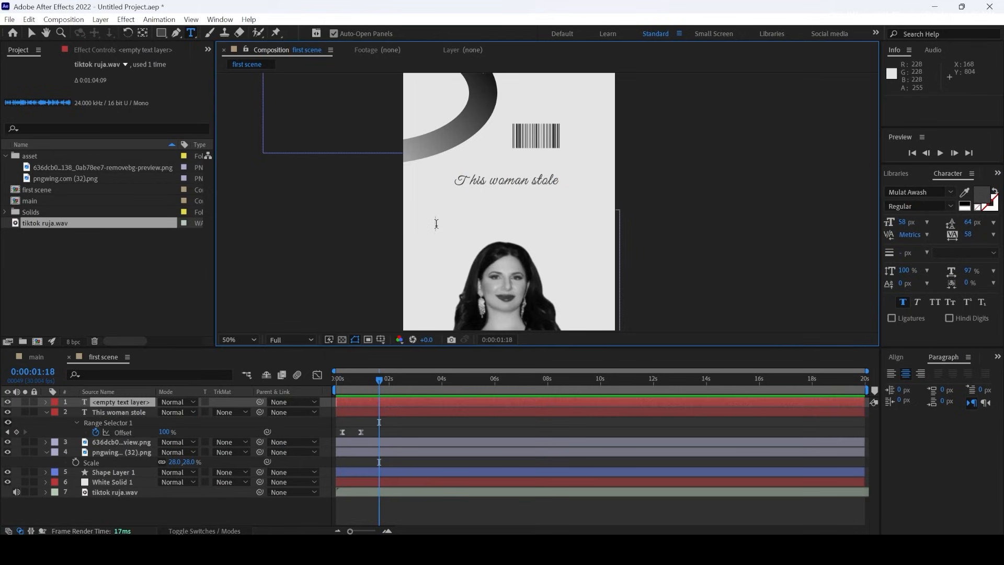
{"action": "type", "text": "4"}
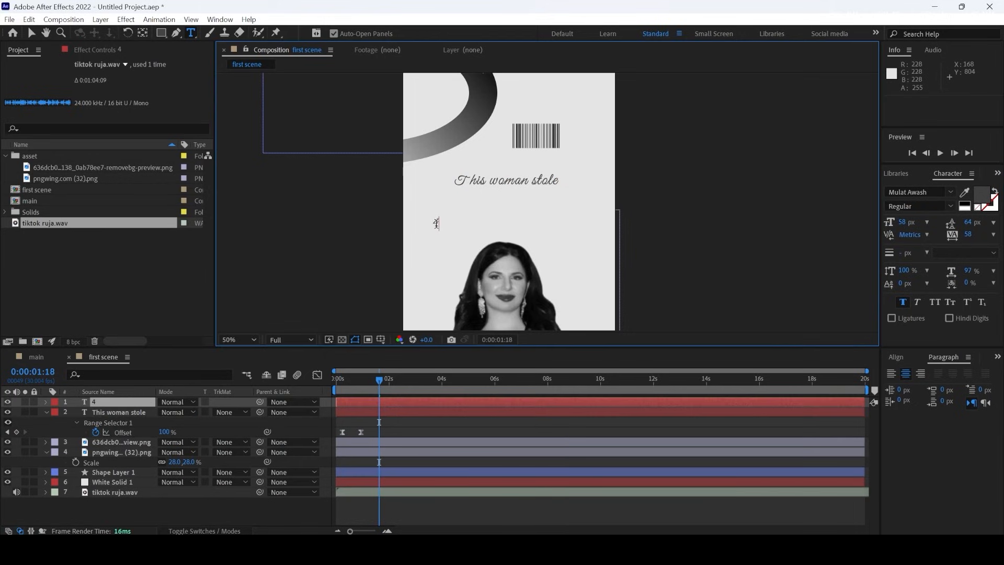
{"action": "type", "text": " billion do"}
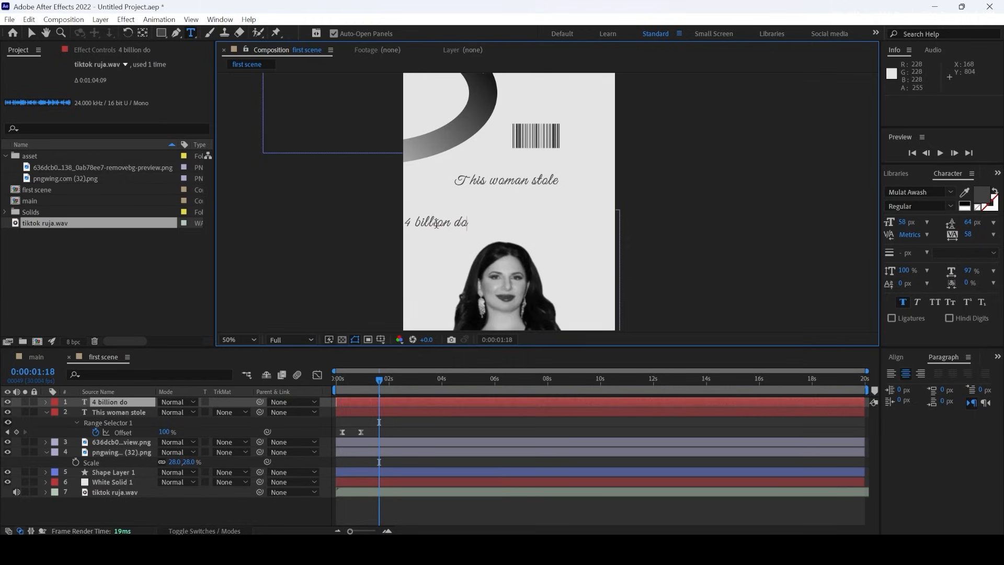
{"action": "type", "text": "llars"}
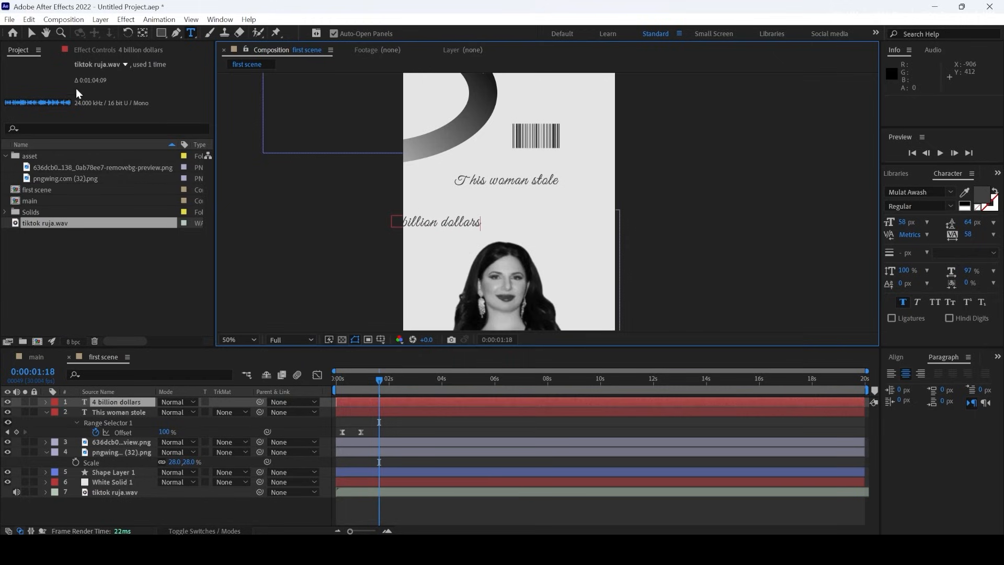
{"action": "left_click", "coordinate": [31, 32]}
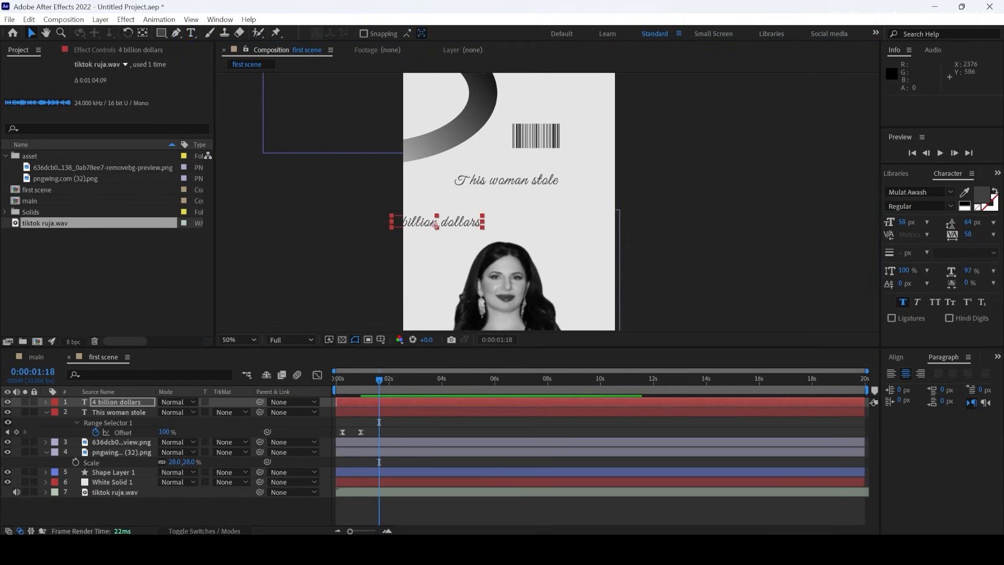
Center the "4 billion dollars" text horizontally in the composition and move it up to a Y position of about 712
{"action": "left_click", "coordinate": [908, 360]}
{"action": "left_click", "coordinate": [914, 388]}
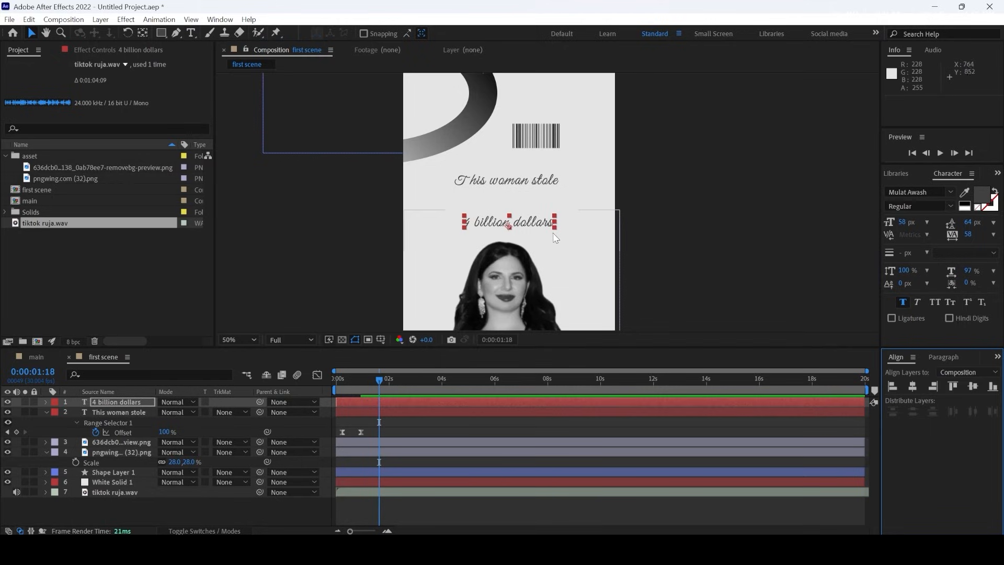
{"action": "left_click_drag", "start_coordinate": [533, 225], "coordinate": [532, 206]}
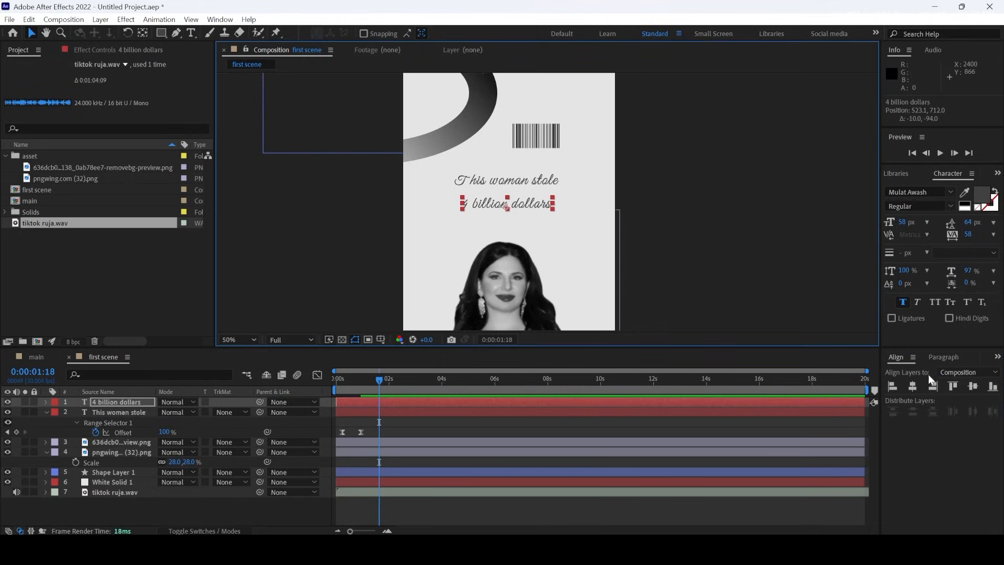
{"action": "left_click", "coordinate": [913, 386]}
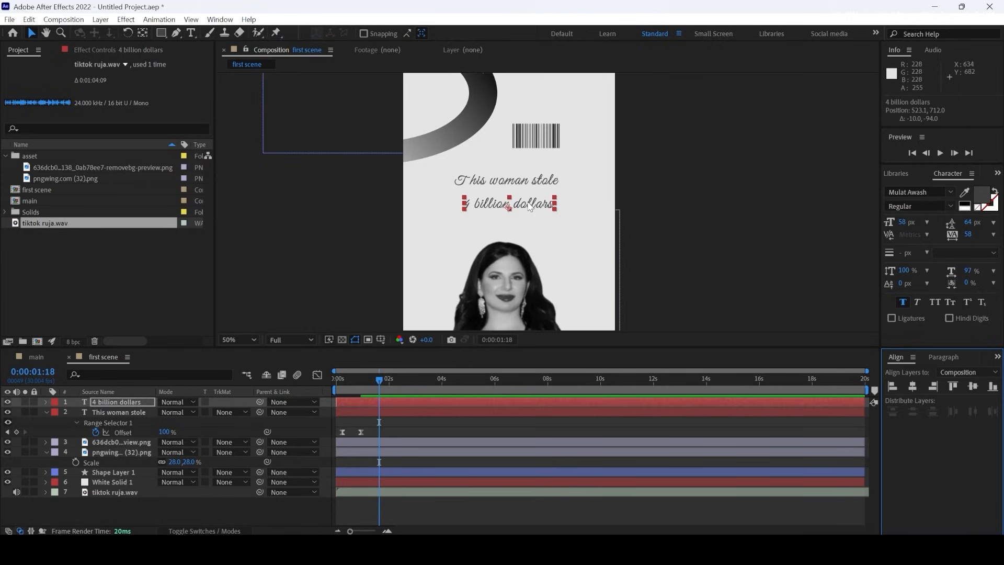
Lower the "4 billion dollars" text to a Y position of about 726, recenter it horizontally, and set it in all-caps Impact
{"action": "left_click_drag", "start_coordinate": [528, 206], "coordinate": [530, 209]}
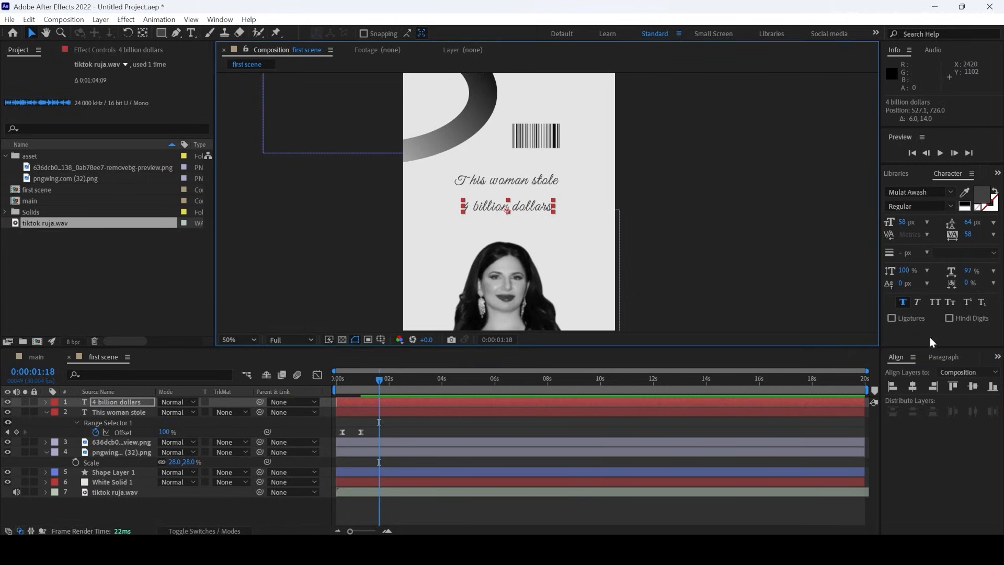
{"action": "left_click", "coordinate": [918, 386]}
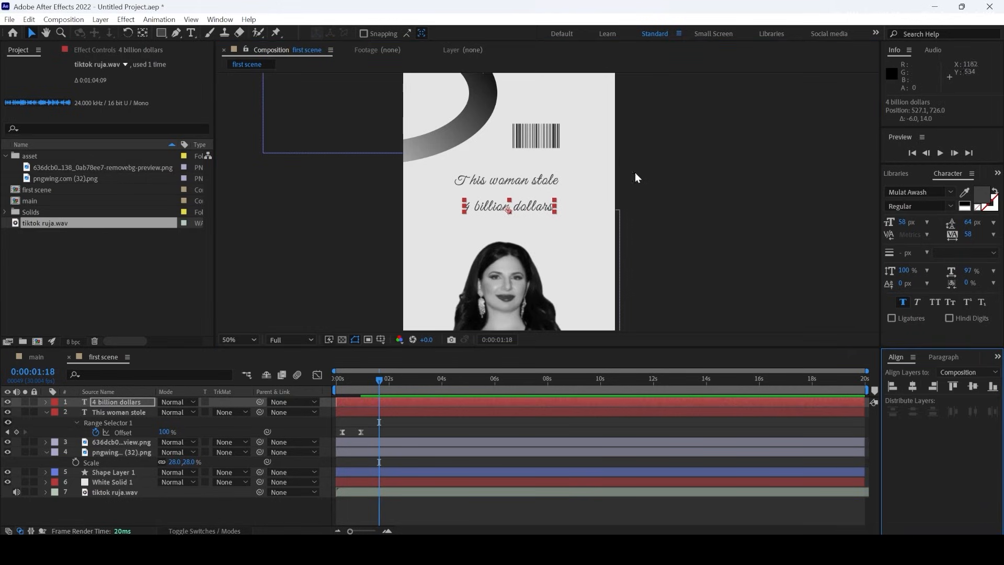
{"action": "left_click", "coordinate": [950, 191]}
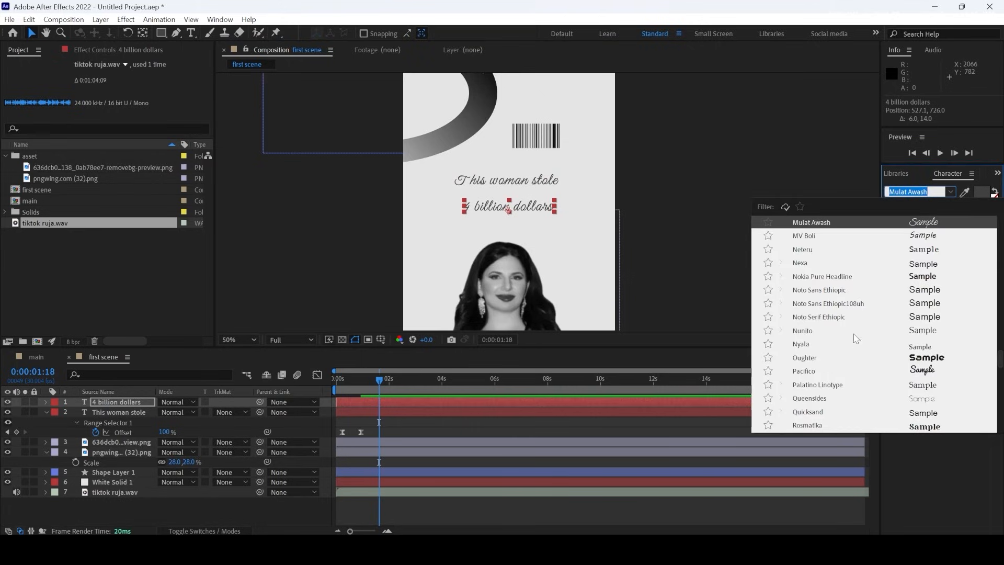
{"action": "scroll", "coordinate": [853, 332], "scroll_direction": "up", "scroll_amount": 10}
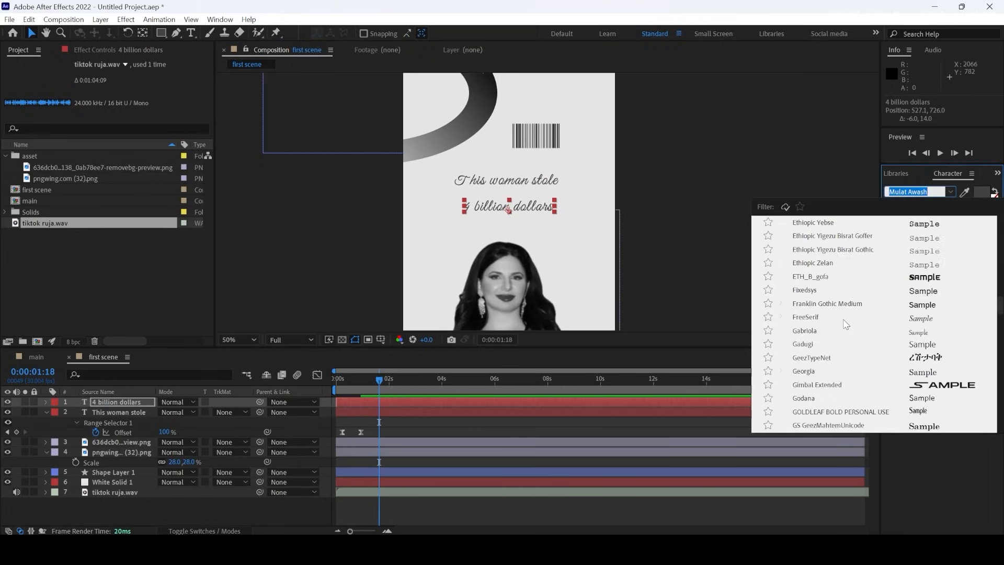
{"action": "scroll", "coordinate": [845, 325], "scroll_direction": "up", "scroll_amount": 10}
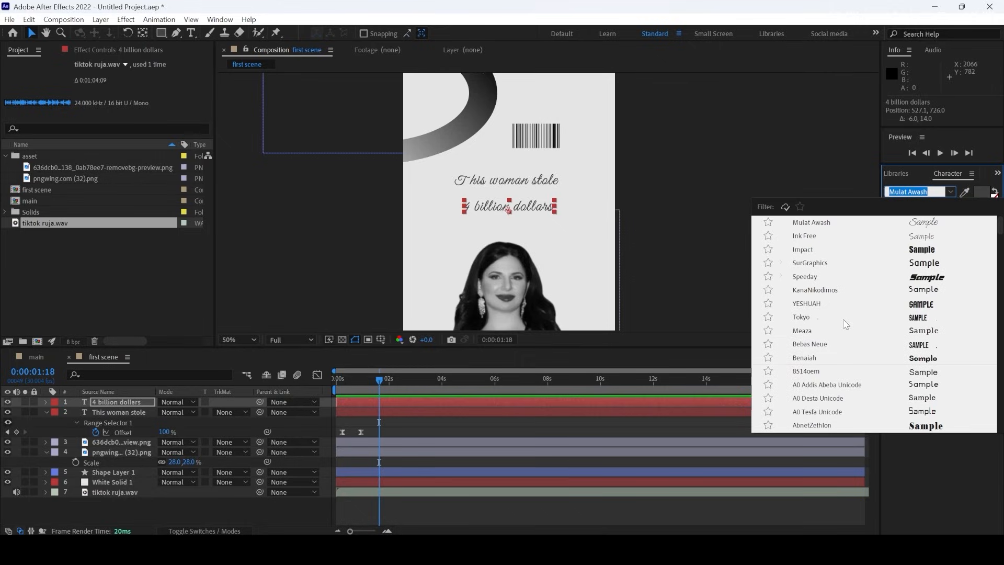
{"action": "left_click", "coordinate": [861, 250]}
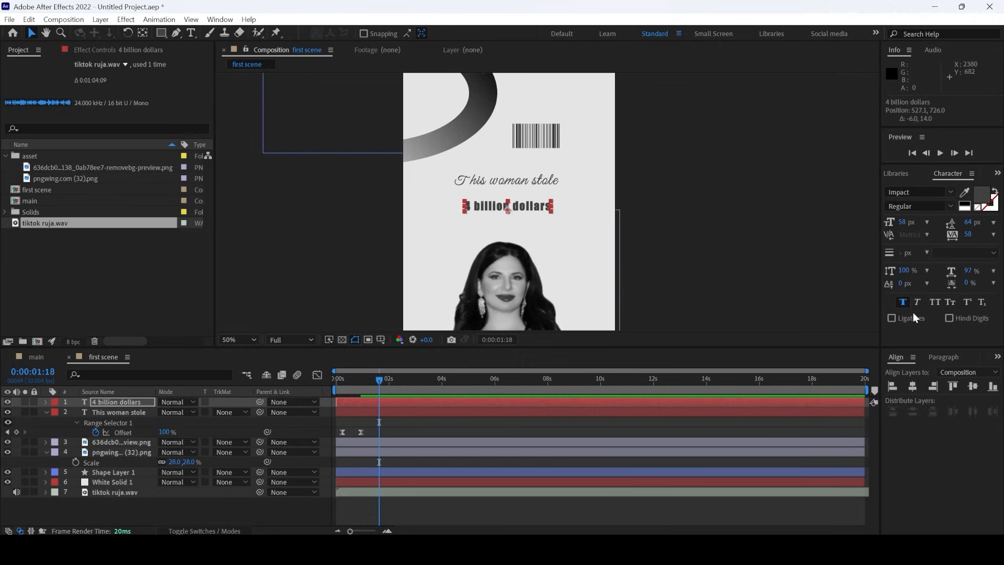
{"action": "left_click", "coordinate": [935, 302]}
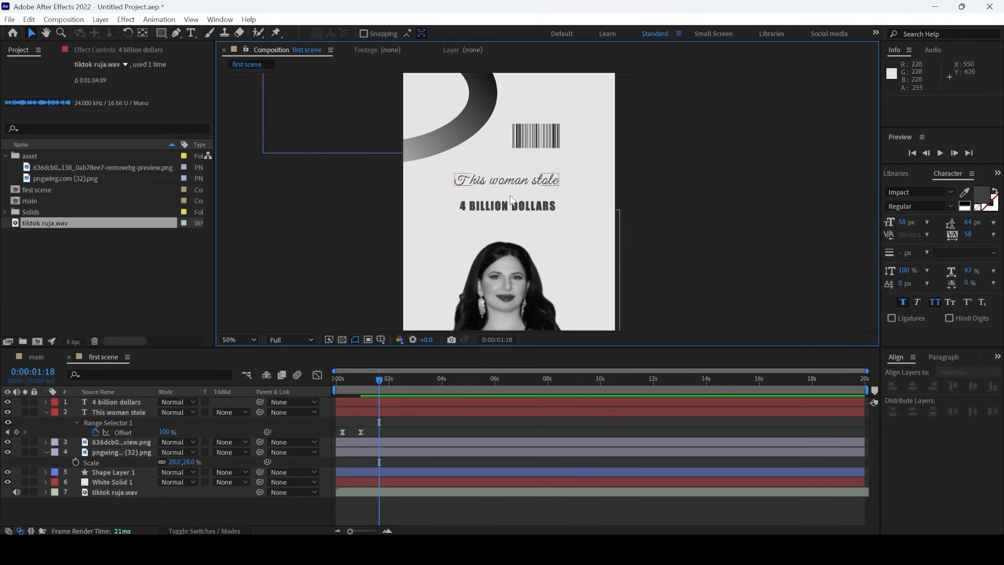
Draw a rectangle shape about 560 x 56 px over the "4 BILLION DOLLARS" text, on its own new shape layer
{"action": "scroll", "coordinate": [507, 202], "scroll_direction": "up", "scroll_amount": 6}
{"action": "scroll", "coordinate": [508, 202], "scroll_direction": "down", "scroll_amount": 2}
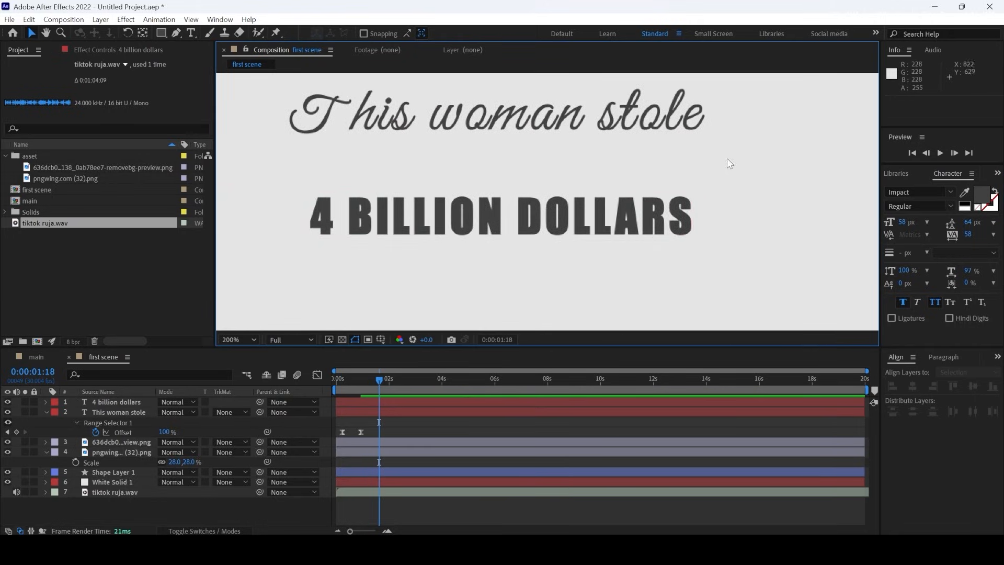
{"action": "scroll", "coordinate": [727, 158], "scroll_direction": "down", "scroll_amount": 4}
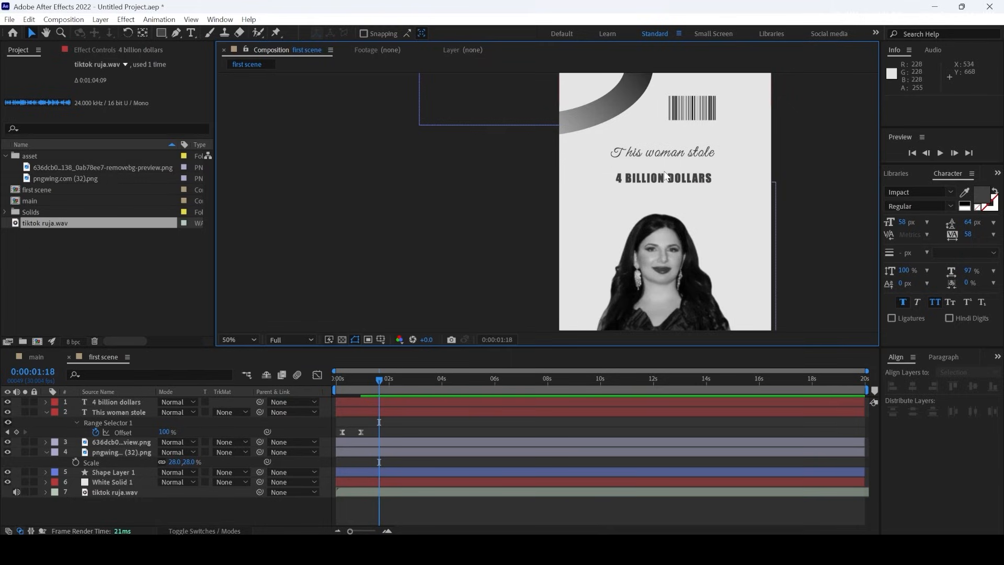
{"action": "scroll", "coordinate": [699, 176], "scroll_direction": "up", "scroll_amount": 2}
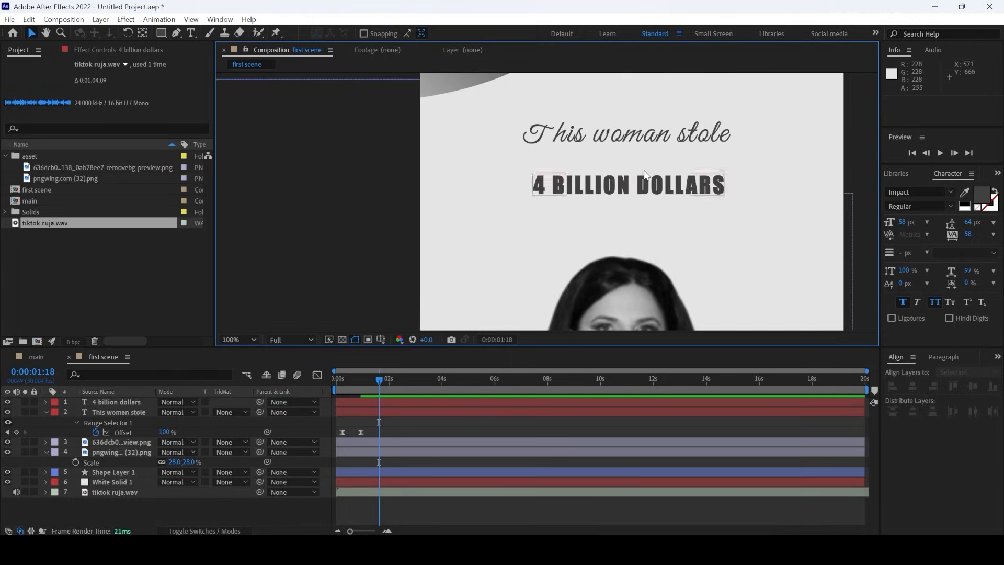
{"action": "left_click", "coordinate": [160, 32]}
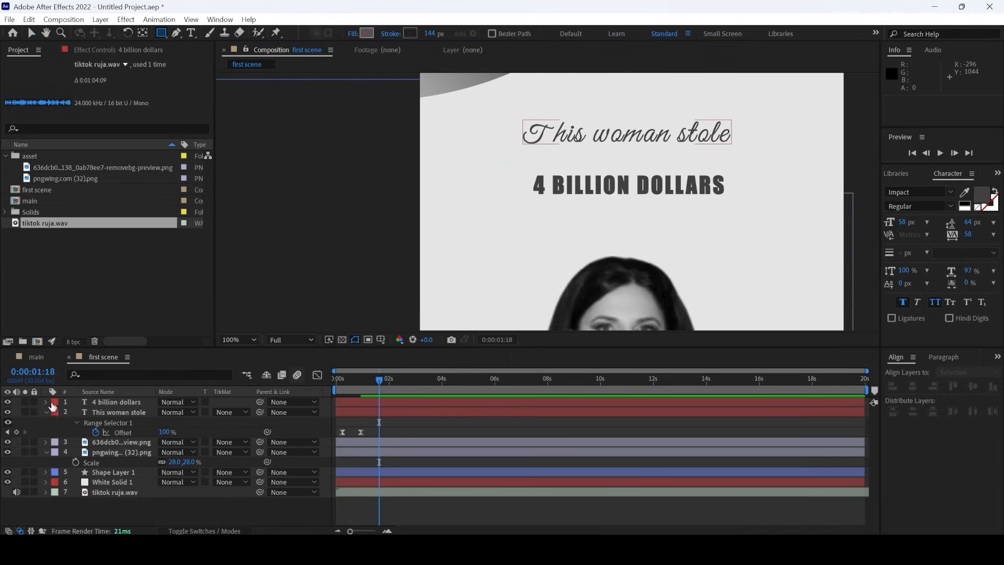
{"action": "left_click", "coordinate": [147, 503]}
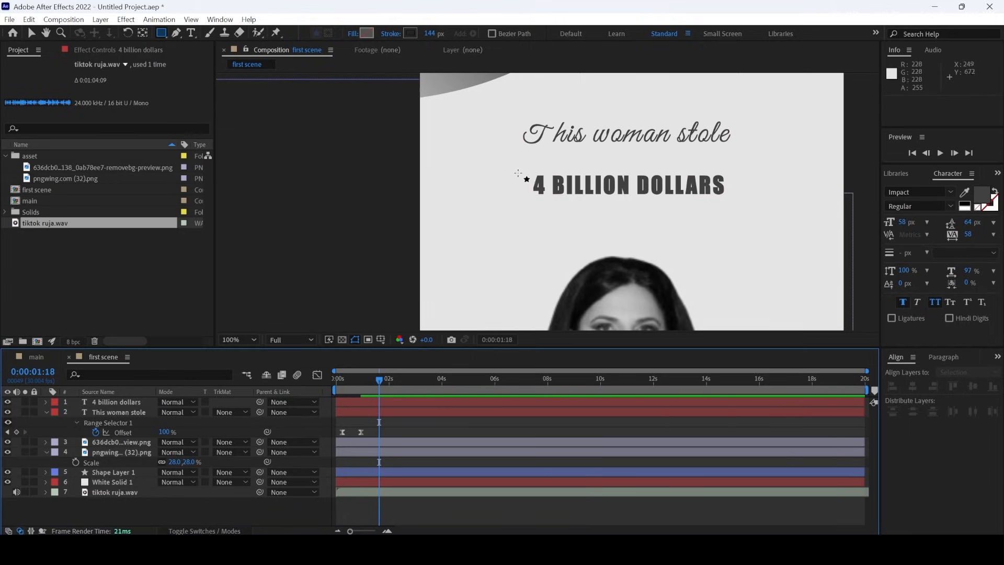
{"action": "mouse_move", "coordinate": [521, 172]}
{"action": "left_mouse_down"}
{"action": "mouse_move", "coordinate": [597, 212]}
{"action": "mouse_move", "coordinate": [740, 194]}
{"action": "left_mouse_up"}
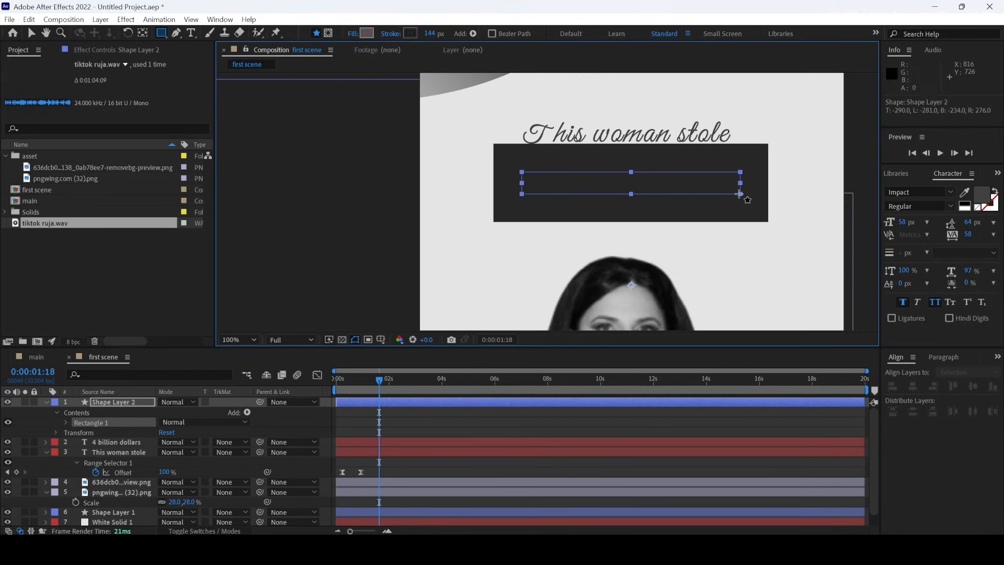
Remove the new rectangle's stroke and give it a dark grey 242424 fill
{"action": "left_click", "coordinate": [390, 34]}
{"action": "left_click", "coordinate": [442, 241]}
{"action": "left_click", "coordinate": [483, 309]}
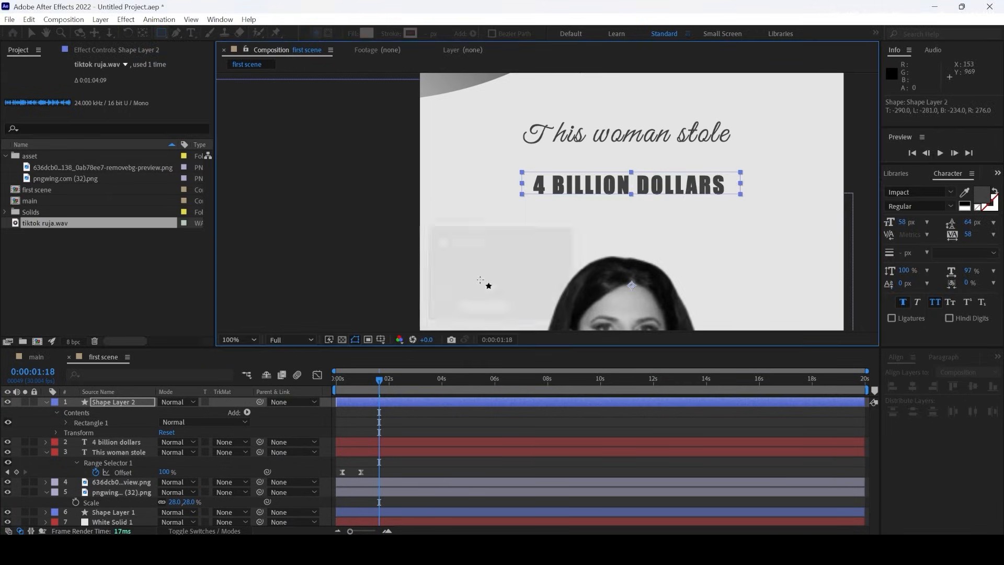
{"action": "left_click", "coordinate": [366, 33]}
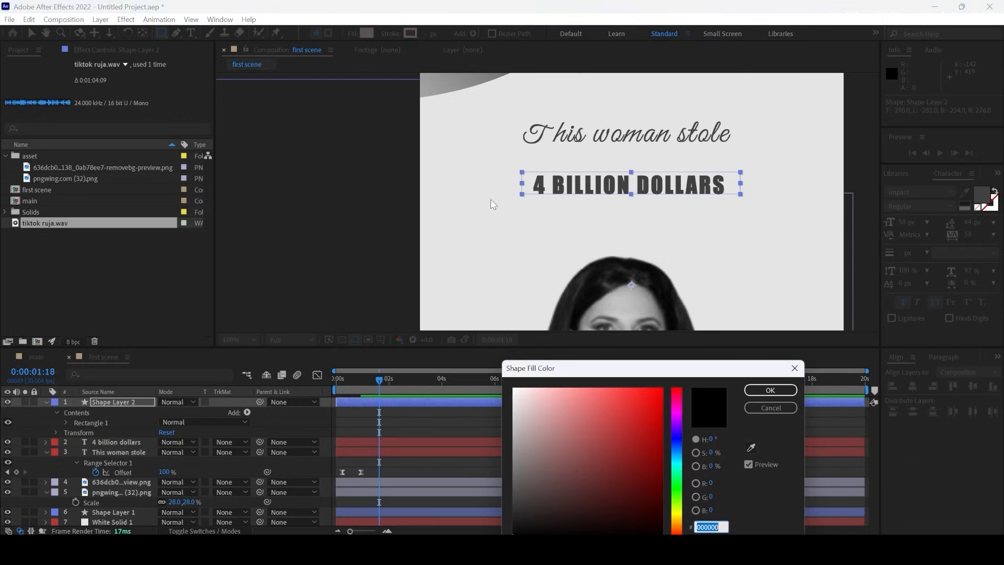
{"action": "mouse_move", "coordinate": [523, 486]}
{"action": "left_mouse_down"}
{"action": "mouse_move", "coordinate": [531, 519]}
{"action": "mouse_move", "coordinate": [492, 518]}
{"action": "left_mouse_up"}
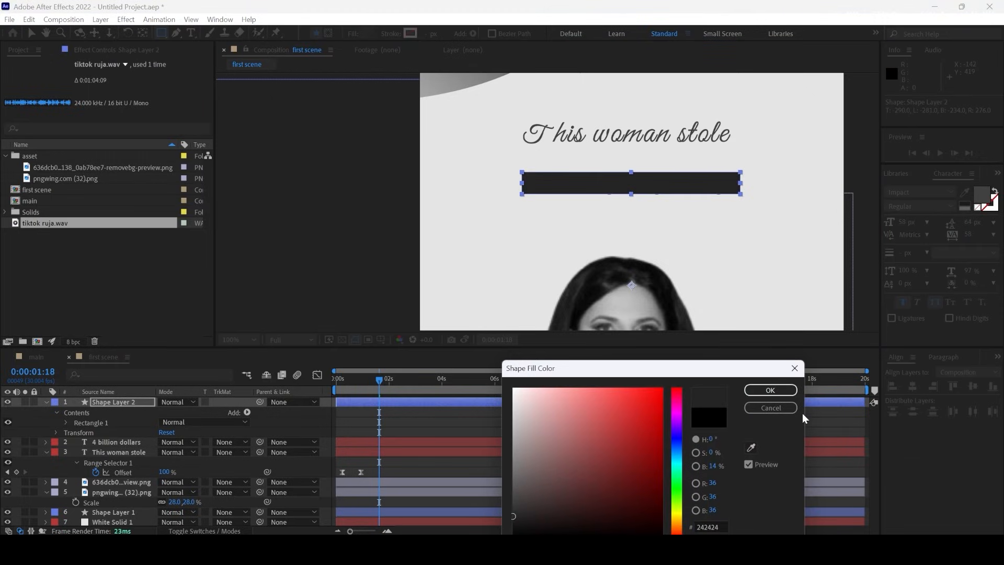
{"action": "left_click", "coordinate": [770, 390]}
Stretch the rectangle slightly taller about its center and move its layer directly below the "4 billion dollars" text layer
{"action": "left_click", "coordinate": [29, 33]}
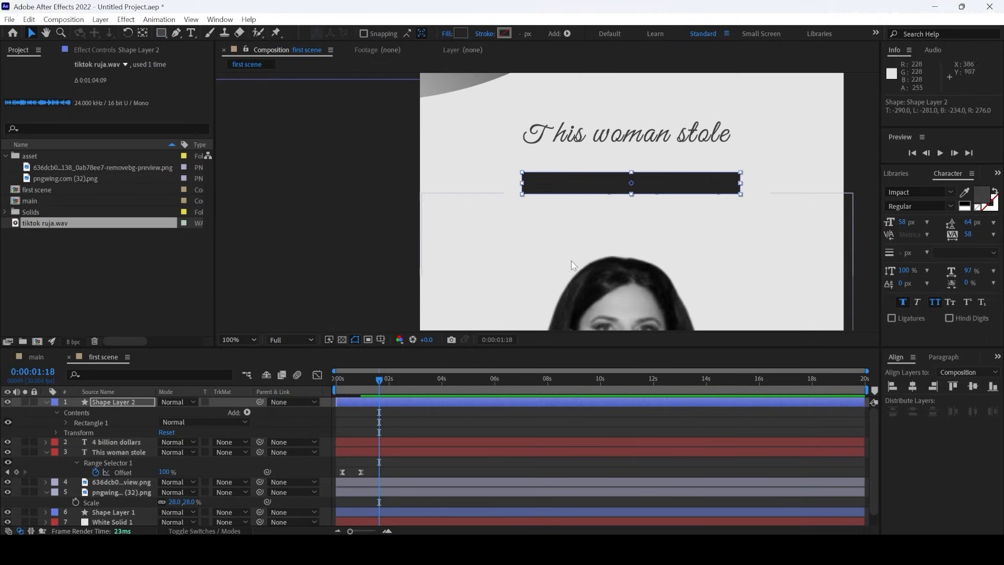
{"action": "left_click_drag", "start_coordinate": [631, 195], "coordinate": [631, 201]}
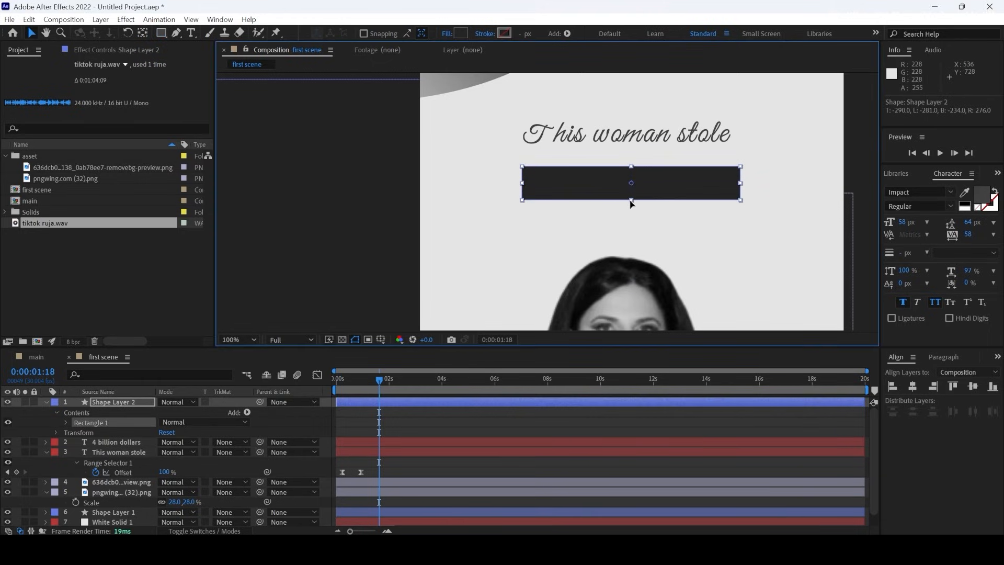
{"action": "left_click", "coordinate": [119, 404]}
{"action": "left_click_drag", "start_coordinate": [123, 401], "coordinate": [118, 449]}
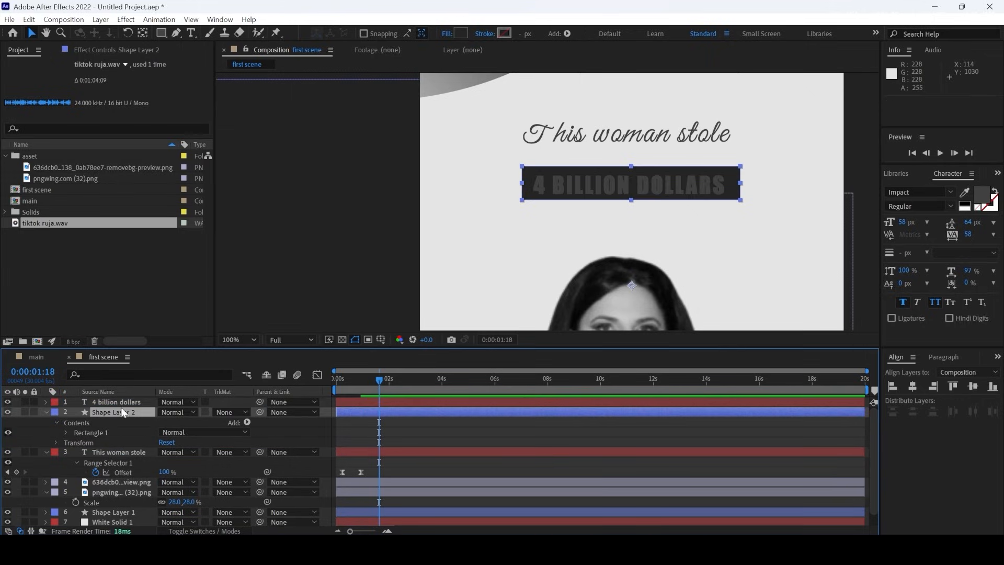
Rename the rectangle's shape layer as "text back"
{"action": "right_click", "coordinate": [122, 412]}
{"action": "left_click", "coordinate": [169, 408]}
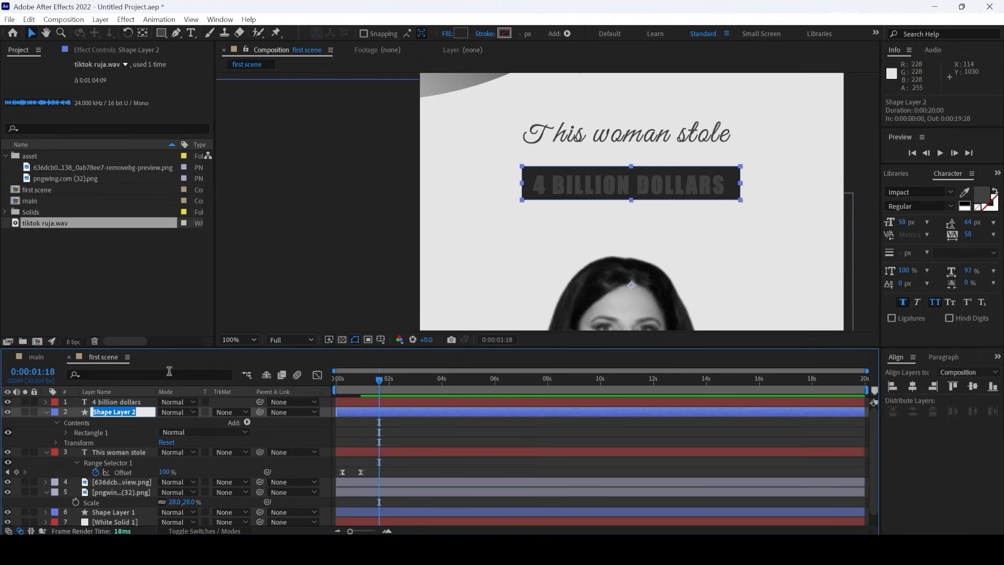
{"action": "type", "text": "text back"}
{"action": "key", "text": "Return"}
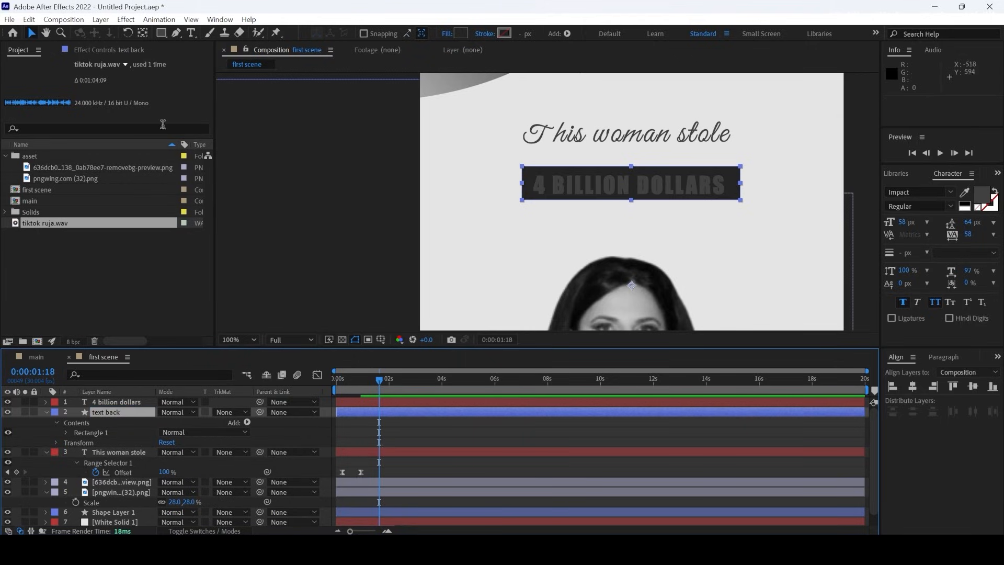
Center the "text back" rectangle horizontally in the composition and nudge it down to a Y position of 964
{"action": "left_click", "coordinate": [912, 386]}
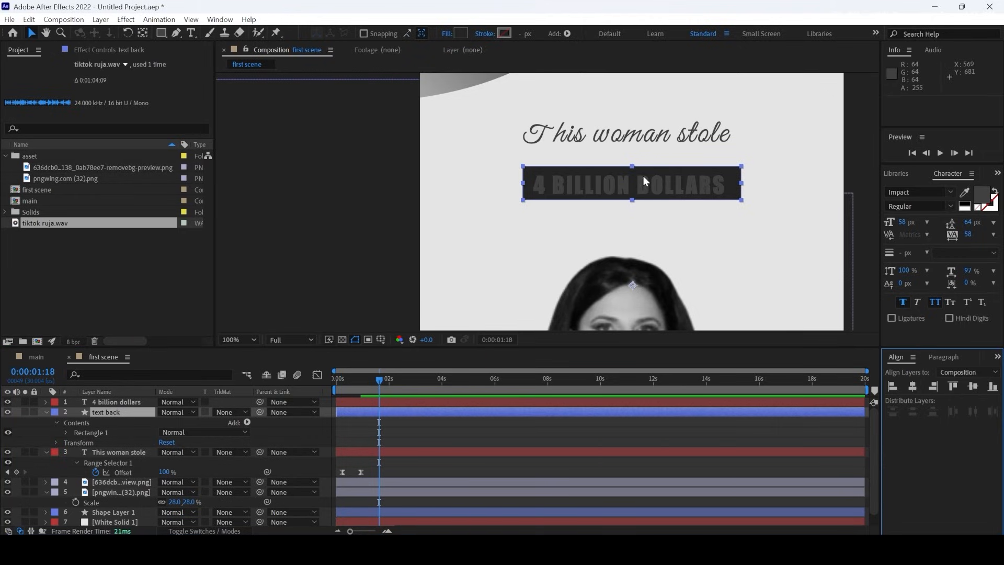
{"action": "key", "text": "Down"}
{"action": "key", "text": "Down"}
{"action": "key", "text": "Down"}
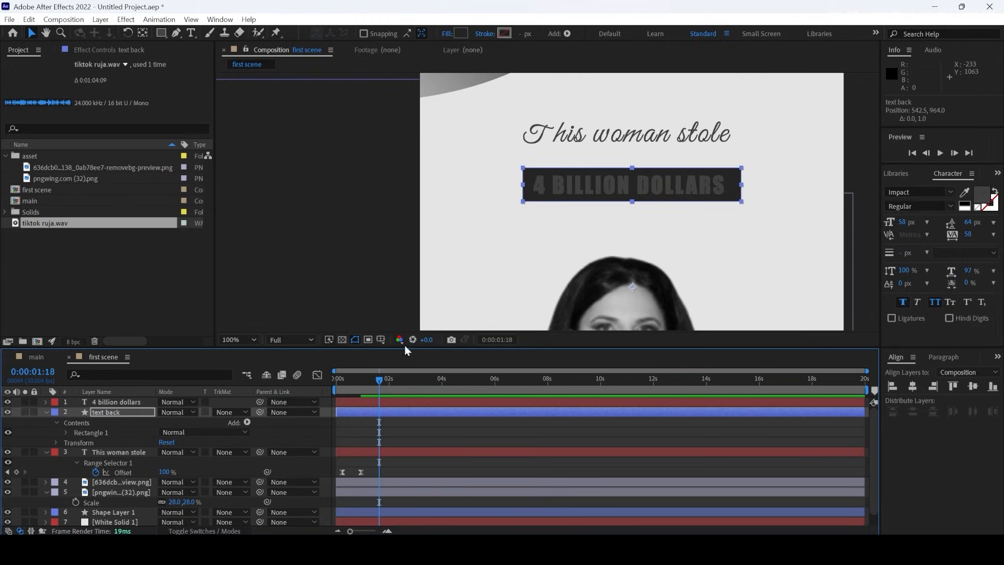
Change the "4 BILLION DOLLARS" text color to light grey DADADA, then deselect the text
{"action": "left_click", "coordinate": [115, 402]}
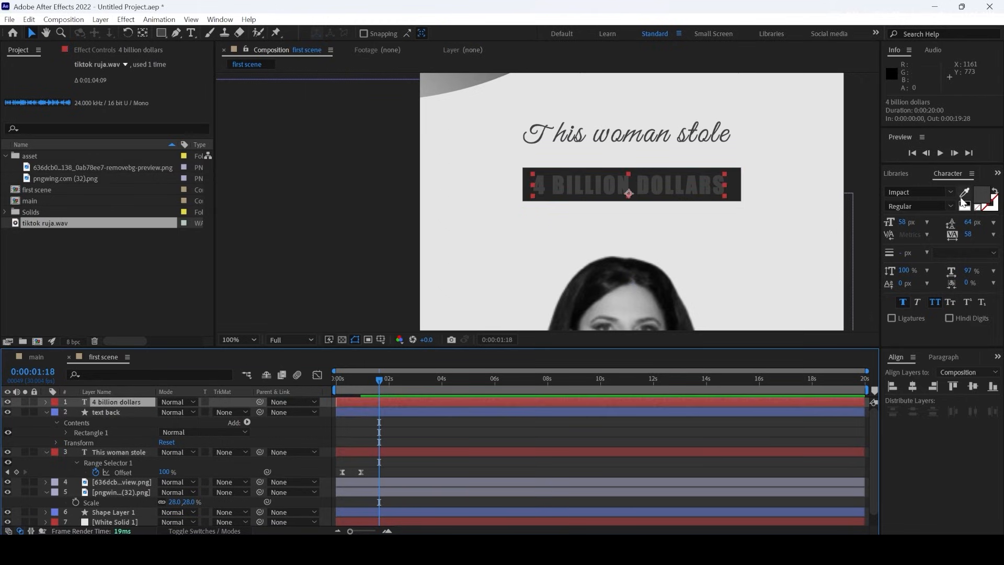
{"action": "left_click", "coordinate": [978, 198]}
{"action": "mouse_move", "coordinate": [517, 434]}
{"action": "left_mouse_down"}
{"action": "mouse_move", "coordinate": [480, 437]}
{"action": "mouse_move", "coordinate": [482, 392]}
{"action": "mouse_move", "coordinate": [494, 408]}
{"action": "mouse_move", "coordinate": [475, 388]}
{"action": "left_mouse_up"}
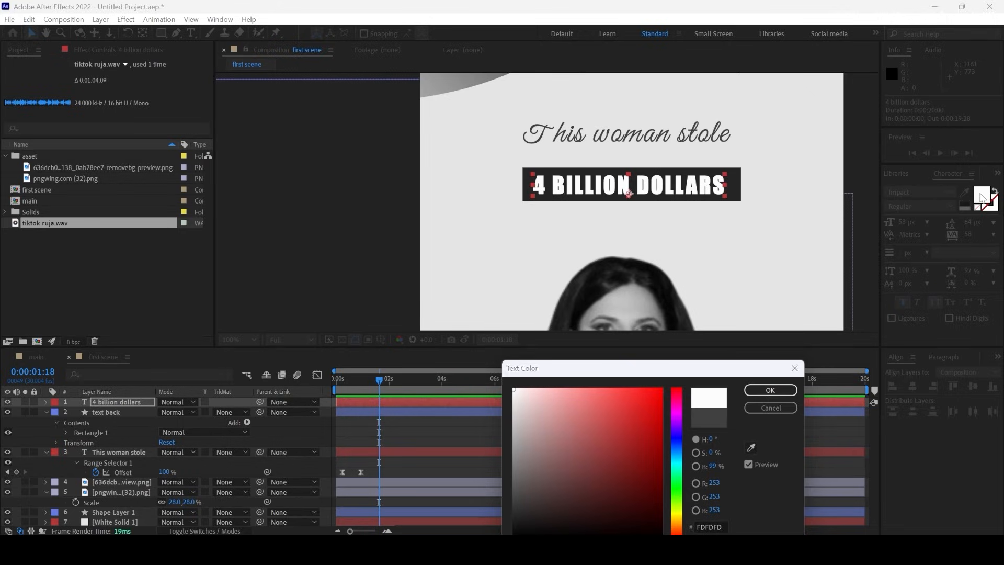
{"action": "mouse_move", "coordinate": [528, 406]}
{"action": "left_mouse_down"}
{"action": "mouse_move", "coordinate": [489, 418]}
{"action": "mouse_move", "coordinate": [471, 409]}
{"action": "left_mouse_up"}
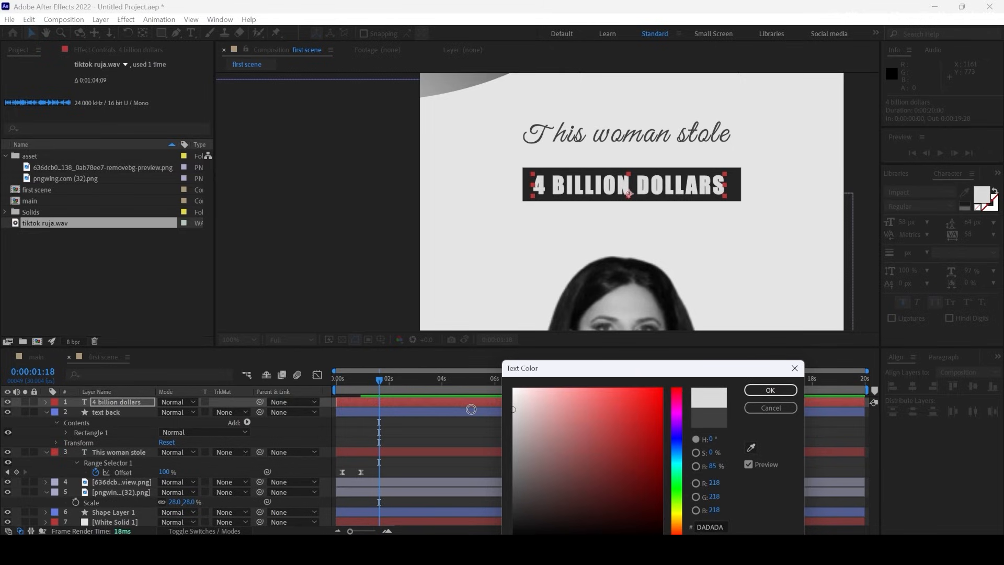
{"action": "left_click", "coordinate": [770, 390]}
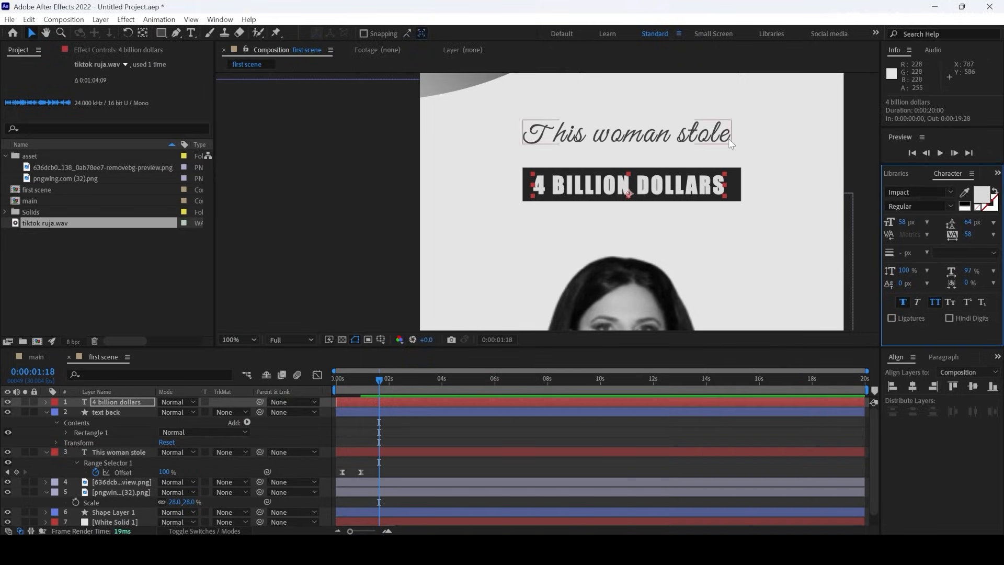
{"action": "left_click", "coordinate": [788, 161]}
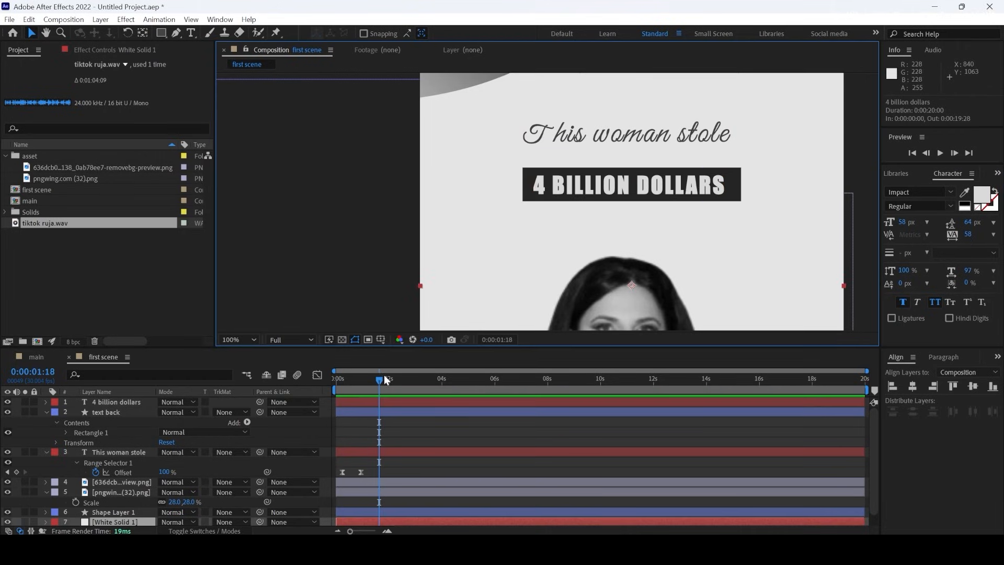
Apply the Text-animation9 preset to the "4 billion dollars" layer with the current time at 0:00:01:11
{"action": "left_click_drag", "start_coordinate": [379, 380], "coordinate": [374, 381]}
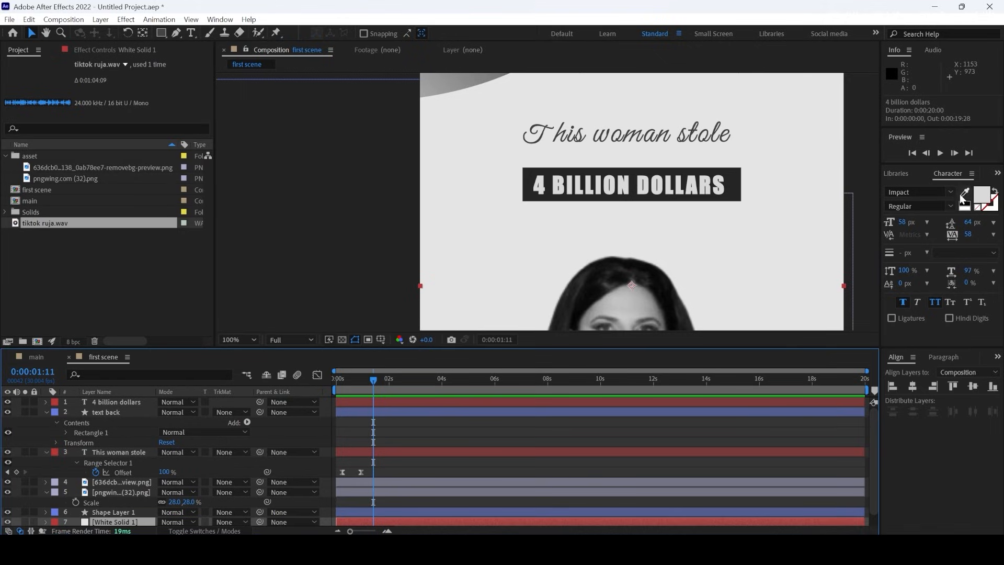
{"action": "left_click", "coordinate": [998, 174]}
{"action": "left_click", "coordinate": [962, 202]}
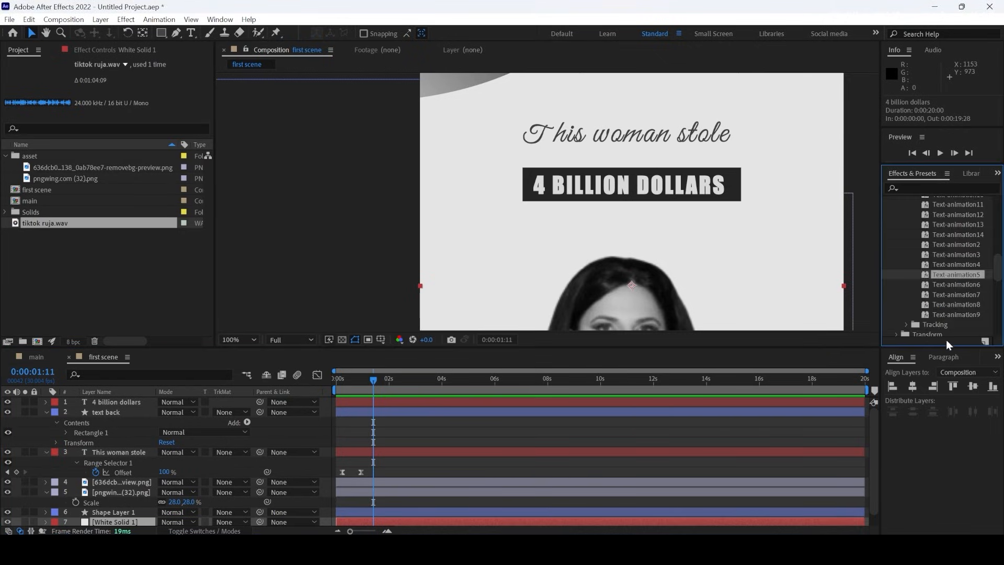
{"action": "left_click", "coordinate": [958, 315]}
{"action": "left_click_drag", "start_coordinate": [972, 312], "coordinate": [369, 377]}
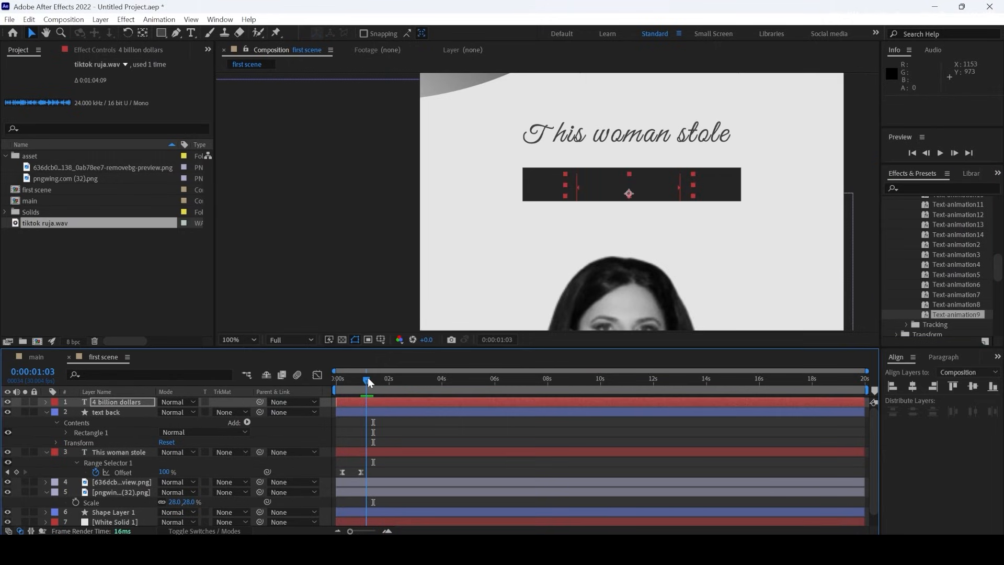
Preview the "4 BILLION DOLLARS" text animation from several start times to check its timing against the voice-over
{"action": "key", "text": "space"}
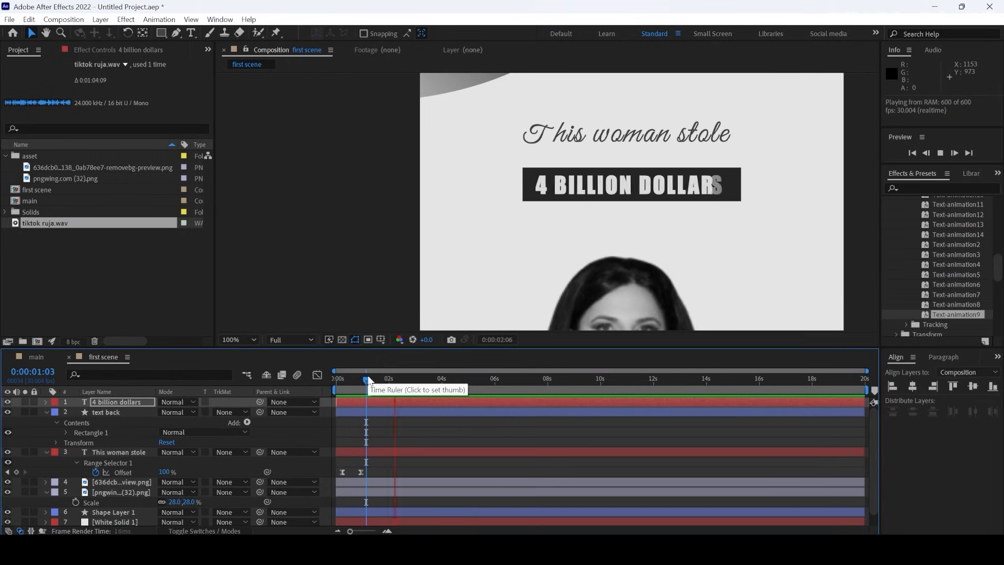
{"action": "key", "text": "space"}
{"action": "left_click", "coordinate": [349, 378]}
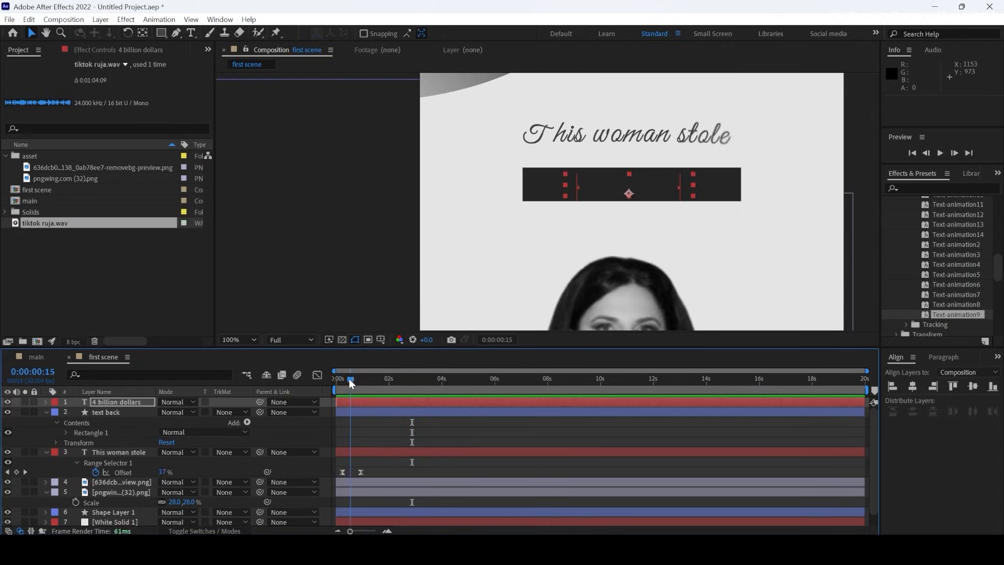
{"action": "key", "text": "space"}
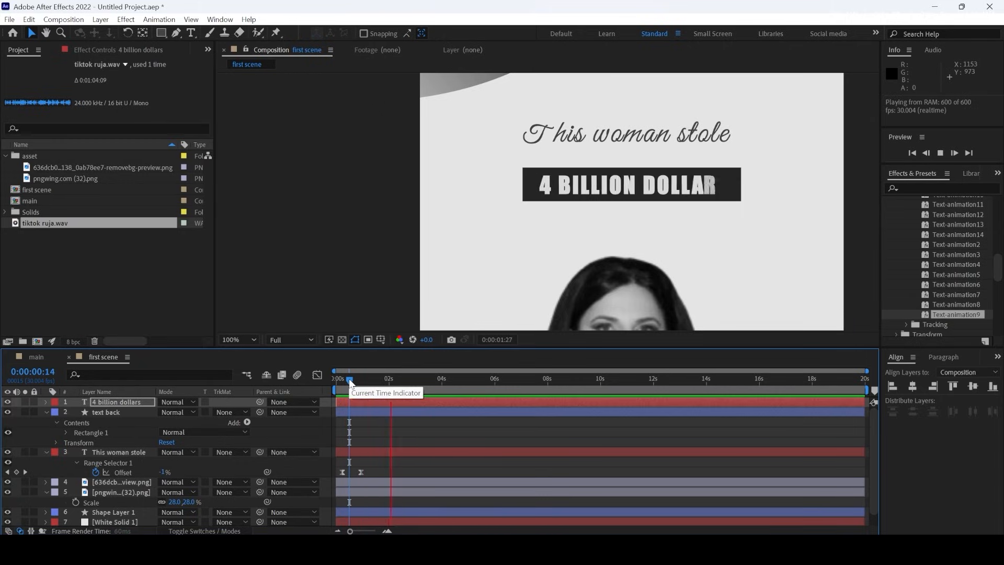
{"action": "key", "text": "space"}
{"action": "key", "text": "space"}
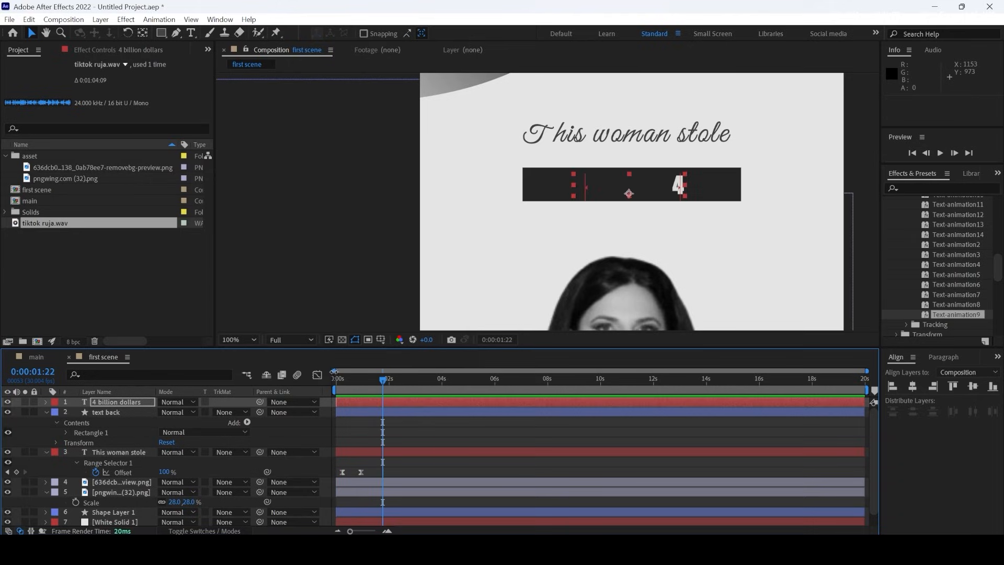
Play the "4 BILLION DOLLARS" animation once more and review its start over the dark rectangle
{"action": "key", "text": "space"}
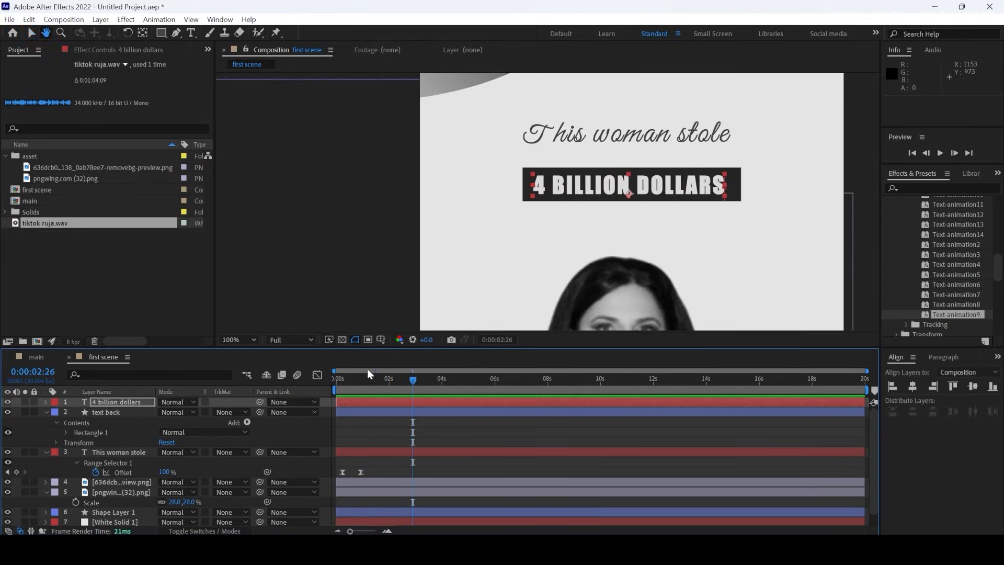
{"action": "left_click_drag", "start_coordinate": [412, 381], "coordinate": [379, 374]}
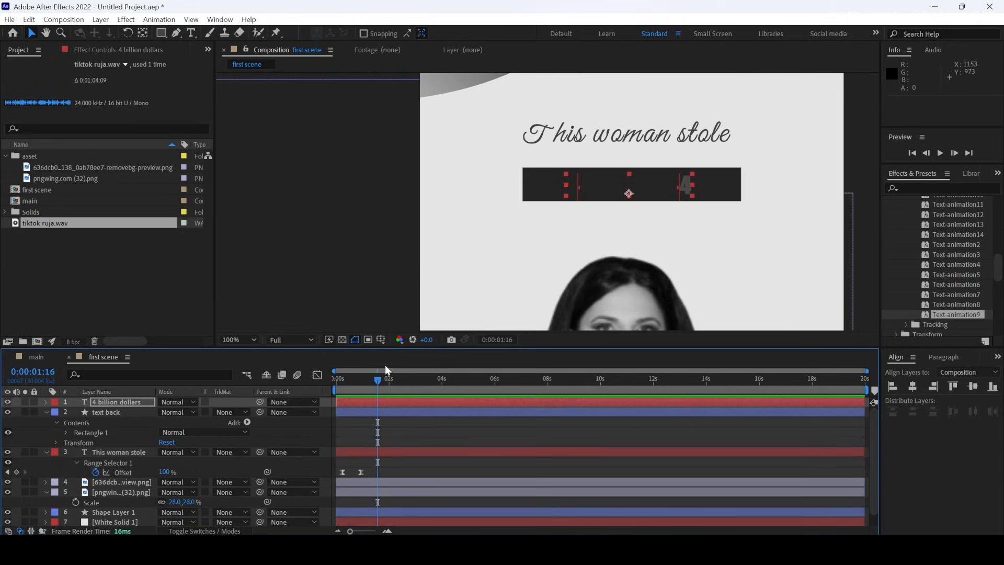
{"action": "left_click", "coordinate": [529, 178]}
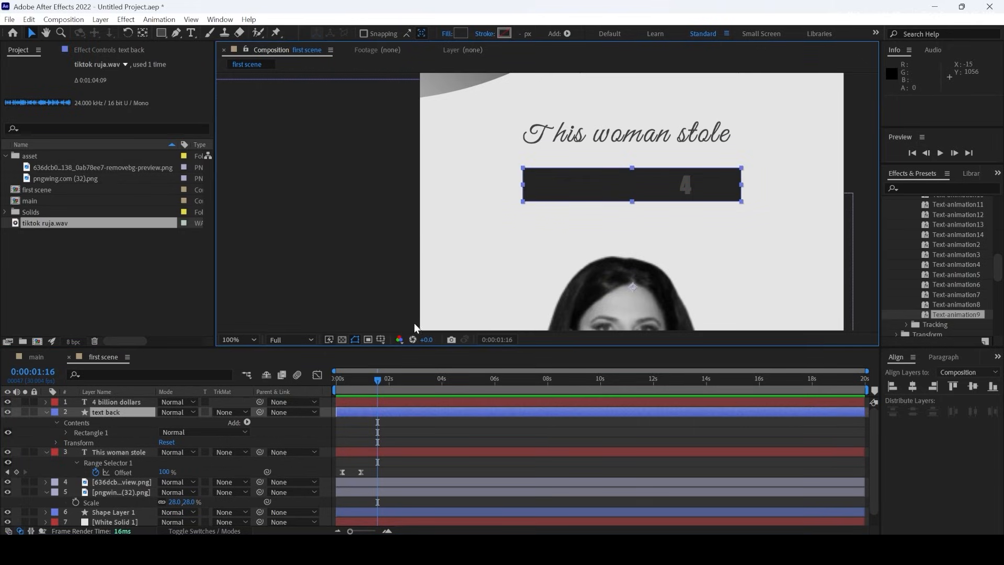
{"action": "left_click_drag", "start_coordinate": [381, 378], "coordinate": [357, 377]}
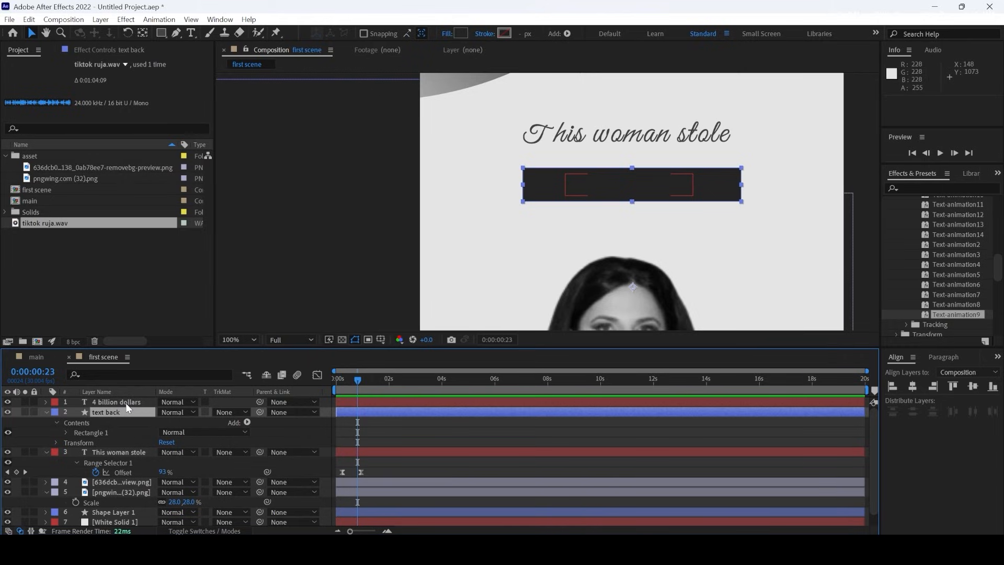
Apply the Shadow Studio 3 effect to the "text back" layer
{"action": "left_click", "coordinate": [126, 402]}
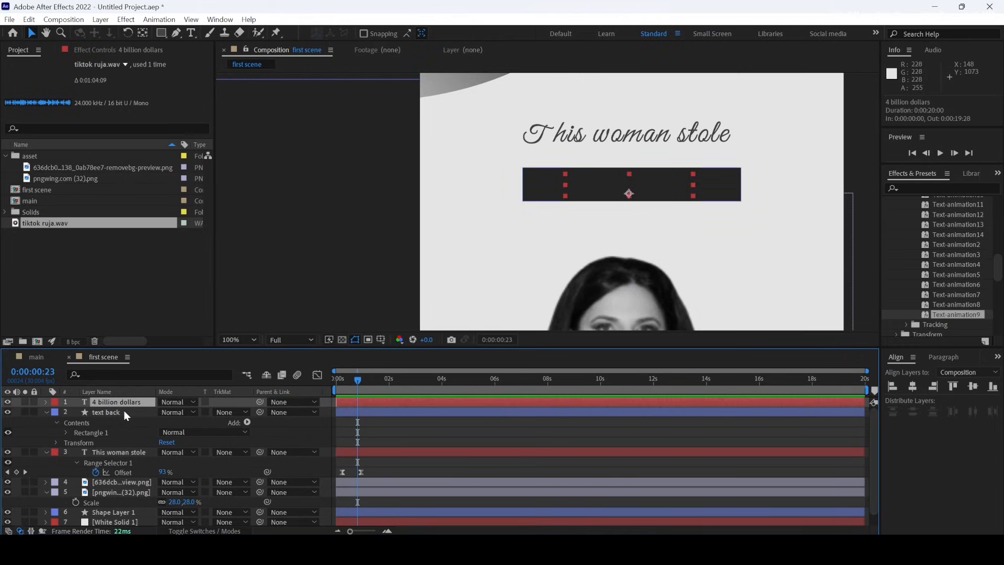
{"action": "left_click", "coordinate": [124, 412]}
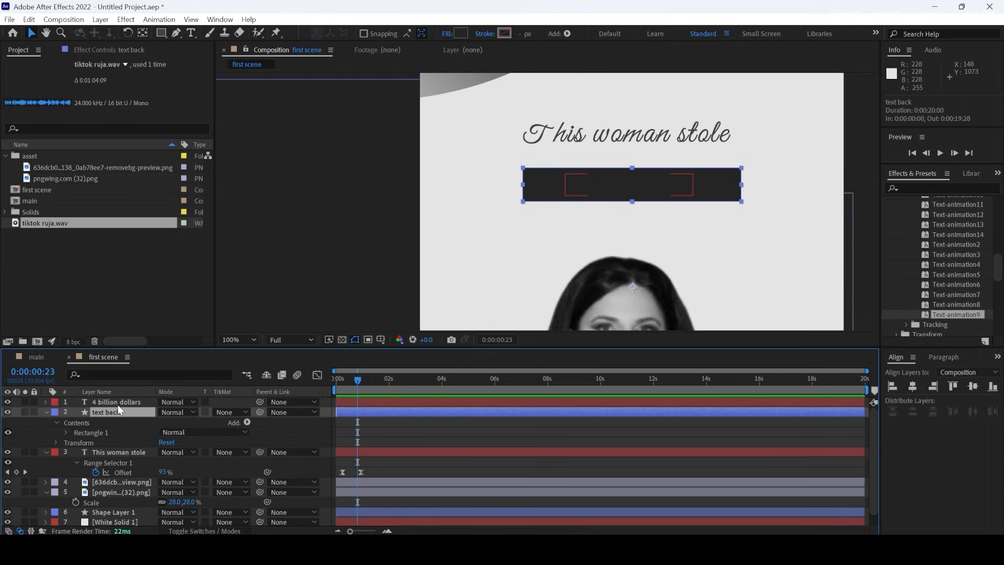
{"action": "key", "text": "ctrl+space"}
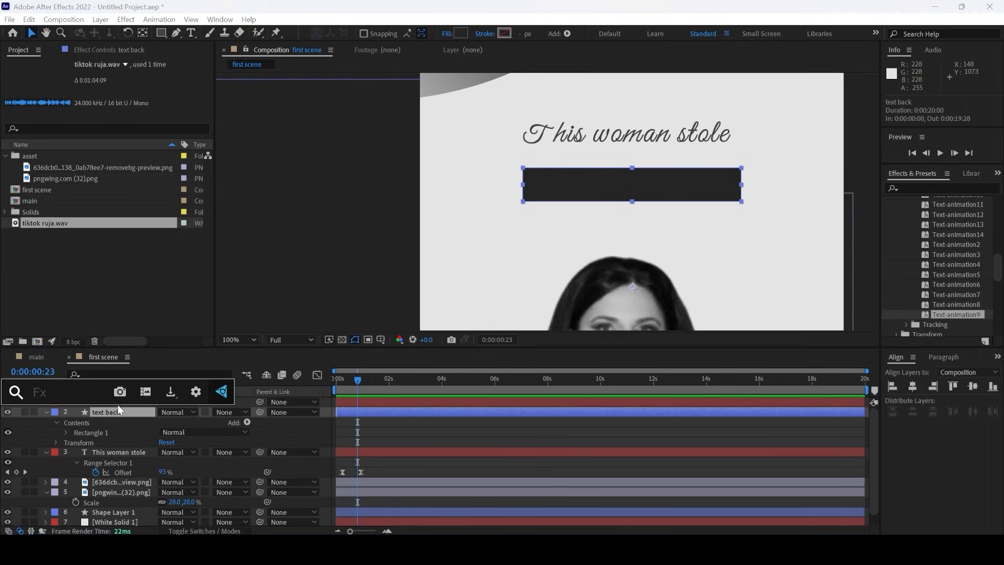
{"action": "type", "text": "stu"}
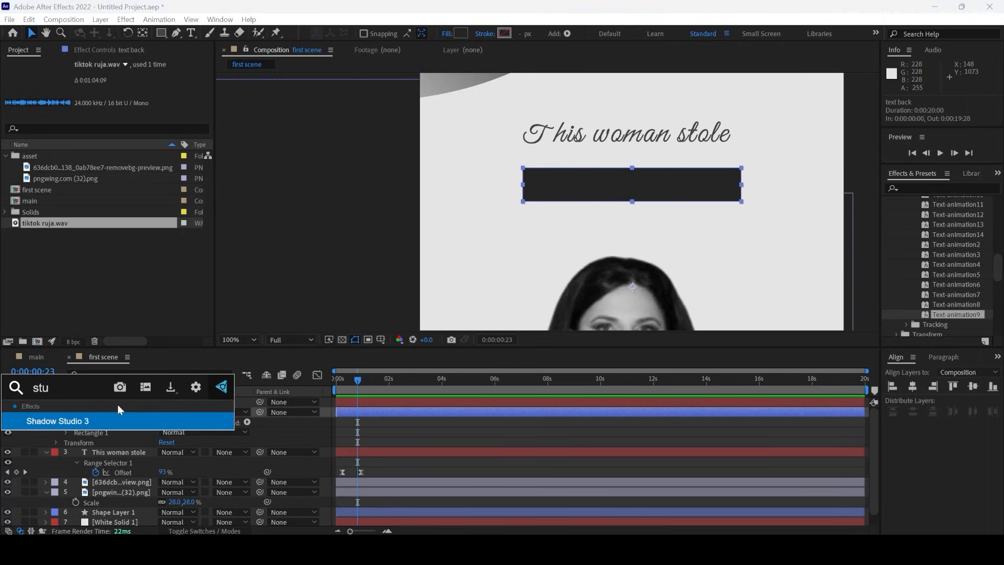
{"action": "left_click", "coordinate": [75, 421]}
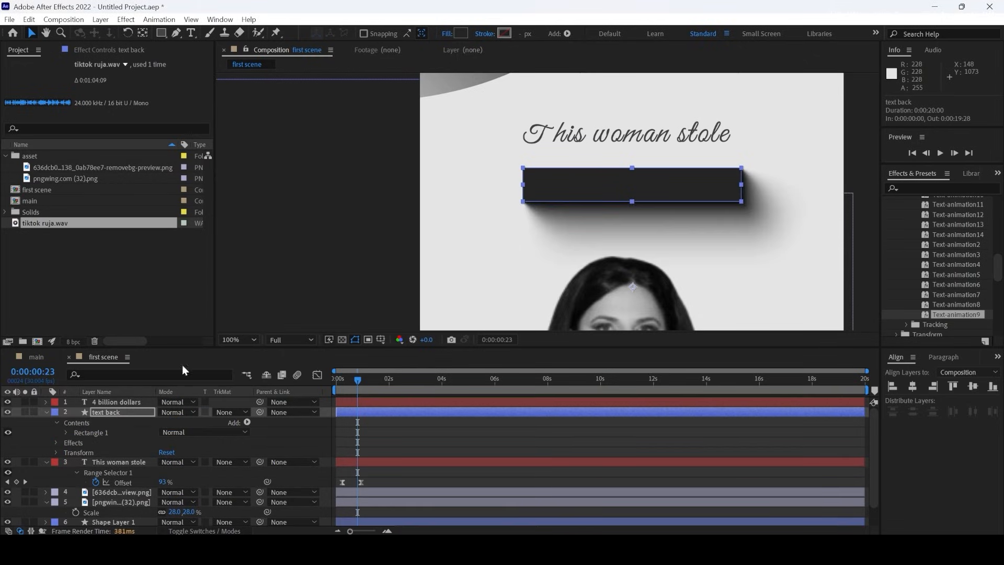
Set the rectangle shadow's Opacity Start to 71% and Opacity End to 43%, then deselect the layer
{"action": "left_click", "coordinate": [137, 51]}
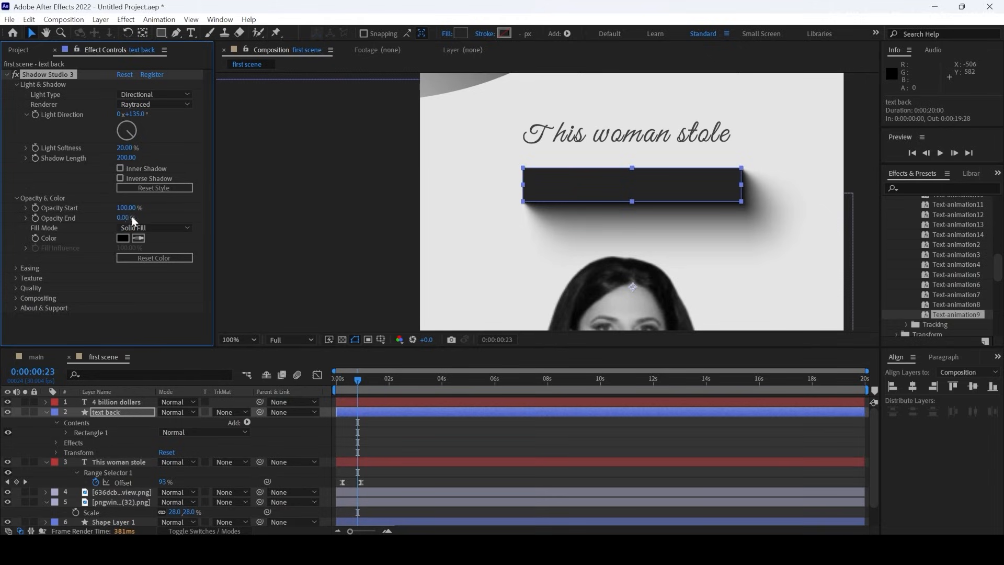
{"action": "mouse_move", "coordinate": [125, 216]}
{"action": "left_mouse_down"}
{"action": "mouse_move", "coordinate": [151, 210]}
{"action": "mouse_move", "coordinate": [102, 211]}
{"action": "mouse_move", "coordinate": [110, 207]}
{"action": "left_mouse_up"}
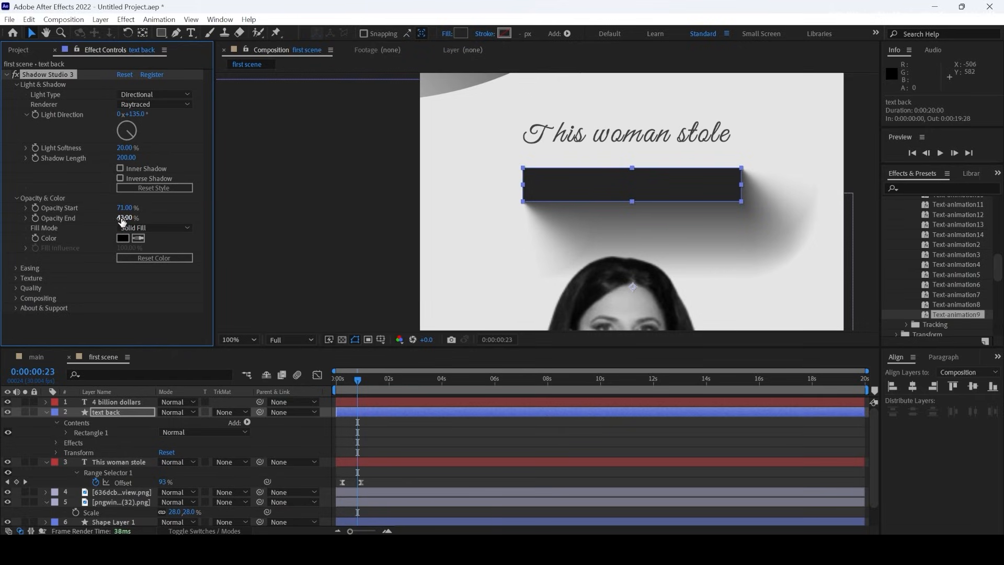
{"action": "left_click", "coordinate": [314, 168]}
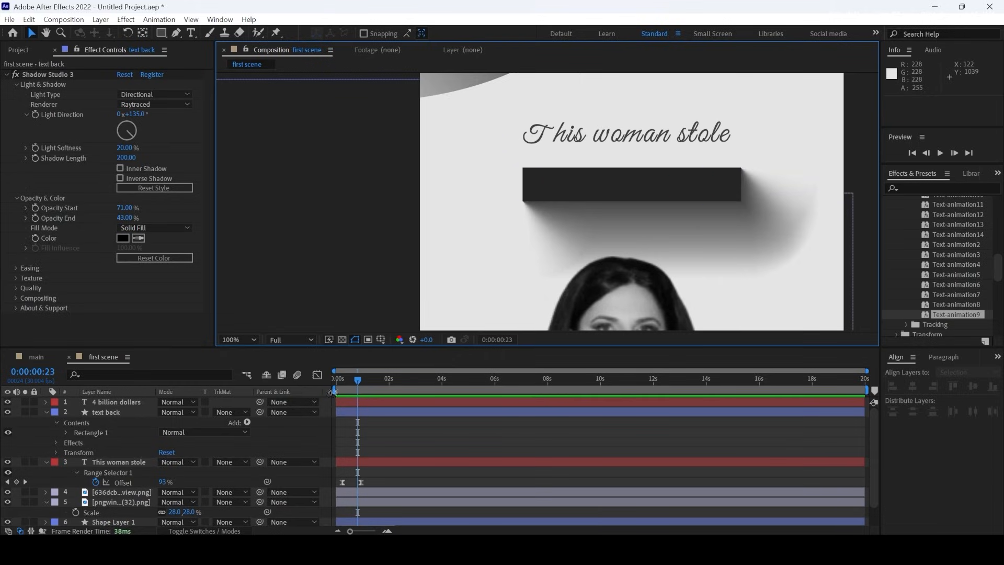
Add a Scale keyframe to the "text back" layer at 0:00:01:06, with unlinked proportions and values of 0, 100%
{"action": "mouse_move", "coordinate": [356, 380]}
{"action": "left_mouse_down"}
{"action": "mouse_move", "coordinate": [340, 377]}
{"action": "mouse_move", "coordinate": [386, 382]}
{"action": "mouse_move", "coordinate": [369, 380]}
{"action": "left_mouse_up"}
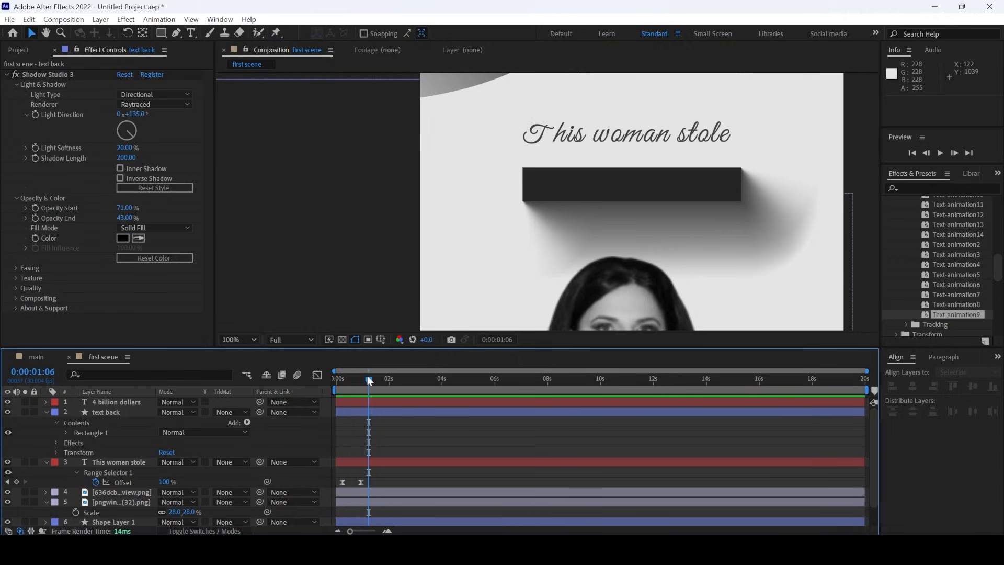
{"action": "left_click", "coordinate": [105, 412]}
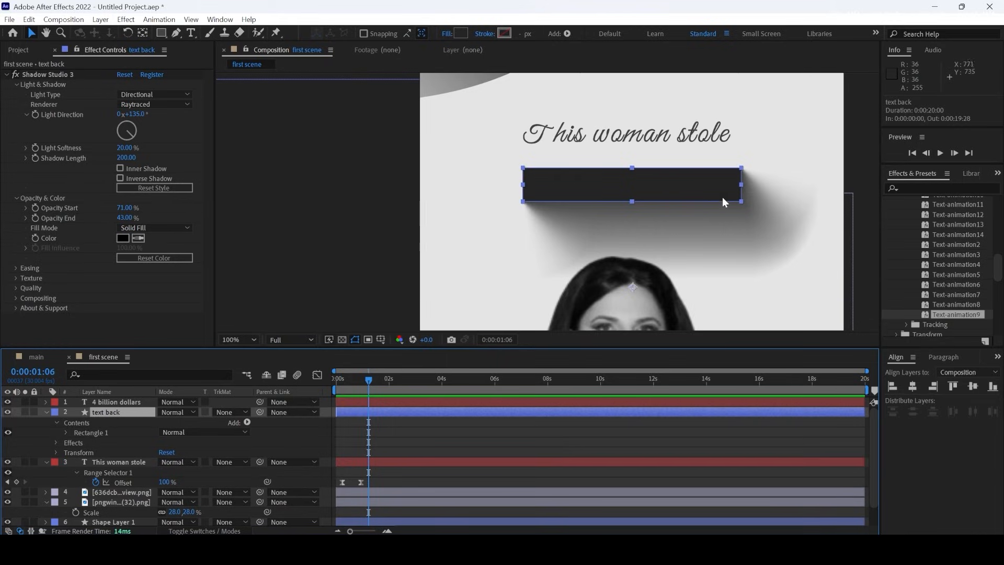
{"action": "key", "text": "Return"}
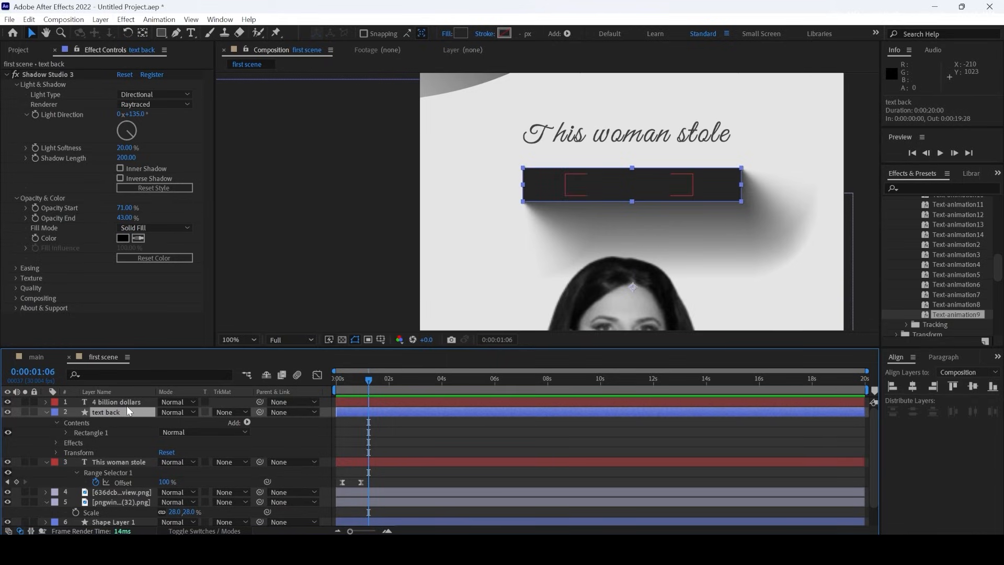
{"action": "key", "text": "s"}
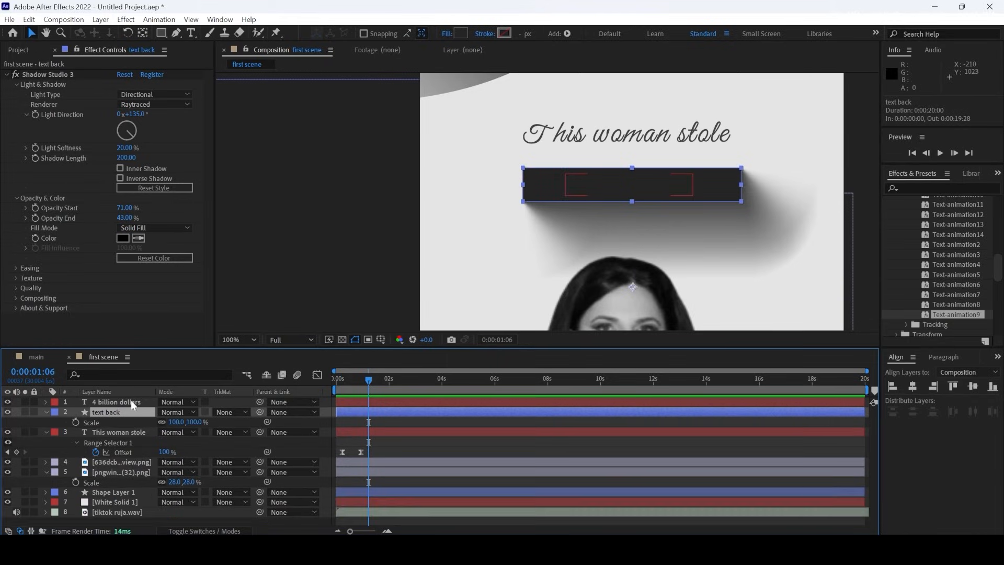
{"action": "left_click", "coordinate": [75, 423]}
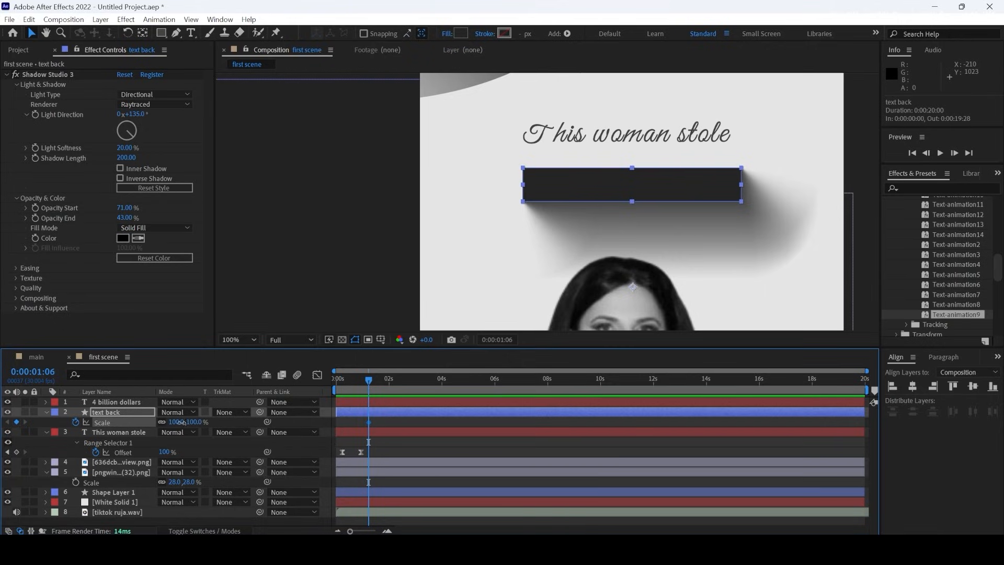
{"action": "left_click_drag", "start_coordinate": [180, 422], "coordinate": [223, 420]}
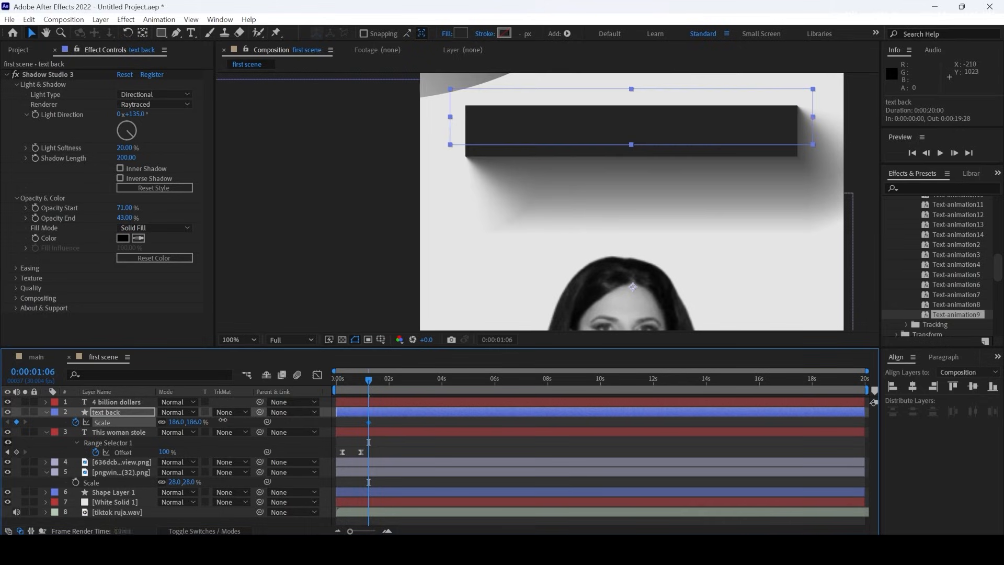
{"action": "key", "text": "ctrl+z"}
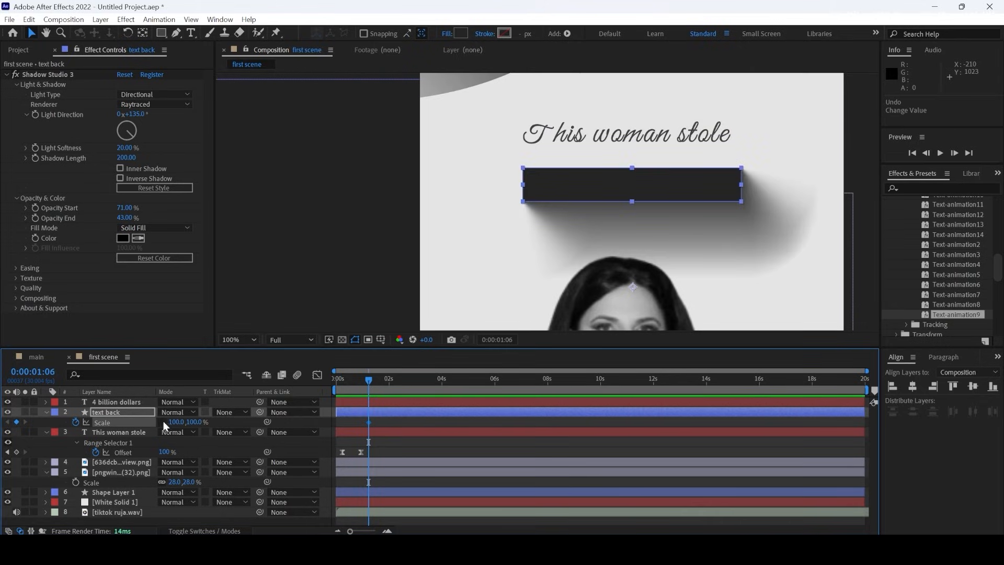
{"action": "left_click", "coordinate": [177, 422]}
{"action": "key", "text": "Return"}
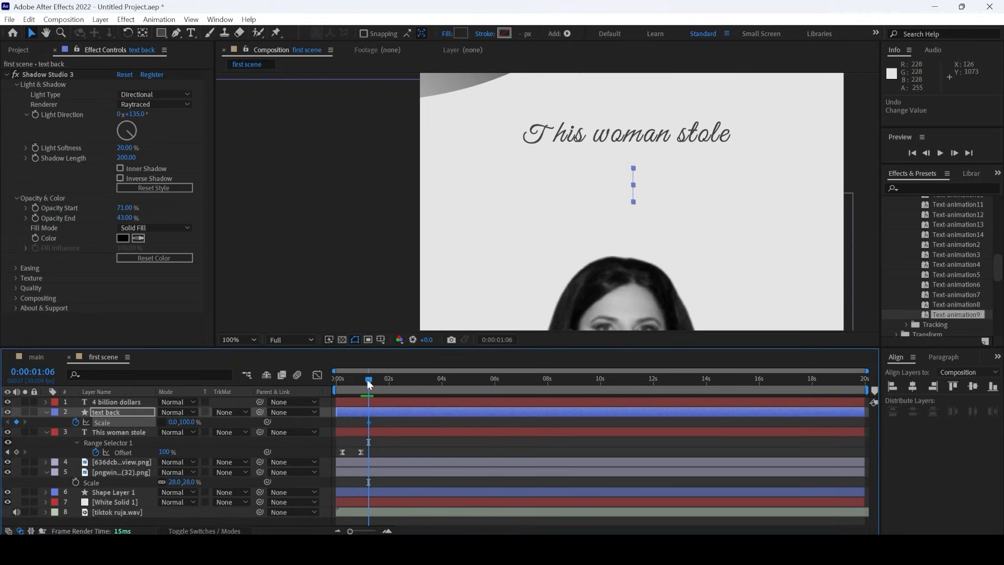
Set the "text back" layer's horizontal scale to 100% at 0:00:01:28
{"action": "left_click_drag", "start_coordinate": [369, 384], "coordinate": [389, 387]}
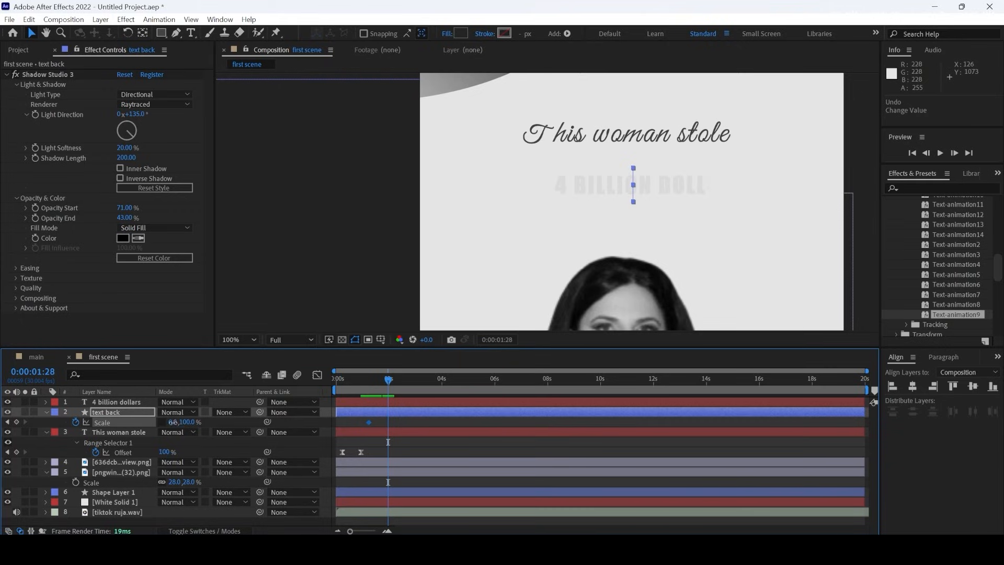
{"action": "left_click", "coordinate": [173, 422]}
{"action": "type", "text": "100"}
{"action": "key", "text": "Return"}
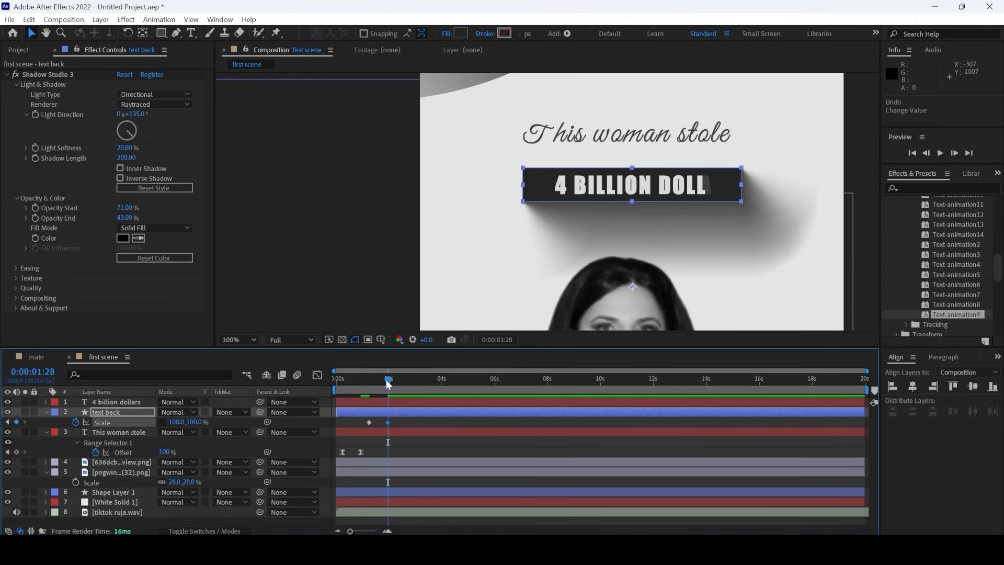
Preview the rectangle's scale animation together with the text from 0:00:00:24
{"action": "left_click_drag", "start_coordinate": [389, 385], "coordinate": [359, 376]}
{"action": "key", "text": "space"}
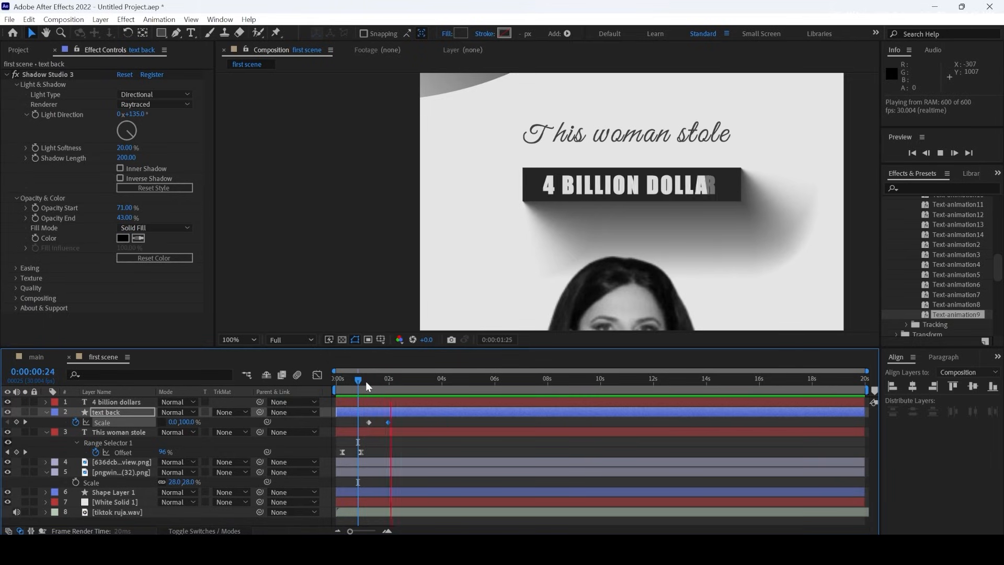
{"action": "key", "text": "space"}
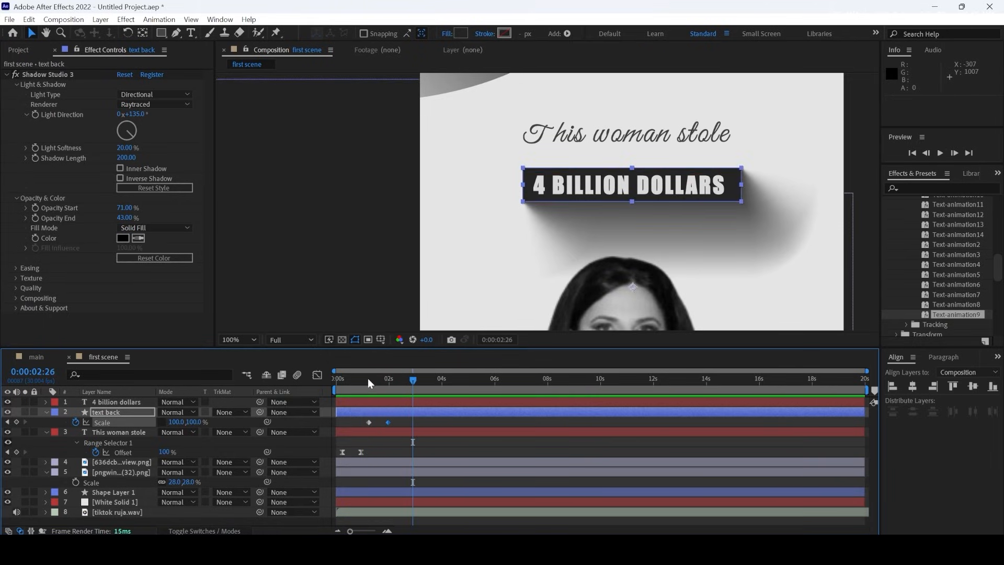
Move the "text back" rectangle's anchor point to the middle of its left edge and preview the scene from the start
{"action": "left_click_drag", "start_coordinate": [368, 383], "coordinate": [391, 394]}
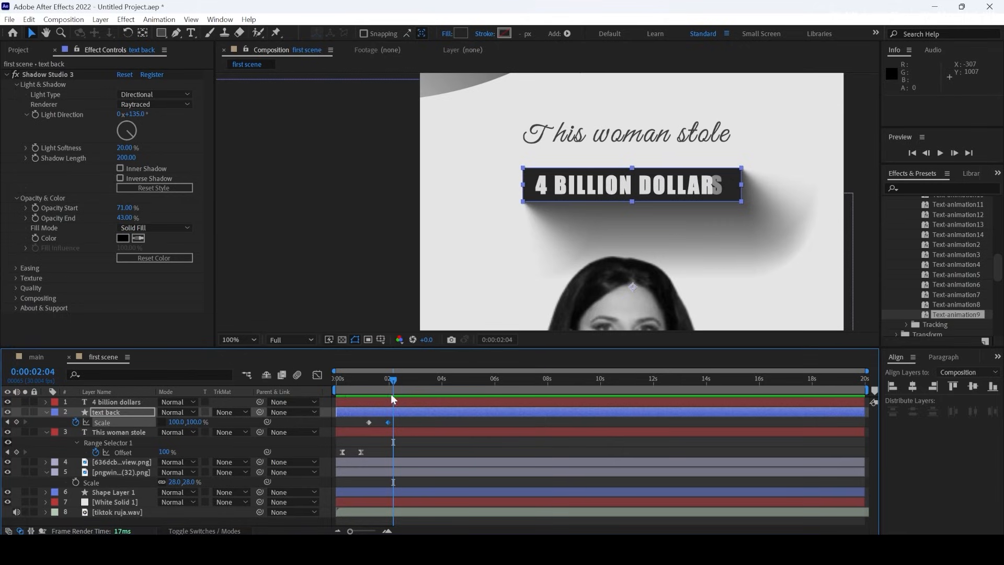
{"action": "left_click", "coordinate": [105, 412]}
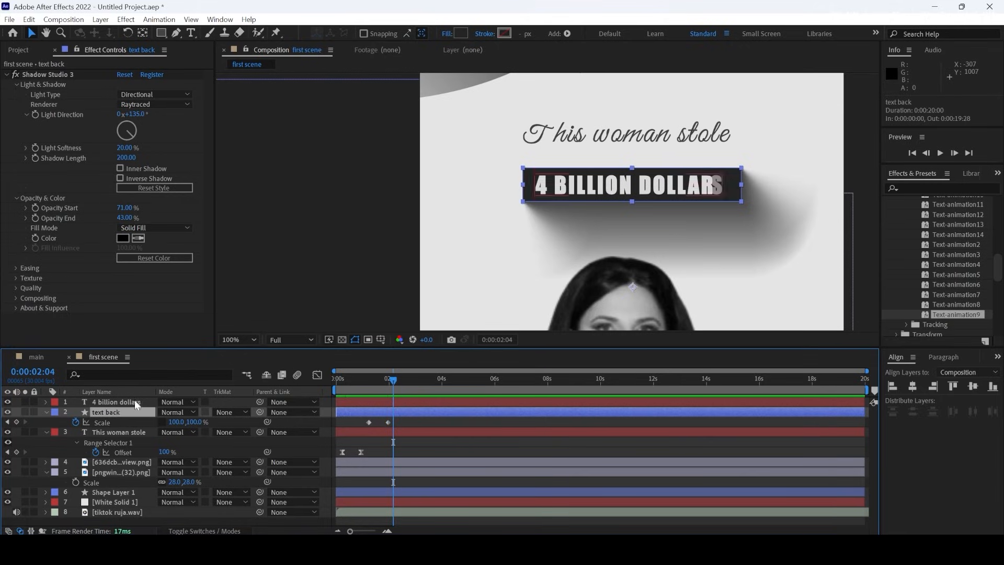
{"action": "left_click", "coordinate": [142, 33]}
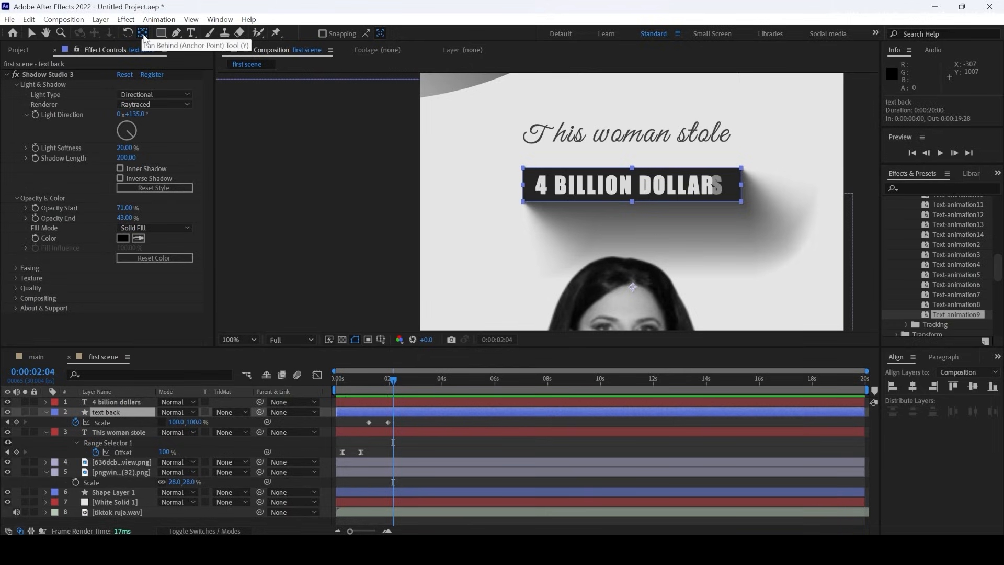
{"action": "double_click", "coordinate": [143, 33], "text": "ctrl"}
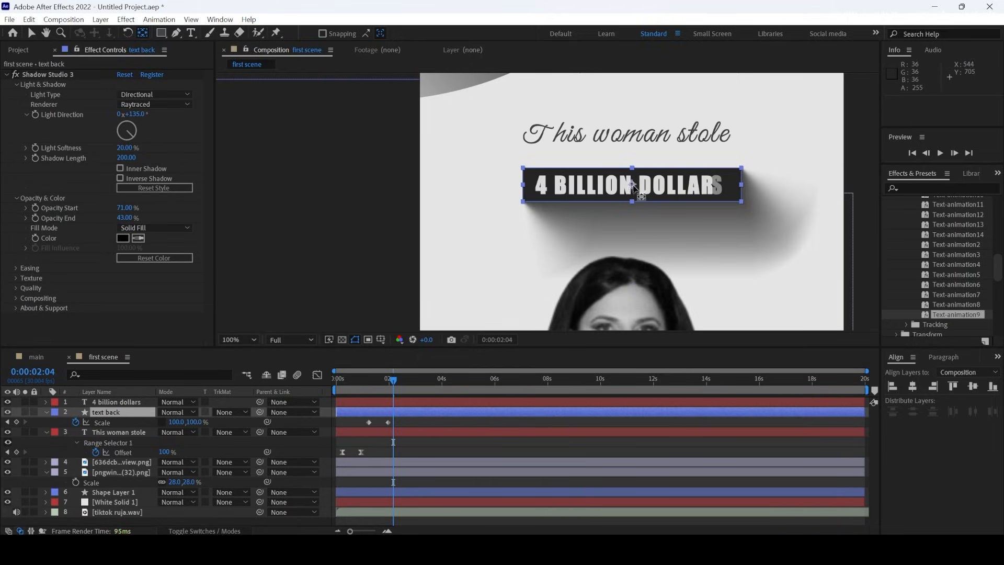
{"action": "left_click_drag", "start_coordinate": [633, 184], "coordinate": [524, 184]}
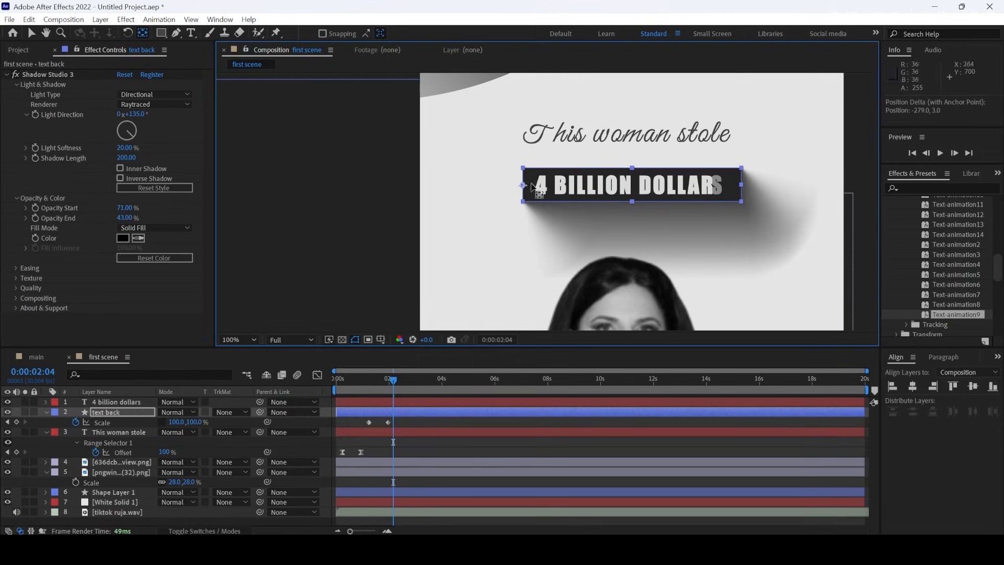
{"action": "left_click_drag", "start_coordinate": [393, 380], "coordinate": [337, 383]}
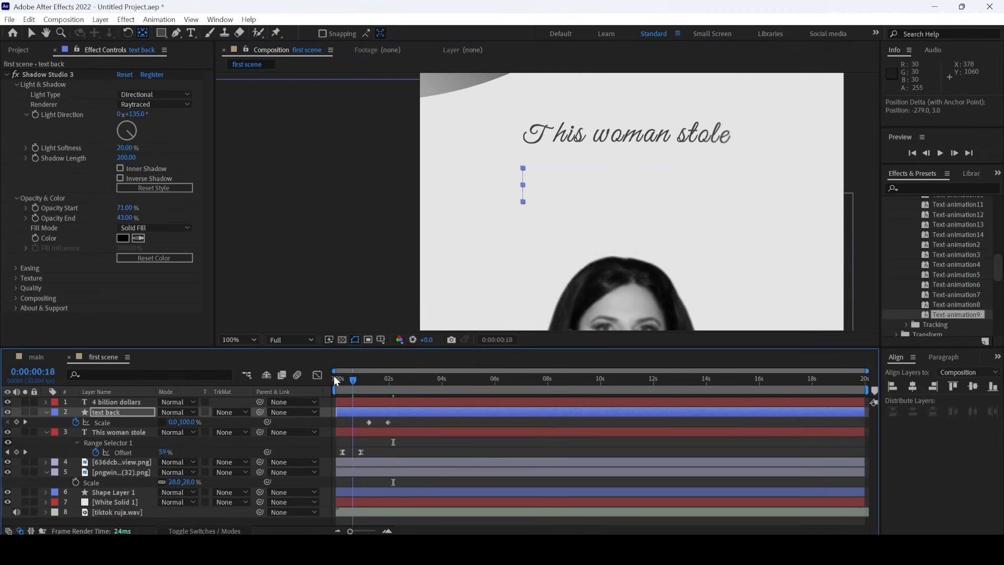
{"action": "key", "text": "space"}
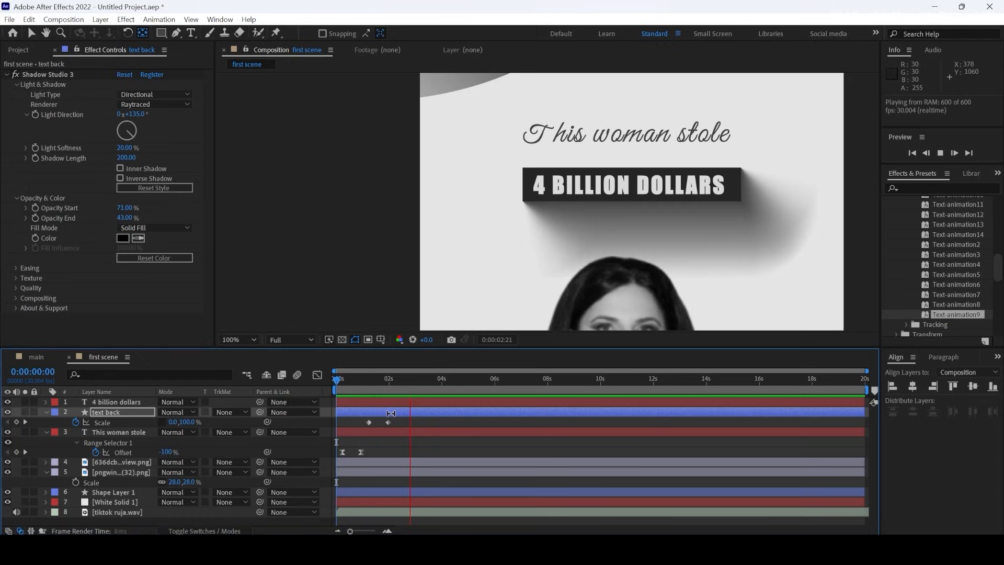
Apply Easy Ease to both "text back" Scale keyframes and stretch the last keyframe's incoming influence back toward the first in the speed graph
{"action": "left_click_drag", "start_coordinate": [399, 380], "coordinate": [361, 420]}
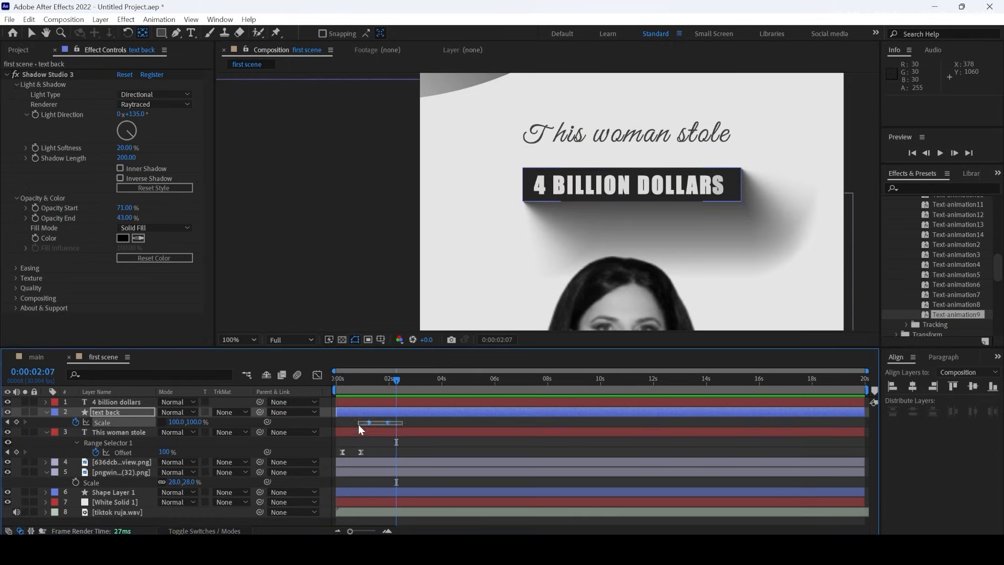
{"action": "right_click", "coordinate": [389, 424]}
{"action": "mouse_move", "coordinate": [439, 416]}
{"action": "left_click", "coordinate": [554, 456]}
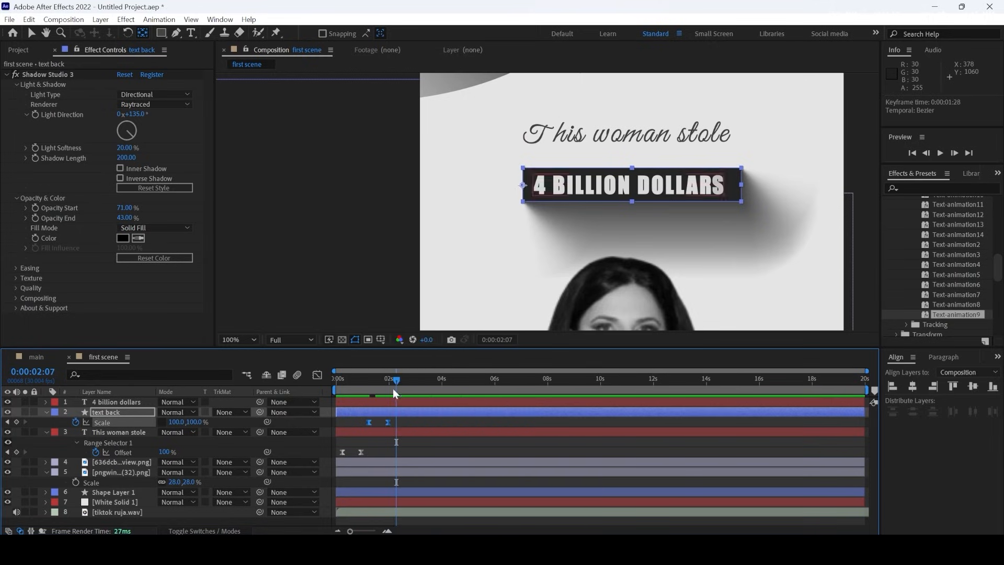
{"action": "left_click", "coordinate": [318, 375]}
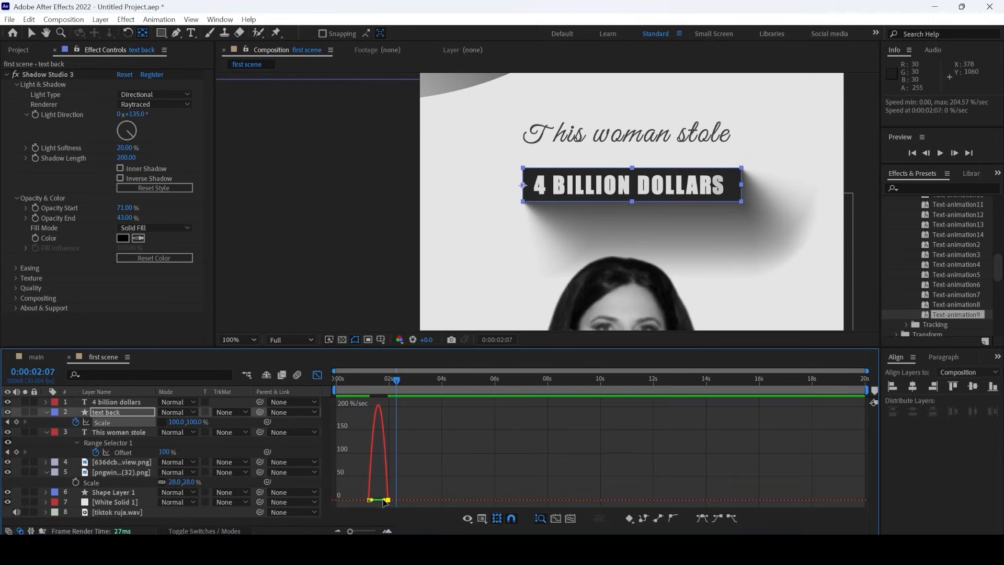
{"action": "left_click_drag", "start_coordinate": [383, 500], "coordinate": [371, 501]}
{"action": "left_click", "coordinate": [318, 376]}
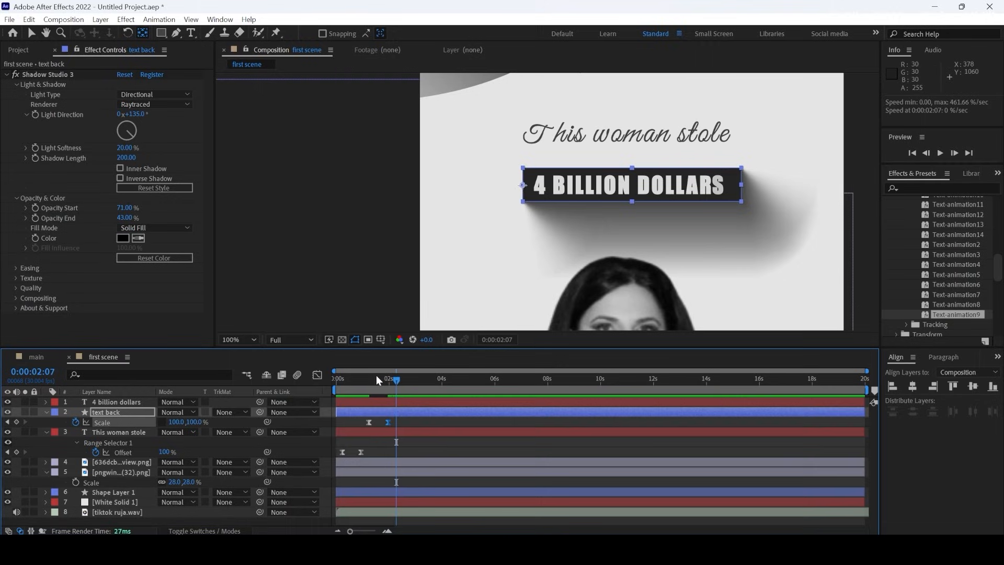
Preview the eased "text back" rectangle animation from the start of the scene, checking its timing against the text
{"action": "key", "text": "Home"}
{"action": "key", "text": "space"}
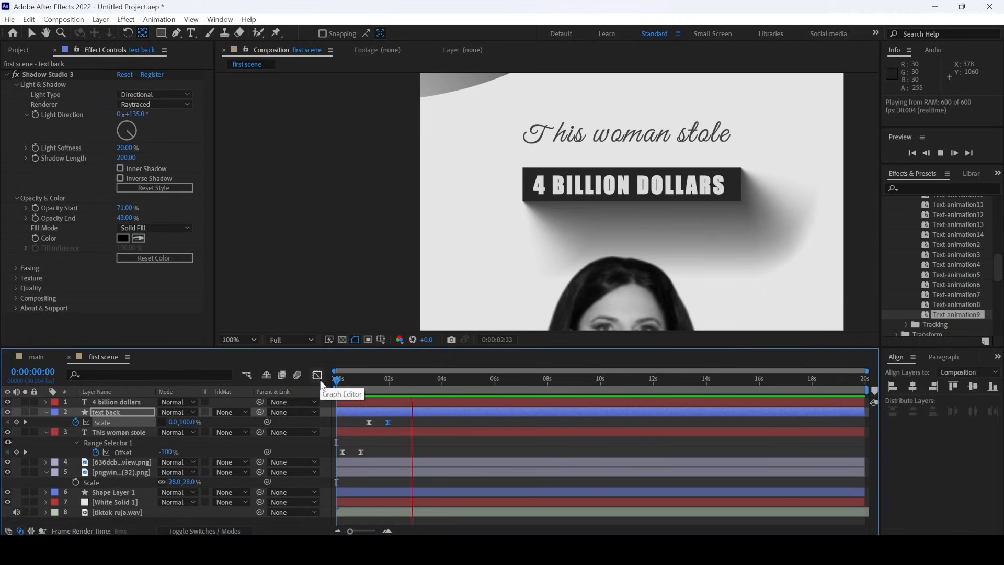
{"action": "key", "text": "space"}
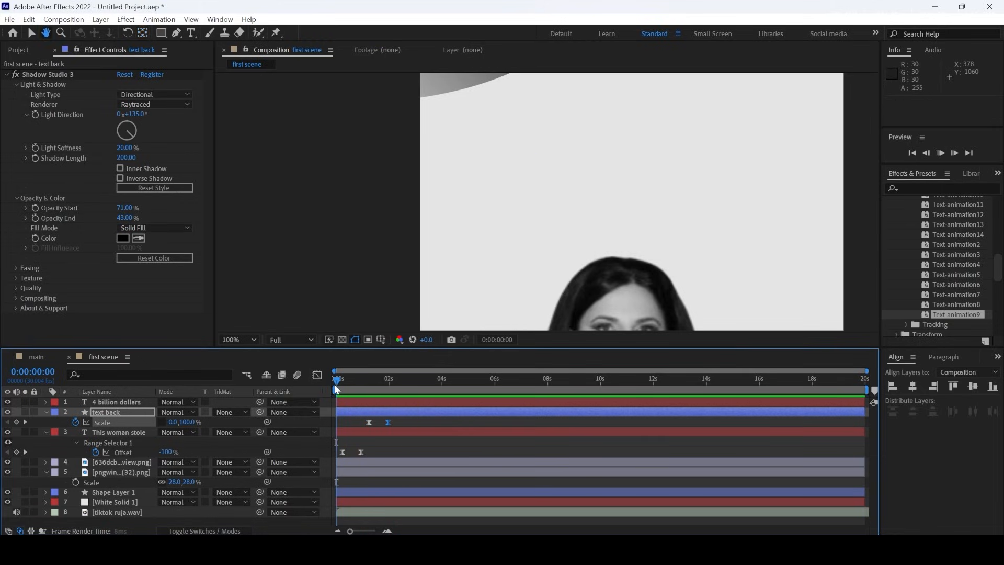
{"action": "key", "text": "space"}
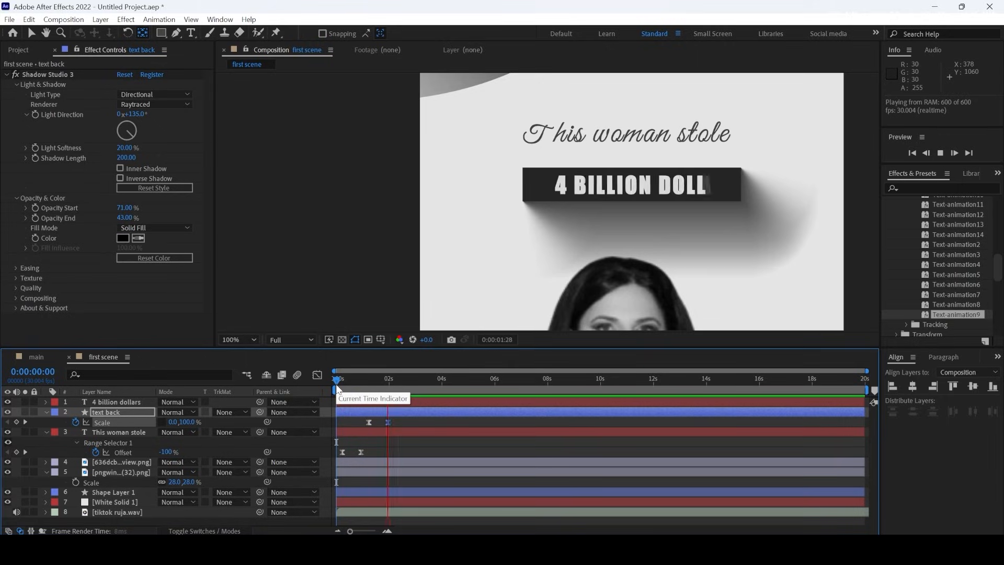
{"action": "left_click_drag", "start_coordinate": [337, 387], "coordinate": [358, 384]}
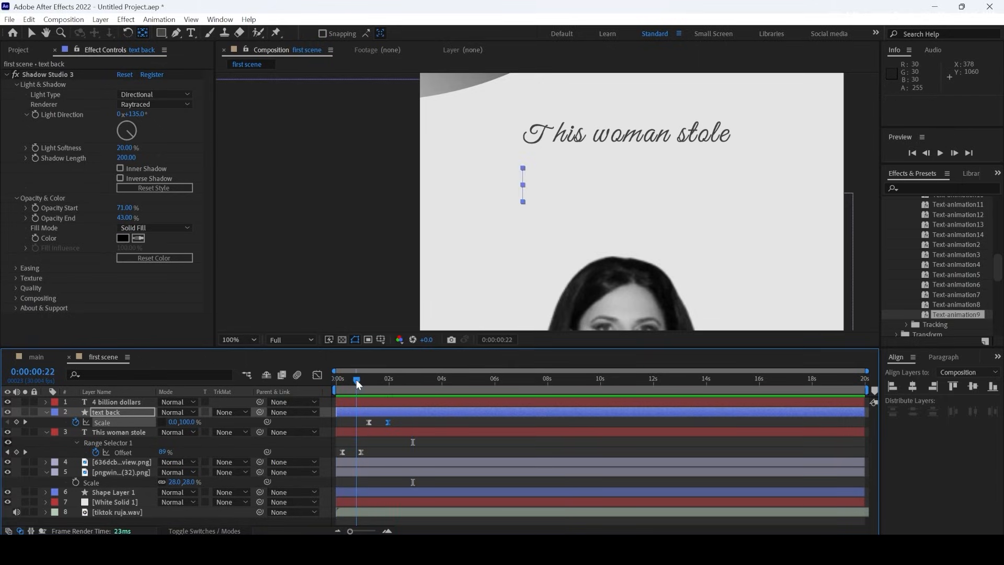
Move the "4 billion dollars" layer's last Start keyframe to 0:00:02:00, shift both Start keyframes earlier to end at 0:00:01:27, and preview
{"action": "left_click", "coordinate": [136, 403]}
{"action": "key", "text": "u"}
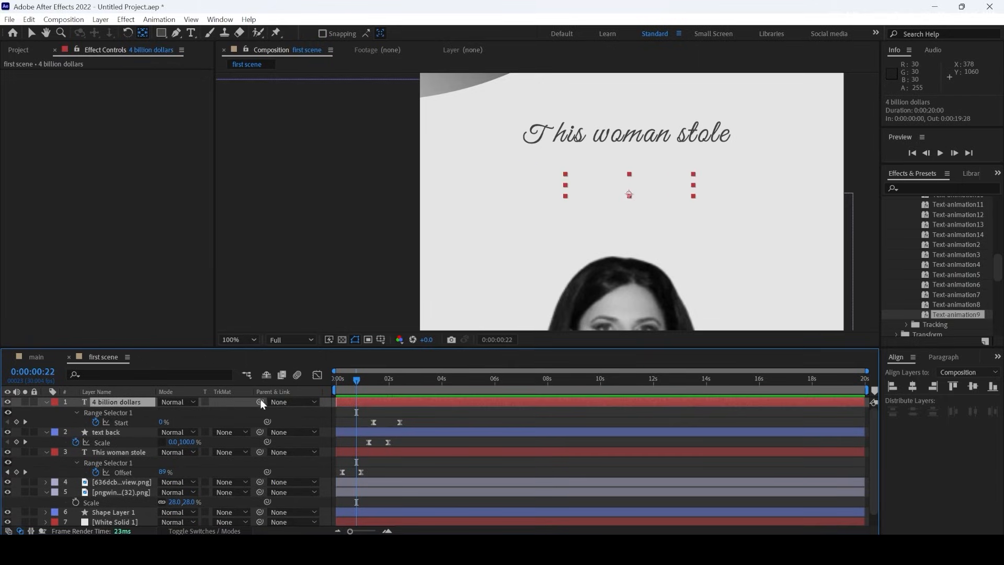
{"action": "left_click_drag", "start_coordinate": [399, 422], "coordinate": [390, 422]}
{"action": "left_click", "coordinate": [373, 385]}
{"action": "left_click_drag", "start_coordinate": [372, 385], "coordinate": [384, 386]}
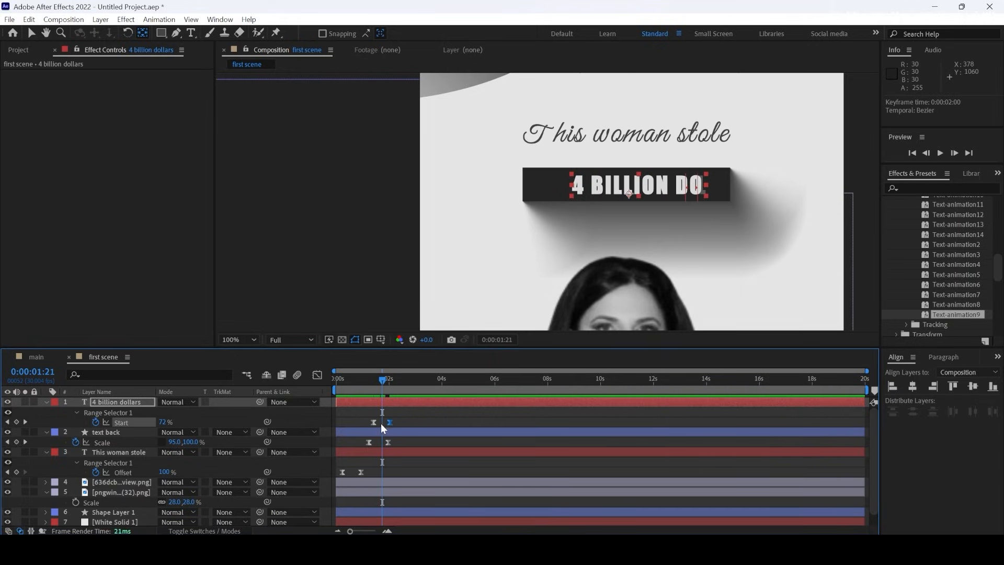
{"action": "mouse_move", "coordinate": [372, 420]}
{"action": "left_mouse_down"}
{"action": "mouse_move", "coordinate": [402, 427]}
{"action": "mouse_move", "coordinate": [389, 424]}
{"action": "left_mouse_up"}
{"action": "left_click", "coordinate": [370, 386]}
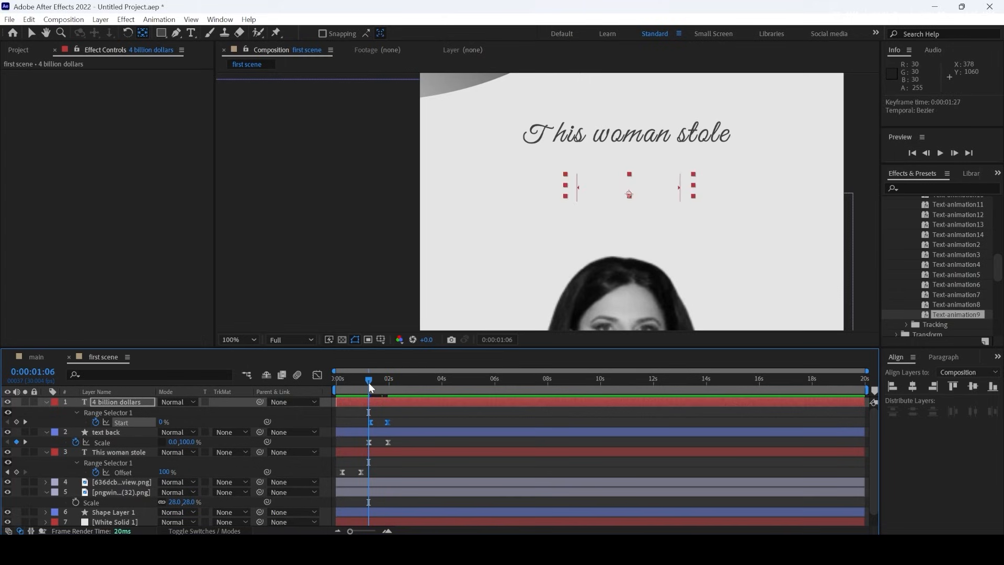
{"action": "key", "text": "space"}
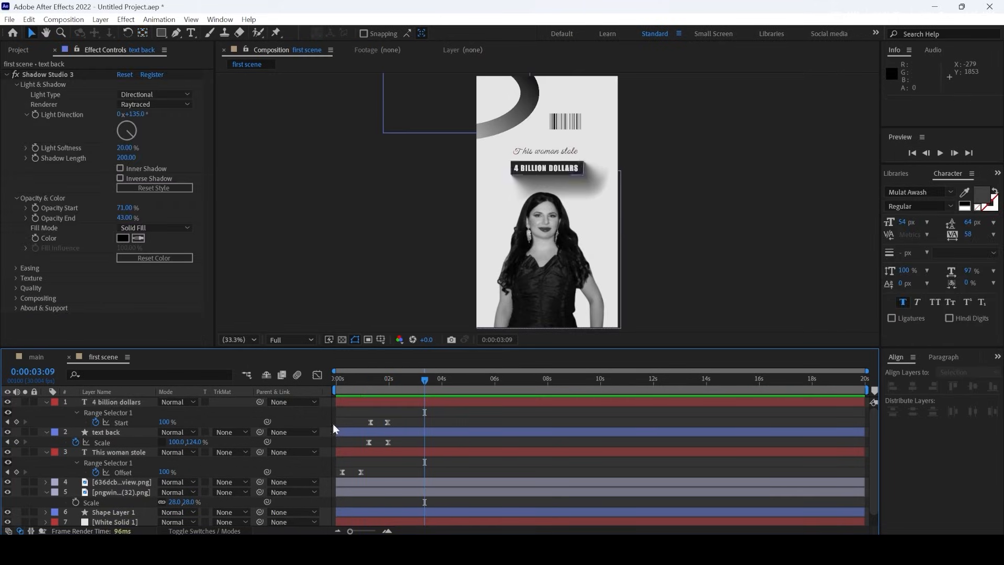
Add a Drop Shadow layer style to the woman cutout layer
{"action": "left_click", "coordinate": [108, 480]}
{"action": "left_click", "coordinate": [116, 491]}
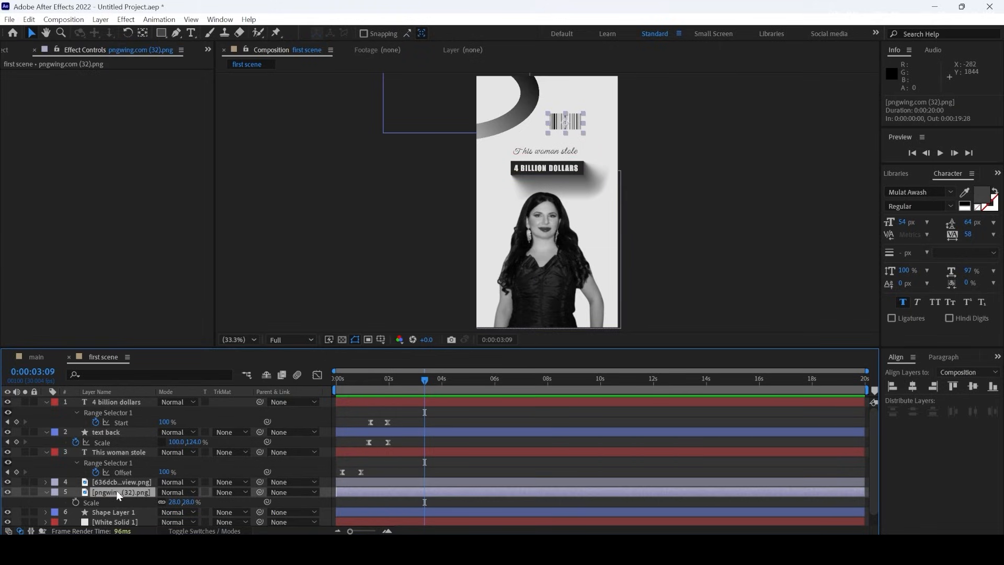
{"action": "left_click", "coordinate": [113, 481]}
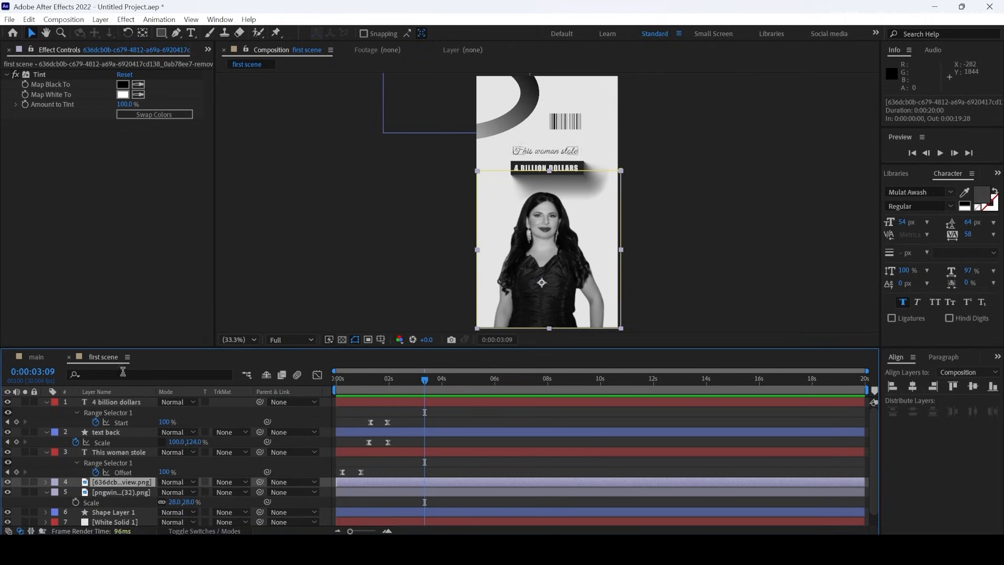
{"action": "right_click", "coordinate": [118, 481]}
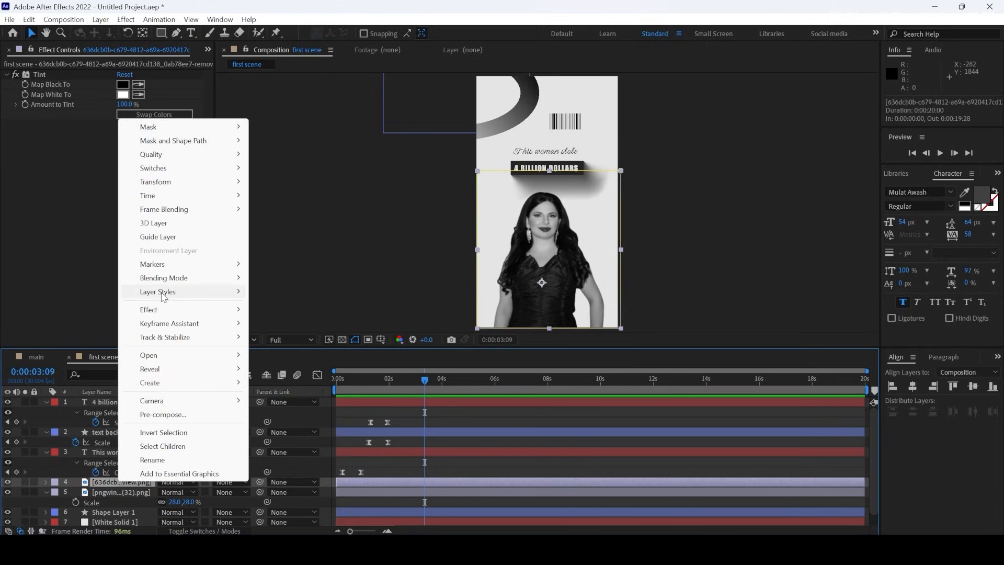
{"action": "right_click", "coordinate": [106, 485]}
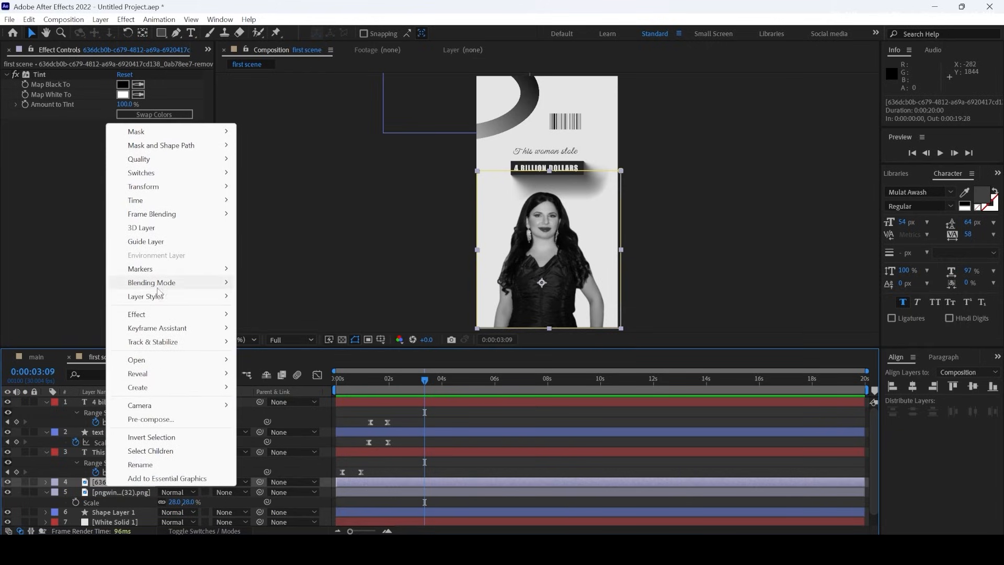
{"action": "mouse_move", "coordinate": [189, 303]}
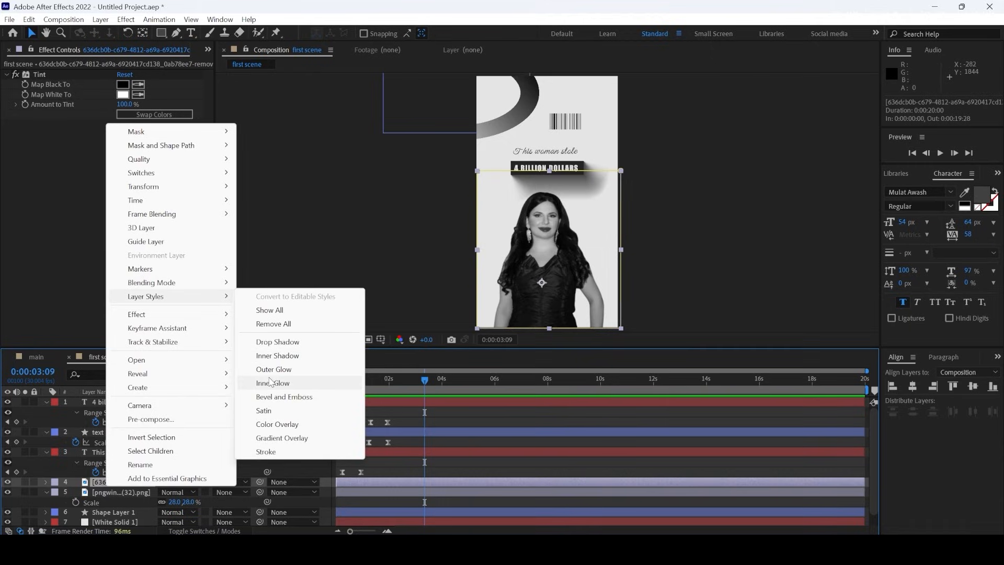
{"action": "left_click", "coordinate": [278, 343]}
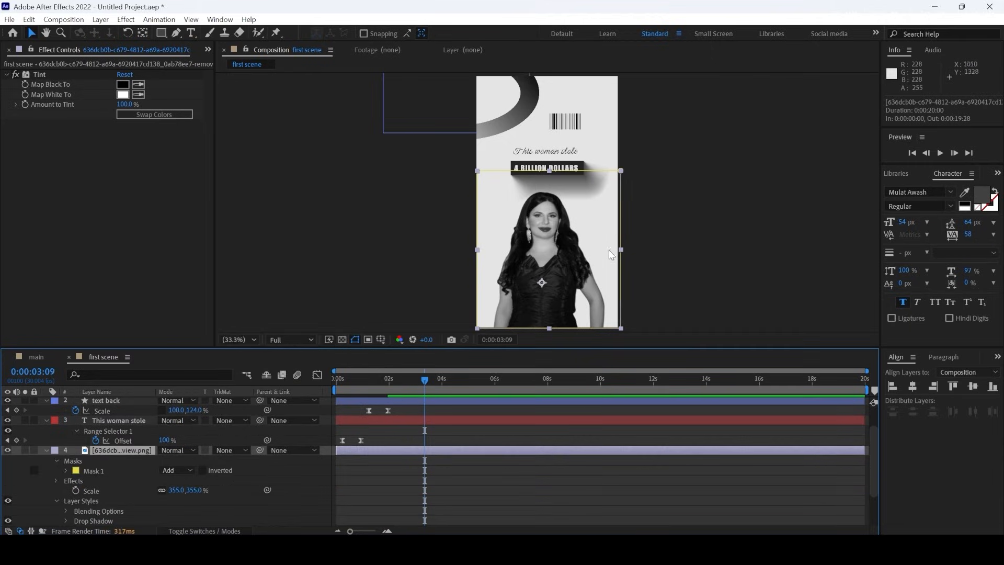
Set the woman cutout's drop shadow distance to 190 and its angle to 165°
{"action": "scroll", "coordinate": [88, 476], "scroll_direction": "down", "scroll_amount": 3}
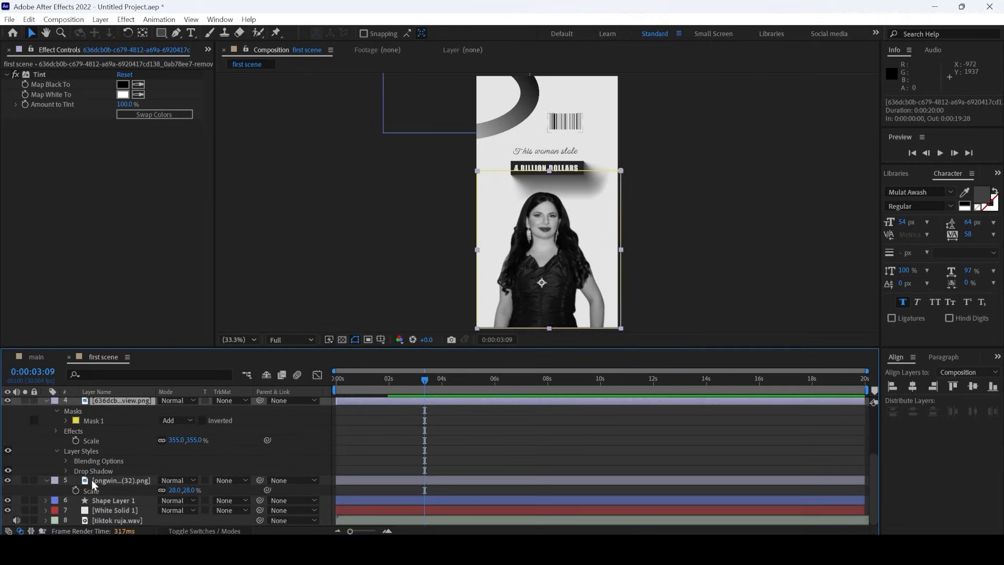
{"action": "left_click", "coordinate": [65, 470]}
{"action": "scroll", "coordinate": [141, 454], "scroll_direction": "down", "scroll_amount": 3}
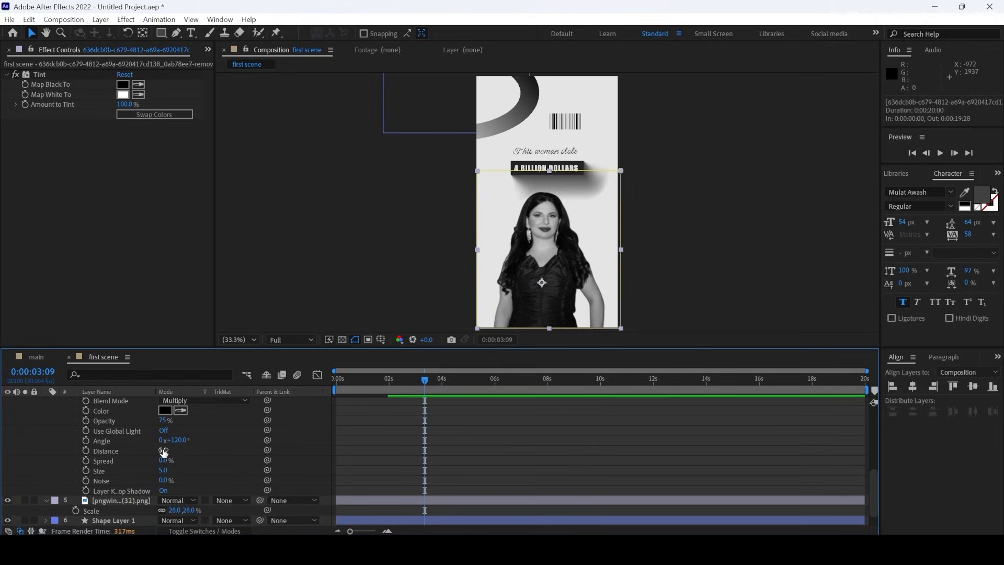
{"action": "left_click_drag", "start_coordinate": [164, 451], "coordinate": [249, 427]}
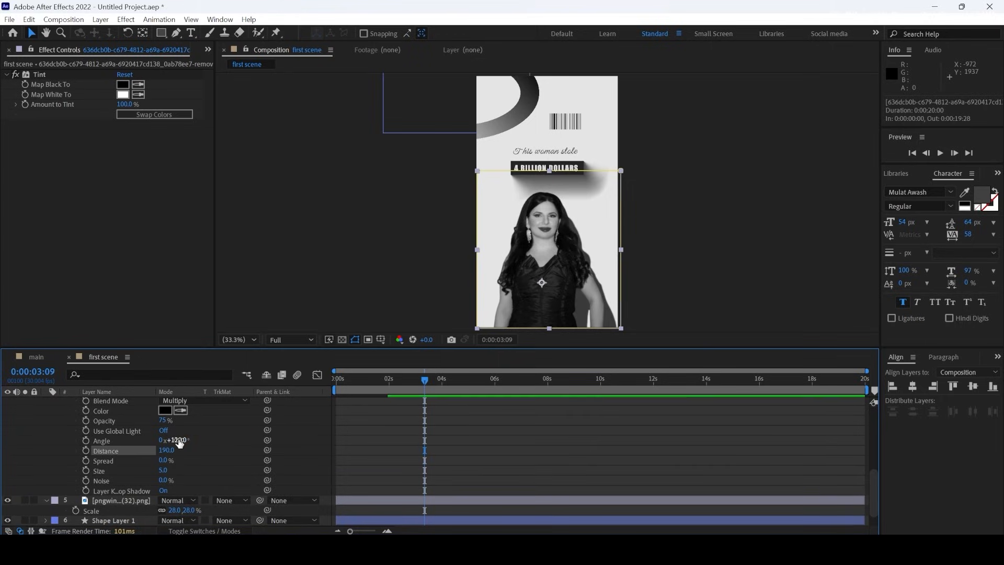
{"action": "mouse_move", "coordinate": [179, 440]}
{"action": "left_mouse_down"}
{"action": "mouse_move", "coordinate": [203, 430]}
{"action": "mouse_move", "coordinate": [190, 429]}
{"action": "left_mouse_up"}
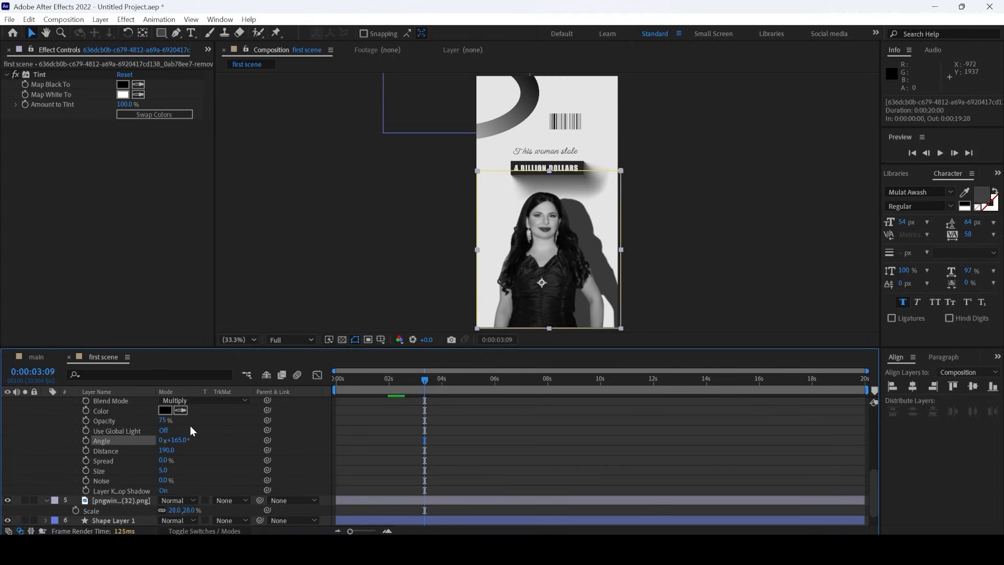
Soften the woman's drop shadow with size 90, opacity 52% and distance 162, keeping spread at 0%
{"action": "left_click_drag", "start_coordinate": [166, 464], "coordinate": [139, 456]}
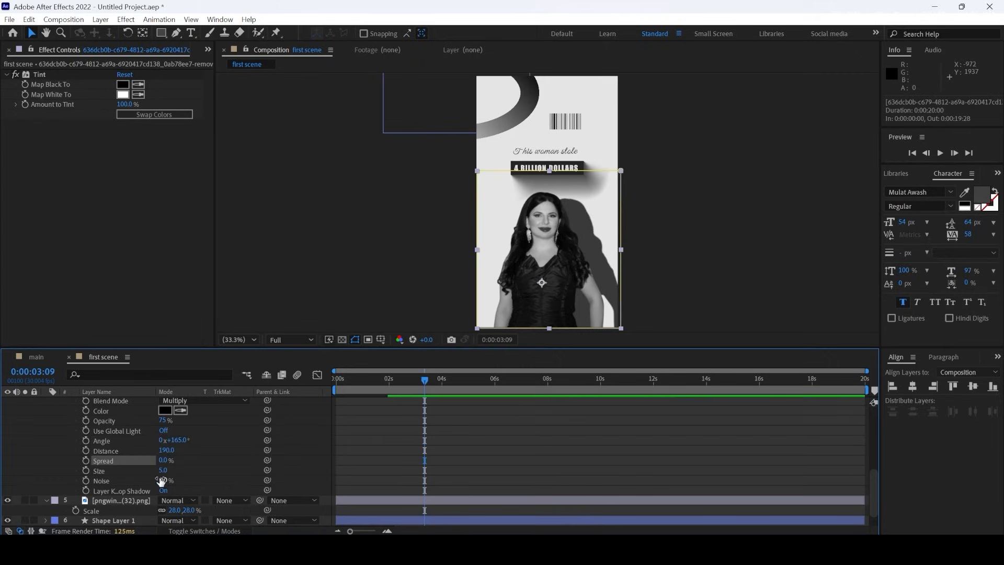
{"action": "left_click_drag", "start_coordinate": [163, 472], "coordinate": [203, 462]}
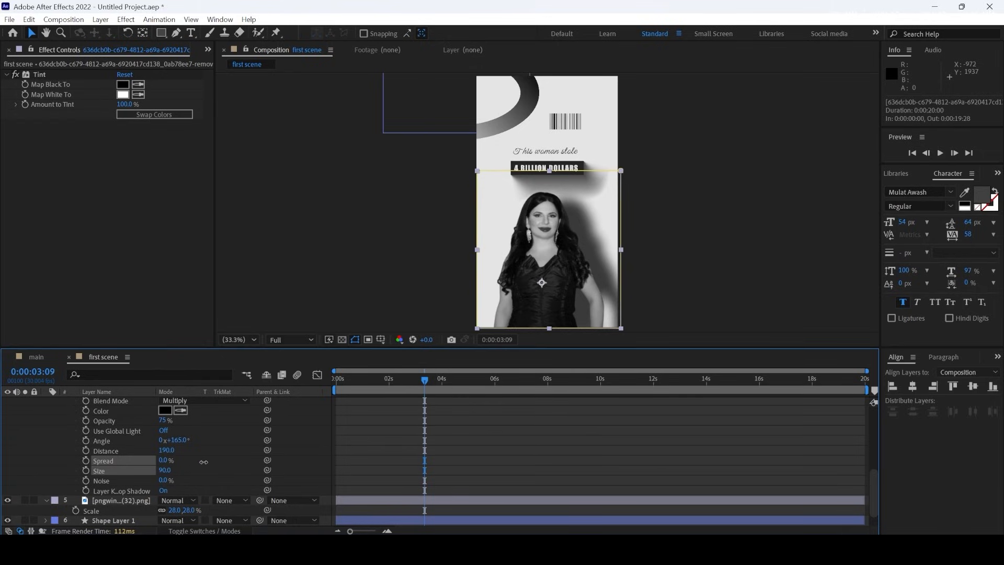
{"action": "left_click_drag", "start_coordinate": [166, 420], "coordinate": [155, 420]}
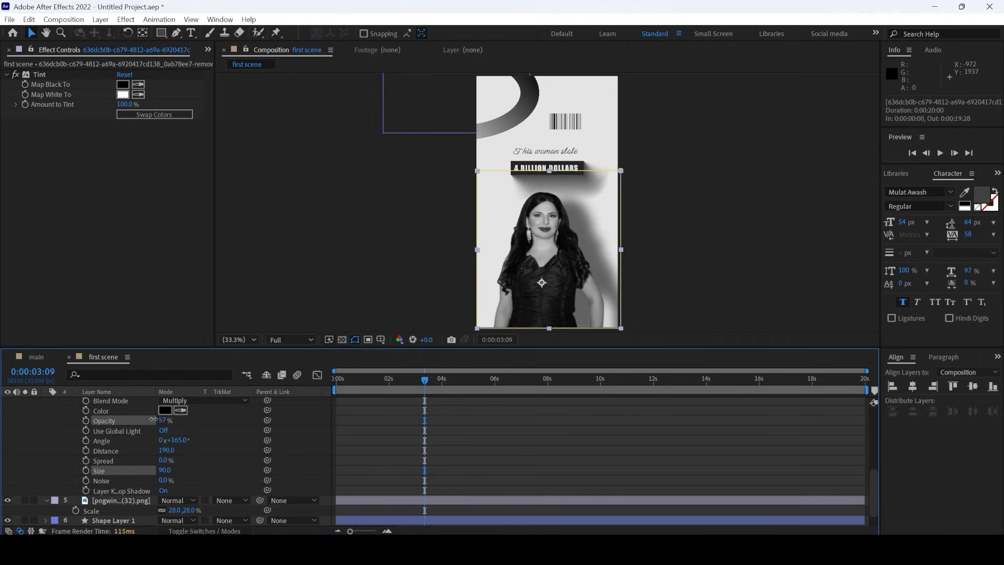
{"action": "left_click_drag", "start_coordinate": [153, 420], "coordinate": [148, 417]}
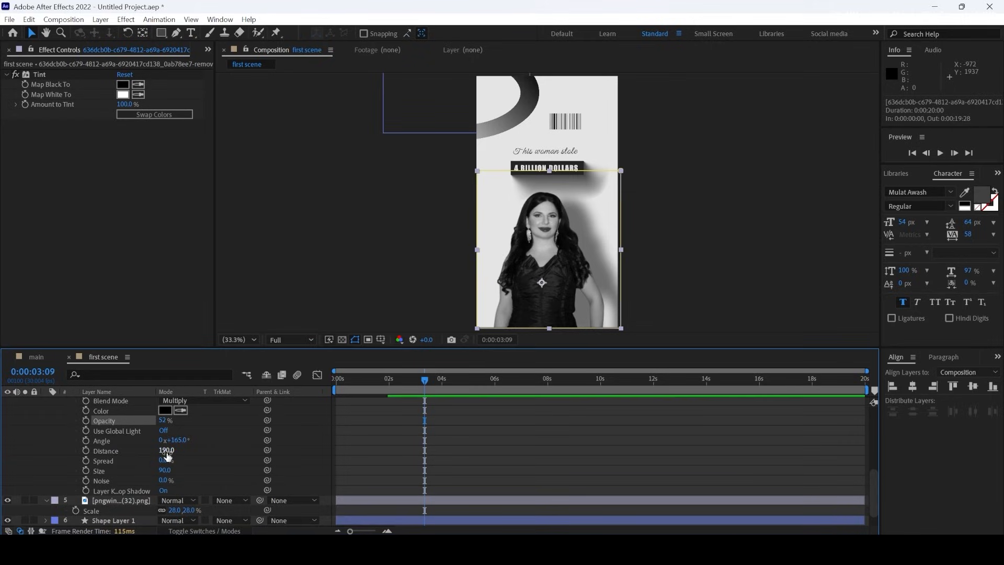
{"action": "left_click_drag", "start_coordinate": [165, 450], "coordinate": [140, 441]}
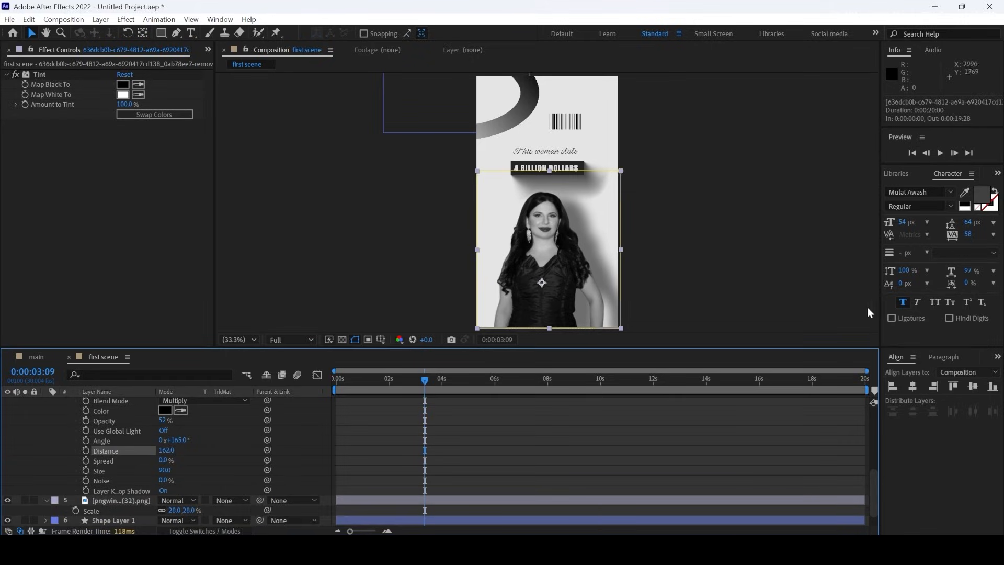
{"action": "left_click", "coordinate": [698, 182]}
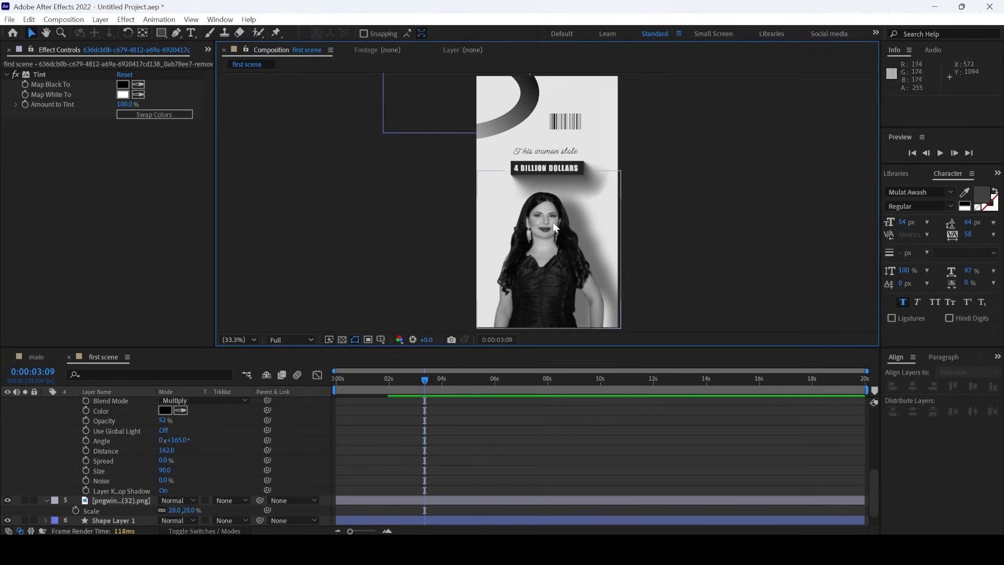
Return to the start of the scene and collapse the expanded properties of all layers
{"action": "left_click_drag", "start_coordinate": [423, 380], "coordinate": [249, 399]}
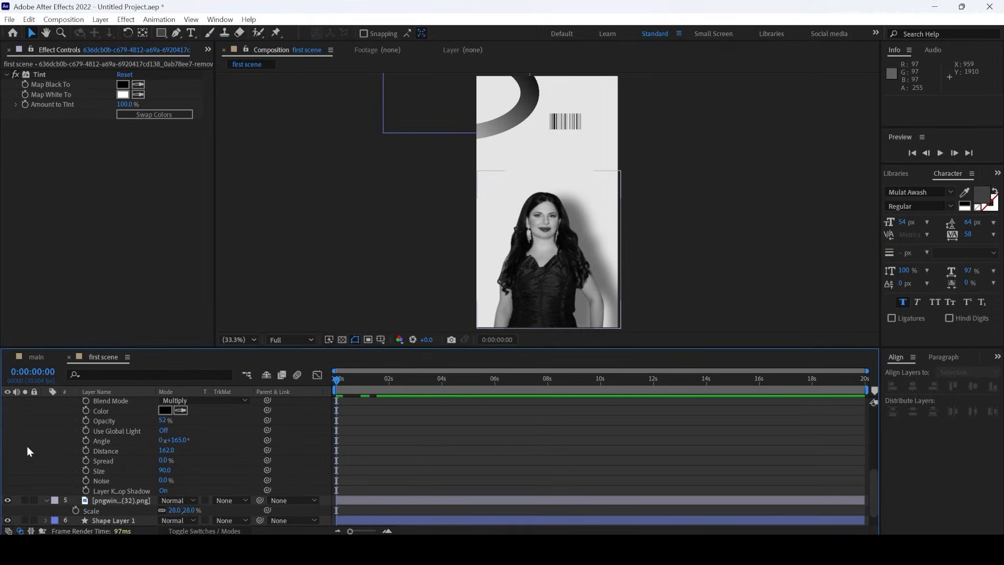
{"action": "scroll", "coordinate": [56, 431], "scroll_direction": "up", "scroll_amount": 4}
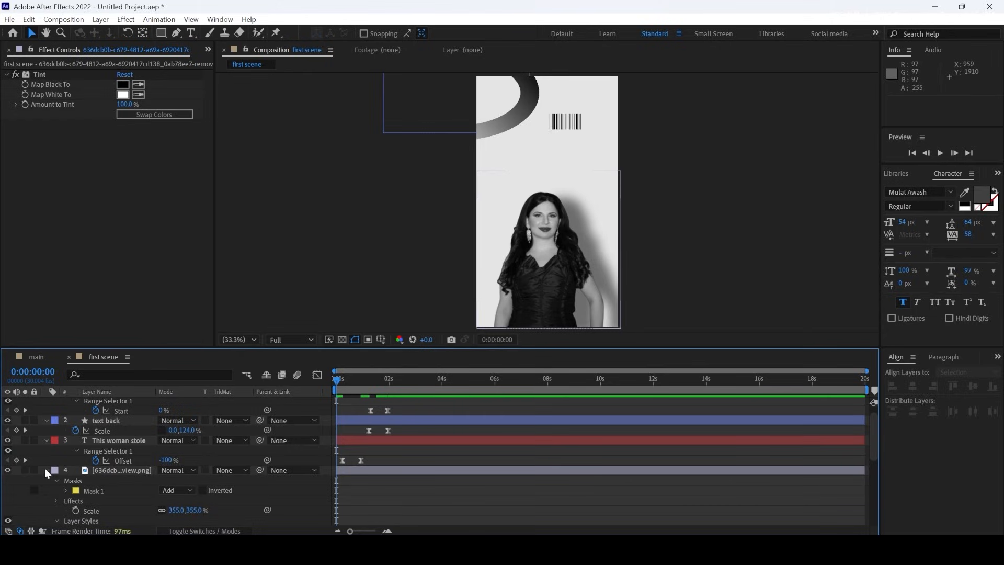
{"action": "left_click", "coordinate": [45, 470]}
{"action": "left_click", "coordinate": [47, 441]}
{"action": "left_click", "coordinate": [45, 402]}
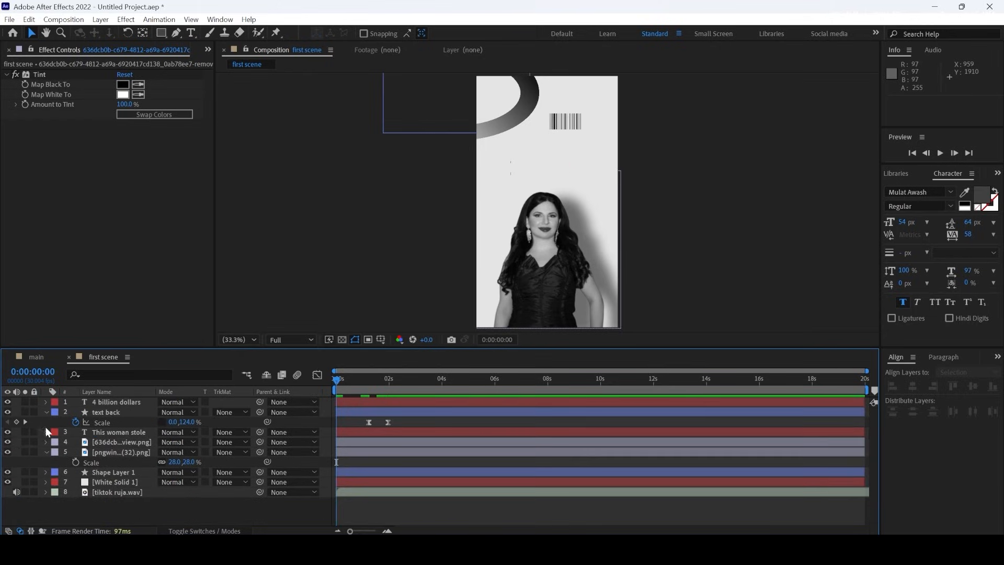
{"action": "left_click", "coordinate": [45, 413]}
{"action": "left_click", "coordinate": [45, 441]}
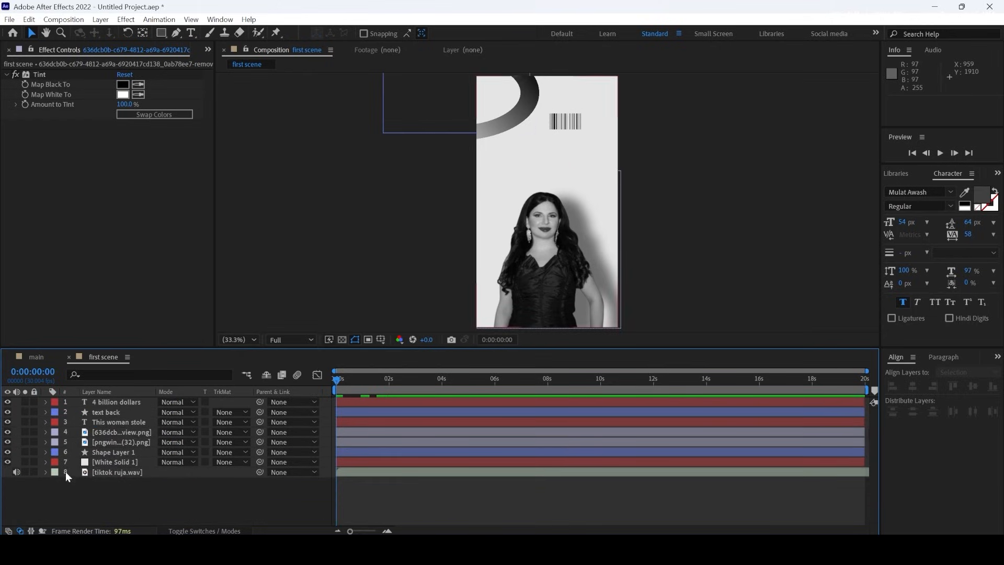
Make the six layers from "4 billion dollars" to "Shape Layer 1" 3D, leaving out the white solid and the audio
{"action": "left_click", "coordinate": [120, 463]}
{"action": "left_click", "coordinate": [116, 453]}
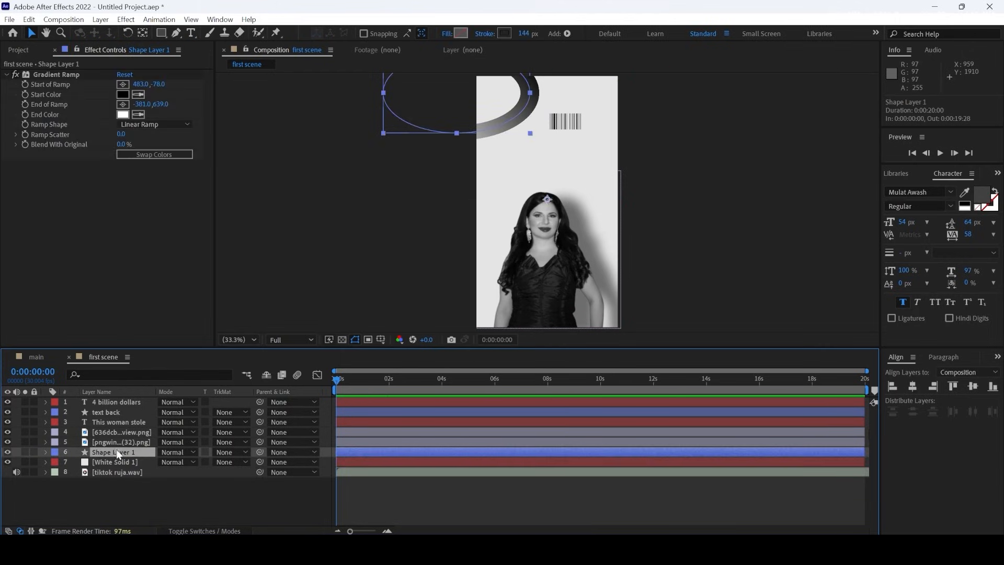
{"action": "left_click", "coordinate": [120, 403], "text": "shift"}
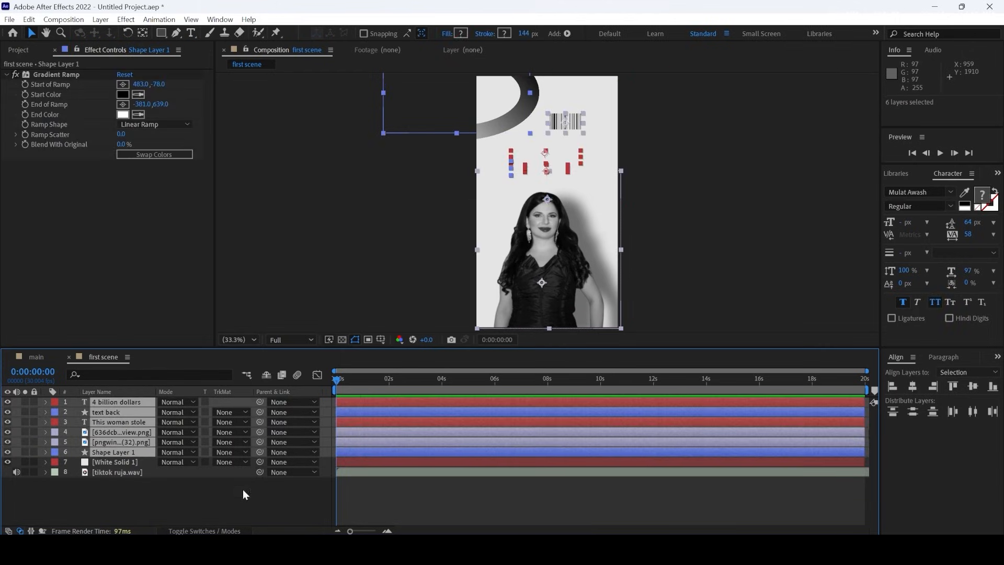
{"action": "left_click", "coordinate": [213, 530]}
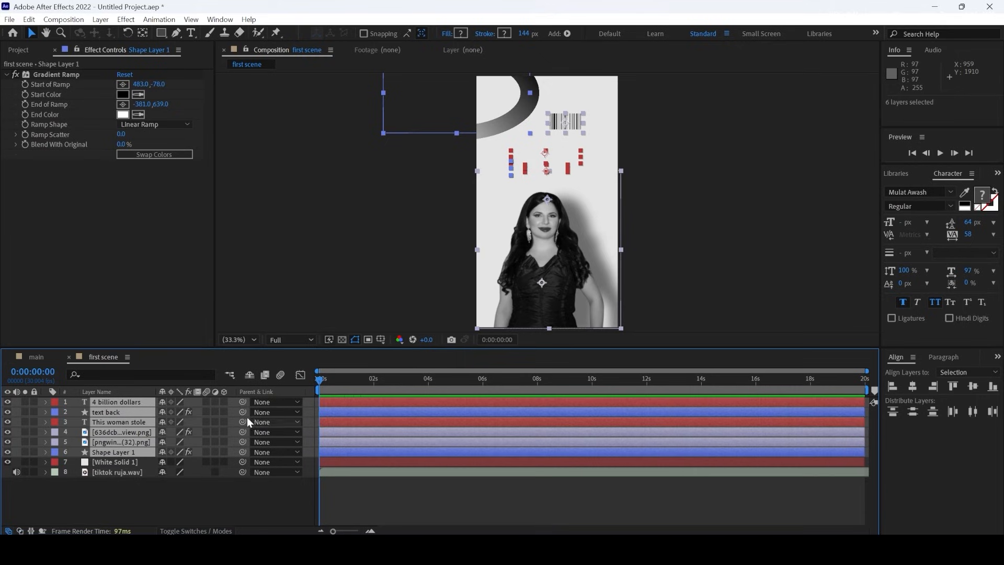
{"action": "left_click", "coordinate": [222, 401]}
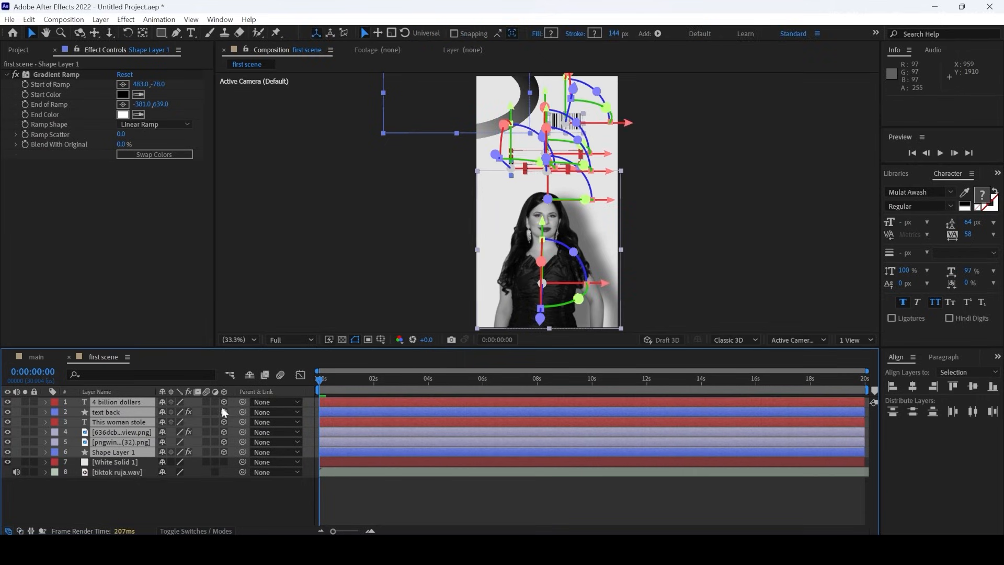
{"action": "left_click", "coordinate": [143, 500]}
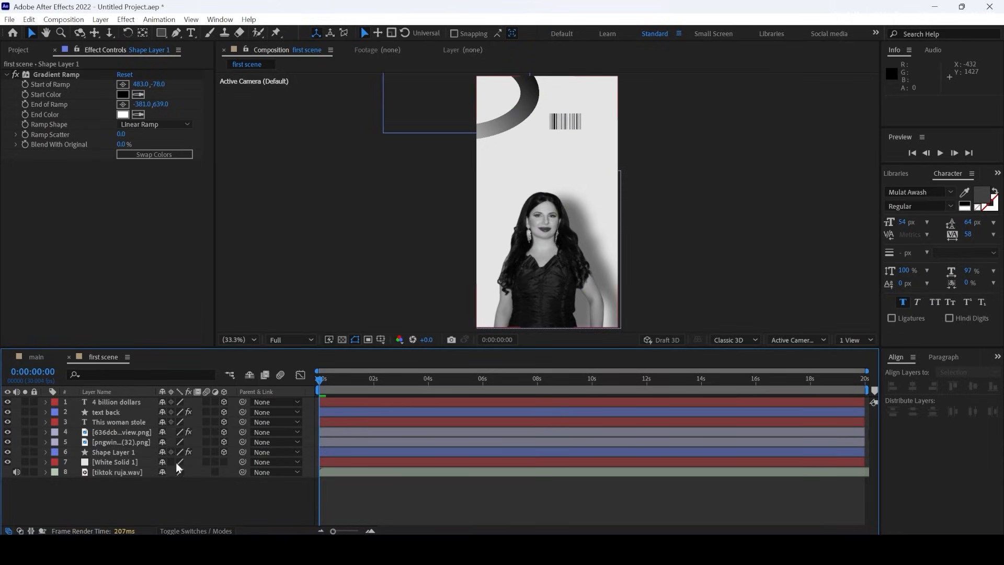
Add a two-node camera named Camera 1 with its default settings to the first scene
{"action": "right_click", "coordinate": [159, 494]}
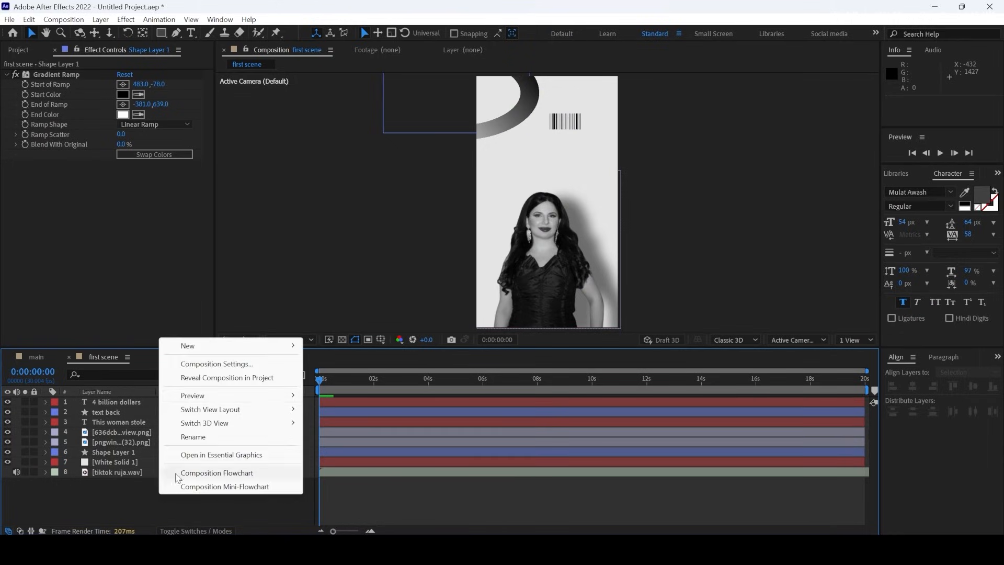
{"action": "mouse_move", "coordinate": [235, 346]}
{"action": "left_click", "coordinate": [336, 405]}
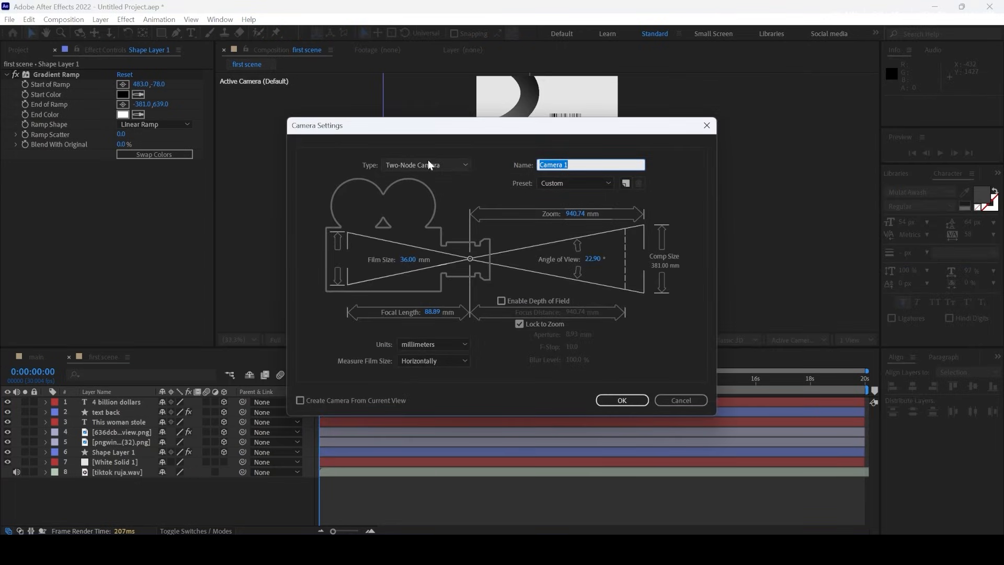
{"action": "left_click", "coordinate": [621, 401]}
Add a null object as a 3D layer and parent Camera 1 to it
{"action": "right_click", "coordinate": [154, 519]}
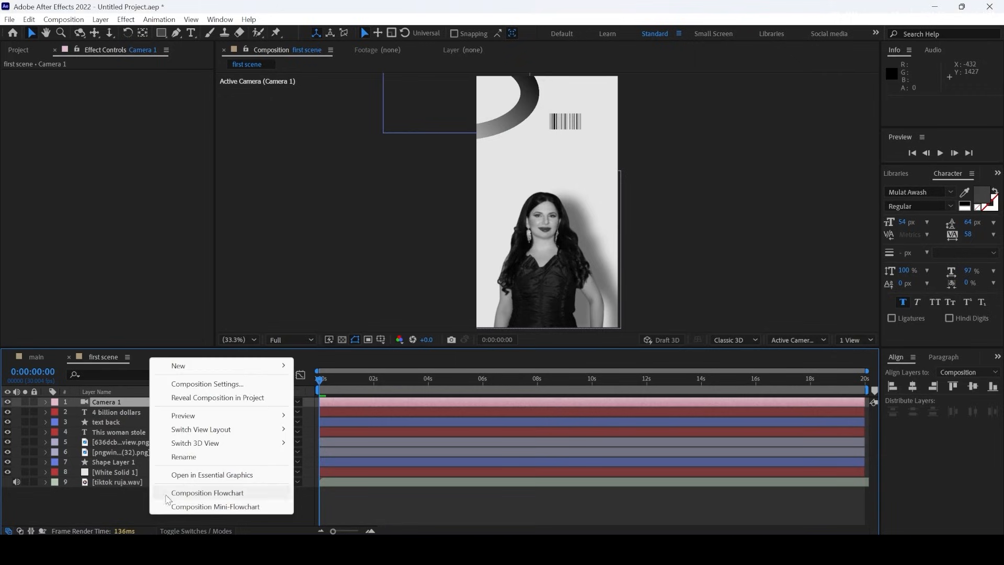
{"action": "mouse_move", "coordinate": [225, 368]}
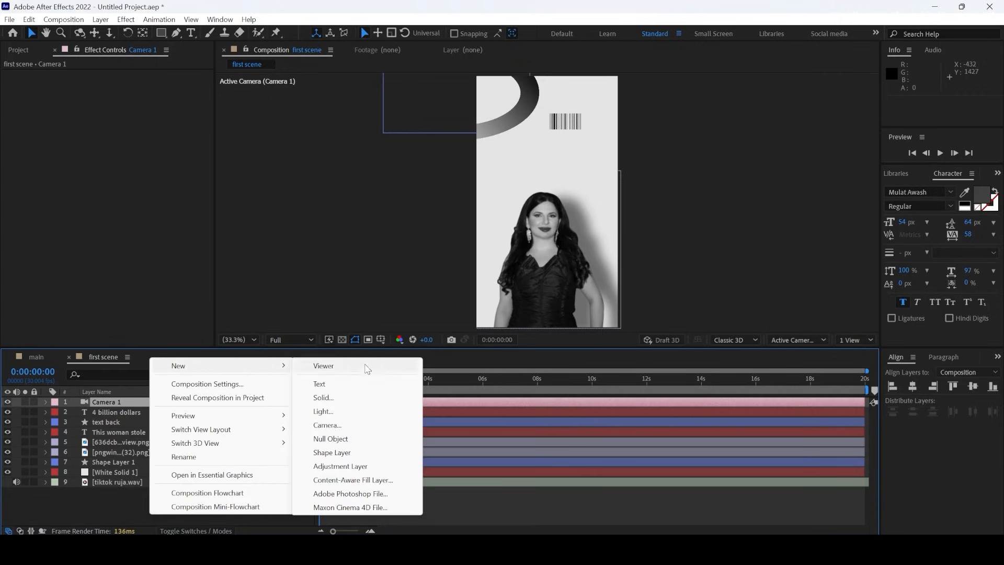
{"action": "left_click", "coordinate": [332, 439]}
{"action": "left_click", "coordinate": [223, 401]}
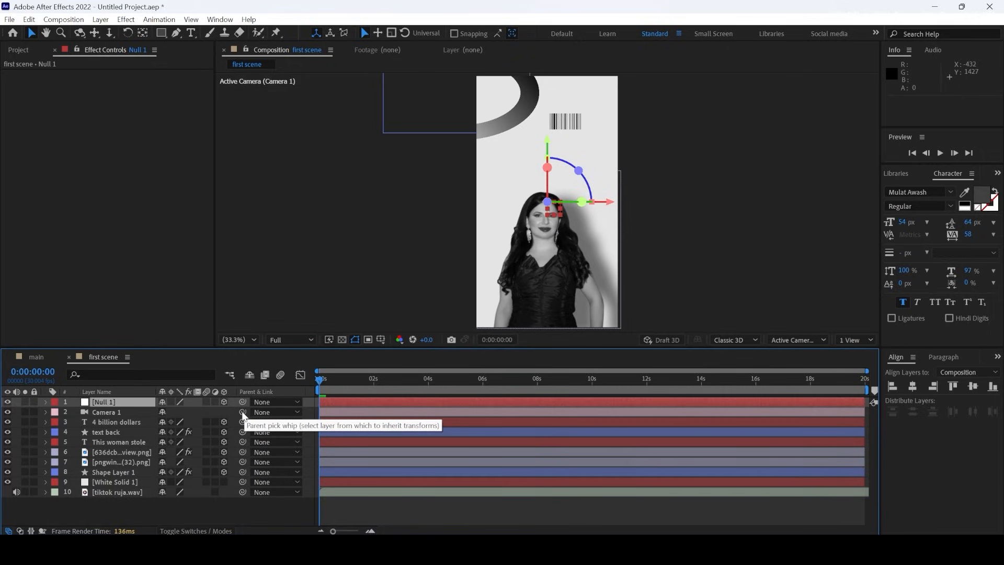
{"action": "left_click_drag", "start_coordinate": [243, 414], "coordinate": [105, 401]}
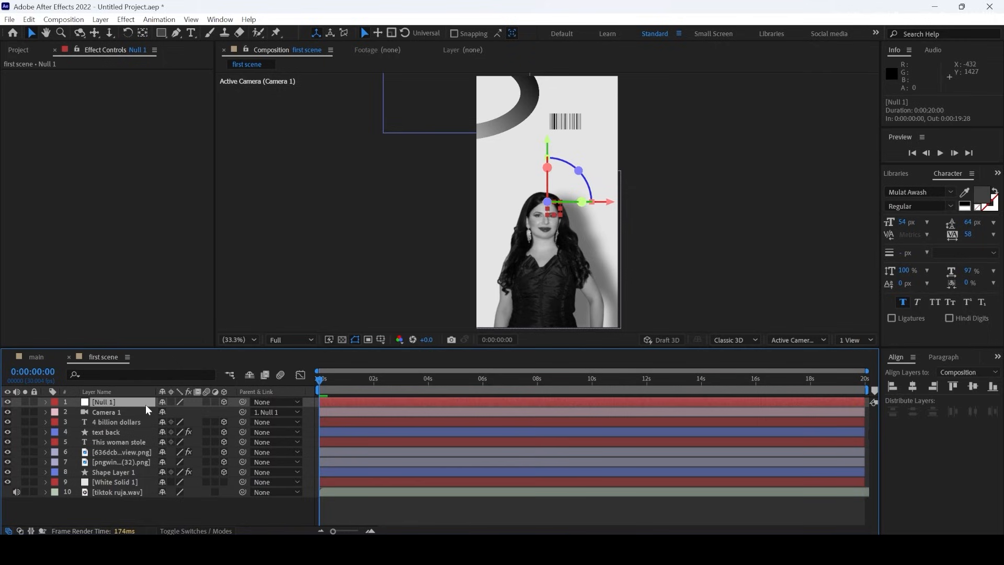
Keyframe the null's Z Rotation at -16° at the start of the scene
{"action": "key", "text": "r"}
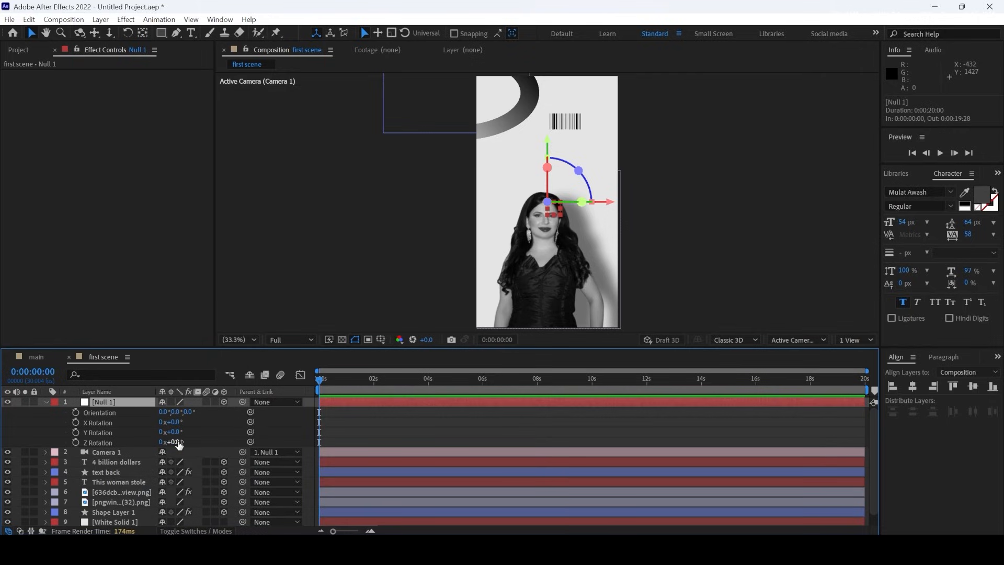
{"action": "left_click_drag", "start_coordinate": [178, 444], "coordinate": [163, 434]}
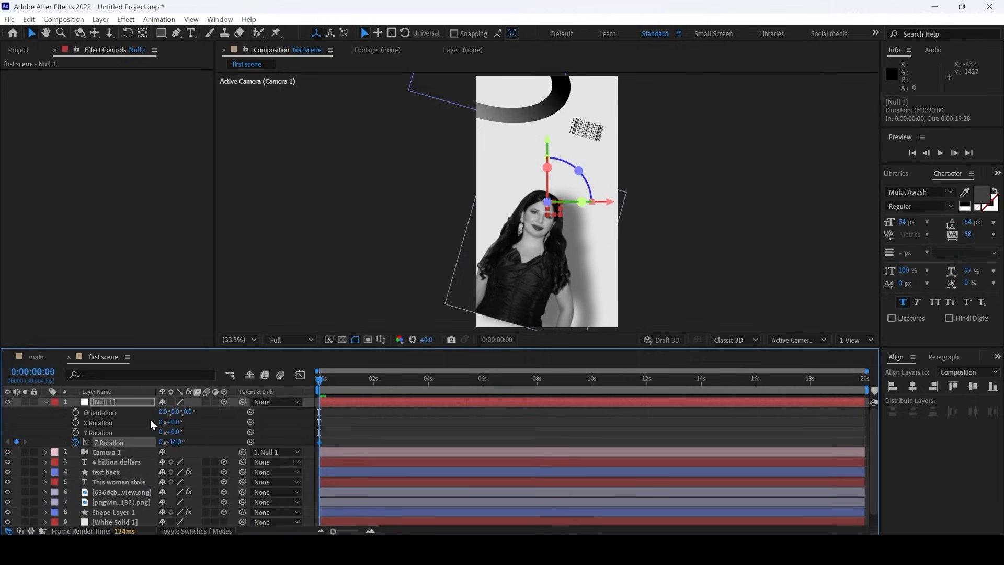
{"action": "left_click", "coordinate": [105, 402]}
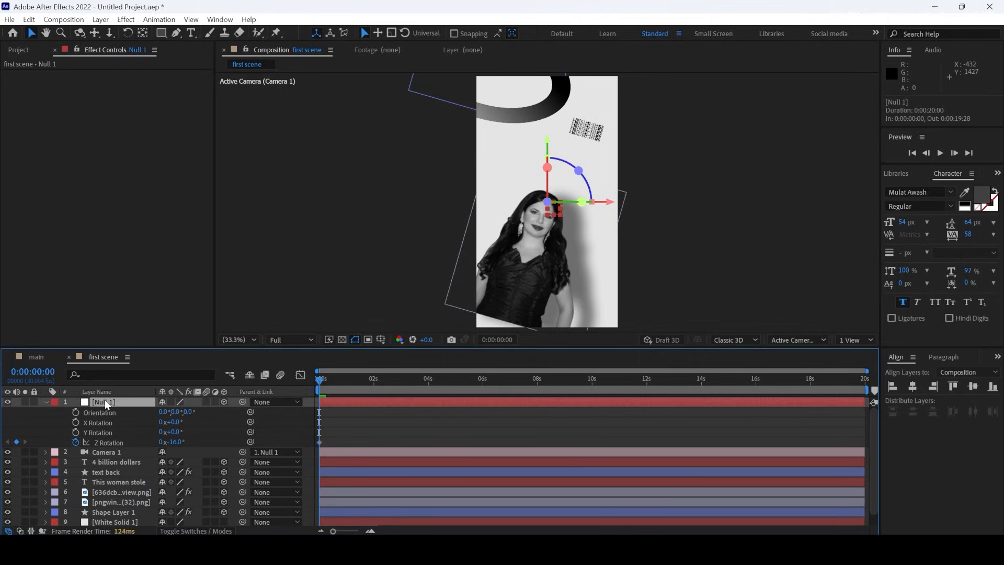
{"action": "key", "text": "s"}
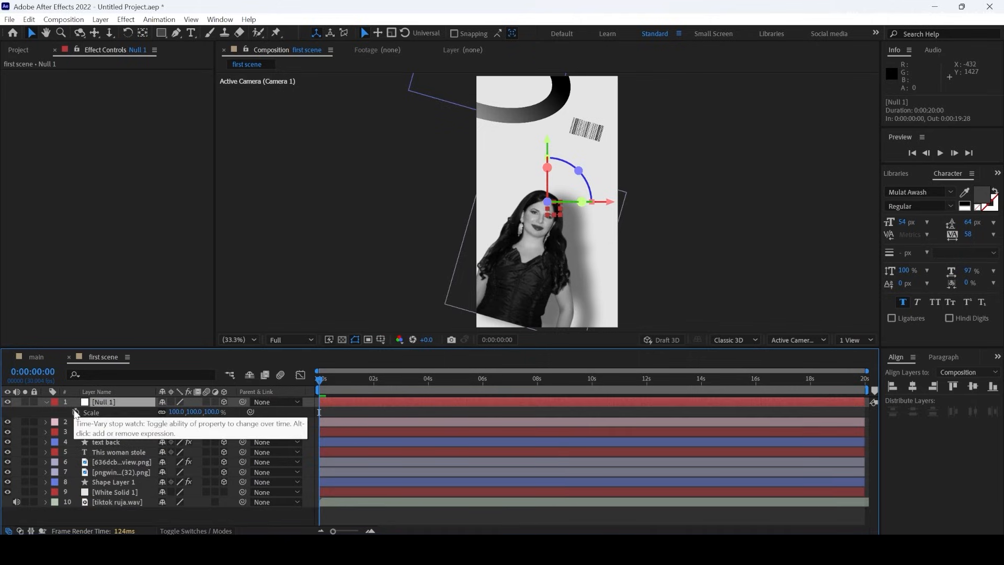
{"action": "left_click", "coordinate": [75, 412]}
{"action": "left_click_drag", "start_coordinate": [193, 413], "coordinate": [181, 412]}
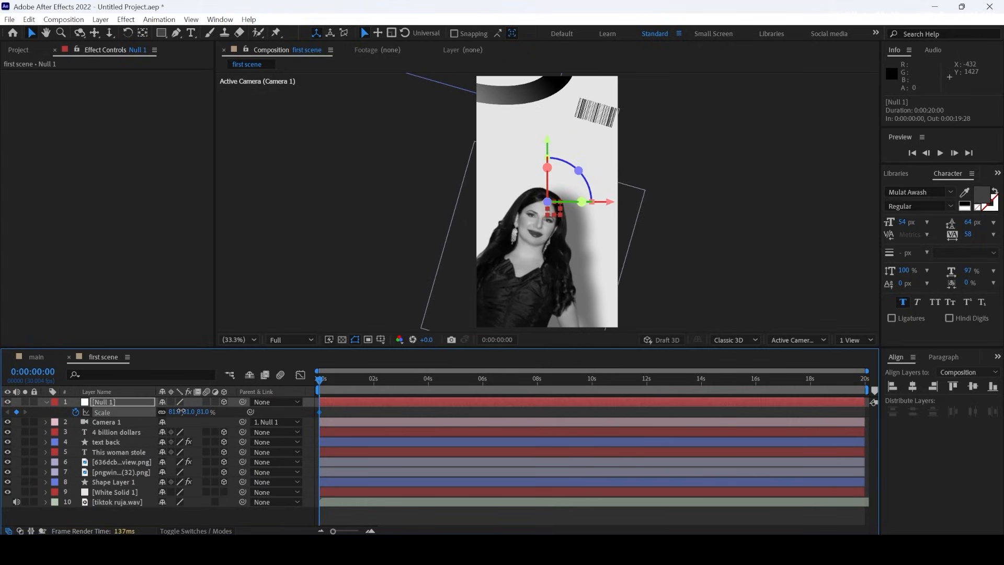
{"action": "key", "text": "ctrl+z"}
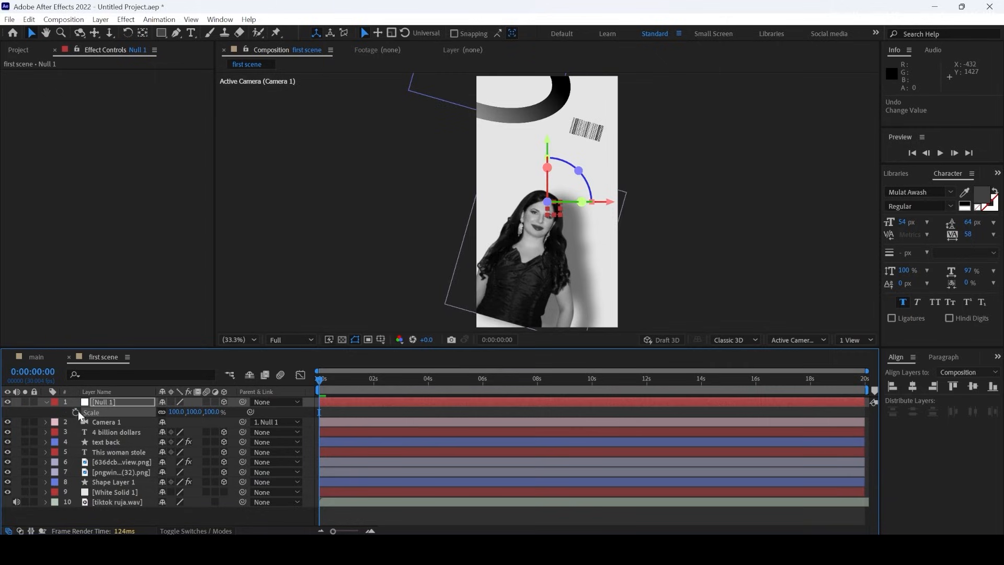
Keyframe the null's Position at the start of the scene with a Z value of 463
{"action": "key", "text": "p"}
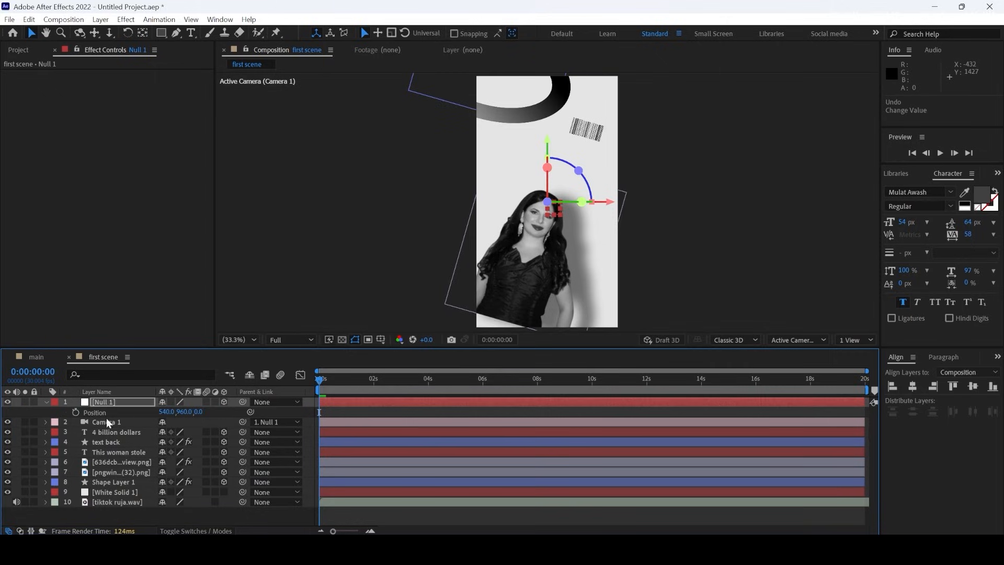
{"action": "left_click", "coordinate": [76, 412]}
{"action": "left_click_drag", "start_coordinate": [201, 413], "coordinate": [439, 382]}
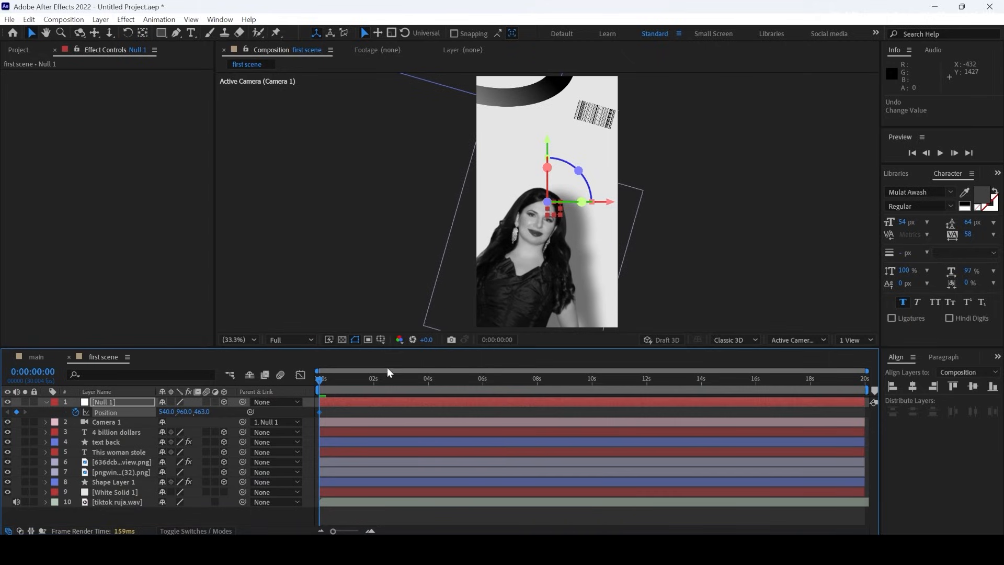
At 0:00:00:12, reset the null's Position to 540, 960, 0 and its Z Rotation to 0° as ending keyframes
{"action": "key", "text": "u"}
{"action": "key", "text": "u"}
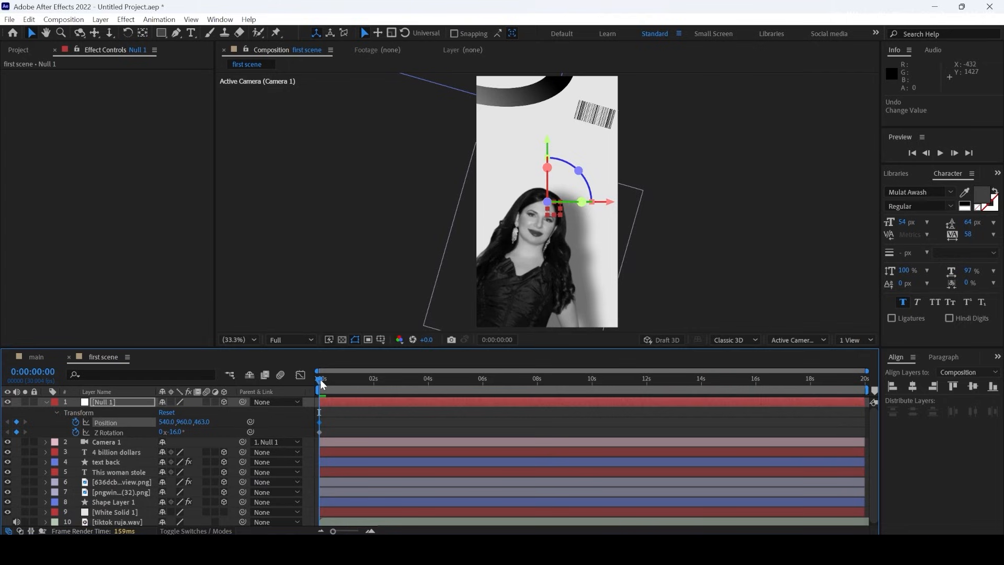
{"action": "left_click_drag", "start_coordinate": [322, 384], "coordinate": [332, 374]}
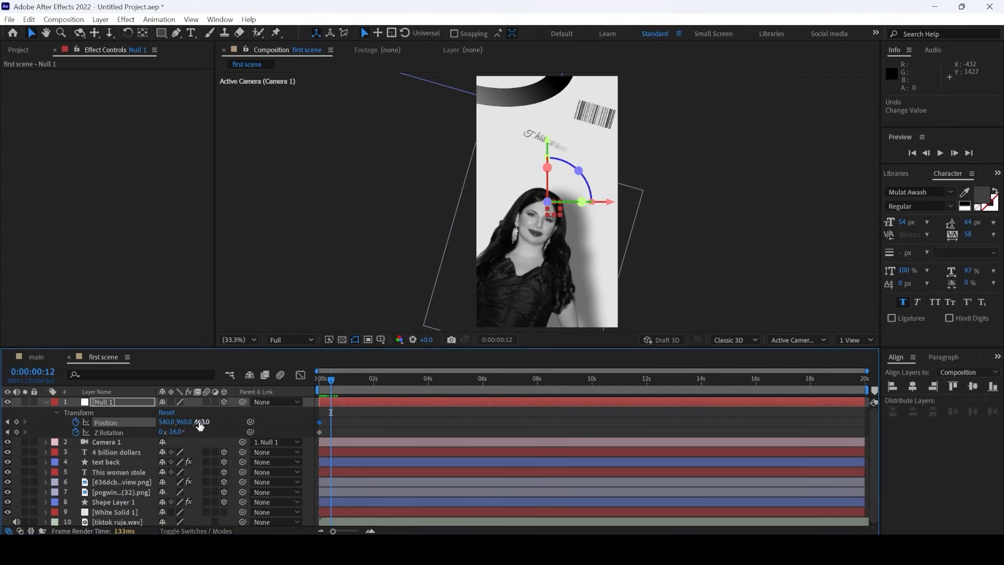
{"action": "right_click", "coordinate": [200, 422]}
{"action": "left_click", "coordinate": [230, 347]}
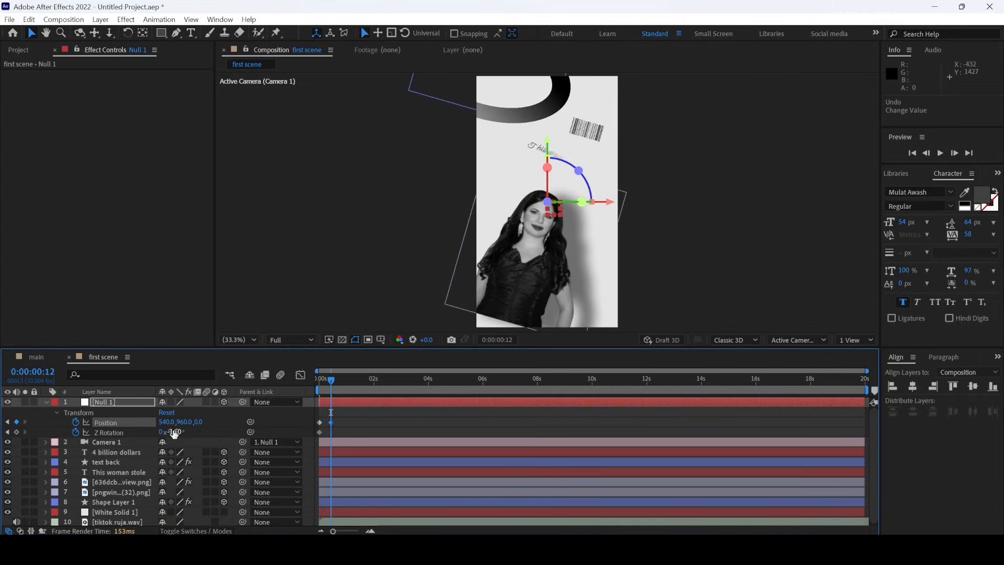
{"action": "right_click", "coordinate": [174, 431]}
{"action": "left_click", "coordinate": [204, 356]}
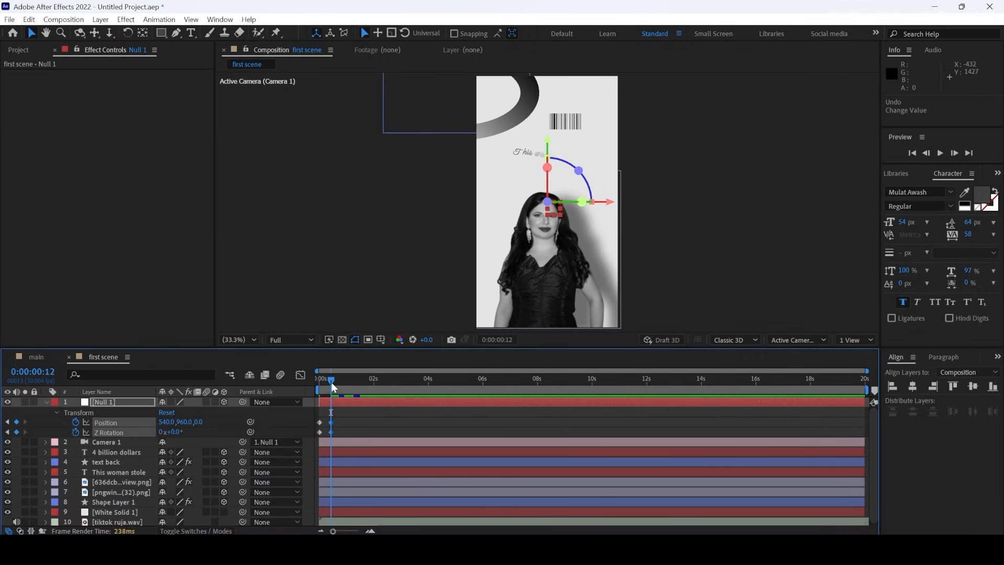
Apply Easy Ease to the null's Position and Z Rotation keyframes
{"action": "left_click_drag", "start_coordinate": [332, 382], "coordinate": [302, 375]}
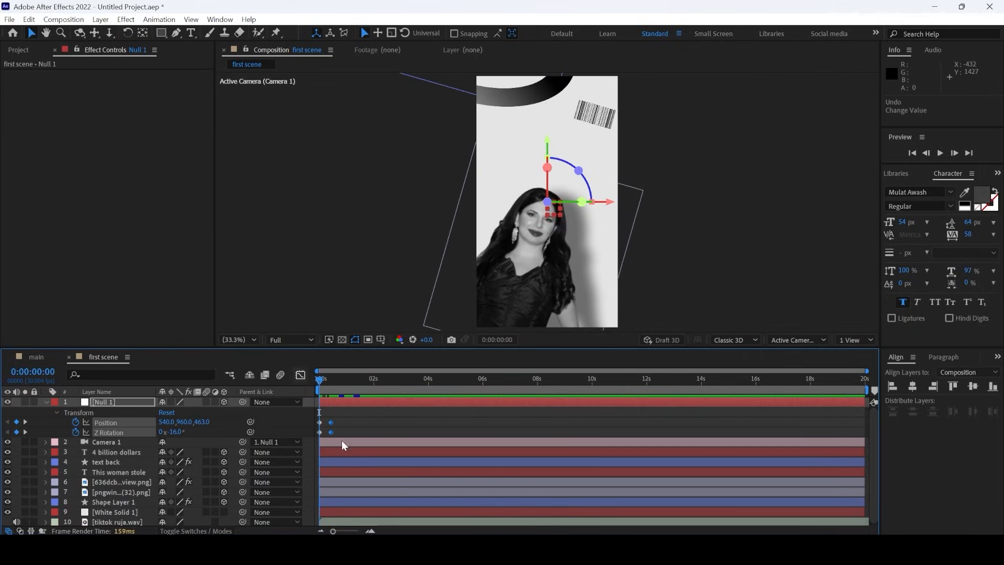
{"action": "right_click", "coordinate": [331, 422]}
{"action": "mouse_move", "coordinate": [398, 414]}
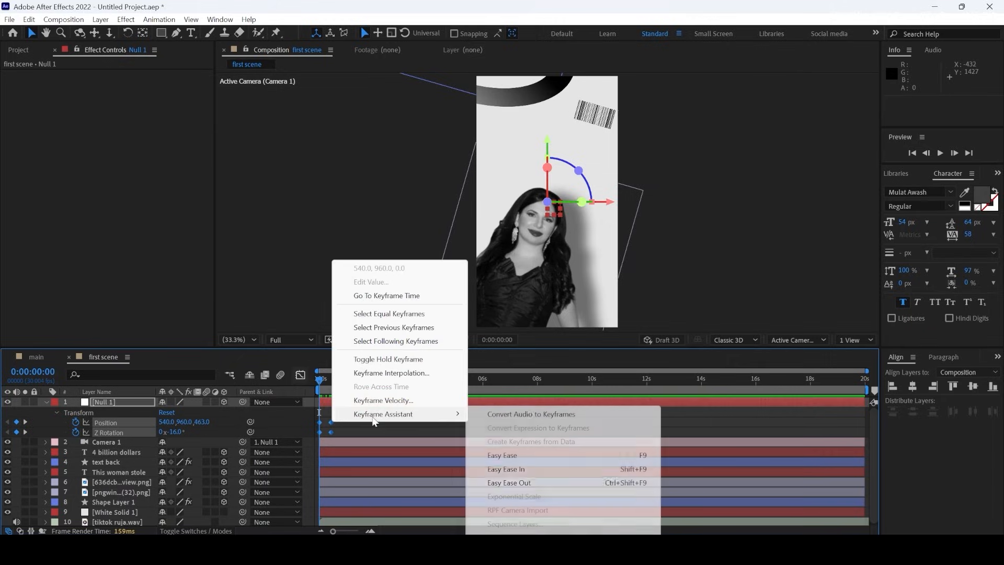
{"action": "left_click", "coordinate": [504, 455]}
Reshape the speed curves of the null's Position and Z Rotation so the ending keyframes have an influence of about 80%
{"action": "left_click", "coordinate": [301, 375]}
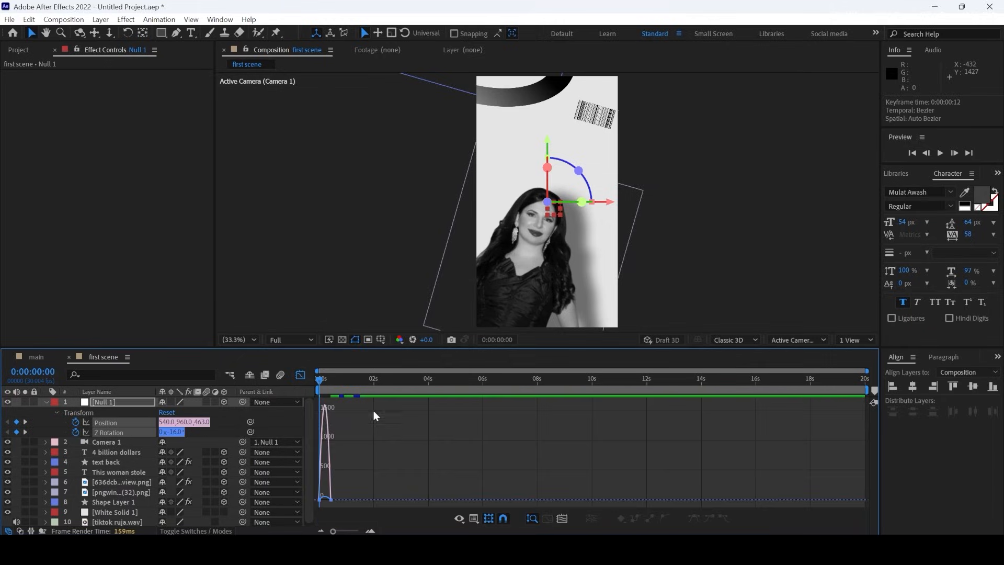
{"action": "left_click_drag", "start_coordinate": [354, 502], "coordinate": [362, 531]}
{"action": "left_click_drag", "start_coordinate": [372, 495], "coordinate": [356, 495]}
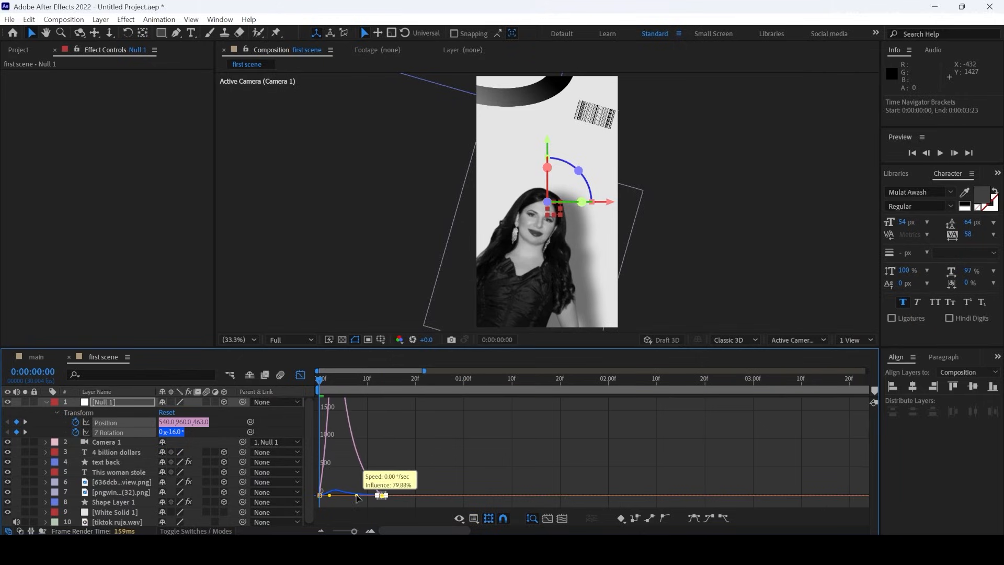
{"action": "left_click", "coordinate": [300, 375]}
Move the null's ending keyframes to 0:00:00:20 and set its starting Z position to 663, previewing the camera move
{"action": "key", "text": "space"}
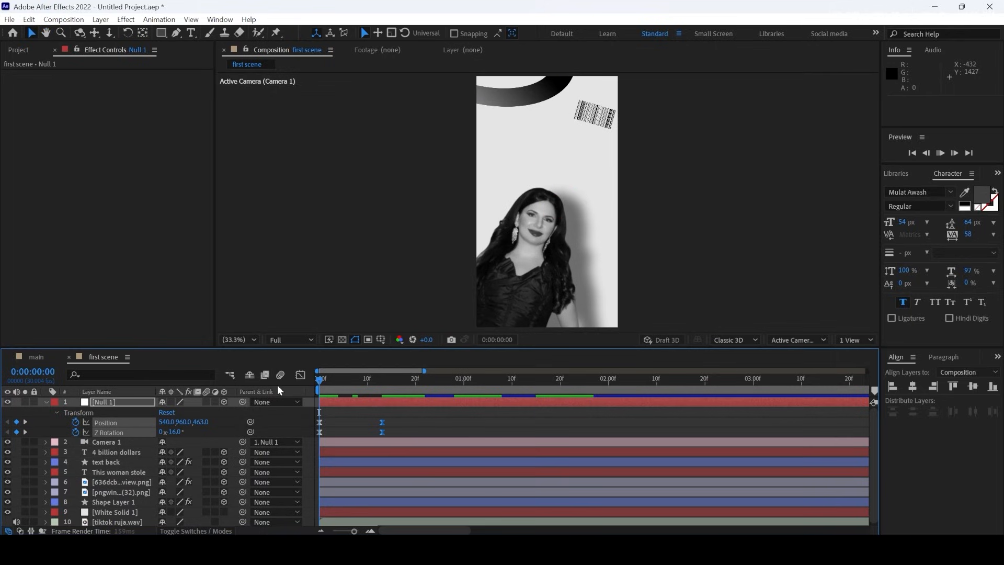
{"action": "key", "text": "space"}
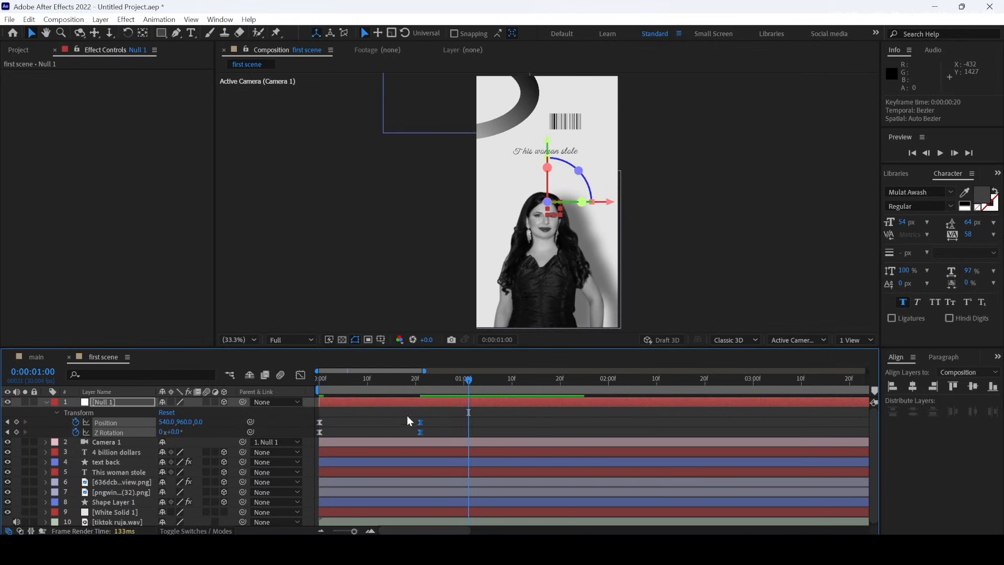
{"action": "key", "text": "space"}
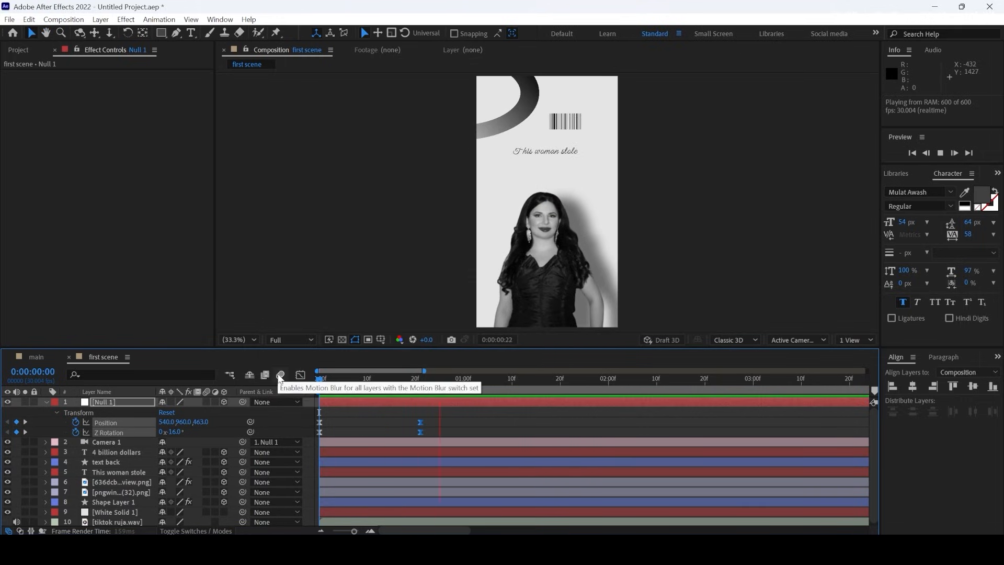
{"action": "key", "text": "space"}
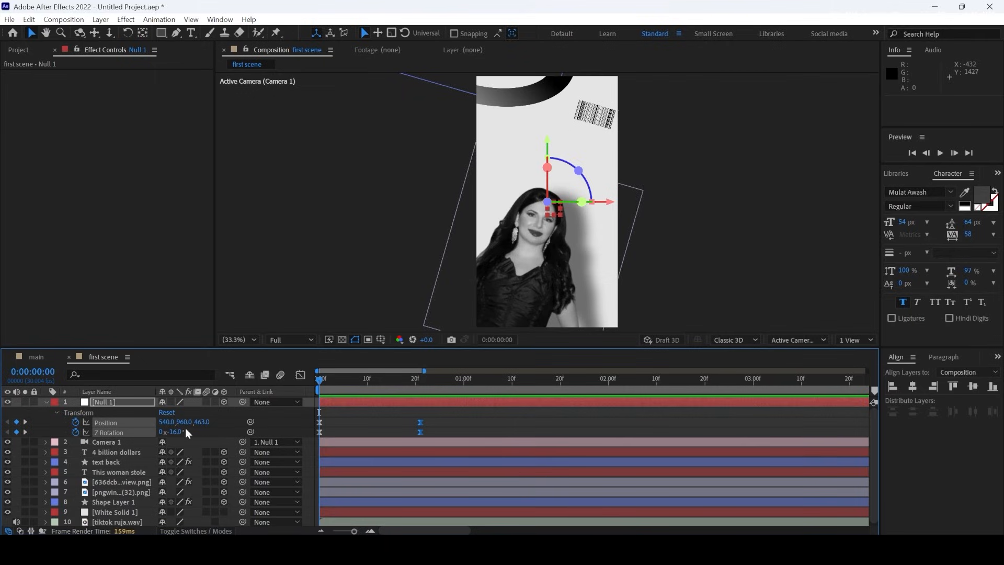
{"action": "left_click_drag", "start_coordinate": [202, 421], "coordinate": [309, 411]}
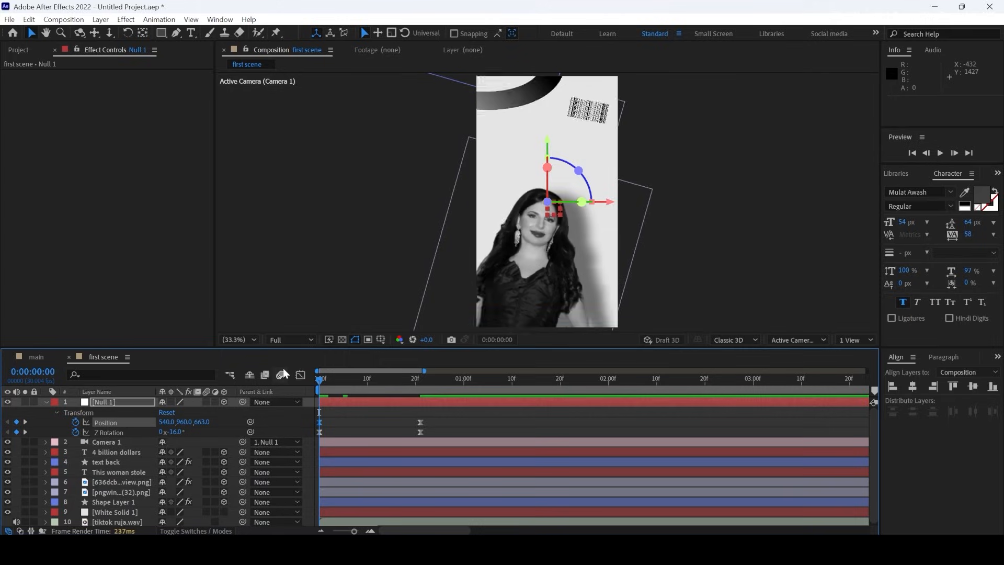
{"action": "key", "text": "space"}
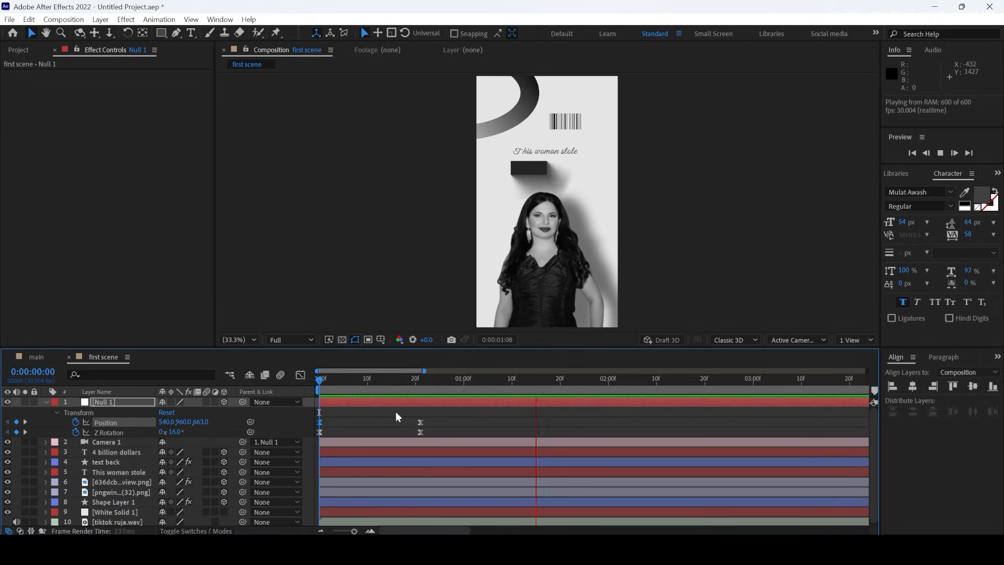
{"action": "key", "text": "space"}
Delay the null's ending Position and Z Rotation keyframes to just past the one-second mark and preview from the start
{"action": "left_click_drag", "start_coordinate": [437, 434], "coordinate": [483, 422]}
{"action": "left_click", "coordinate": [355, 380]}
{"action": "key", "text": "space"}
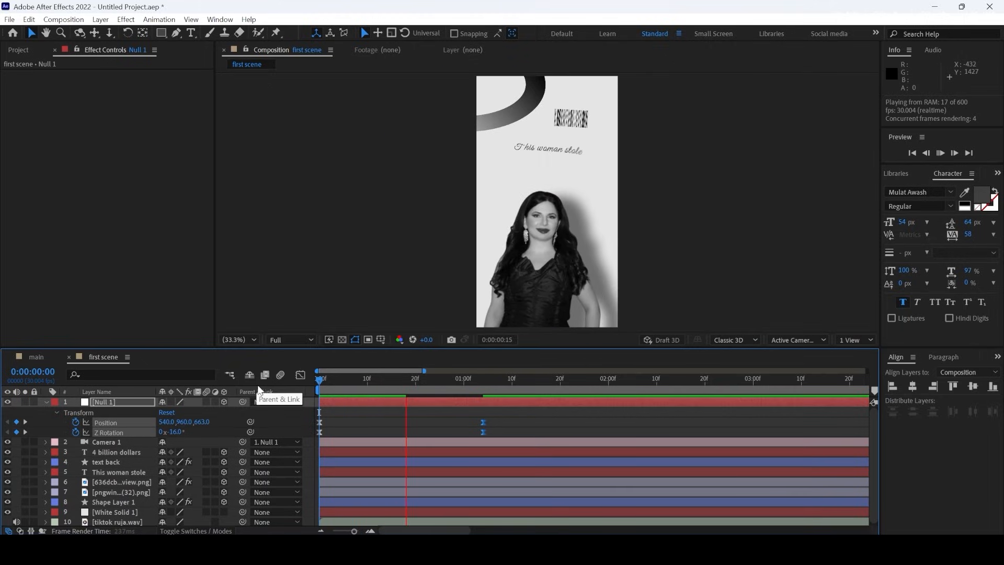
{"action": "left_click_drag", "start_coordinate": [369, 379], "coordinate": [274, 381]}
{"action": "key", "text": "space"}
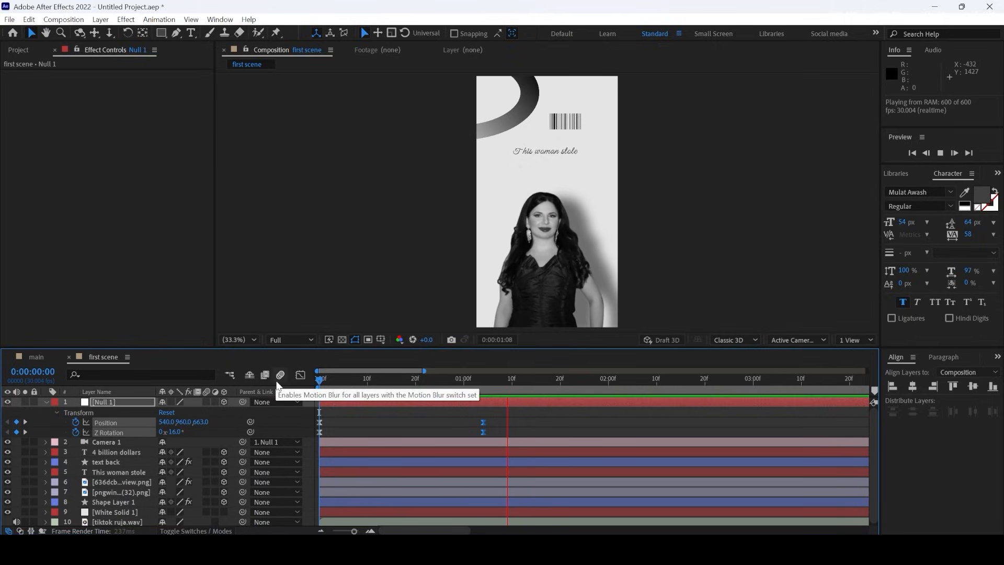
Enable motion blur for the composition, the null and the six 3D layers, then preview the scene from the start
{"action": "left_click", "coordinate": [280, 376]}
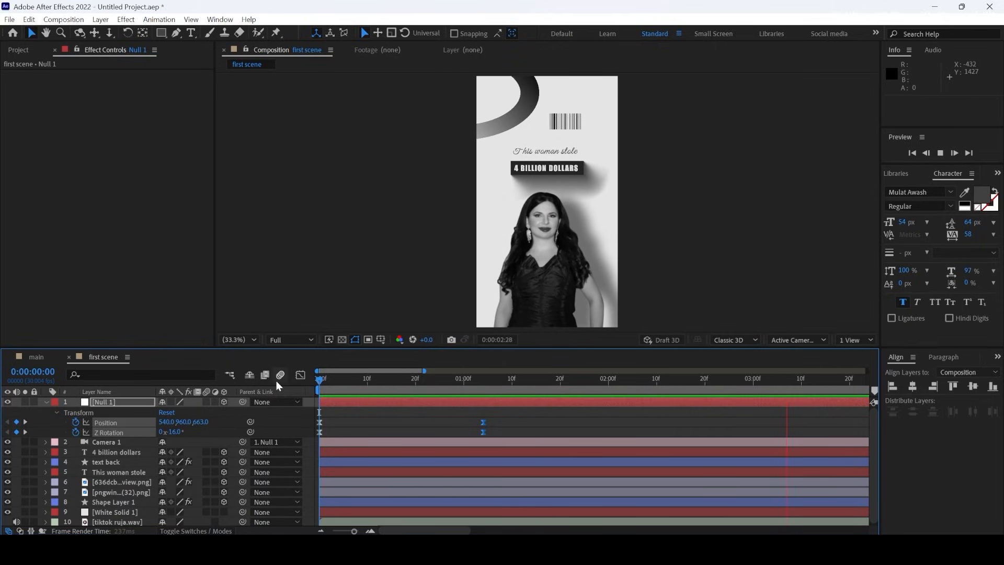
{"action": "key", "text": "space"}
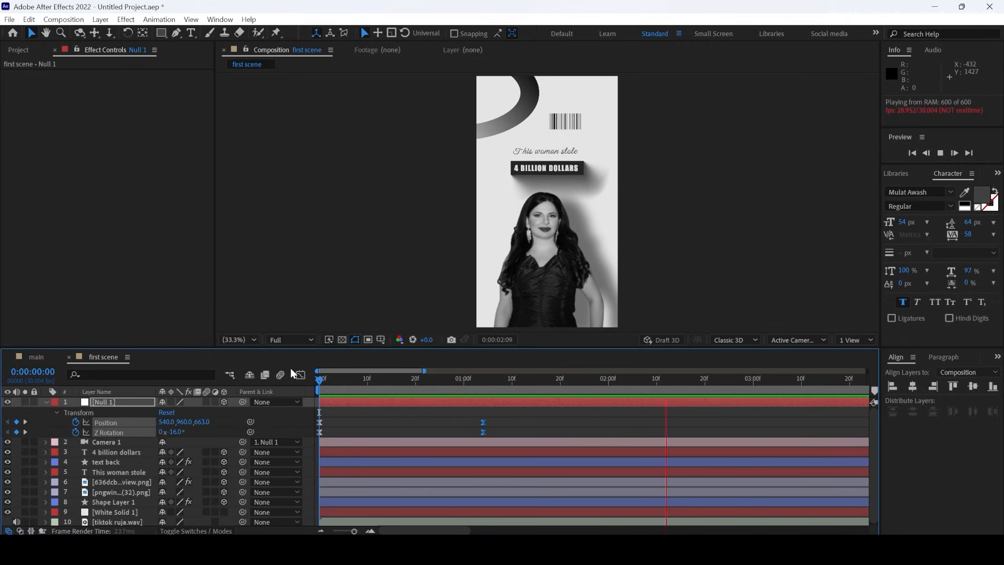
{"action": "key", "text": "space"}
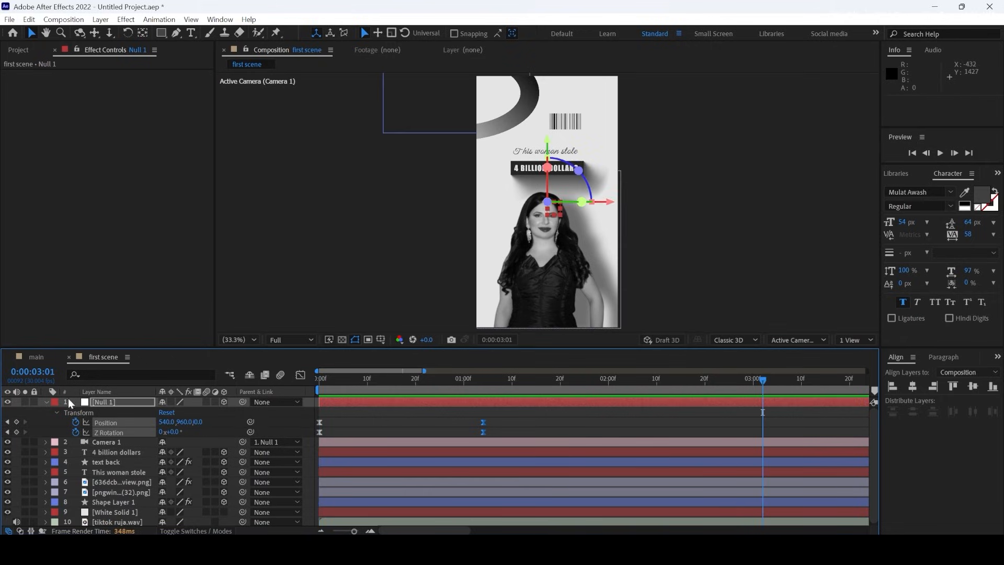
{"action": "left_click", "coordinate": [46, 401]}
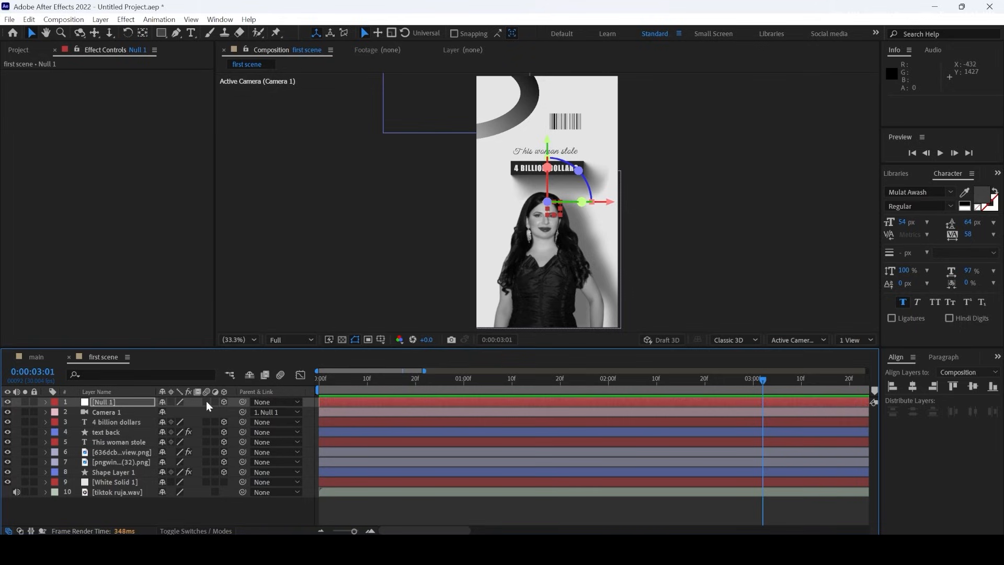
{"action": "left_click_drag", "start_coordinate": [206, 400], "coordinate": [207, 450]}
{"action": "left_click", "coordinate": [320, 379]}
{"action": "key", "text": "space"}
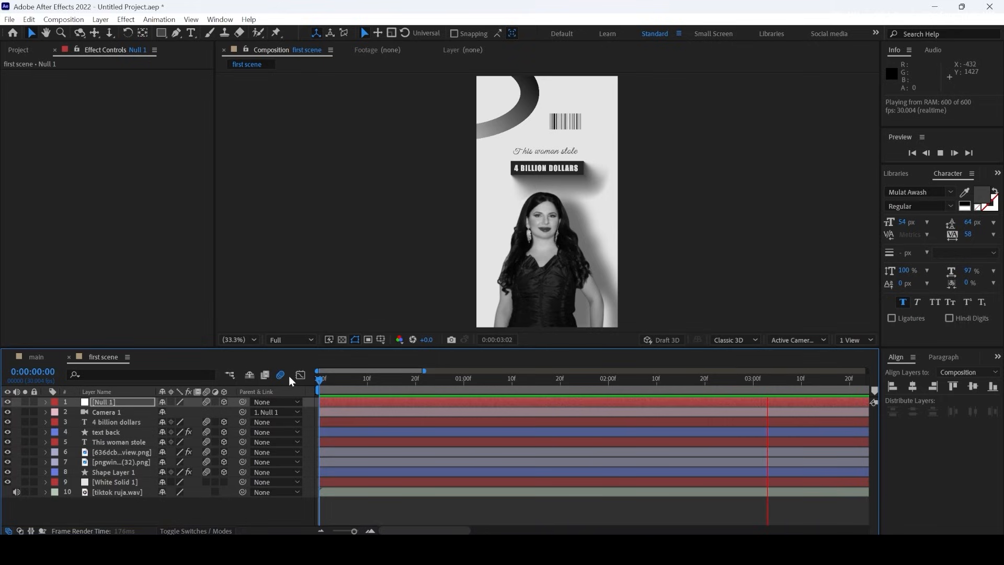
Stop the preview and create a 1080 x 1920 composition named second scene with a 20-second duration
{"action": "key", "text": "space"}
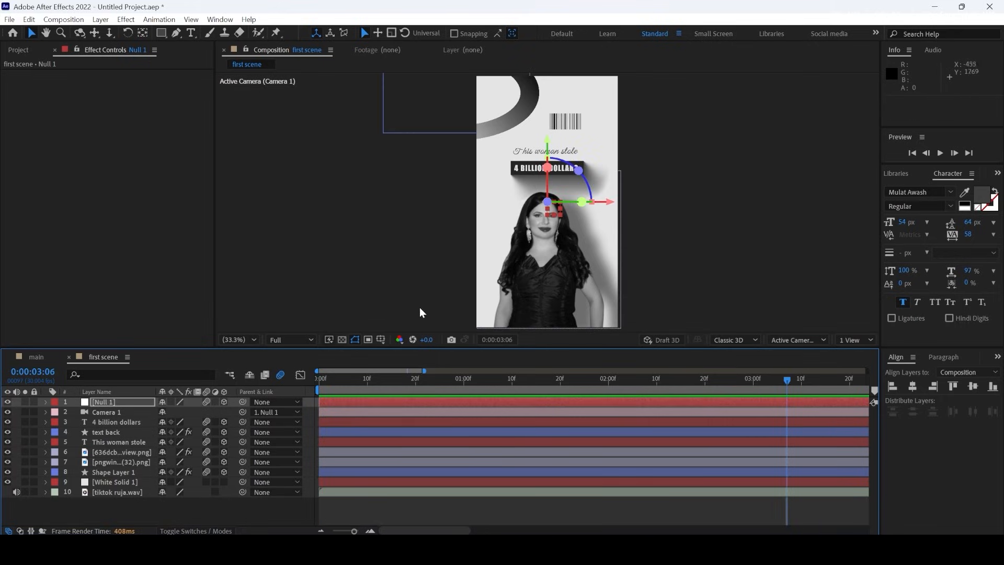
{"action": "left_click_drag", "start_coordinate": [344, 385], "coordinate": [585, 382]}
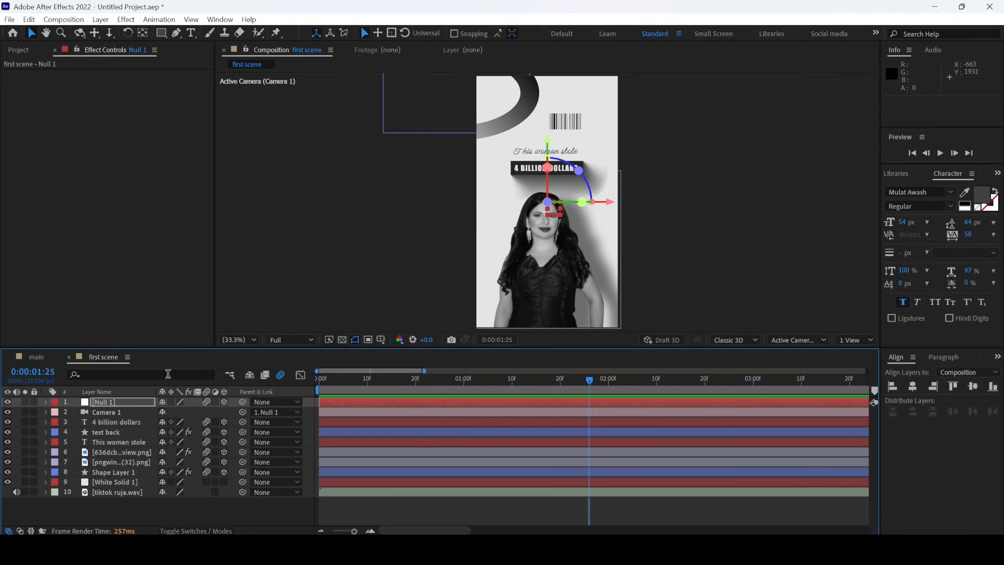
{"action": "left_click", "coordinate": [17, 50]}
{"action": "right_click", "coordinate": [62, 285]}
{"action": "left_click", "coordinate": [125, 293]}
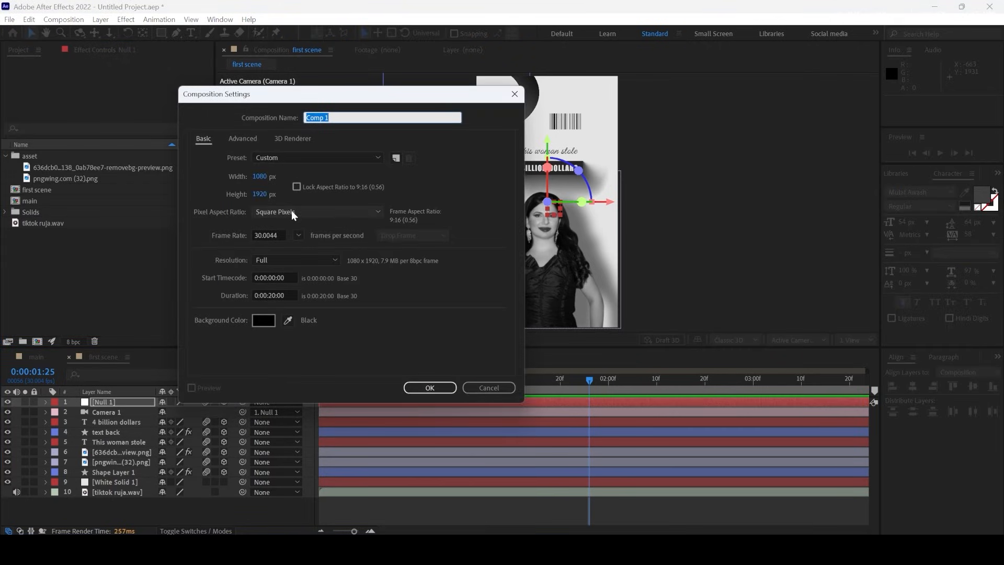
{"action": "type", "text": "second scene"}
{"action": "key", "text": "Return"}
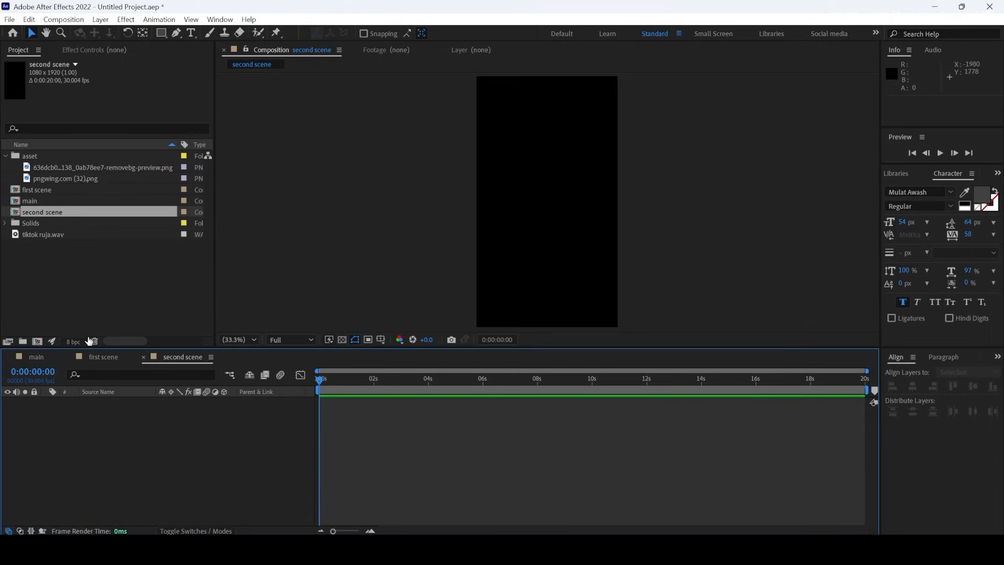
Add a light grey 1080 x 1920 solid as the background of the second scene
{"action": "right_click", "coordinate": [150, 426]}
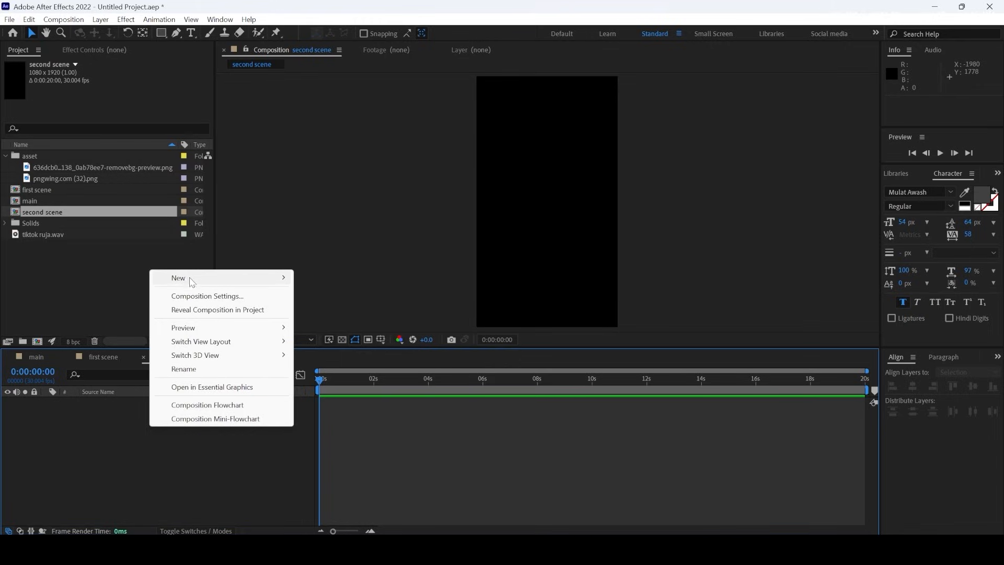
{"action": "left_click", "coordinate": [128, 431]}
{"action": "right_click", "coordinate": [129, 429]}
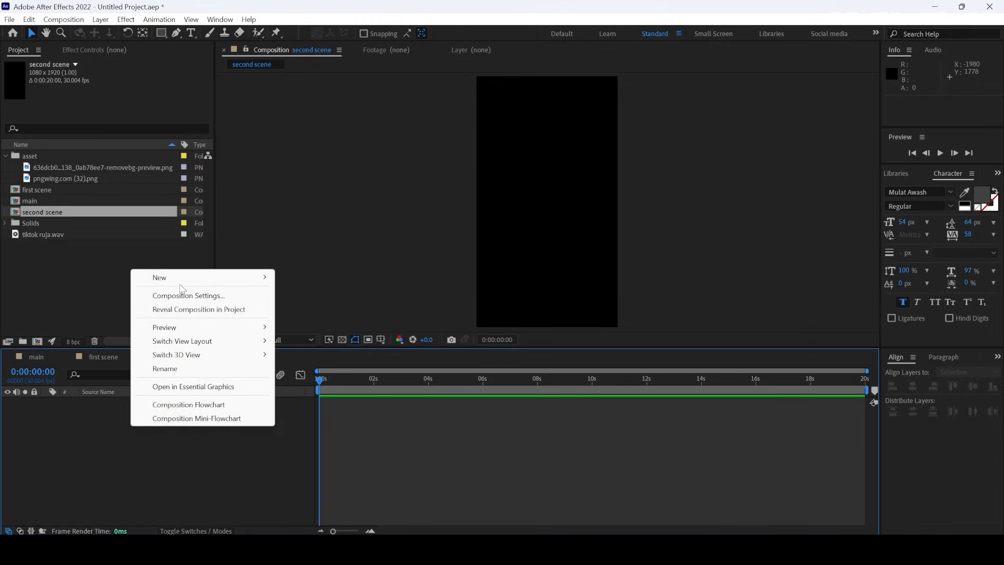
{"action": "mouse_move", "coordinate": [251, 277]}
{"action": "left_click", "coordinate": [348, 307]}
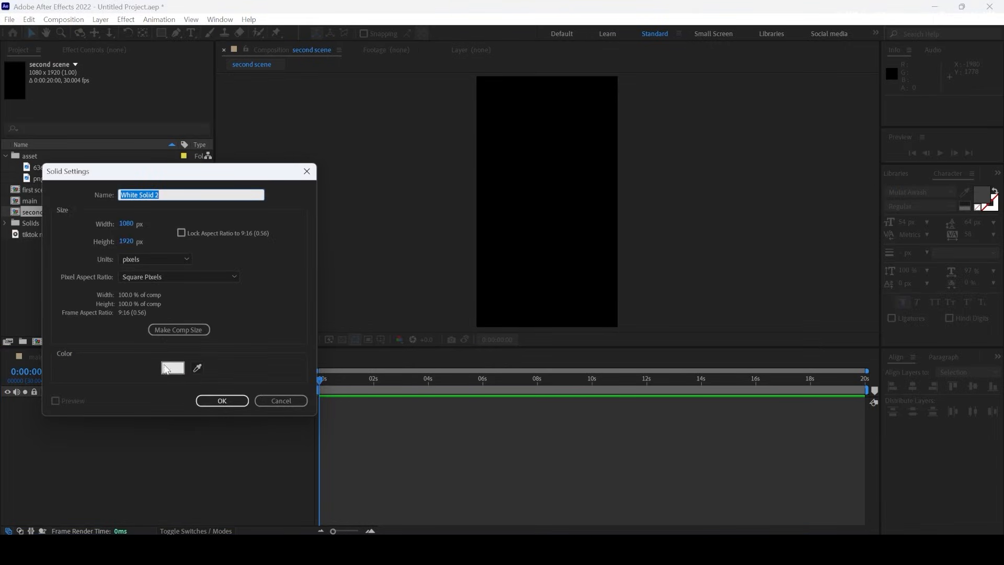
{"action": "left_click", "coordinate": [224, 406]}
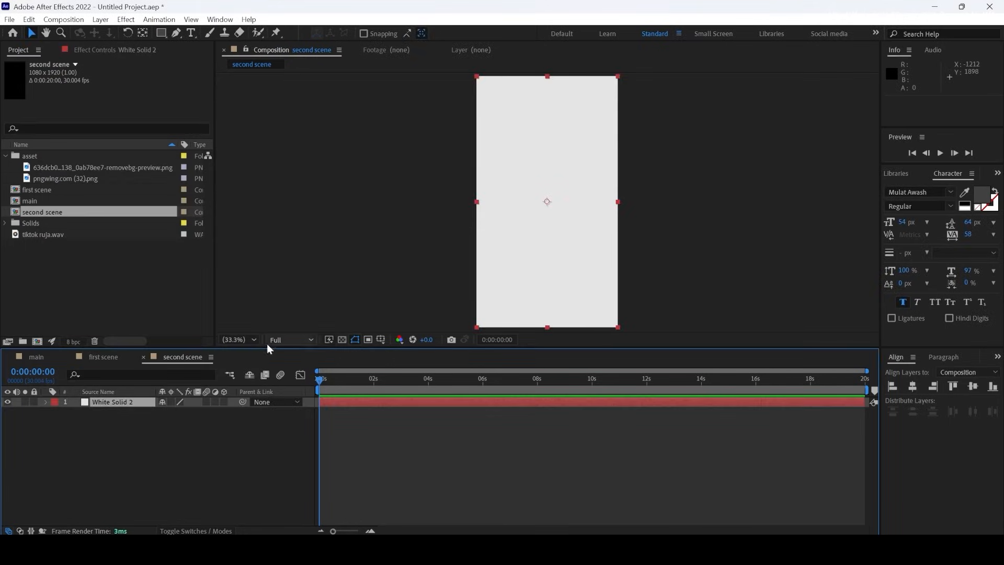
{"action": "left_click", "coordinate": [152, 457]}
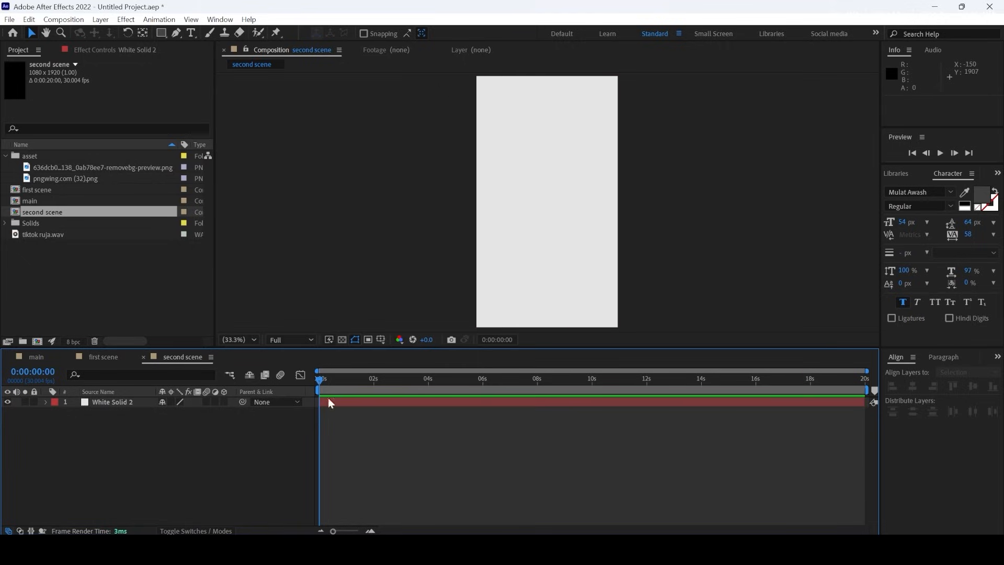
Add an empty shape layer above the background and give its contents a Polystar path
{"action": "right_click", "coordinate": [126, 445]}
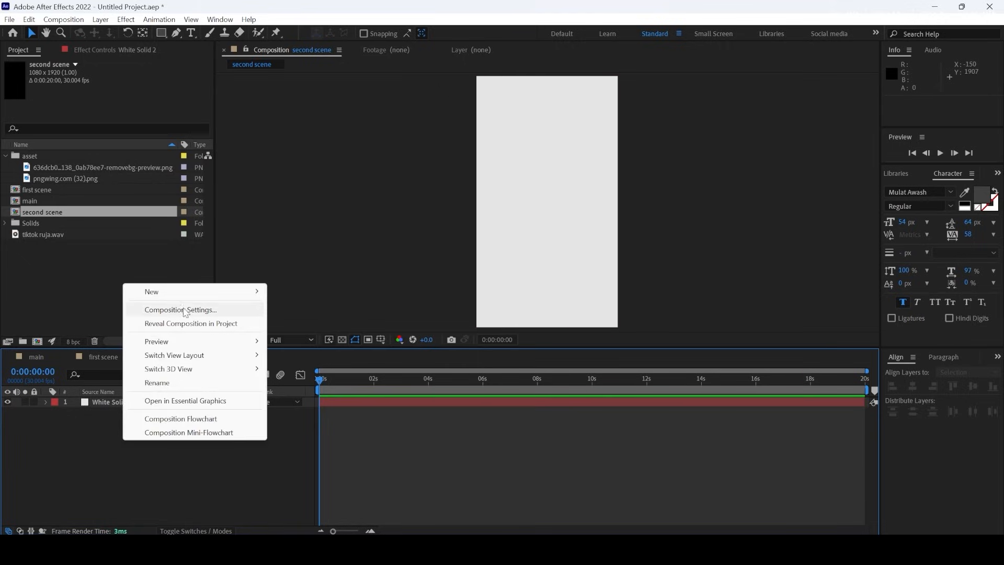
{"action": "mouse_move", "coordinate": [187, 293]}
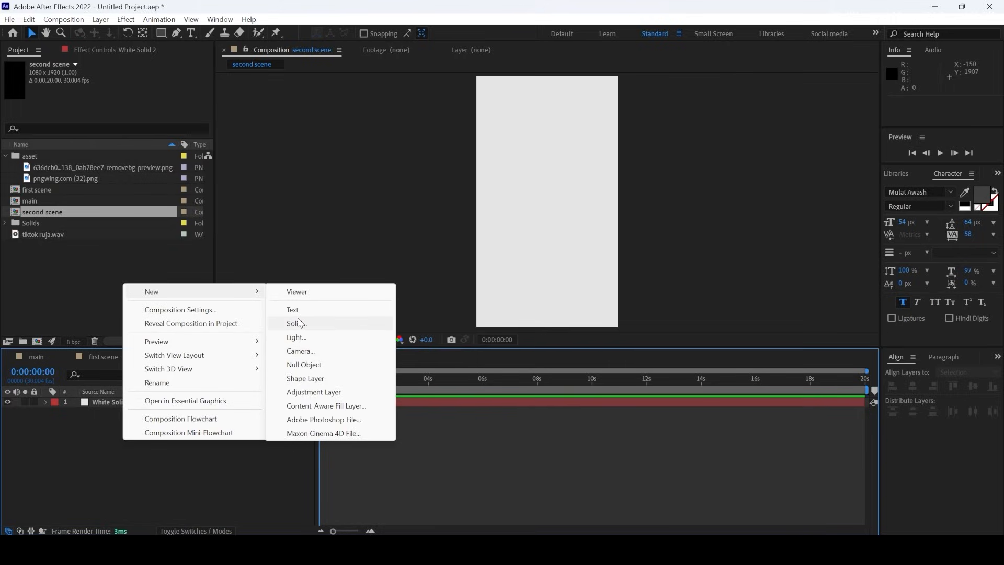
{"action": "left_click", "coordinate": [308, 379]}
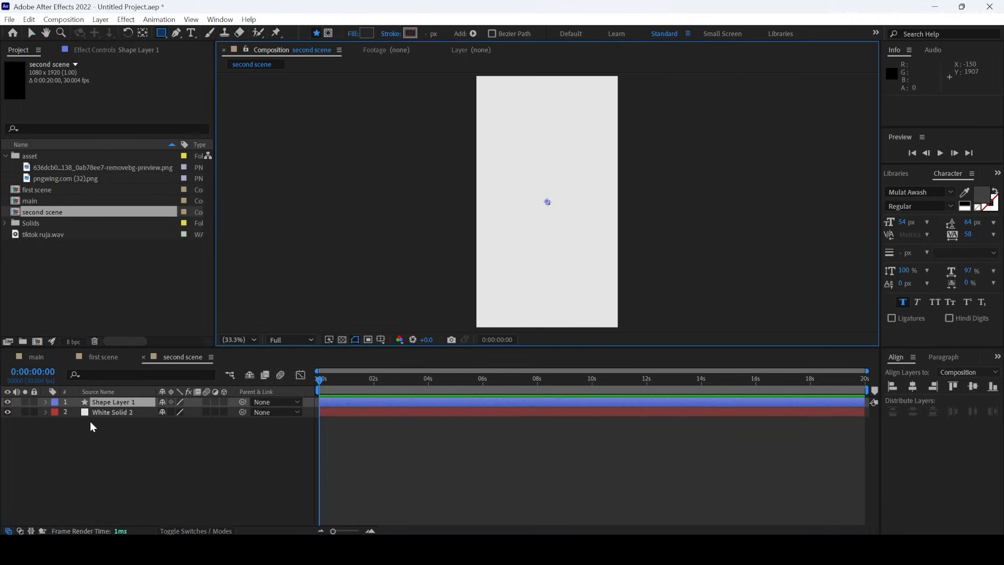
{"action": "left_click", "coordinate": [46, 402]}
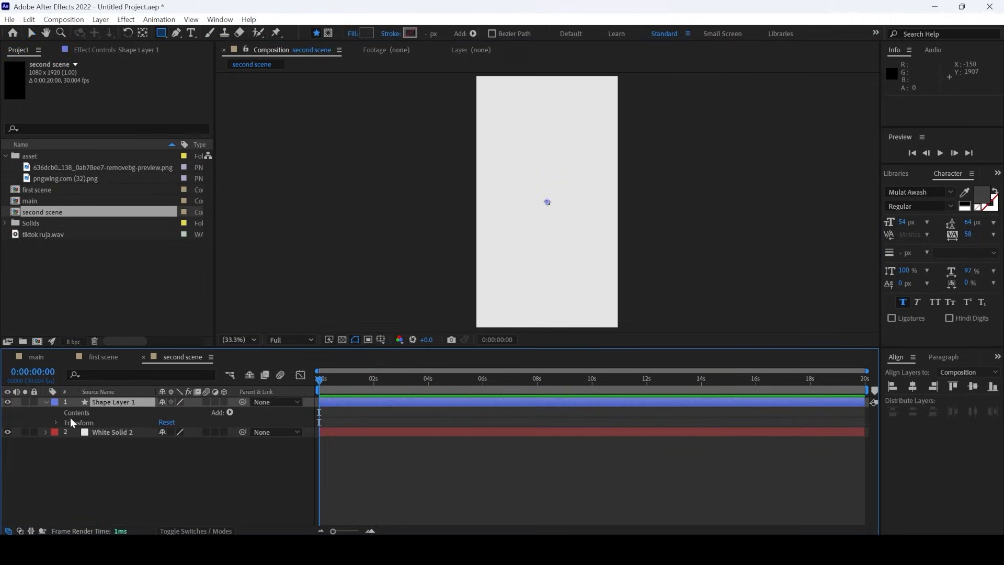
{"action": "left_click", "coordinate": [230, 413]}
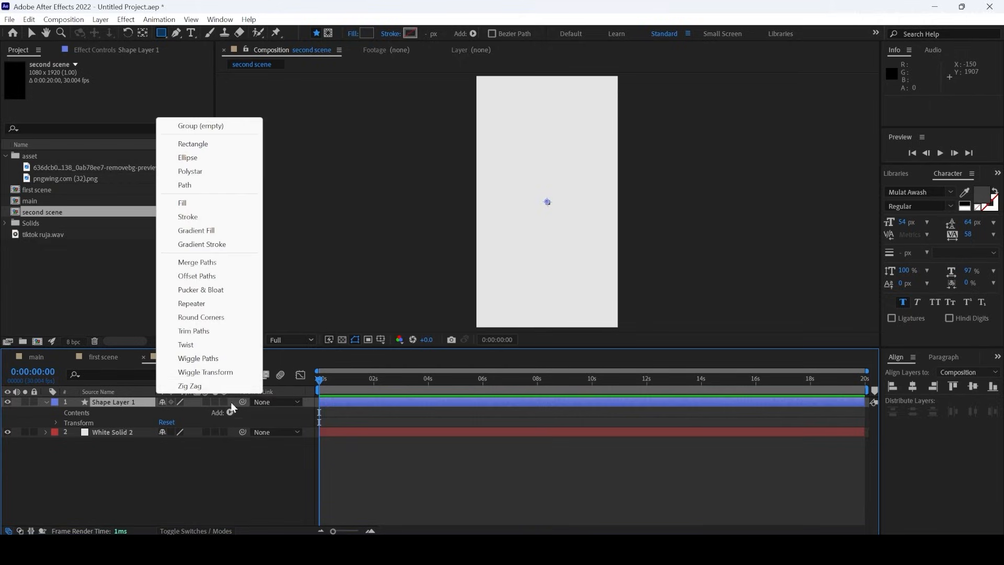
{"action": "left_click", "coordinate": [191, 172]}
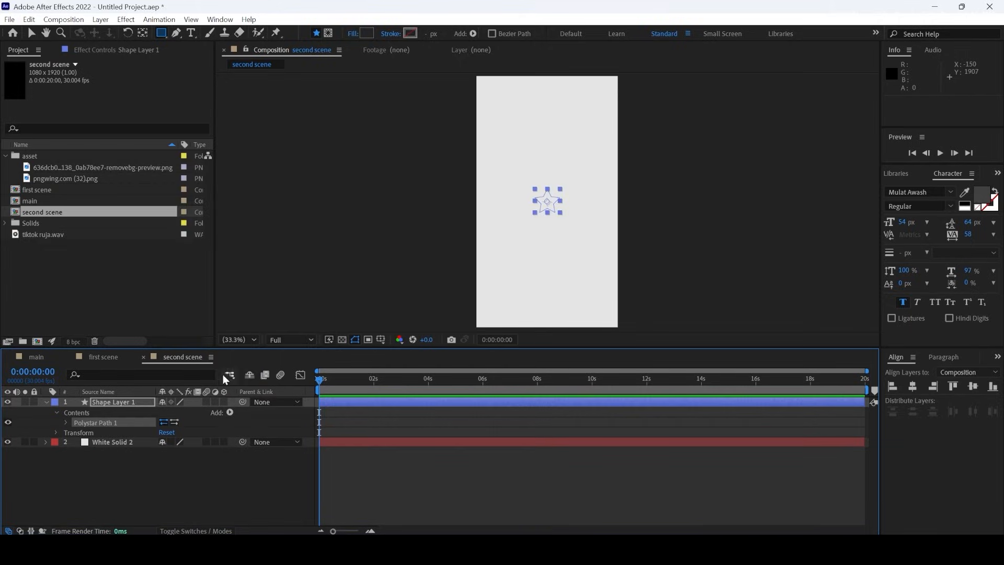
Add a fill to the star and set its color to dark grey 2E2E2E
{"action": "left_click", "coordinate": [229, 411]}
{"action": "left_click", "coordinate": [189, 200]}
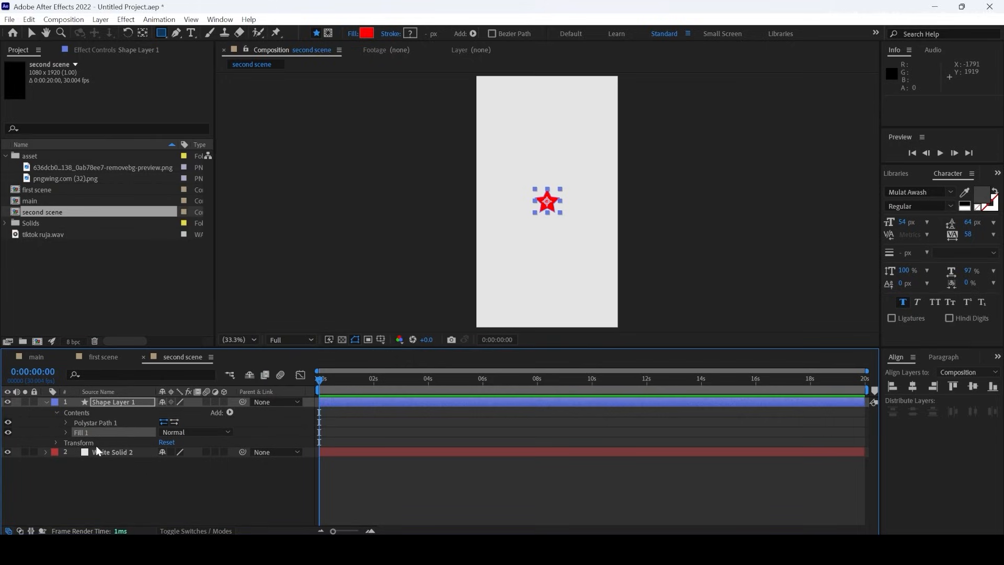
{"action": "left_click", "coordinate": [366, 33]}
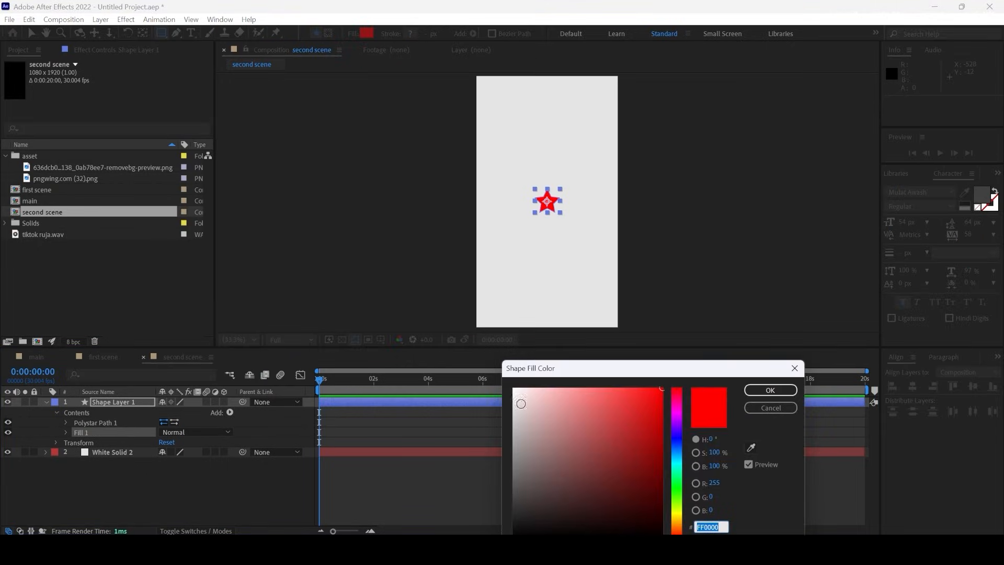
{"action": "left_click_drag", "start_coordinate": [538, 430], "coordinate": [501, 511]}
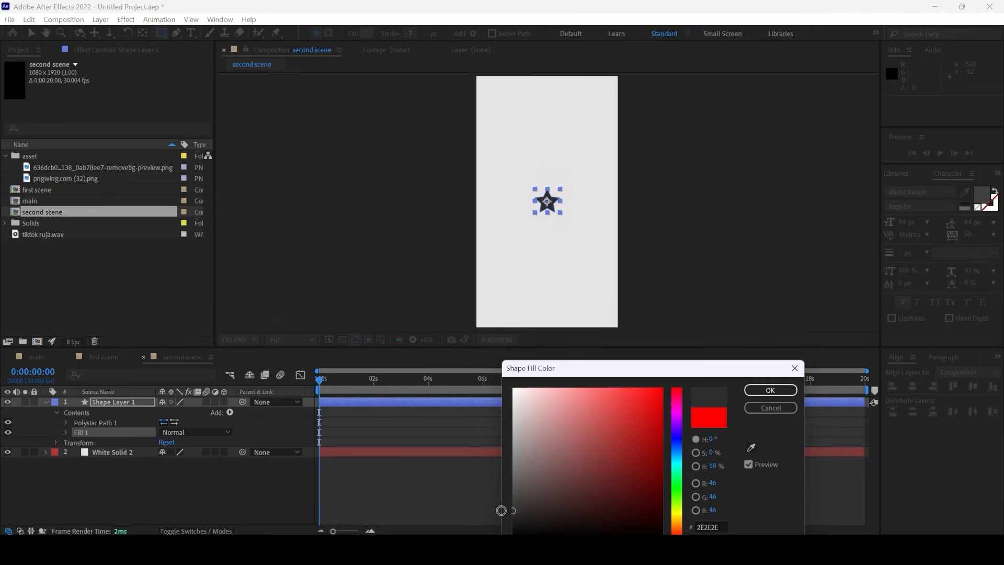
{"action": "left_click", "coordinate": [770, 390]}
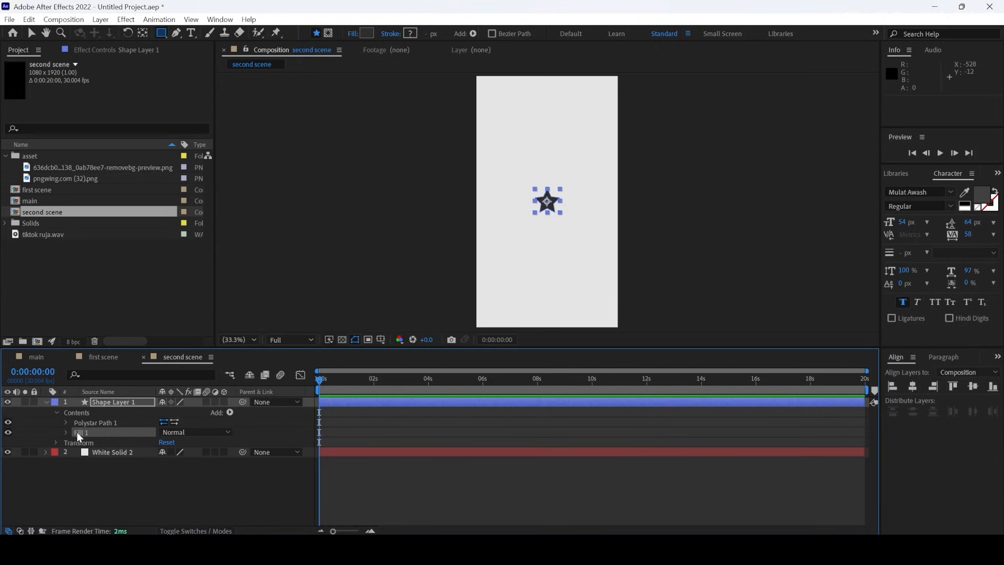
Set the star's Inner Radius to 19 and Outer Radius to 383, keeping 5 points
{"action": "left_click", "coordinate": [66, 423]}
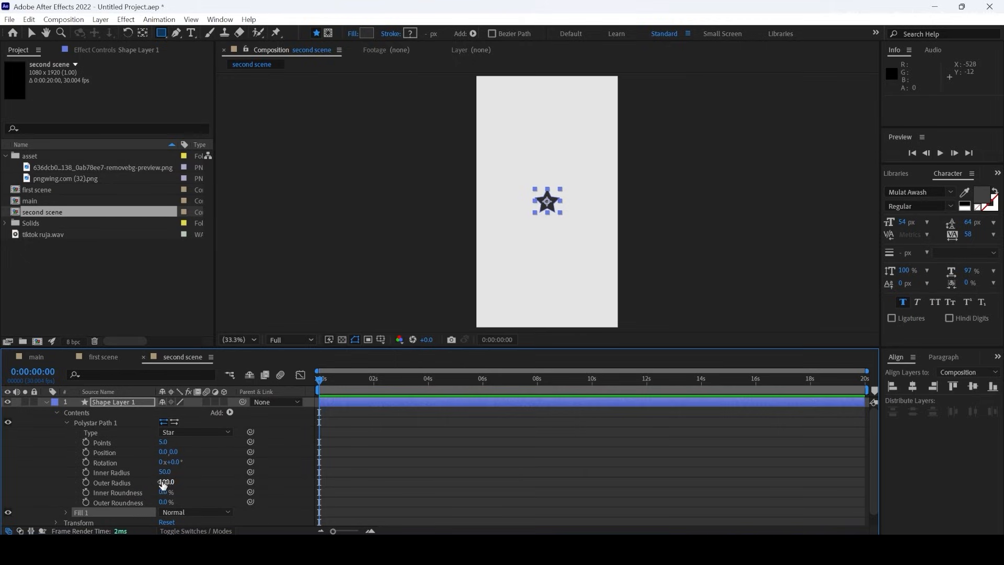
{"action": "left_click_drag", "start_coordinate": [165, 476], "coordinate": [137, 464]}
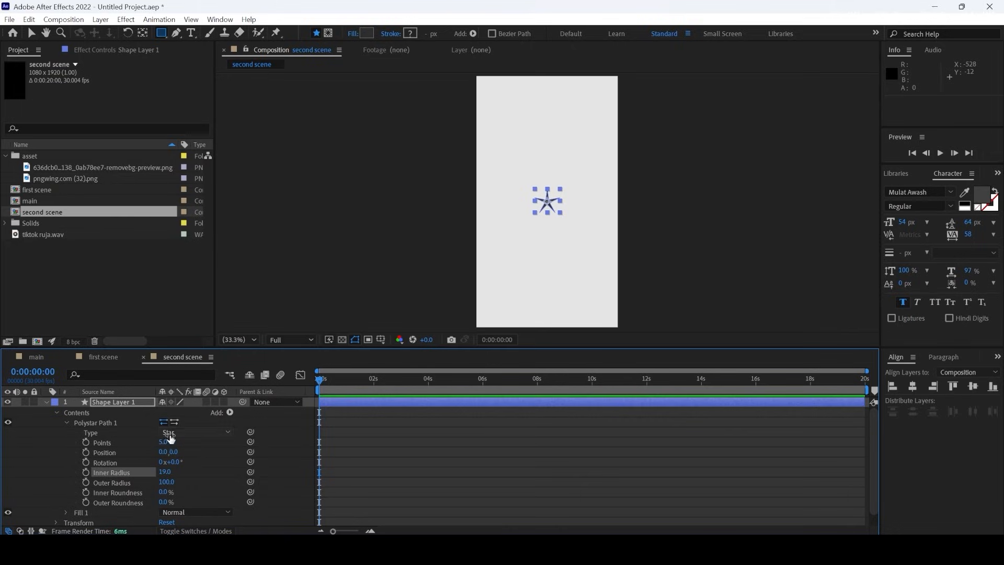
{"action": "left_click_drag", "start_coordinate": [164, 442], "coordinate": [174, 441]}
{"action": "key", "text": "ctrl+z"}
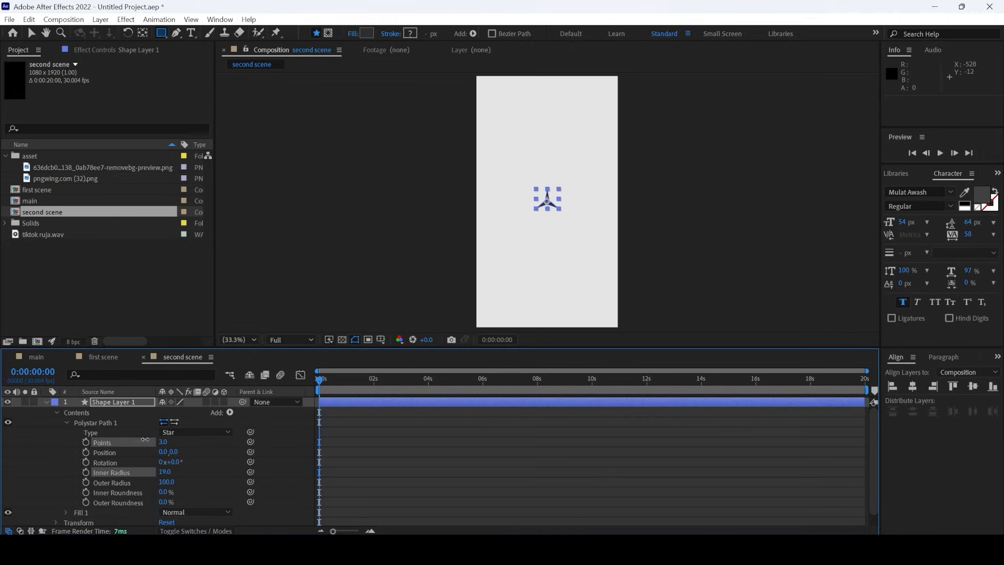
{"action": "left_click_drag", "start_coordinate": [164, 482], "coordinate": [298, 471]}
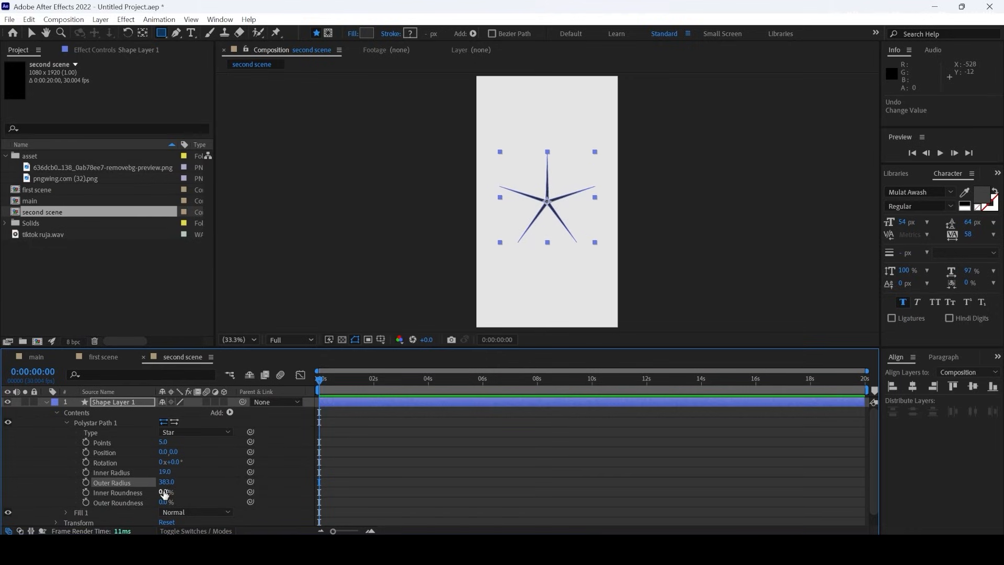
Turn the star into a six-petal flower with Inner Roundness -136%, Outer Roundness 83% and 6 points
{"action": "left_click_drag", "start_coordinate": [164, 494], "coordinate": [87, 492]}
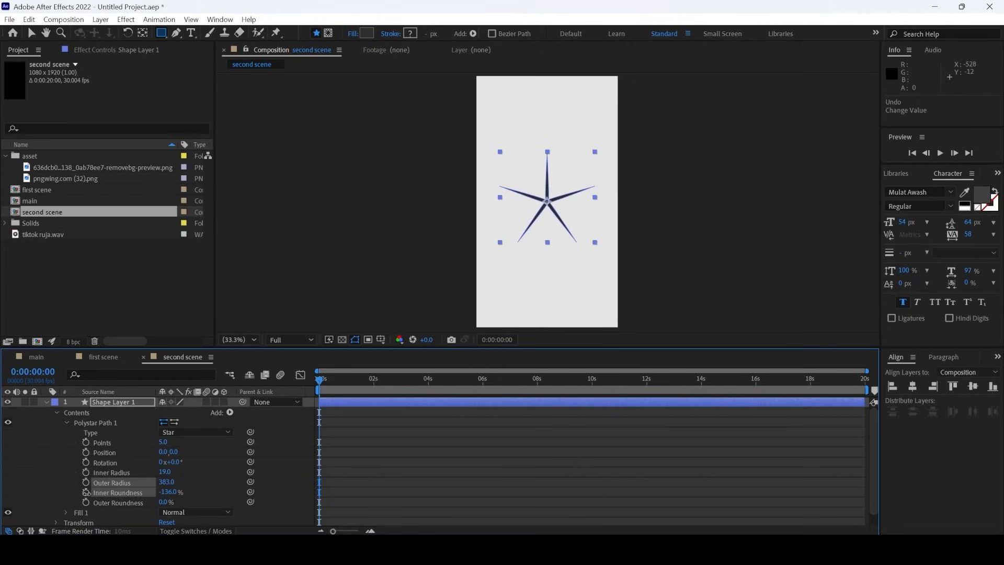
{"action": "left_click_drag", "start_coordinate": [166, 503], "coordinate": [207, 495]}
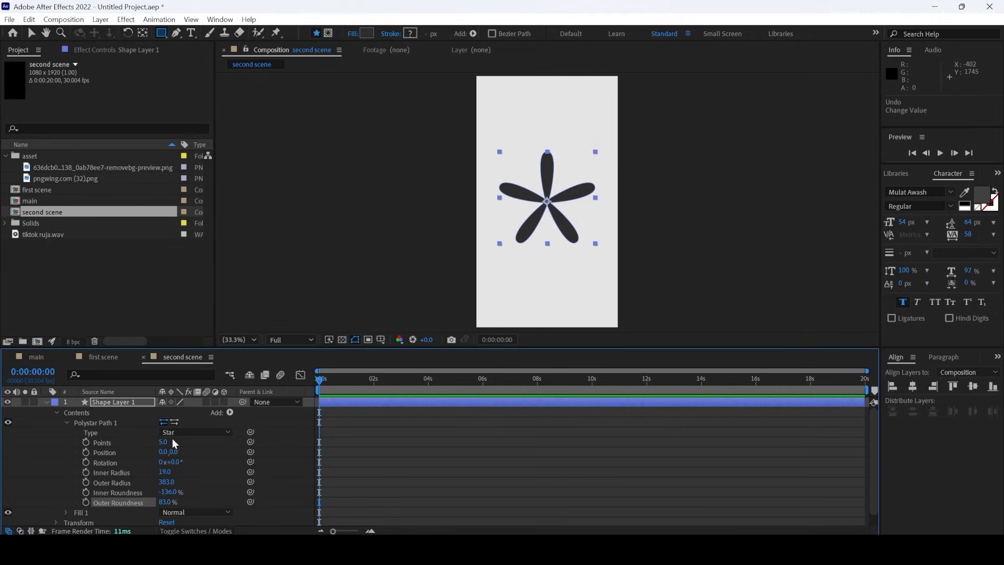
{"action": "left_click_drag", "start_coordinate": [161, 441], "coordinate": [160, 440]}
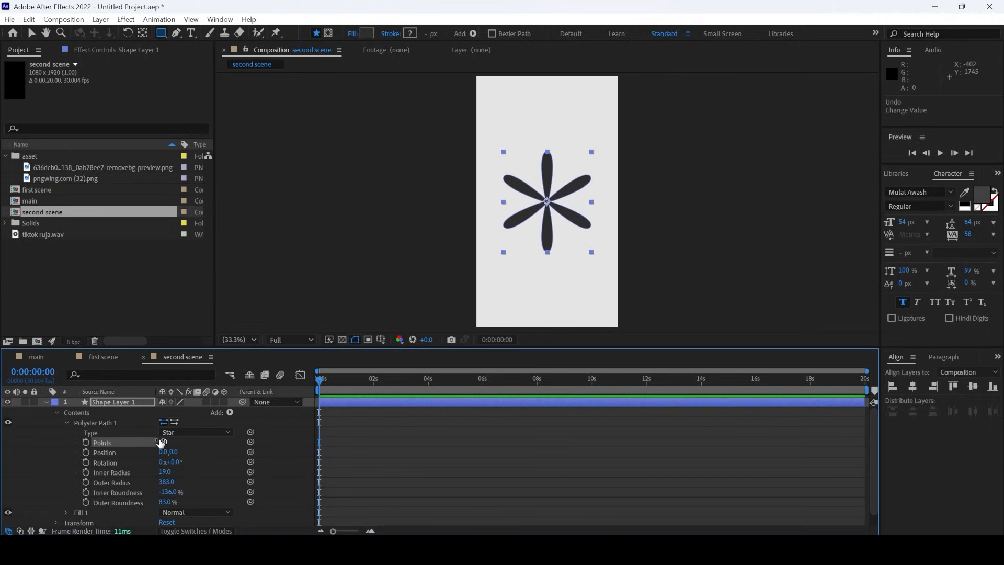
{"action": "left_click", "coordinate": [163, 442]}
{"action": "left_click", "coordinate": [46, 444]}
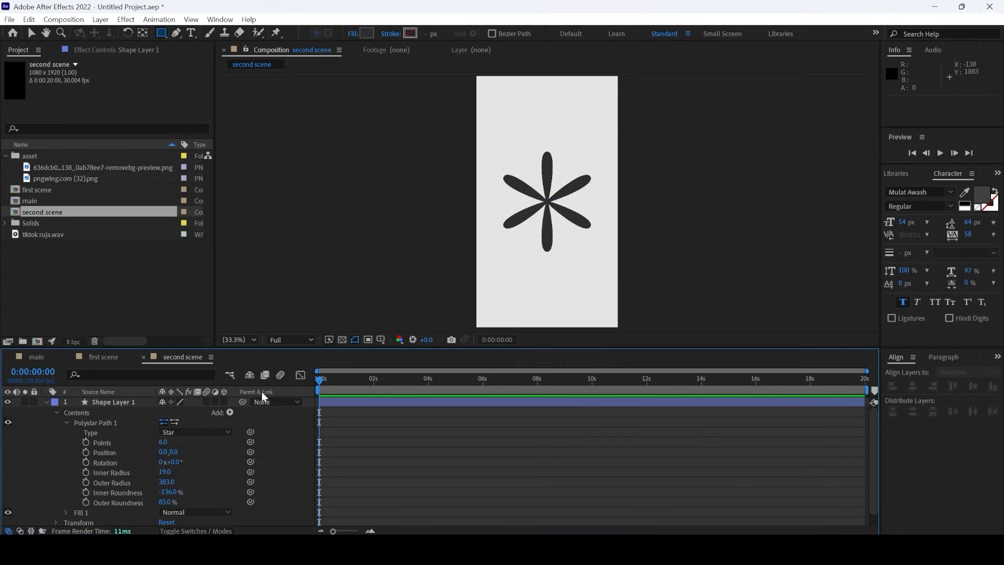
Move the flower shape so its center sits on the top-right corner of the frame
{"action": "left_click", "coordinate": [119, 401]}
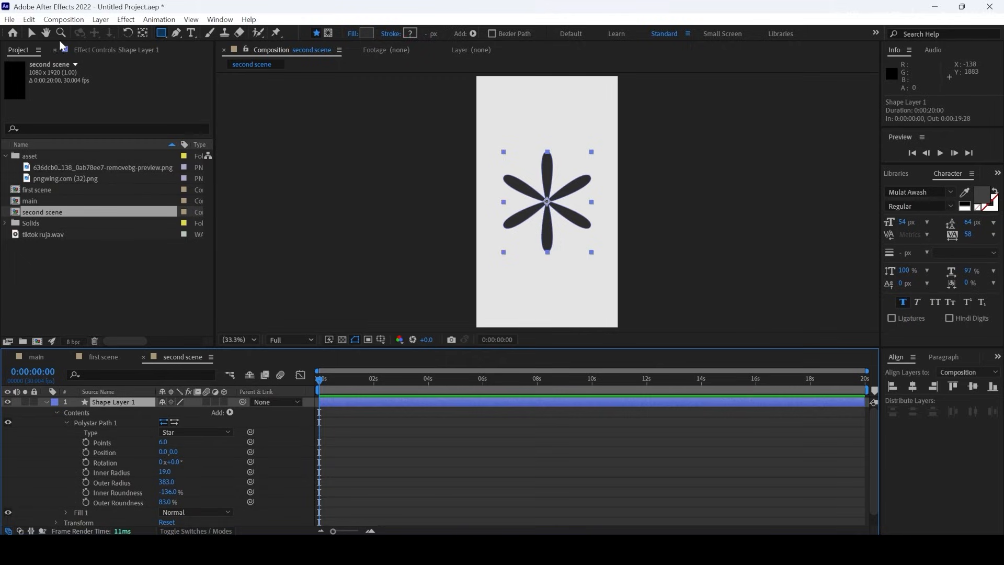
{"action": "left_click", "coordinate": [31, 33]}
{"action": "left_click_drag", "start_coordinate": [562, 212], "coordinate": [638, 72]}
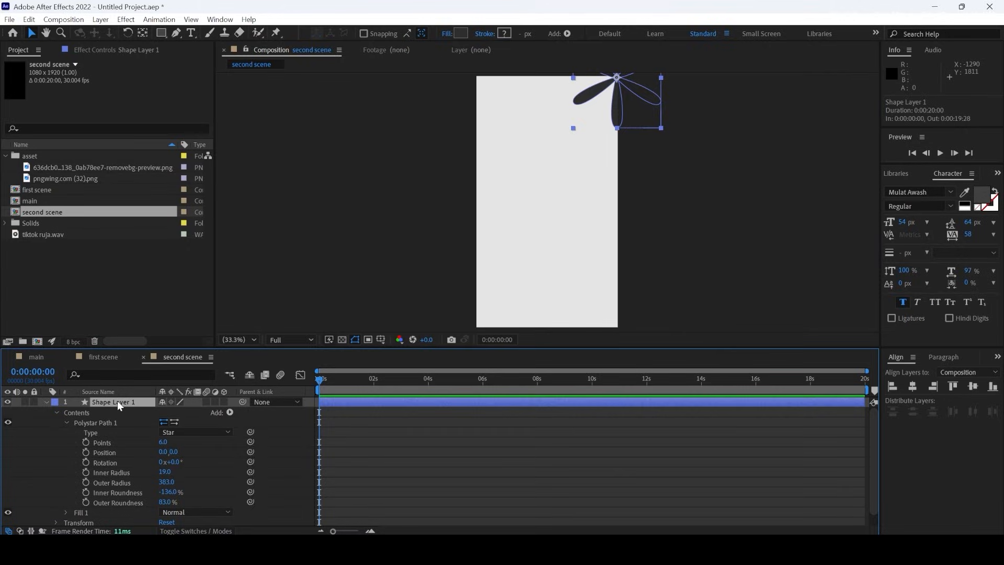
Scale the flower to 128% and place a duplicate at the frame's bottom-left corner, at about (18, 1923)
{"action": "key", "text": "s"}
{"action": "mouse_move", "coordinate": [178, 412]}
{"action": "left_mouse_down"}
{"action": "mouse_move", "coordinate": [201, 413]}
{"action": "mouse_move", "coordinate": [179, 397]}
{"action": "left_mouse_up"}
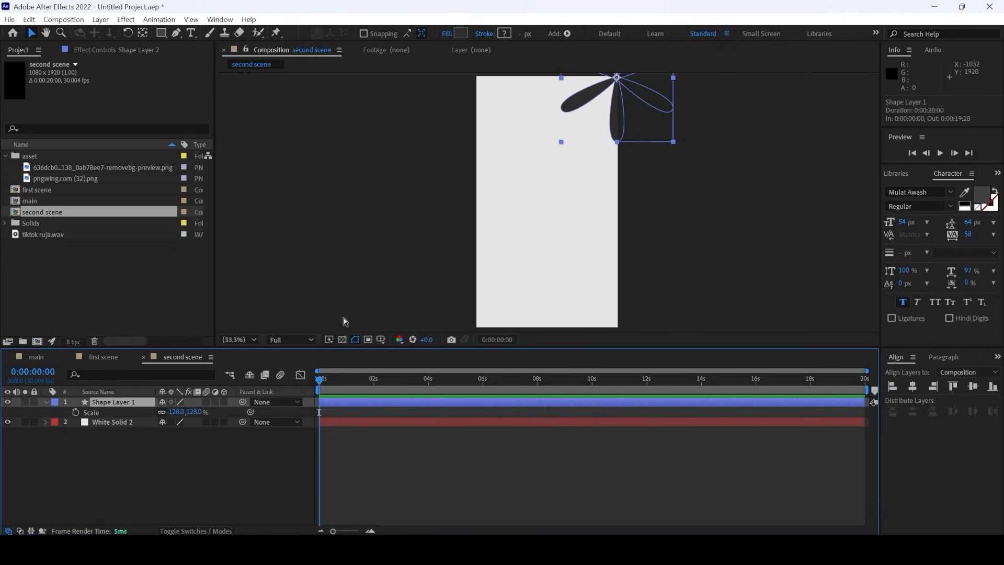
{"action": "key", "text": "ctrl+d"}
{"action": "left_click_drag", "start_coordinate": [624, 80], "coordinate": [490, 341]}
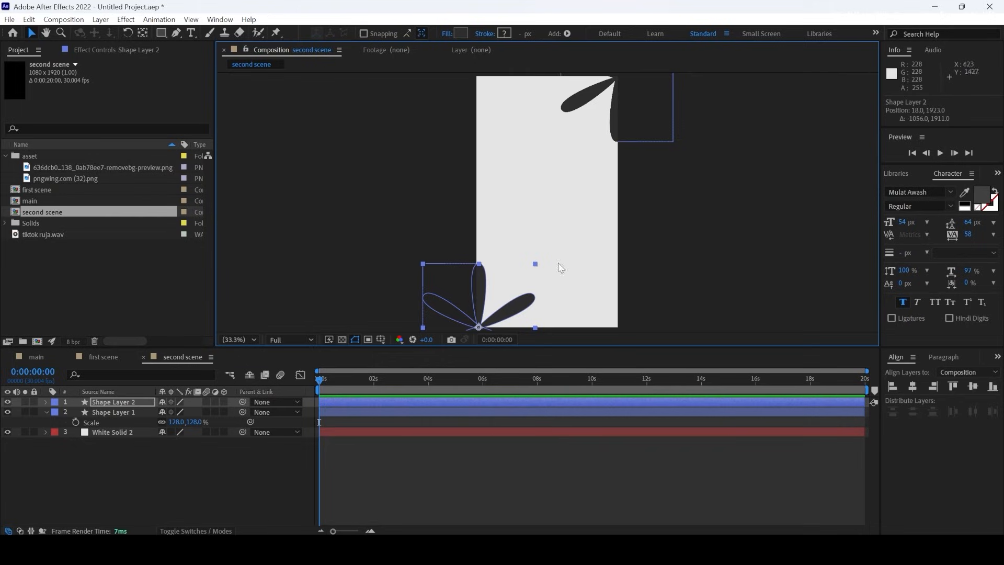
Rename the flower layer in the frame's upper corner as top and select the duplicate flower layer
{"action": "left_click", "coordinate": [111, 412]}
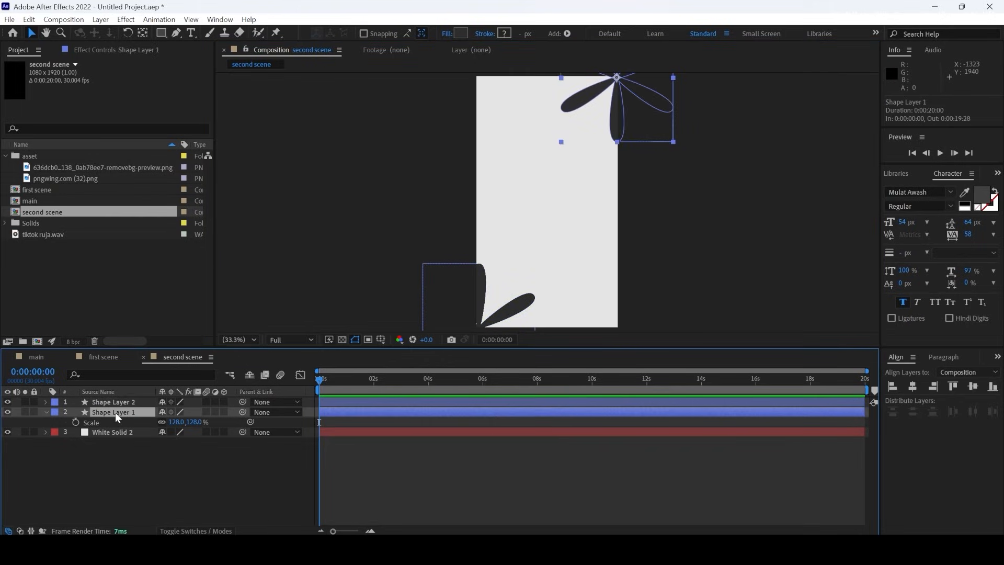
{"action": "right_click", "coordinate": [115, 413]}
{"action": "left_click", "coordinate": [151, 396]}
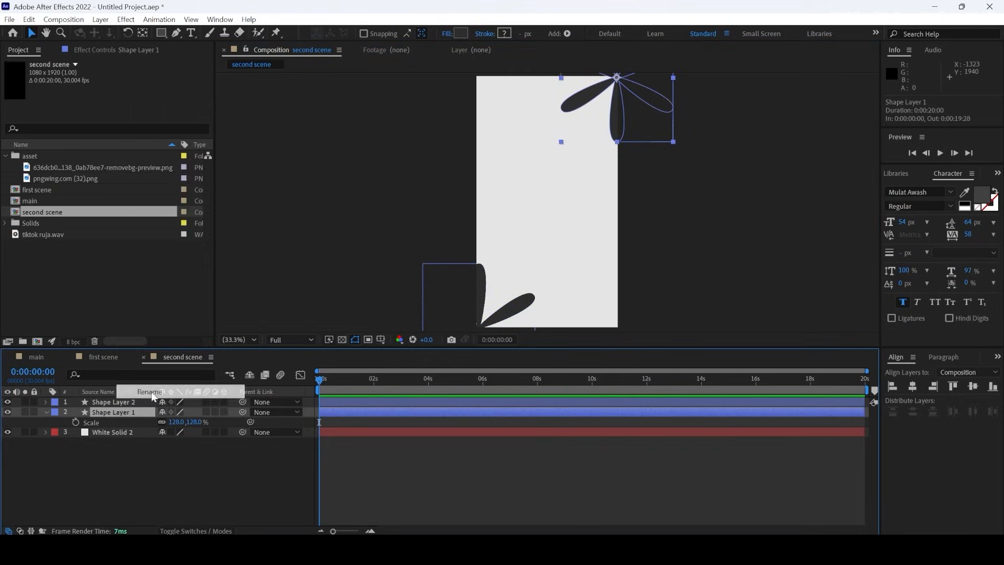
{"action": "type", "text": "top"}
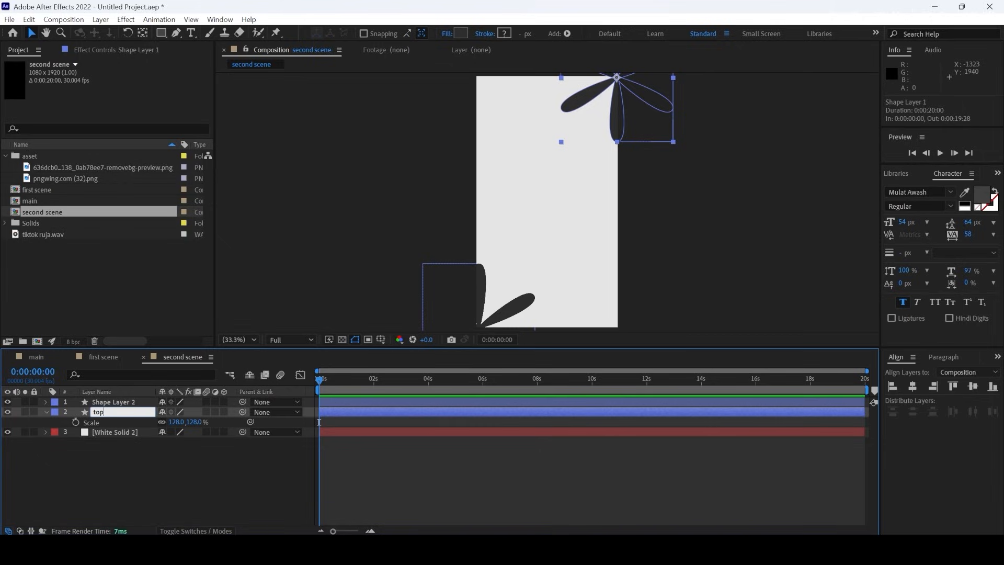
{"action": "key", "text": "Return"}
{"action": "left_click", "coordinate": [120, 402]}
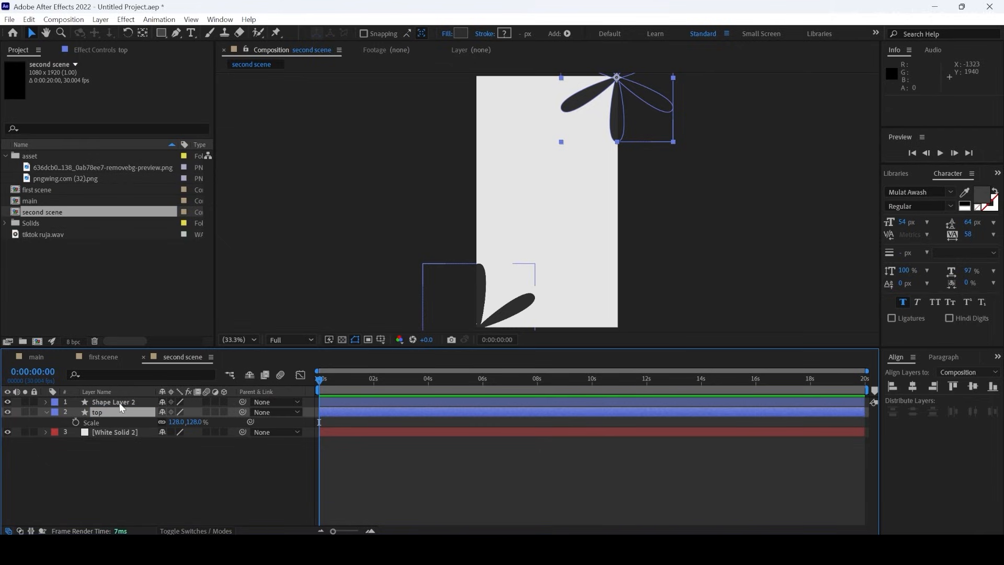
Rename the duplicate flower layer in the frame's lower corner as bottom
{"action": "right_click", "coordinate": [120, 403]}
{"action": "left_click", "coordinate": [149, 384]}
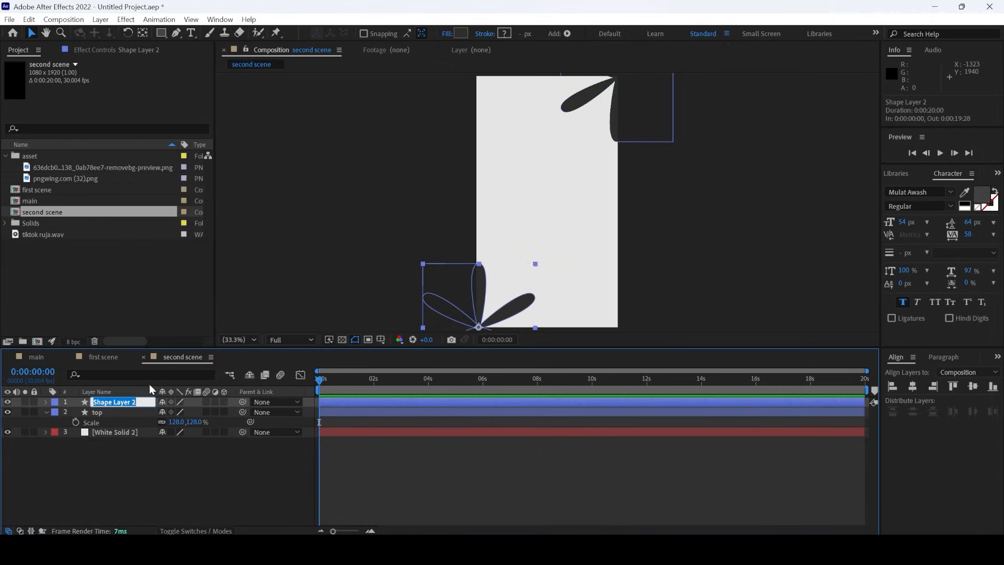
{"action": "type", "text": "boo"}
{"action": "key", "text": "Return"}
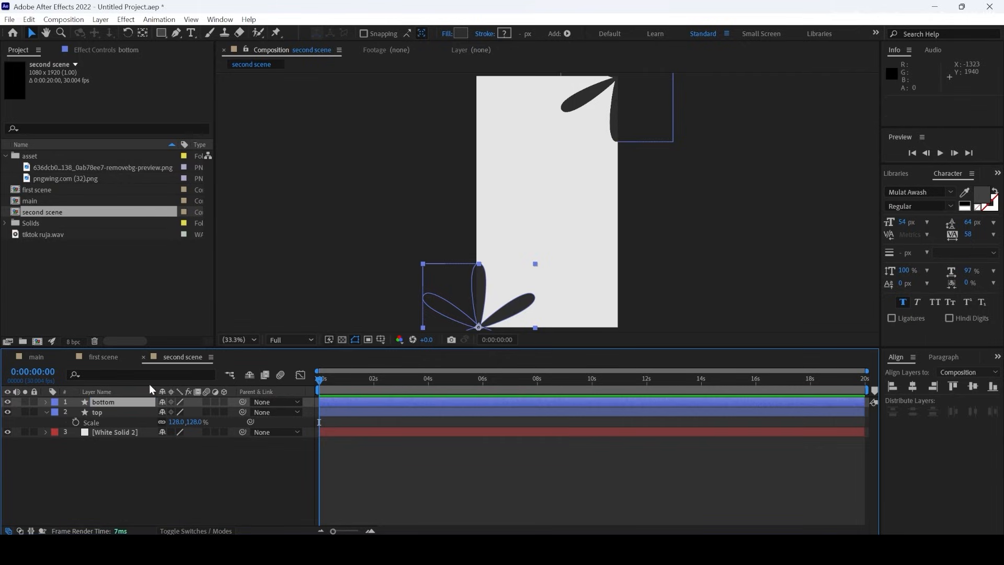
Animate the top flower's Rotation from 0° at the start to 3x+207° at about 14 seconds and preview the spin
{"action": "left_click", "coordinate": [102, 413]}
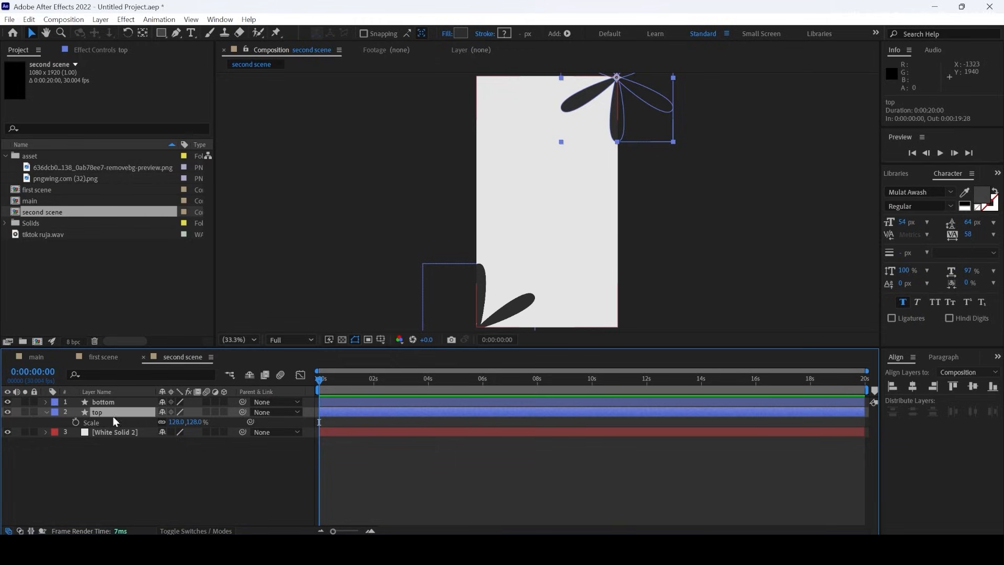
{"action": "key", "text": "r"}
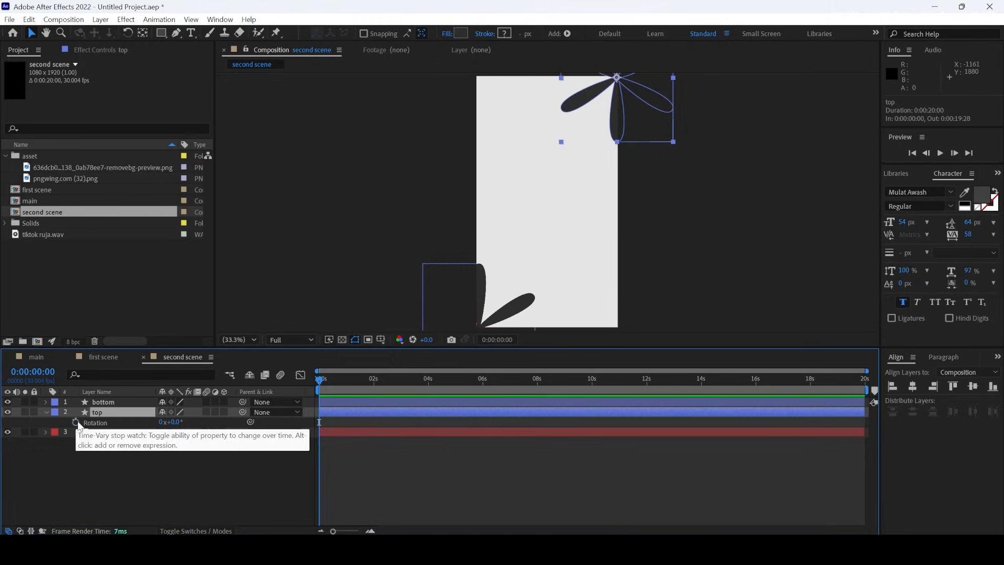
{"action": "left_click", "coordinate": [76, 422]}
{"action": "left_click_drag", "start_coordinate": [324, 381], "coordinate": [701, 399]}
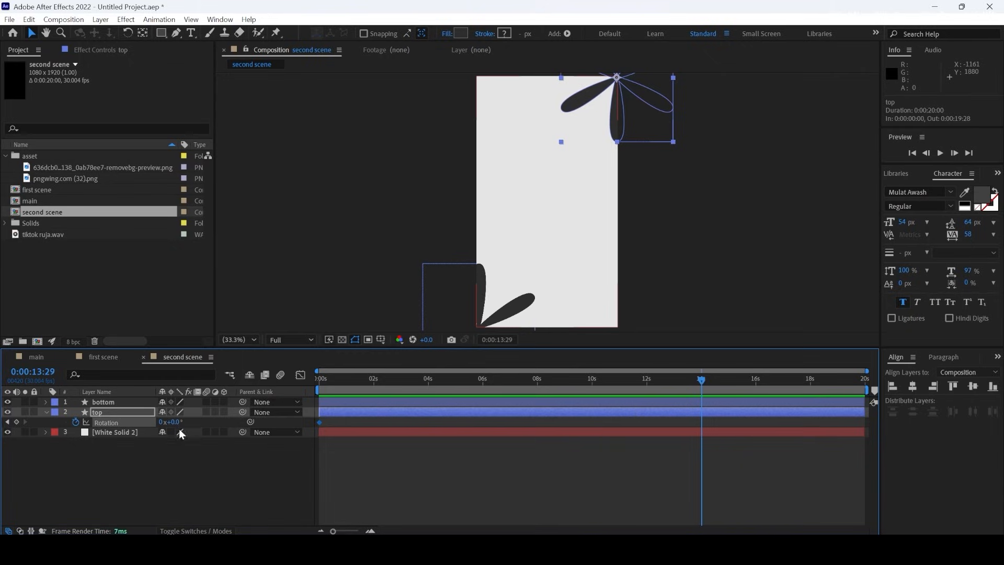
{"action": "left_click_drag", "start_coordinate": [177, 422], "coordinate": [216, 420]}
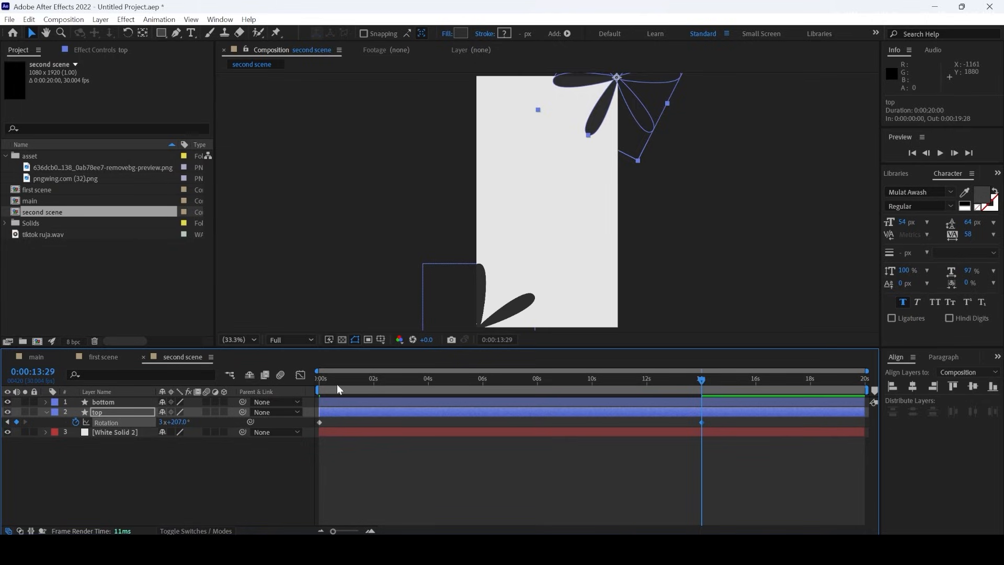
{"action": "key", "text": "Home"}
{"action": "key", "text": "space"}
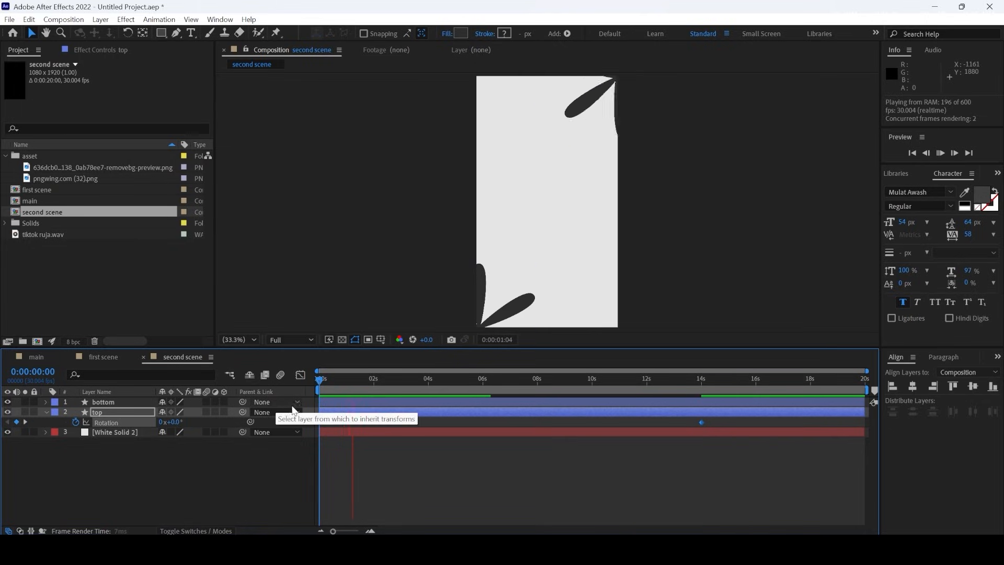
{"action": "key", "text": "space"}
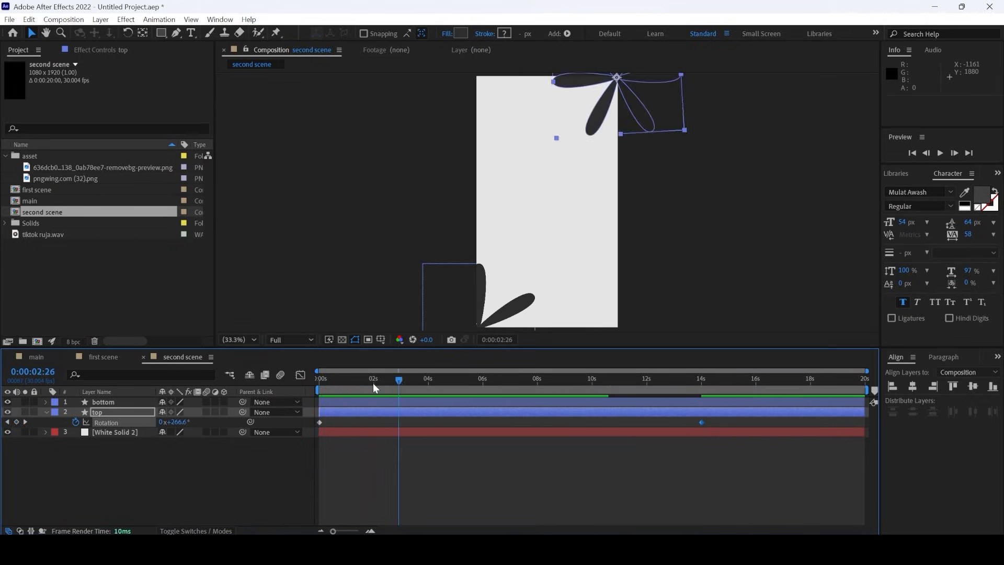
Lower the top flower's ending Rotation value at about 14 seconds so it spins more slowly
{"action": "left_click_drag", "start_coordinate": [375, 387], "coordinate": [702, 391]}
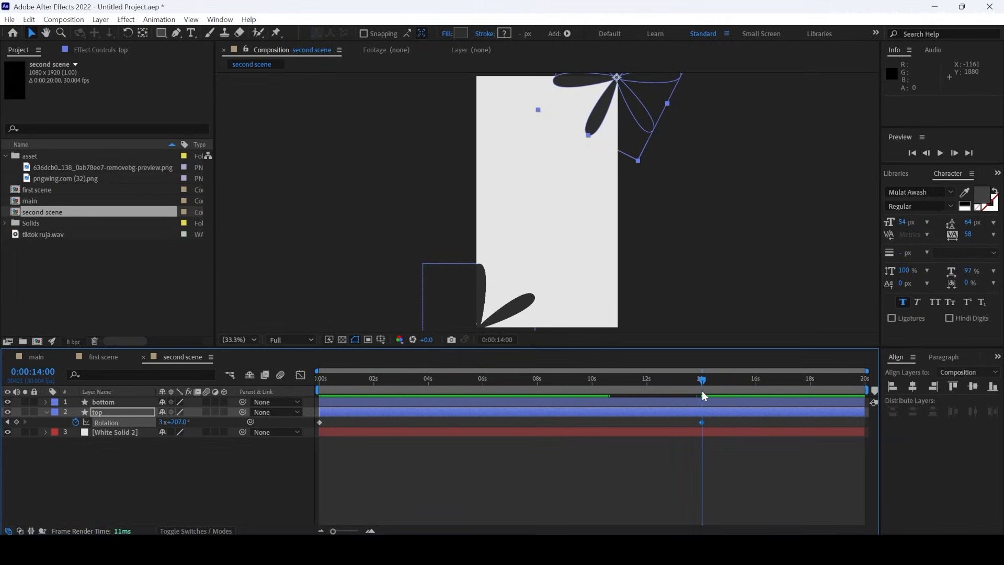
{"action": "left_click", "coordinate": [926, 153]}
{"action": "left_click_drag", "start_coordinate": [173, 426], "coordinate": [145, 426]}
{"action": "left_click", "coordinate": [339, 379]}
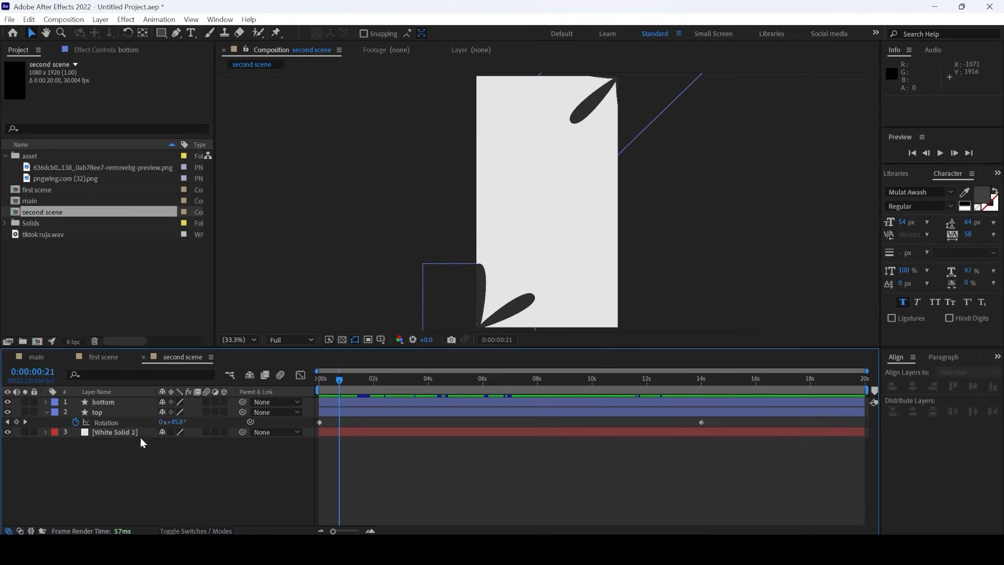
Copy the top flower's two Rotation keyframes to the bottom layer, starting at 0 seconds, and preview both flowers
{"action": "left_click", "coordinate": [109, 402]}
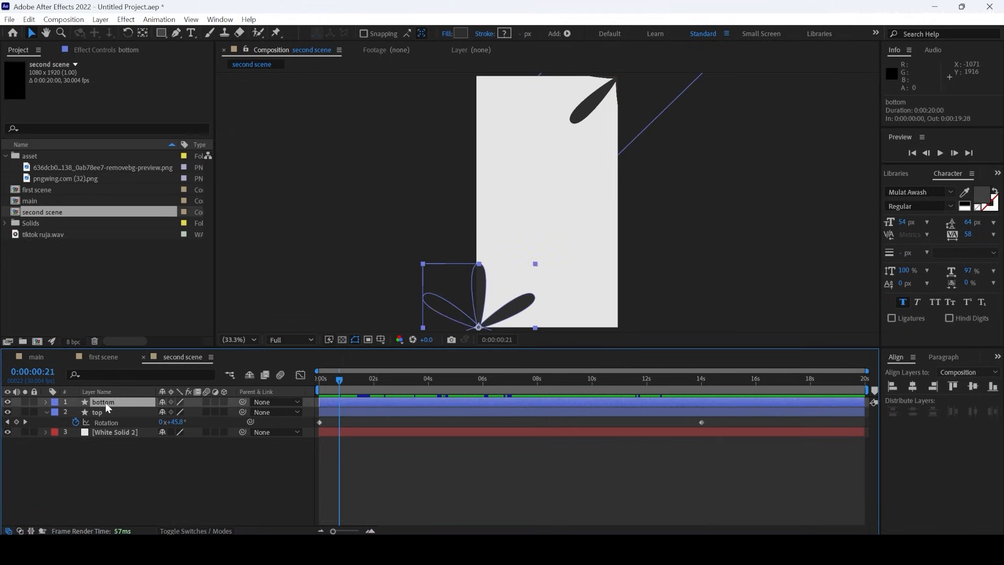
{"action": "key", "text": "r"}
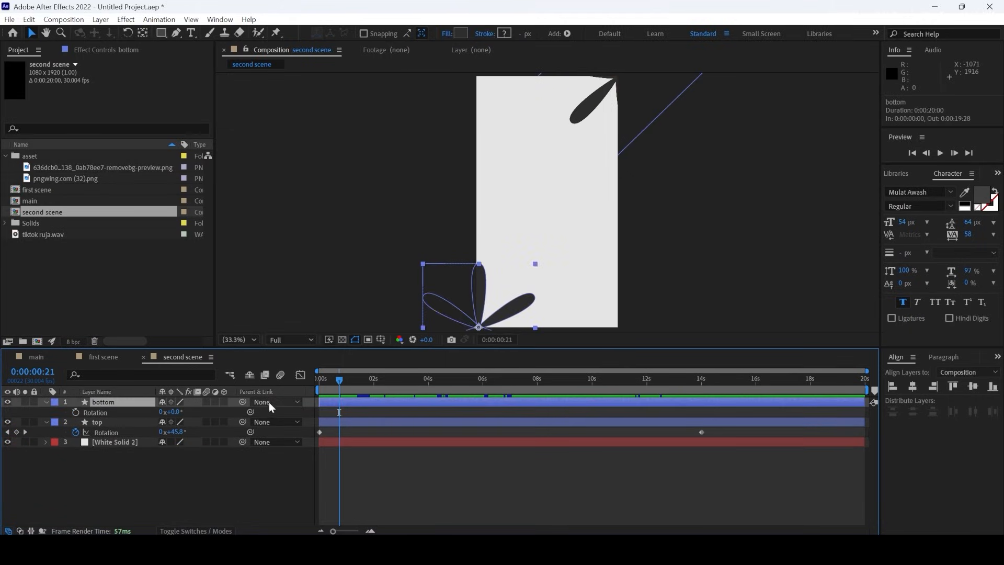
{"action": "left_click_drag", "start_coordinate": [339, 383], "coordinate": [288, 387]}
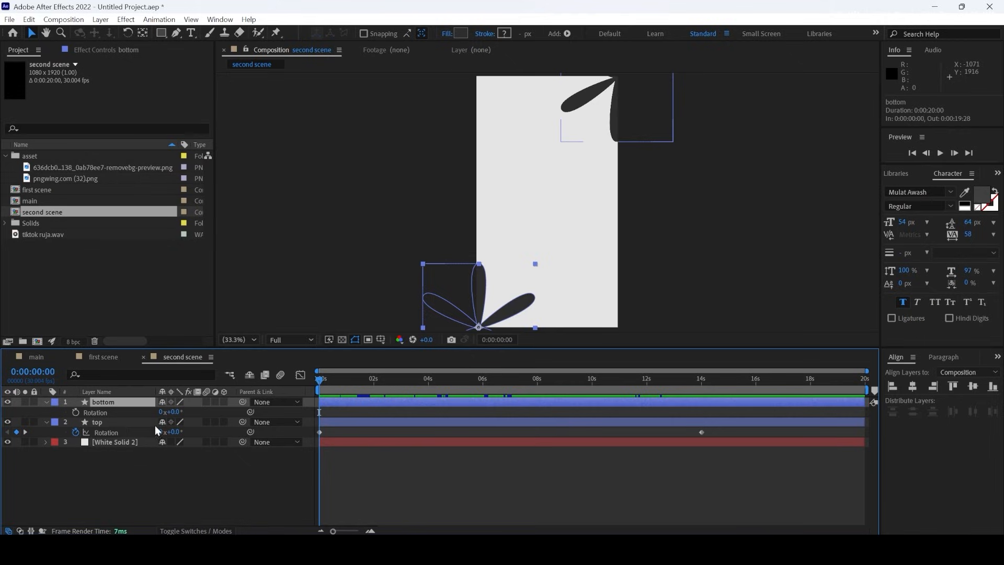
{"action": "left_click", "coordinate": [91, 413]}
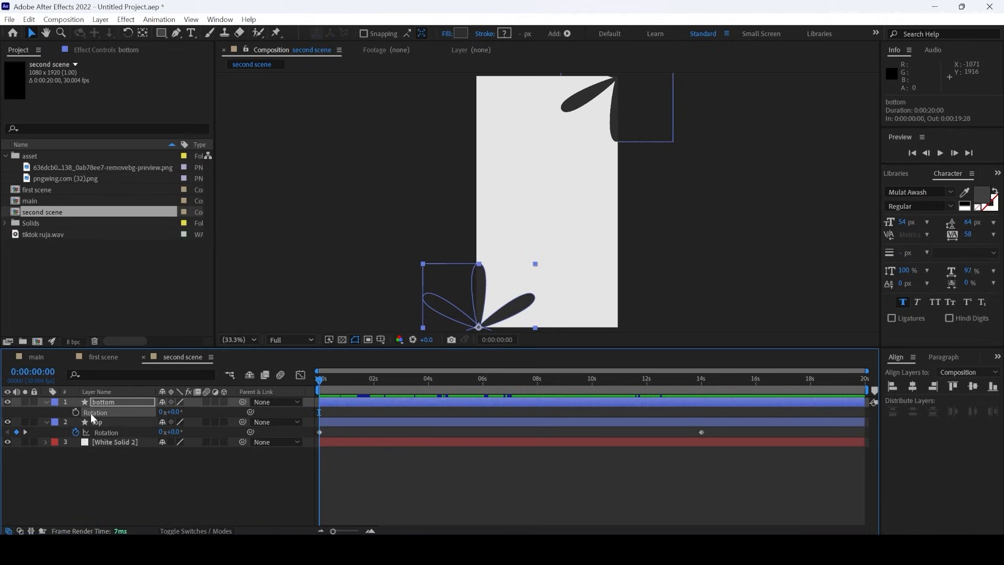
{"action": "key", "text": "ctrl+v"}
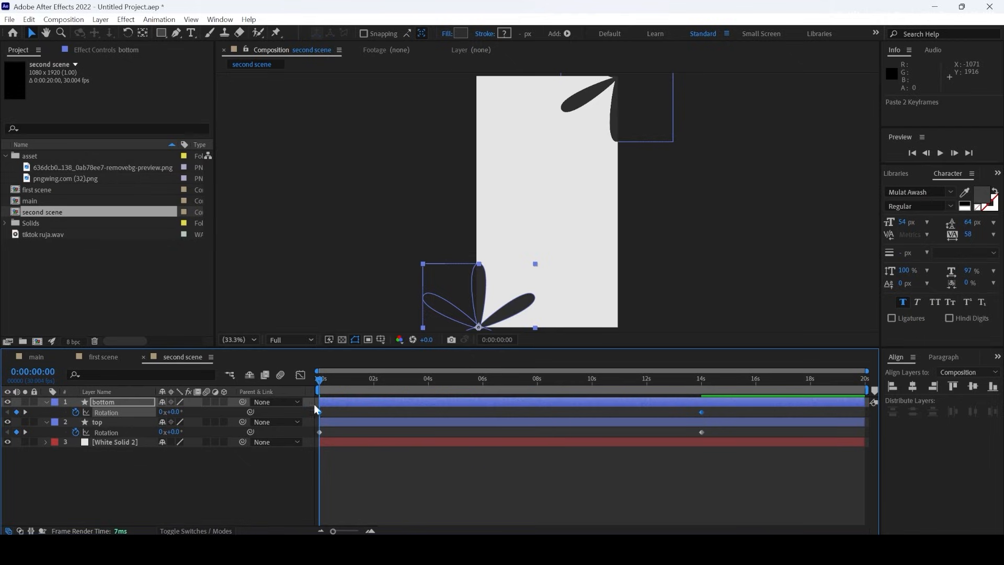
{"action": "key", "text": "space"}
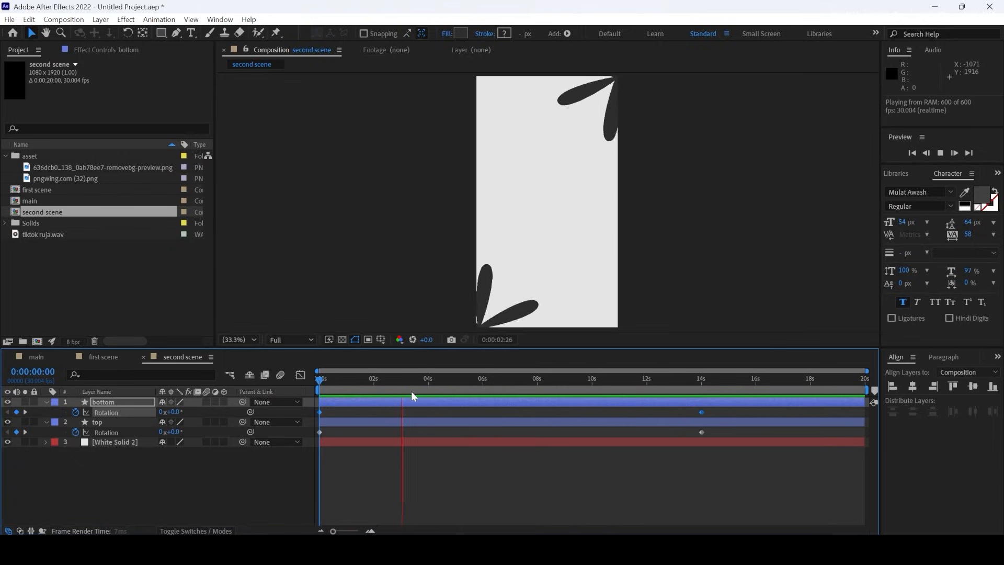
{"action": "key", "text": "space"}
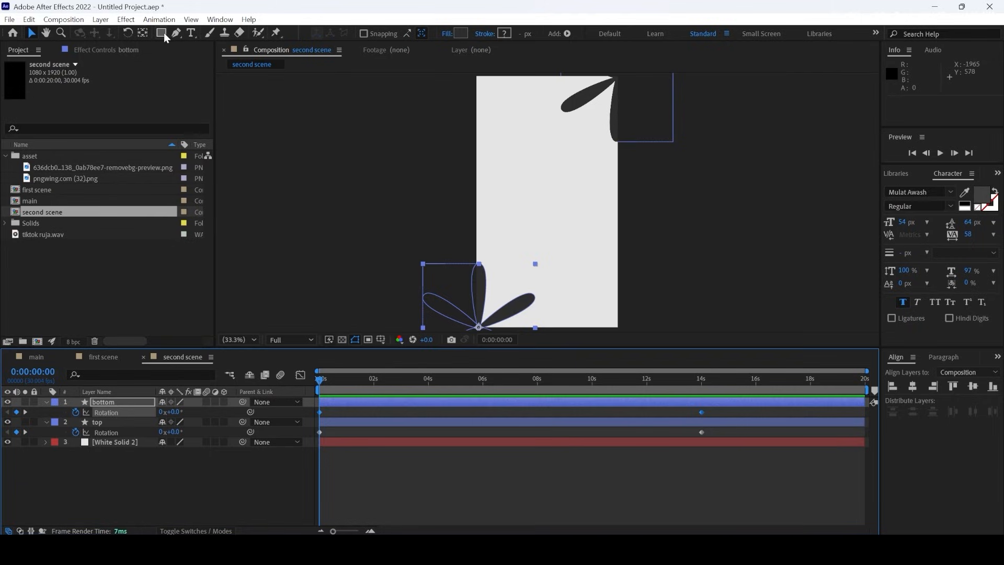
Draw a dark circle about 786 px across on a new shape layer and center it horizontally and vertically in the frame
{"action": "mouse_move", "coordinate": [162, 32]}
{"action": "left_mouse_down"}
{"action": "mouse_move", "coordinate": [201, 68]}
{"action": "mouse_move", "coordinate": [203, 58]}
{"action": "left_mouse_up"}
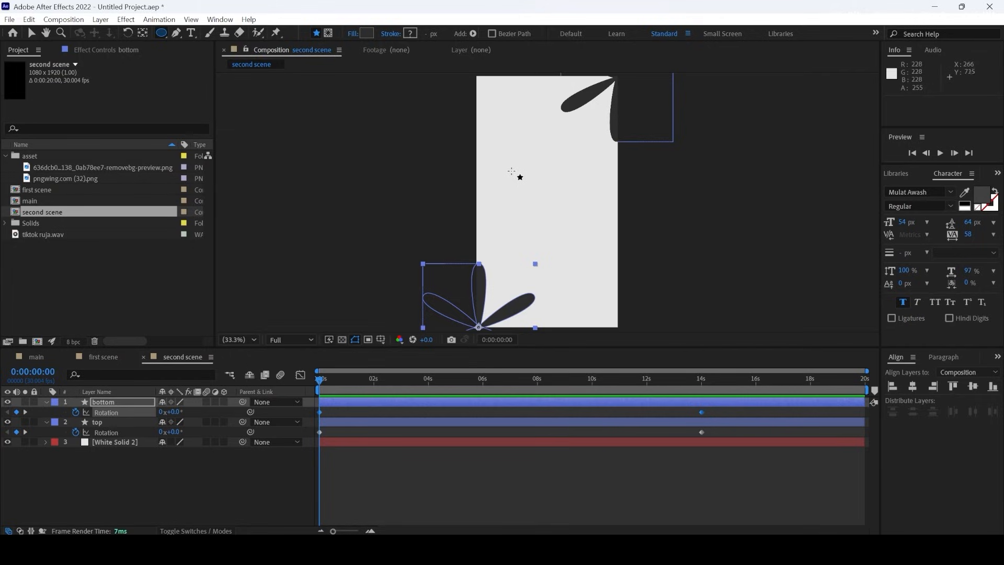
{"action": "left_click", "coordinate": [121, 466]}
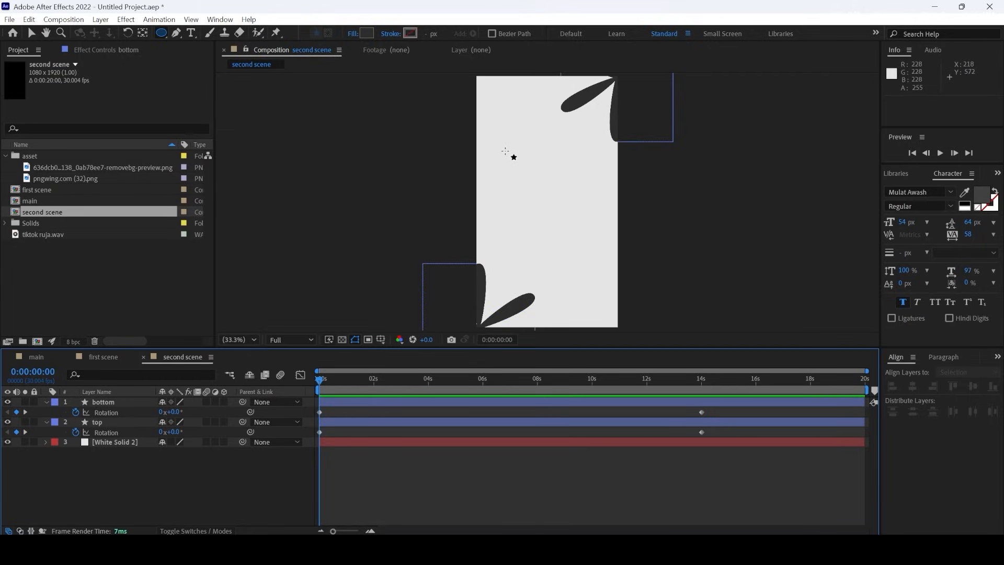
{"action": "left_click_drag", "start_coordinate": [505, 151], "coordinate": [608, 253]}
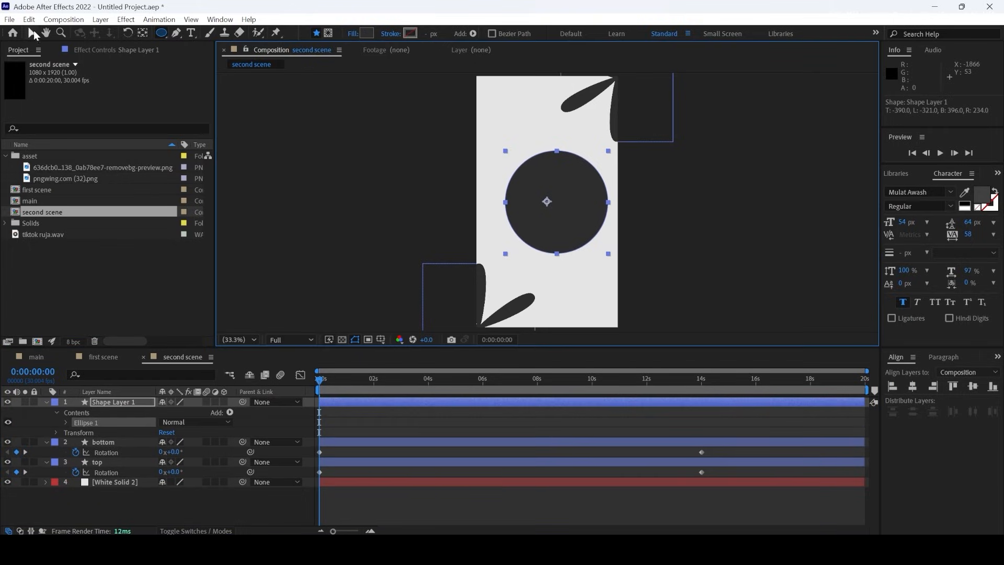
{"action": "left_click", "coordinate": [32, 32]}
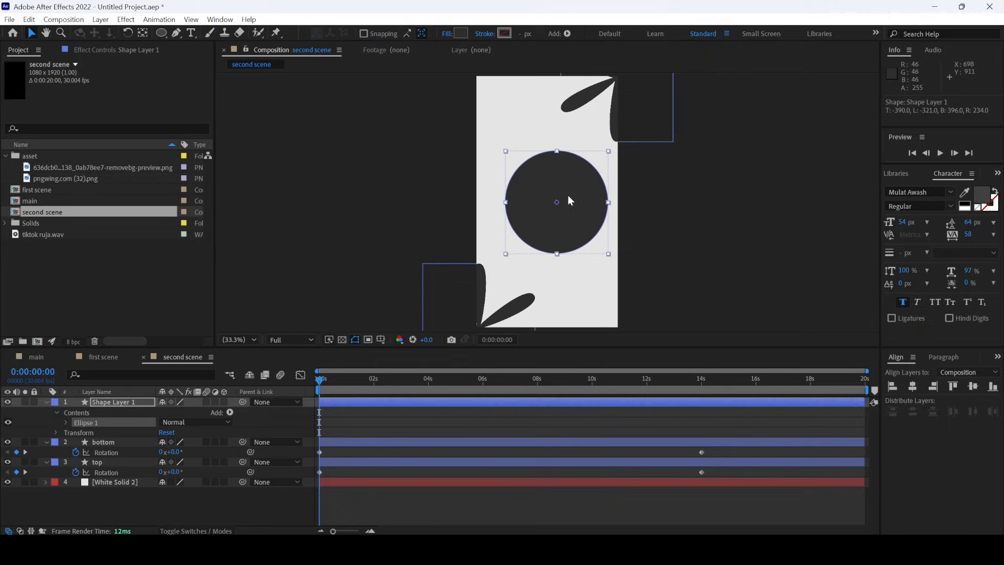
{"action": "left_click", "coordinate": [913, 386]}
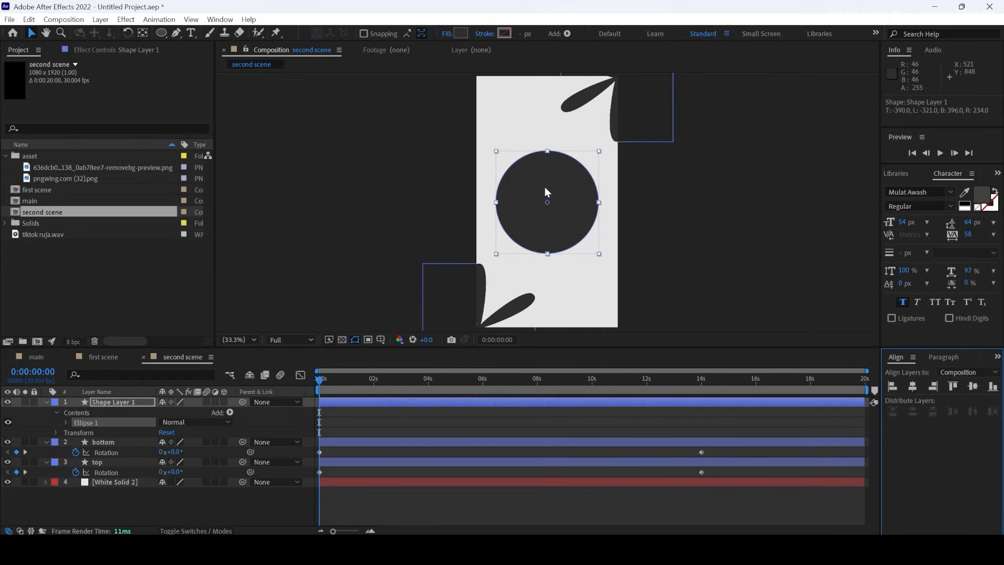
{"action": "left_click", "coordinate": [100, 402]}
{"action": "left_click", "coordinate": [974, 387]}
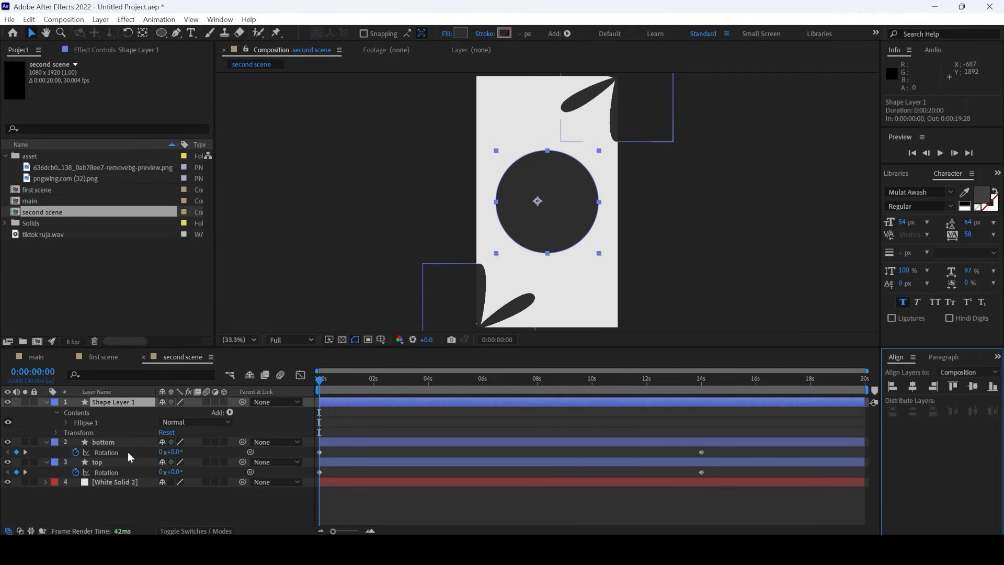
Centre the anchor point of Shape Layer 1 on the dark circle and scale the layer to 93%
{"action": "key", "text": "s"}
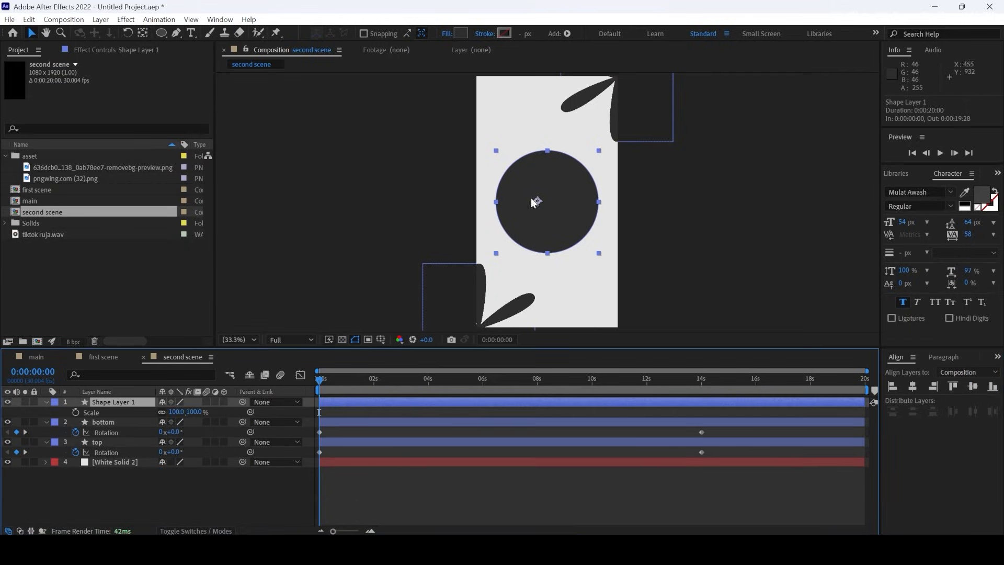
{"action": "left_click", "coordinate": [143, 32]}
{"action": "left_click_drag", "start_coordinate": [537, 201], "coordinate": [547, 201]}
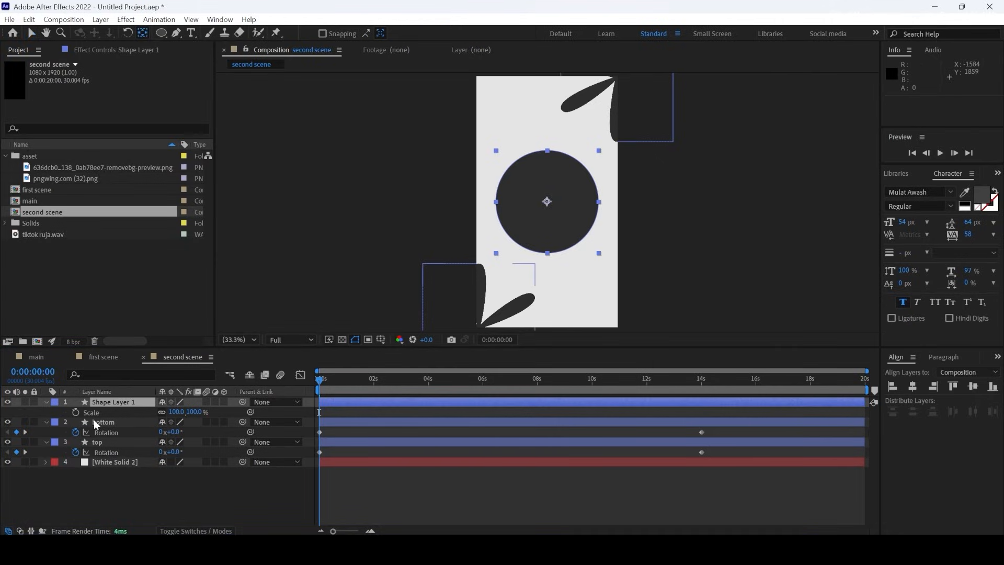
{"action": "left_click_drag", "start_coordinate": [179, 413], "coordinate": [170, 410]}
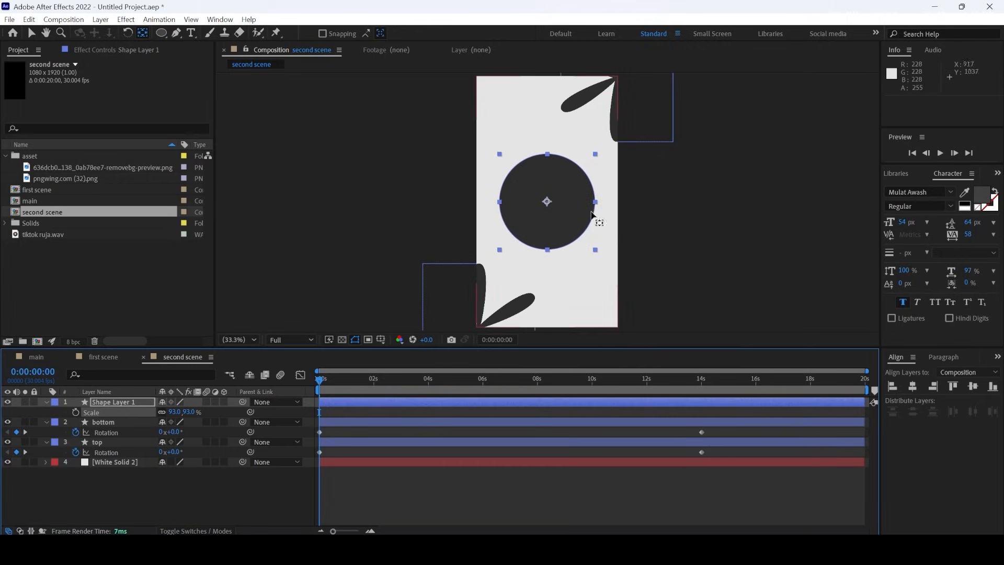
Remove the circle's solid fill by setting the fill of Shape Layer 1 to None
{"action": "left_click", "coordinate": [108, 403]}
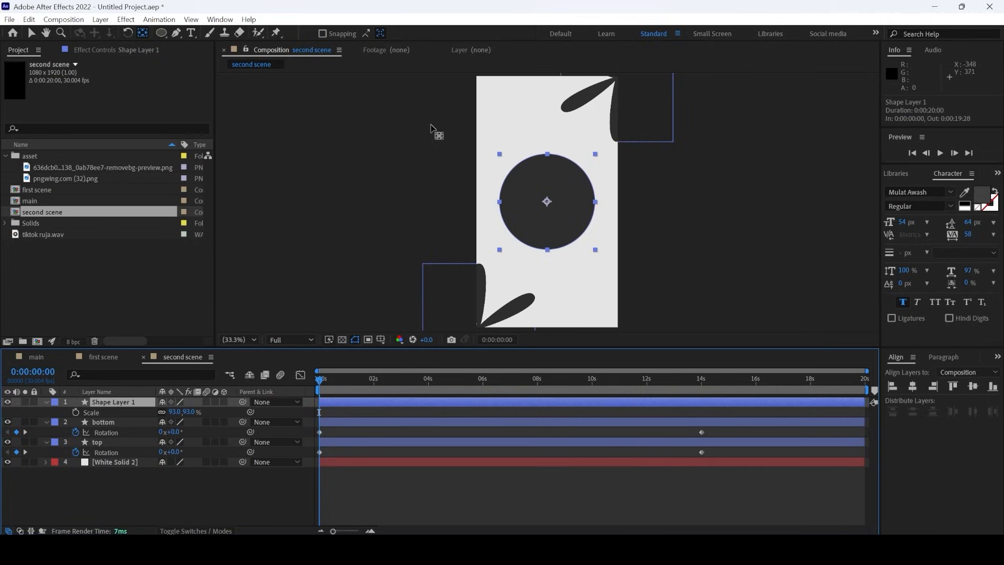
{"action": "left_click", "coordinate": [176, 32]}
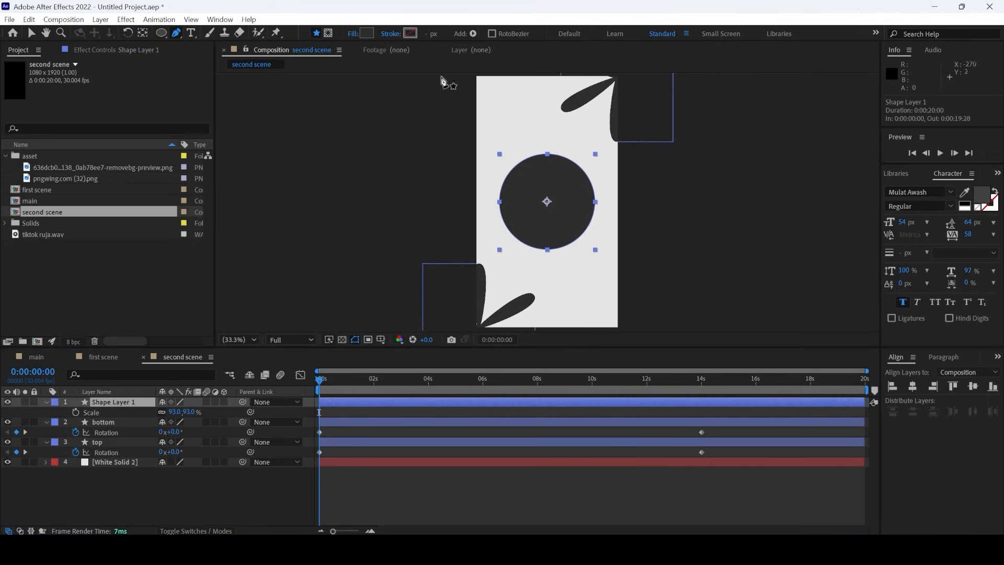
{"action": "left_click", "coordinate": [352, 33]}
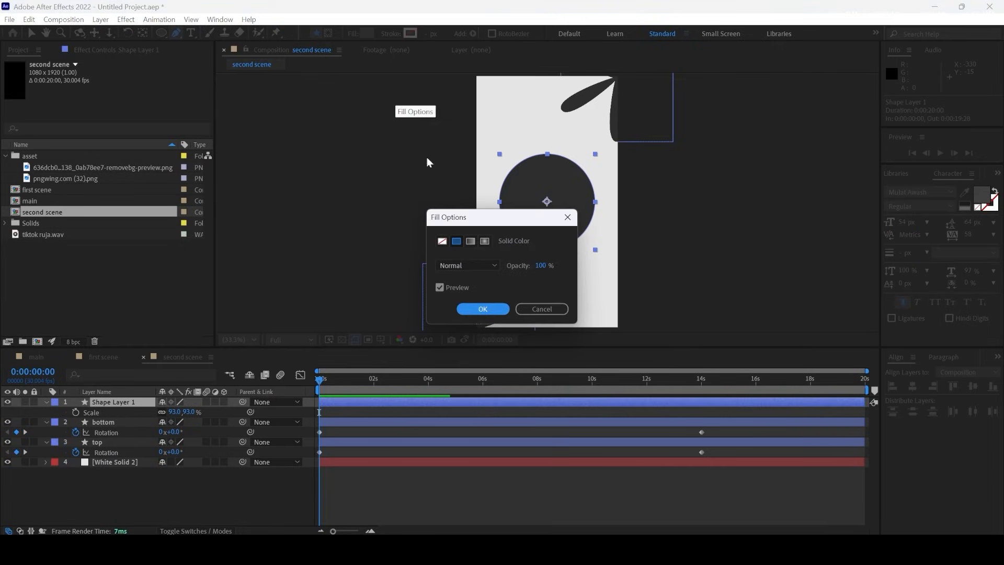
{"action": "left_click", "coordinate": [442, 241]}
{"action": "left_click", "coordinate": [483, 309]}
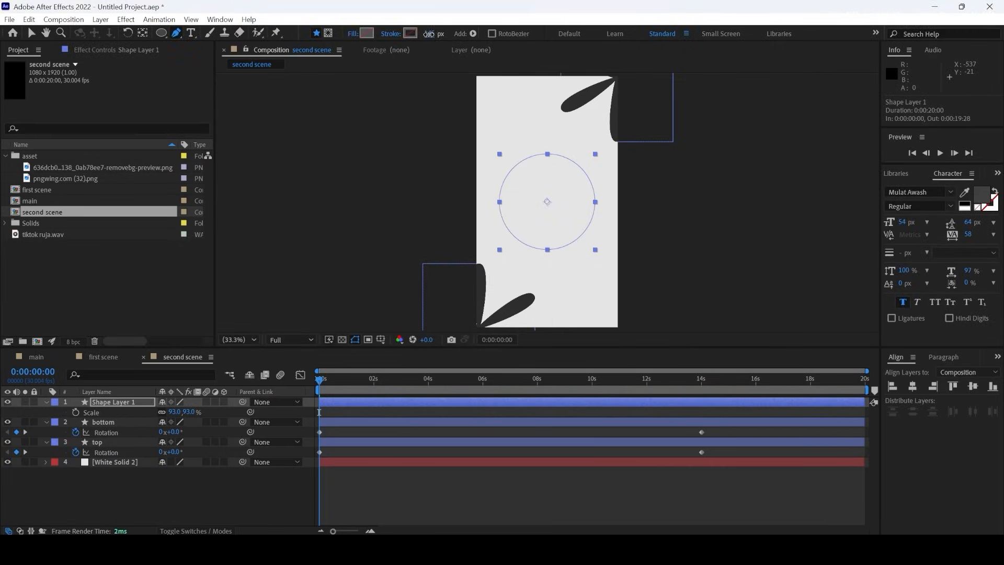
Give the circle a 5 px stroke in dark grey 404040 and deselect the layer
{"action": "left_click_drag", "start_coordinate": [429, 34], "coordinate": [431, 34]}
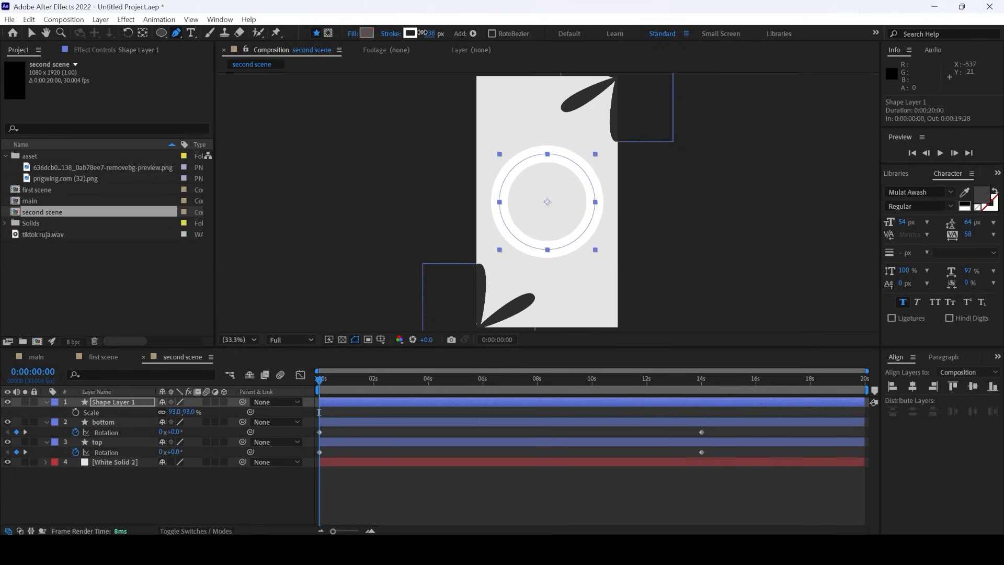
{"action": "left_click", "coordinate": [428, 33]}
{"action": "type", "text": "4"}
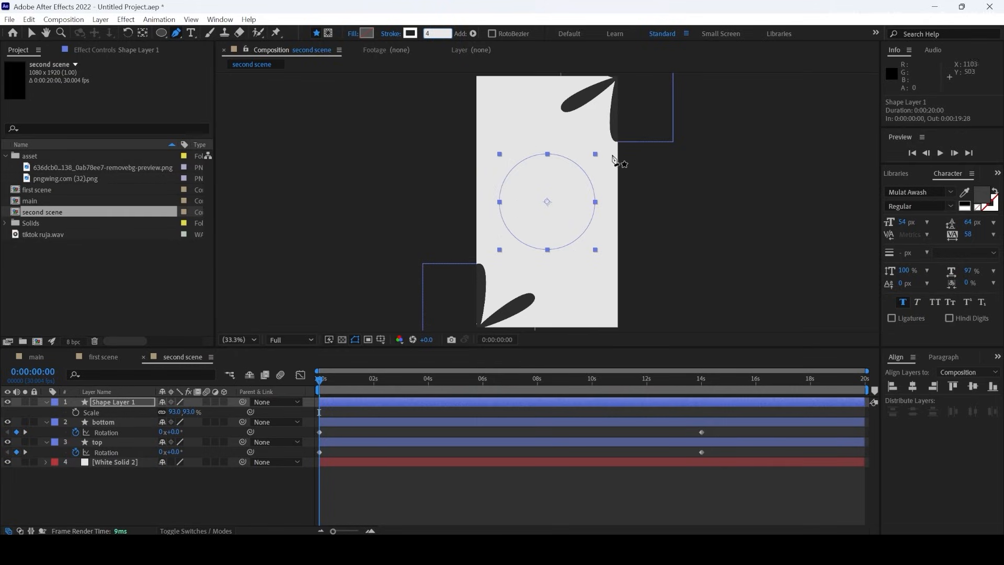
{"action": "left_click_drag", "start_coordinate": [433, 33], "coordinate": [411, 33]}
{"action": "type", "text": "5"}
{"action": "left_click", "coordinate": [410, 33]}
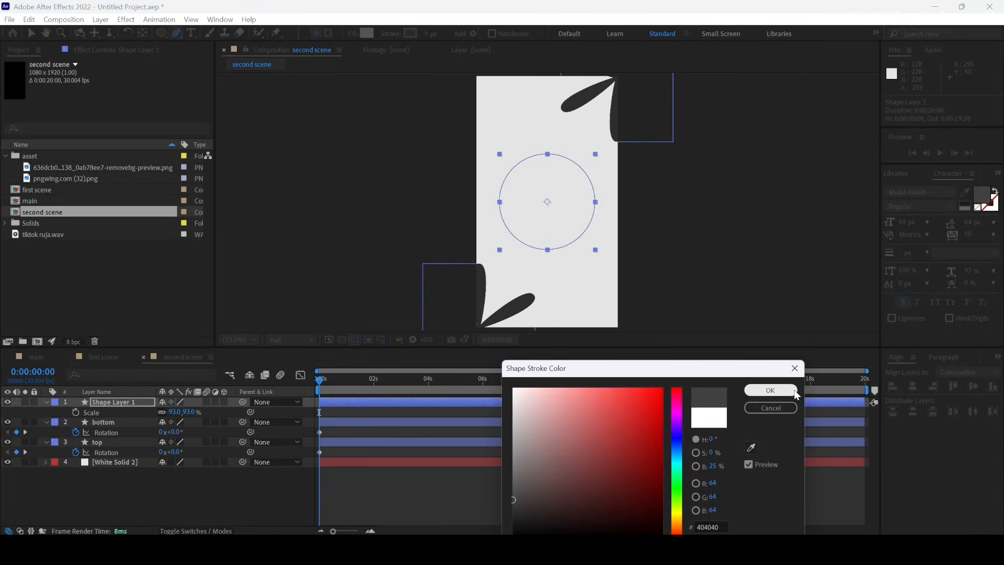
{"action": "left_click", "coordinate": [770, 390]}
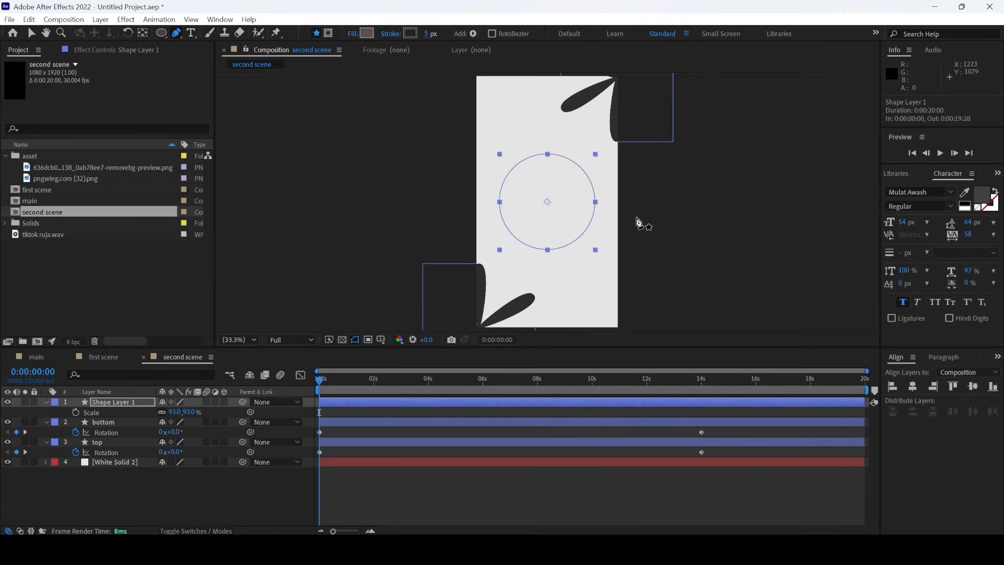
{"action": "left_click", "coordinate": [30, 34]}
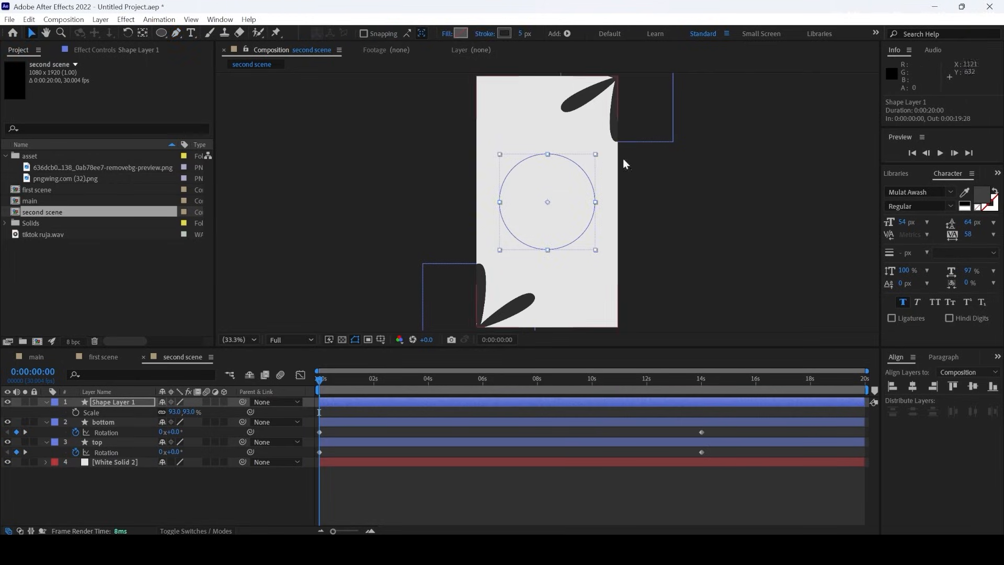
{"action": "left_click", "coordinate": [622, 158]}
Increase the stroke width of the circle on Shape Layer 1 to 10 px
{"action": "scroll", "coordinate": [555, 180], "scroll_direction": "up", "scroll_amount": 3}
{"action": "scroll", "coordinate": [552, 181], "scroll_direction": "down", "scroll_amount": 2}
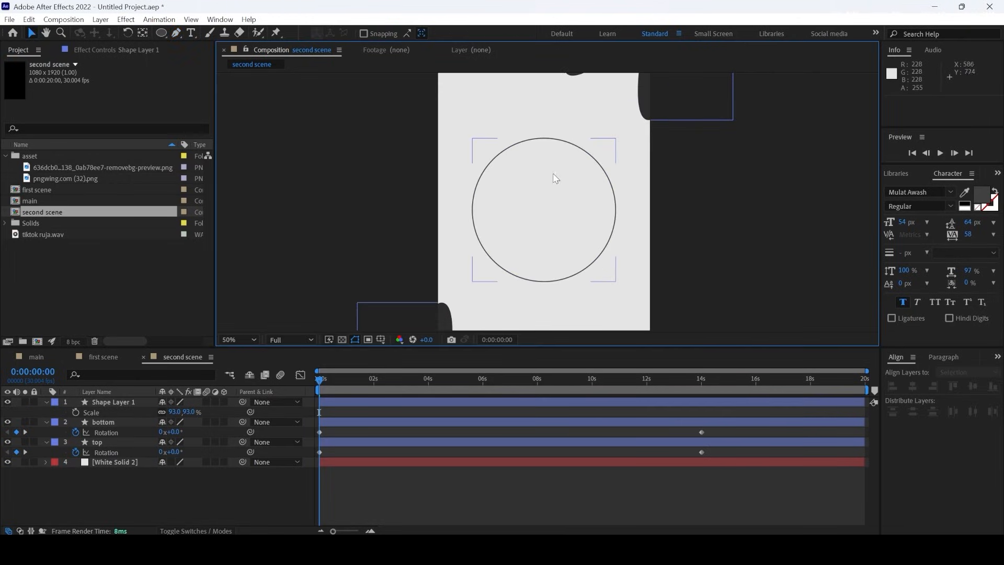
{"action": "left_click", "coordinate": [137, 401]}
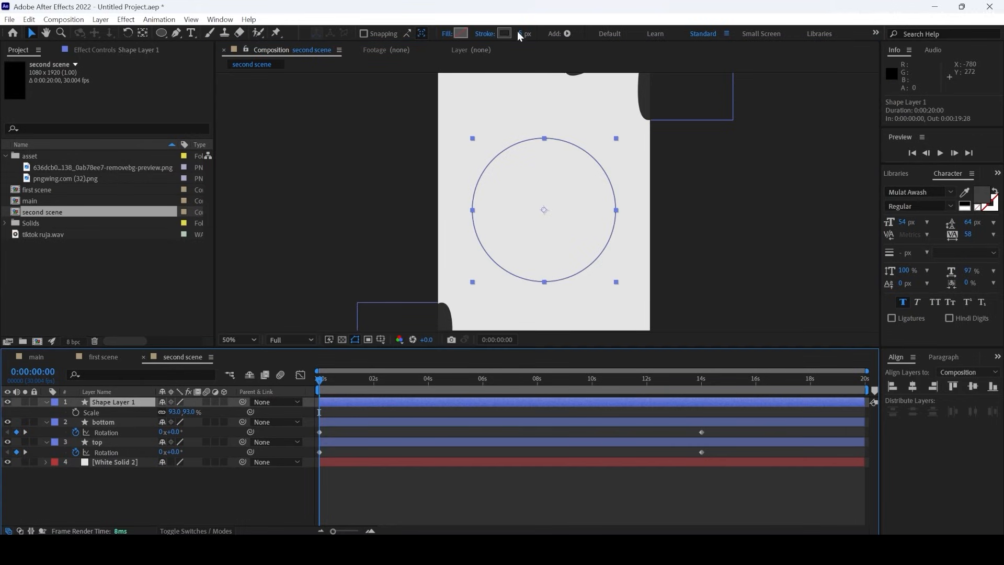
{"action": "left_click_drag", "start_coordinate": [522, 34], "coordinate": [528, 33]}
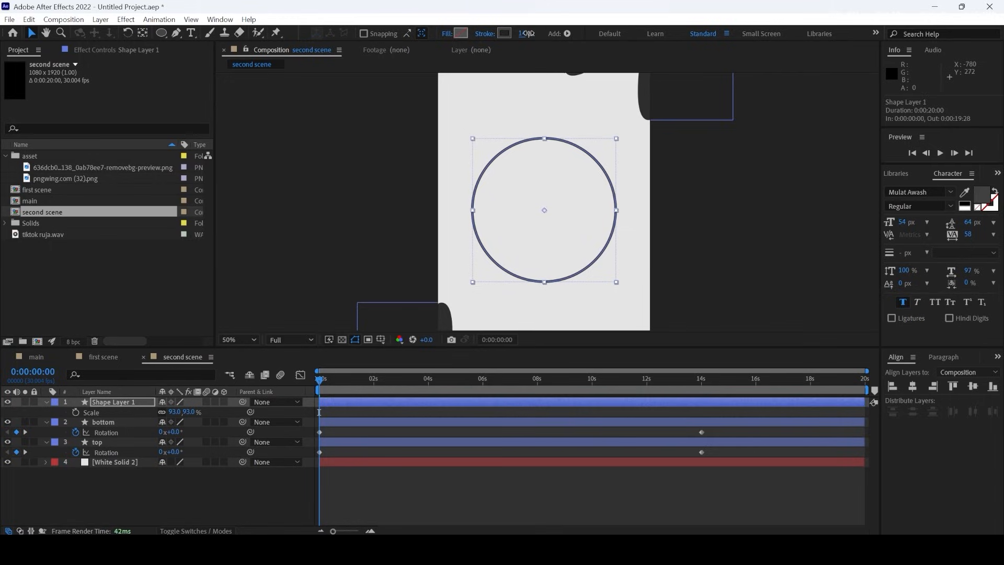
{"action": "left_click_drag", "start_coordinate": [528, 34], "coordinate": [526, 33]}
{"action": "left_click", "coordinate": [779, 206]}
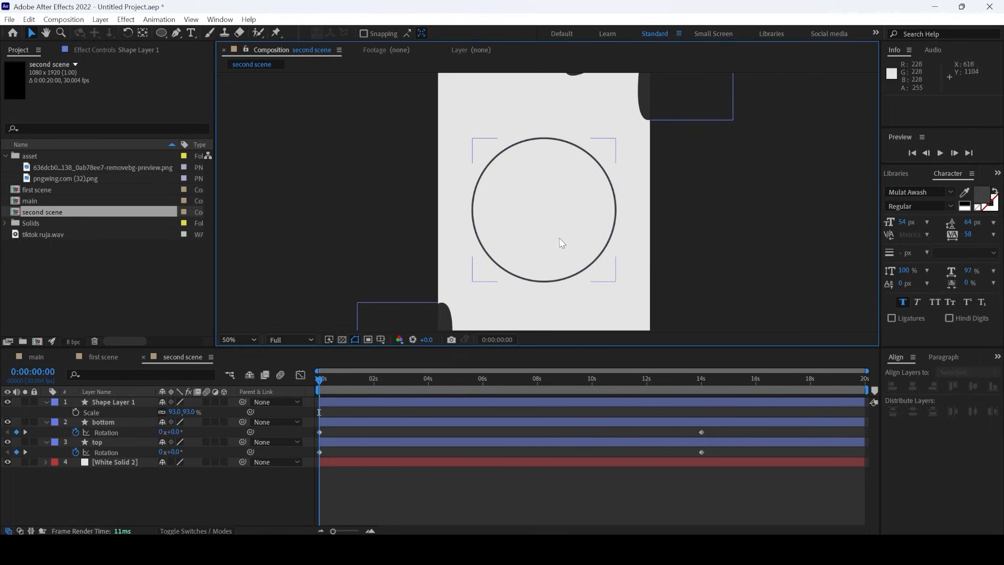
{"action": "scroll", "coordinate": [559, 249], "scroll_direction": "down", "scroll_amount": 3}
{"action": "scroll", "coordinate": [559, 249], "scroll_direction": "up", "scroll_amount": 1}
{"action": "scroll", "coordinate": [559, 249], "scroll_direction": "up", "scroll_amount": 2}
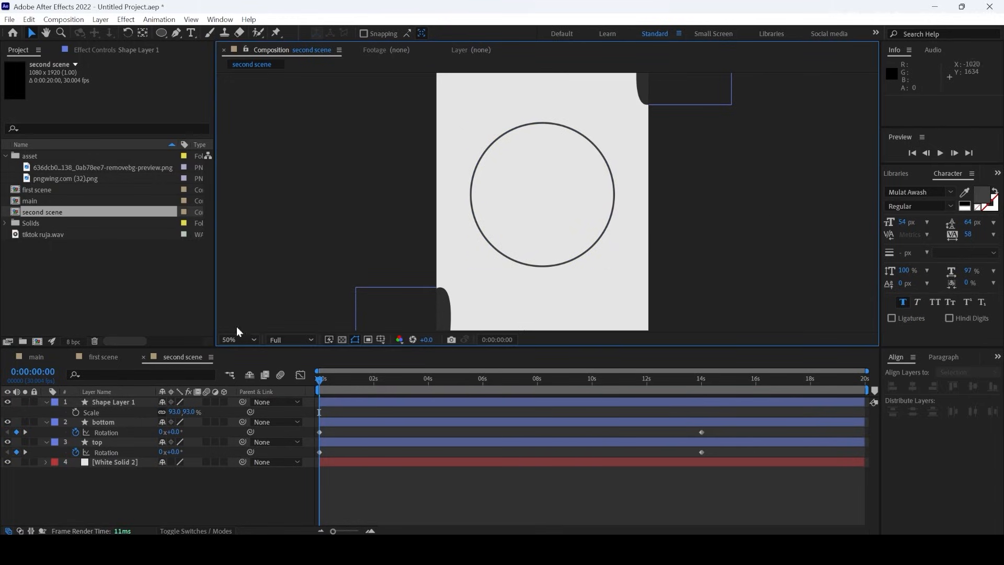
Add dashes to Stroke 1 of the ellipse in Shape Layer 1
{"action": "left_click", "coordinate": [107, 397]}
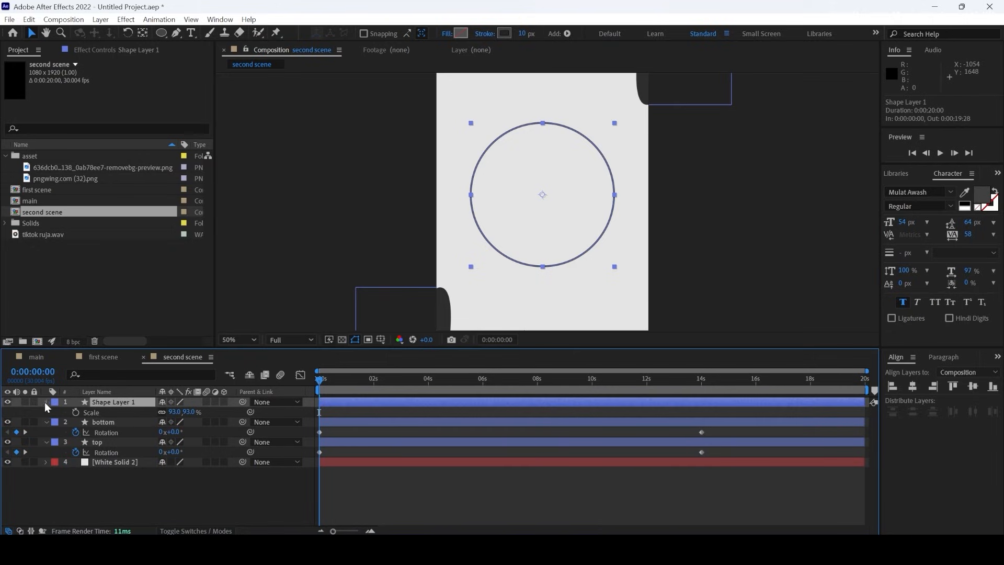
{"action": "left_click", "coordinate": [46, 401]}
{"action": "left_click", "coordinate": [47, 402]}
{"action": "left_click", "coordinate": [58, 422]}
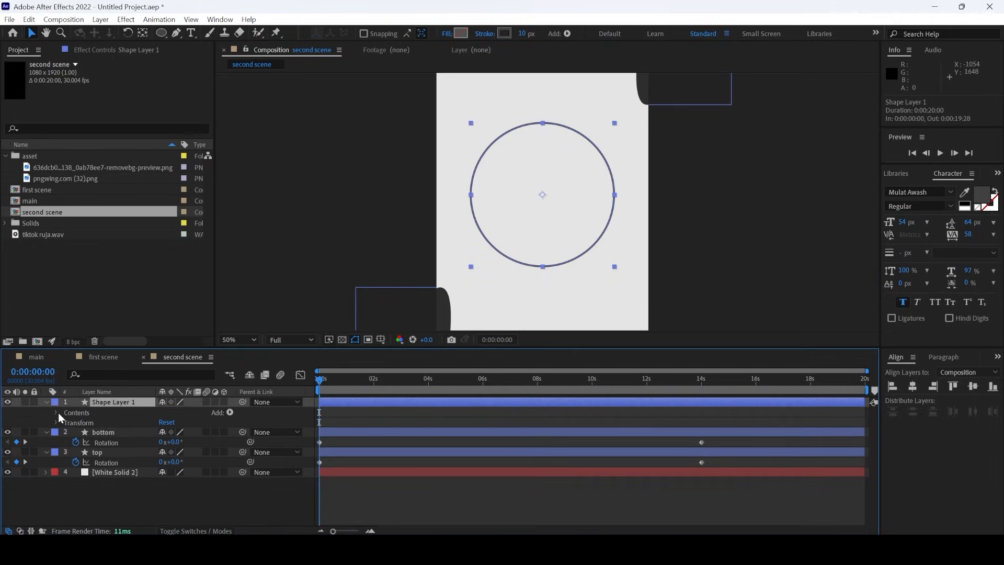
{"action": "left_click", "coordinate": [57, 413]}
{"action": "left_click", "coordinate": [67, 422]}
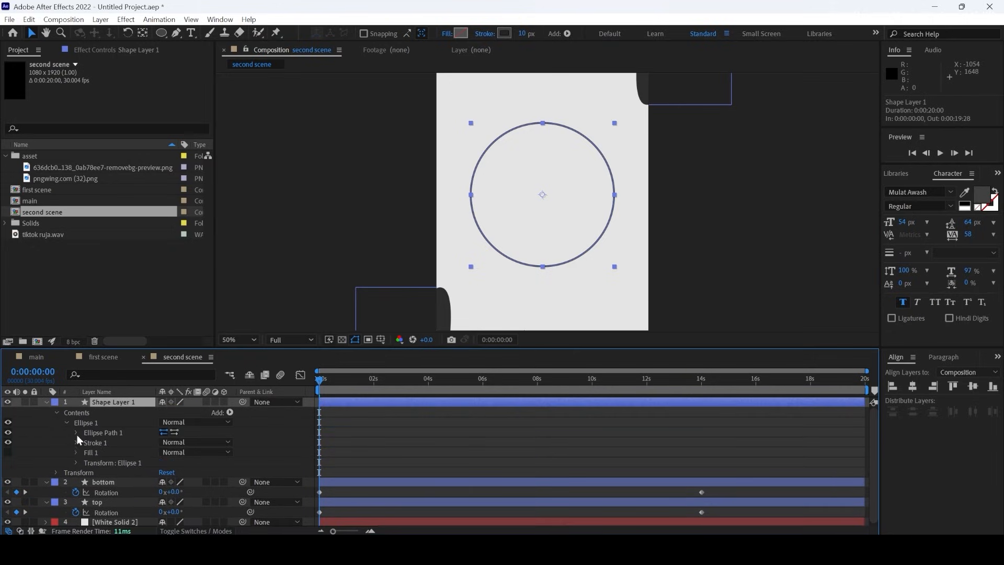
{"action": "left_click", "coordinate": [76, 442]}
{"action": "scroll", "coordinate": [112, 460], "scroll_direction": "down", "scroll_amount": 3}
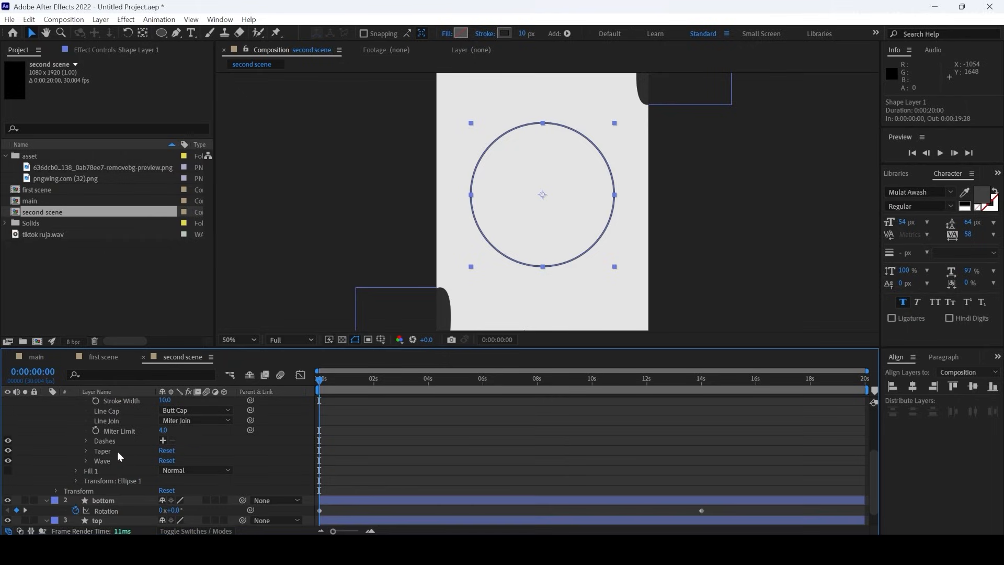
{"action": "left_click", "coordinate": [163, 441]}
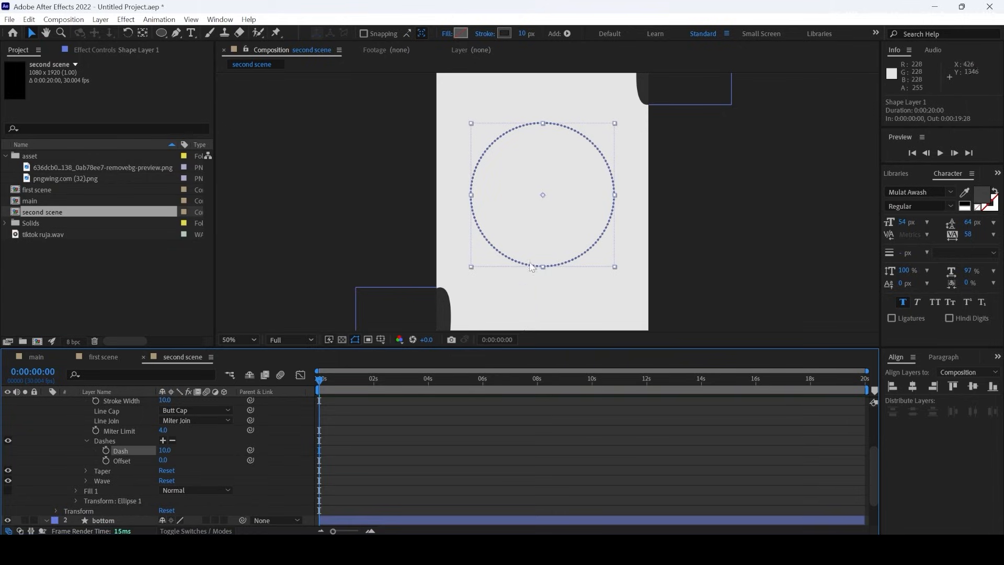
Adjust the circle's stroke Dash value to 29 for longer, wider-spaced dashes
{"action": "scroll", "coordinate": [541, 162], "scroll_direction": "up", "scroll_amount": 2}
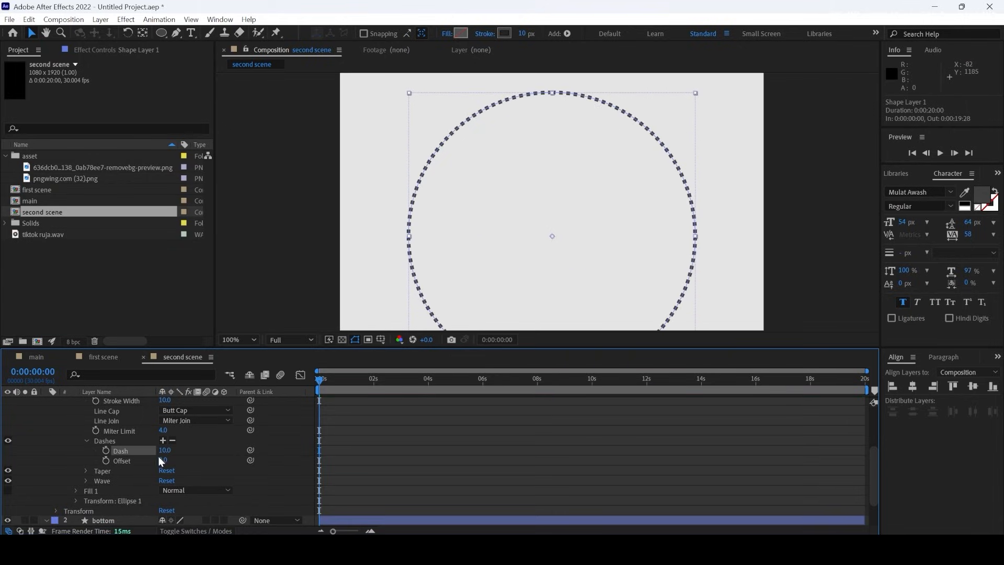
{"action": "left_click_drag", "start_coordinate": [165, 451], "coordinate": [179, 447]}
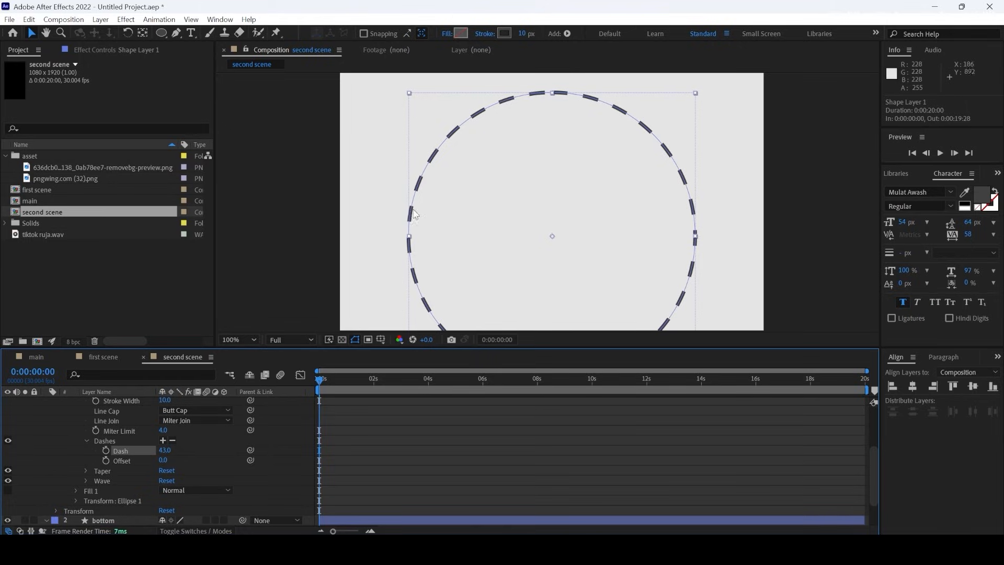
{"action": "left_click_drag", "start_coordinate": [165, 451], "coordinate": [140, 440]}
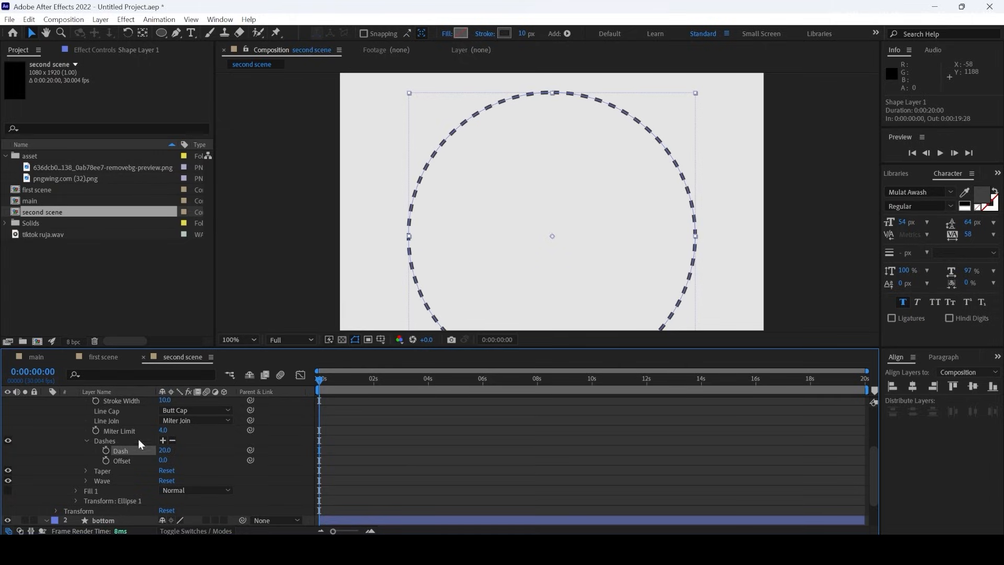
{"action": "left_click_drag", "start_coordinate": [164, 451], "coordinate": [143, 424]}
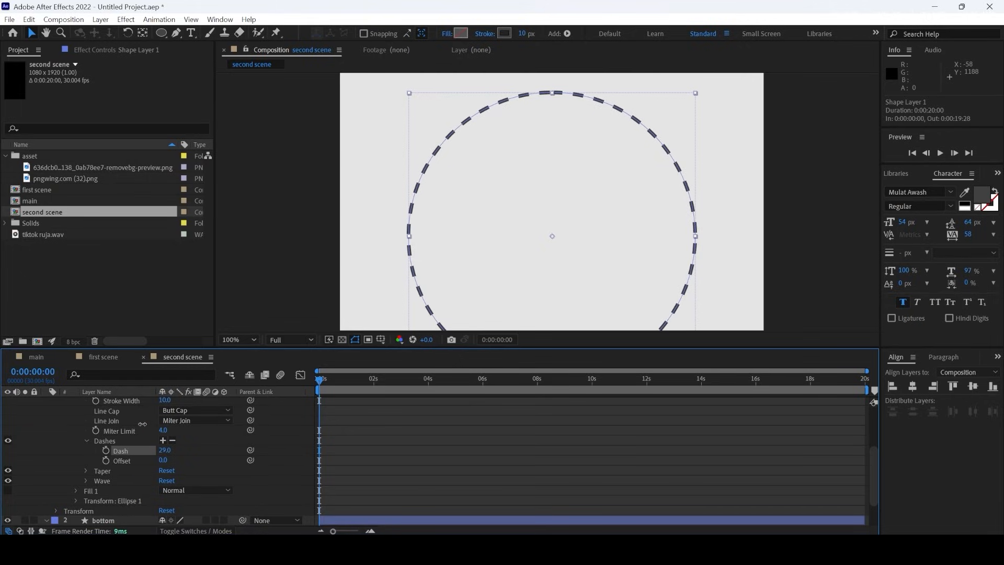
{"action": "left_click", "coordinate": [798, 175]}
{"action": "scroll", "coordinate": [569, 231], "scroll_direction": "down", "scroll_amount": 4}
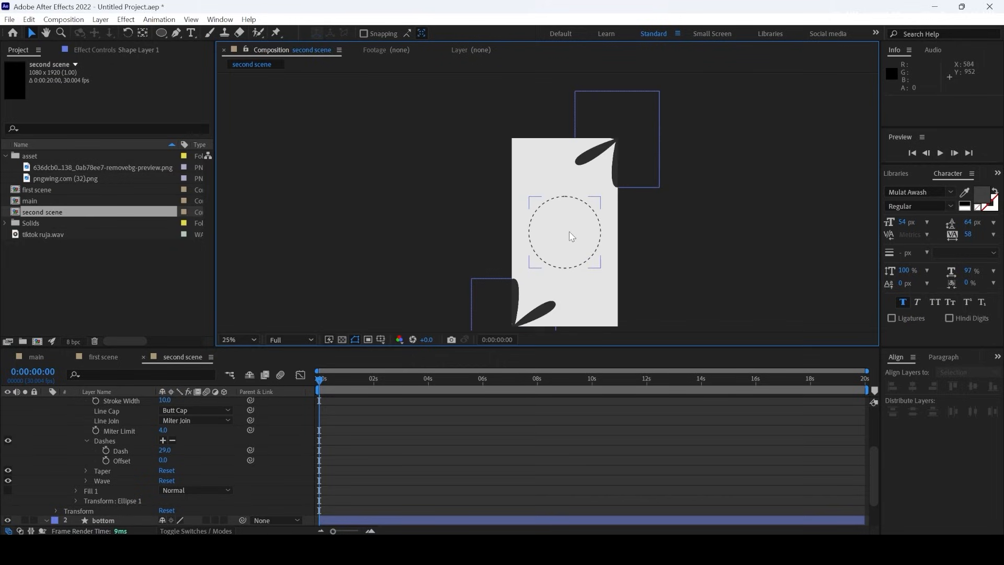
Add a Trim Paths operator to the contents of Shape Layer 1
{"action": "scroll", "coordinate": [78, 450], "scroll_direction": "up", "scroll_amount": 3}
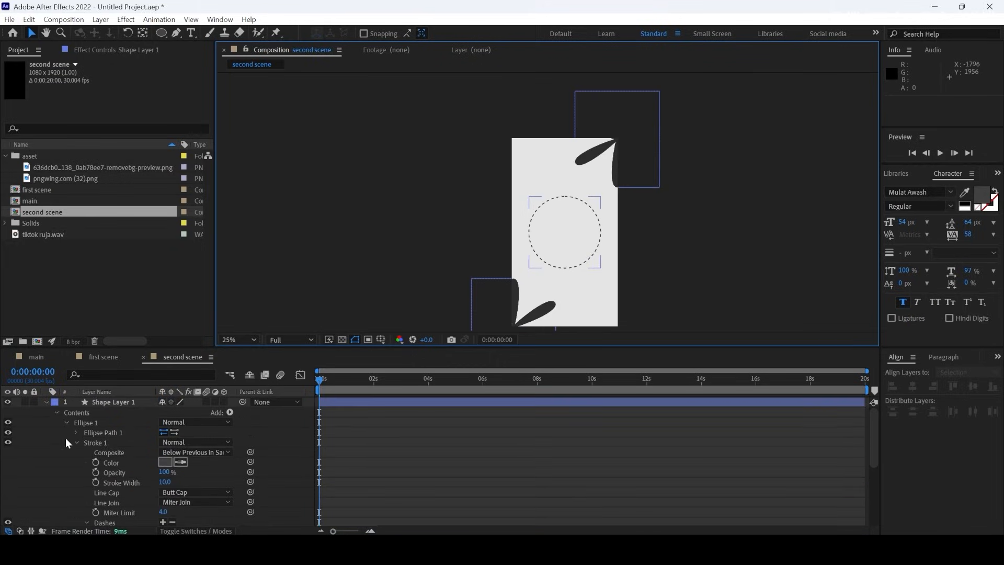
{"action": "left_click", "coordinate": [58, 413]}
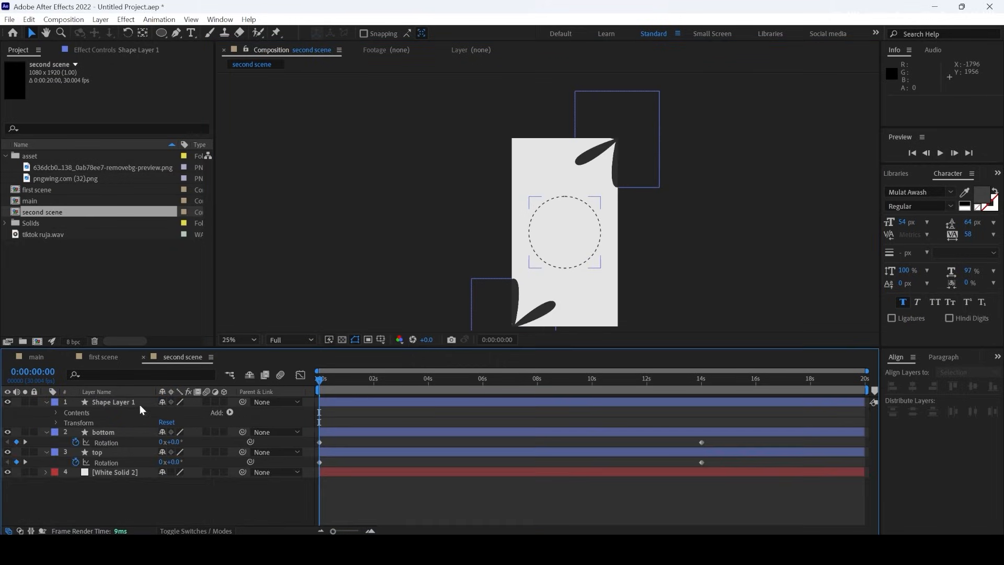
{"action": "left_click", "coordinate": [229, 412]}
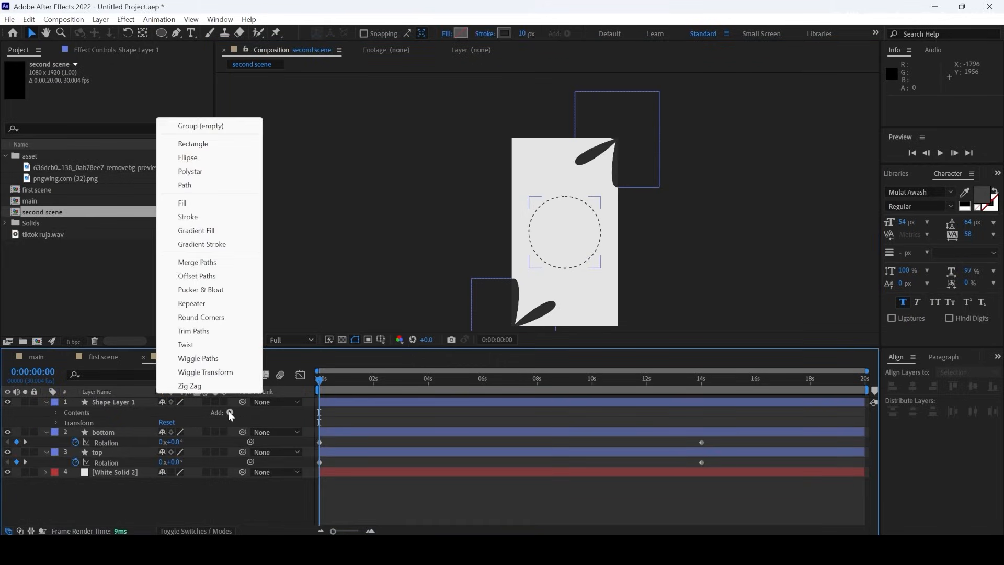
{"action": "left_click", "coordinate": [193, 331]}
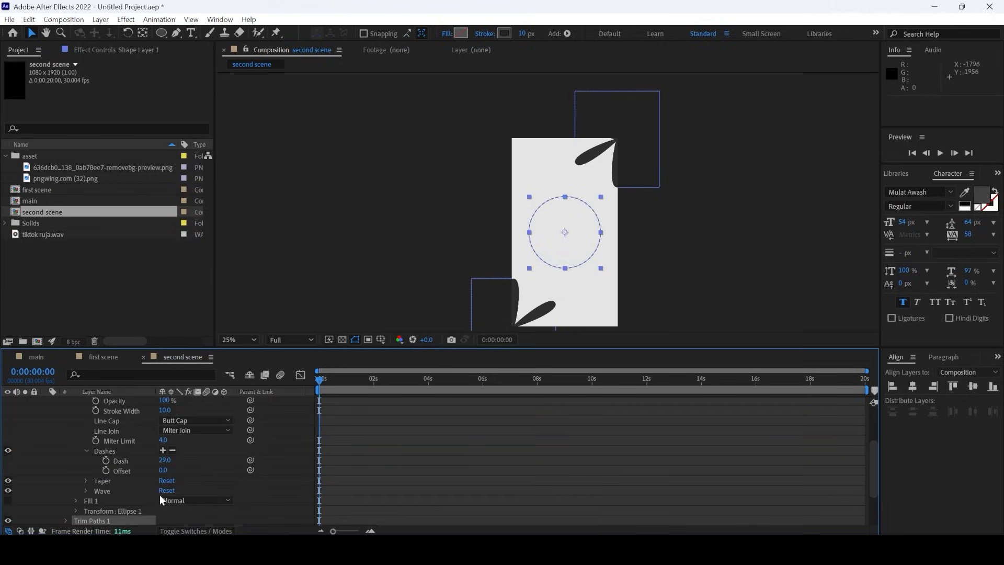
Keyframe the Trim Paths End value from 0% at 0:00:00:00 to 100% at 0:00:01:07
{"action": "scroll", "coordinate": [105, 497], "scroll_direction": "down", "scroll_amount": 3}
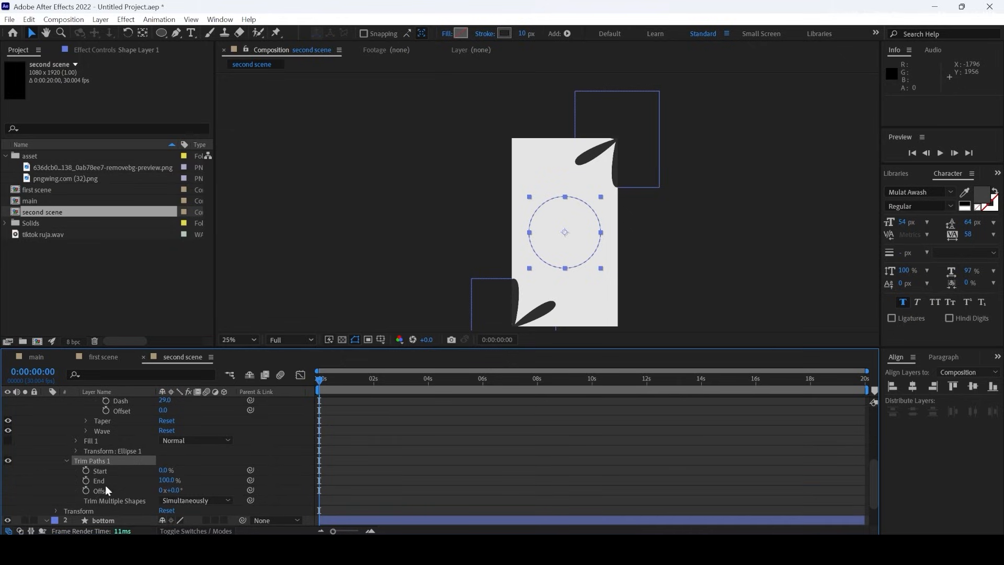
{"action": "left_click", "coordinate": [86, 480]}
{"action": "left_click_drag", "start_coordinate": [325, 387], "coordinate": [353, 382]}
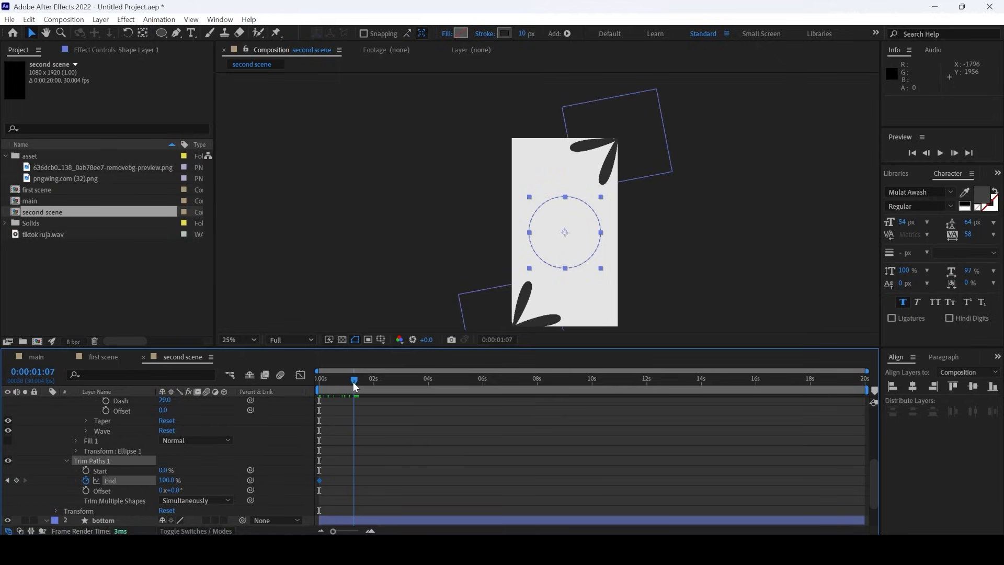
{"action": "left_click", "coordinate": [16, 480]}
{"action": "left_click_drag", "start_coordinate": [354, 382], "coordinate": [269, 382]}
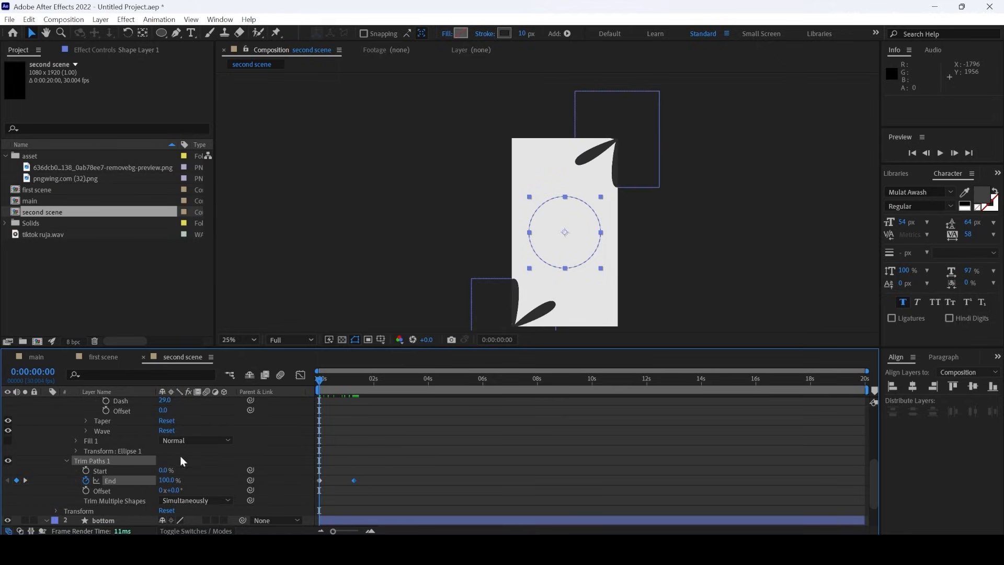
{"action": "left_click_drag", "start_coordinate": [167, 480], "coordinate": [4, 487]}
Apply Easy Ease to both Trim Paths End keyframes of Shape Layer 1
{"action": "left_click_drag", "start_coordinate": [371, 475], "coordinate": [317, 486]}
{"action": "right_click", "coordinate": [355, 480]}
{"action": "mouse_move", "coordinate": [396, 474]}
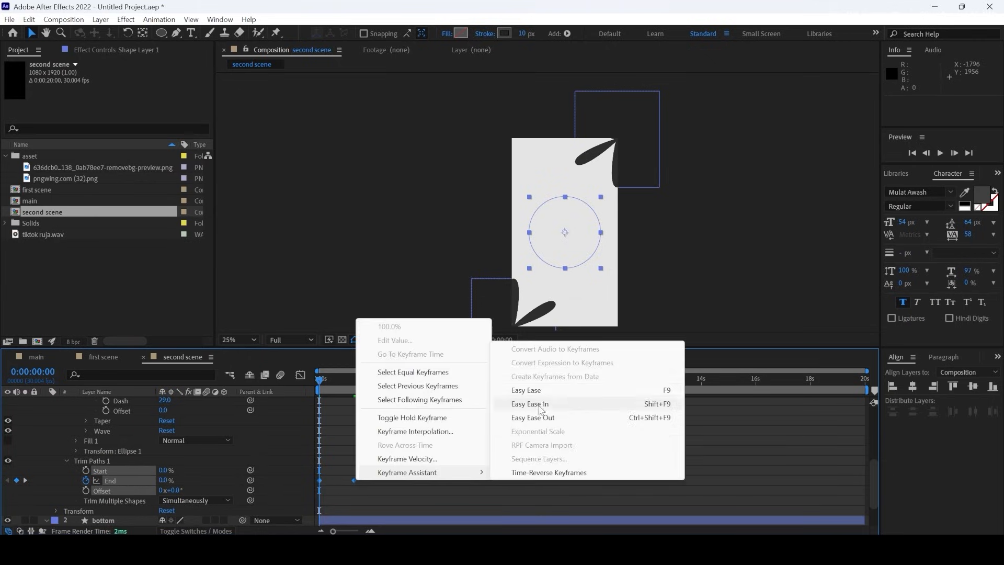
{"action": "left_click", "coordinate": [525, 393]}
Extend the last End keyframe's easing in the speed graph so the circle draws quickly and slows down, and preview it
{"action": "left_click", "coordinate": [299, 375]}
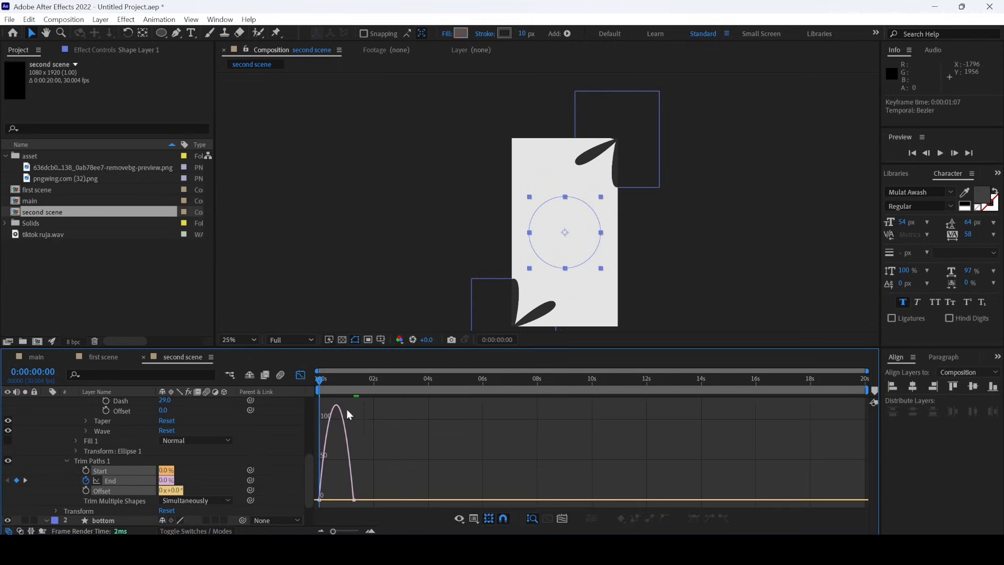
{"action": "left_click_drag", "start_coordinate": [361, 500], "coordinate": [336, 500]}
{"action": "key", "text": "shift+F3"}
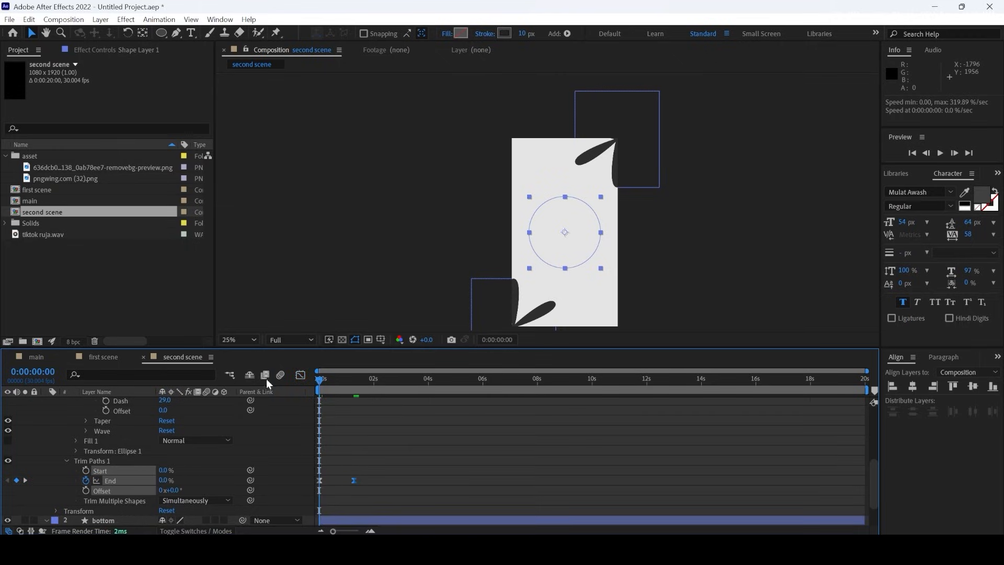
{"action": "key", "text": "space"}
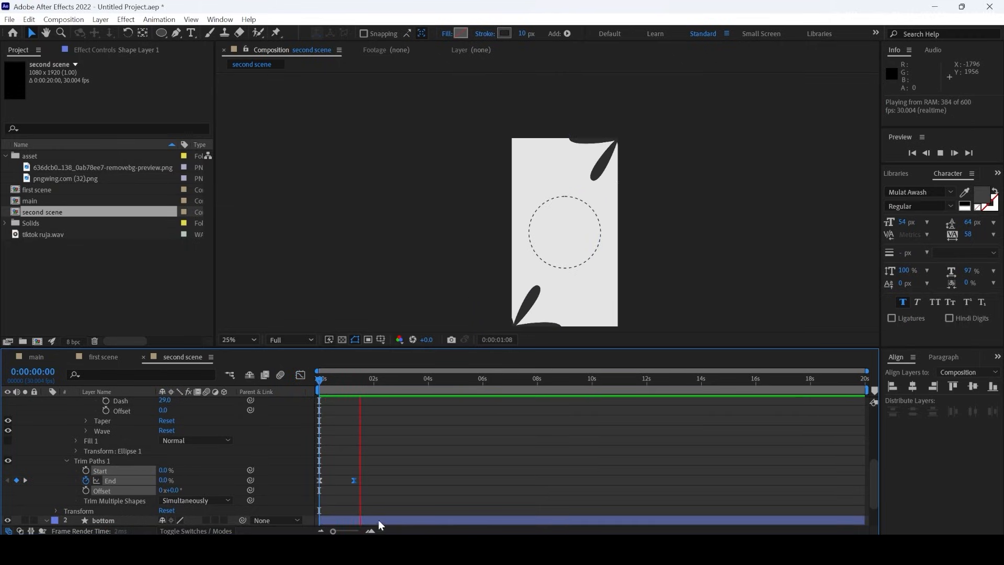
{"action": "key", "text": "space"}
Retime the last Trim Paths End keyframe to about 2.5 seconds, previewing the slower circle draw-on
{"action": "left_click_drag", "start_coordinate": [353, 481], "coordinate": [414, 481]}
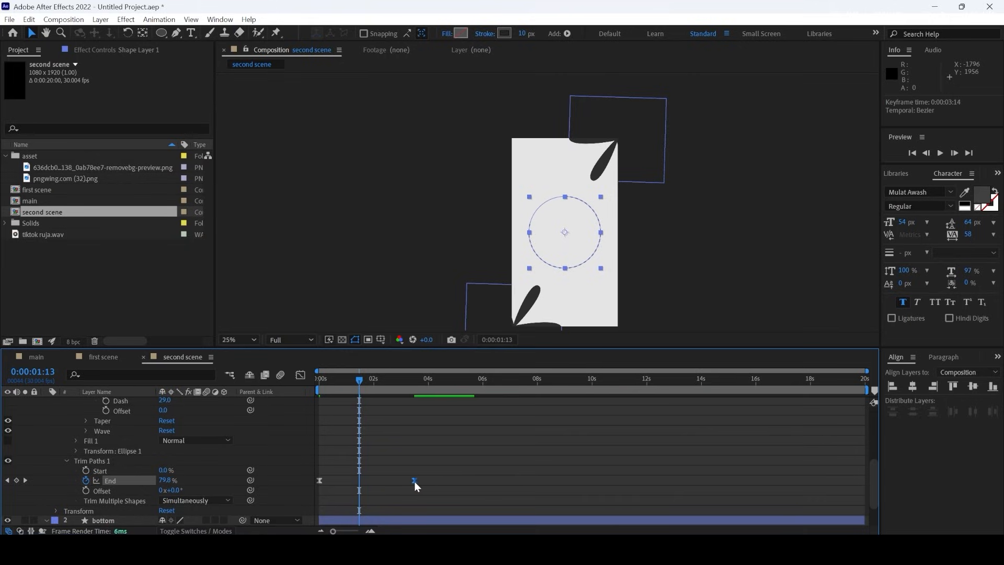
{"action": "key", "text": "Home"}
{"action": "key", "text": "space"}
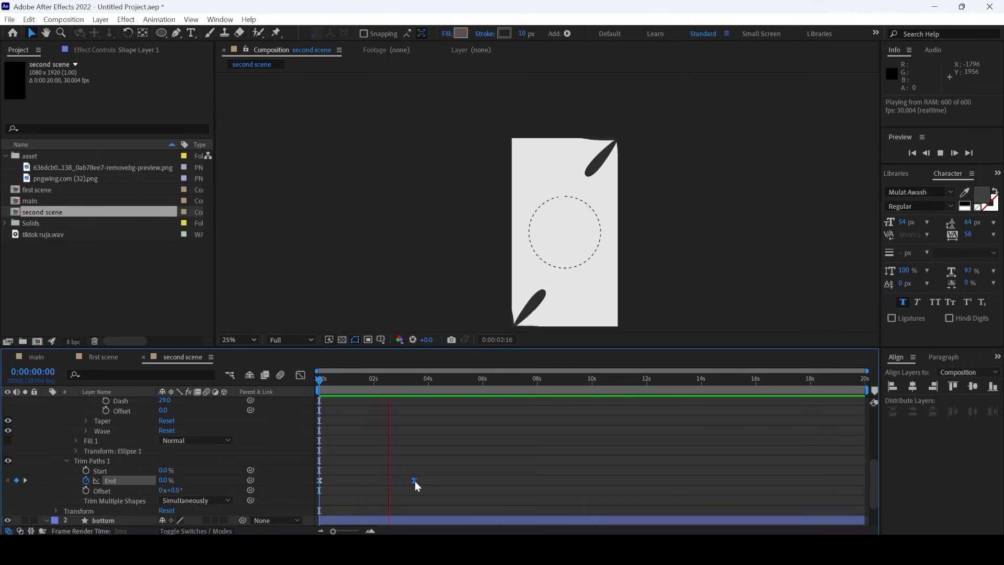
{"action": "left_click_drag", "start_coordinate": [416, 481], "coordinate": [388, 484]}
{"action": "key", "text": "space"}
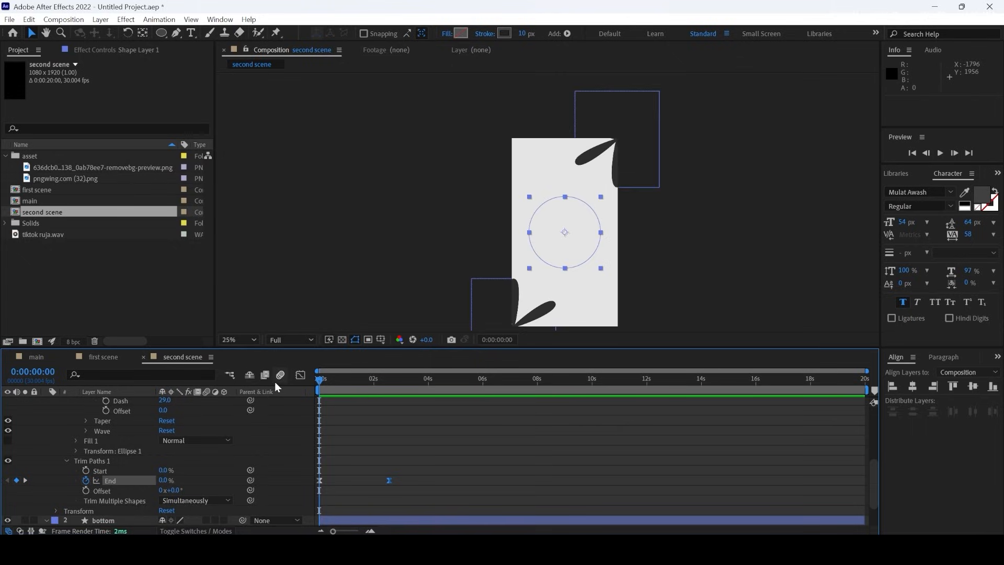
{"action": "key", "text": "space"}
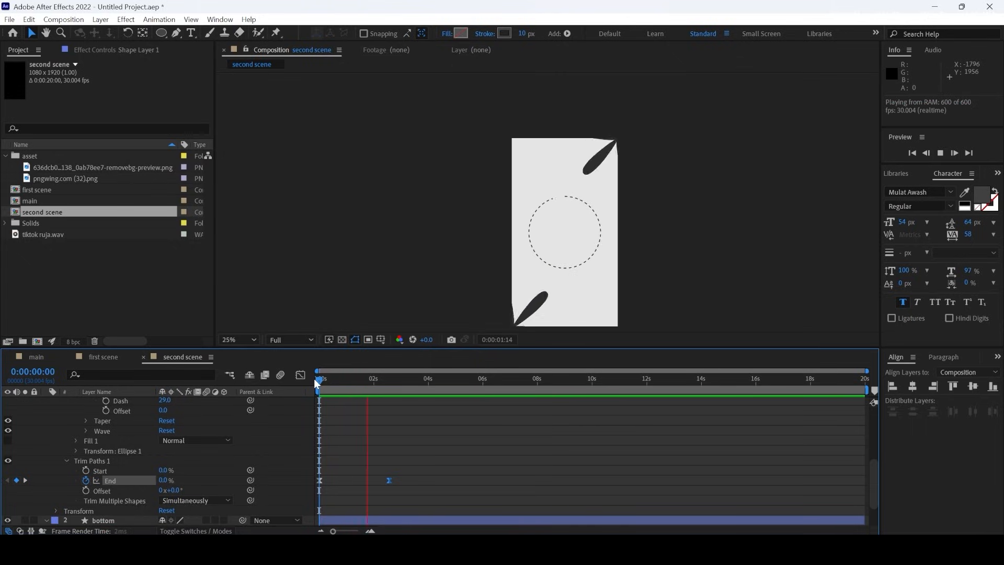
{"action": "key", "text": "space"}
Collapse Shape Layer 1's properties and delete the tiktok ruja.wav audio layer from the first scene composition
{"action": "left_click", "coordinate": [89, 262]}
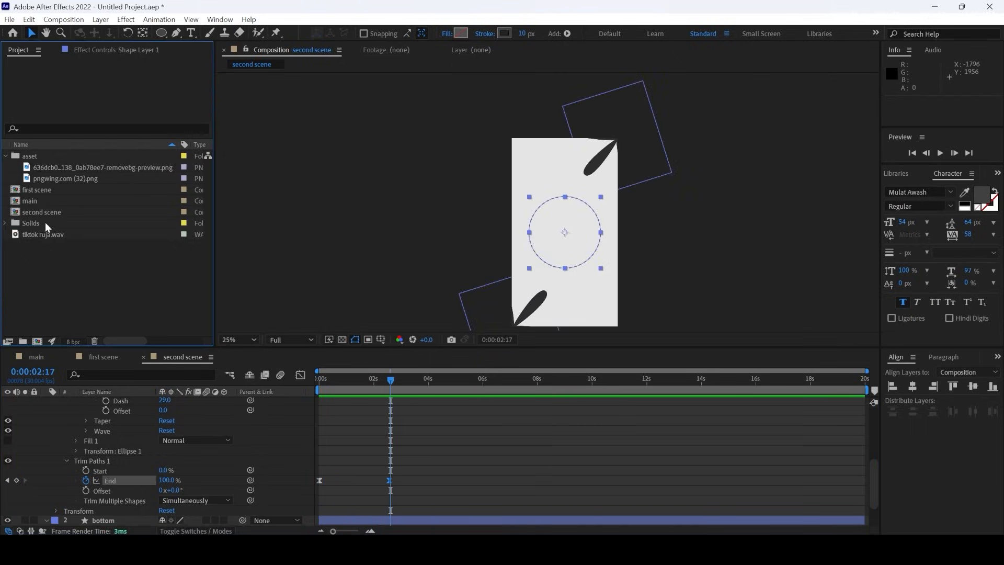
{"action": "left_click", "coordinate": [46, 235]}
{"action": "scroll", "coordinate": [84, 456], "scroll_direction": "up", "scroll_amount": 5}
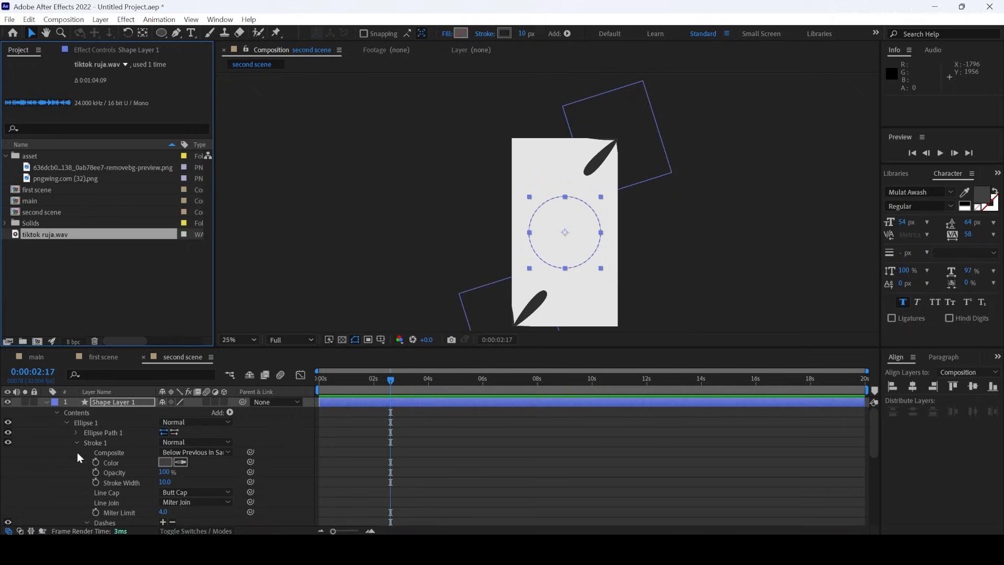
{"action": "left_click", "coordinate": [46, 402]}
{"action": "left_click", "coordinate": [108, 356]}
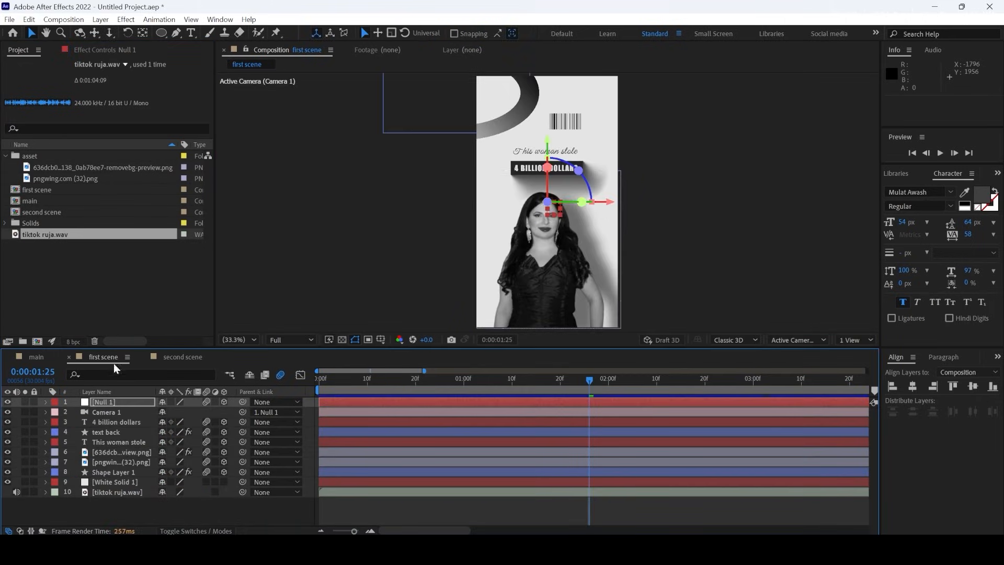
{"action": "left_click", "coordinate": [114, 493]}
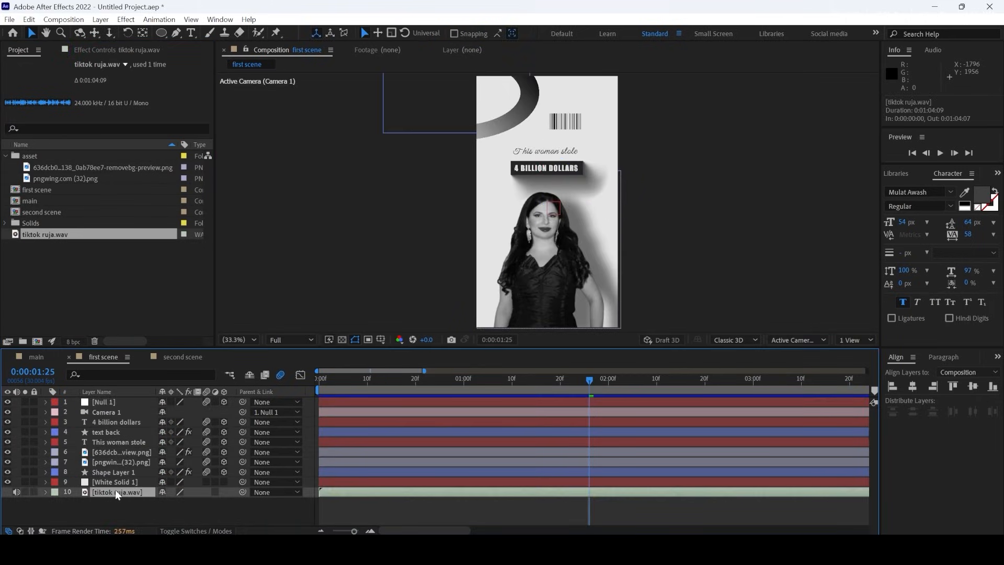
{"action": "key", "text": "Delete"}
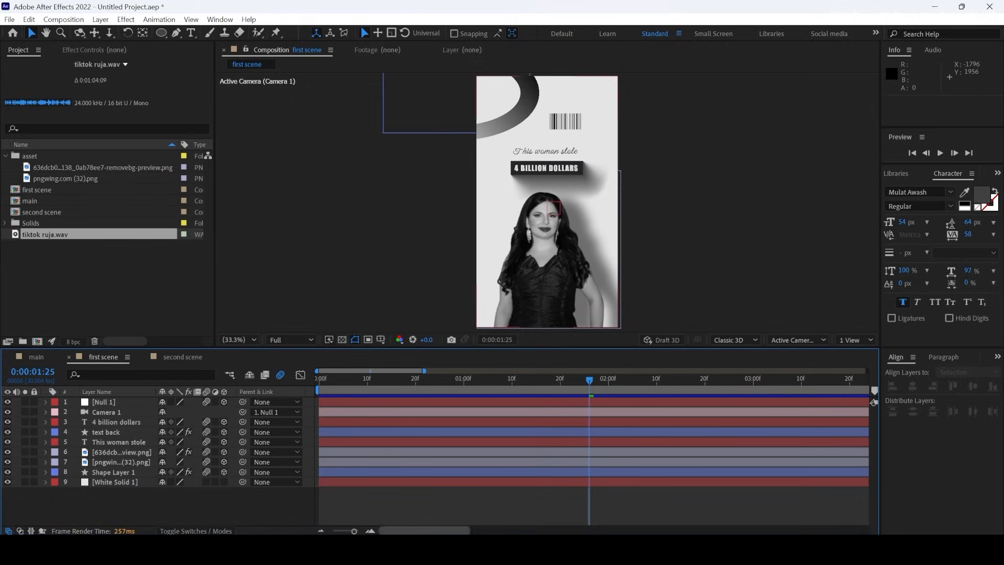
Add tiktok ruja.wav to the second scene composition below White Solid 2 and play it from the start
{"action": "left_click", "coordinate": [175, 356]}
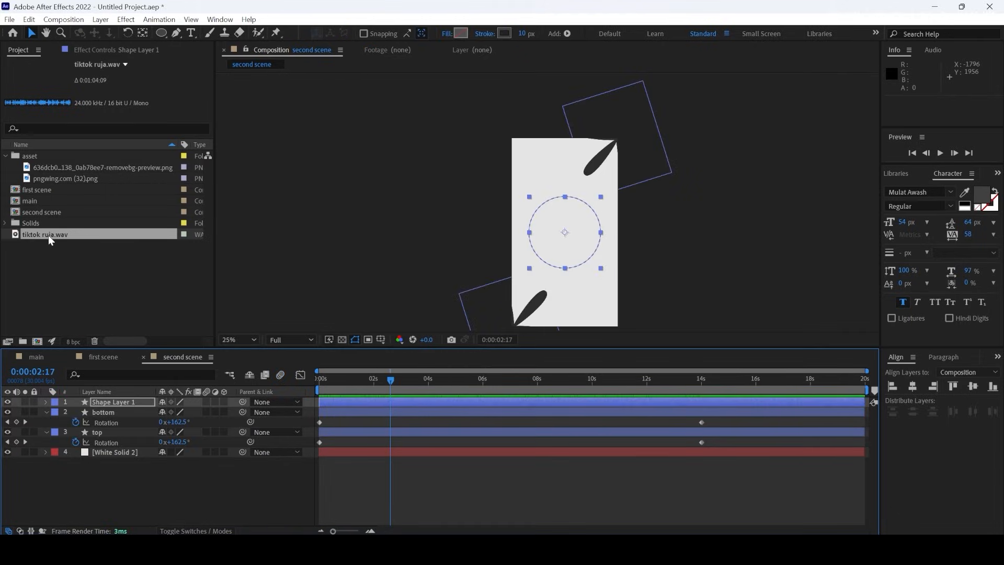
{"action": "left_click_drag", "start_coordinate": [48, 234], "coordinate": [87, 488]}
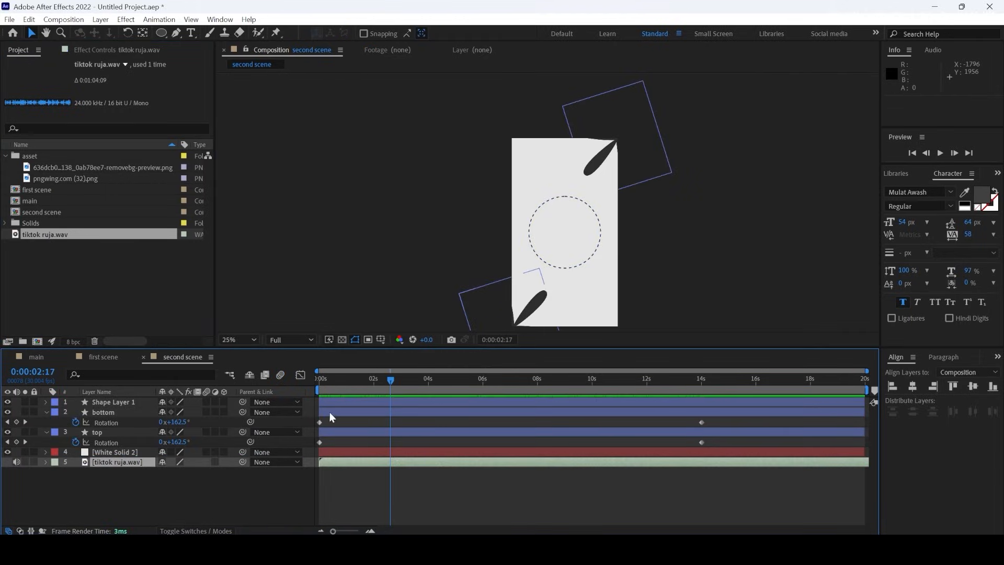
{"action": "key", "text": "Home"}
{"action": "key", "text": "space"}
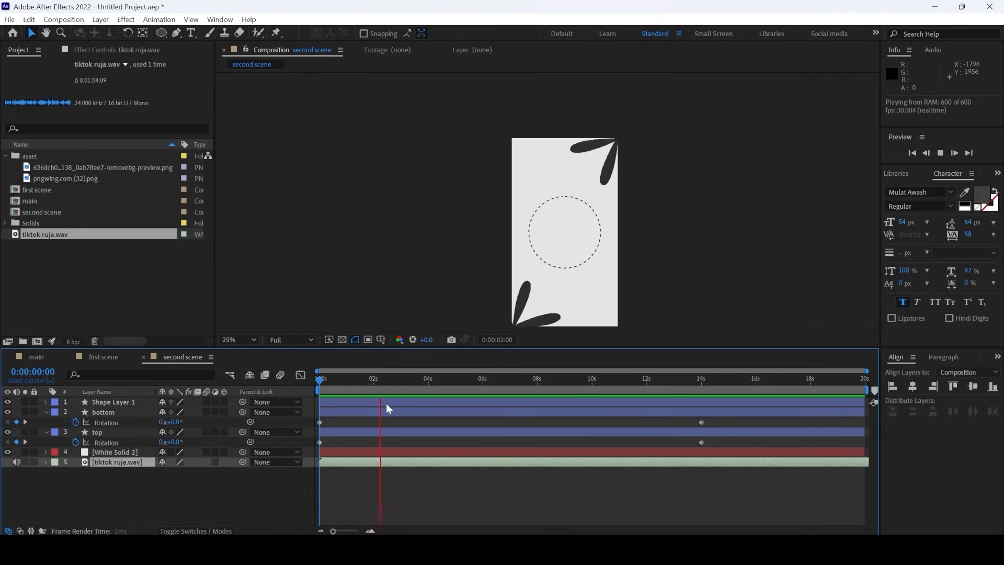
{"action": "key", "text": "space"}
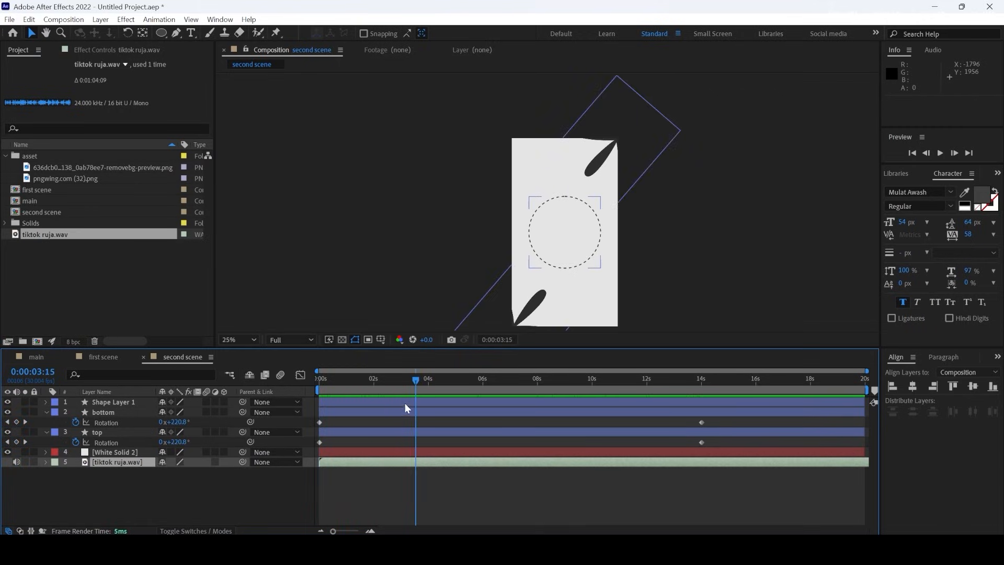
Listen for the cut point, split the tiktok ruja.wav layer at 0:00:03:09 and delete its earlier part
{"action": "left_click_drag", "start_coordinate": [420, 382], "coordinate": [394, 383]}
{"action": "key", "text": "space"}
{"action": "key", "text": "space"}
{"action": "key", "text": "space"}
{"action": "key", "text": "space"}
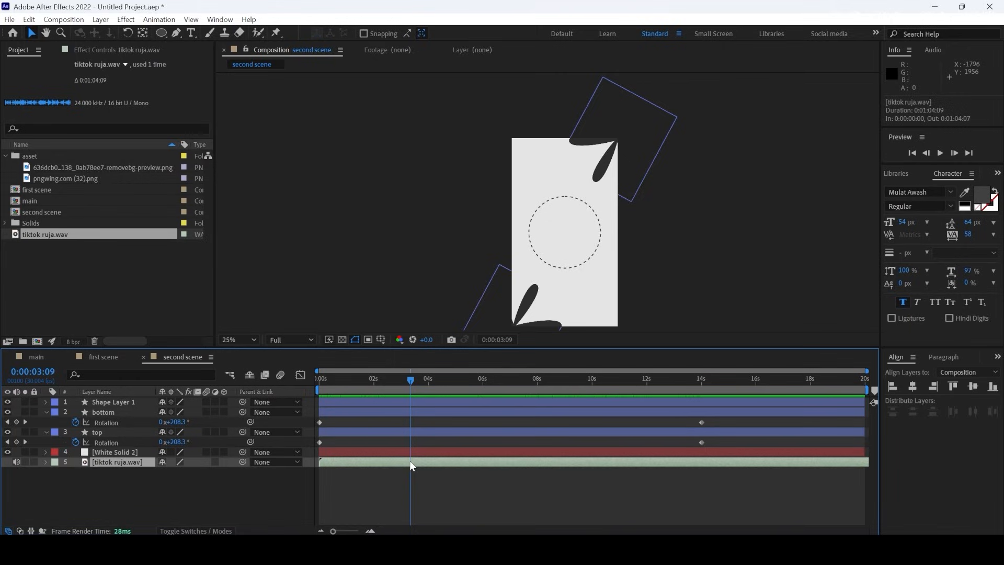
{"action": "key", "text": "ctrl+shift+d"}
{"action": "left_click", "coordinate": [376, 474]}
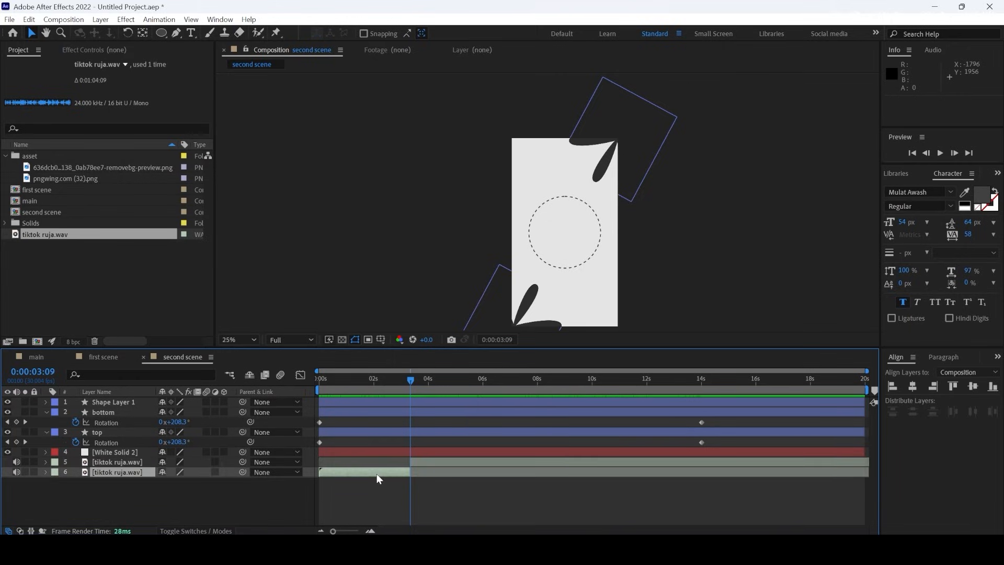
{"action": "key", "text": "Delete"}
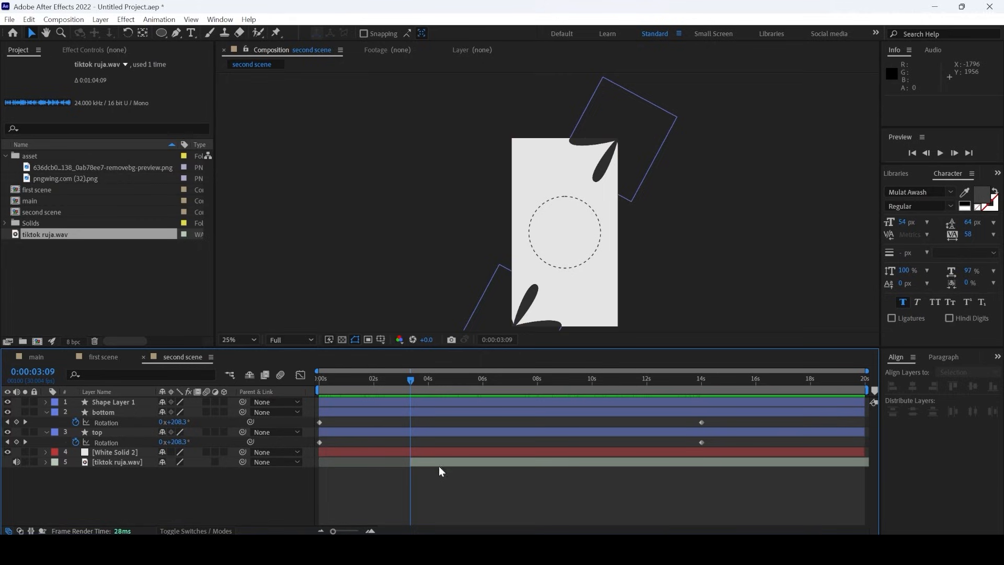
Move the remaining tiktok ruja.wav clip to start at 0:00:00:00 and play the scene from the beginning
{"action": "left_click_drag", "start_coordinate": [438, 466], "coordinate": [345, 459]}
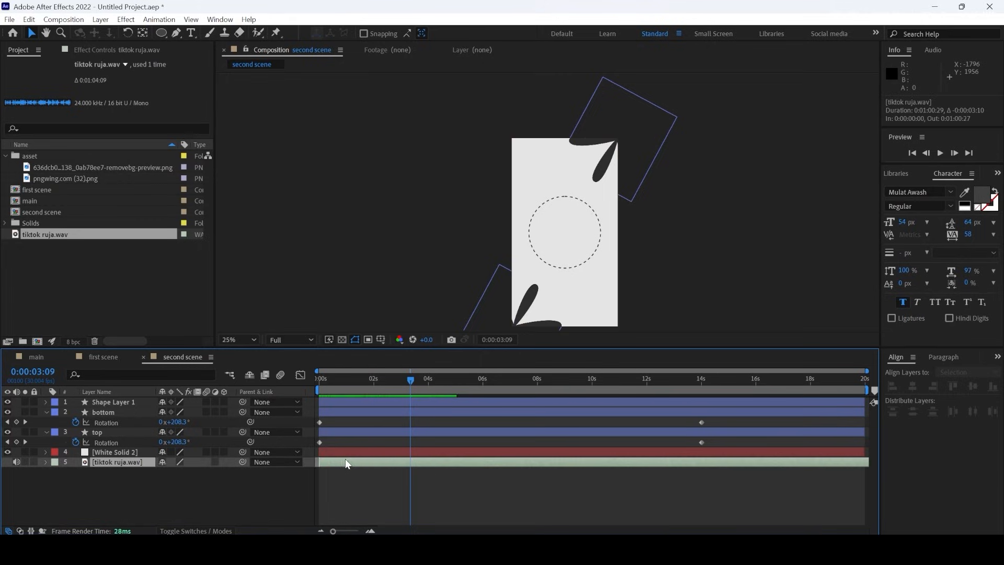
{"action": "left_click_drag", "start_coordinate": [347, 376], "coordinate": [261, 378]}
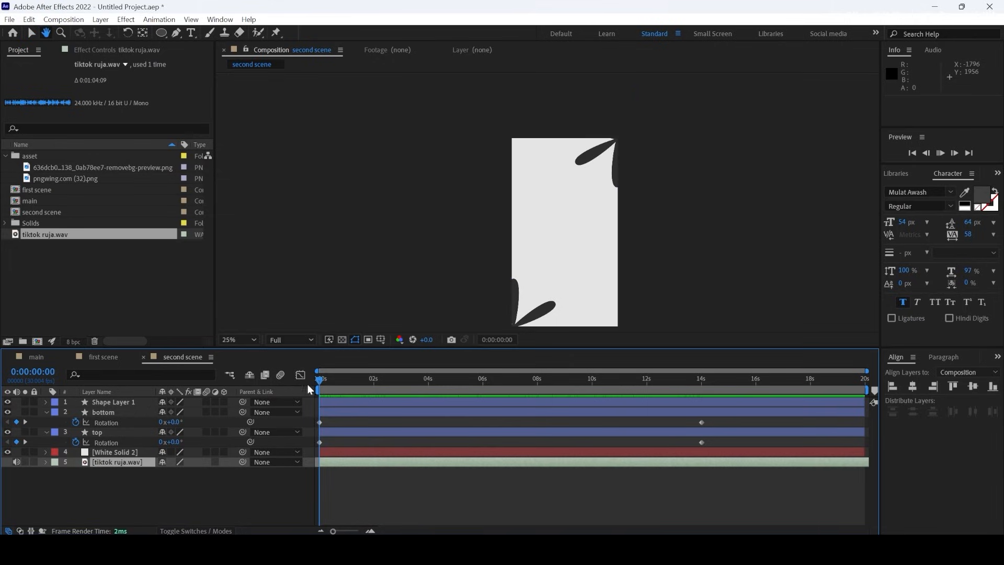
{"action": "key", "text": "space"}
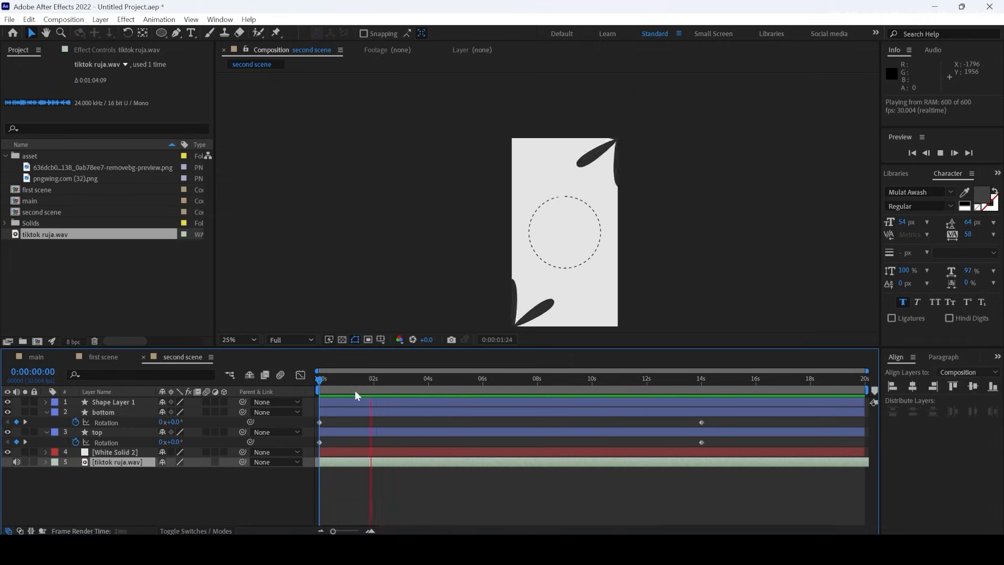
{"action": "key", "text": "space"}
Replay the opening to check the circle animation against the audio, and park the playhead at 0:00:01:12
{"action": "left_click_drag", "start_coordinate": [356, 381], "coordinate": [285, 372]}
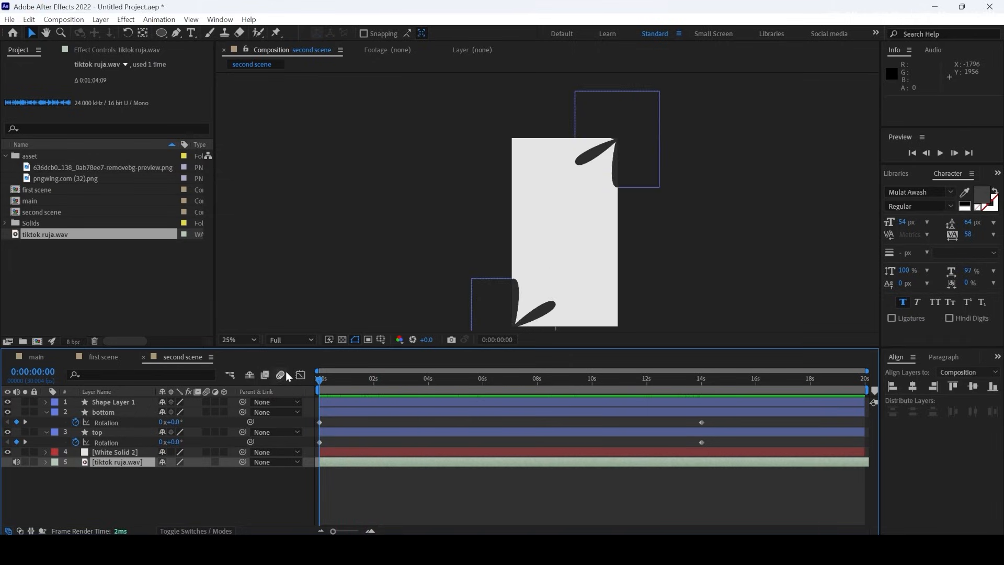
{"action": "key", "text": "space"}
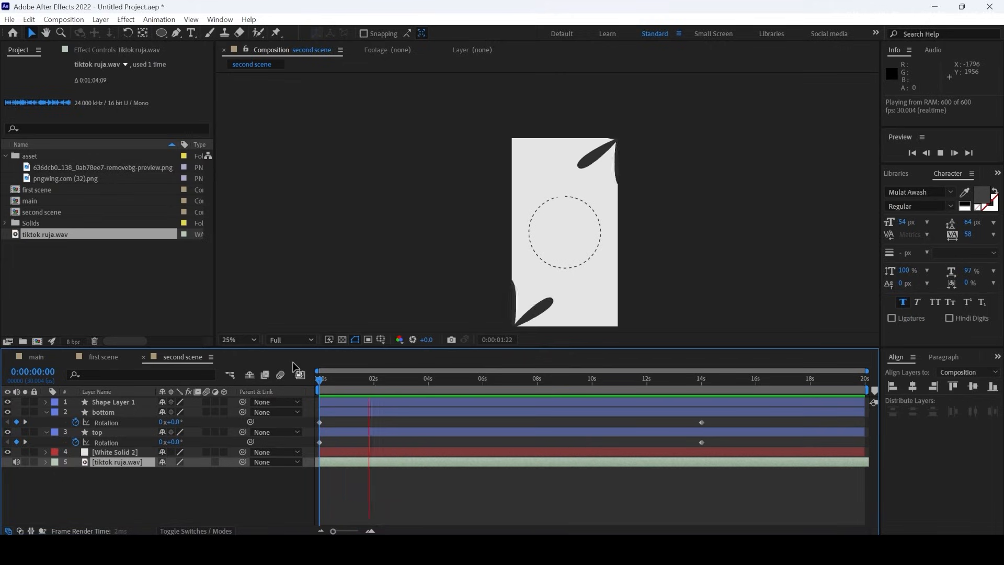
{"action": "key", "text": "space"}
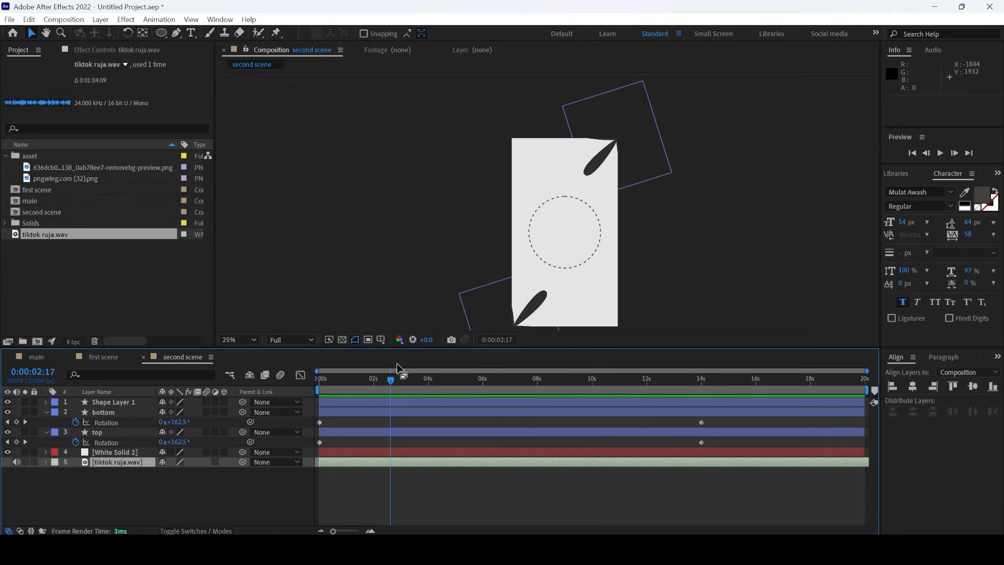
{"action": "left_click_drag", "start_coordinate": [393, 379], "coordinate": [305, 378]}
{"action": "key", "text": "space"}
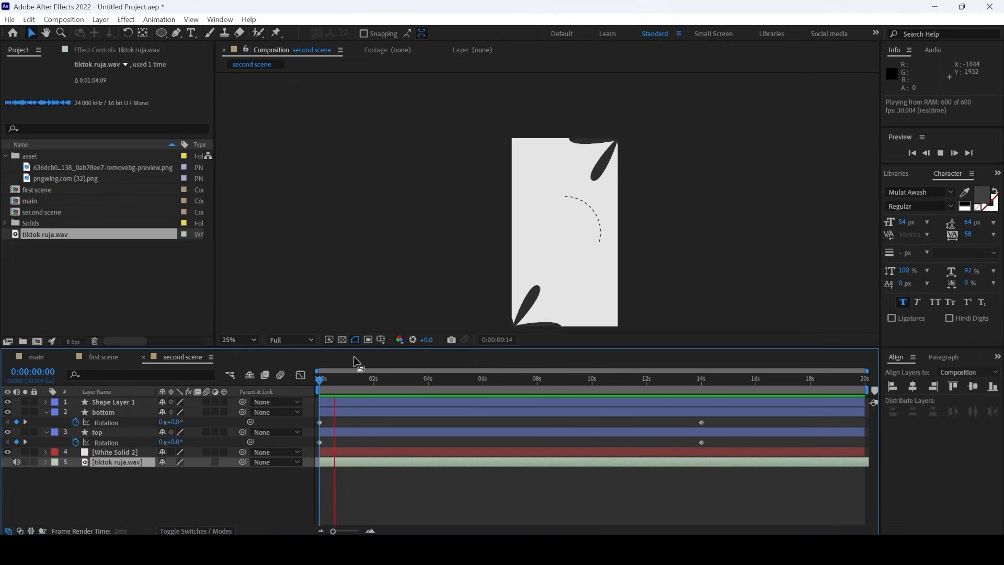
{"action": "key", "text": "space"}
{"action": "left_click_drag", "start_coordinate": [335, 385], "coordinate": [359, 387]}
Import pngwing.com (33).png from the ruja folder on drive D and file it in the project's asset folder
{"action": "left_click", "coordinate": [71, 275]}
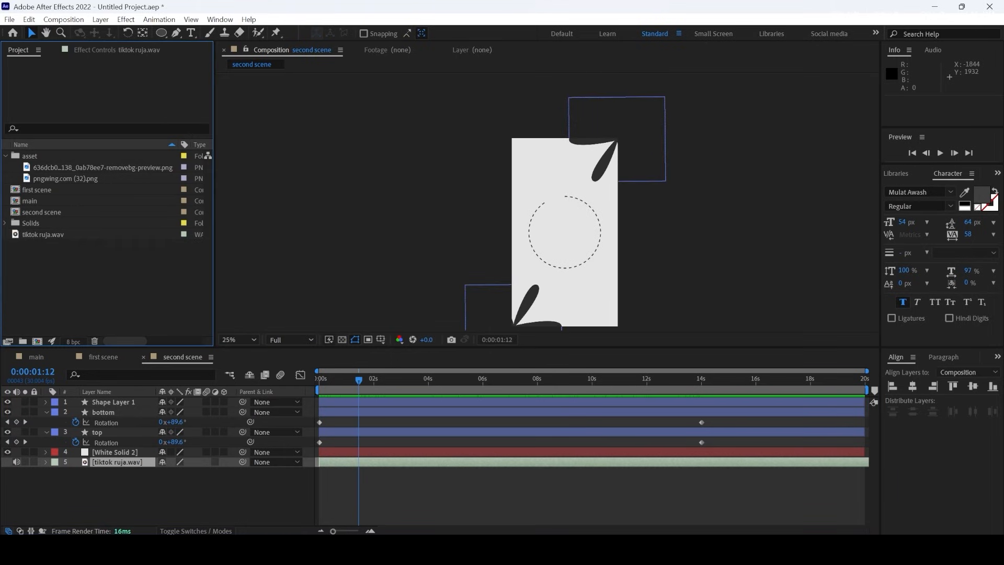
{"action": "left_click", "coordinate": [489, 548]}
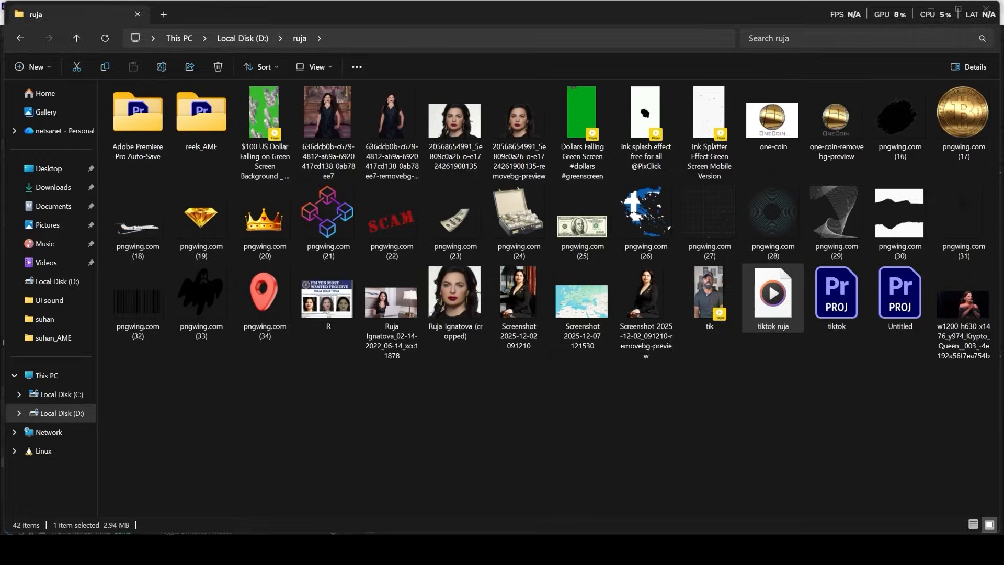
{"action": "left_click", "coordinate": [205, 297]}
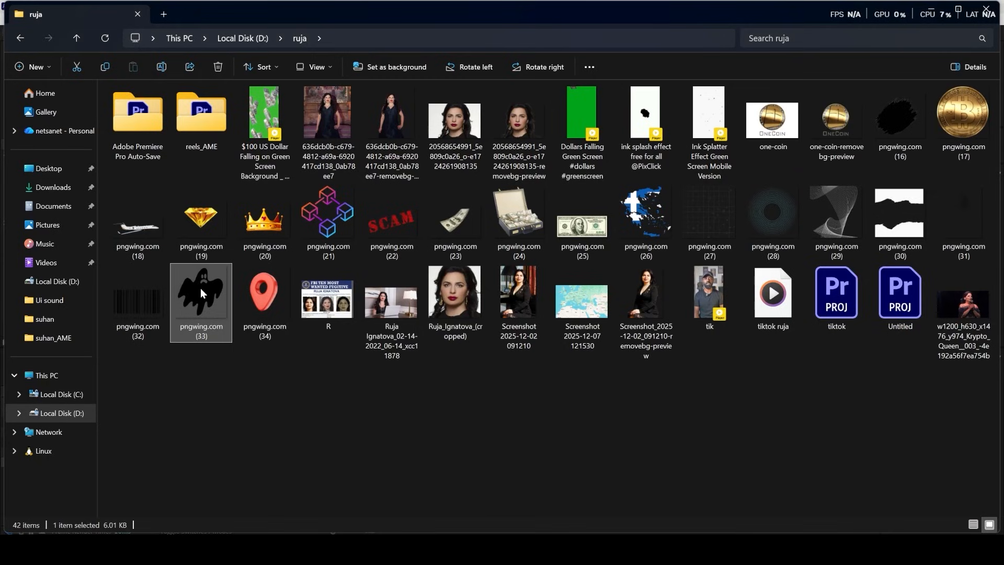
{"action": "left_click_drag", "start_coordinate": [200, 287], "coordinate": [101, 290]}
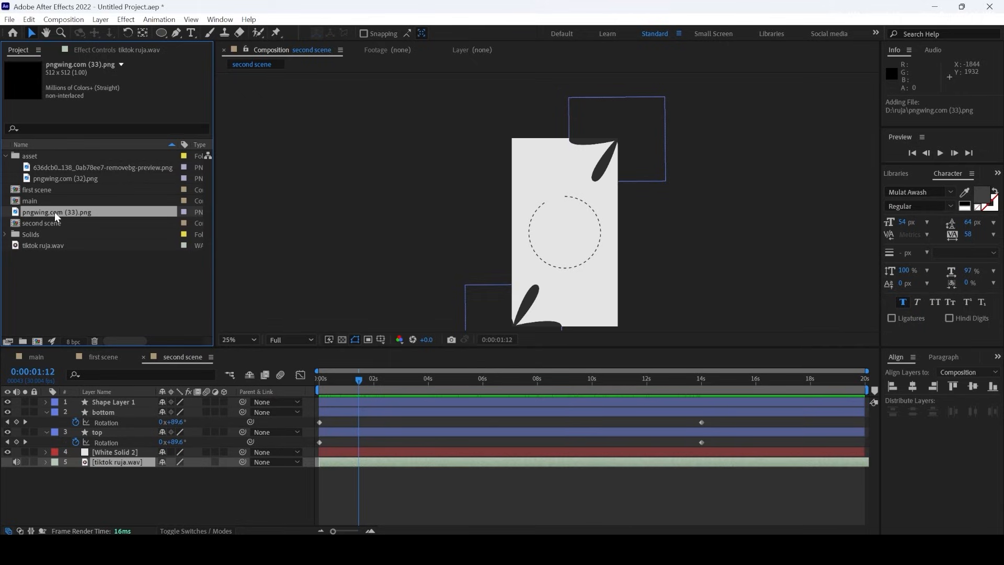
{"action": "left_click_drag", "start_coordinate": [55, 212], "coordinate": [40, 156]}
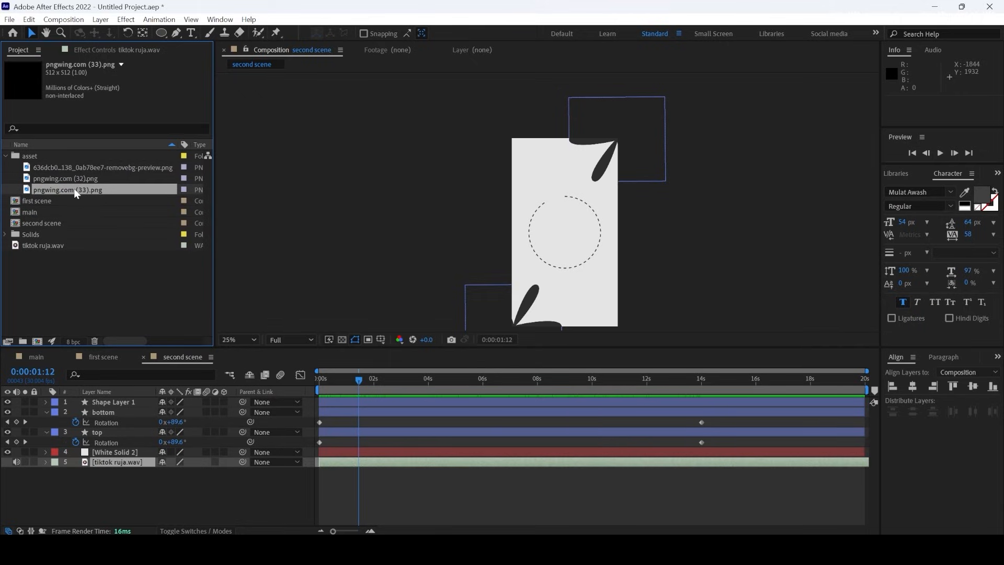
Rename pngwing.com (33).png as ghost and add it to the second scene directly below Shape Layer 1
{"action": "right_click", "coordinate": [74, 190]}
{"action": "left_click", "coordinate": [102, 390]}
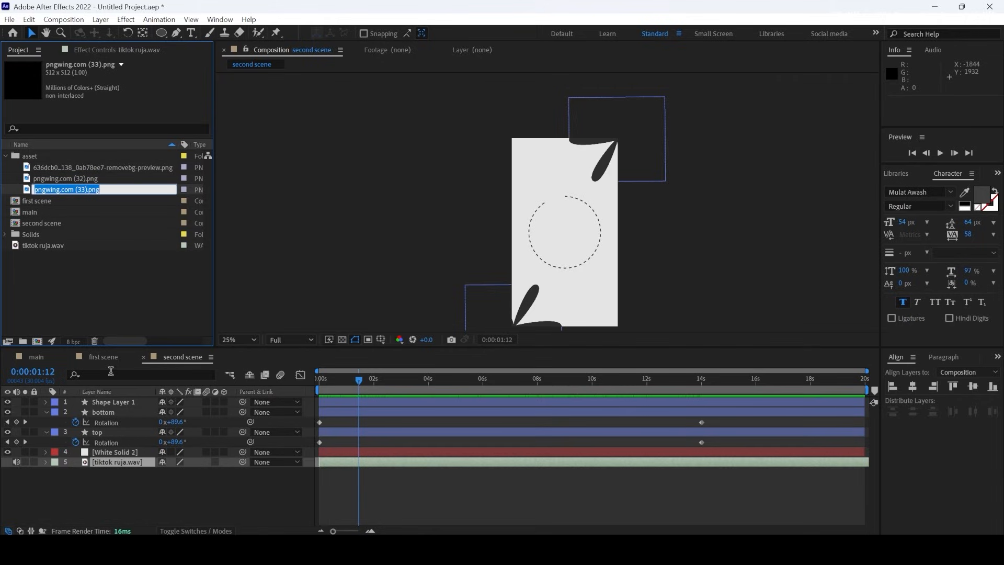
{"action": "type", "text": "ghost"}
{"action": "key", "text": "Return"}
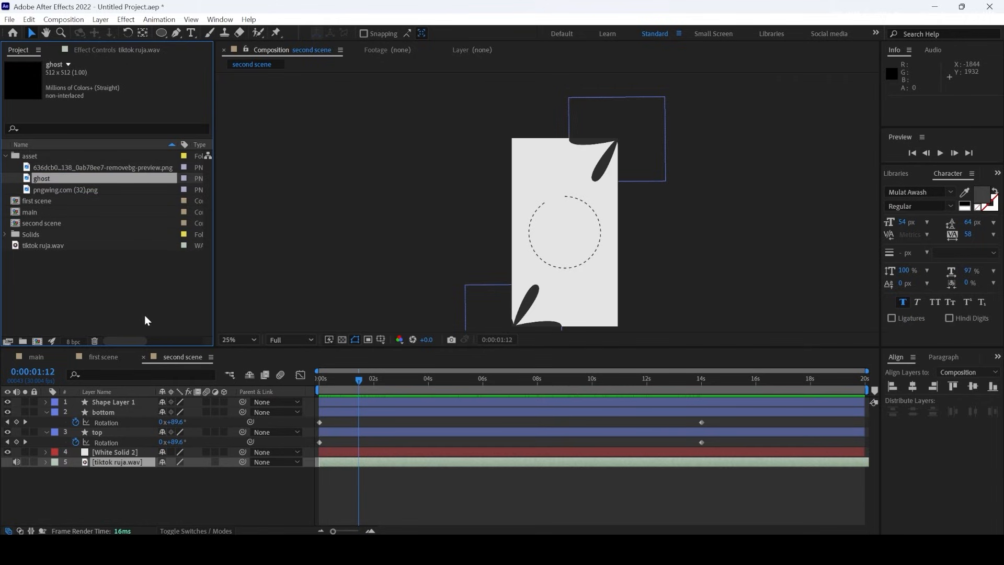
{"action": "left_click_drag", "start_coordinate": [47, 179], "coordinate": [105, 403]}
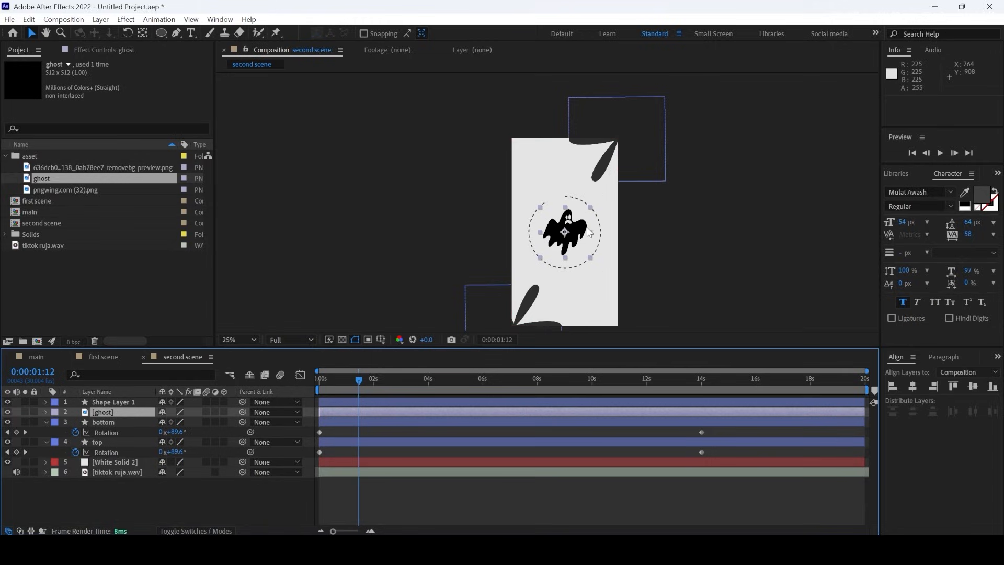
Apply the Shadow Studio 3 effect to the ghost layer
{"action": "left_click", "coordinate": [824, 174]}
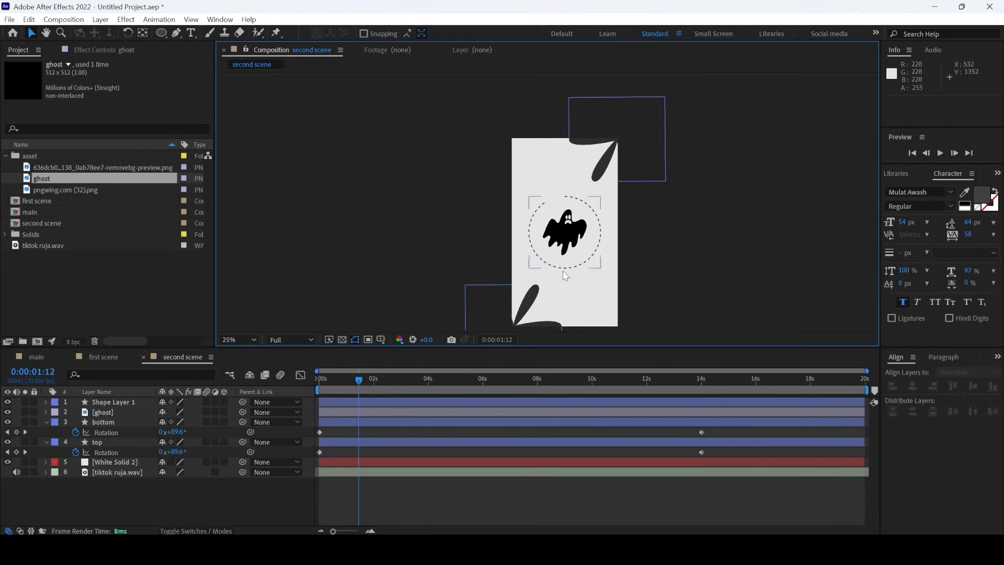
{"action": "scroll", "coordinate": [580, 236], "scroll_direction": "up", "scroll_amount": 4}
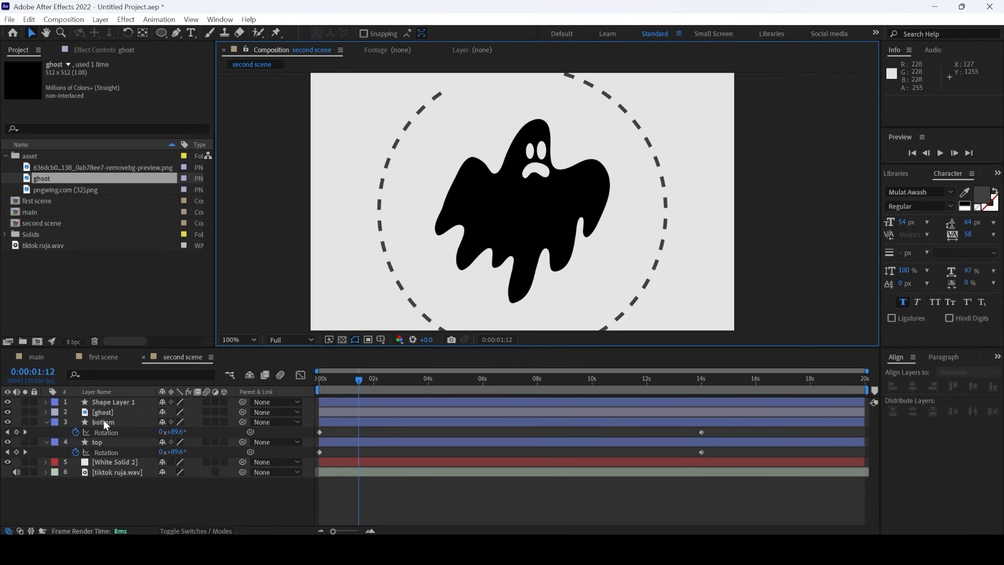
{"action": "left_click", "coordinate": [105, 412]}
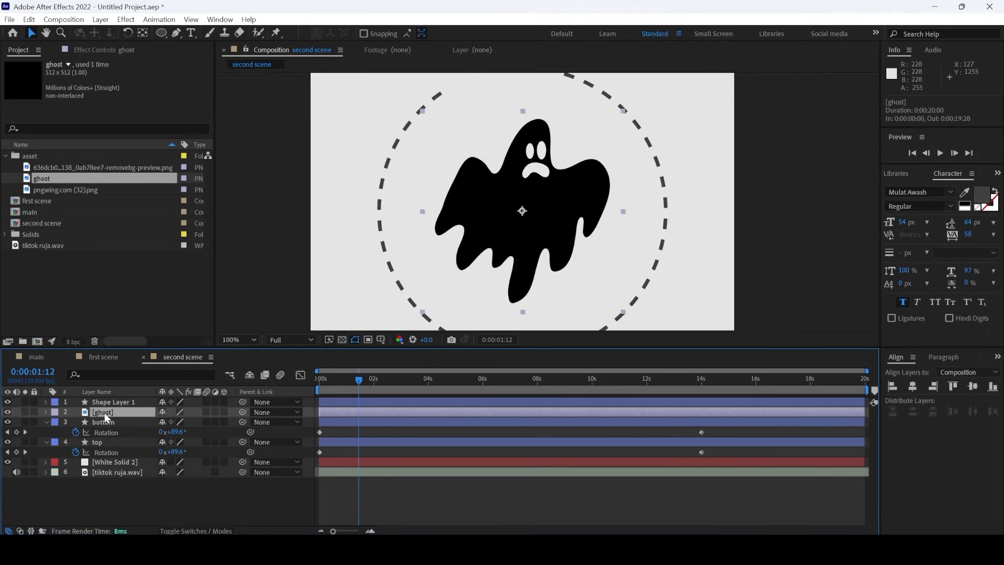
{"action": "key", "text": "ctrl+space"}
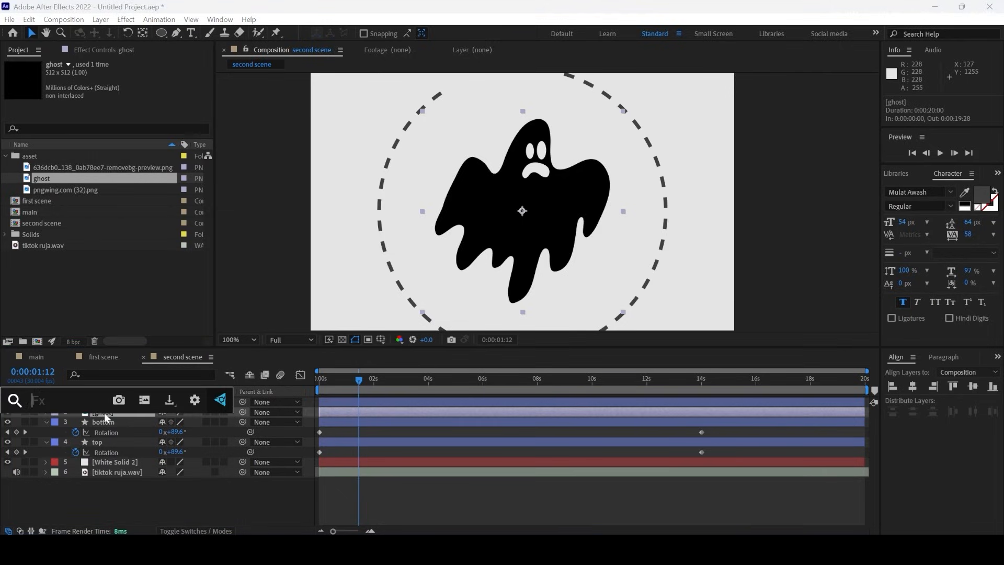
{"action": "type", "text": "sh"}
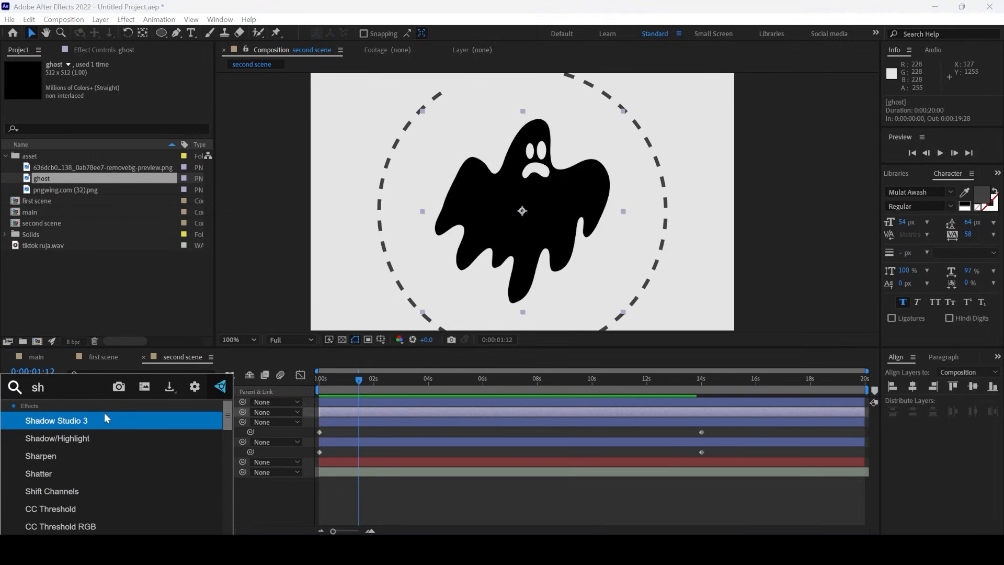
{"action": "key", "text": "Return"}
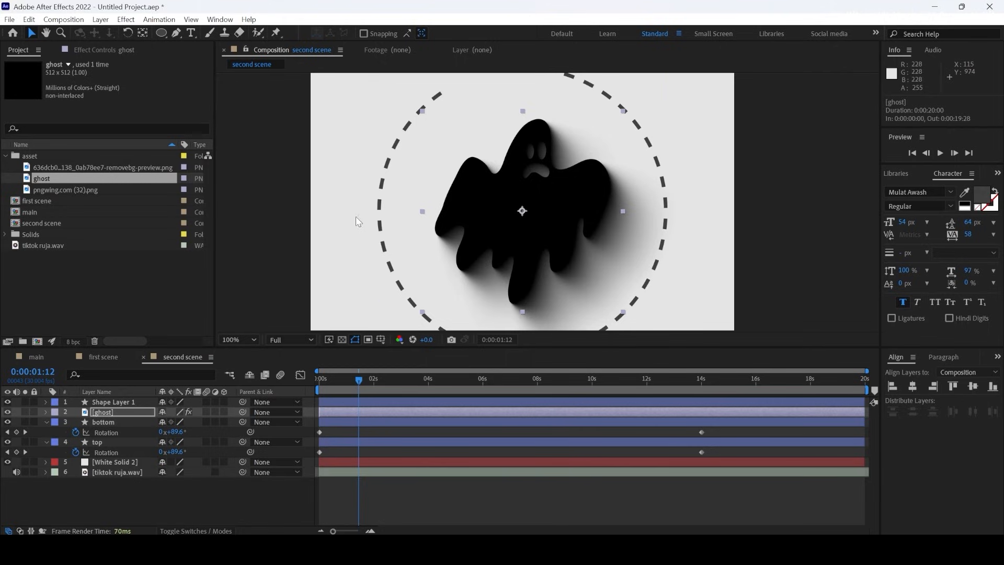
Set the ghost's Shadow Studio 3 Opacity Start to 50% and Opacity End to 10%
{"action": "left_click", "coordinate": [118, 53]}
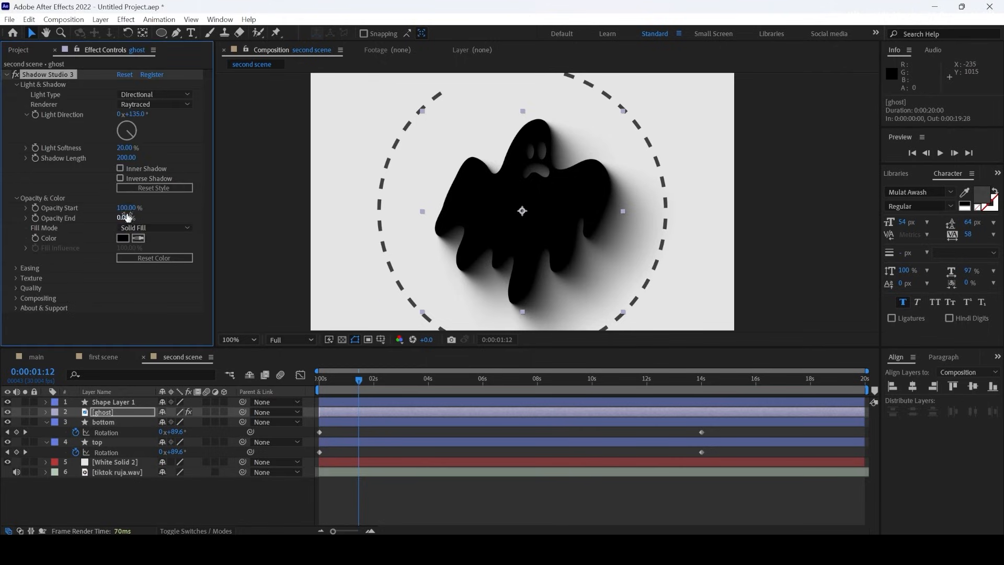
{"action": "left_click_drag", "start_coordinate": [128, 211], "coordinate": [106, 211]}
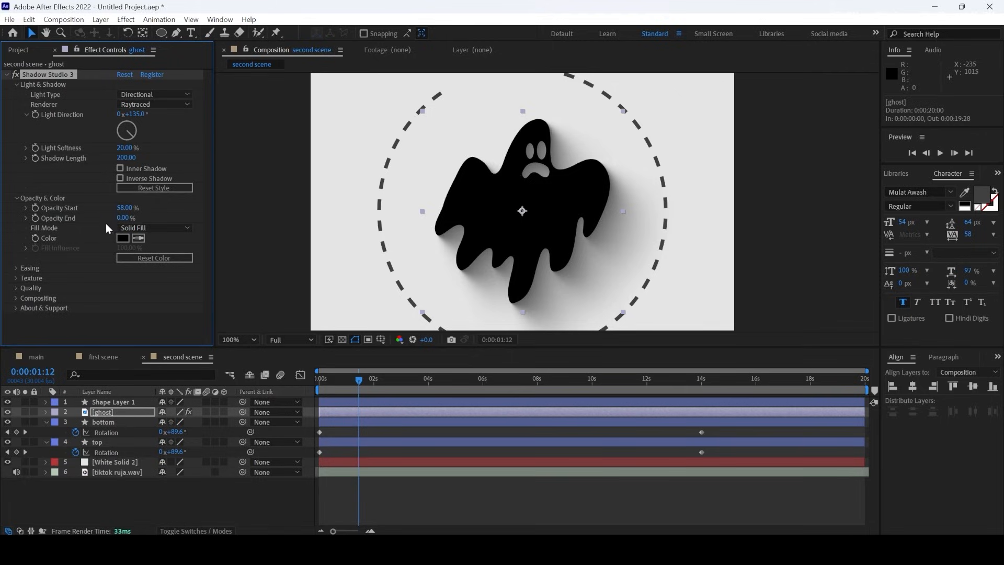
{"action": "mouse_move", "coordinate": [123, 217]}
{"action": "left_mouse_down"}
{"action": "mouse_move", "coordinate": [136, 216]}
{"action": "mouse_move", "coordinate": [116, 208]}
{"action": "mouse_move", "coordinate": [127, 218]}
{"action": "left_mouse_up"}
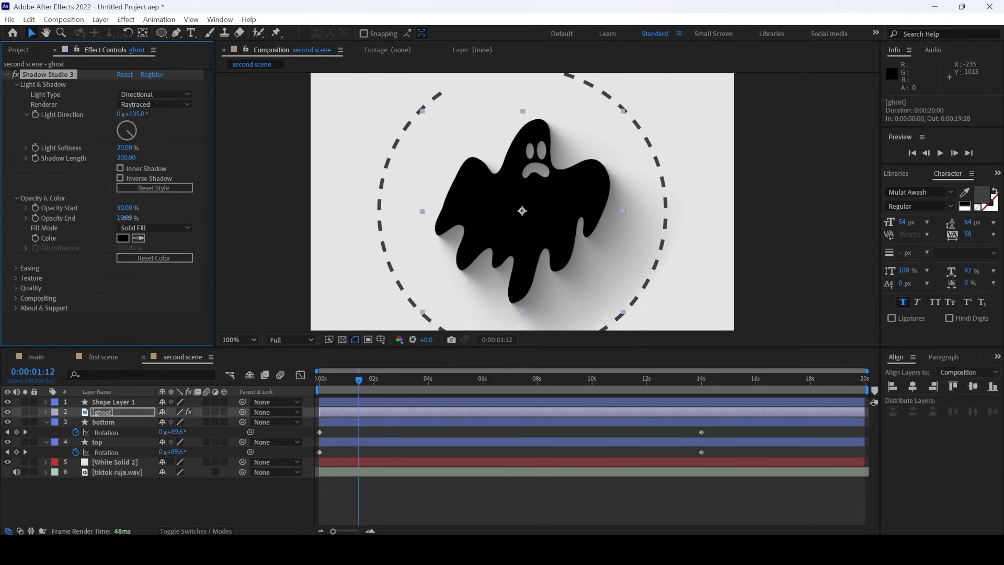
{"action": "left_click", "coordinate": [827, 149]}
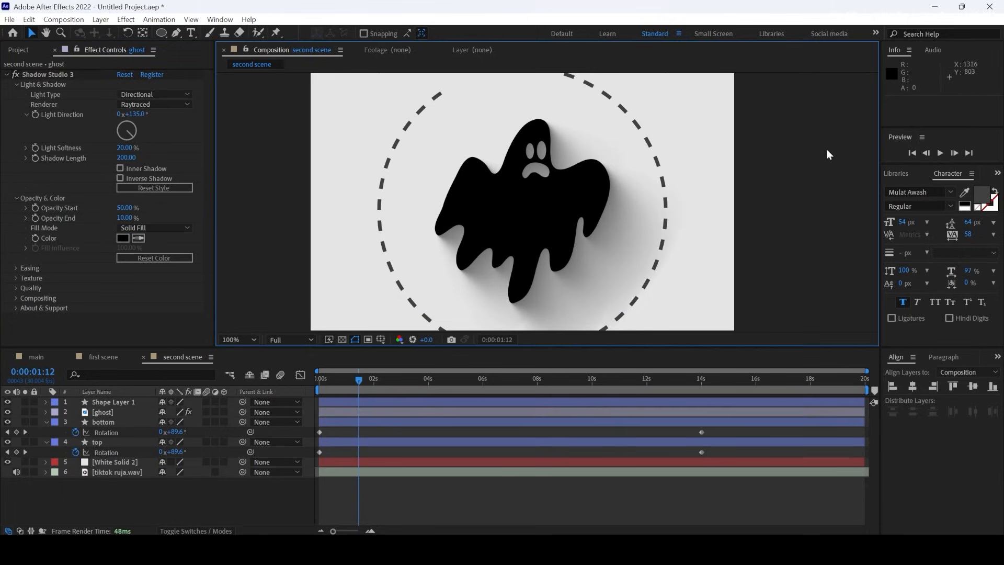
Add the text "Then" above the dashed circle and position it at about 302, 376
{"action": "scroll", "coordinate": [546, 294], "scroll_direction": "down", "scroll_amount": 1}
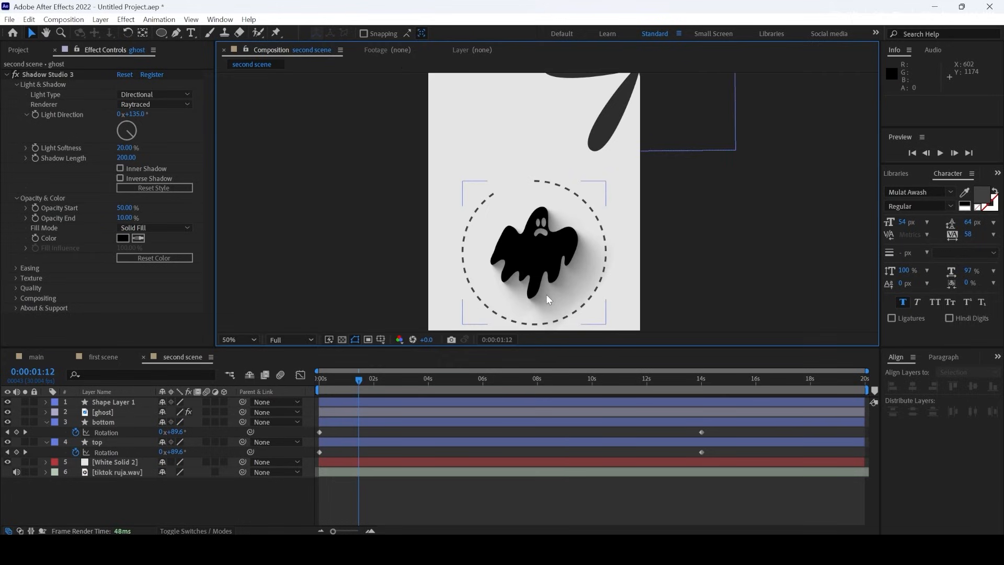
{"action": "left_click", "coordinate": [254, 337]}
{"action": "left_click", "coordinate": [252, 130]}
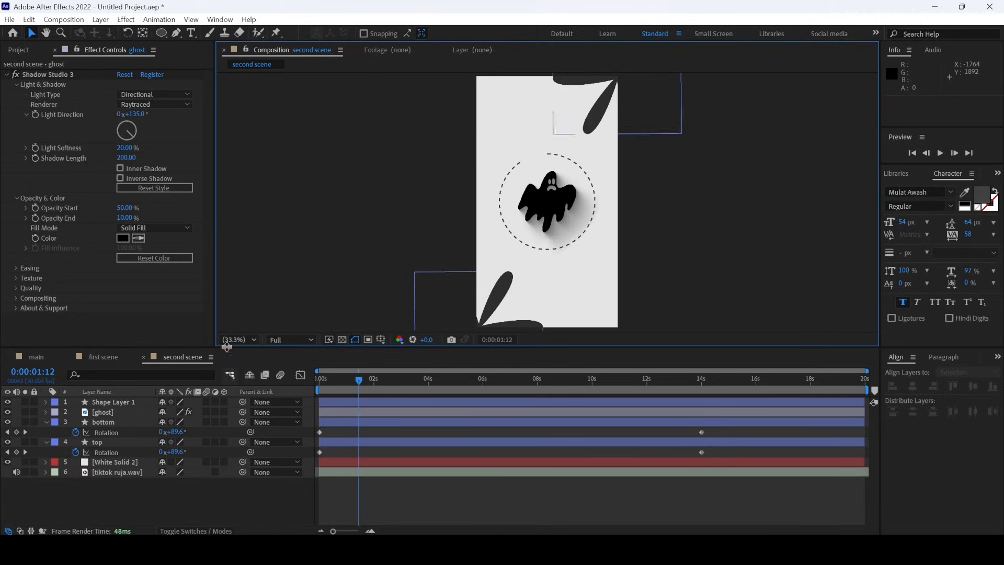
{"action": "left_click", "coordinate": [191, 33]}
{"action": "left_click", "coordinate": [511, 130]}
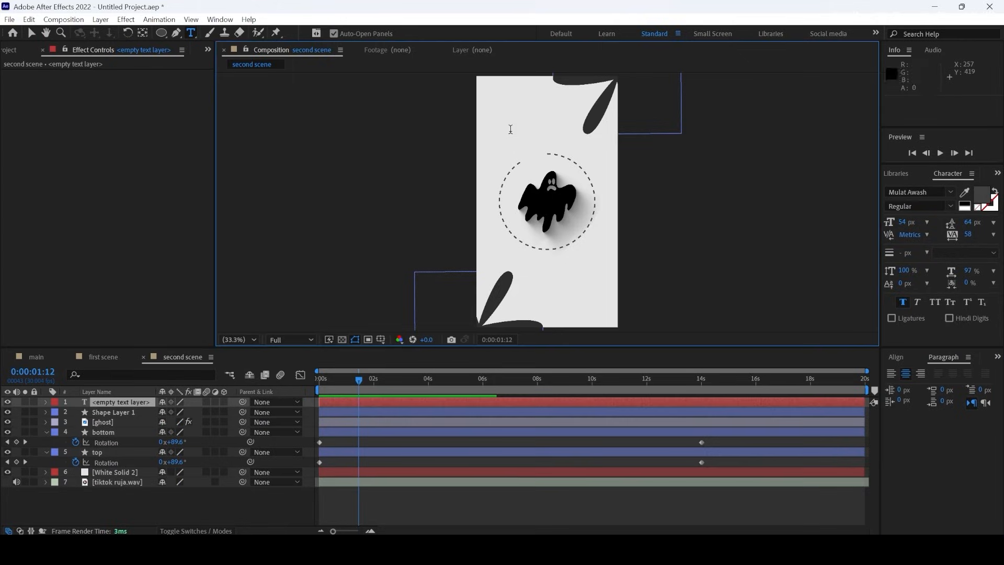
{"action": "type", "text": "Then"}
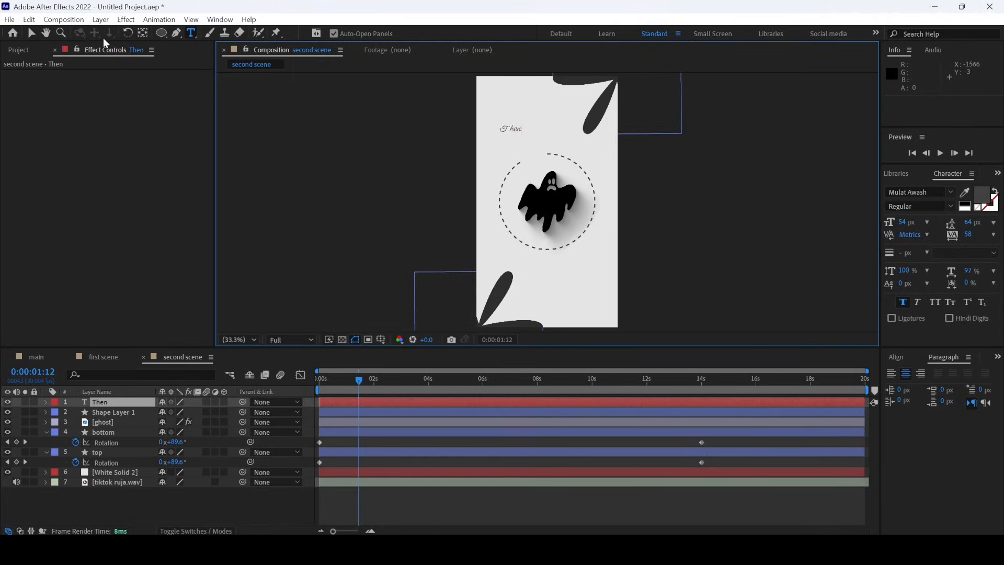
{"action": "left_click", "coordinate": [31, 33]}
{"action": "scroll", "coordinate": [507, 133], "scroll_direction": "up", "scroll_amount": 3}
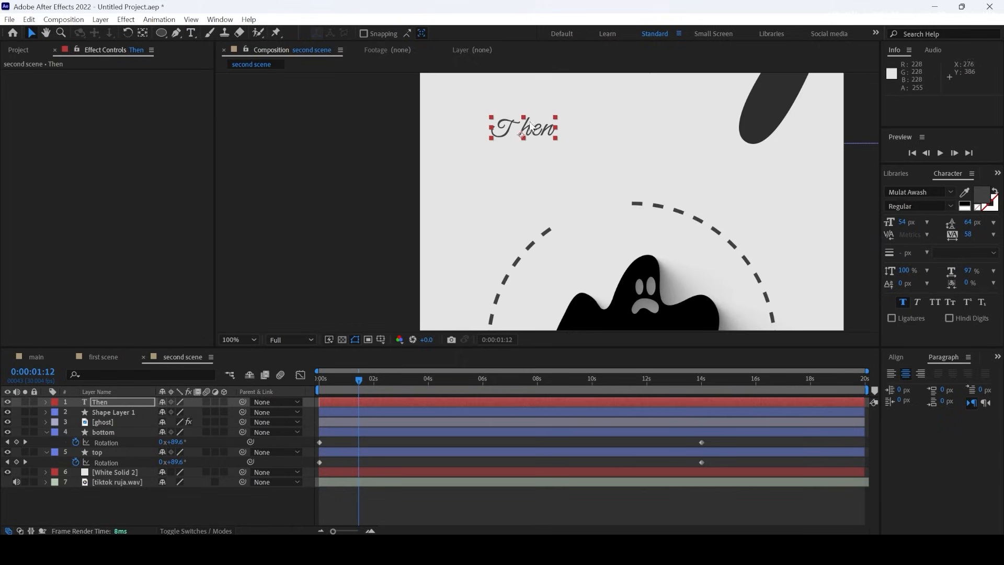
{"action": "left_click_drag", "start_coordinate": [522, 129], "coordinate": [553, 109]}
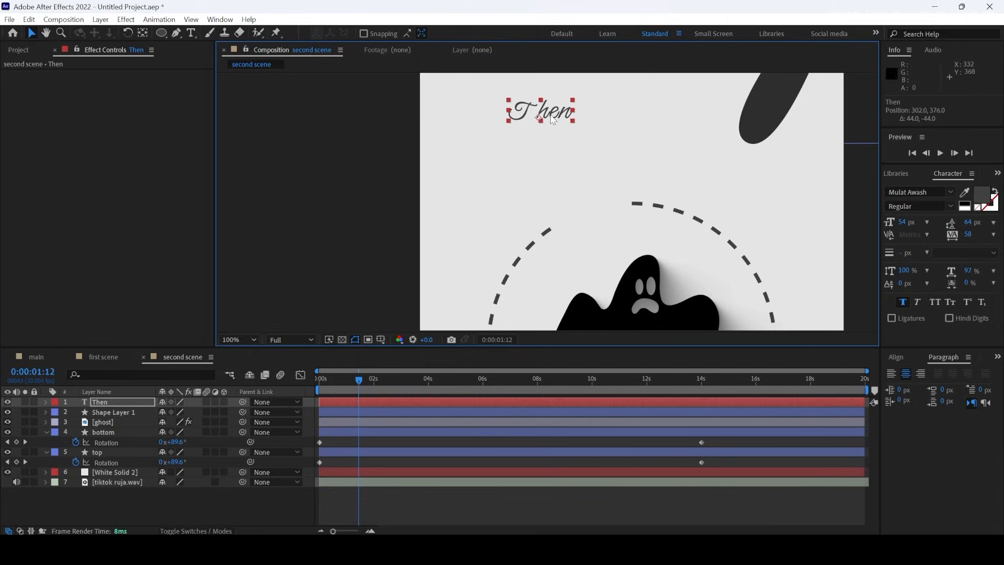
Give the "Then" text a 3 px stroke in colour 404040
{"action": "left_click", "coordinate": [904, 254]}
{"action": "mouse_move", "coordinate": [903, 253]}
{"action": "left_mouse_down"}
{"action": "mouse_move", "coordinate": [921, 253]}
{"action": "mouse_move", "coordinate": [907, 252]}
{"action": "left_mouse_up"}
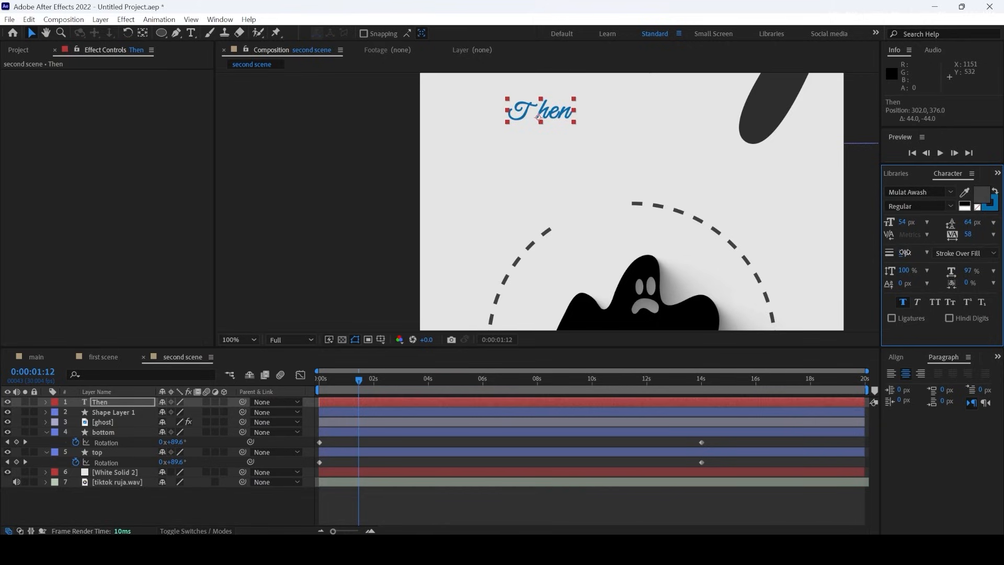
{"action": "left_click", "coordinate": [996, 204]}
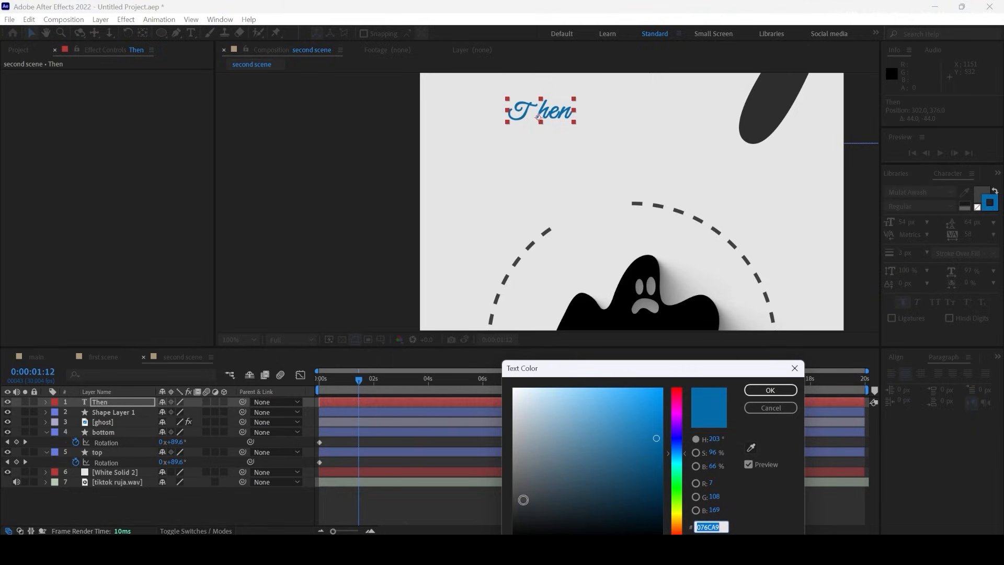
{"action": "type", "text": "40"}
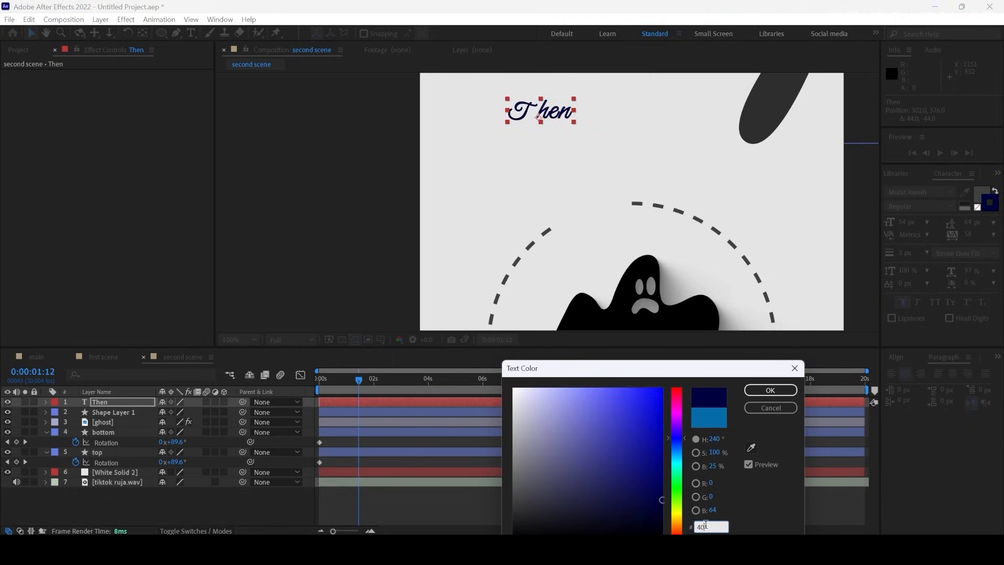
{"action": "type", "text": "4040"}
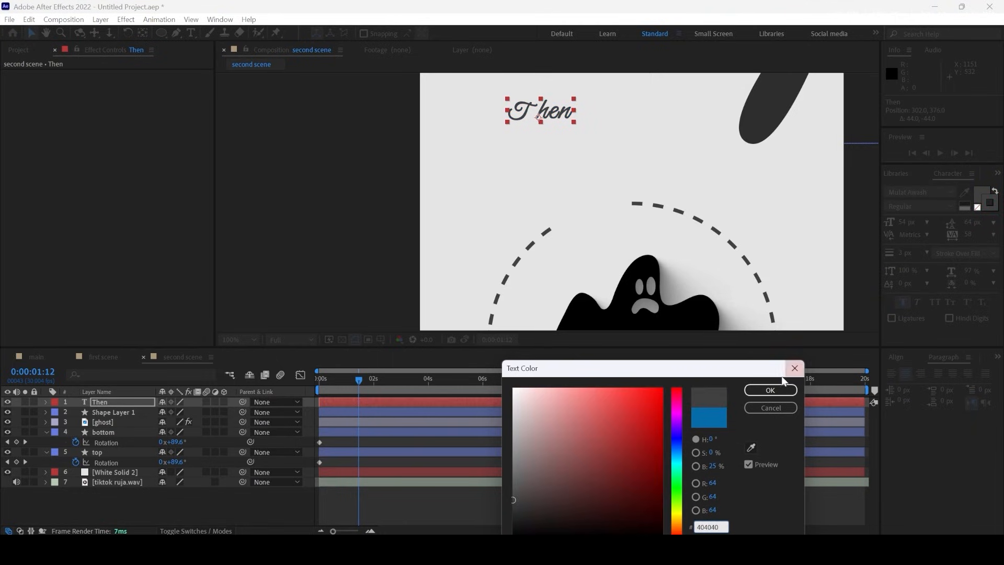
{"action": "left_click", "coordinate": [771, 390]}
{"action": "left_click", "coordinate": [683, 131]}
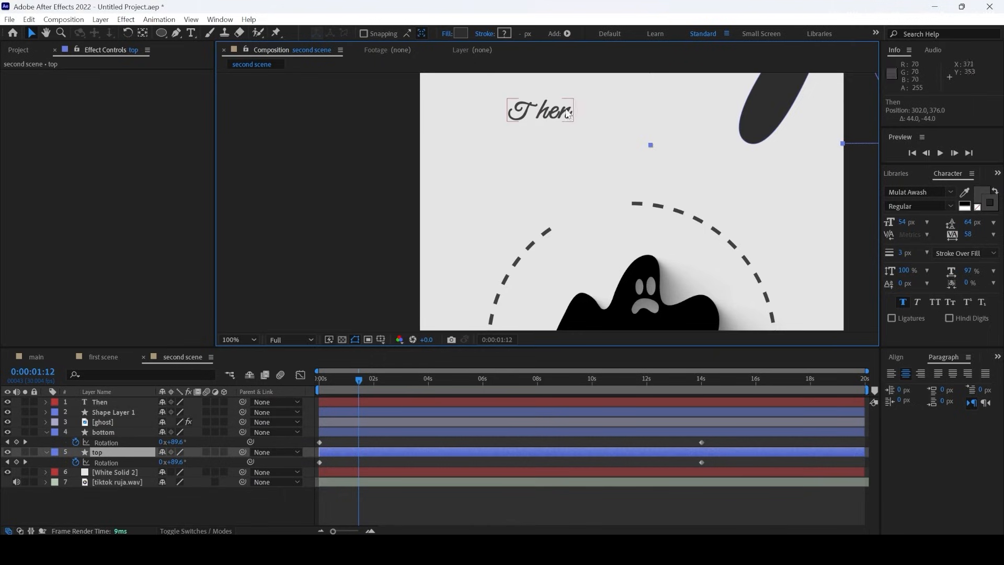
{"action": "left_click", "coordinate": [478, 140]}
Add a second text layer reading "disappeare" between "Then" and the dashed circle
{"action": "scroll", "coordinate": [558, 156], "scroll_direction": "down", "scroll_amount": 1}
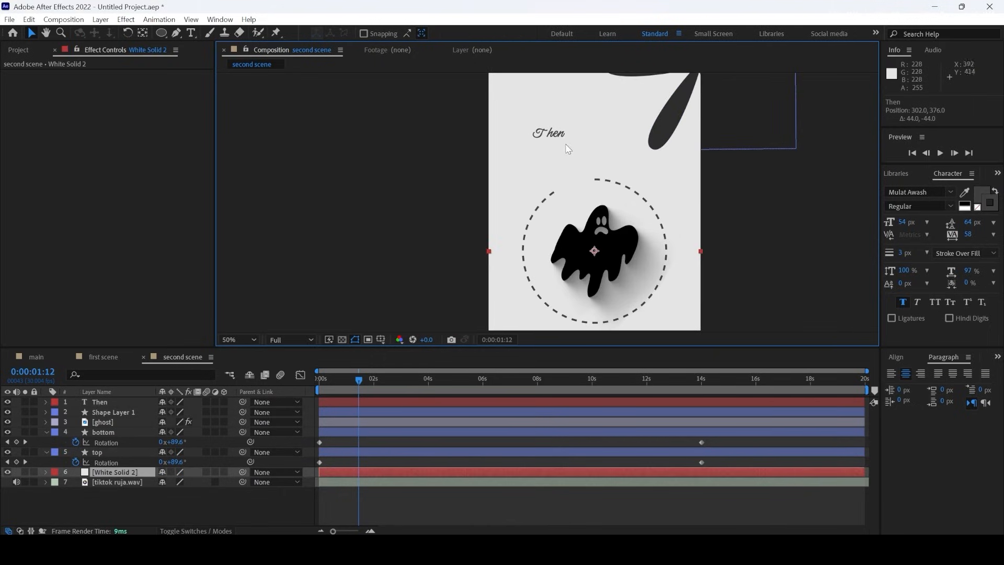
{"action": "scroll", "coordinate": [561, 134], "scroll_direction": "up", "scroll_amount": 1}
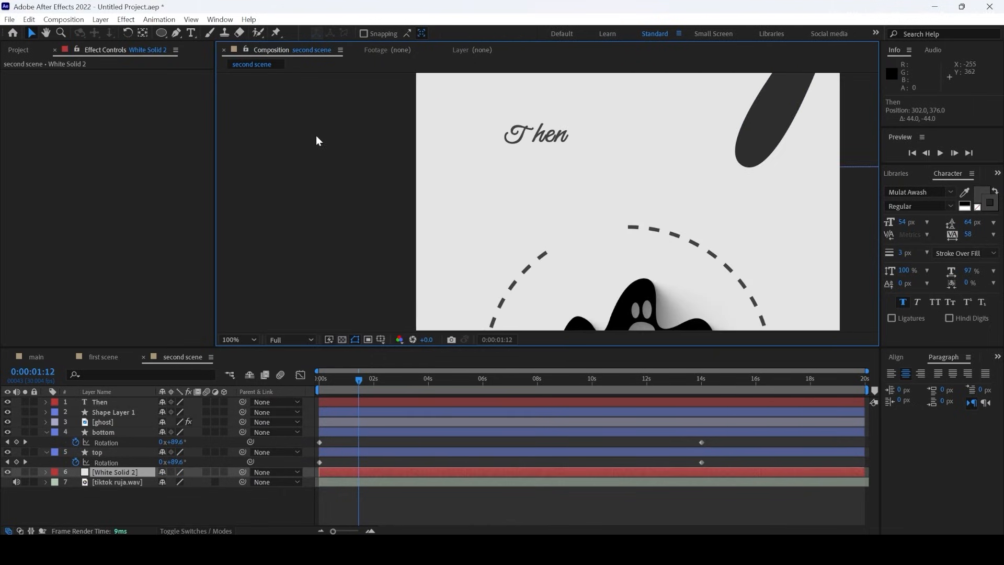
{"action": "left_click", "coordinate": [191, 33]}
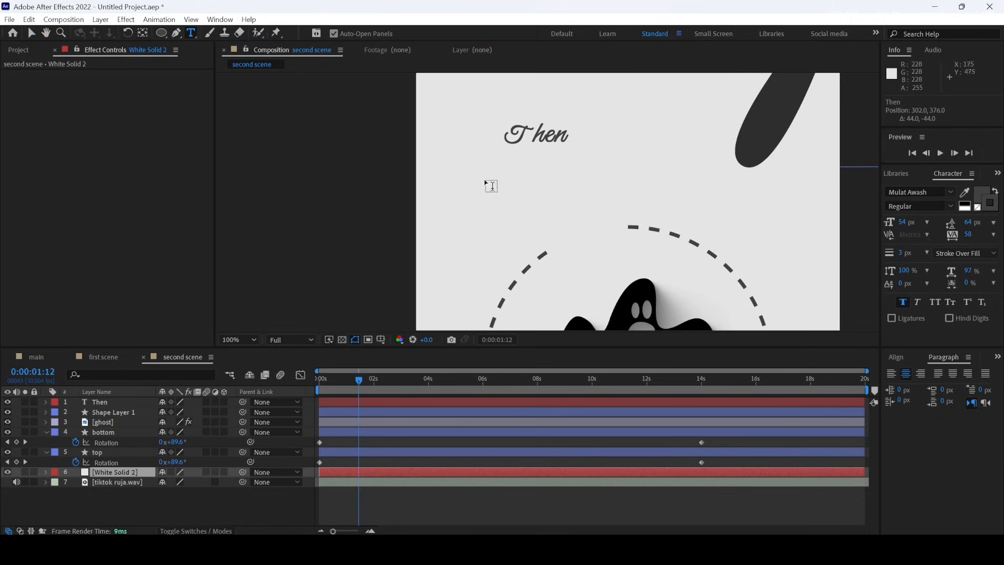
{"action": "left_click", "coordinate": [512, 197]}
{"action": "type", "text": "disa"}
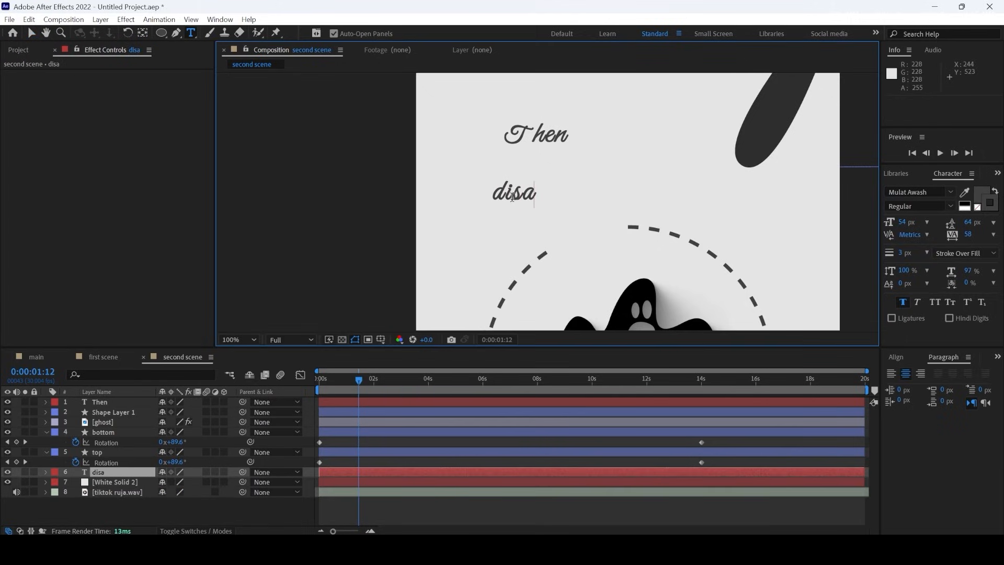
{"action": "type", "text": "ppear"}
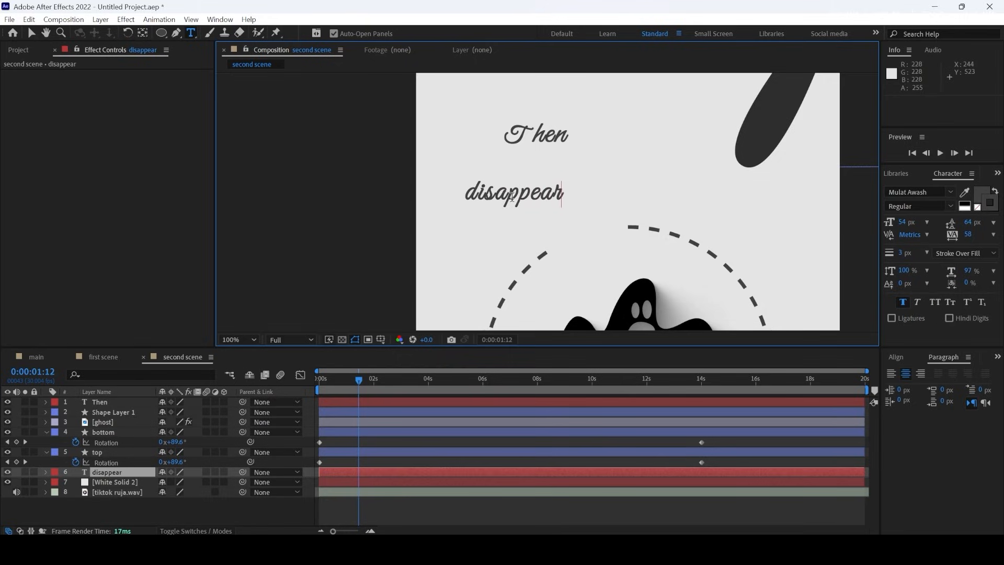
{"action": "type", "text": "e"}
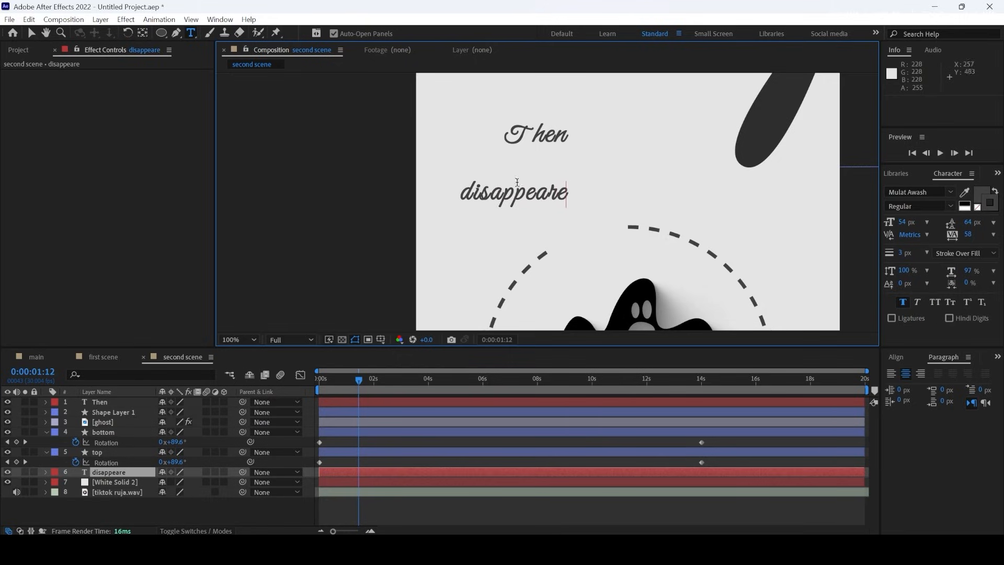
{"action": "left_click", "coordinate": [27, 30]}
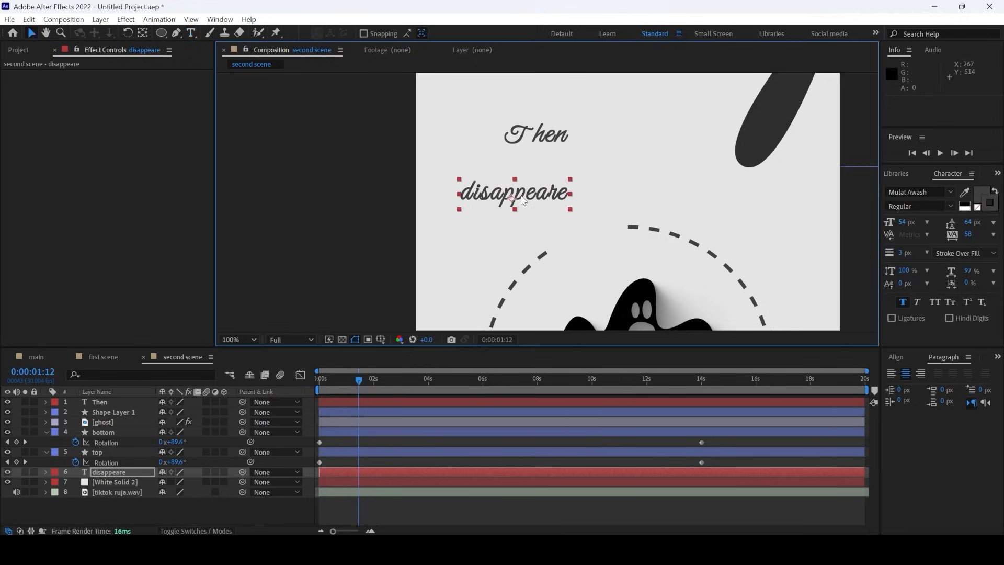
Change the "disappeare" text to the Impact font and set its stroke width to 0 px
{"action": "left_click", "coordinate": [950, 192]}
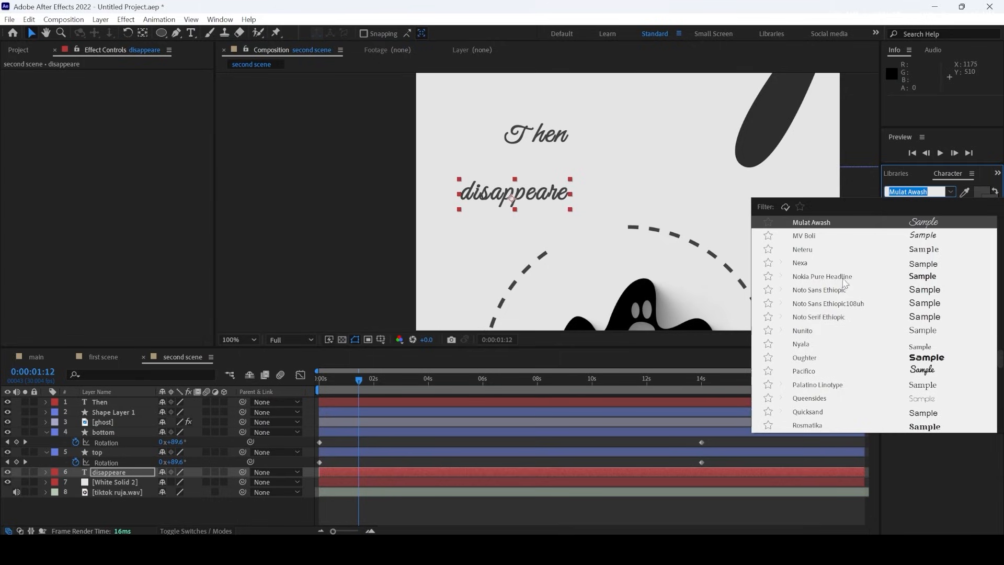
{"action": "scroll", "coordinate": [856, 289], "scroll_direction": "down", "scroll_amount": 10}
{"action": "scroll", "coordinate": [856, 287], "scroll_direction": "up", "scroll_amount": 8}
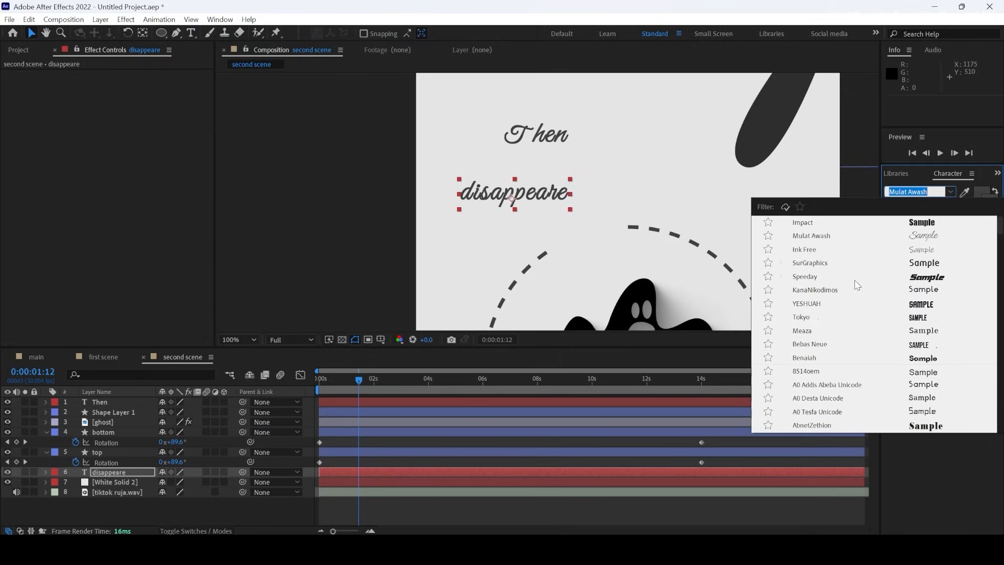
{"action": "left_click", "coordinate": [824, 224]}
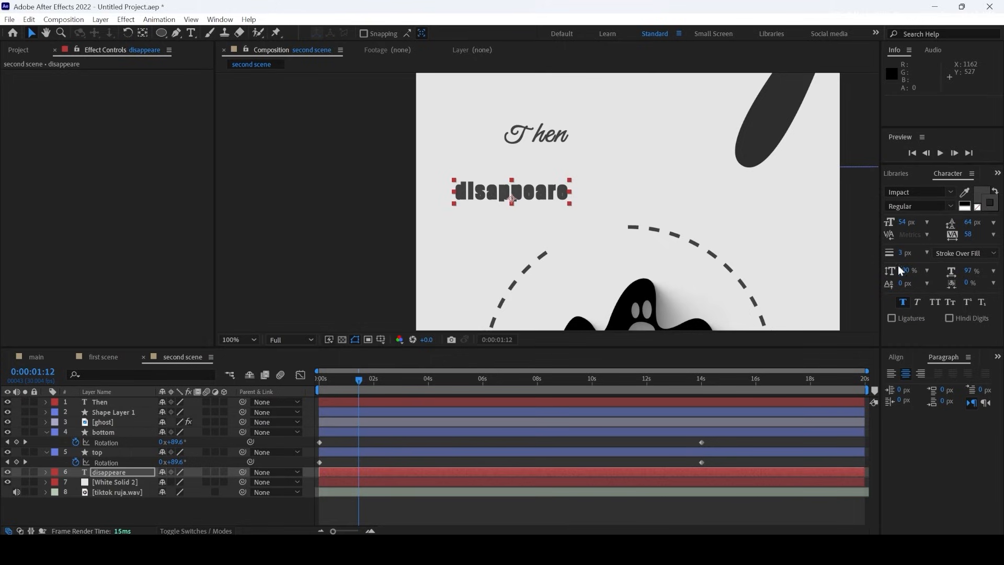
{"action": "left_click_drag", "start_coordinate": [903, 254], "coordinate": [815, 253]}
Move "disappeare" to about 481, 500 at 108 px font size, and place "Then" just above it at about 407, 396
{"action": "left_click", "coordinate": [553, 190]}
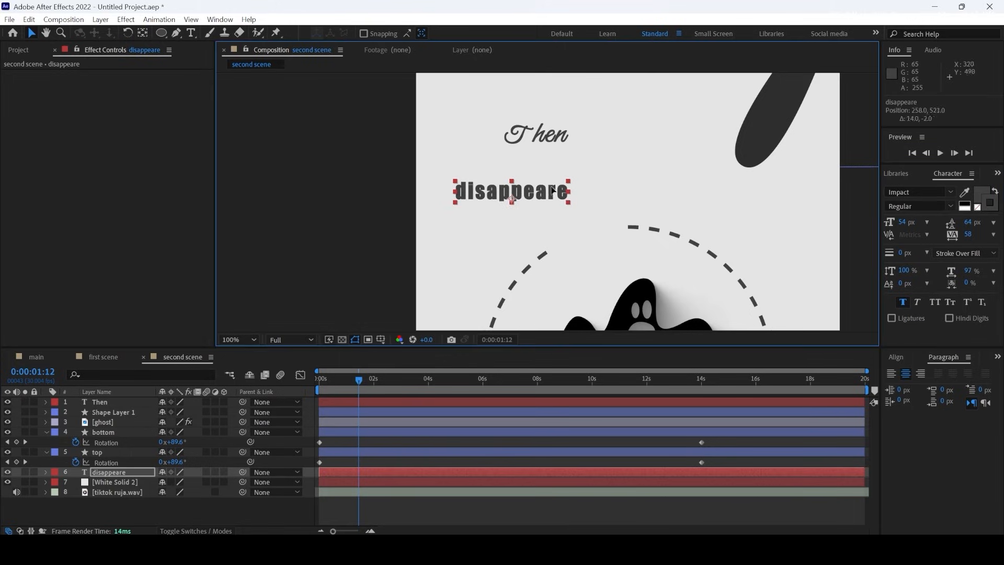
{"action": "left_click_drag", "start_coordinate": [553, 190], "coordinate": [646, 180]}
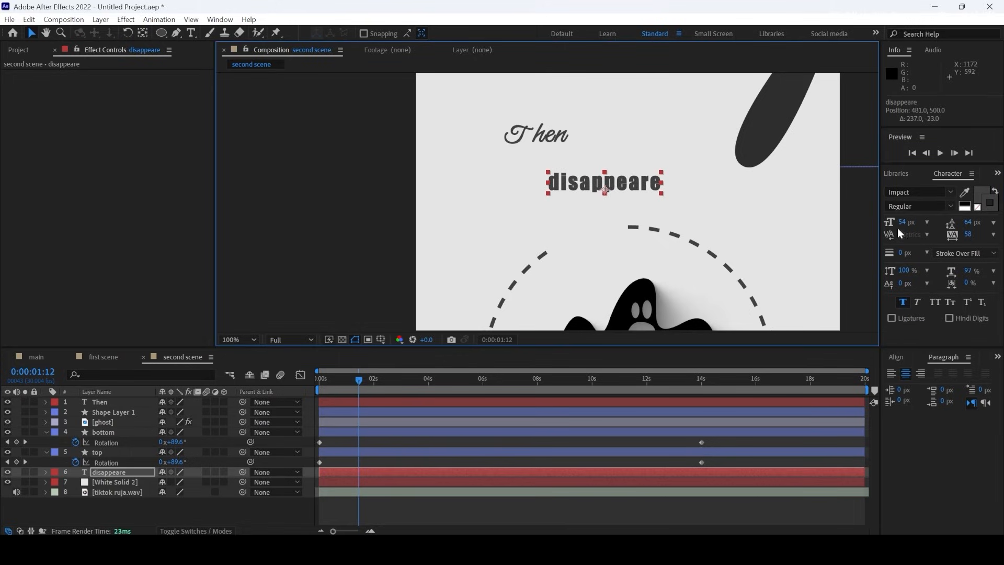
{"action": "left_click_drag", "start_coordinate": [903, 222], "coordinate": [930, 219]}
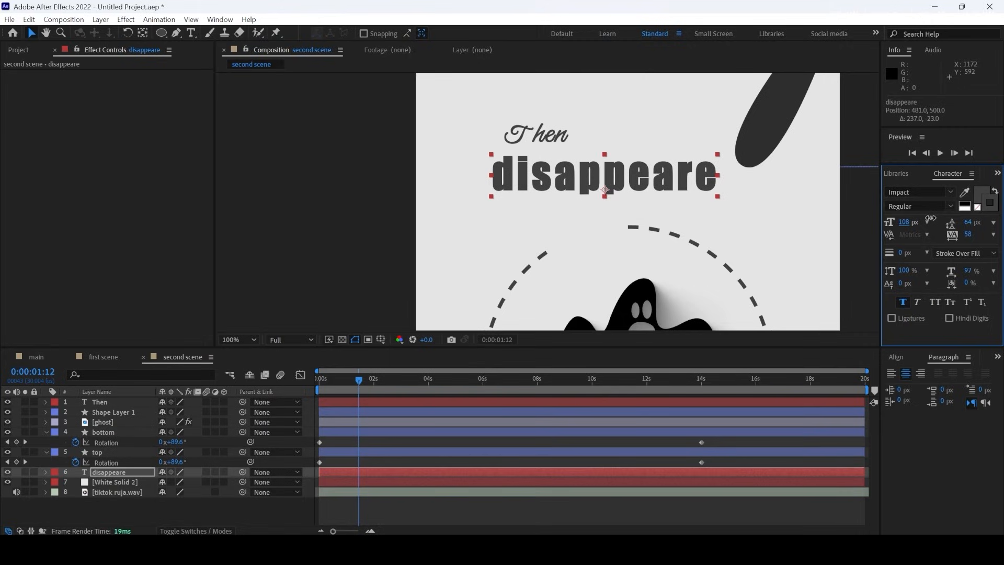
{"action": "left_click_drag", "start_coordinate": [547, 134], "coordinate": [583, 134]}
{"action": "left_click", "coordinate": [663, 100]}
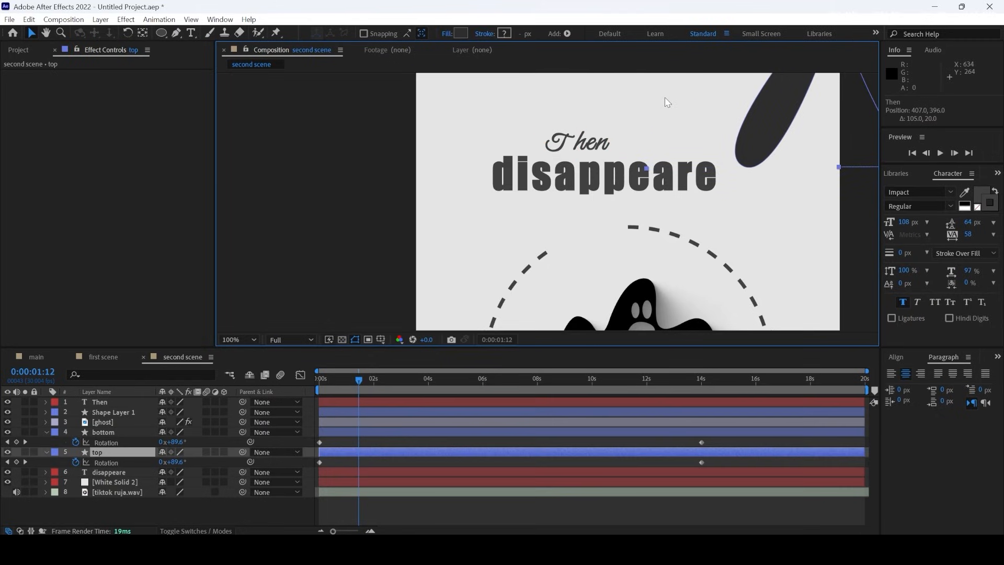
Move "disappeare" closer to the dashed circle at about 478, 543, and lower "Then" to about 419, 434
{"action": "left_click", "coordinate": [608, 195]}
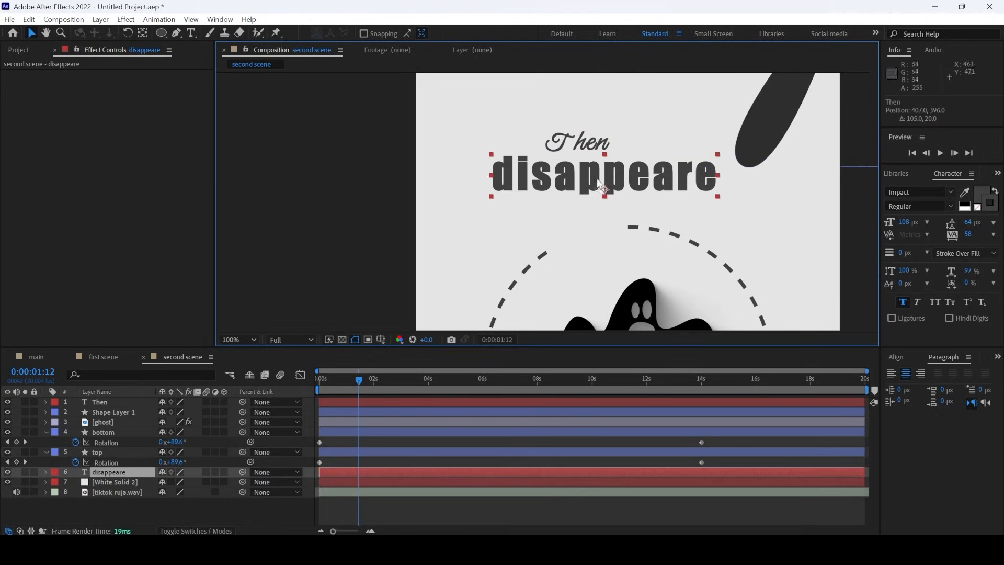
{"action": "scroll", "coordinate": [648, 219], "scroll_direction": "down", "scroll_amount": 8}
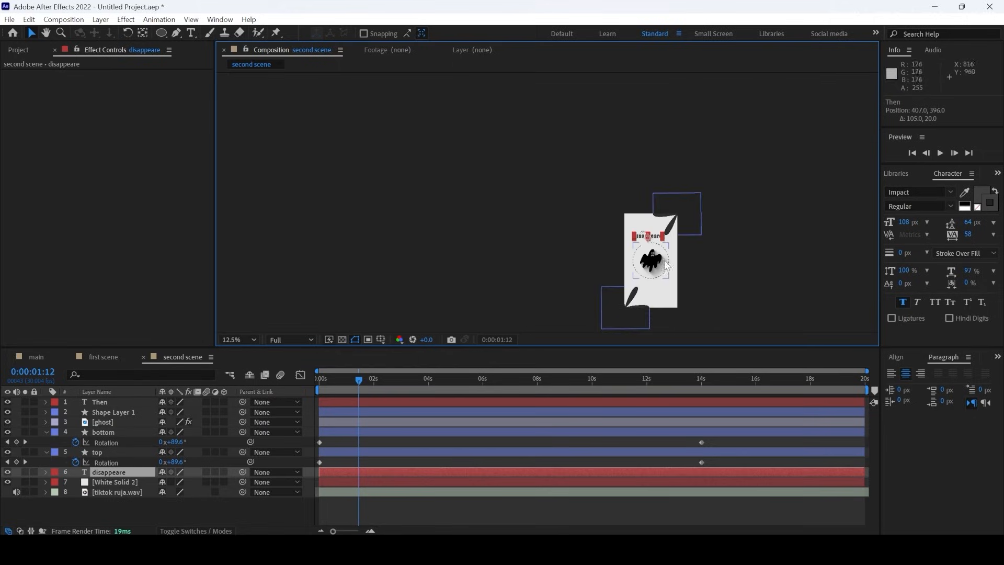
{"action": "scroll", "coordinate": [611, 235], "scroll_direction": "up", "scroll_amount": 6}
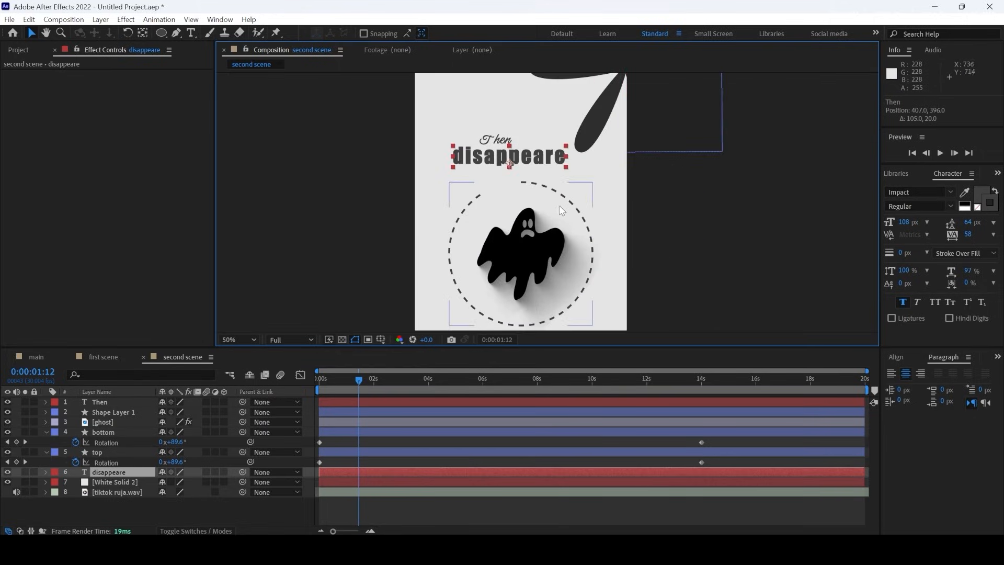
{"action": "scroll", "coordinate": [528, 179], "scroll_direction": "up", "scroll_amount": 4}
{"action": "scroll", "coordinate": [499, 154], "scroll_direction": "down", "scroll_amount": 2}
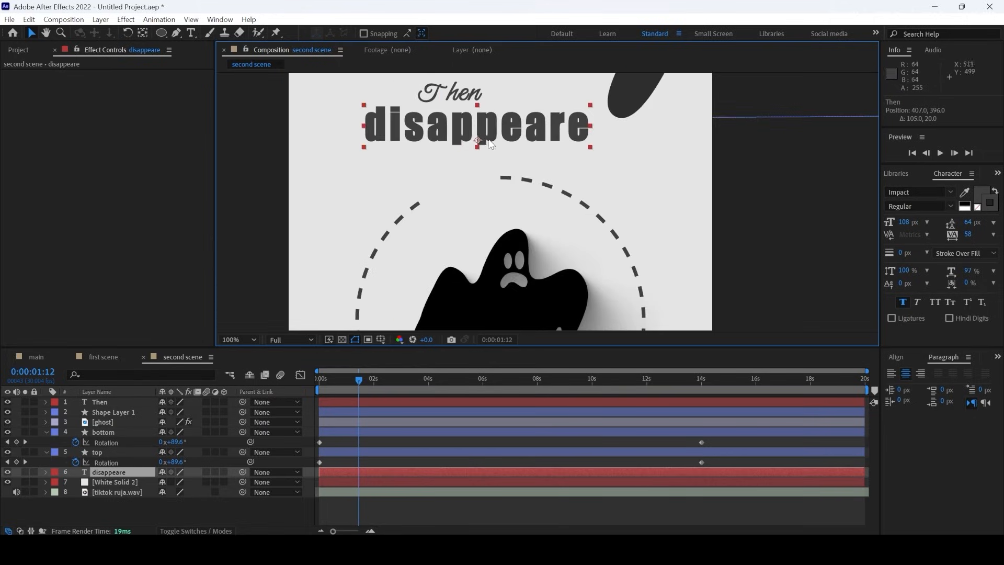
{"action": "left_click_drag", "start_coordinate": [480, 128], "coordinate": [478, 146]}
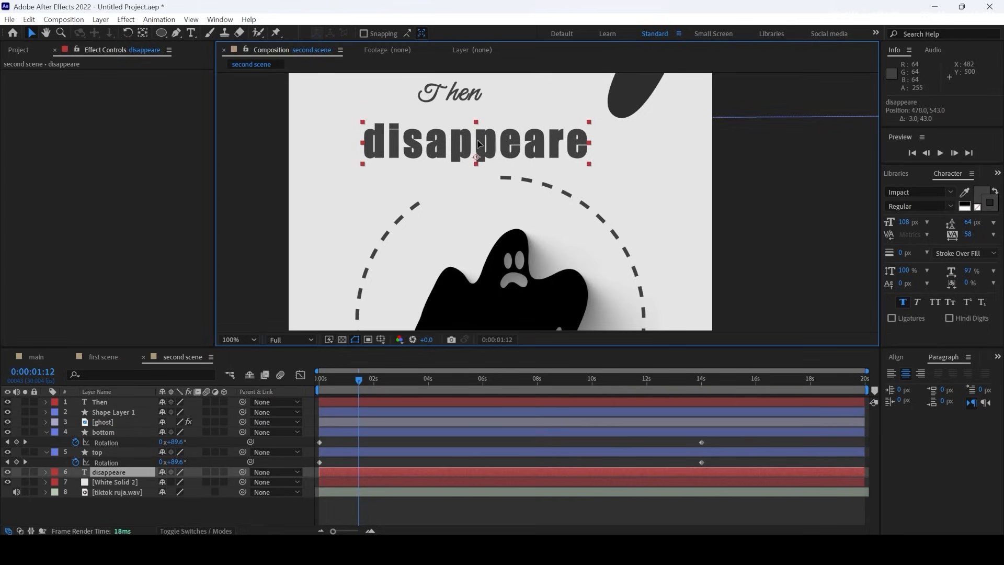
{"action": "left_click_drag", "start_coordinate": [463, 96], "coordinate": [468, 111]}
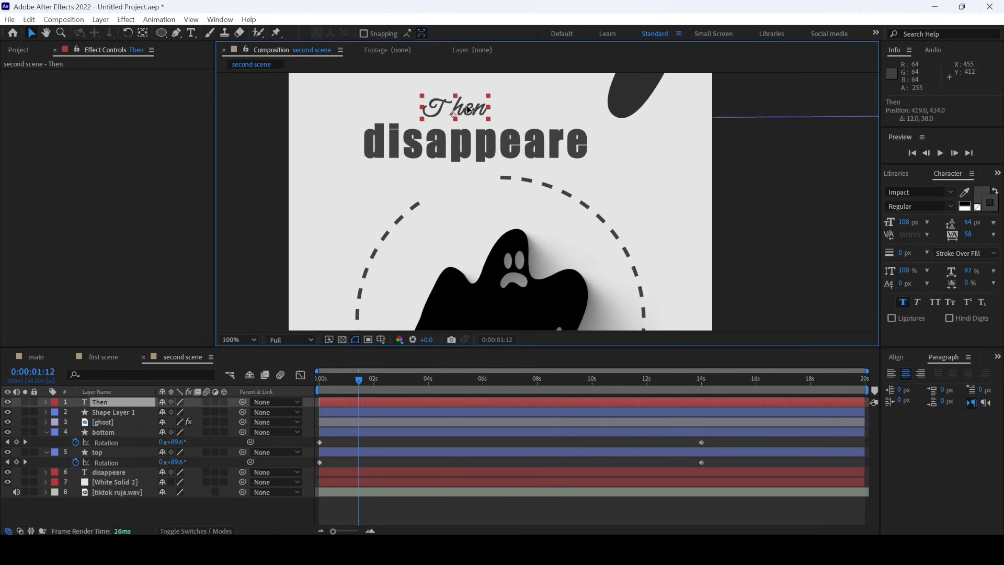
Enlarge the "disappeare" text to 127 px and place it at about 483, 555
{"action": "left_click", "coordinate": [500, 151]}
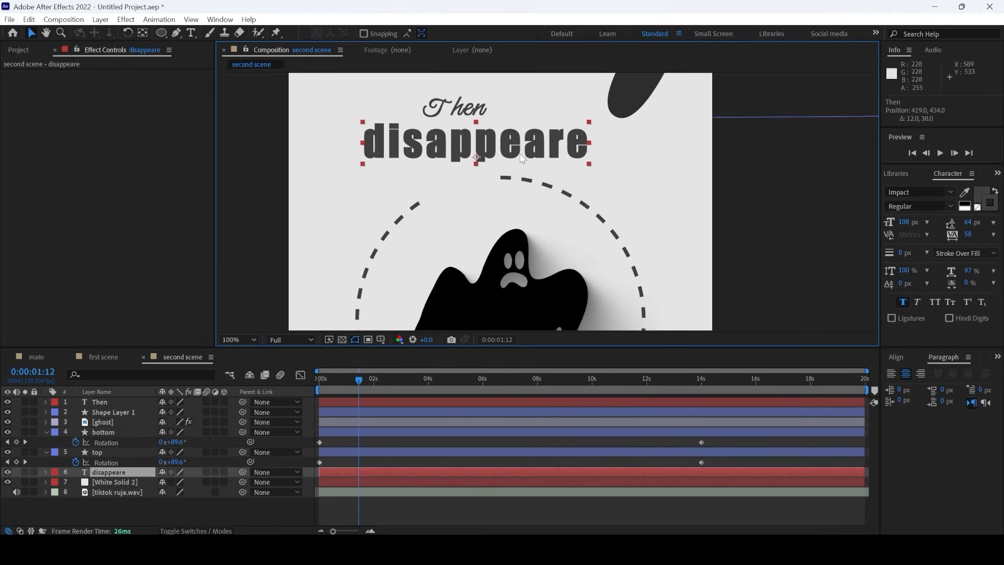
{"action": "left_click_drag", "start_coordinate": [904, 222], "coordinate": [913, 220]}
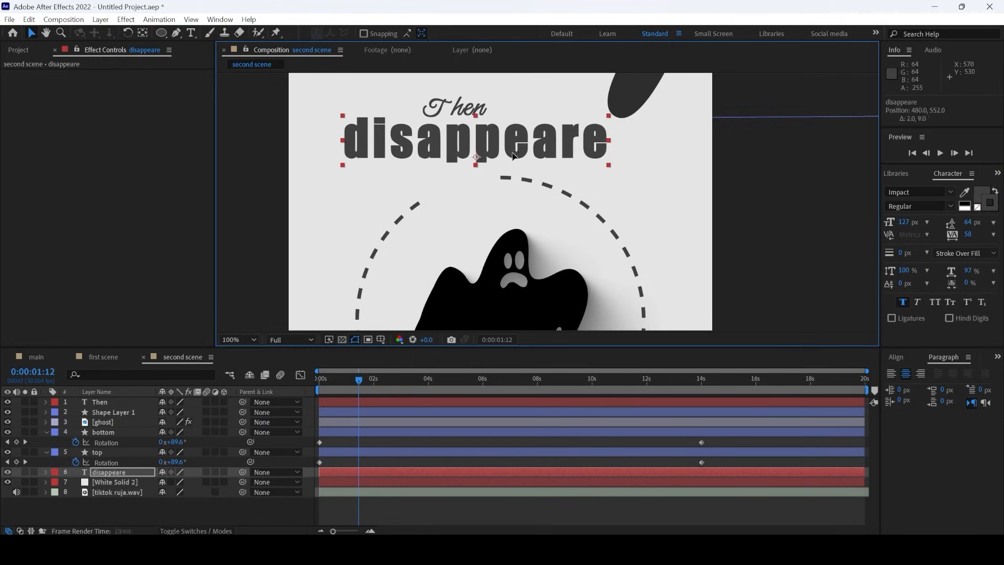
{"action": "left_click_drag", "start_coordinate": [513, 151], "coordinate": [515, 155]}
Enlarge the "Then" text to 82 px and place it close above "disappeare", slightly left of that word's centre
{"action": "left_click", "coordinate": [457, 111]}
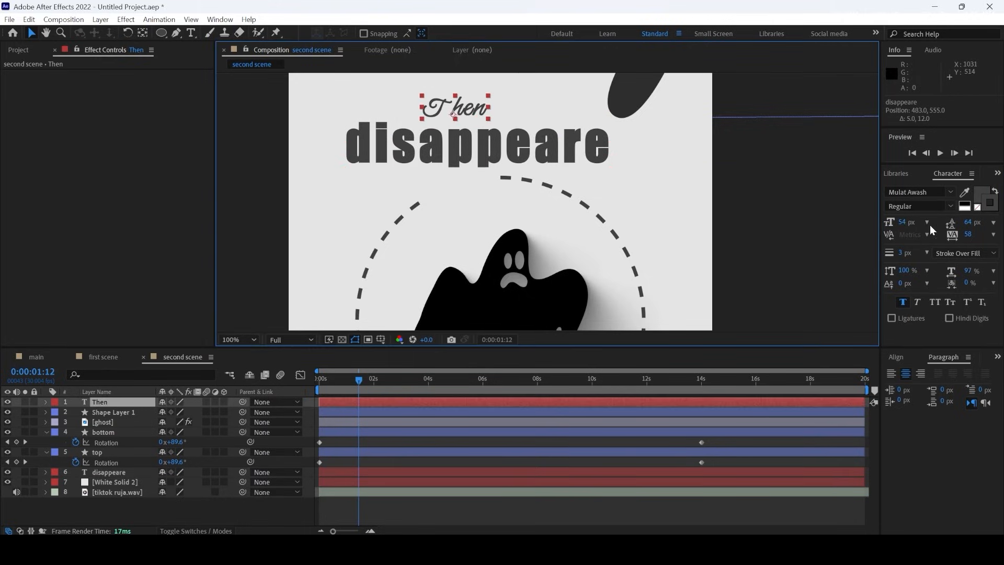
{"action": "left_click_drag", "start_coordinate": [905, 223], "coordinate": [916, 217]}
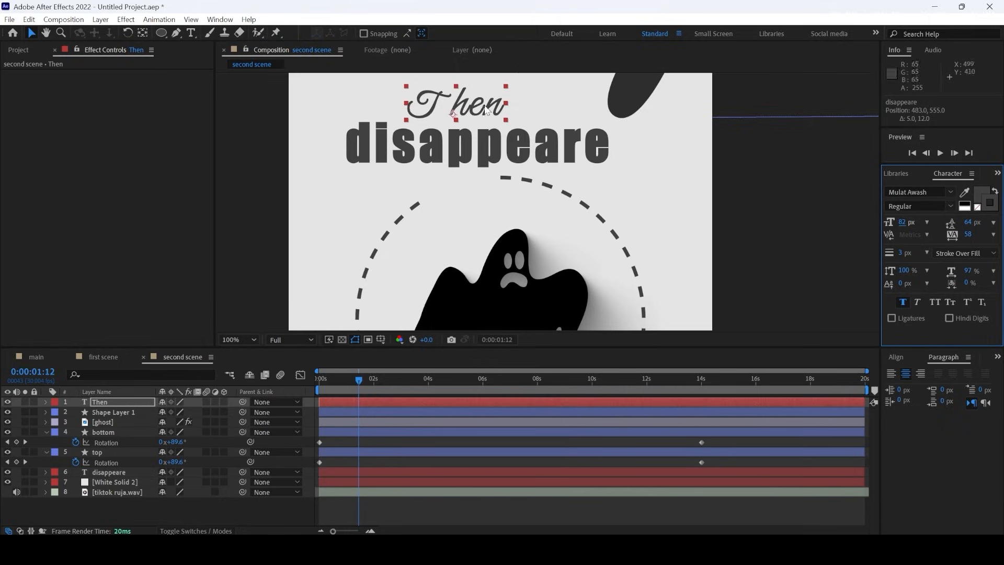
{"action": "left_click_drag", "start_coordinate": [480, 106], "coordinate": [474, 104]}
{"action": "scroll", "coordinate": [578, 241], "scroll_direction": "down", "scroll_amount": 4}
{"action": "scroll", "coordinate": [575, 276], "scroll_direction": "up", "scroll_amount": 2}
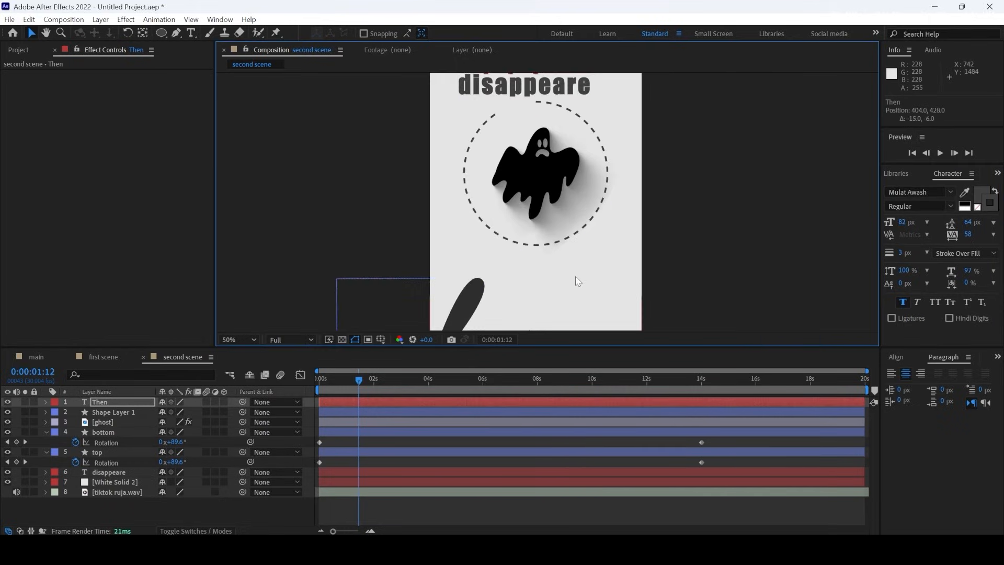
{"action": "scroll", "coordinate": [575, 274], "scroll_direction": "down", "scroll_amount": 2}
{"action": "left_click", "coordinate": [565, 306]}
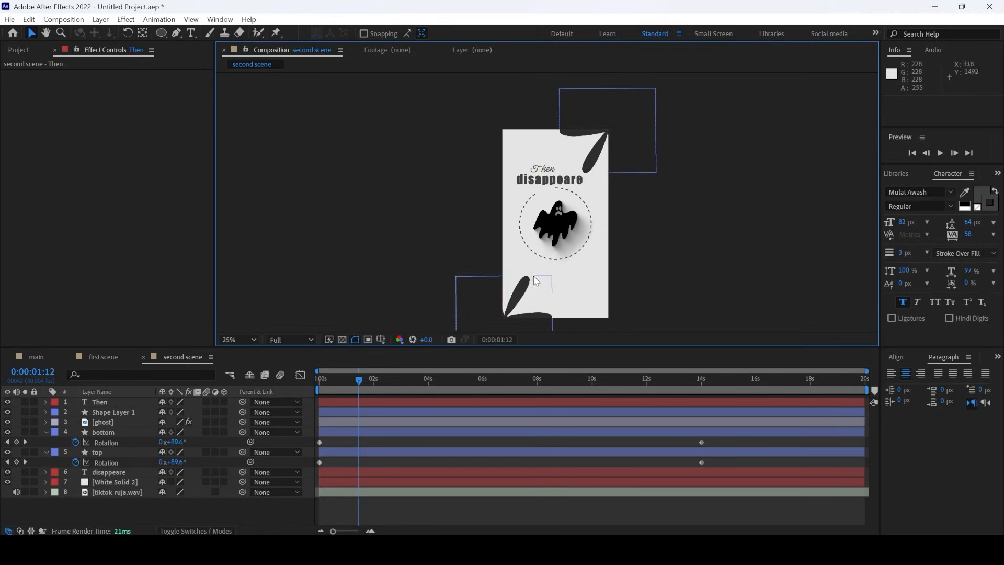
{"action": "scroll", "coordinate": [557, 188], "scroll_direction": "up", "scroll_amount": 2}
{"action": "left_click_drag", "start_coordinate": [529, 149], "coordinate": [529, 152]}
{"action": "left_click", "coordinate": [770, 198]}
{"action": "scroll", "coordinate": [680, 262], "scroll_direction": "down", "scroll_amount": 3}
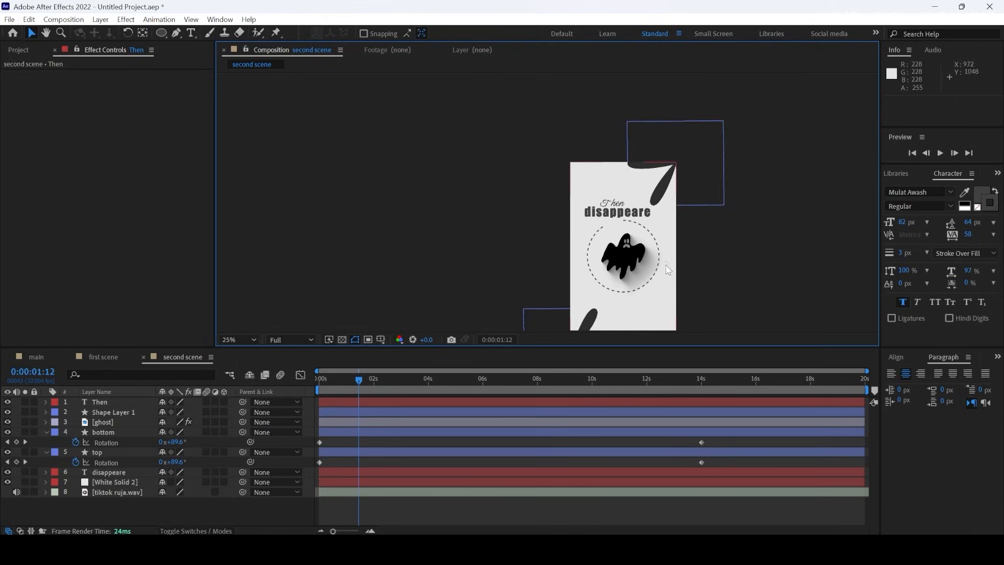
Add a third text layer reading "ghost" in the empty area below the dashed circle
{"action": "scroll", "coordinate": [538, 233], "scroll_direction": "up", "scroll_amount": 2}
{"action": "scroll", "coordinate": [538, 234], "scroll_direction": "up", "scroll_amount": 1}
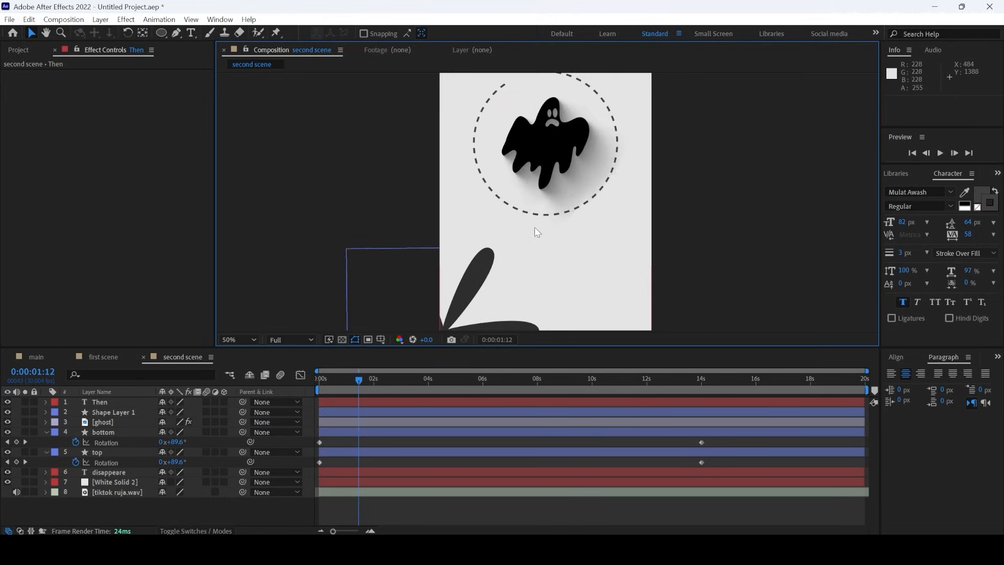
{"action": "left_click", "coordinate": [192, 33]}
{"action": "left_click", "coordinate": [552, 269]}
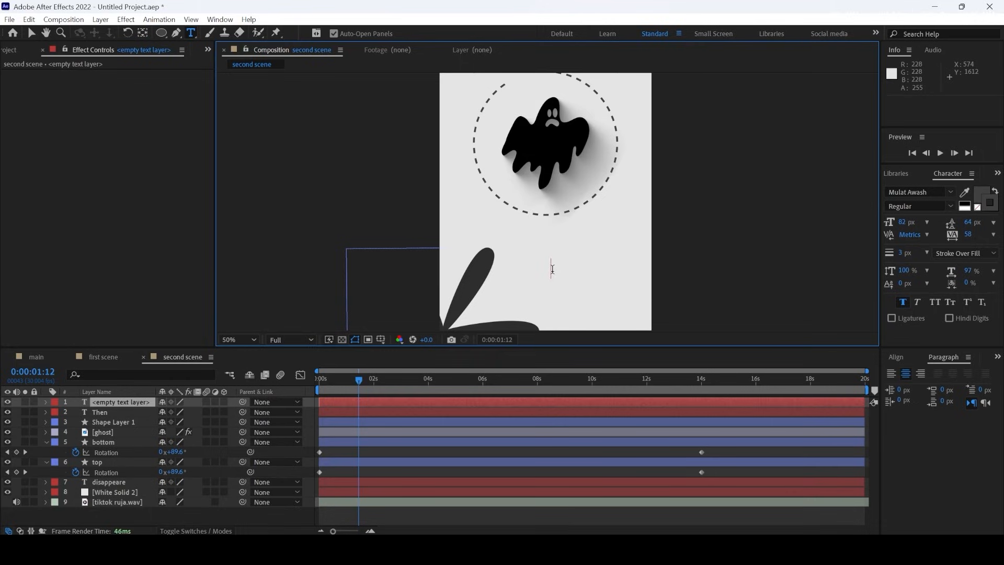
{"action": "type", "text": "ghost"}
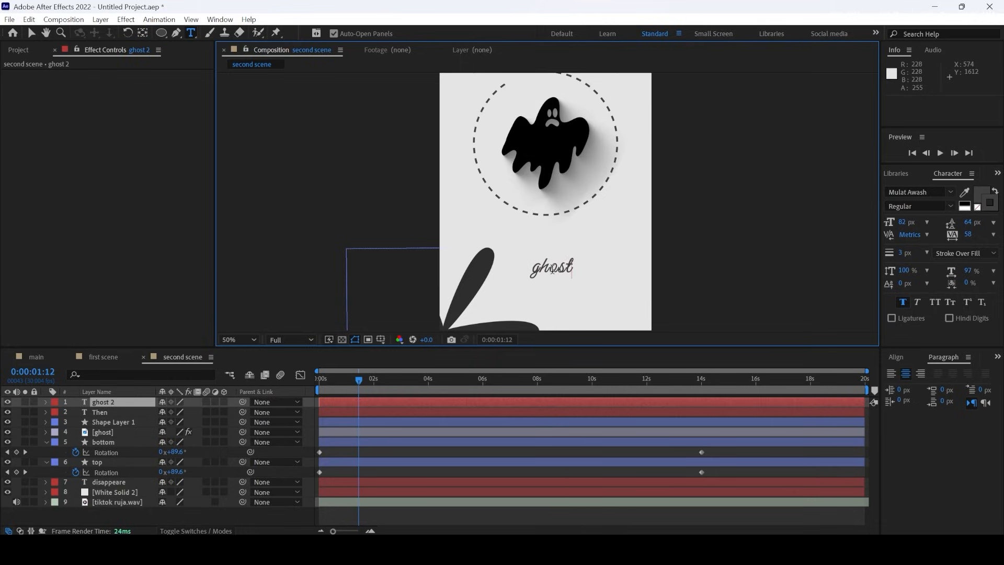
{"action": "left_click", "coordinate": [31, 33]}
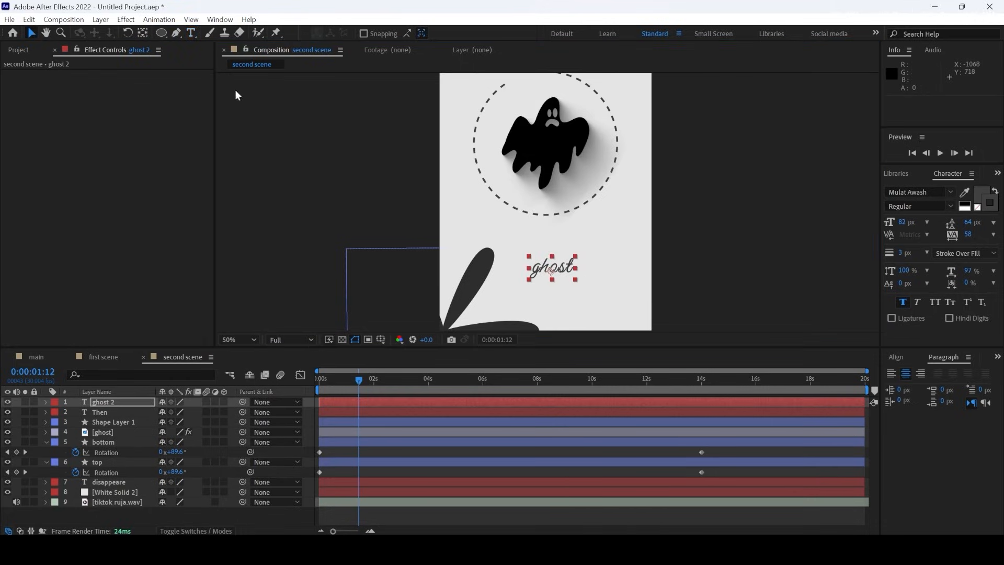
Change the "ghost" text to the Impact font
{"action": "left_click", "coordinate": [953, 193]}
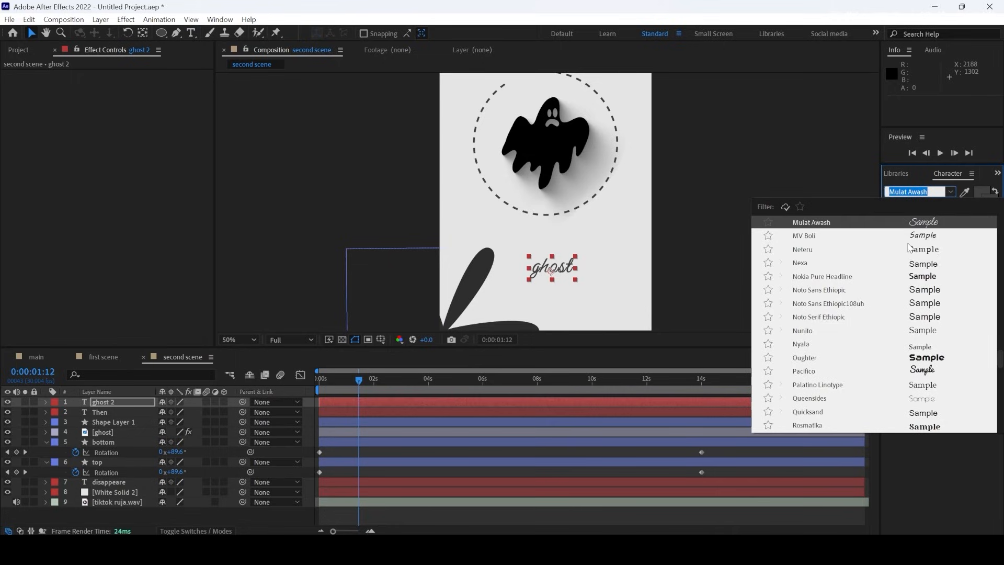
{"action": "scroll", "coordinate": [910, 248], "scroll_direction": "up", "scroll_amount": 10}
{"action": "left_click_drag", "start_coordinate": [1000, 314], "coordinate": [997, 217]}
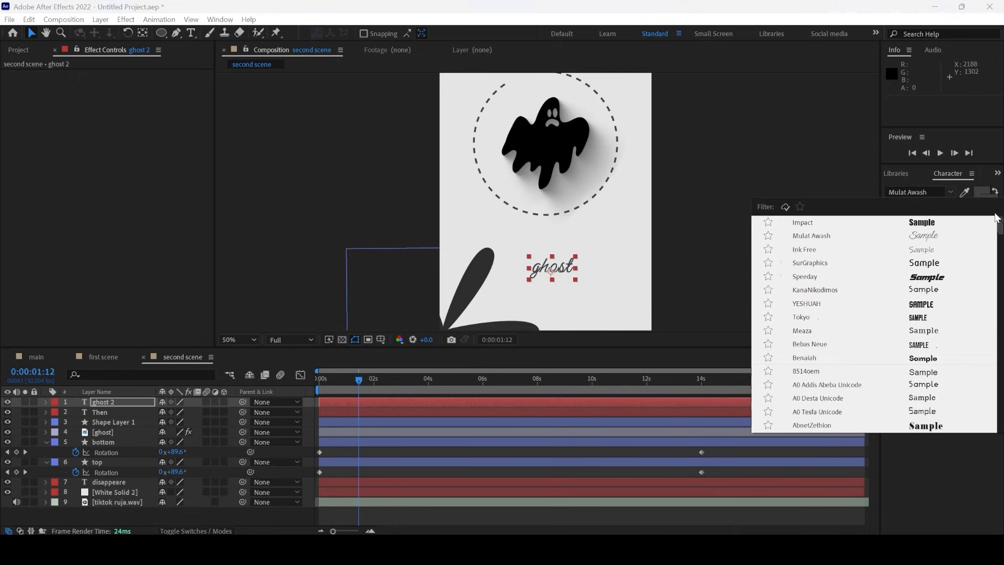
{"action": "left_click", "coordinate": [800, 225]}
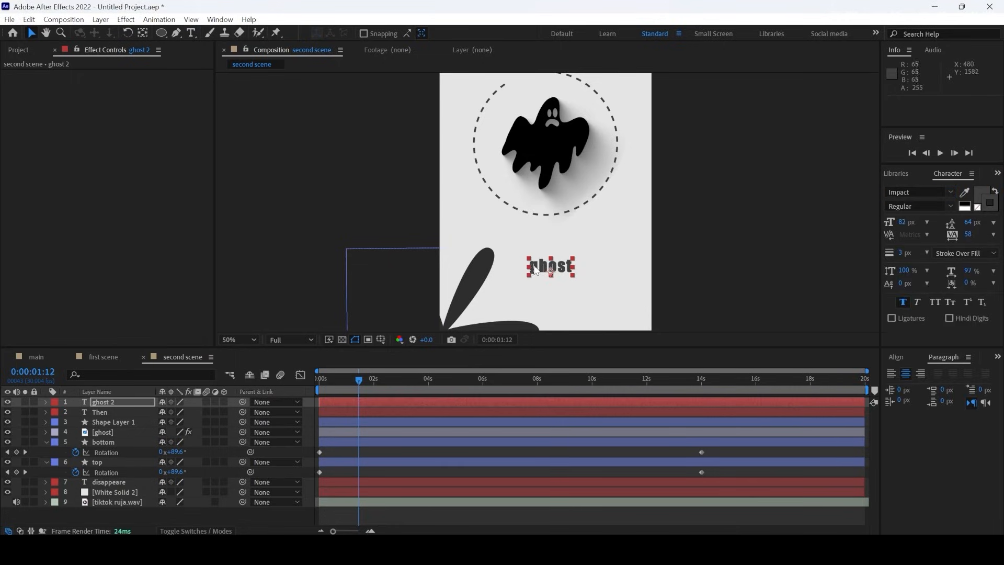
{"action": "left_click", "coordinate": [192, 33]}
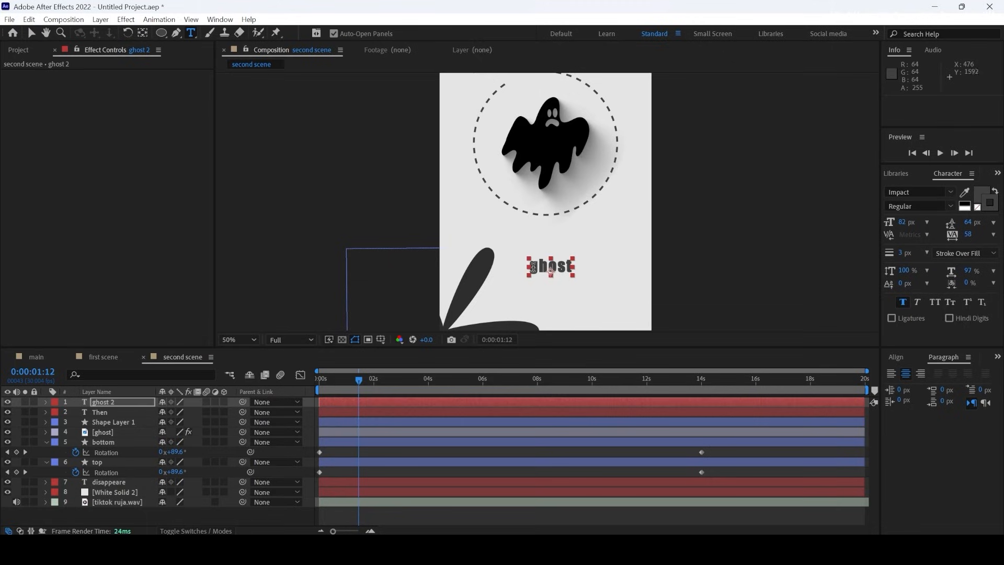
{"action": "left_click_drag", "start_coordinate": [534, 265], "coordinate": [524, 260]}
{"action": "key", "text": "Escape"}
{"action": "key", "text": "v"}
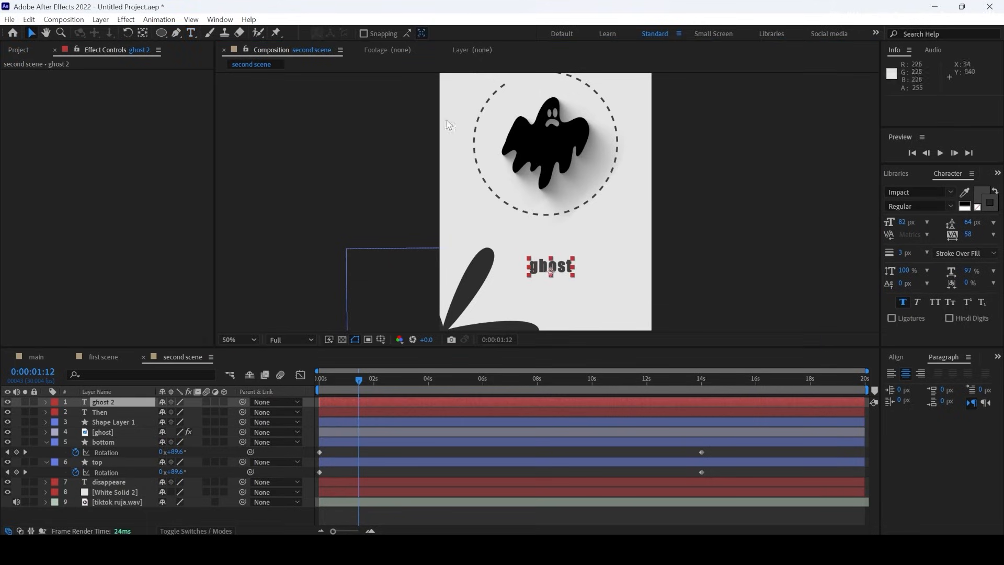
Enlarge "ghost" to 152 px, place it just below the circle at about 544, 1482 and centre it horizontally in the composition
{"action": "left_click_drag", "start_coordinate": [904, 226], "coordinate": [941, 220]}
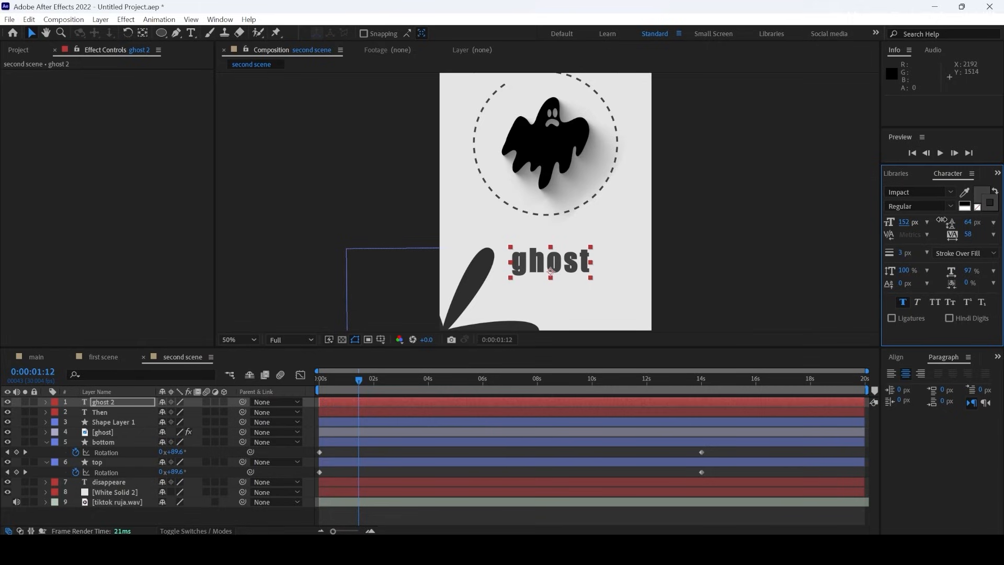
{"action": "left_click_drag", "start_coordinate": [565, 274], "coordinate": [560, 239]}
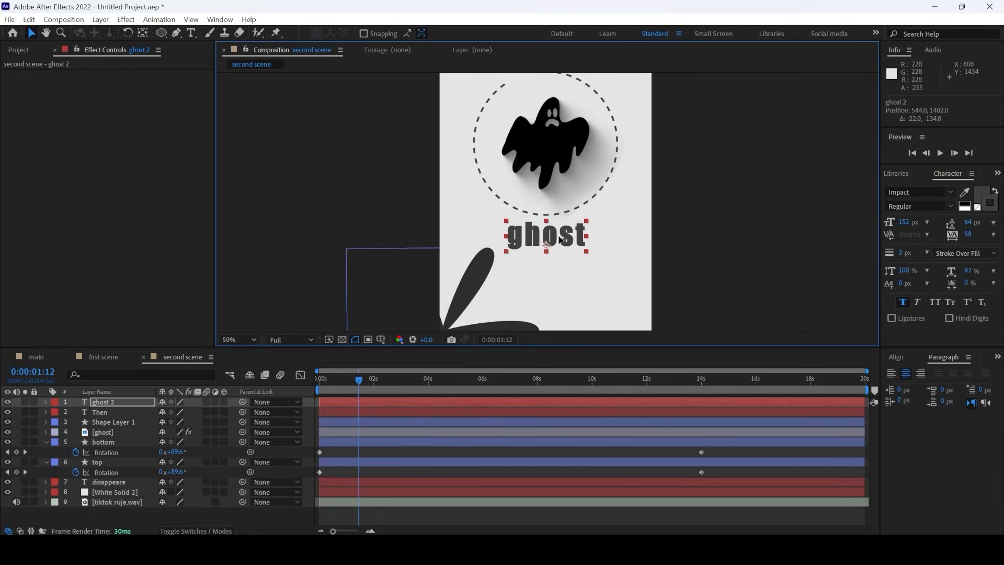
{"action": "left_click", "coordinate": [897, 357]}
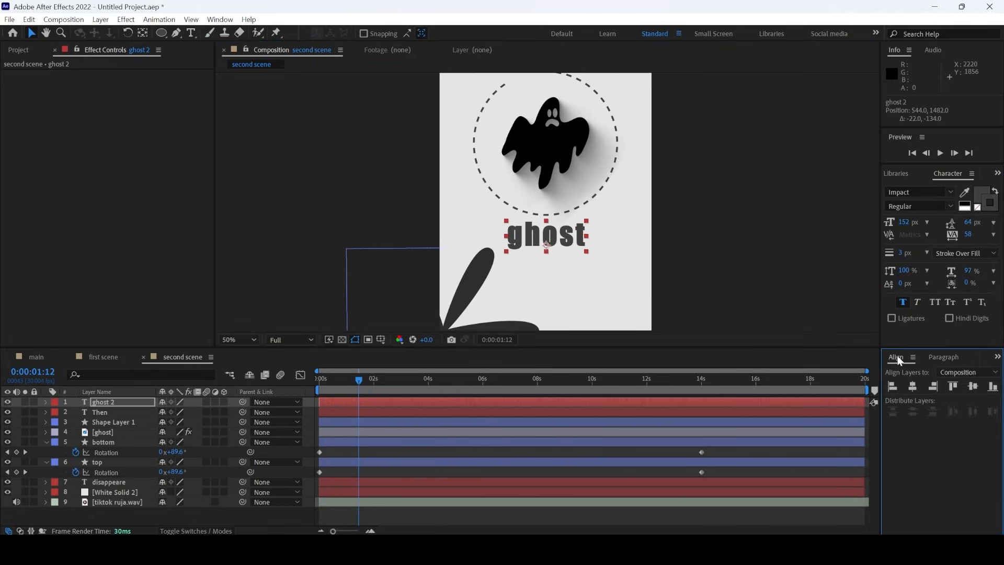
{"action": "left_click", "coordinate": [913, 386]}
{"action": "left_click", "coordinate": [722, 185]}
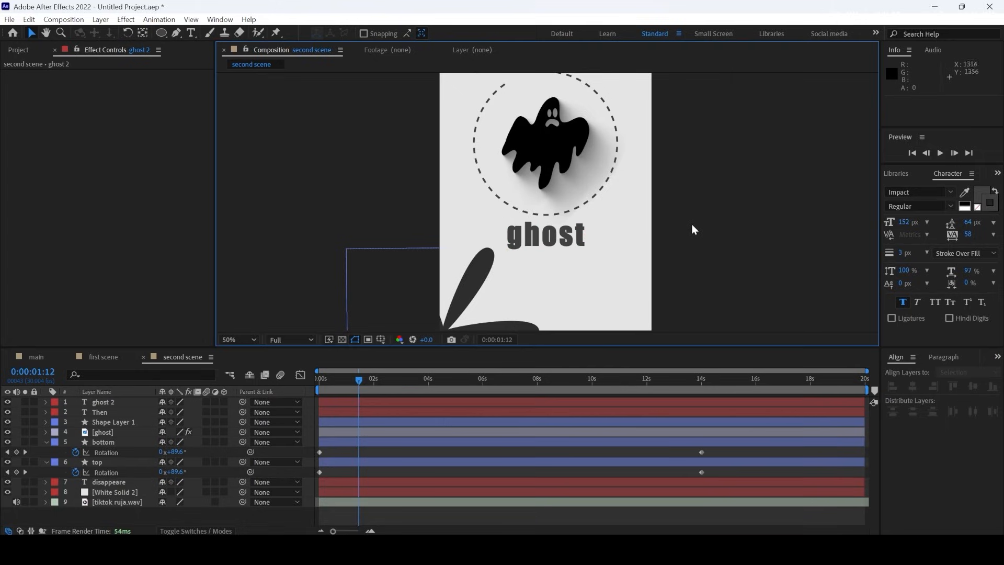
Centre the "disappeare" text horizontally in the composition
{"action": "scroll", "coordinate": [581, 210], "scroll_direction": "down", "scroll_amount": 1}
{"action": "left_click", "coordinate": [542, 126]}
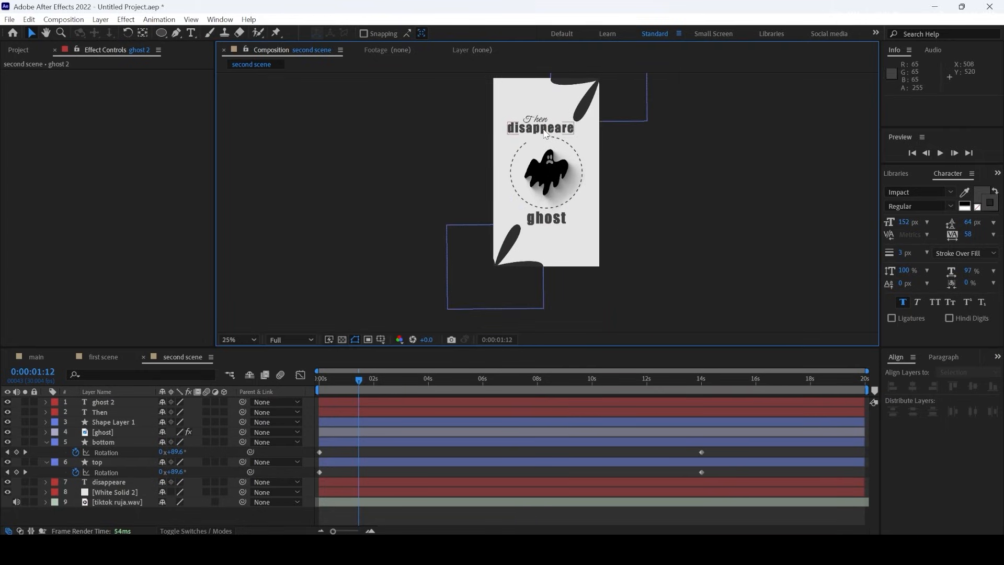
{"action": "left_click", "coordinate": [915, 386]}
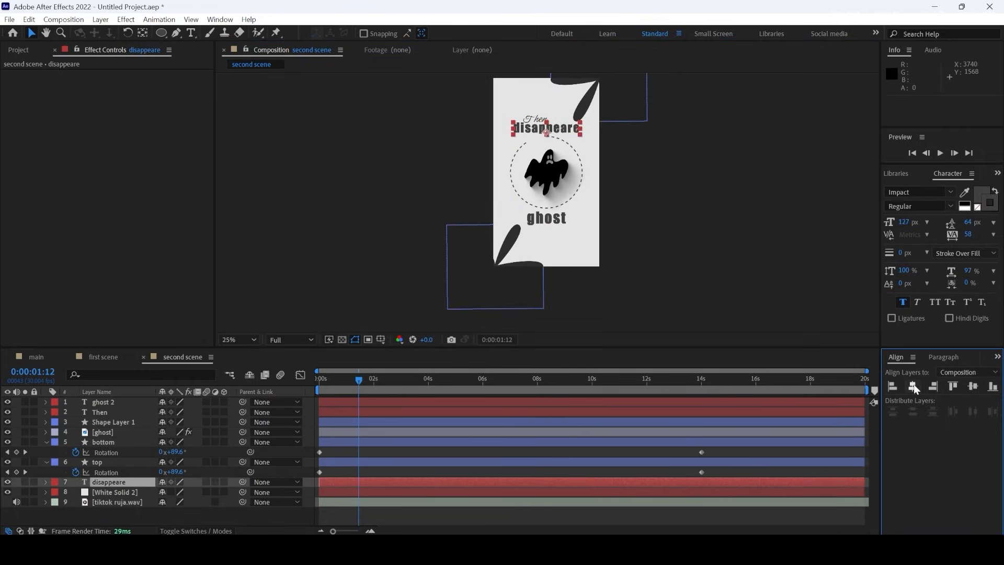
{"action": "left_click", "coordinate": [678, 173]}
Move "Then" to about 446, 427, just above the centred "disappeare" text
{"action": "left_click", "coordinate": [539, 121]}
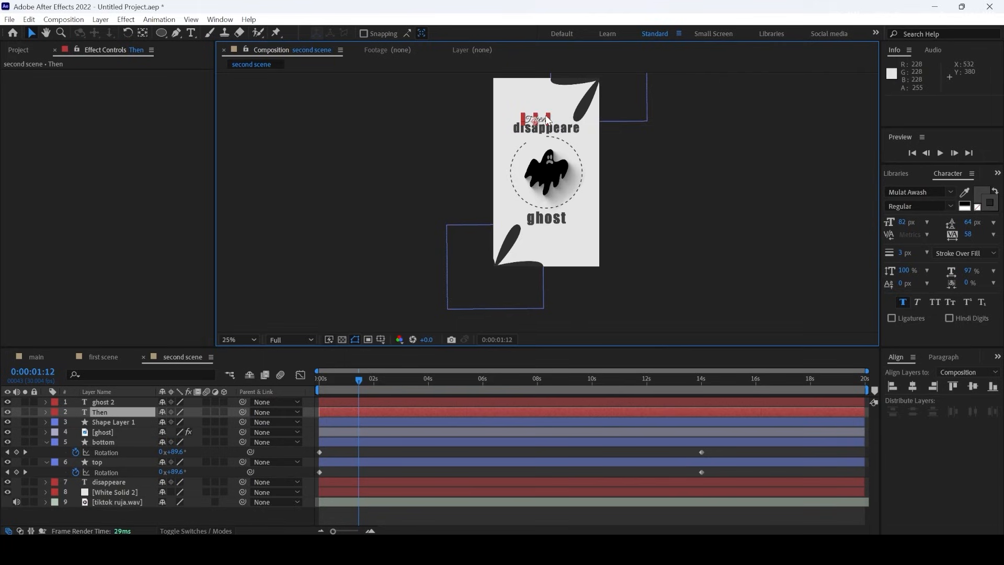
{"action": "scroll", "coordinate": [547, 119], "scroll_direction": "up", "scroll_amount": 4}
{"action": "left_click_drag", "start_coordinate": [527, 129], "coordinate": [537, 121]}
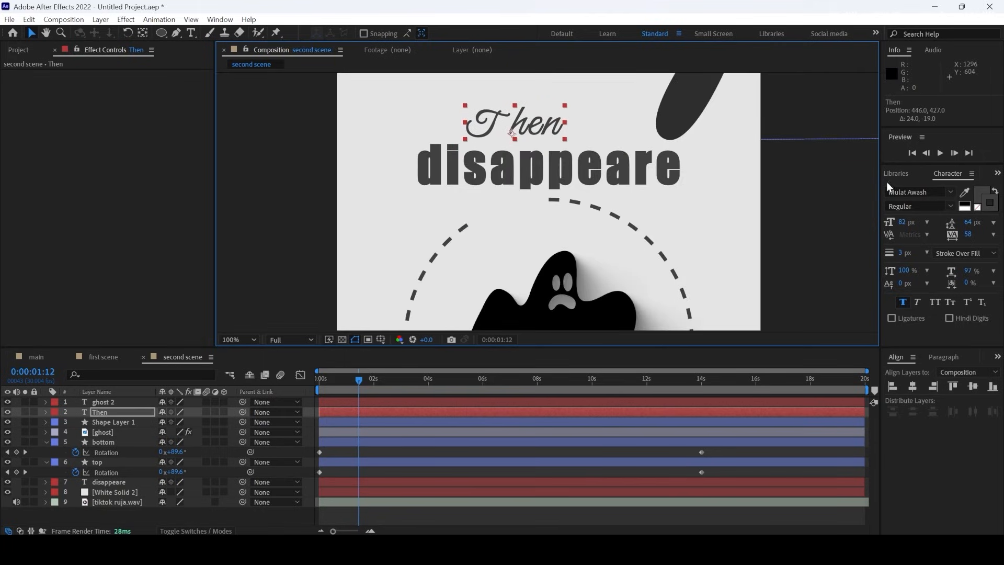
{"action": "left_click", "coordinate": [811, 118]}
{"action": "scroll", "coordinate": [642, 203], "scroll_direction": "down", "scroll_amount": 4}
{"action": "scroll", "coordinate": [642, 203], "scroll_direction": "down", "scroll_amount": 2}
{"action": "left_click", "coordinate": [748, 278]}
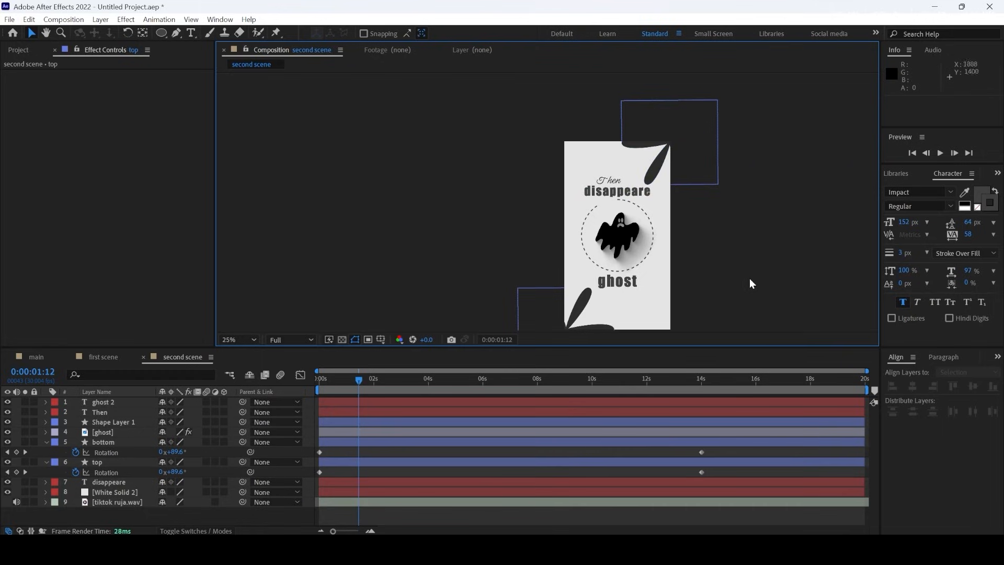
Preview the second scene from its start and set the current time to 0:00:00:07
{"action": "scroll", "coordinate": [682, 274], "scroll_direction": "up", "scroll_amount": 4}
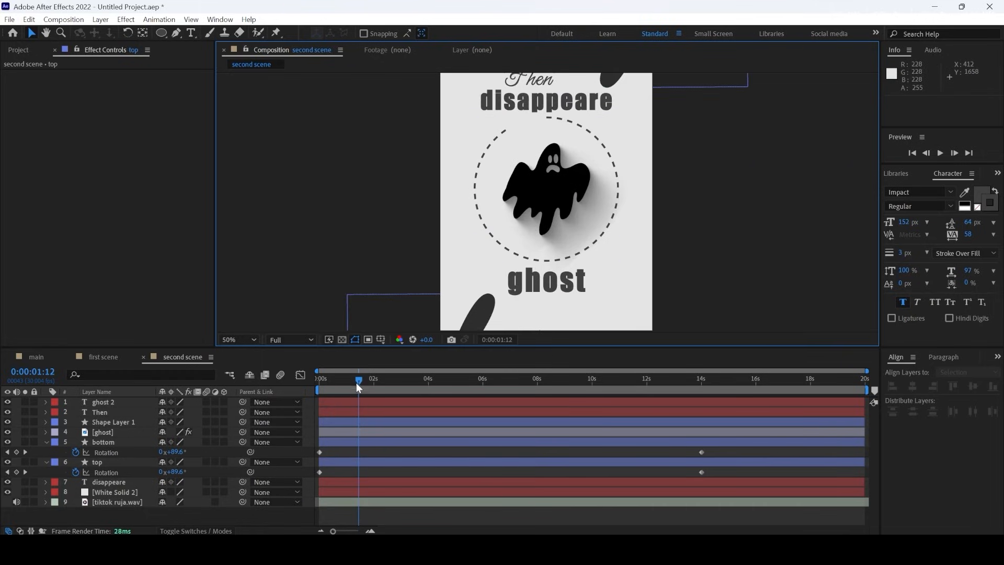
{"action": "left_click_drag", "start_coordinate": [358, 378], "coordinate": [296, 377]}
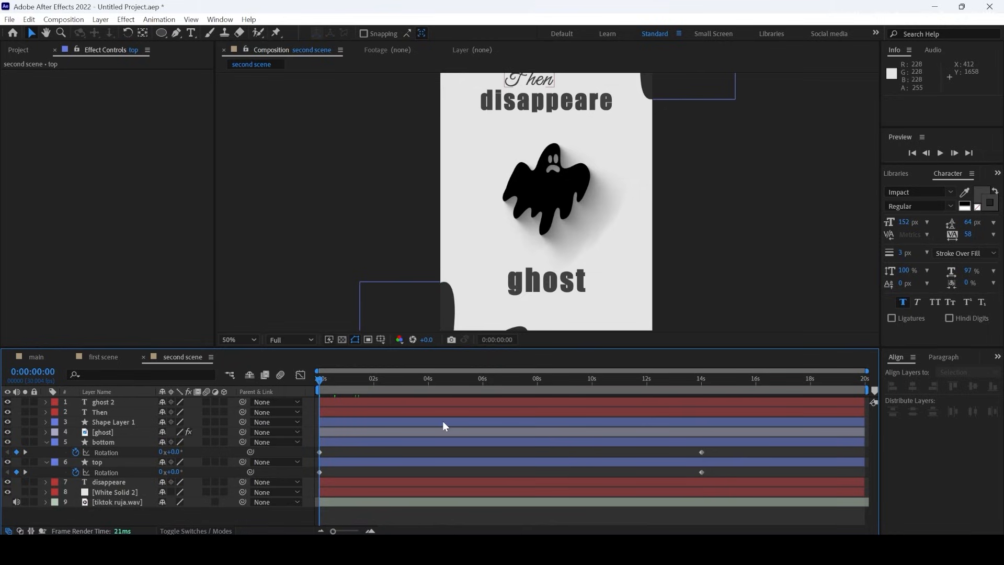
{"action": "key", "text": "space"}
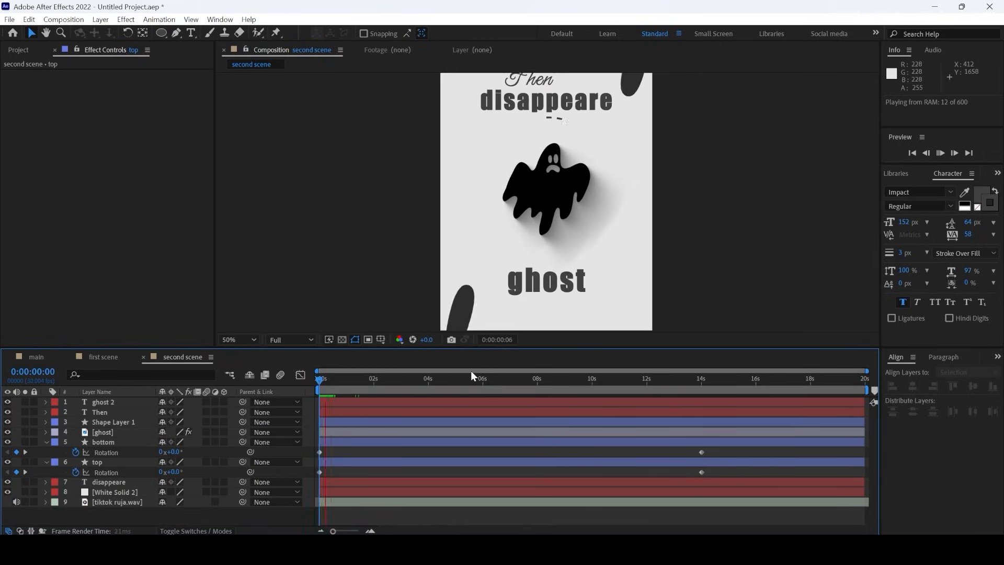
{"action": "left_click", "coordinate": [333, 379]}
{"action": "left_click", "coordinate": [328, 379]}
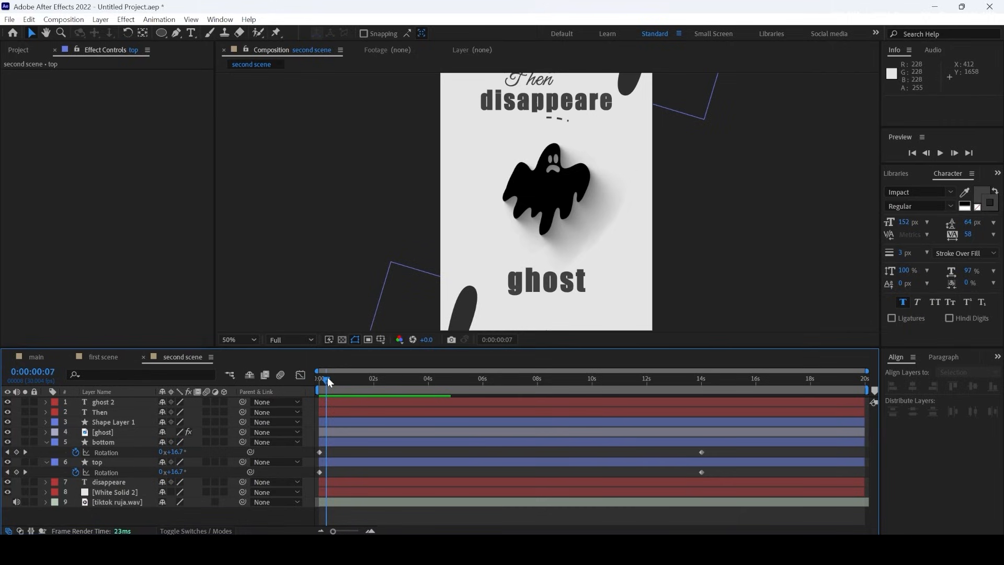
Apply the Text-animation5 preset to the "Then" text with the current time at 0:00:00:08
{"action": "left_click_drag", "start_coordinate": [328, 379], "coordinate": [329, 379]}
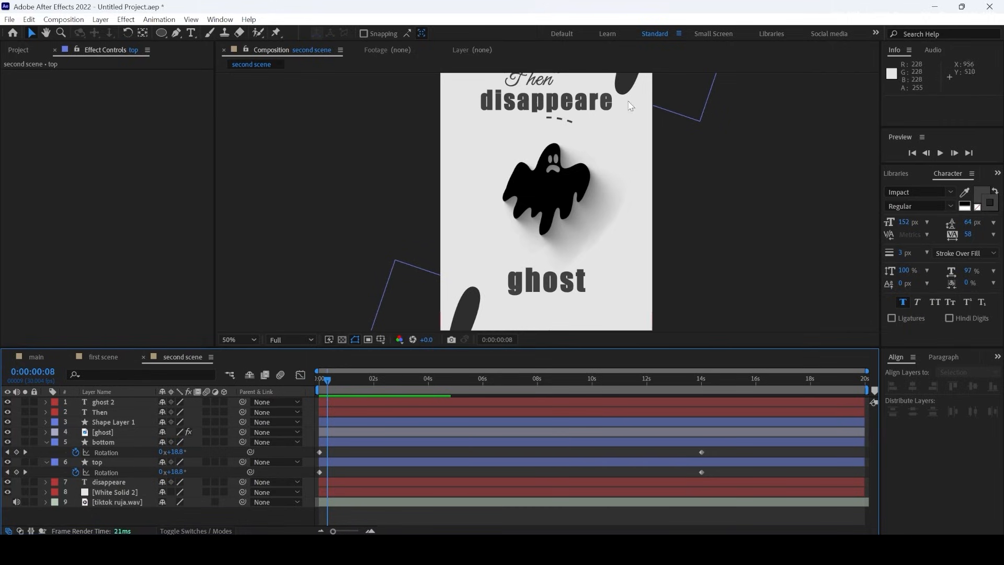
{"action": "key", "text": "comma"}
{"action": "key", "text": "comma"}
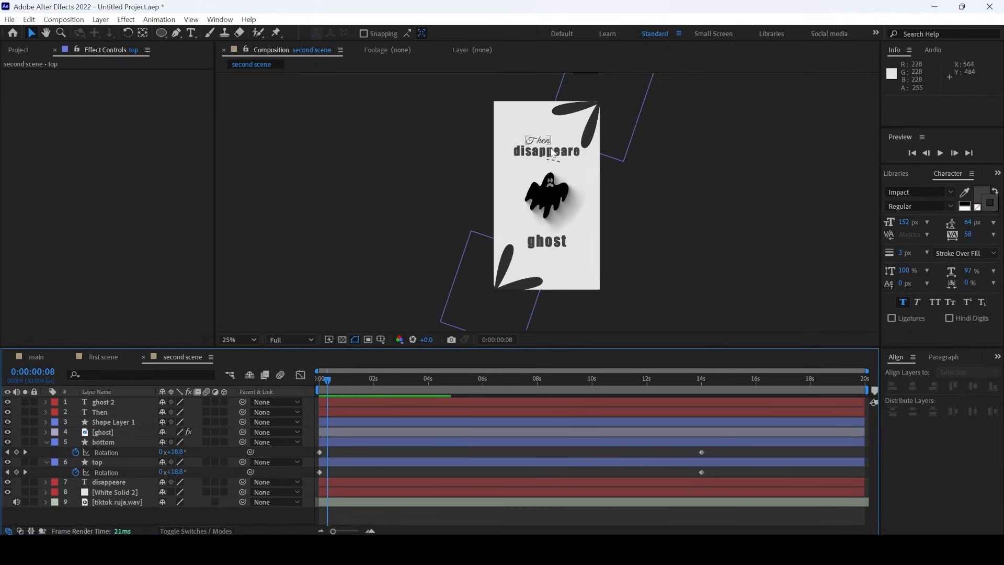
{"action": "scroll", "coordinate": [534, 127], "scroll_direction": "up", "scroll_amount": 4}
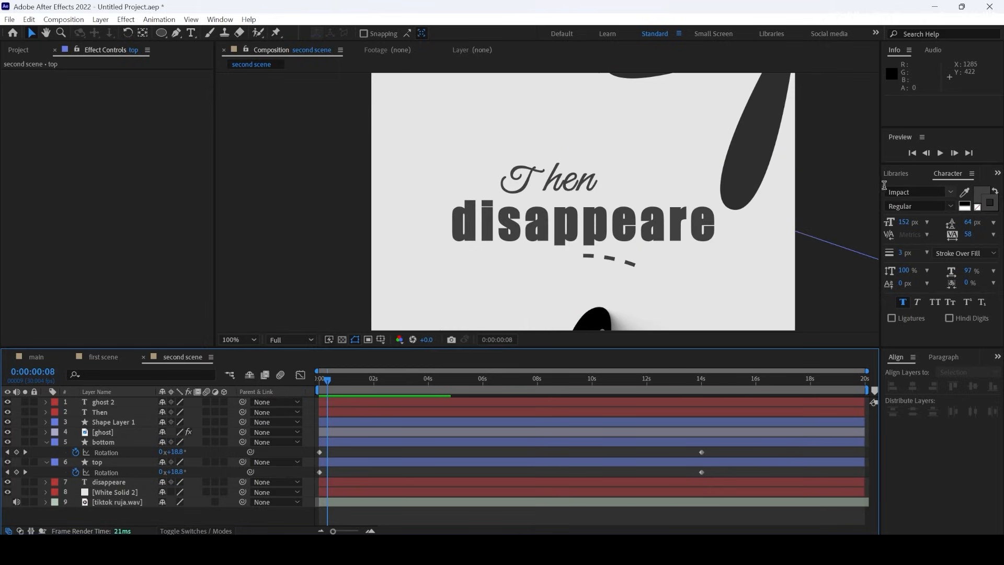
{"action": "left_click", "coordinate": [998, 173]}
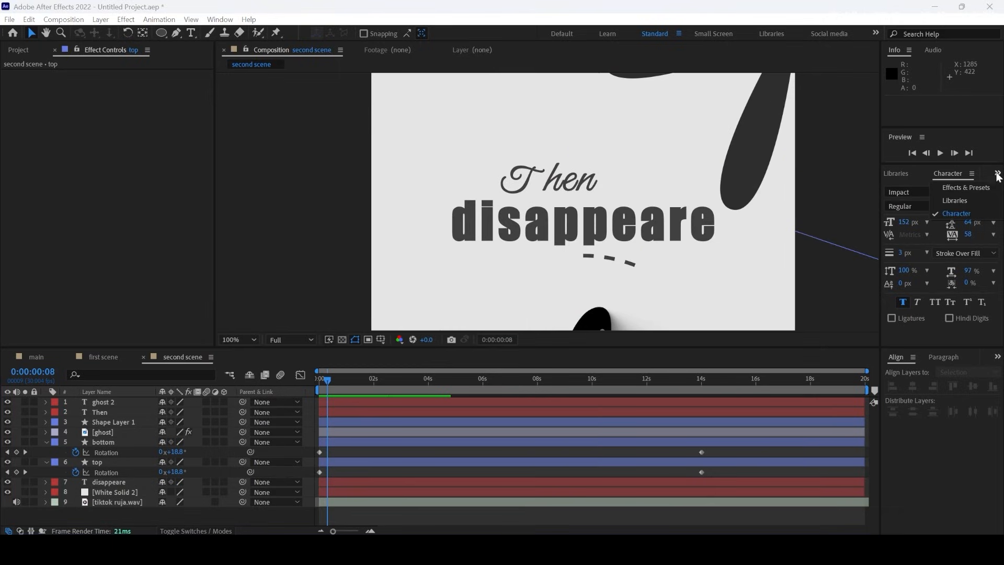
{"action": "left_click", "coordinate": [963, 187]}
{"action": "left_click", "coordinate": [972, 275]}
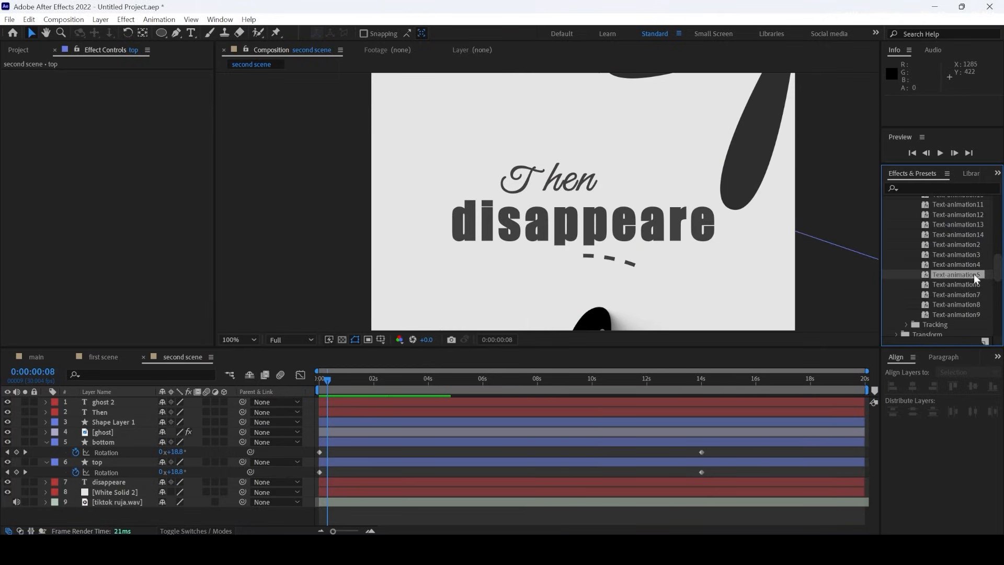
{"action": "left_click_drag", "start_coordinate": [975, 278], "coordinate": [368, 417]}
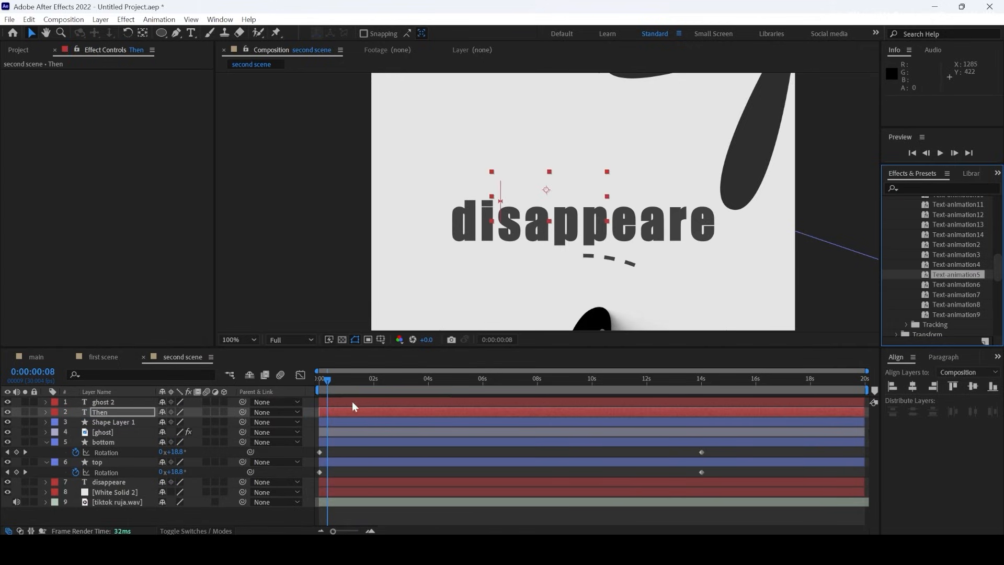
Reveal the Offset keyframes of "Then", move them to about 0:00:00:04 and 0:00:00:26, and preview the scene
{"action": "left_click", "coordinate": [339, 416]}
{"action": "key", "text": "u"}
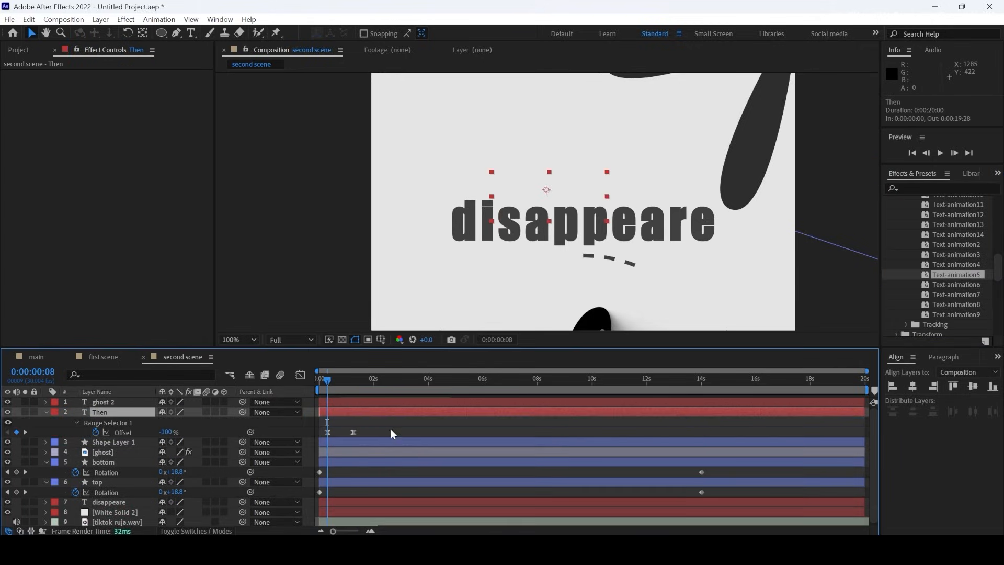
{"action": "left_click", "coordinate": [353, 433]}
{"action": "key", "text": "space"}
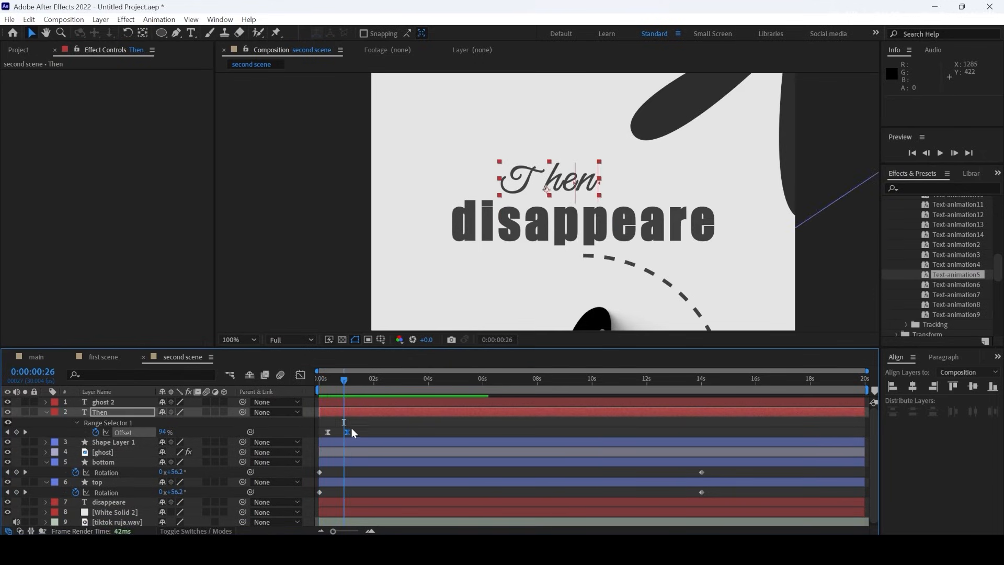
{"action": "left_click", "coordinate": [324, 433]}
{"action": "key", "text": "space"}
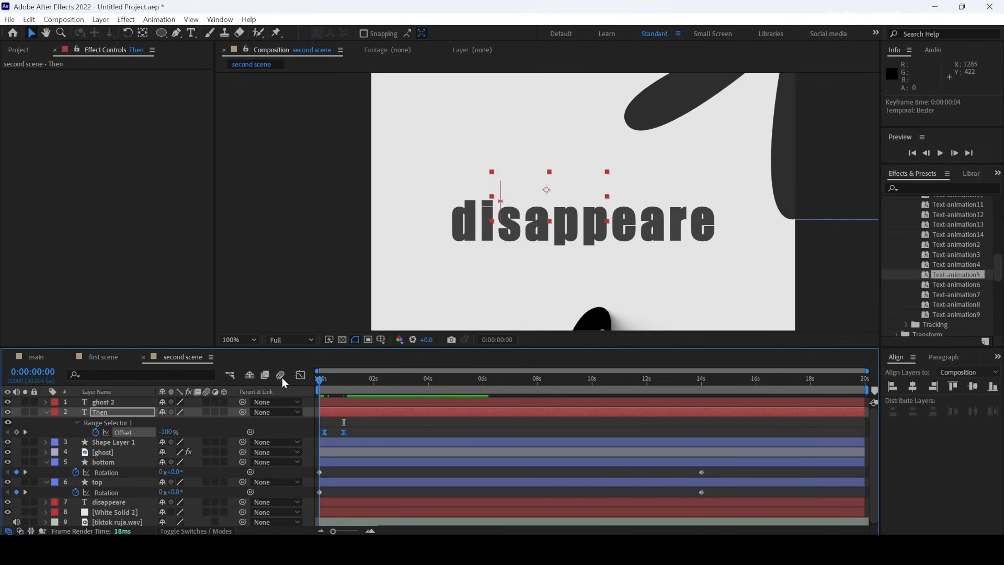
{"action": "key", "text": "space"}
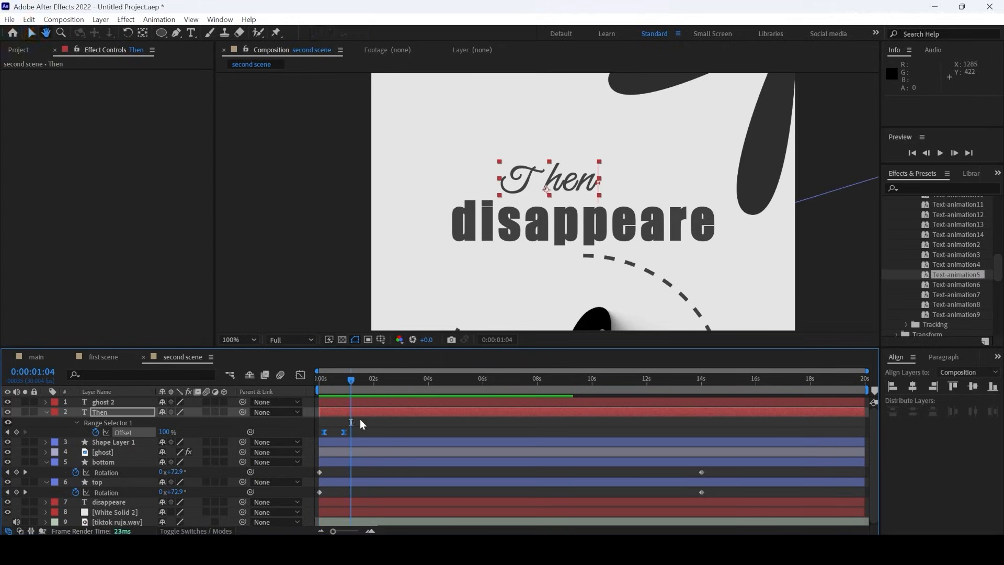
Shift the Offset keyframes of "Then" slightly earlier and preview the scene from its start
{"action": "left_click_drag", "start_coordinate": [345, 437], "coordinate": [342, 437]}
{"action": "key", "text": "Home"}
{"action": "key", "text": "space"}
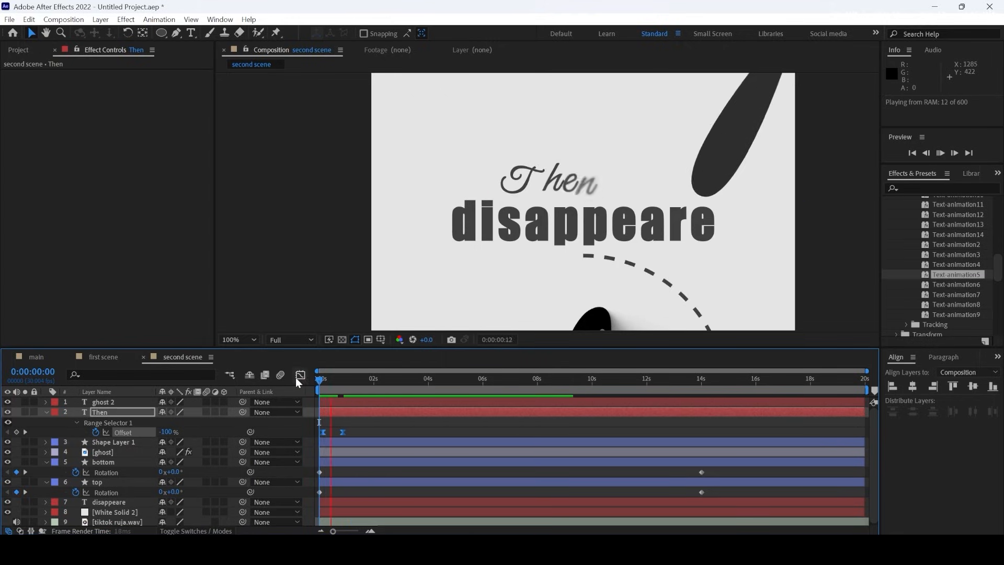
{"action": "key", "text": "space"}
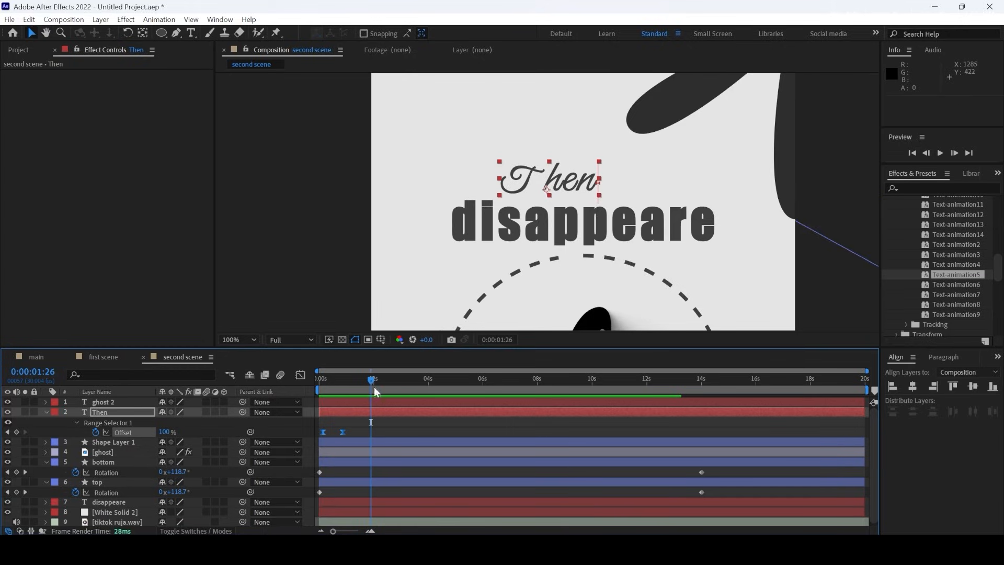
Apply the Text-animation9 preset to the "disappeare" text at 0:00:00:18
{"action": "left_click_drag", "start_coordinate": [372, 380], "coordinate": [341, 382]}
{"action": "left_click", "coordinate": [337, 406]}
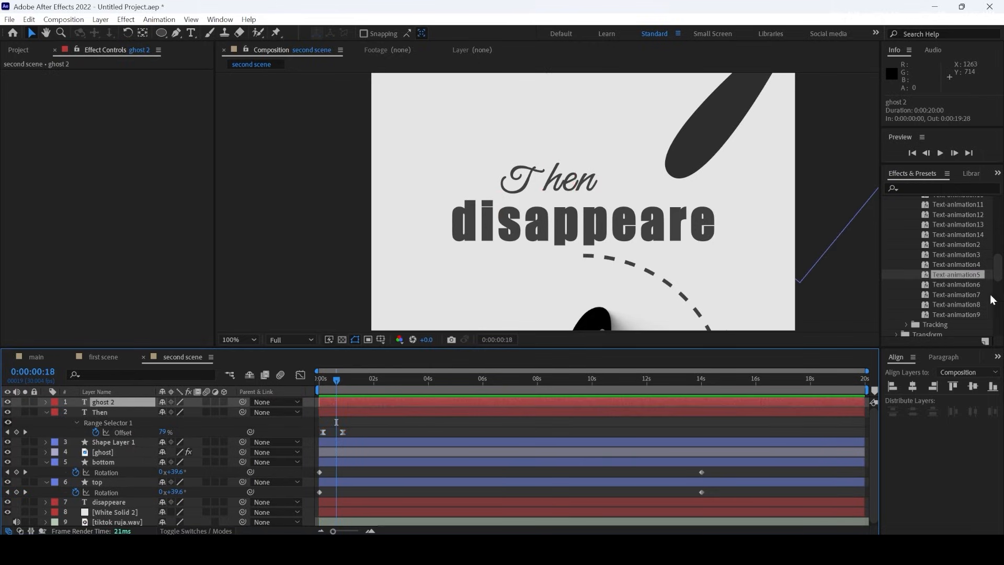
{"action": "left_click_drag", "start_coordinate": [974, 314], "coordinate": [372, 501]}
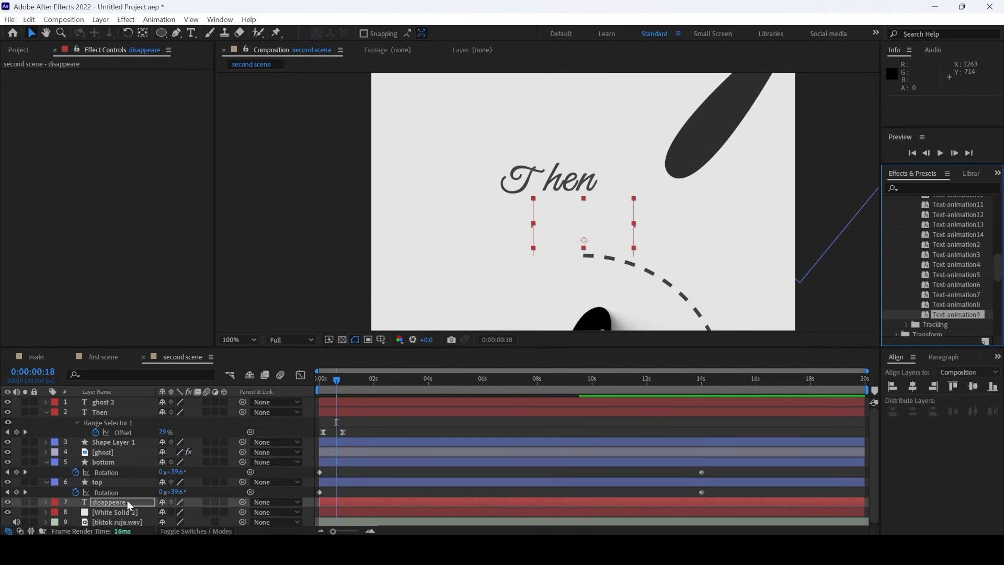
Move the "disappeare" layer to the top of the layer stack and preview its keyframed text animation
{"action": "left_click_drag", "start_coordinate": [131, 505], "coordinate": [116, 401]}
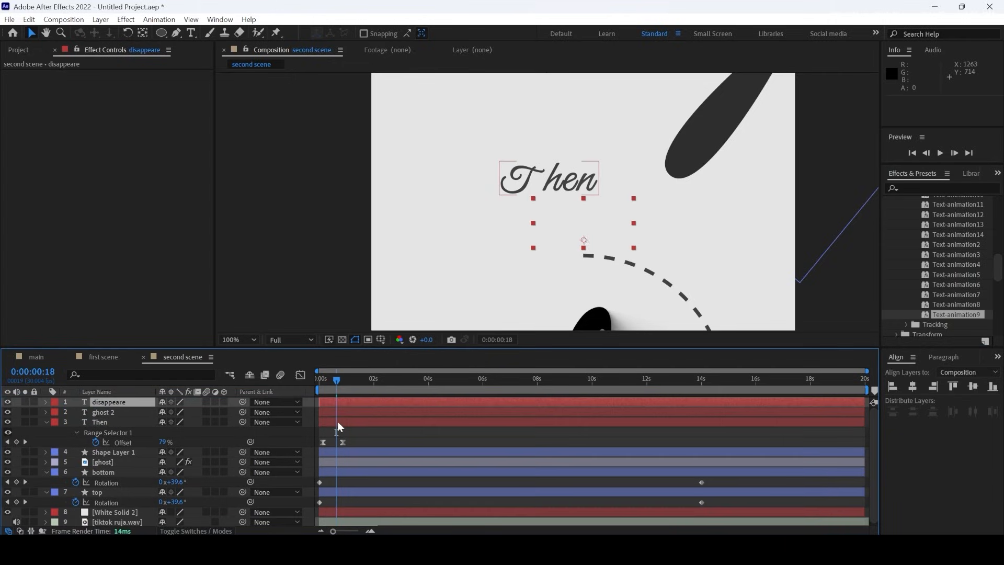
{"action": "key", "text": "u"}
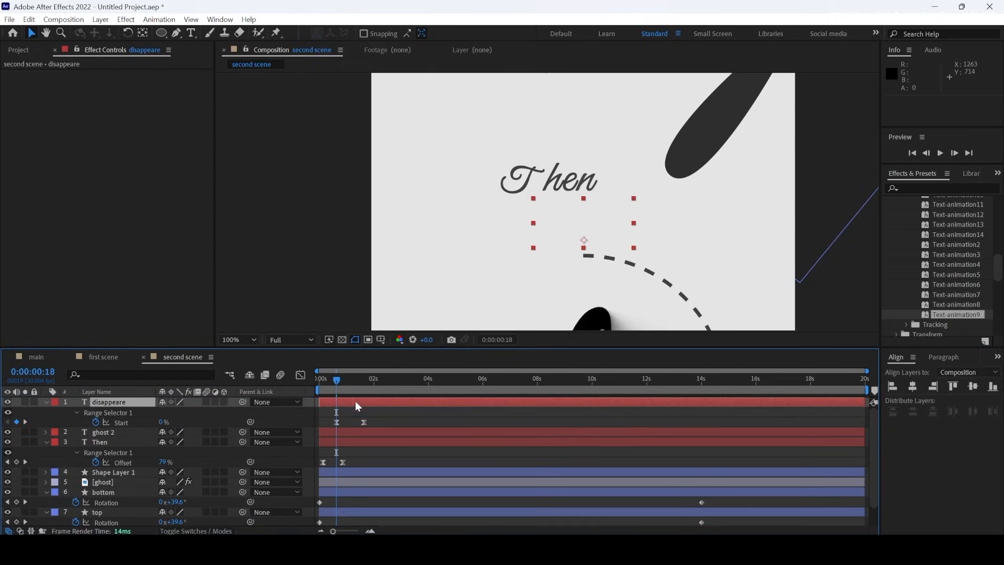
{"action": "key", "text": "space"}
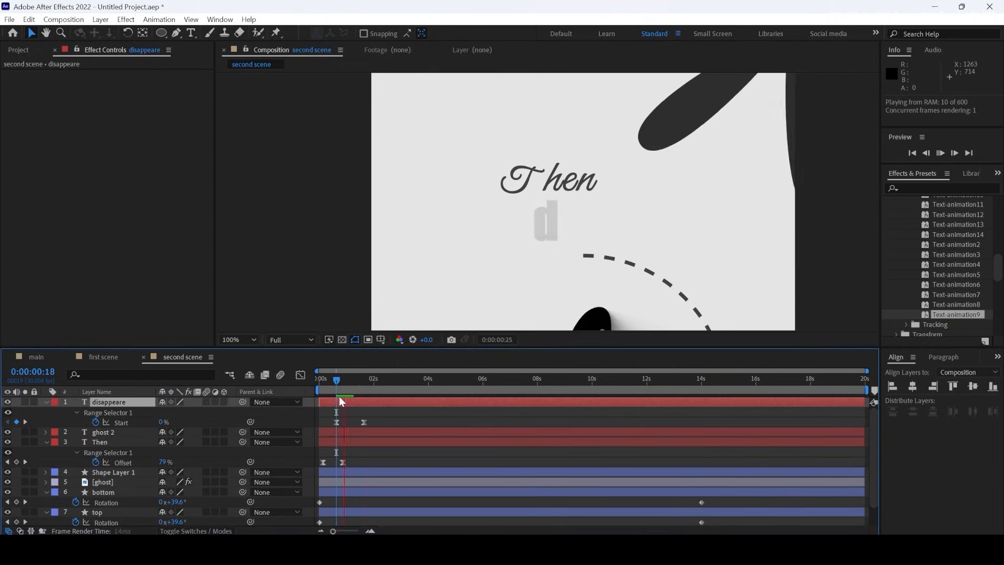
{"action": "key", "text": "space"}
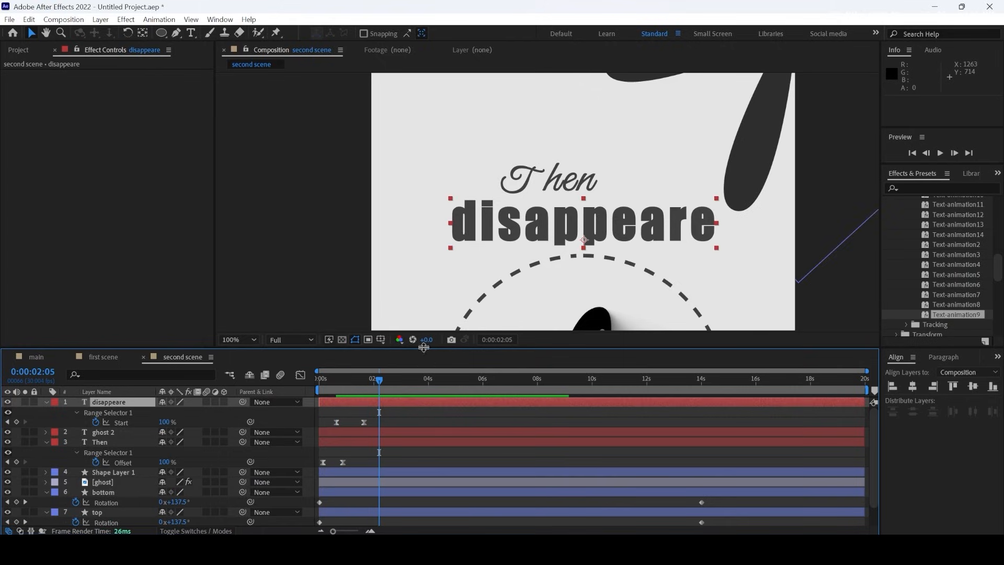
Correct the text "disappeare" to "disappeared" and centre it horizontally in the composition
{"action": "left_click", "coordinate": [197, 31]}
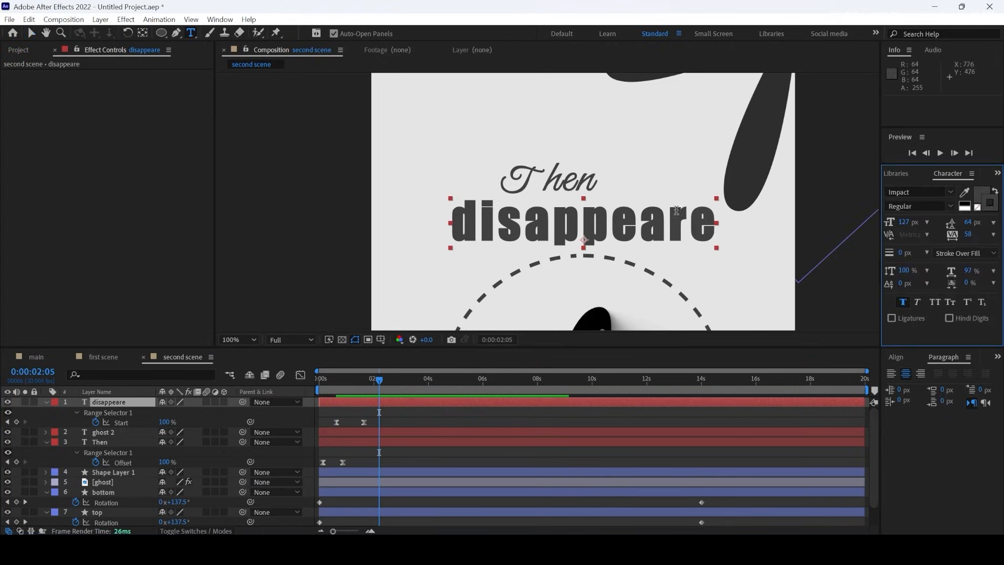
{"action": "left_click", "coordinate": [708, 227]}
{"action": "type", "text": "d"}
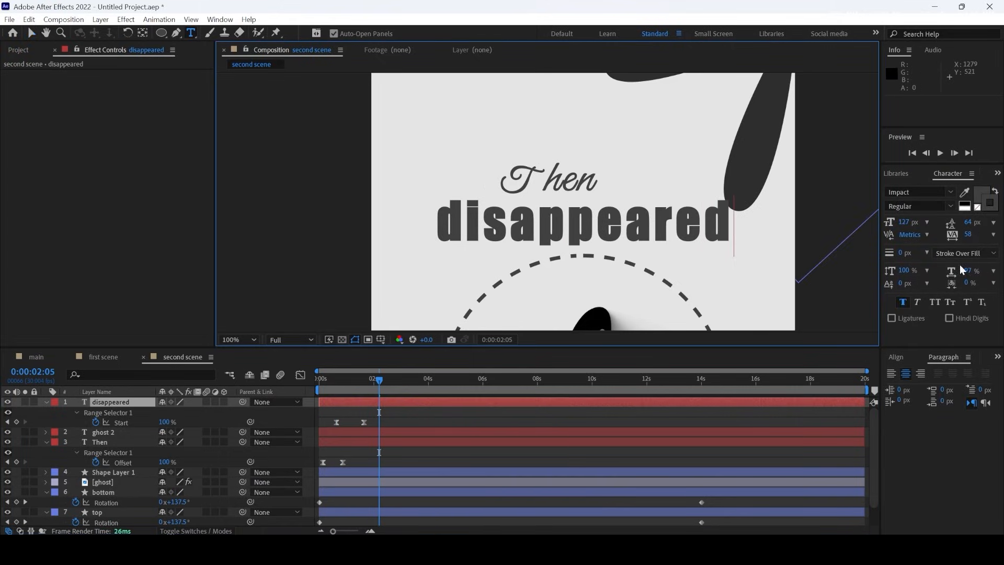
{"action": "left_click", "coordinate": [896, 357]}
{"action": "left_click", "coordinate": [913, 386]}
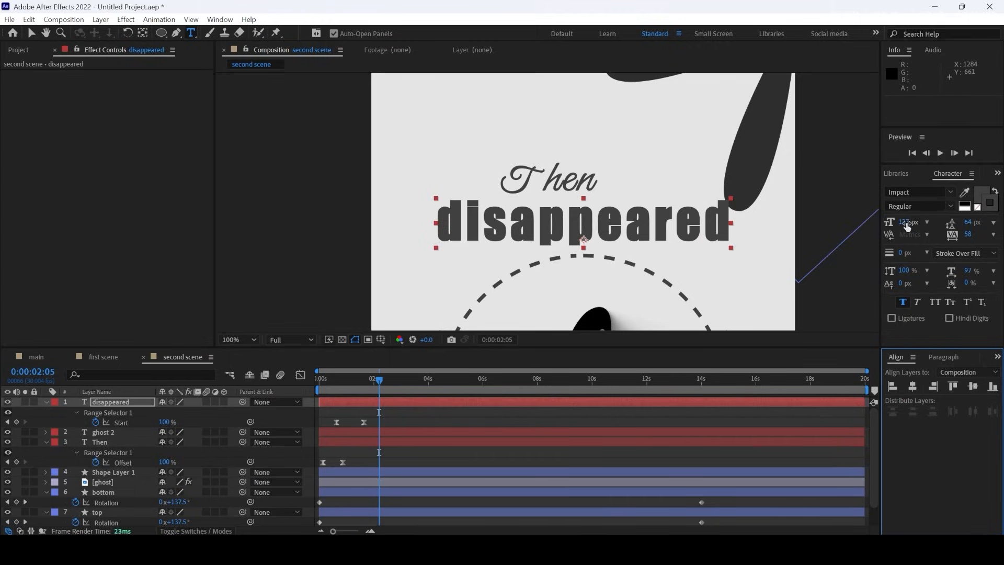
Set the font size of "disappeared" to 122 px and preview the scene from its start
{"action": "left_click_drag", "start_coordinate": [908, 226], "coordinate": [901, 222]}
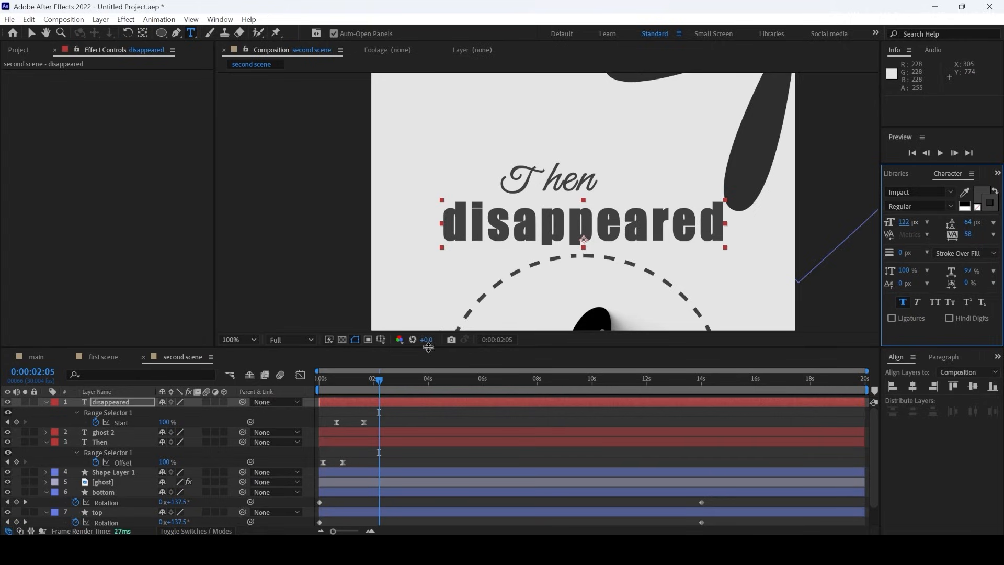
{"action": "left_click_drag", "start_coordinate": [380, 385], "coordinate": [280, 386]}
{"action": "key", "text": "space"}
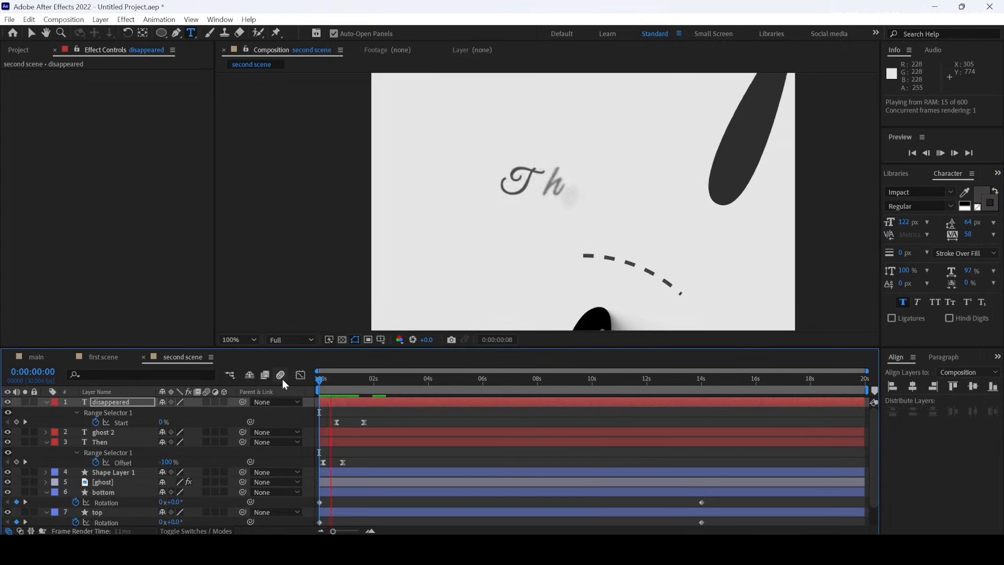
{"action": "key", "text": "space"}
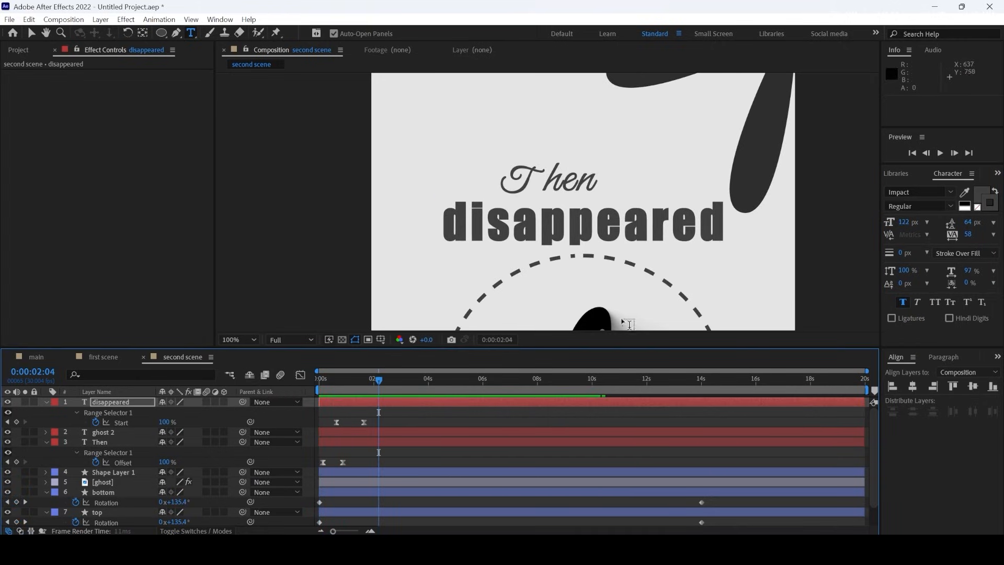
Set the current time to 0:00:01:21 and bring up the text animation presets with the "ghost 2" layer selected
{"action": "scroll", "coordinate": [782, 242], "scroll_direction": "down", "scroll_amount": 4}
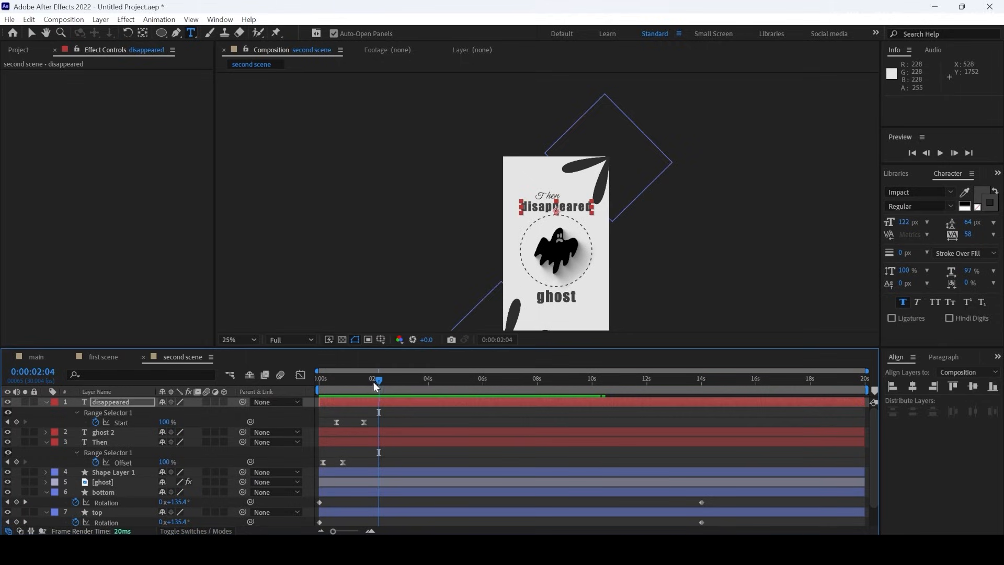
{"action": "left_click_drag", "start_coordinate": [376, 387], "coordinate": [356, 385]}
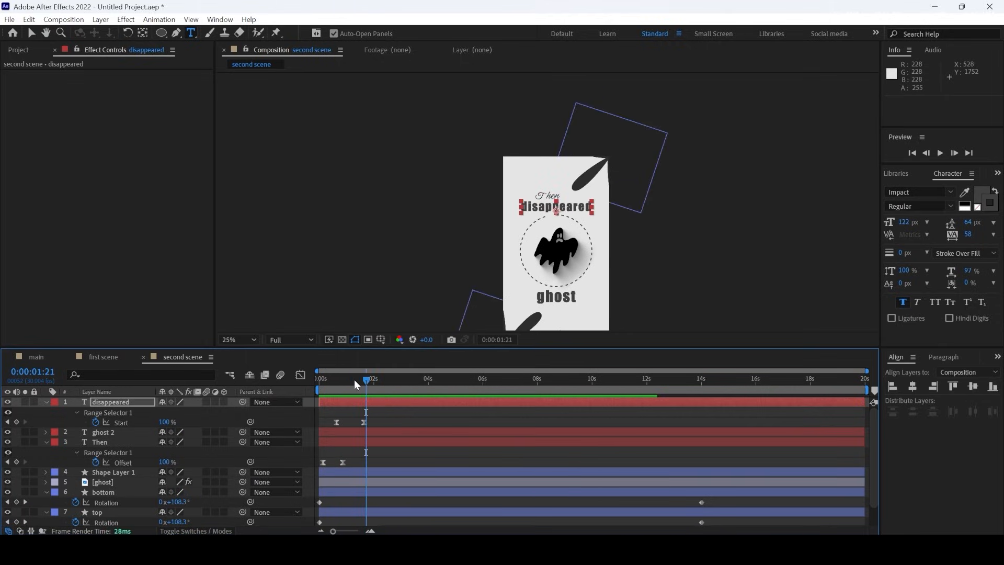
{"action": "left_click", "coordinate": [125, 433]}
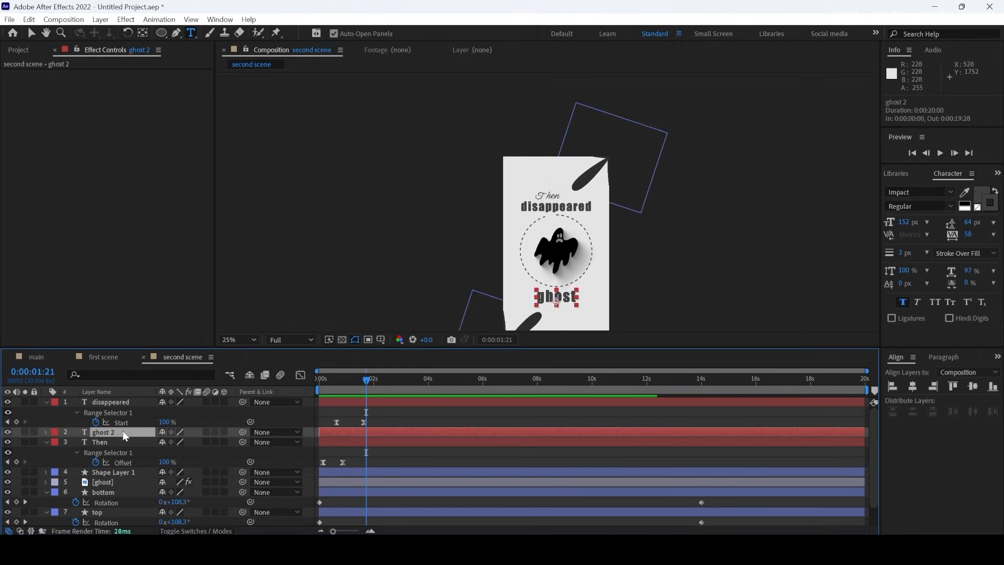
{"action": "left_click", "coordinate": [997, 173]}
{"action": "left_click", "coordinate": [968, 202]}
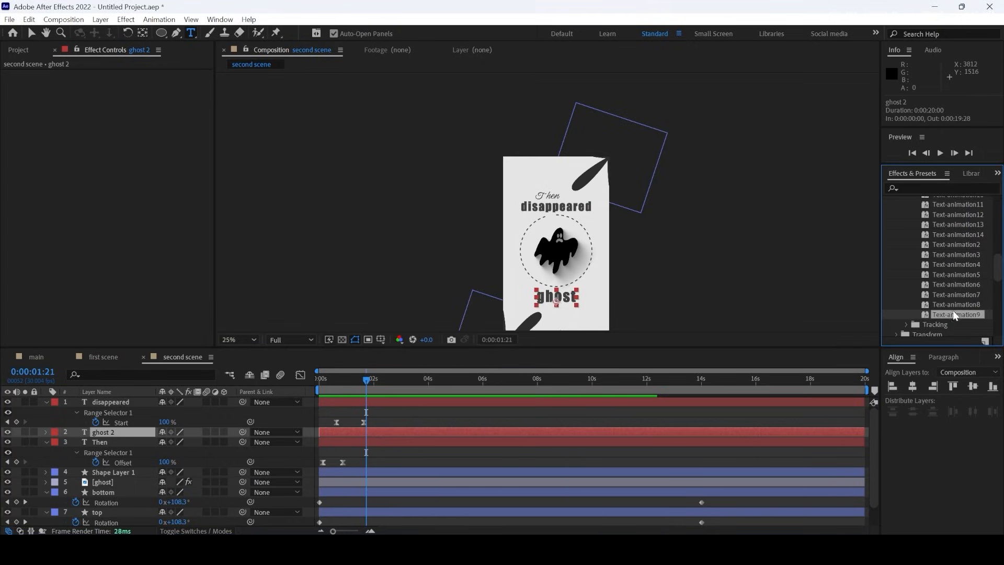
{"action": "left_click_drag", "start_coordinate": [953, 315], "coordinate": [386, 404]}
{"action": "key", "text": "space"}
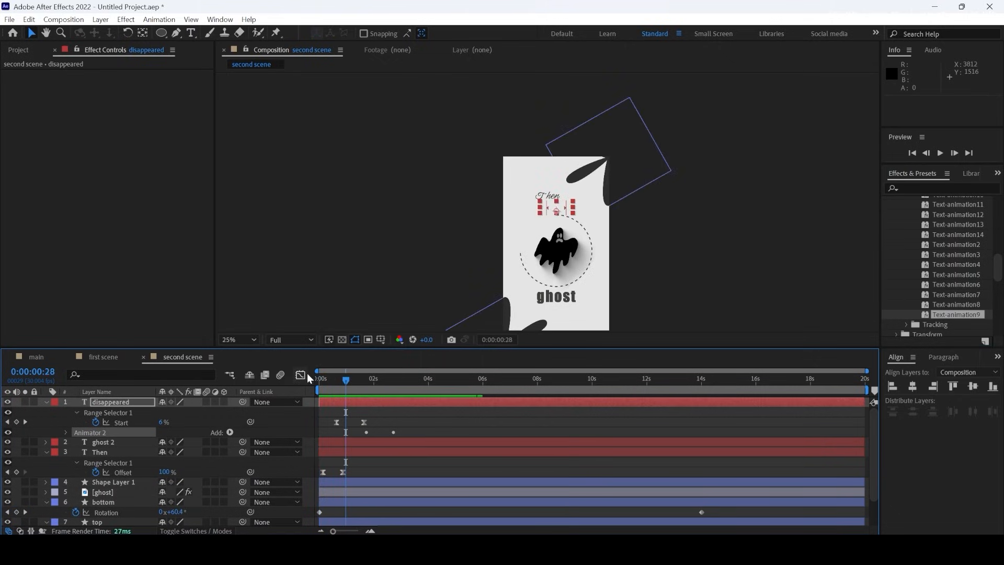
{"action": "key", "text": "ctrl+z"}
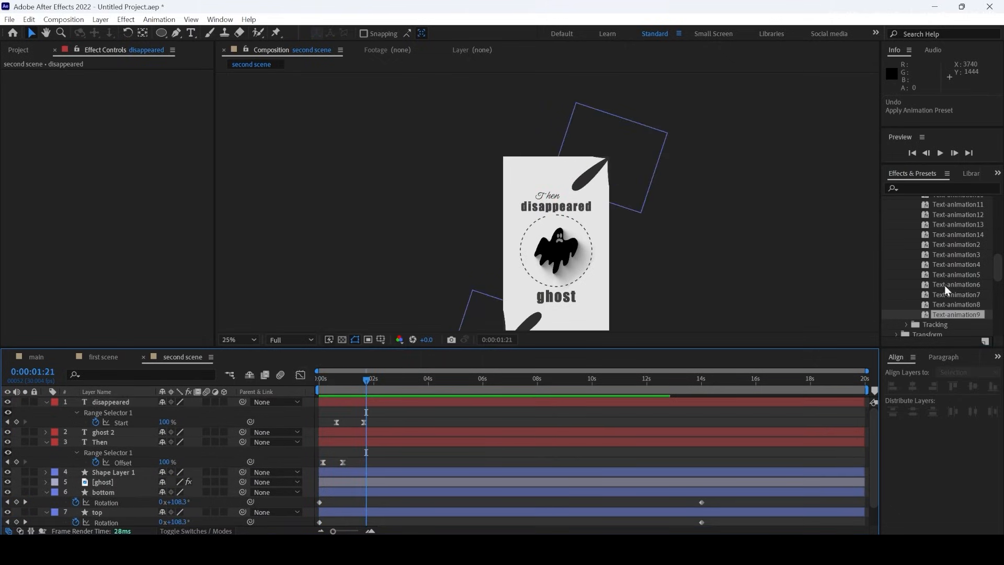
Apply the Text-animation9 preset to the "ghost 2" text at 0:00:01:21 and preview the scene from its start
{"action": "left_click_drag", "start_coordinate": [961, 317], "coordinate": [388, 431]}
{"action": "key", "text": "Home"}
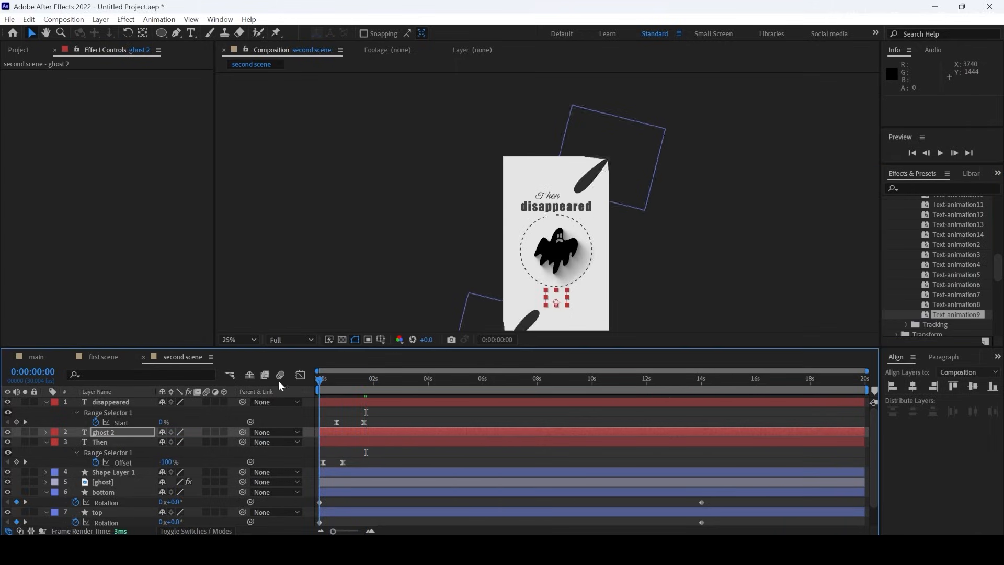
{"action": "key", "text": "space"}
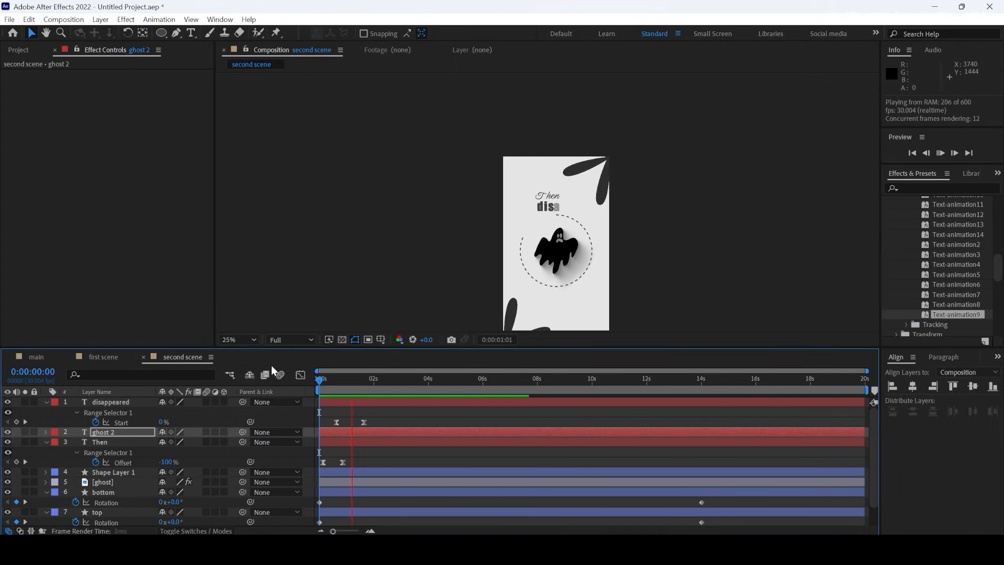
{"action": "key", "text": "space"}
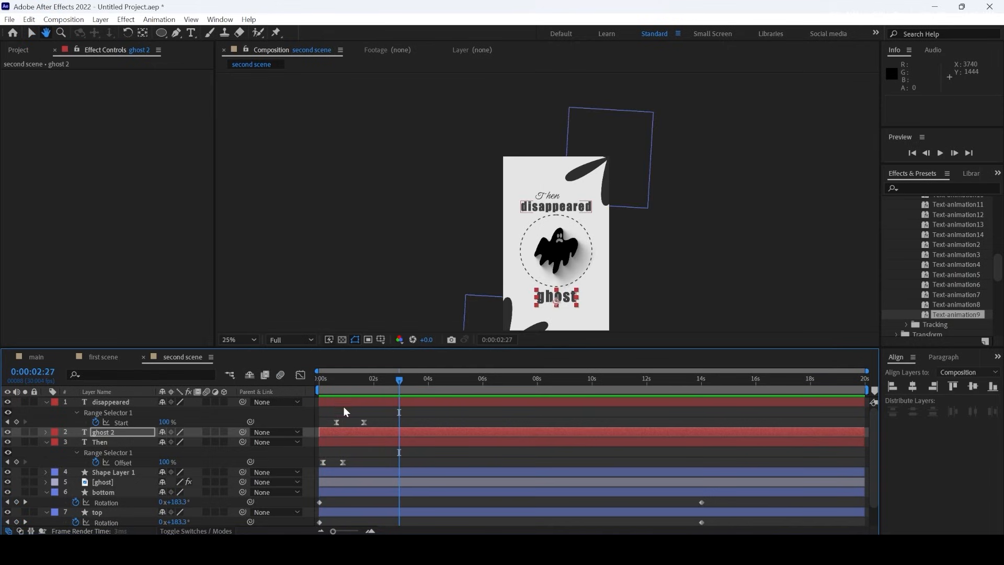
Collapse the keyframed properties of "disappeared" and reveal those of the "ghost 2" layer
{"action": "left_click", "coordinate": [352, 402]}
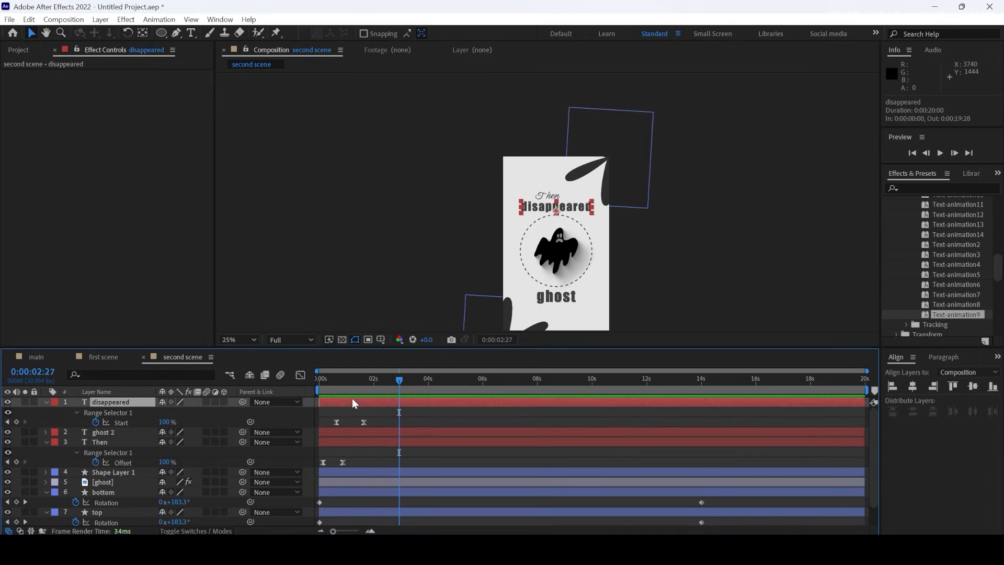
{"action": "key", "text": "u"}
{"action": "left_click", "coordinate": [352, 413]}
{"action": "key", "text": "u"}
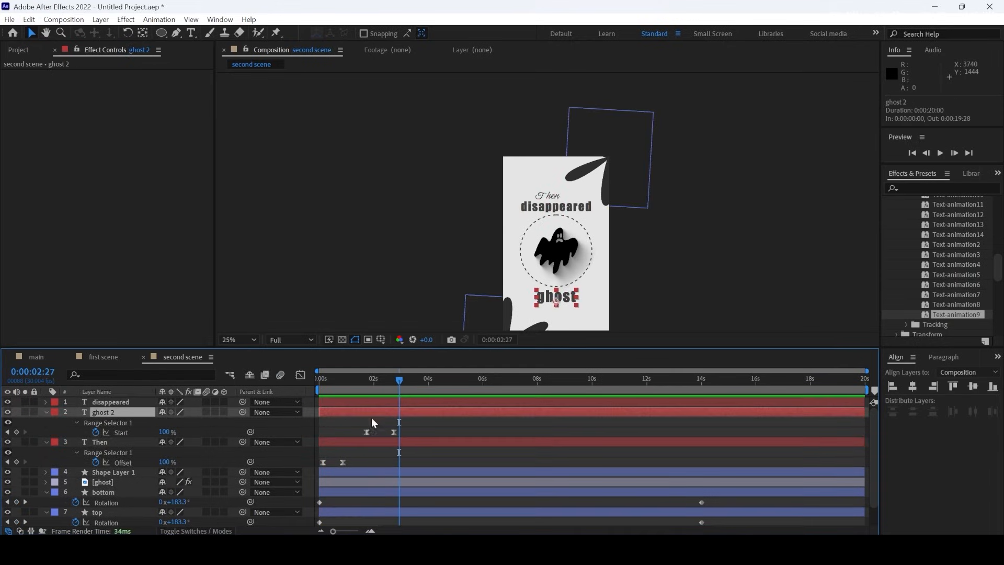
Move the end keyframe of the "ghost 2" text animation to 0:00:02:15 and preview the new timing
{"action": "left_click_drag", "start_coordinate": [394, 433], "coordinate": [388, 434]}
{"action": "left_click", "coordinate": [360, 381]}
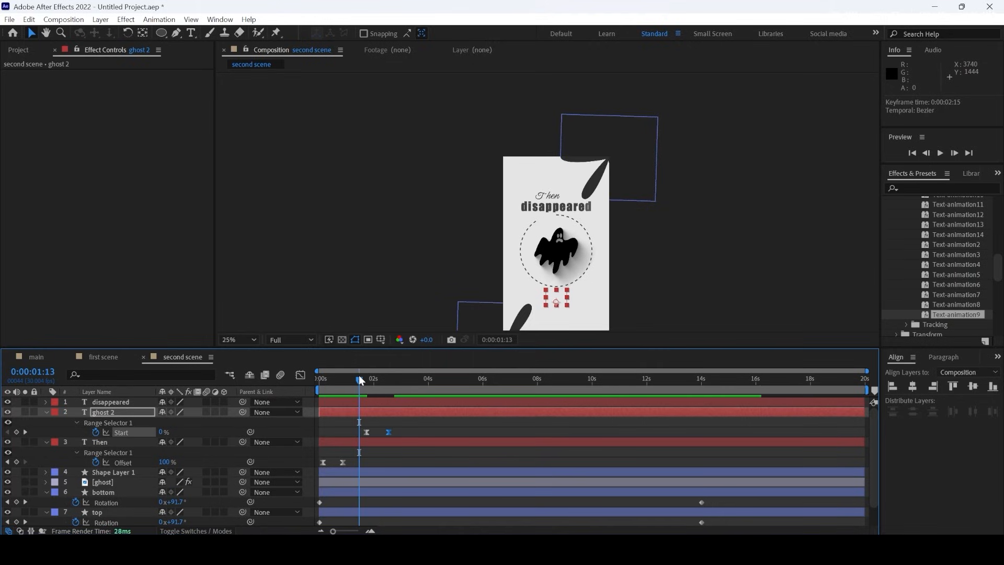
{"action": "key", "text": "space"}
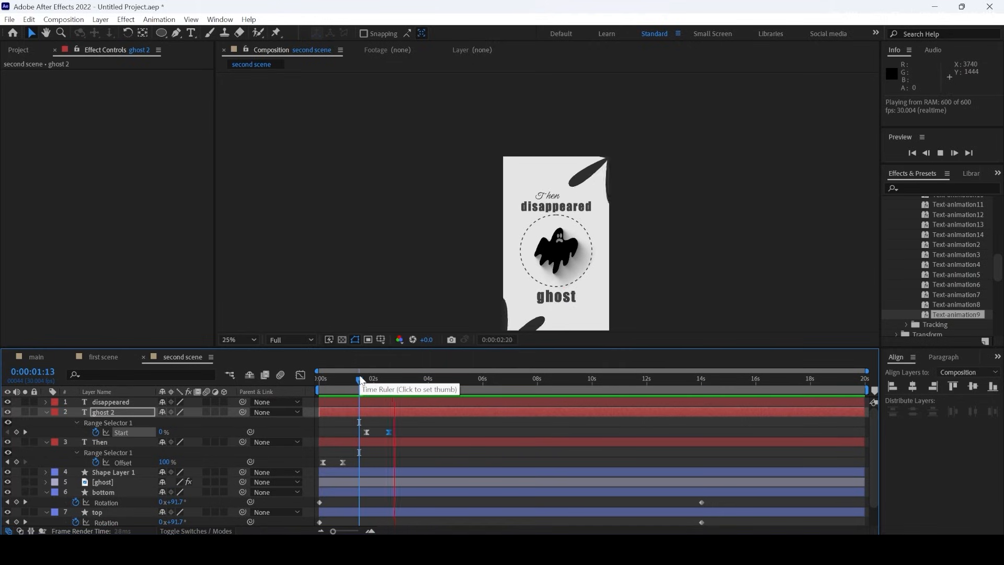
{"action": "left_click_drag", "start_coordinate": [352, 378], "coordinate": [331, 382]}
{"action": "key", "text": "space"}
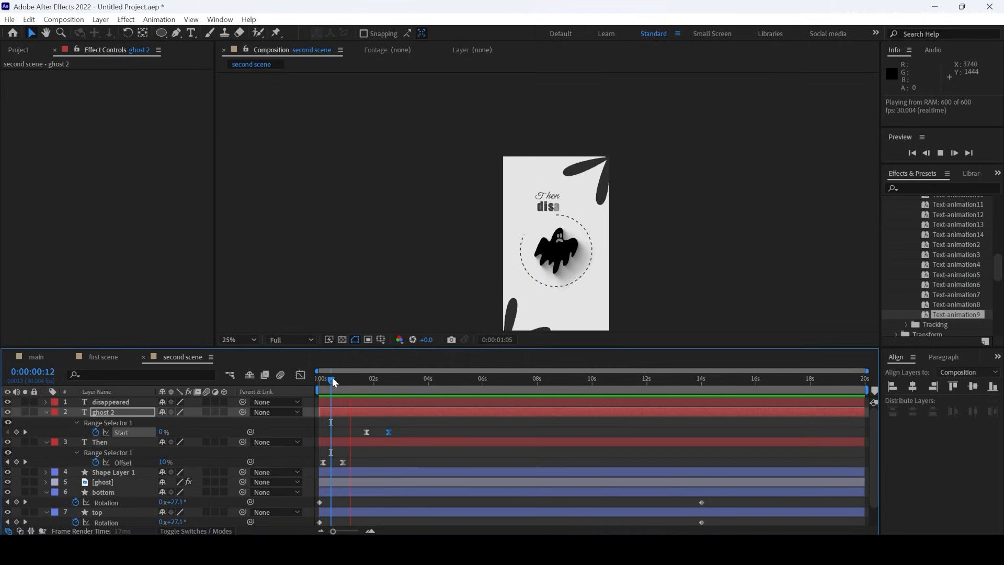
{"action": "key", "text": "space"}
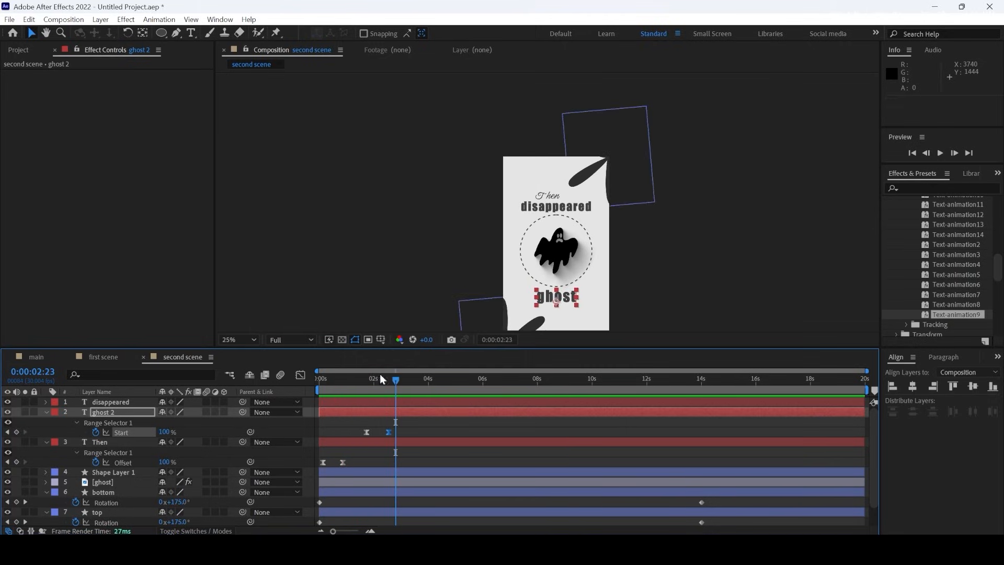
{"action": "left_click_drag", "start_coordinate": [396, 378], "coordinate": [370, 383]}
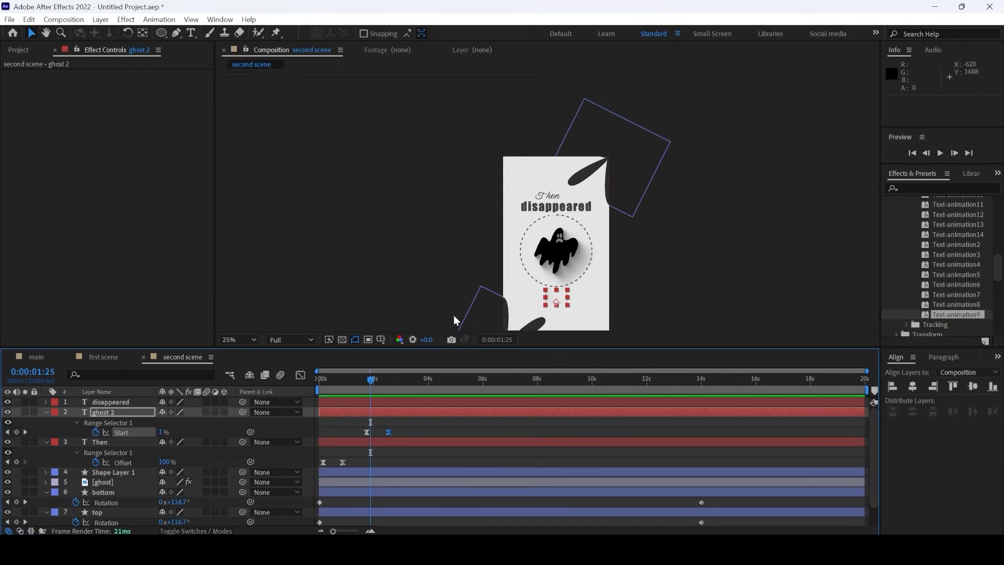
Keyframe the ghost image's rotation from -82° at 0:00:00:00 to 0° at 0:00:00:28
{"action": "left_click", "coordinate": [105, 482]}
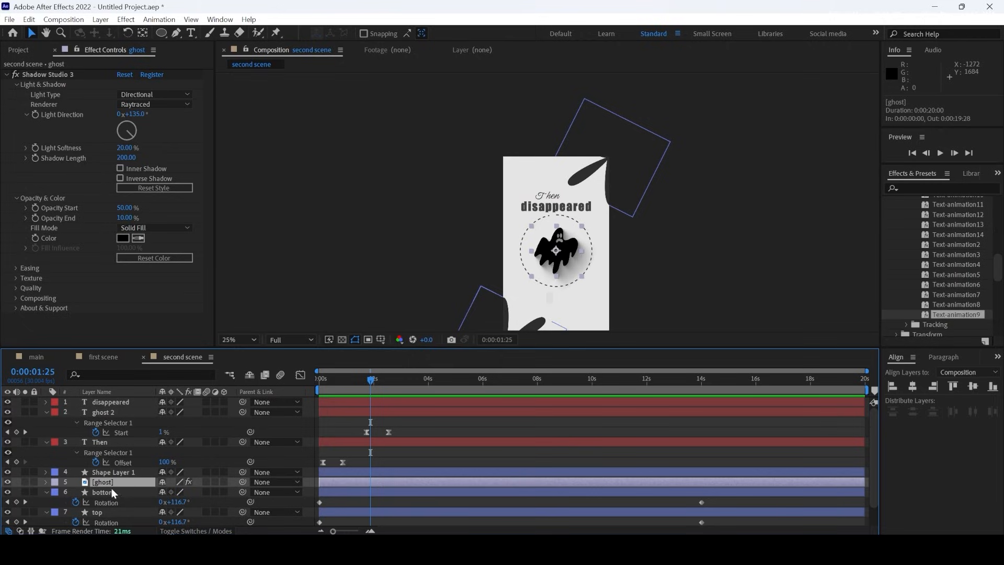
{"action": "left_click", "coordinate": [143, 33]}
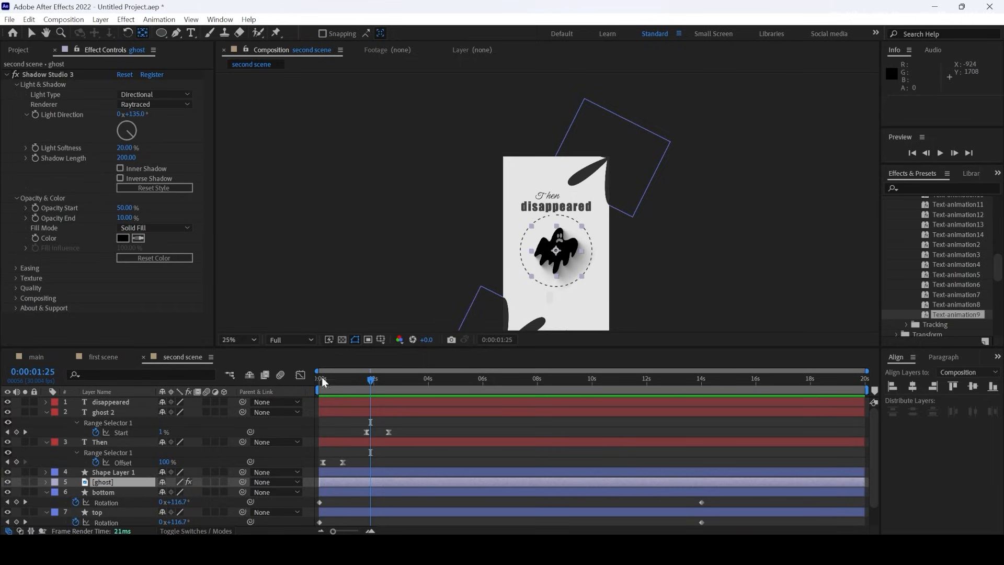
{"action": "left_click_drag", "start_coordinate": [373, 386], "coordinate": [301, 384]}
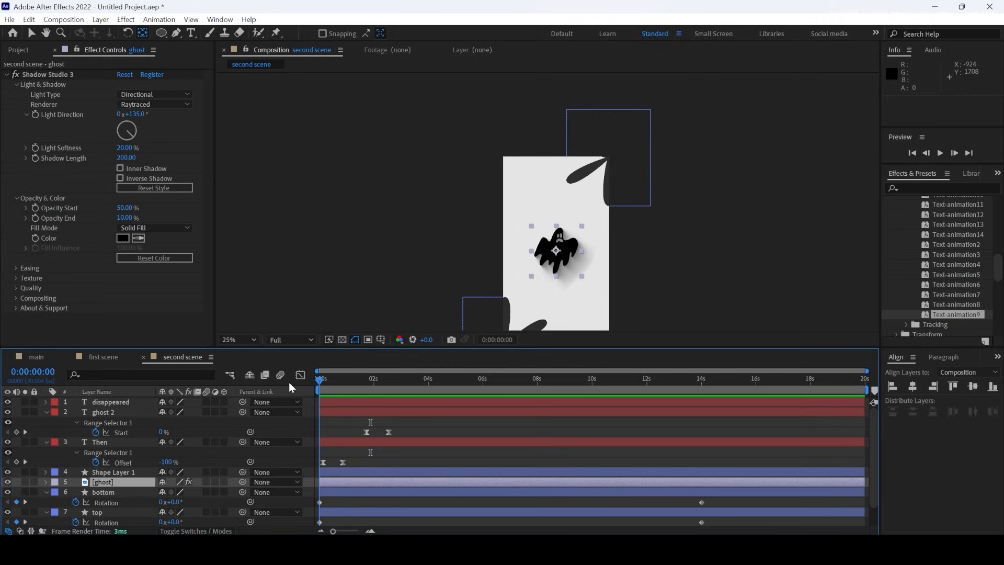
{"action": "left_click", "coordinate": [107, 482]}
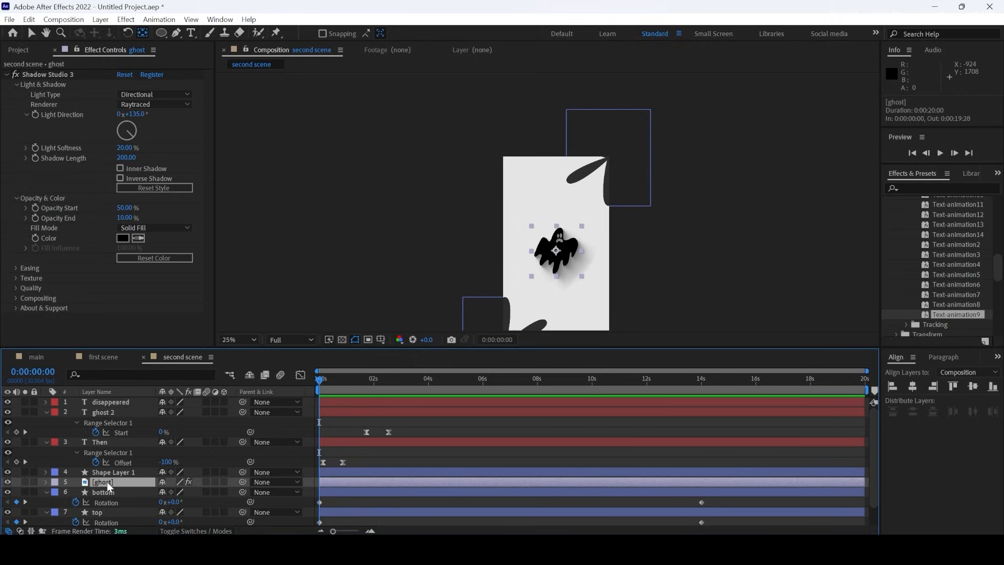
{"action": "key", "text": "r"}
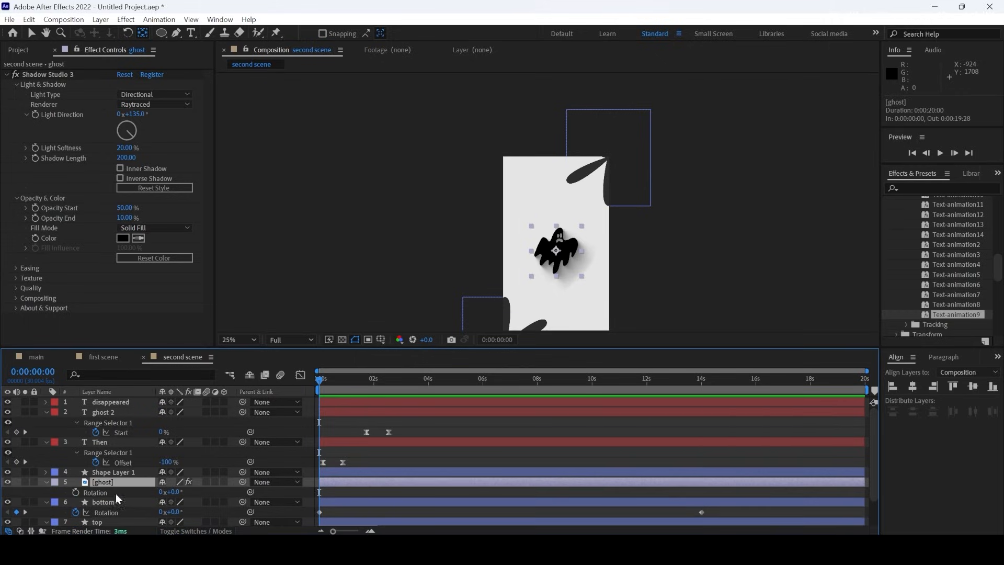
{"action": "left_click", "coordinate": [75, 491]}
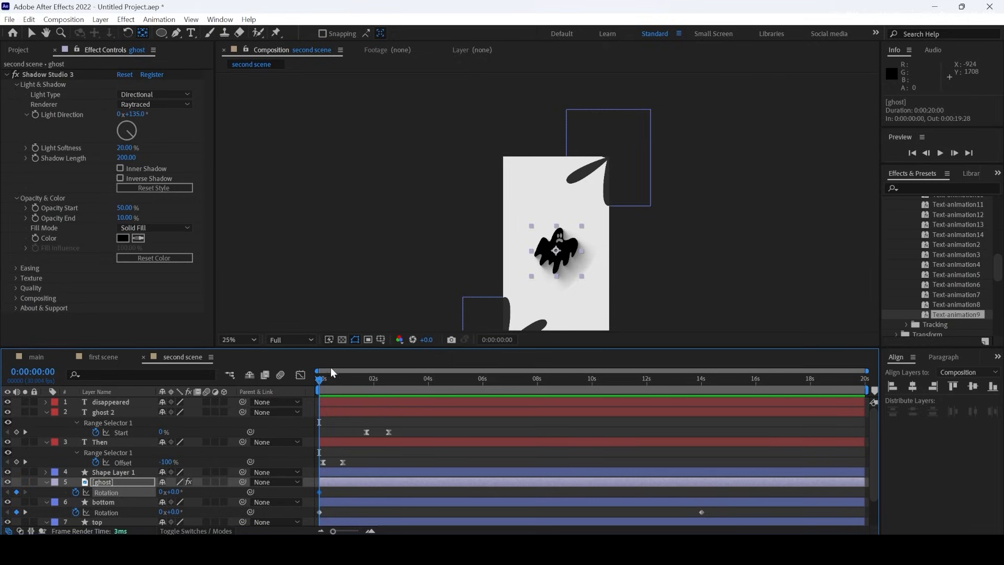
{"action": "left_click_drag", "start_coordinate": [322, 379], "coordinate": [347, 377]}
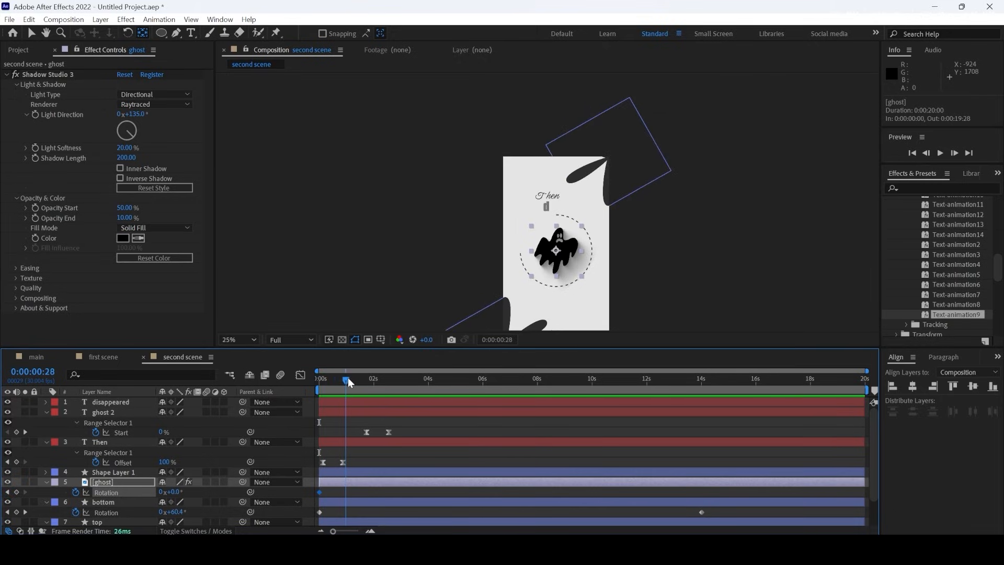
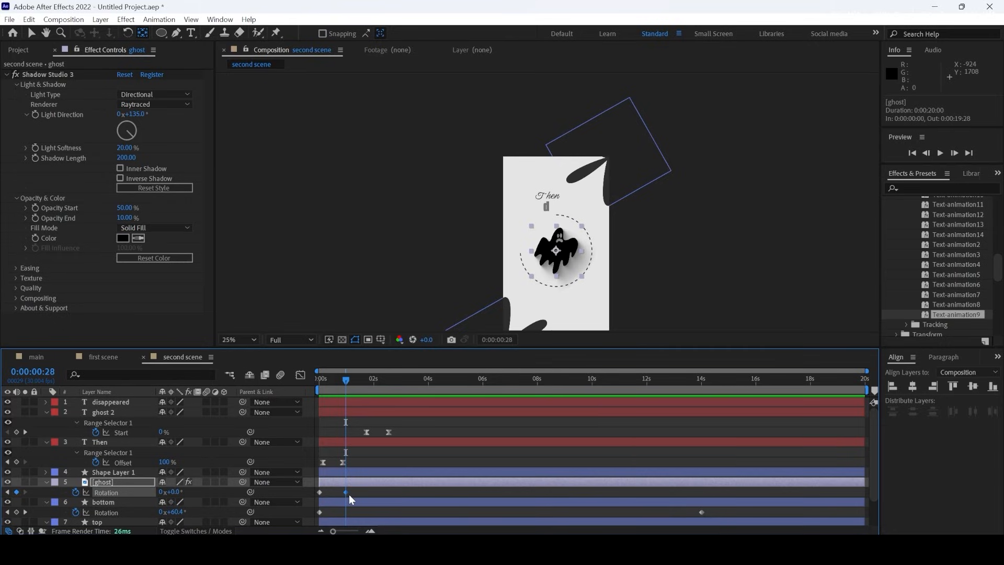
{"action": "left_click_drag", "start_coordinate": [347, 384], "coordinate": [306, 389]}
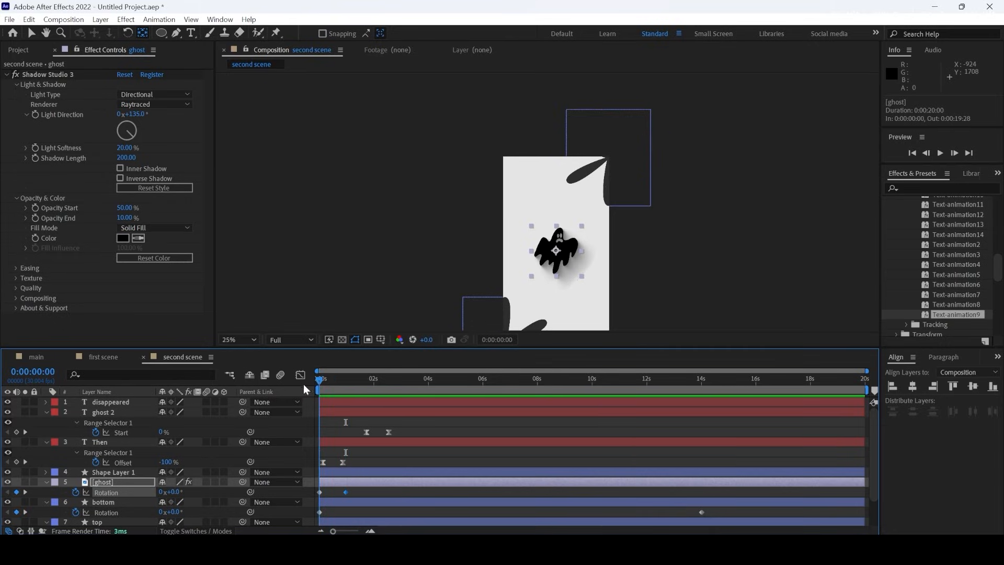
{"action": "left_click_drag", "start_coordinate": [178, 494], "coordinate": [116, 481]}
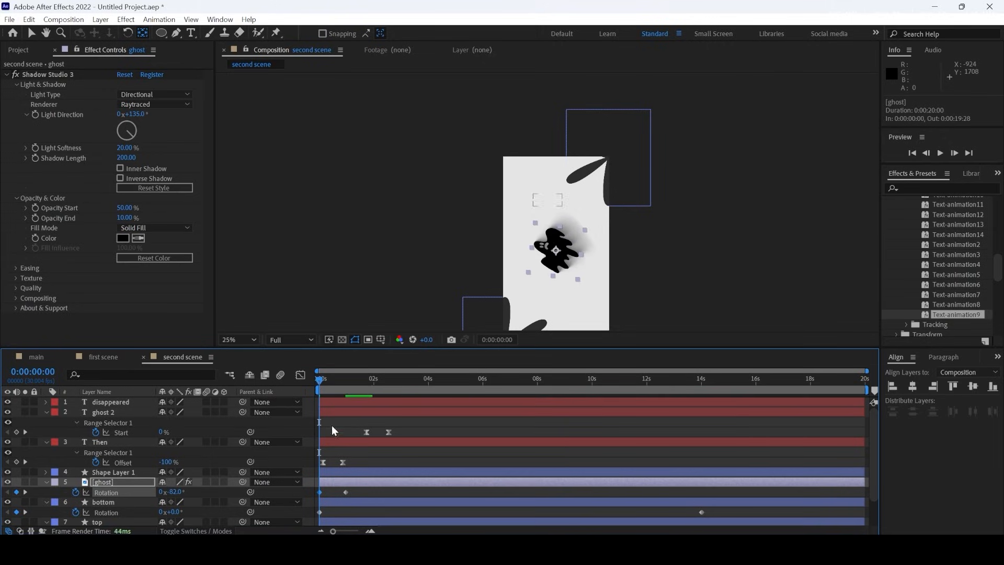
Apply Easy Ease to the ghost image's two rotation keyframes and adjust their speed curve
{"action": "right_click", "coordinate": [346, 494]}
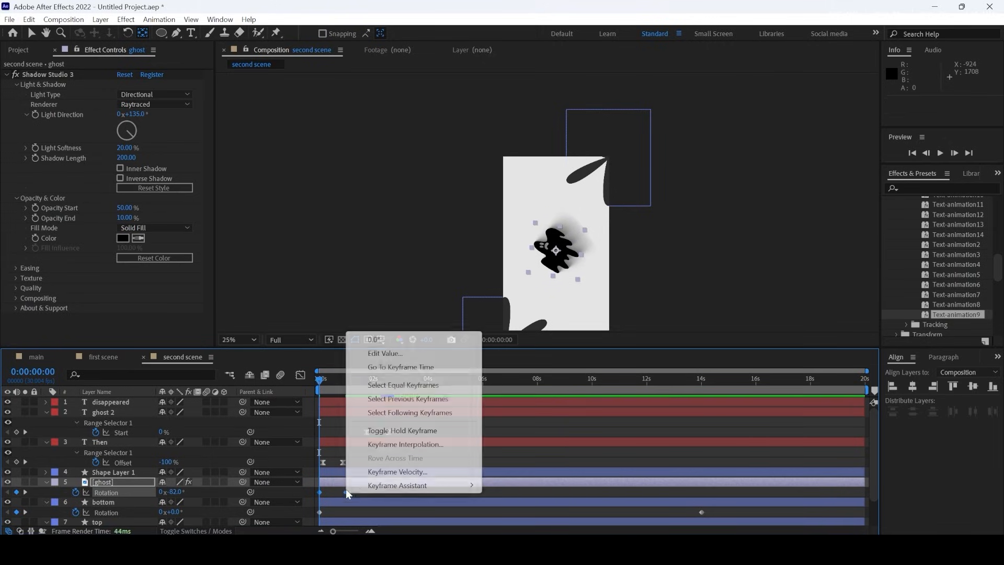
{"action": "mouse_move", "coordinate": [419, 485]}
{"action": "left_click", "coordinate": [519, 405]}
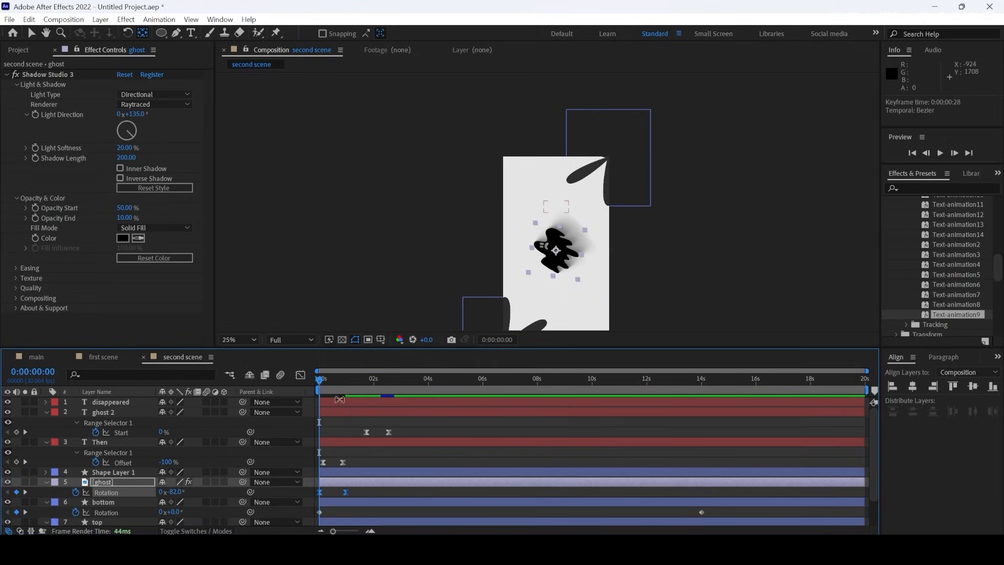
{"action": "left_click", "coordinate": [300, 375]}
{"action": "left_click_drag", "start_coordinate": [337, 502], "coordinate": [330, 502]}
{"action": "left_click", "coordinate": [300, 375]}
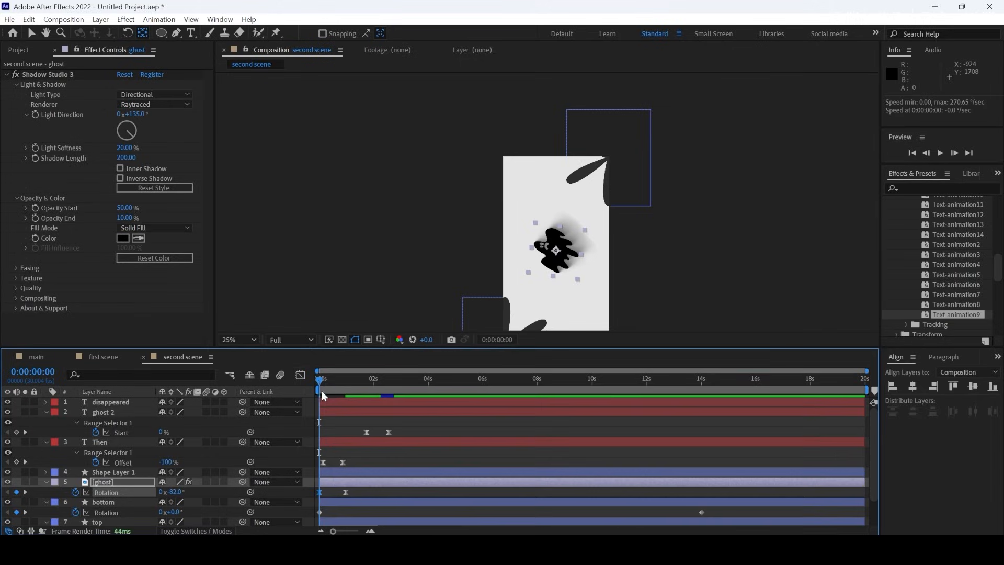
Toggle the composition's motion blur and preview the ghost's rotation from the start of the scene
{"action": "key", "text": "space"}
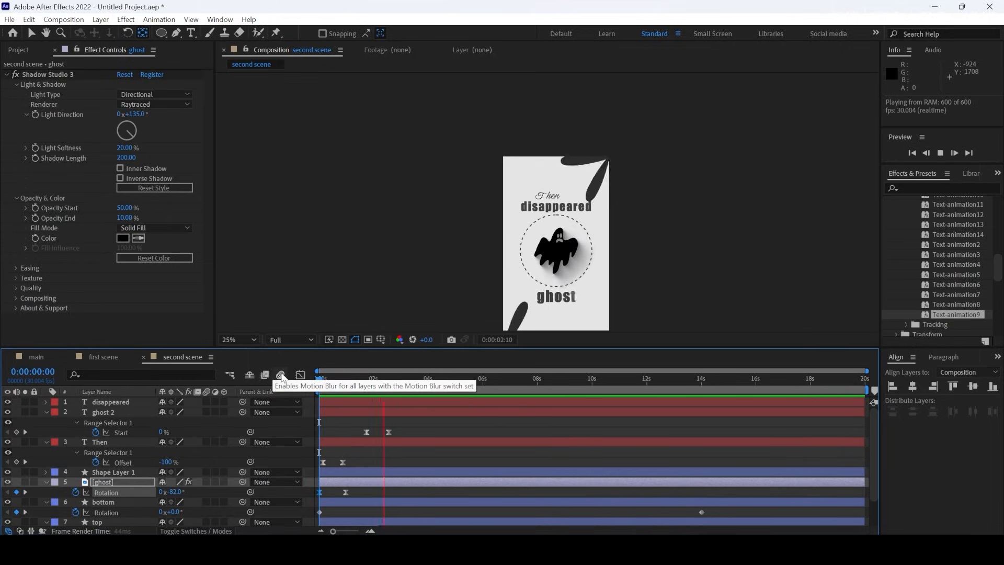
{"action": "left_click", "coordinate": [281, 375]}
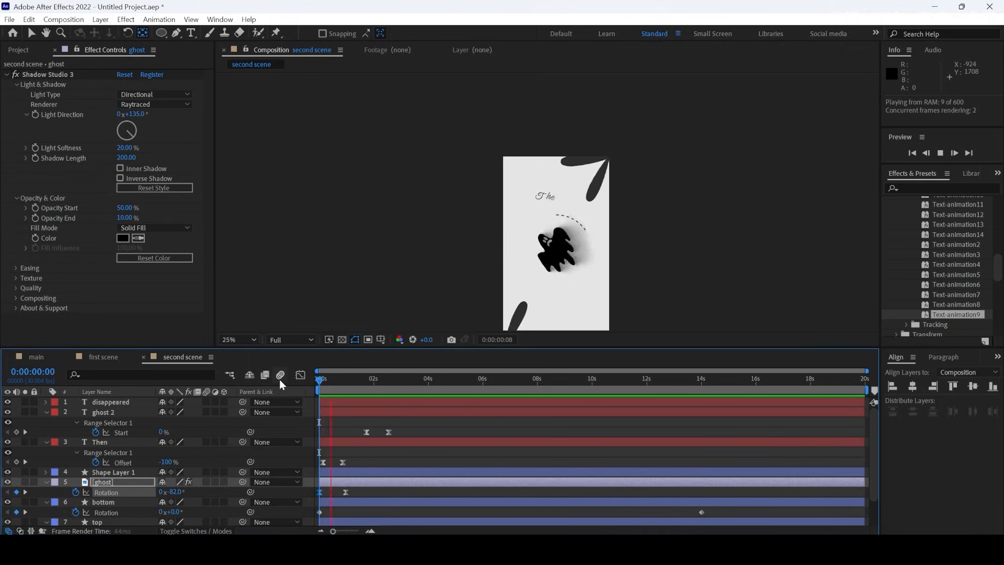
{"action": "key", "text": "space"}
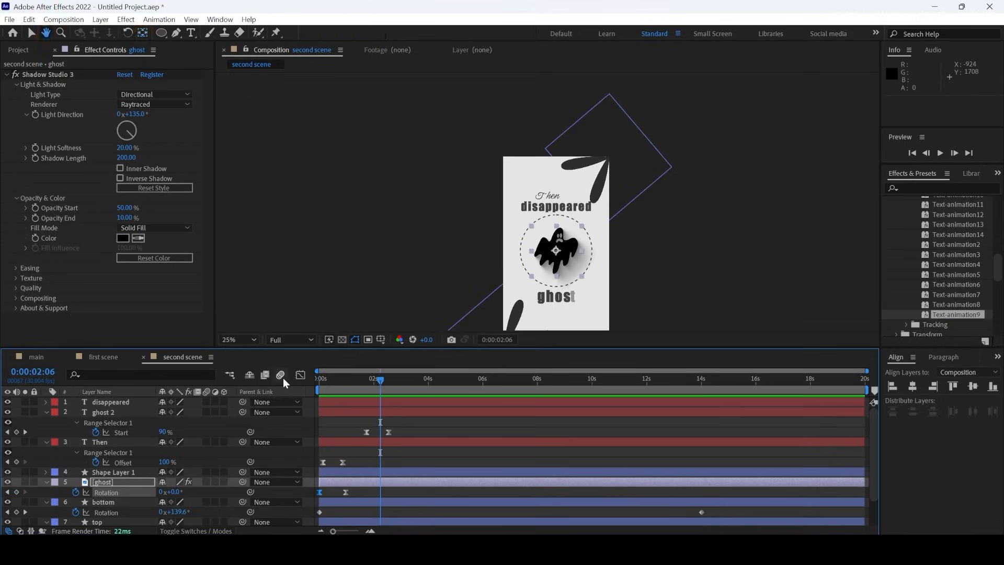
{"action": "left_click_drag", "start_coordinate": [378, 376], "coordinate": [316, 384]}
{"action": "key", "text": "space"}
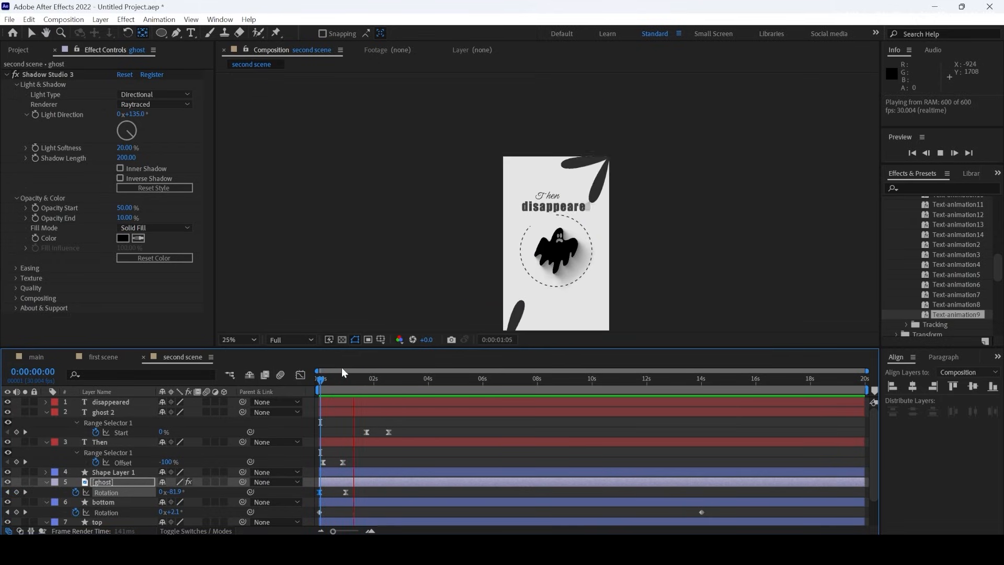
{"action": "key", "text": "space"}
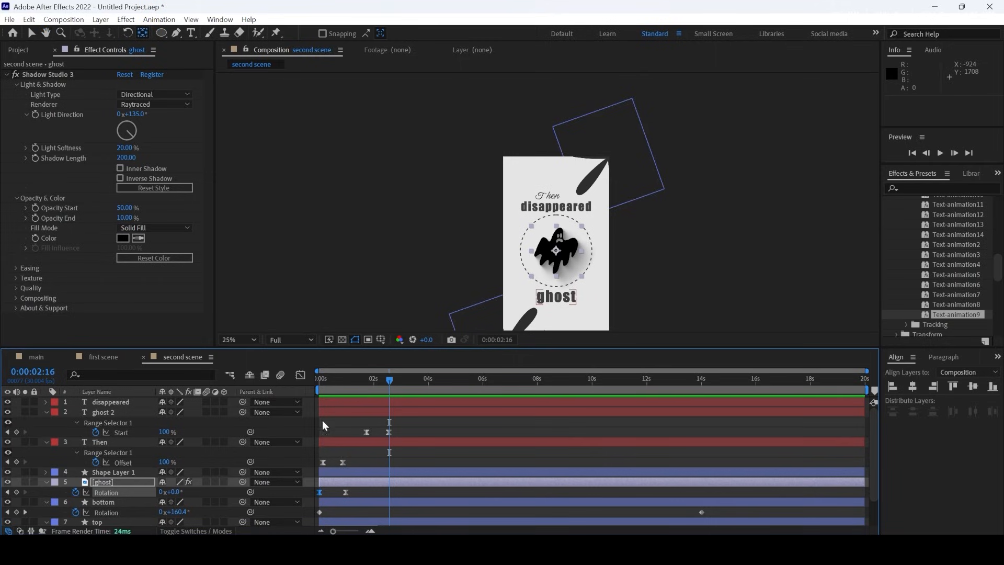
Apply the Shadow Studio 3 effect to the "top" flower layer and set its Opacity Start to 72%
{"action": "scroll", "coordinate": [97, 465], "scroll_direction": "down", "scroll_amount": 3}
{"action": "scroll", "coordinate": [97, 465], "scroll_direction": "up", "scroll_amount": 3}
{"action": "scroll", "coordinate": [99, 469], "scroll_direction": "down", "scroll_amount": 3}
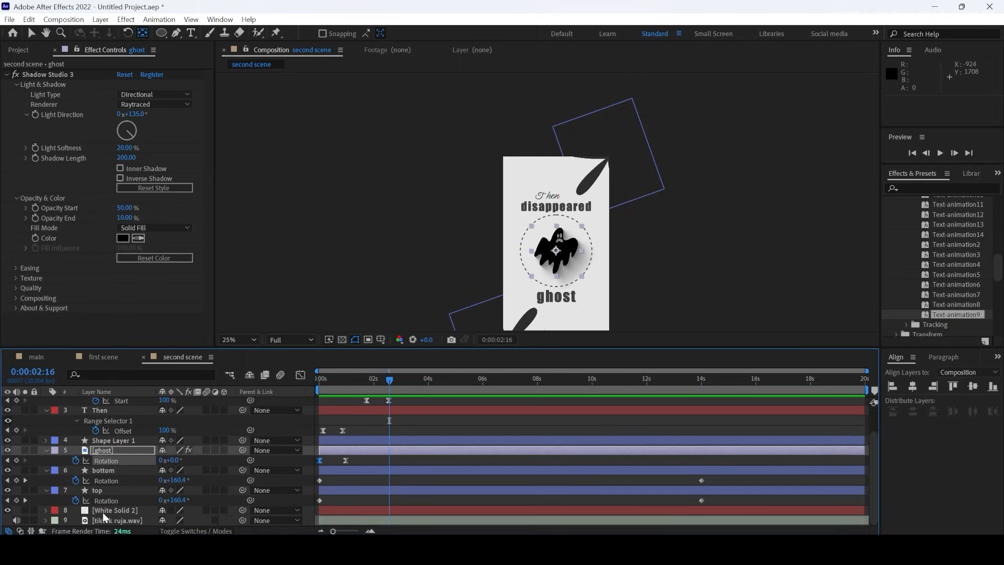
{"action": "left_click", "coordinate": [101, 491]}
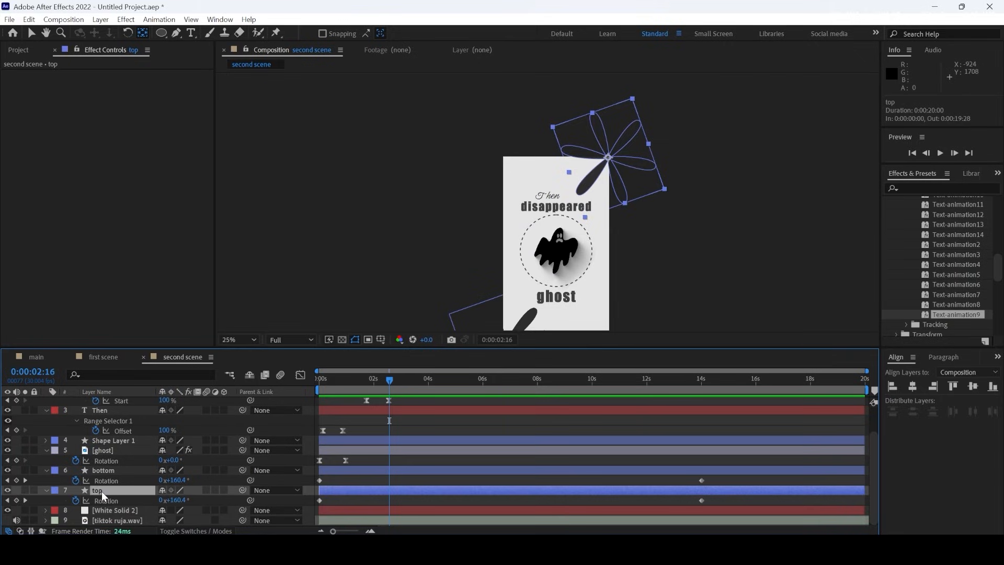
{"action": "key", "text": "ctrl+space"}
{"action": "type", "text": "sh"}
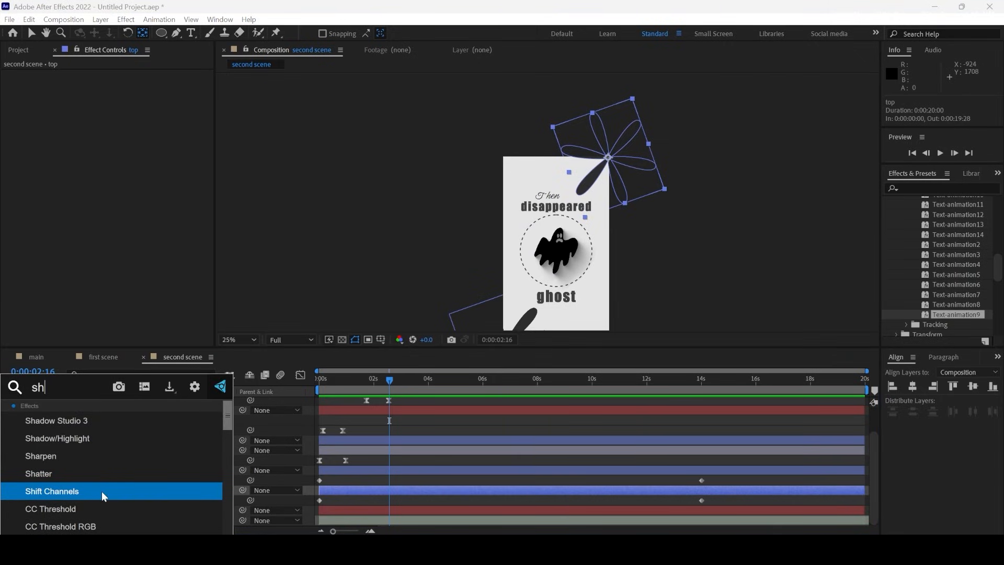
{"action": "left_click", "coordinate": [92, 421]}
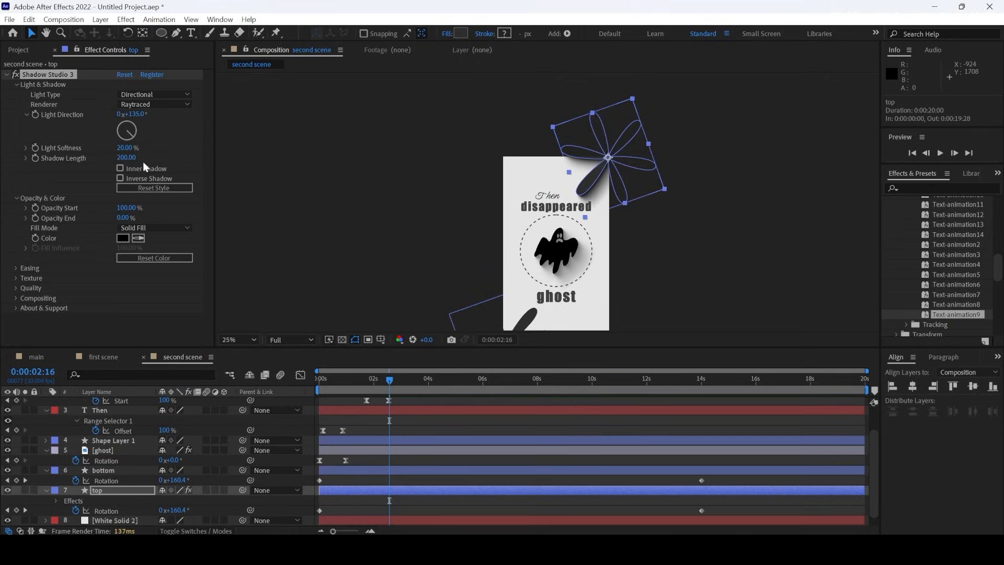
{"action": "scroll", "coordinate": [623, 170], "scroll_direction": "up", "scroll_amount": 4}
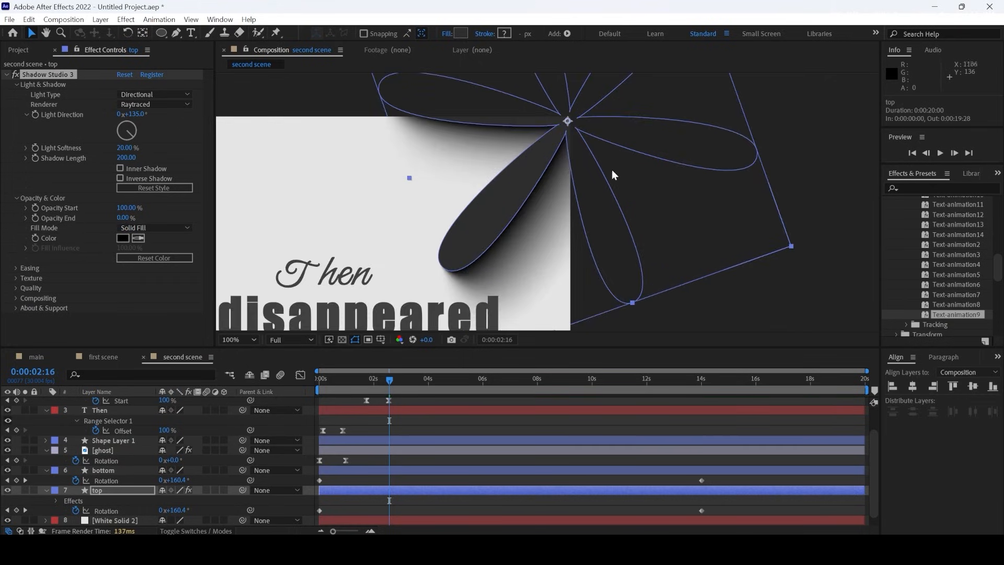
{"action": "left_click_drag", "start_coordinate": [125, 206], "coordinate": [112, 207]}
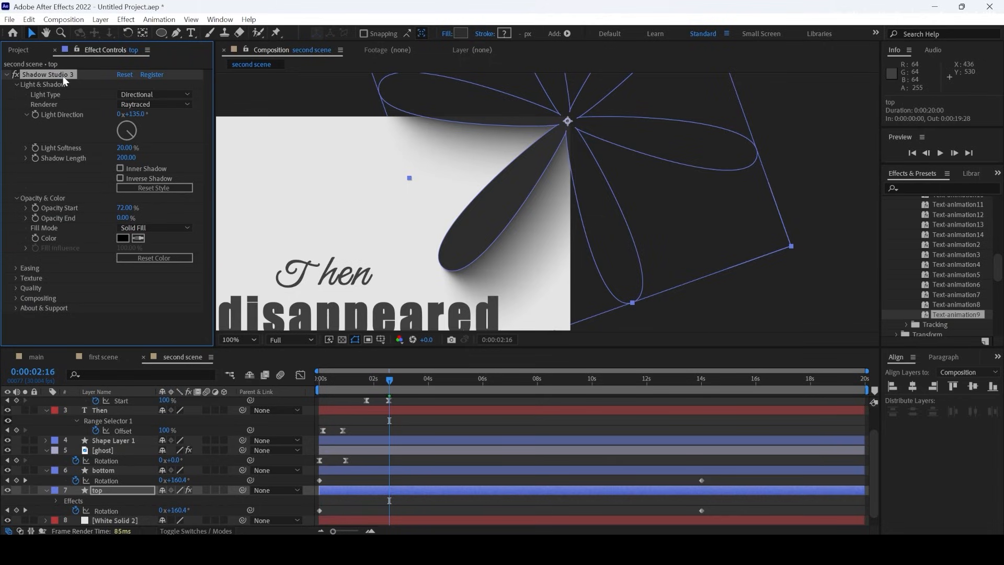
Copy the Shadow Studio 3 effect to the "bottom" flower layer and fit the whole composition in the viewer
{"action": "left_click", "coordinate": [107, 471]}
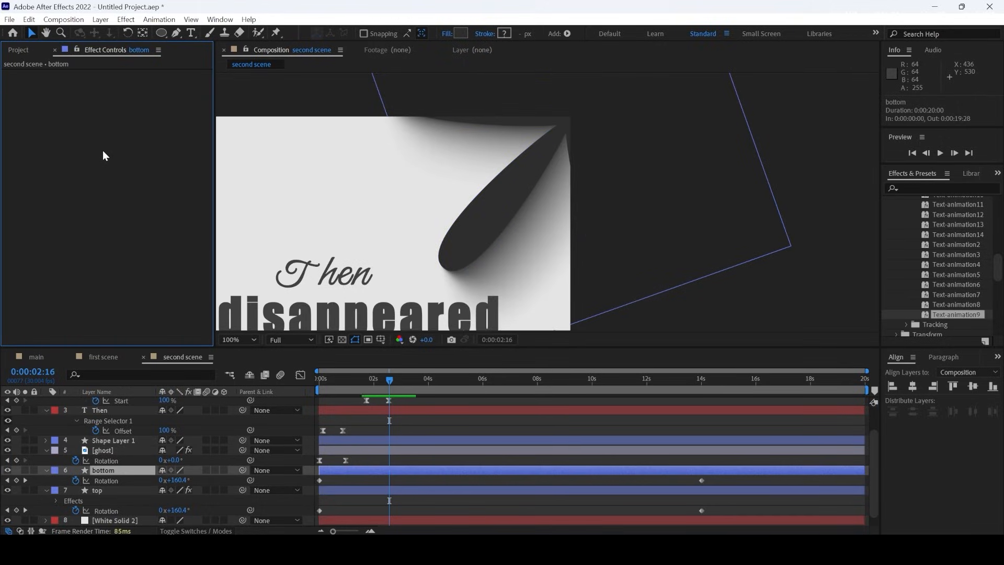
{"action": "key", "text": "ctrl+v"}
{"action": "scroll", "coordinate": [473, 236], "scroll_direction": "down", "scroll_amount": 4}
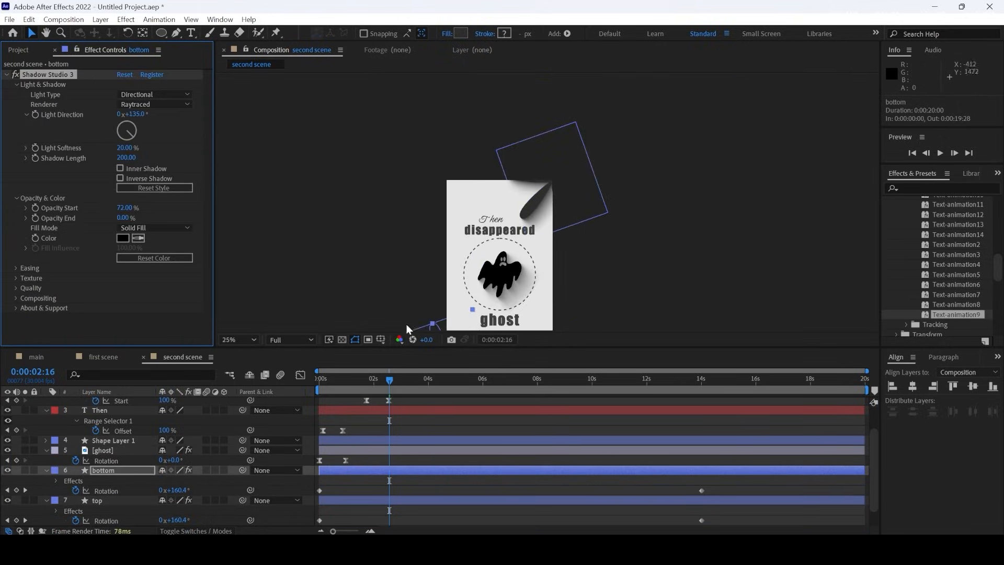
{"action": "left_click", "coordinate": [255, 339]}
{"action": "left_click", "coordinate": [248, 130]}
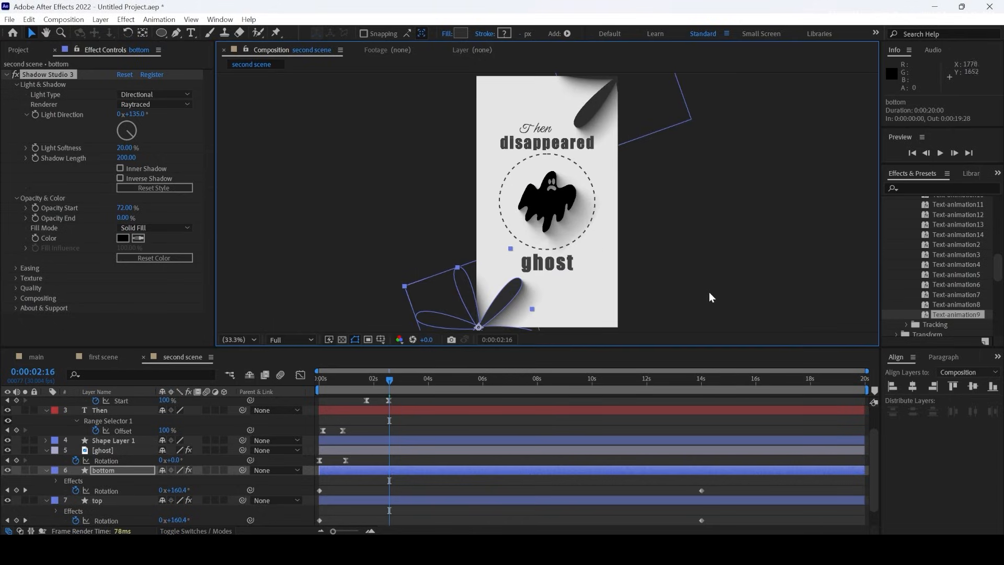
Preview the shadowed corner flowers from the start of the second scene
{"action": "left_click", "coordinate": [711, 271]}
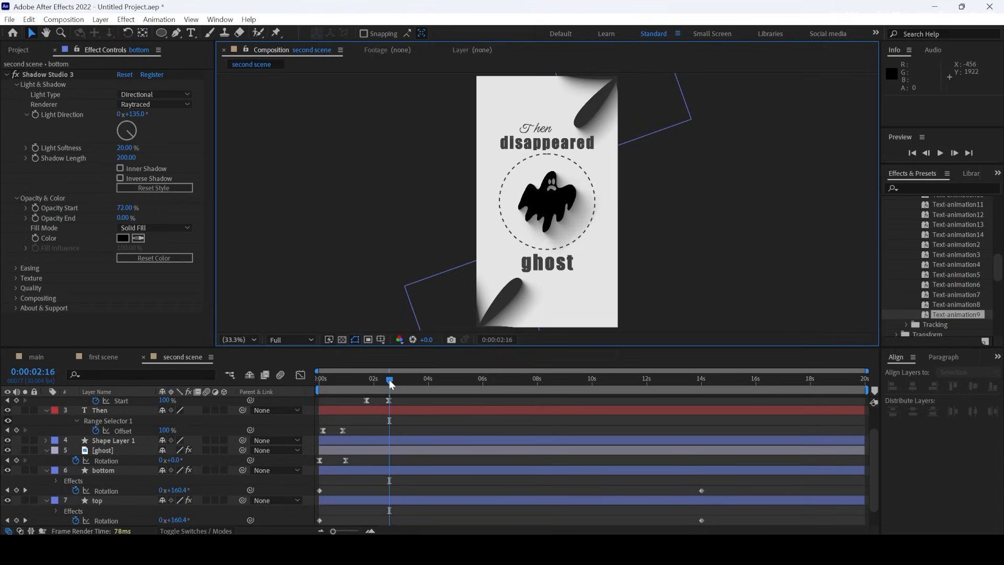
{"action": "left_click_drag", "start_coordinate": [389, 381], "coordinate": [300, 395]}
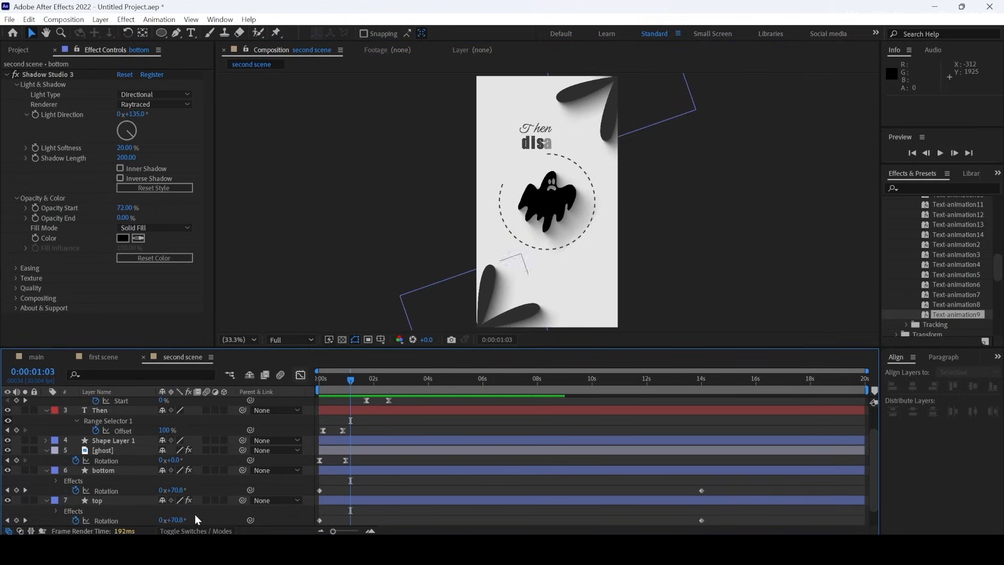
Collapse the expanded layer properties and enable motion blur for the composition and all layers from "disappeared" to "top"
{"action": "left_click", "coordinate": [46, 410]}
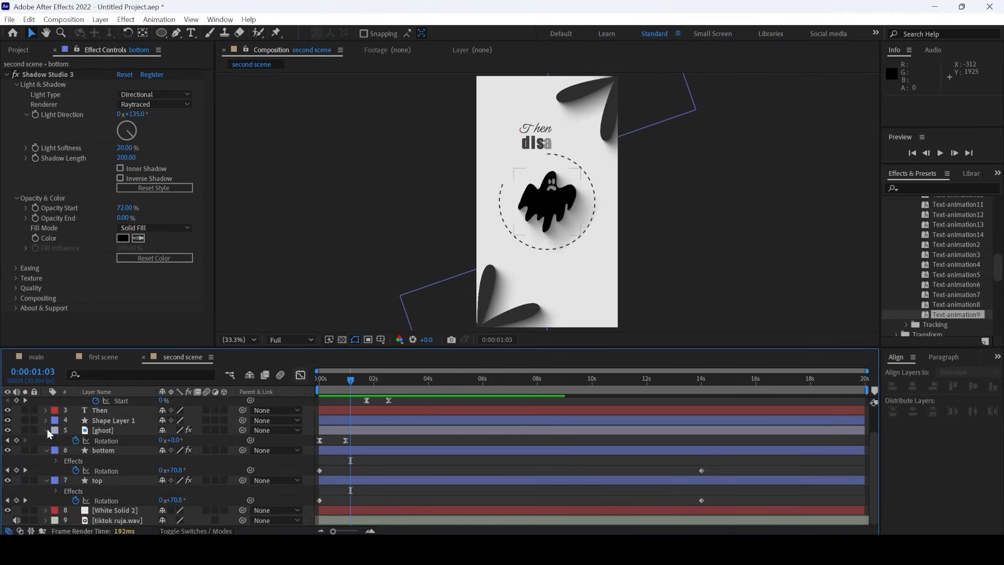
{"action": "left_click", "coordinate": [46, 430]}
{"action": "left_click", "coordinate": [46, 451]}
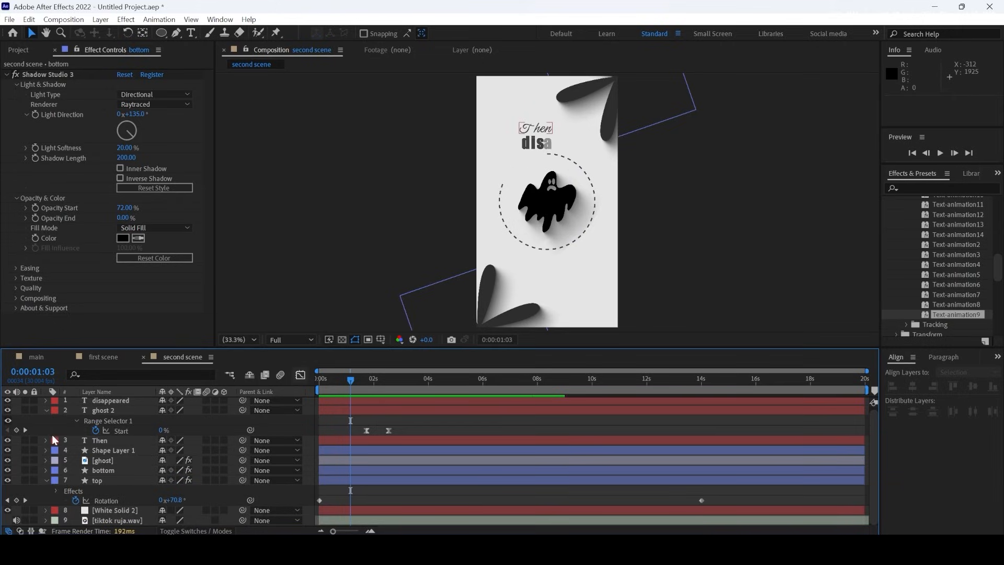
{"action": "left_click", "coordinate": [45, 412]}
{"action": "left_click", "coordinate": [46, 463]}
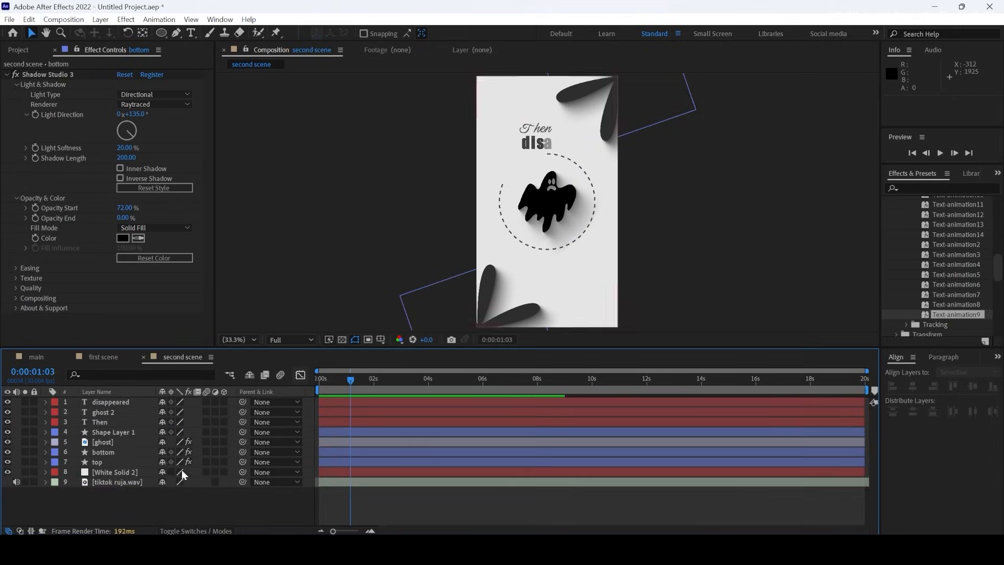
{"action": "left_click", "coordinate": [207, 401]}
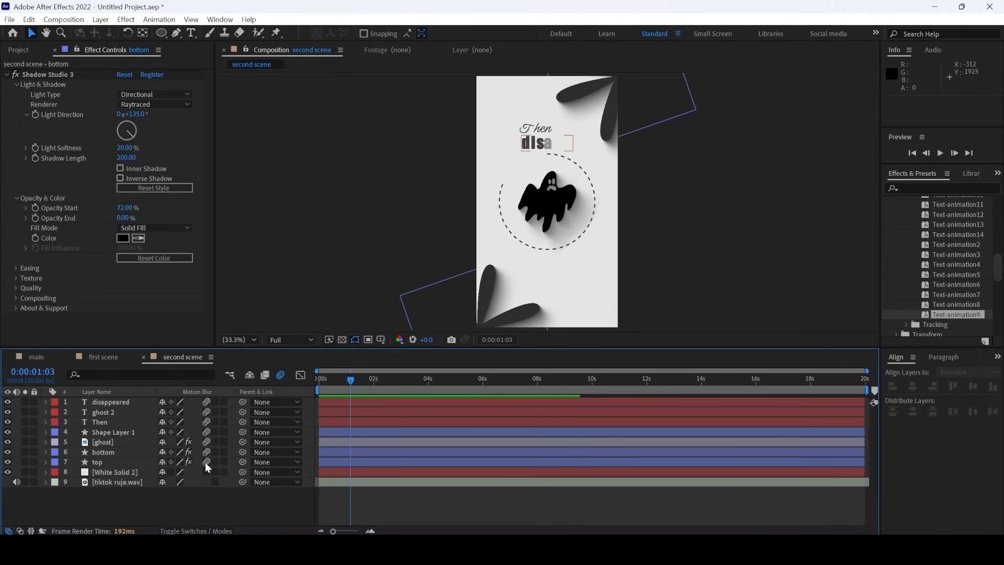
{"action": "left_click_drag", "start_coordinate": [351, 379], "coordinate": [358, 373]}
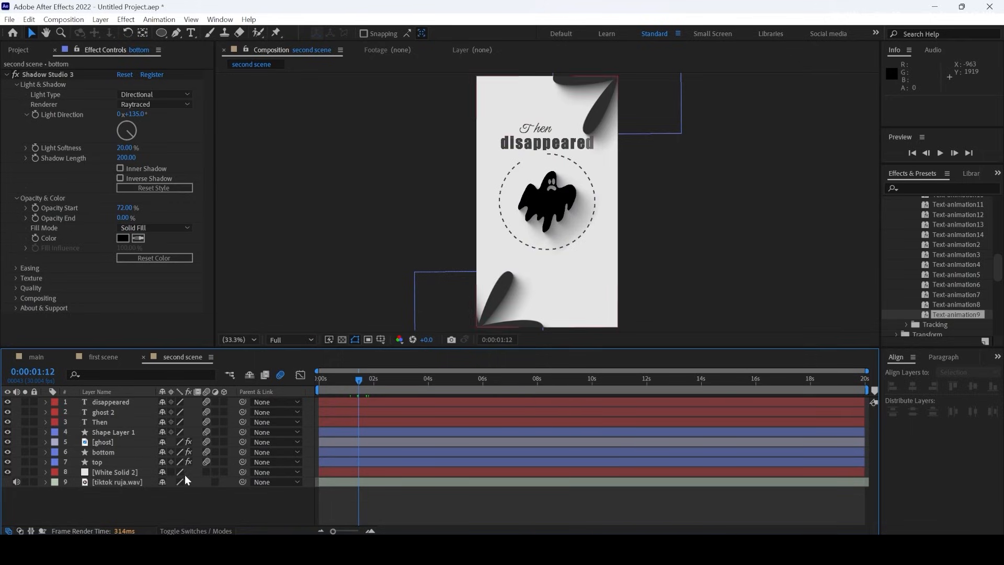
Create a new 1080 × 1920 px, 20-second composition named "third scene"
{"action": "right_click", "coordinate": [136, 505]}
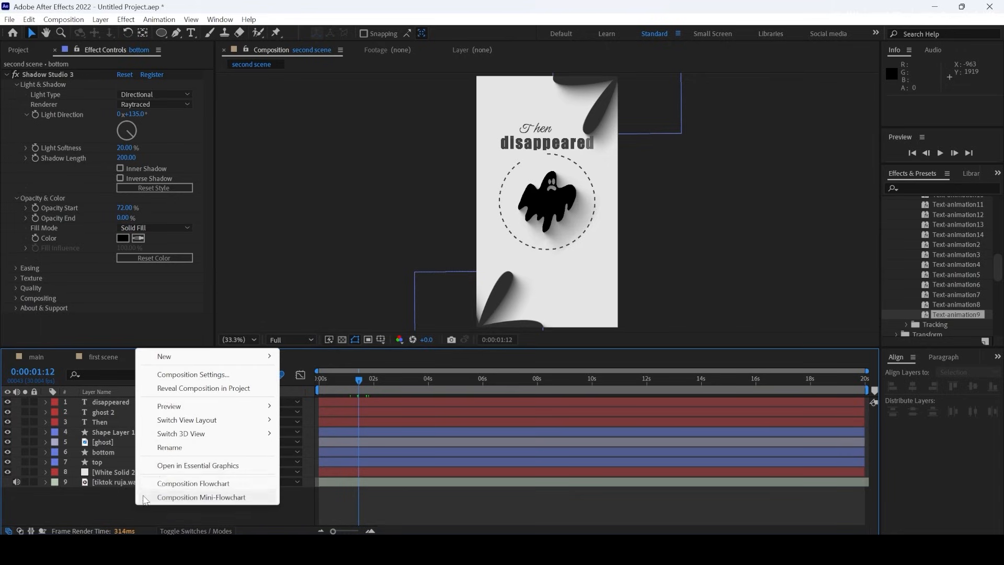
{"action": "mouse_move", "coordinate": [173, 356]}
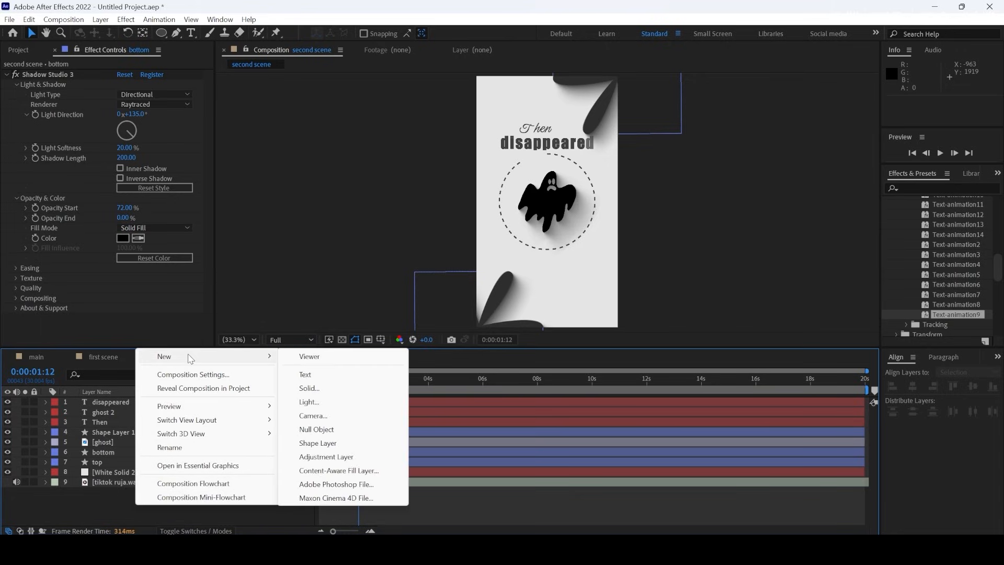
{"action": "left_click", "coordinate": [63, 19]}
{"action": "left_click", "coordinate": [237, 82]}
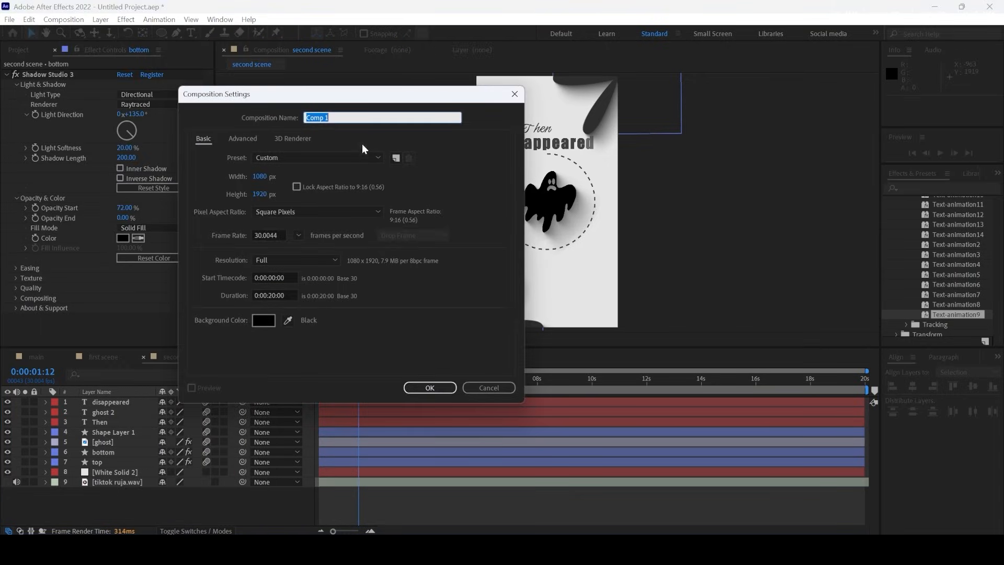
{"action": "type", "text": "third scene"}
{"action": "key", "text": "Return"}
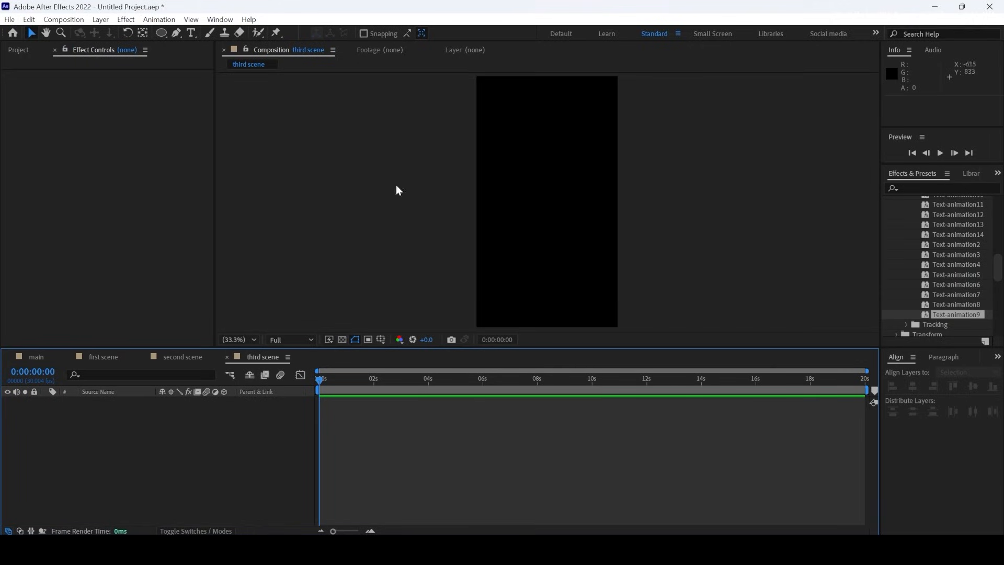
Add the text "Ruja Ignatova" to the third scene and center it horizontally and vertically in the composition
{"action": "left_click", "coordinate": [190, 32]}
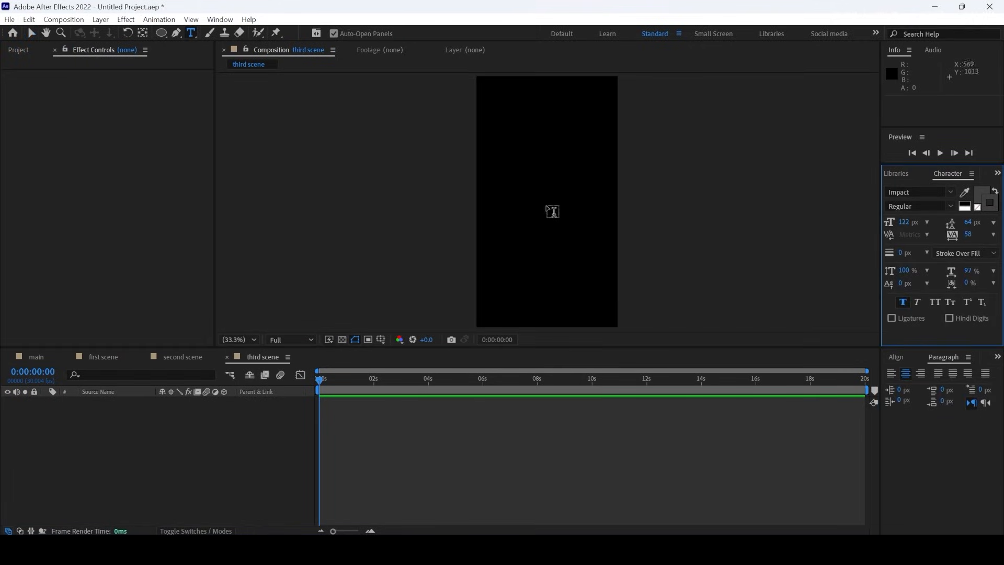
{"action": "left_click", "coordinate": [517, 184]}
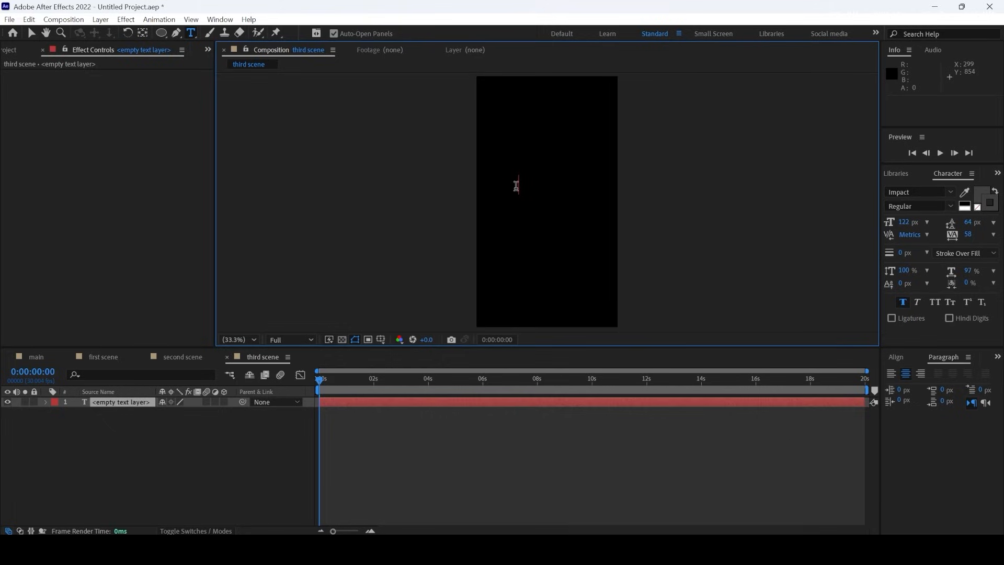
{"action": "type", "text": "Ruja"}
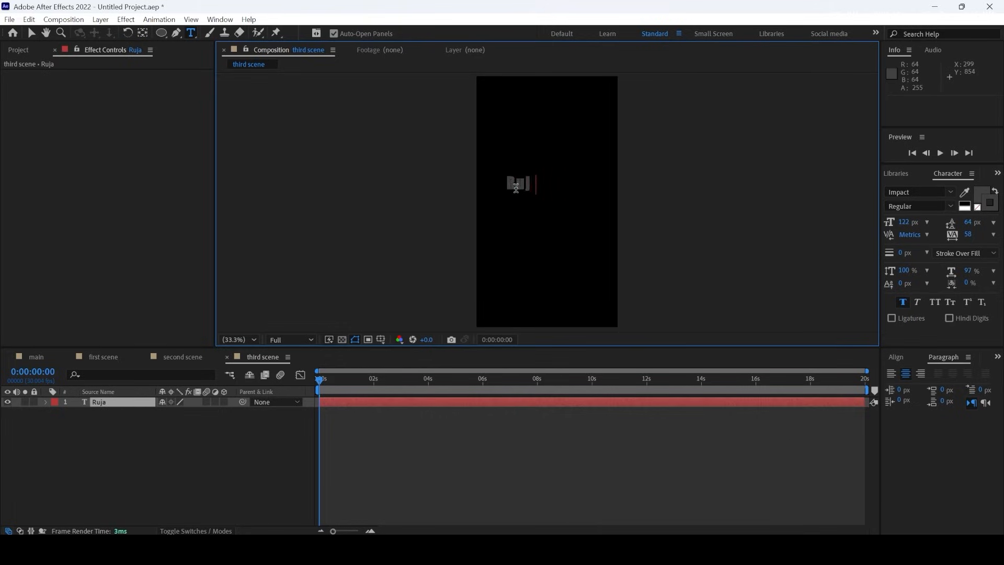
{"action": "type", "text": " Ign"}
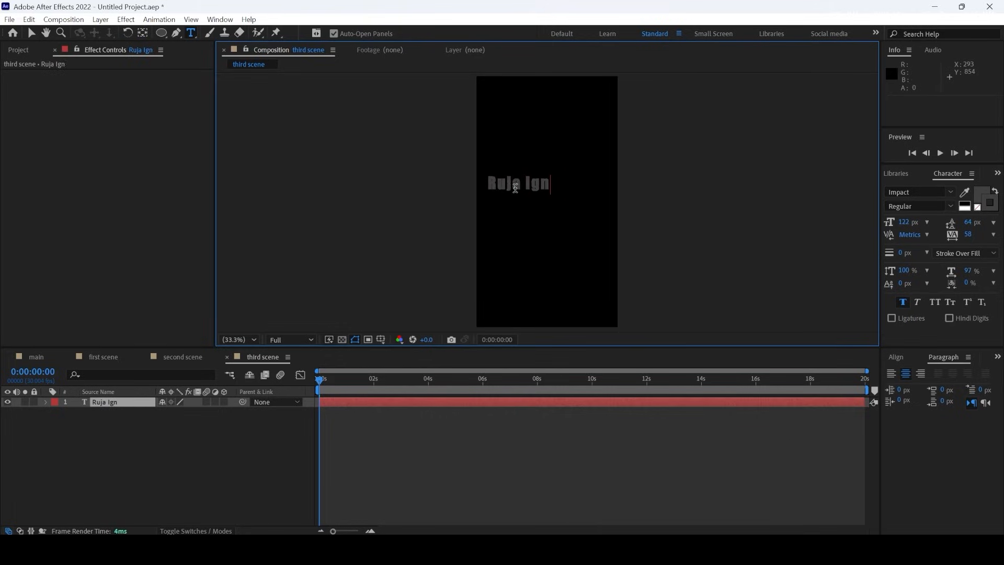
{"action": "type", "text": "atova"}
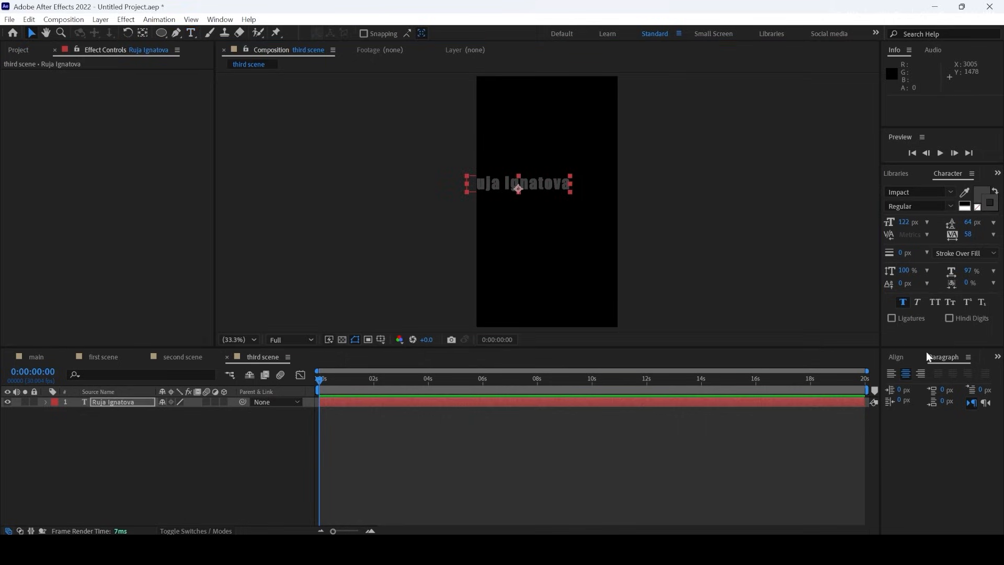
{"action": "left_click", "coordinate": [896, 357]}
{"action": "left_click", "coordinate": [912, 386]}
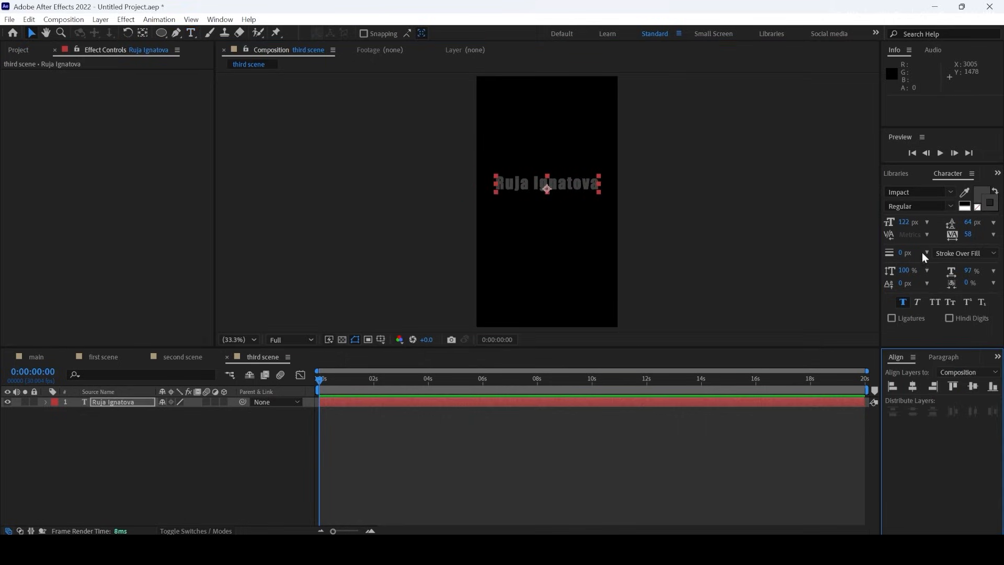
{"action": "left_click", "coordinate": [974, 387]}
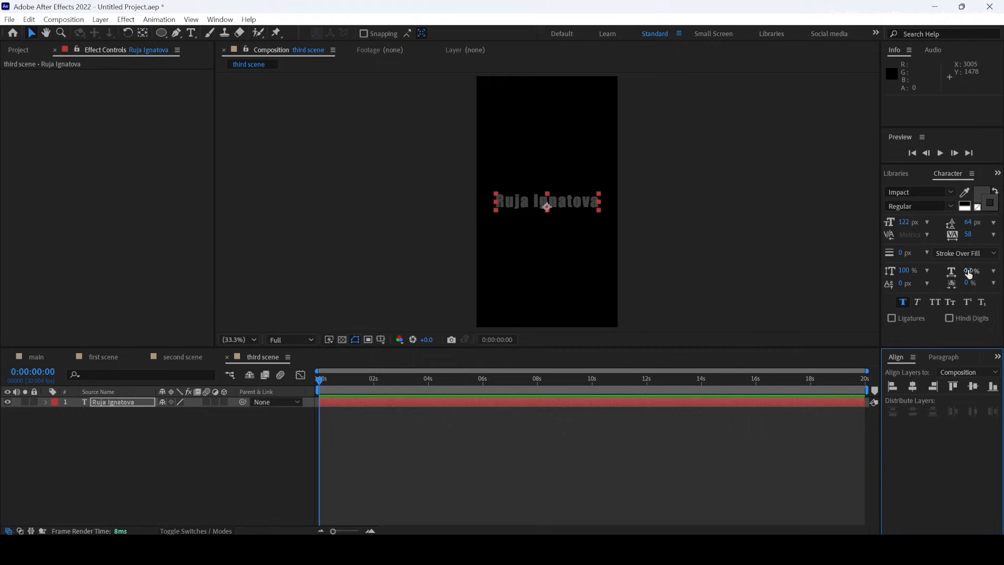
Set the "Ruja Ignatova" text to the Mulat Awash font at 104 px
{"action": "left_click", "coordinate": [949, 191]}
{"action": "scroll", "coordinate": [833, 348], "scroll_direction": "down", "scroll_amount": 5}
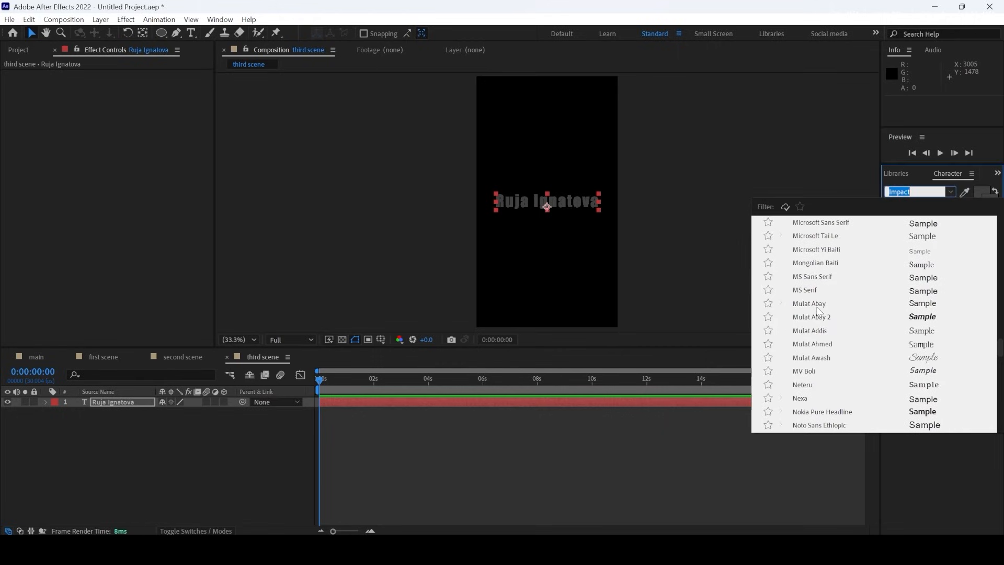
{"action": "left_click", "coordinate": [834, 359]}
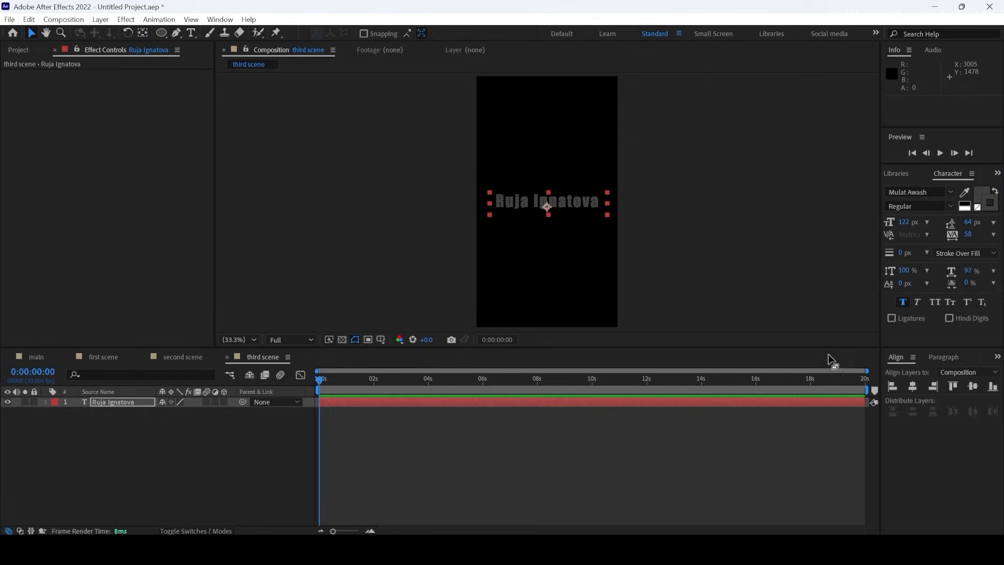
{"action": "left_click", "coordinate": [756, 195]}
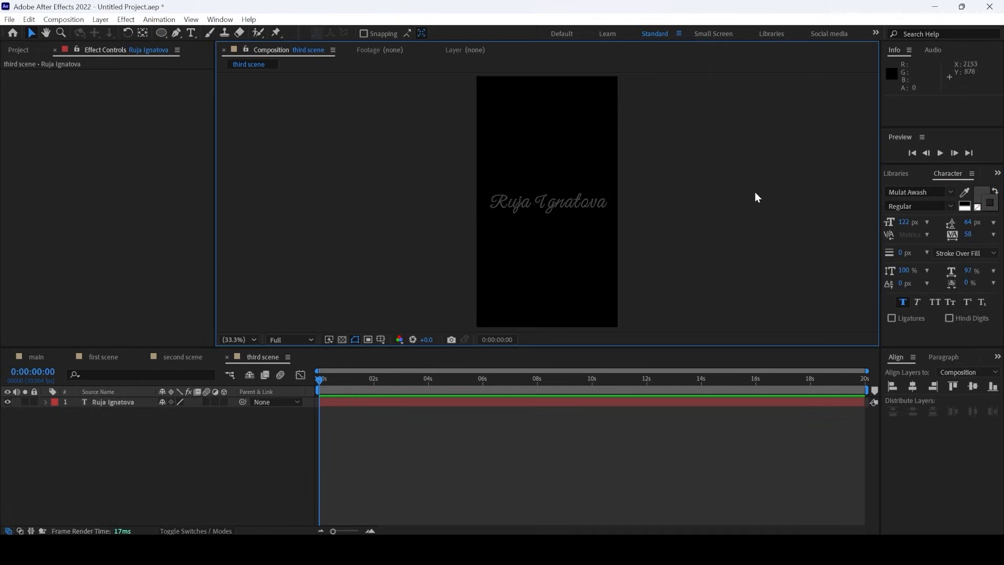
{"action": "left_click", "coordinate": [560, 202]}
{"action": "left_click", "coordinate": [904, 222]}
{"action": "left_click_drag", "start_coordinate": [903, 221], "coordinate": [893, 222]}
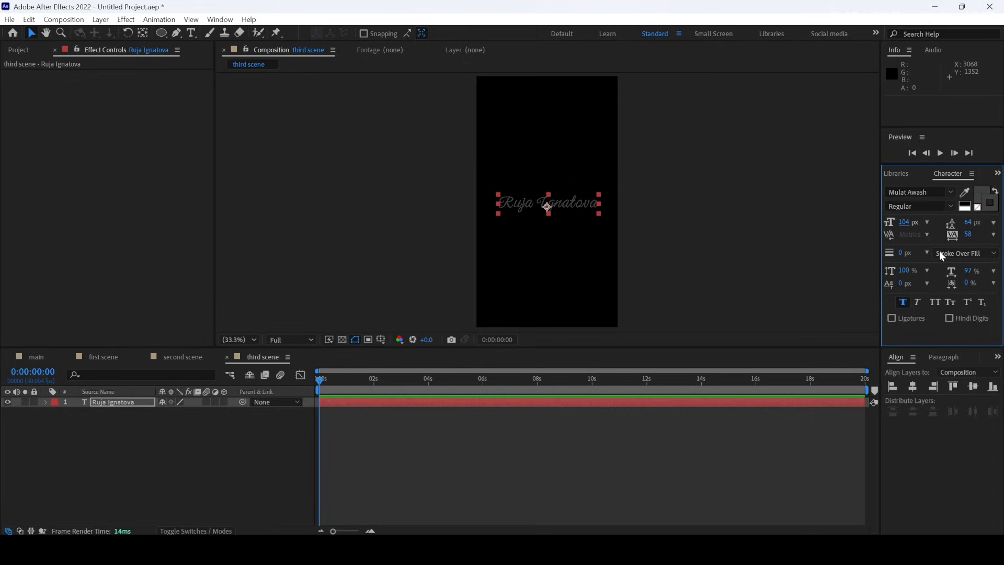
Change the text's fill color to white, FFFFFF
{"action": "left_click", "coordinate": [980, 195]}
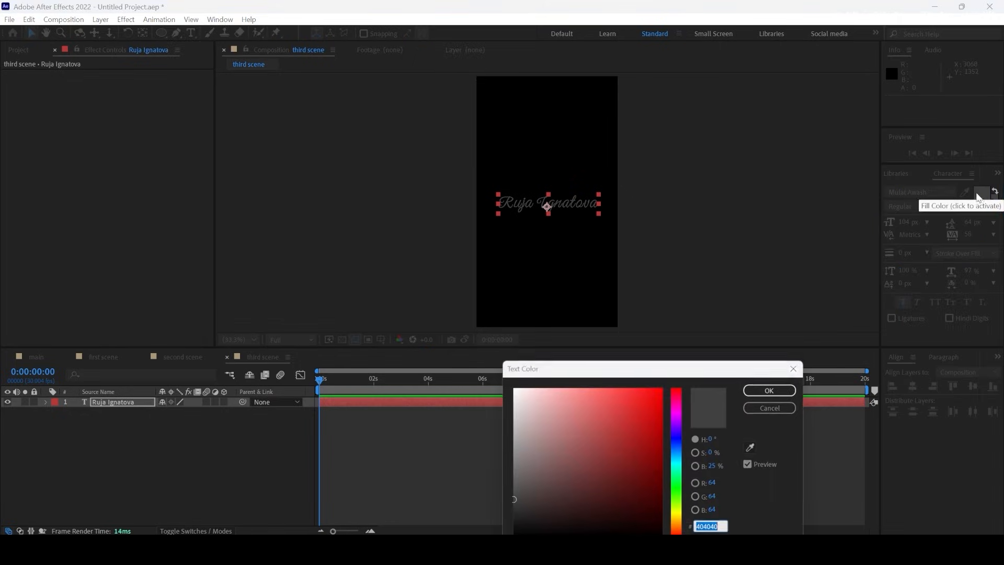
{"action": "type", "text": "FFFFFF"}
{"action": "left_click", "coordinate": [771, 389]}
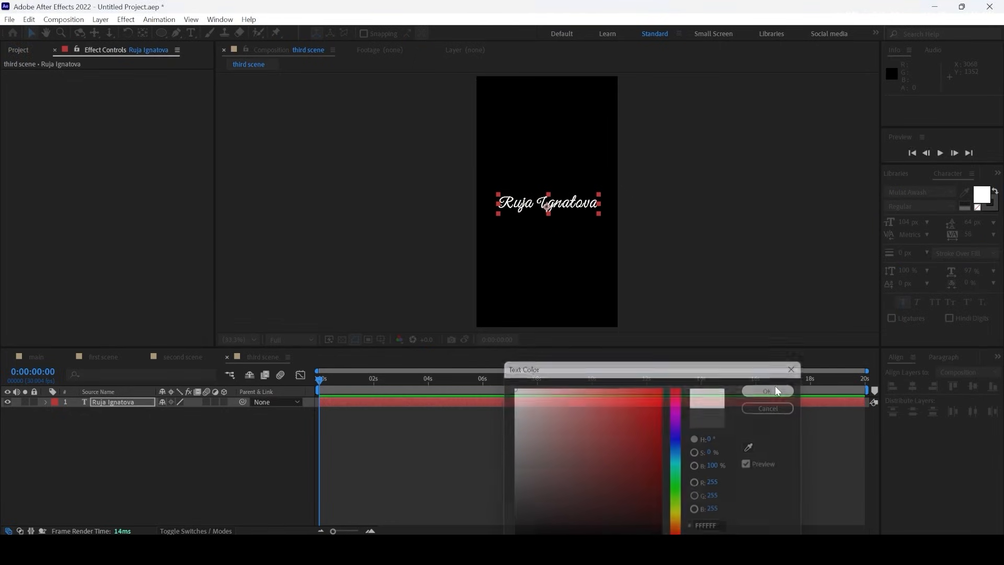
Give the text a white stroke 4 px wide to thicken the script lettering
{"action": "scroll", "coordinate": [555, 204], "scroll_direction": "up", "scroll_amount": 5}
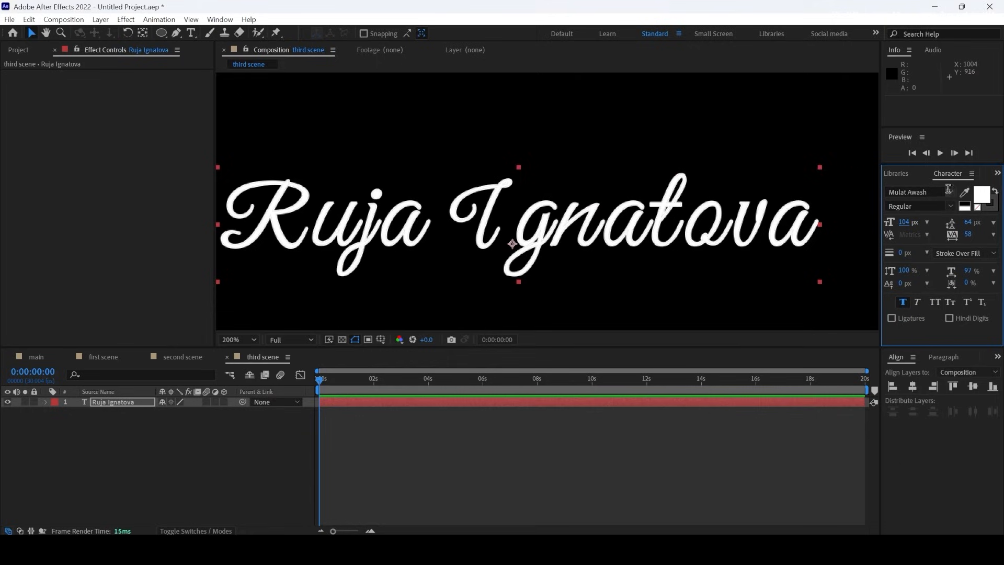
{"action": "left_click", "coordinate": [995, 208]}
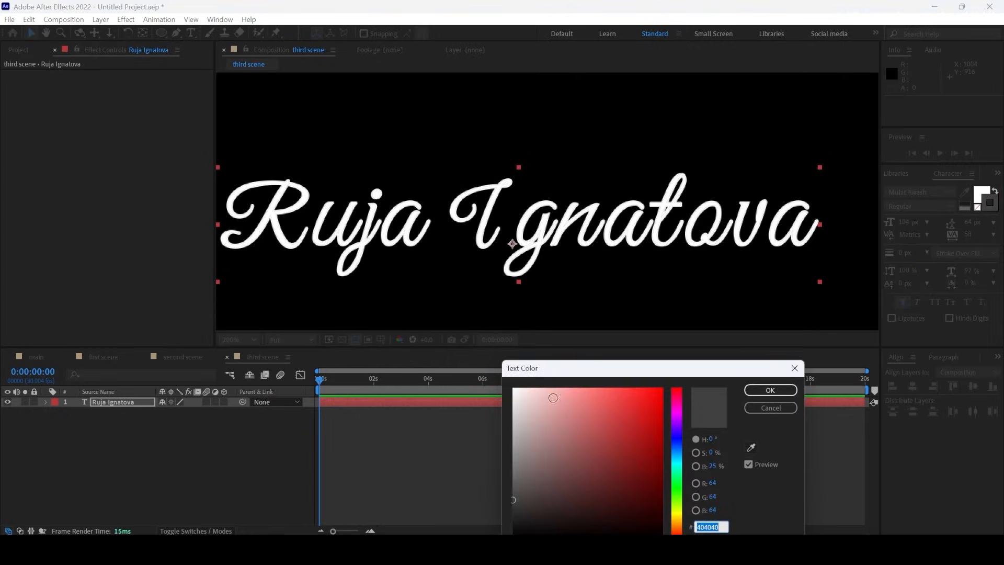
{"action": "left_click", "coordinate": [771, 390]}
{"action": "left_click_drag", "start_coordinate": [907, 256], "coordinate": [905, 253]}
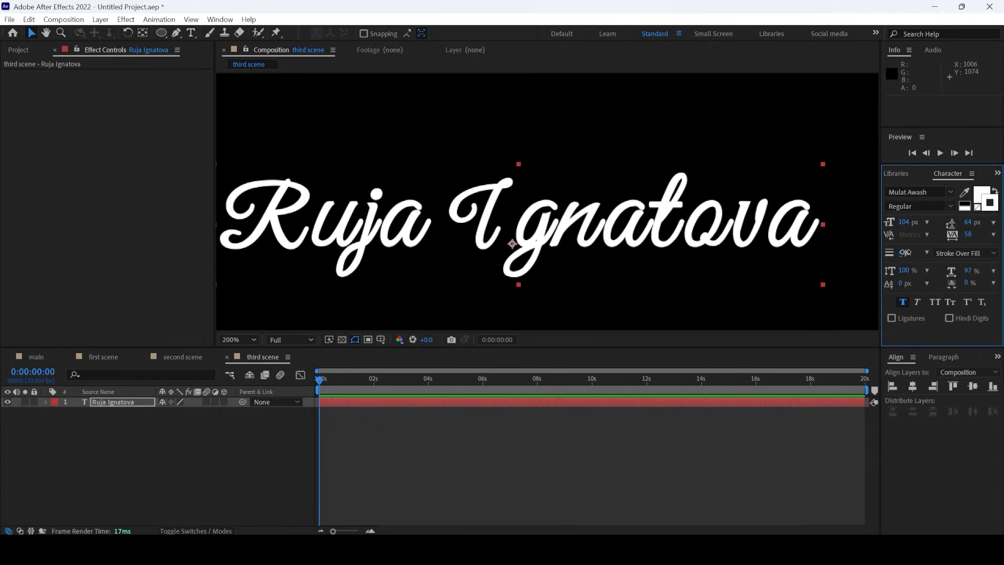
{"action": "left_click", "coordinate": [835, 120]}
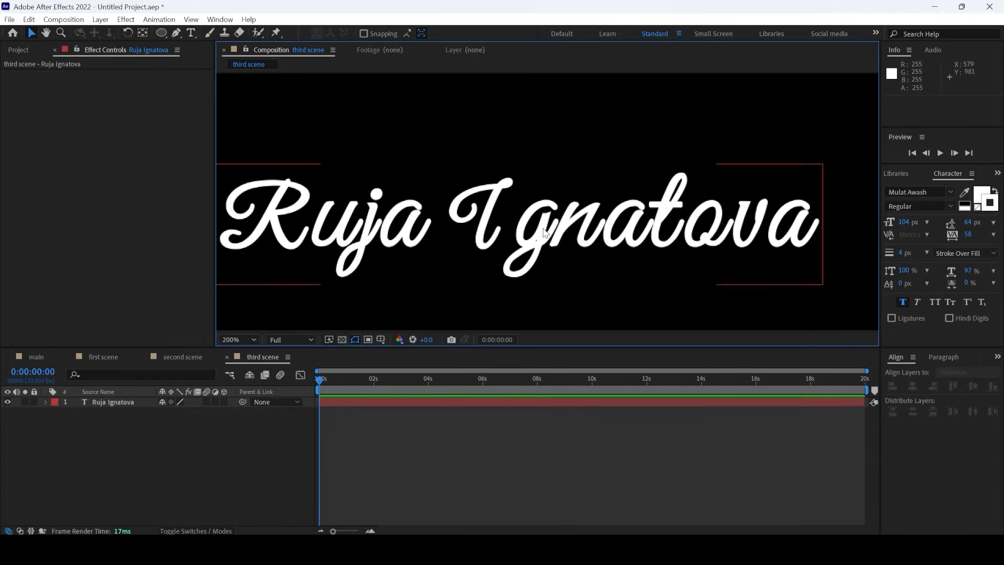
{"action": "scroll", "coordinate": [552, 228], "scroll_direction": "down", "scroll_amount": 4}
{"action": "scroll", "coordinate": [553, 227], "scroll_direction": "down", "scroll_amount": 1}
{"action": "scroll", "coordinate": [554, 228], "scroll_direction": "up", "scroll_amount": 1}
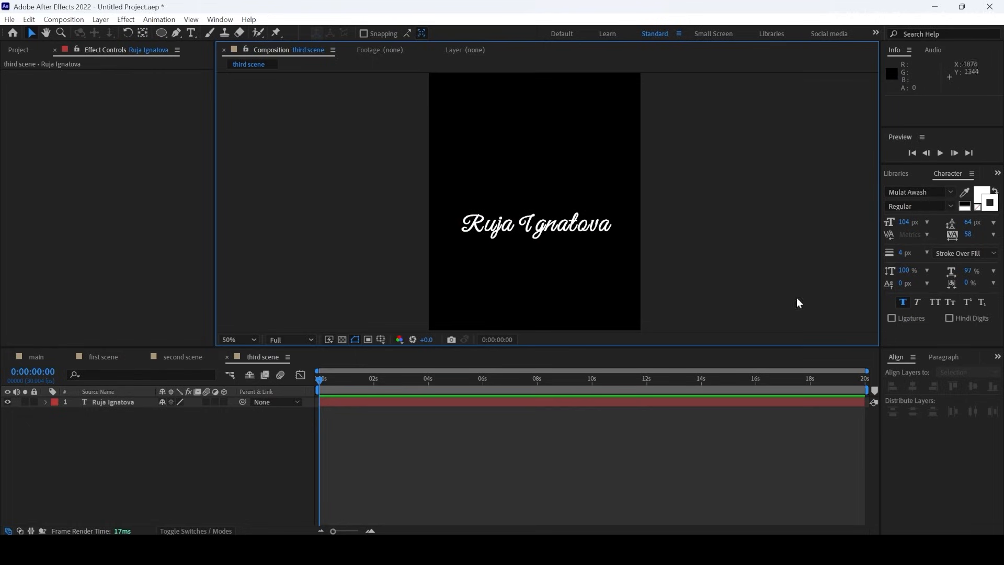
Apply the Text-animation9 preset to the "Ruja Ignatova" layer at the start of the scene and preview it
{"action": "left_click", "coordinate": [123, 402]}
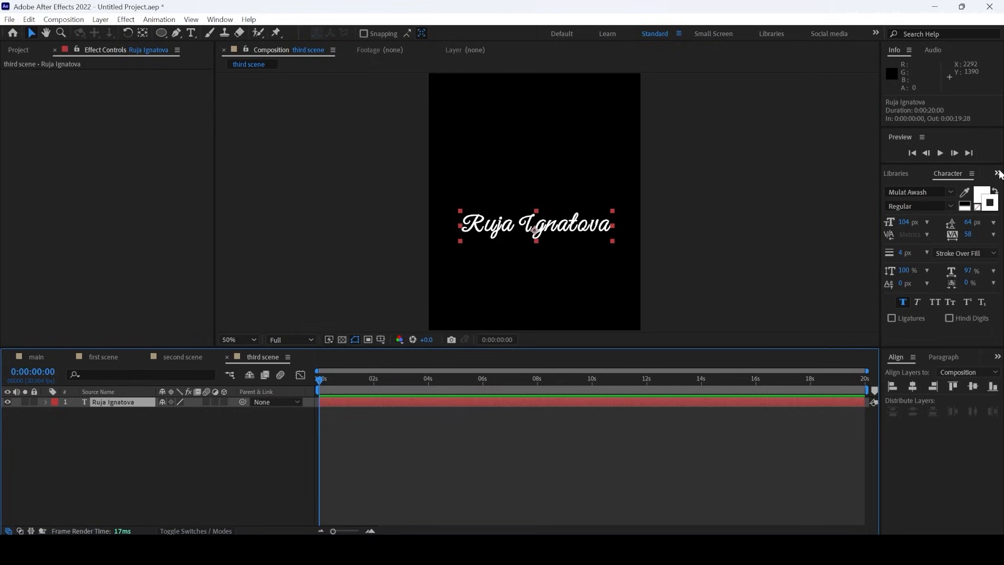
{"action": "left_click", "coordinate": [998, 174]}
{"action": "left_click", "coordinate": [961, 191]}
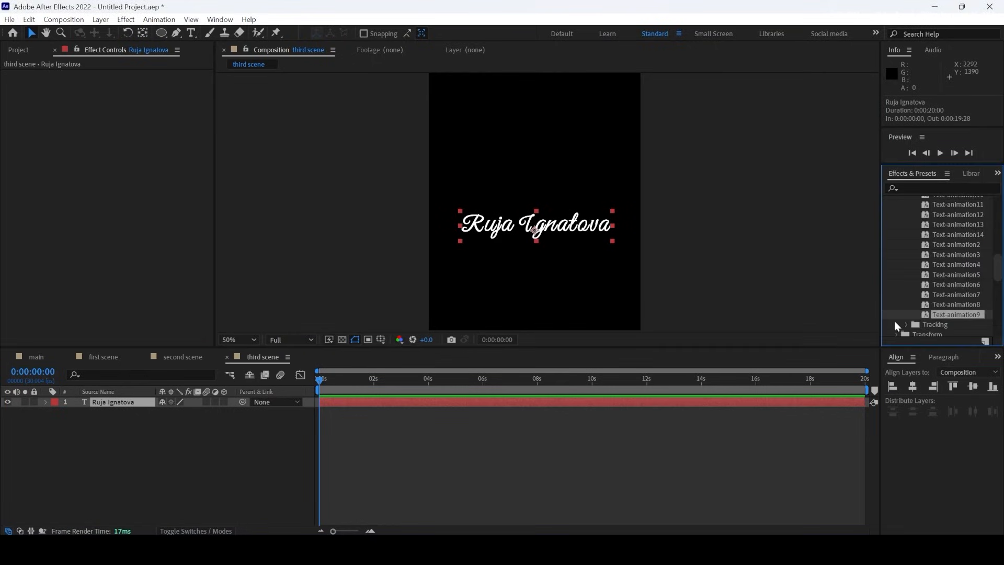
{"action": "scroll", "coordinate": [959, 284], "scroll_direction": "up", "scroll_amount": 1}
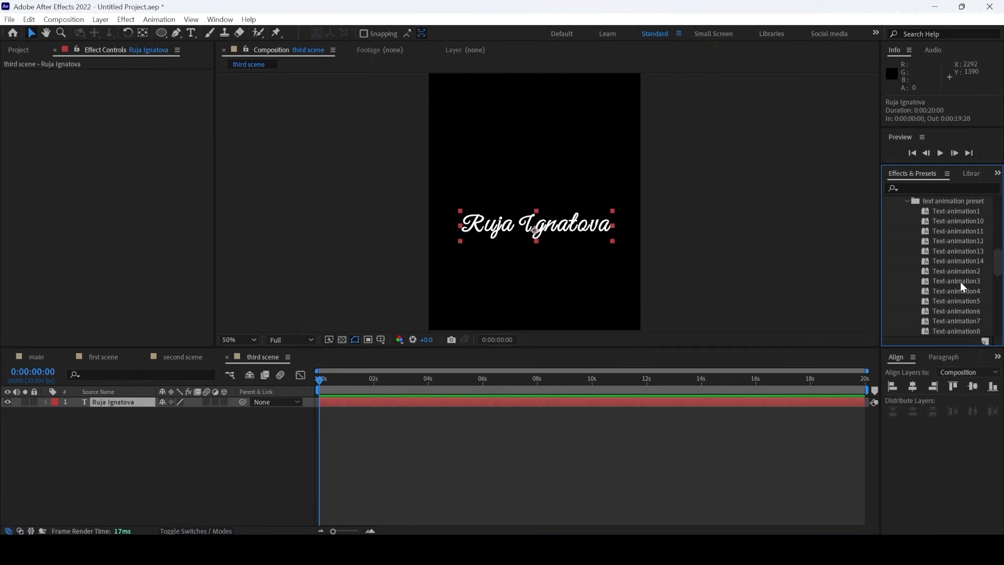
{"action": "scroll", "coordinate": [960, 302], "scroll_direction": "down", "scroll_amount": 1}
{"action": "left_click", "coordinate": [958, 314]}
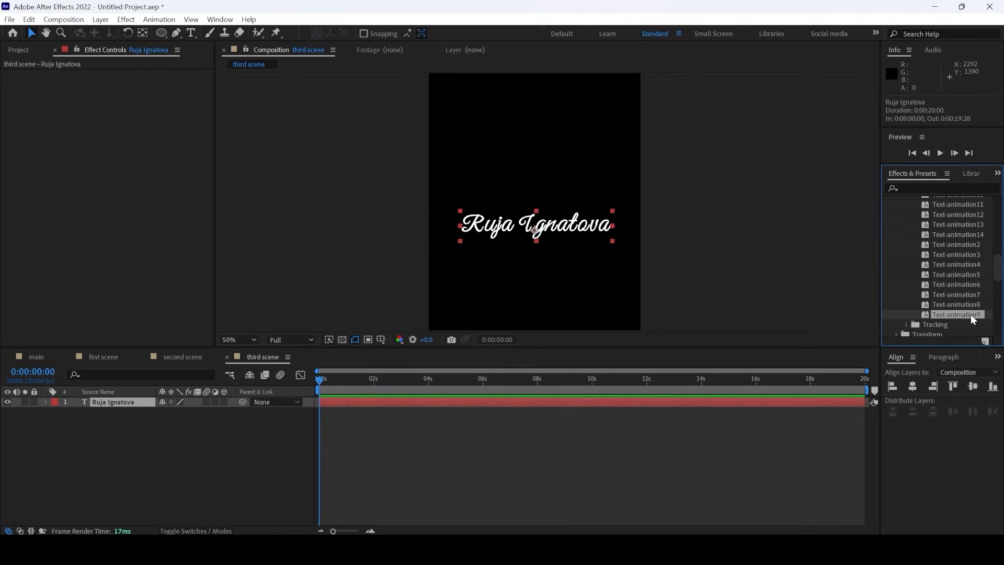
{"action": "left_click_drag", "start_coordinate": [971, 315], "coordinate": [146, 402]}
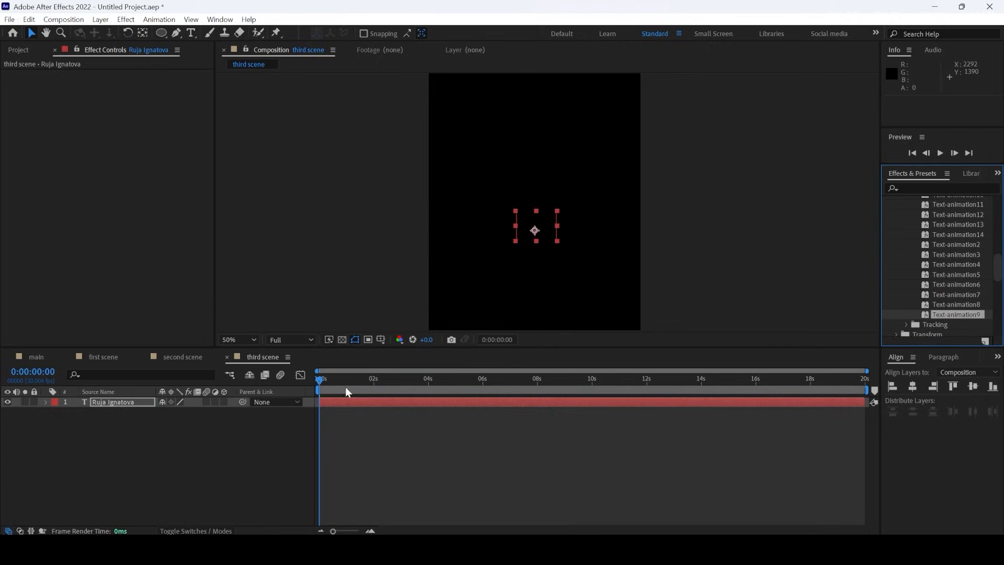
{"action": "key", "text": "space"}
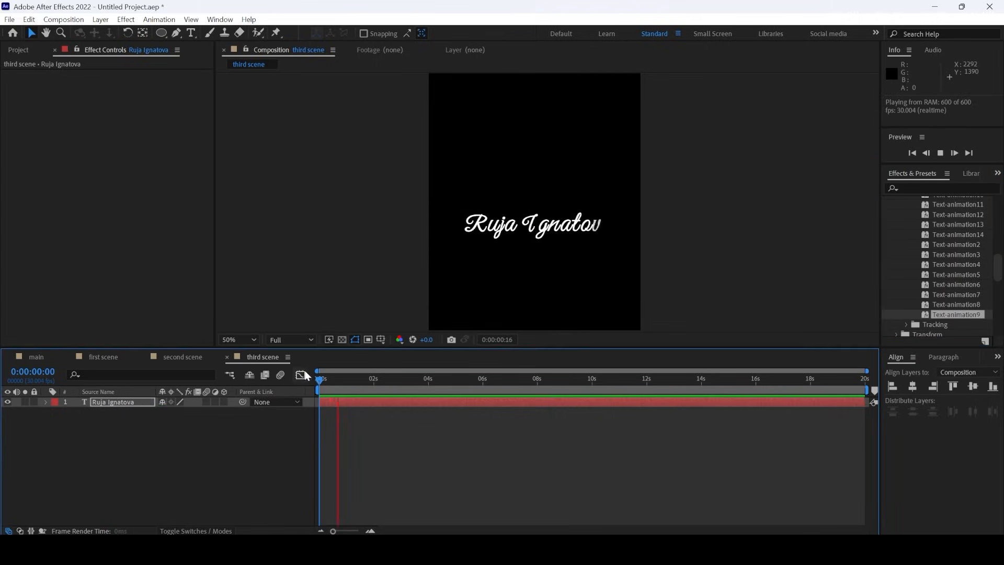
Stop the preview and create a new 1080 x 1920 composition named "forth scene"
{"action": "key", "text": "space"}
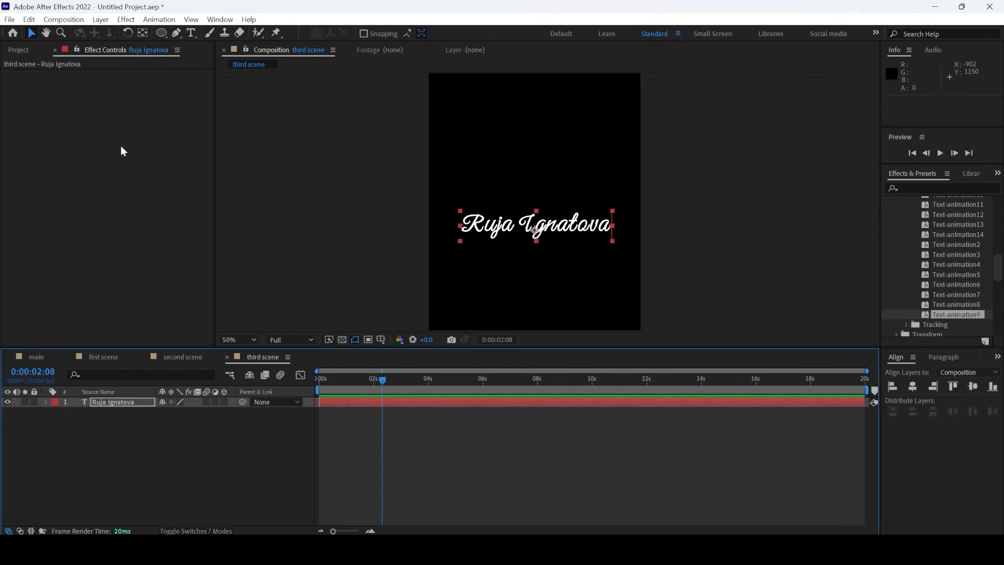
{"action": "left_click", "coordinate": [20, 50]}
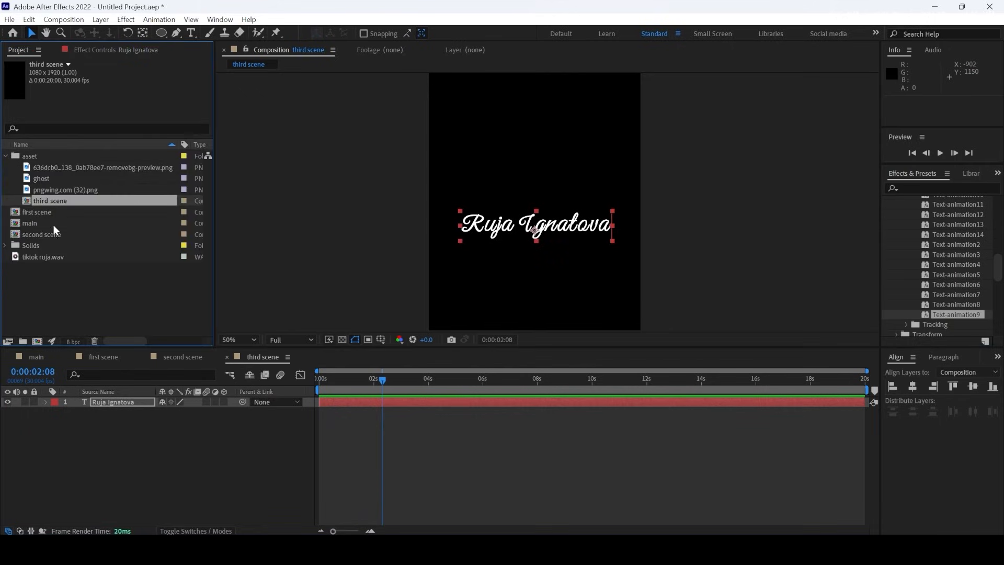
{"action": "right_click", "coordinate": [67, 299]}
{"action": "left_click", "coordinate": [118, 302]}
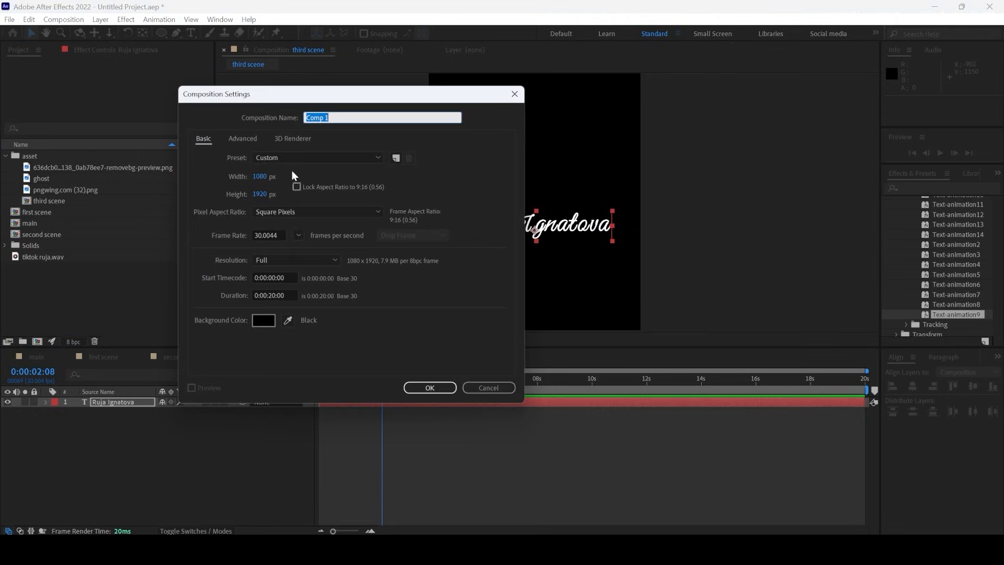
{"action": "type", "text": "for"}
{"action": "type", "text": "th scene"}
{"action": "key", "text": "Return"}
Add a white solid covering the full 1080 x 1920 frame to the forth scene composition
{"action": "right_click", "coordinate": [150, 461]}
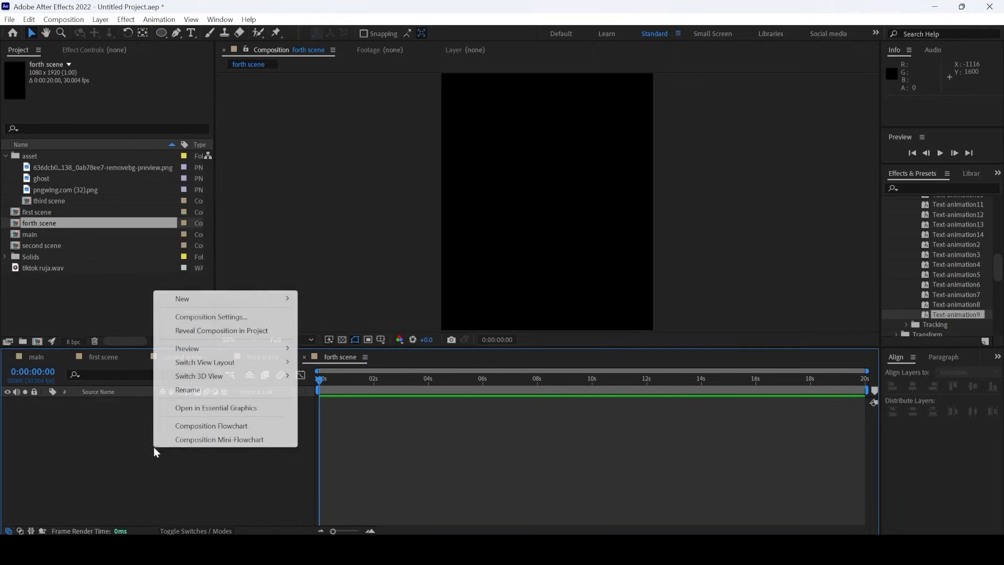
{"action": "mouse_move", "coordinate": [205, 301]}
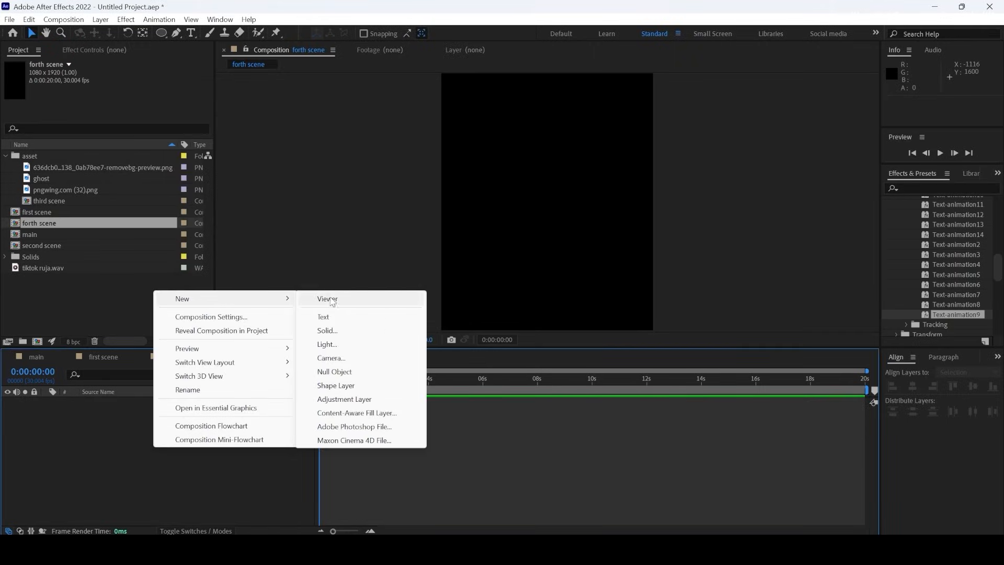
{"action": "left_click", "coordinate": [325, 331]}
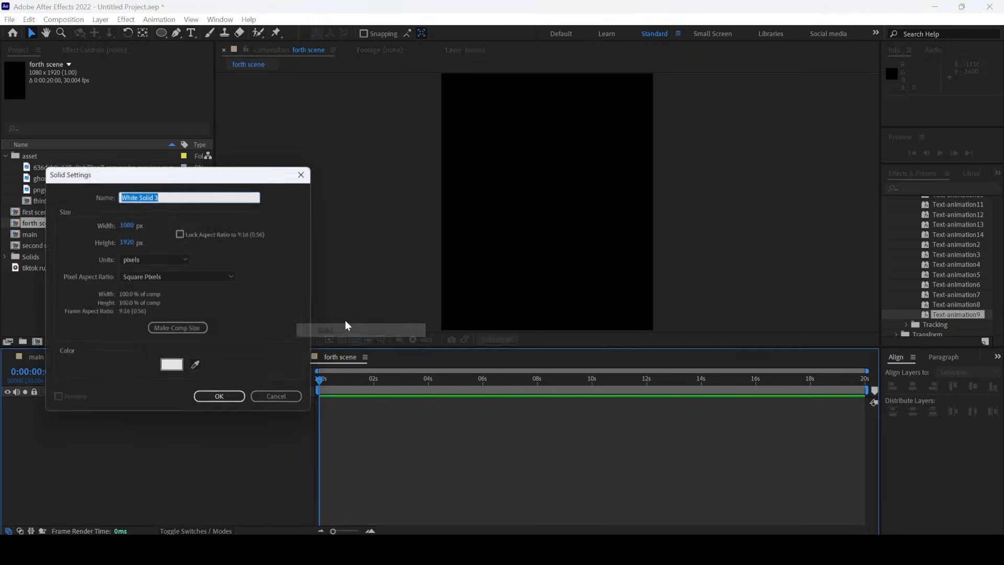
{"action": "left_click", "coordinate": [231, 400]}
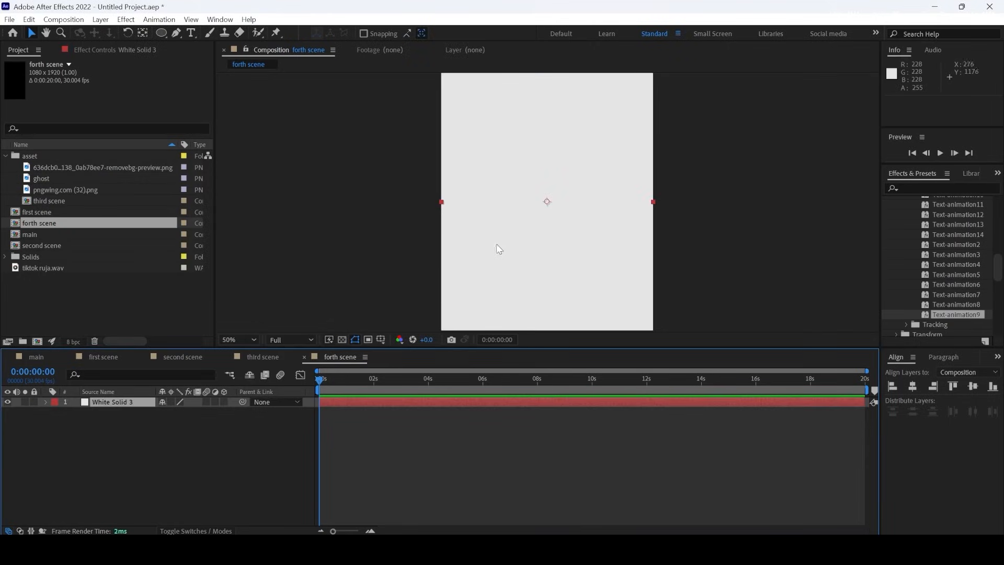
Import the Screenshot_2025-12-02_091210-removebg-preview image from the ruja folder in File Explorer and place it in the project's asset folder
{"action": "key", "text": "alt+Tab"}
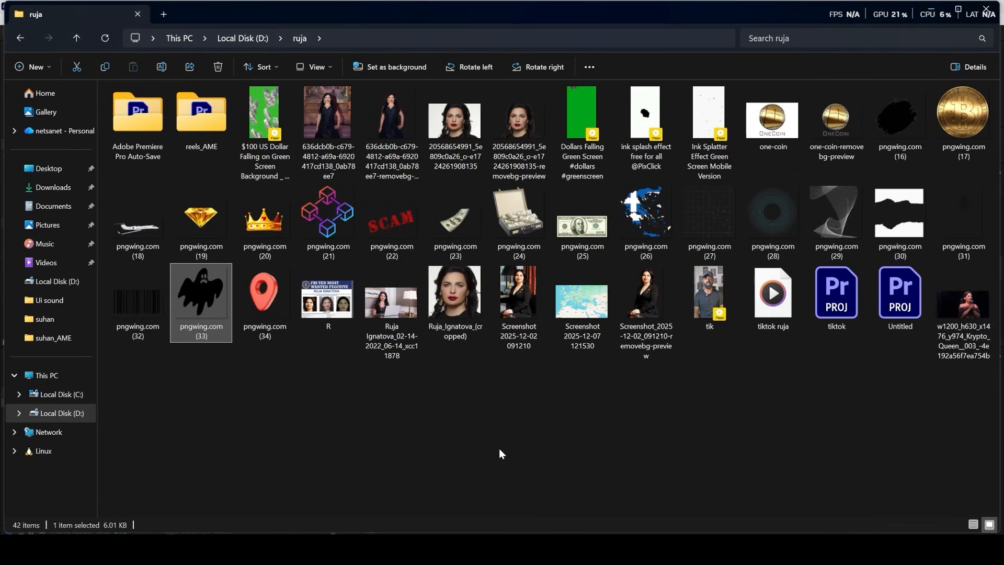
{"action": "left_click", "coordinate": [639, 295]}
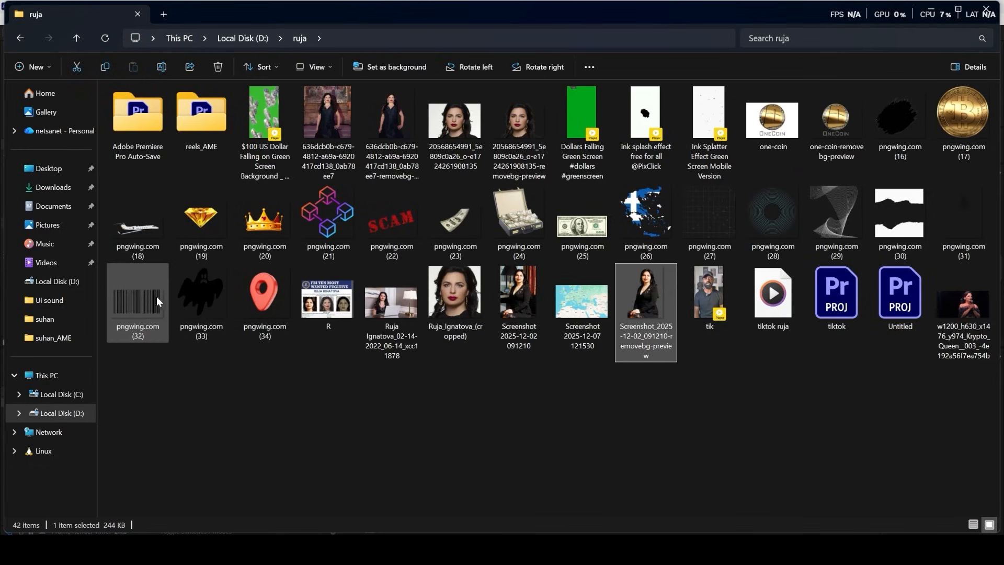
{"action": "left_click_drag", "start_coordinate": [652, 290], "coordinate": [75, 303]}
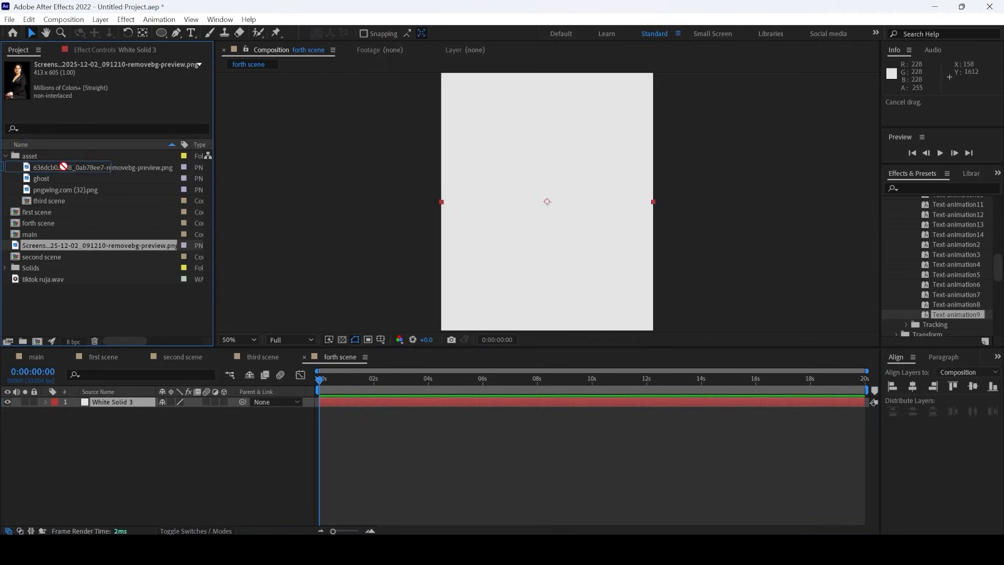
{"action": "left_click_drag", "start_coordinate": [56, 243], "coordinate": [43, 155]}
Rename the imported cutout image in the asset folder as "ruja"
{"action": "right_click", "coordinate": [62, 199]}
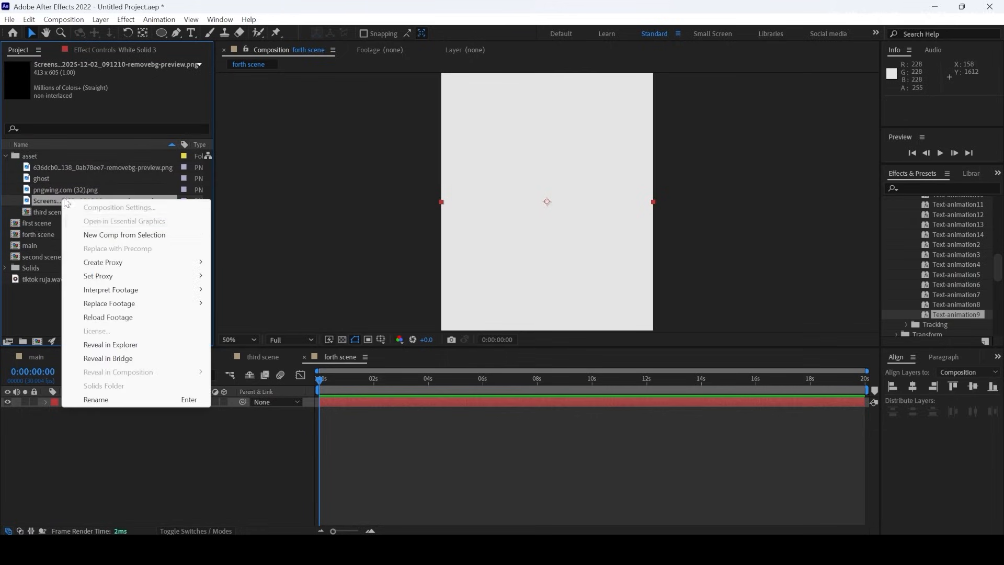
{"action": "left_click", "coordinate": [99, 398]}
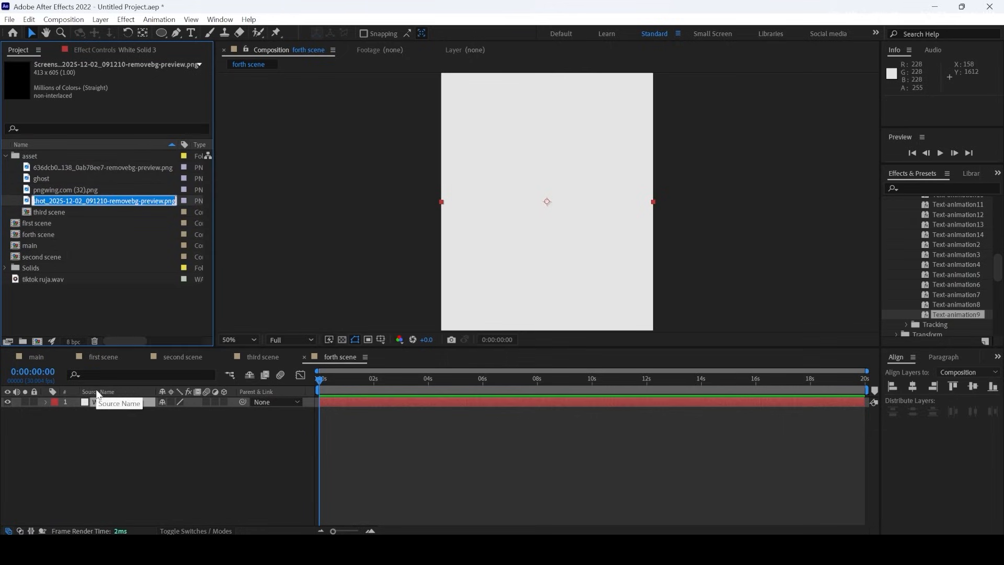
{"action": "type", "text": "ruja"}
{"action": "key", "text": "Return"}
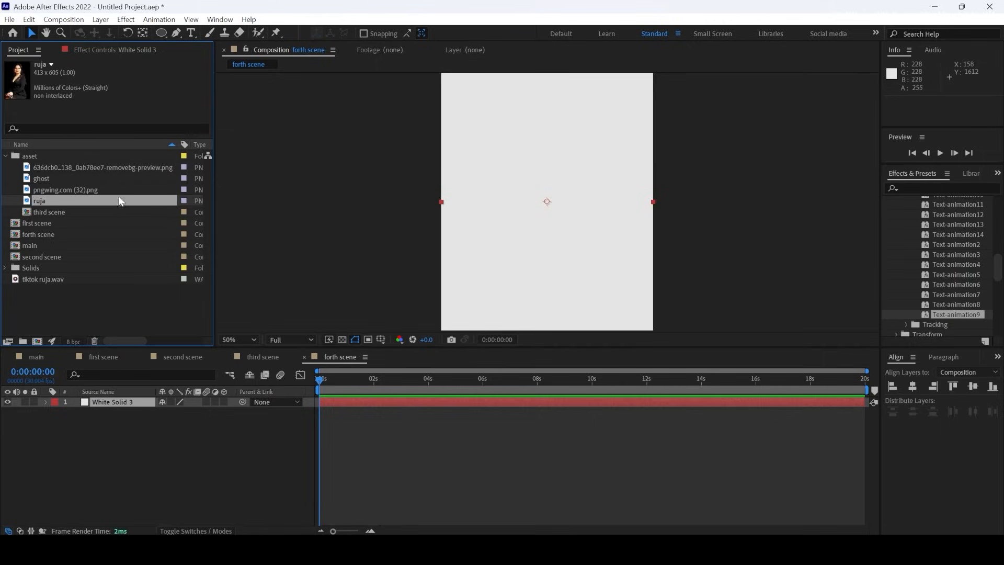
Place the ruja image above the white solid, scale it to 236%, and position it at about 634, 1380 in the frame's lower part
{"action": "left_click_drag", "start_coordinate": [58, 202], "coordinate": [102, 401]}
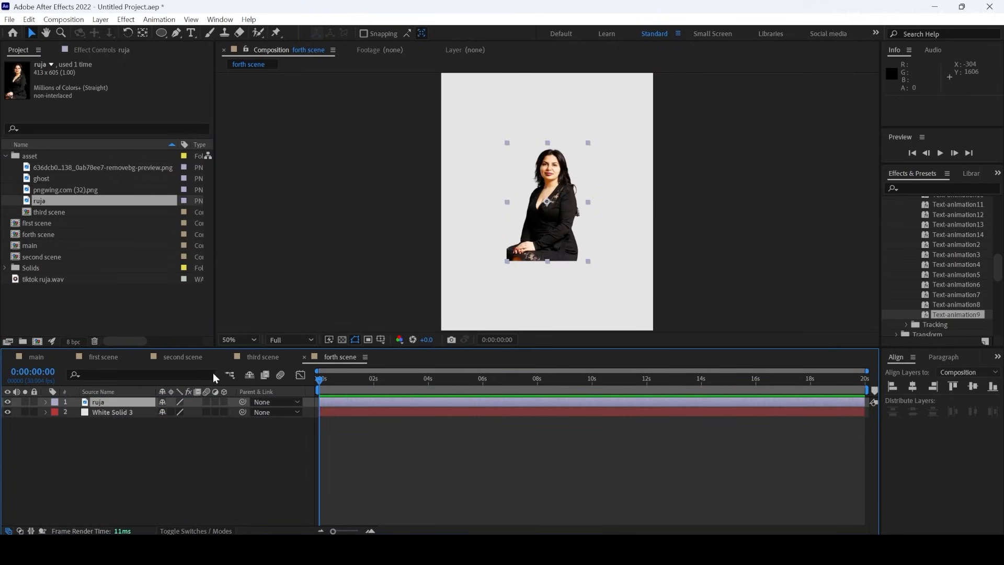
{"action": "key", "text": "s"}
{"action": "left_click_drag", "start_coordinate": [177, 411], "coordinate": [209, 403]}
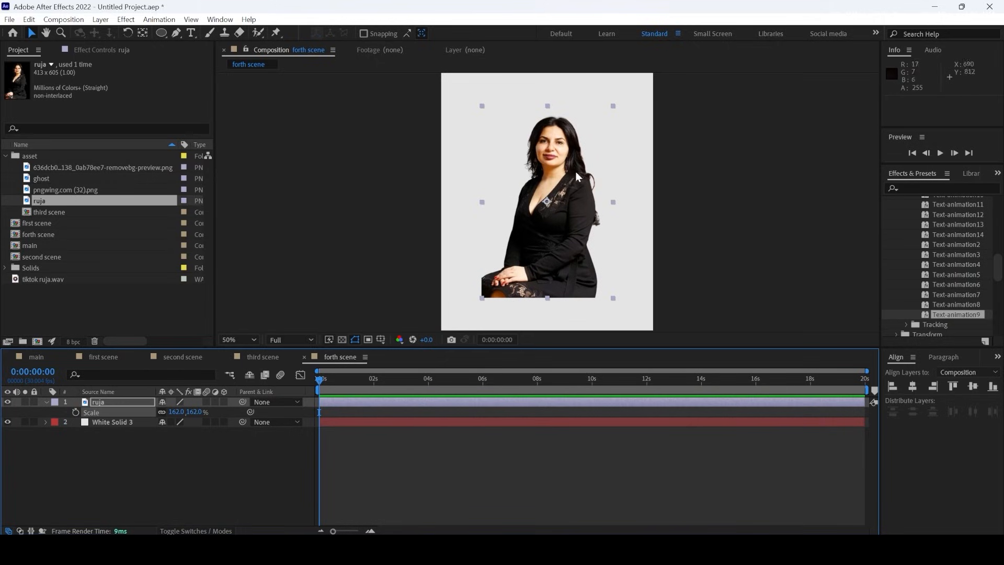
{"action": "left_click_drag", "start_coordinate": [564, 162], "coordinate": [592, 307]}
{"action": "left_click", "coordinate": [239, 339]}
{"action": "left_click", "coordinate": [249, 144]}
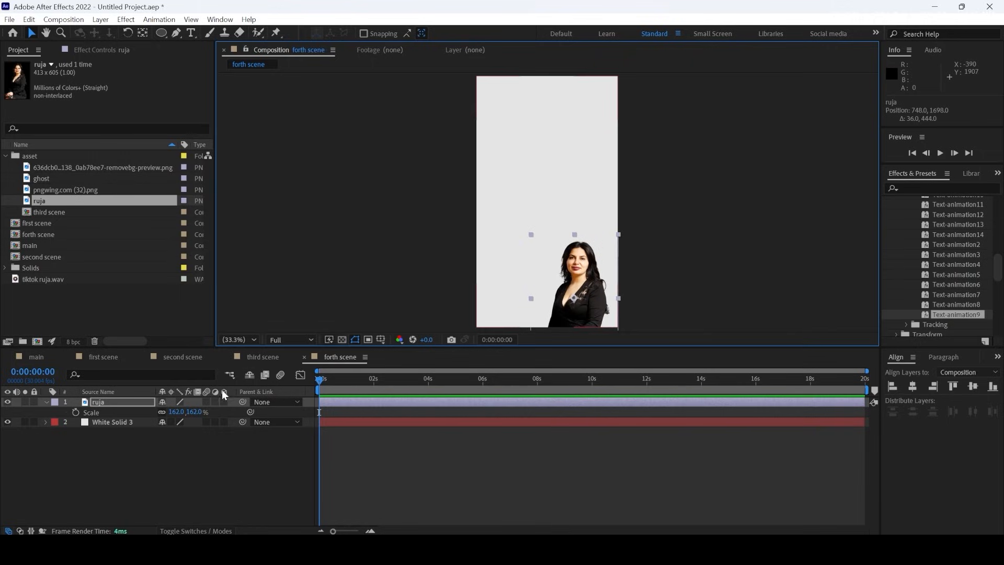
{"action": "left_click_drag", "start_coordinate": [178, 413], "coordinate": [217, 411]}
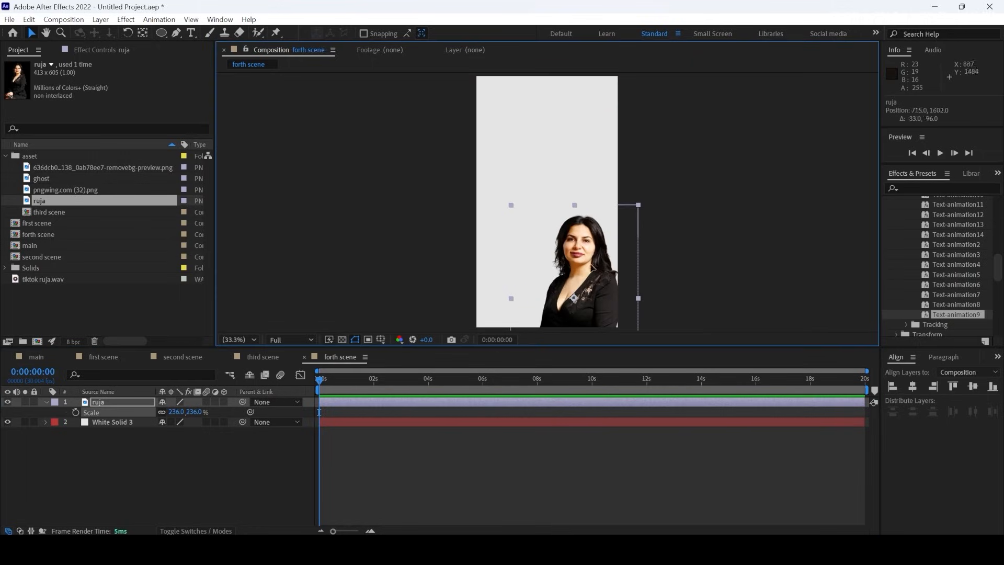
{"action": "left_click_drag", "start_coordinate": [593, 289], "coordinate": [579, 248]}
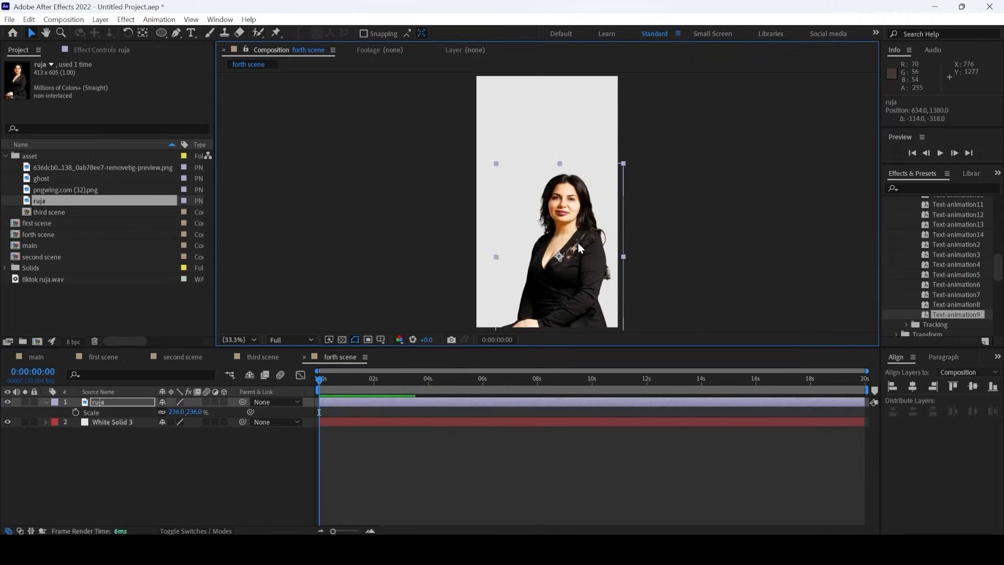
Apply the Tint effect to the ruja layer to turn the portrait black and white
{"action": "left_click", "coordinate": [121, 401]}
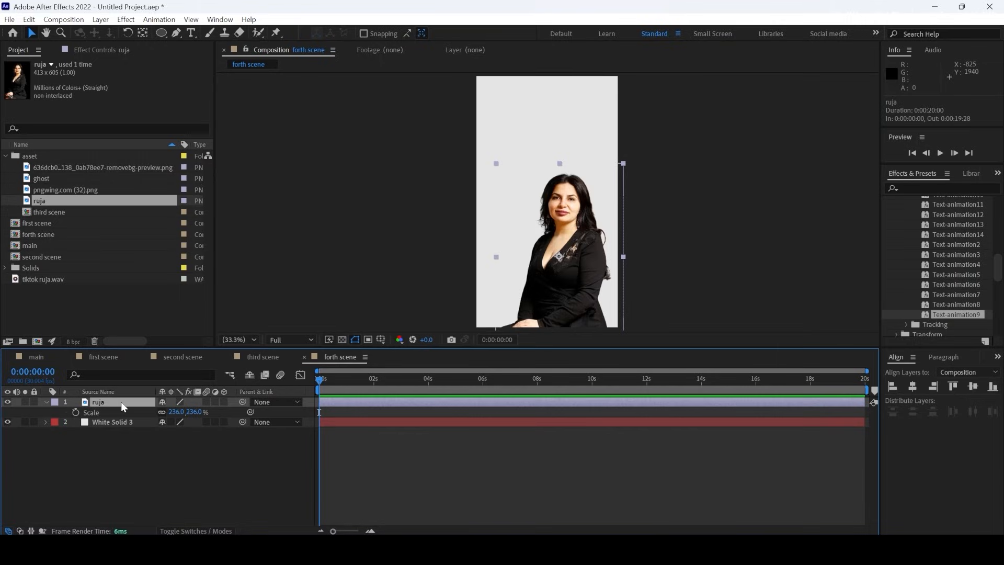
{"action": "key", "text": "ctrl+space"}
{"action": "type", "text": "tint"}
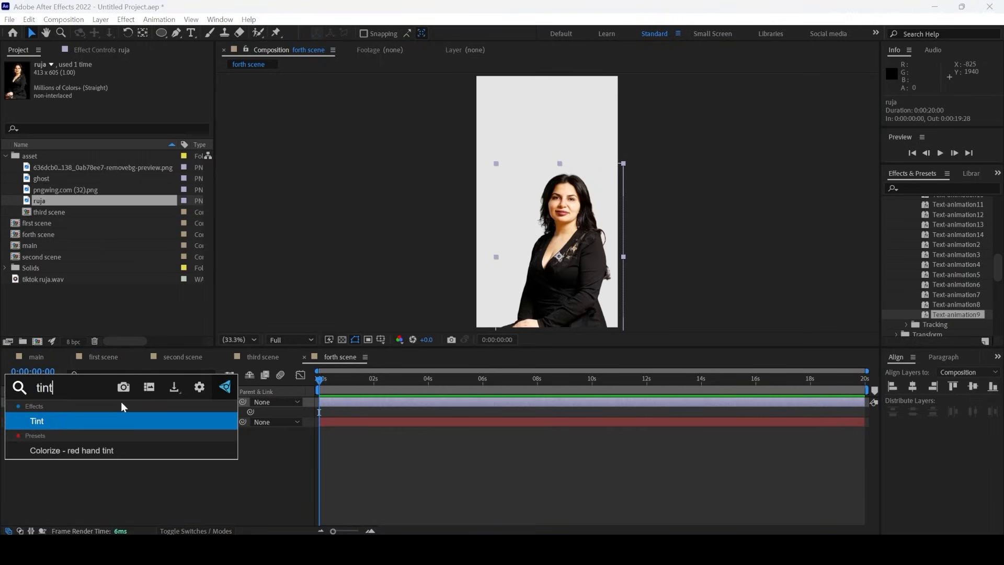
{"action": "key", "text": "Return"}
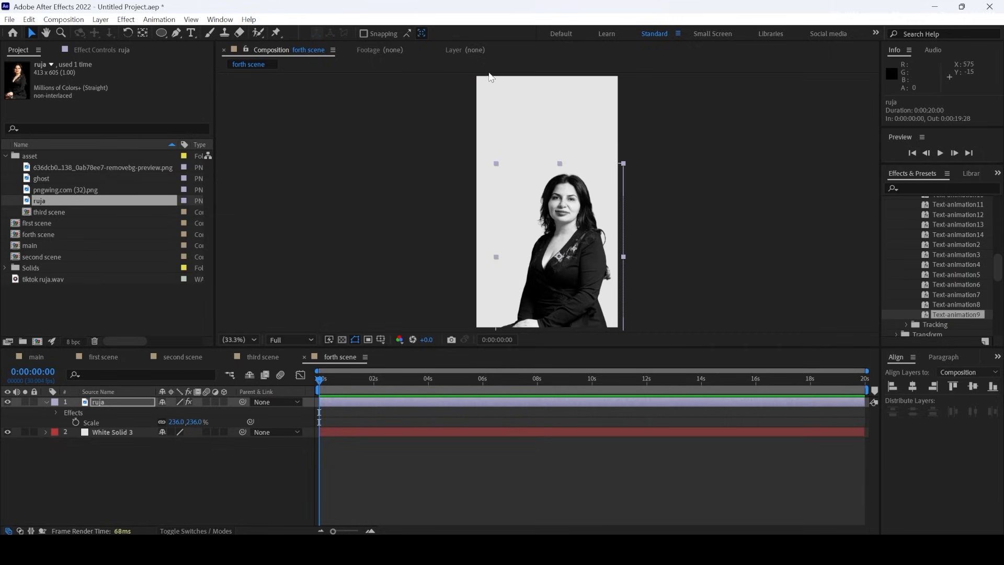
Create a shape layer above the portrait and add a polystar path and a fill to its contents
{"action": "left_click", "coordinate": [160, 488]}
{"action": "right_click", "coordinate": [175, 472]}
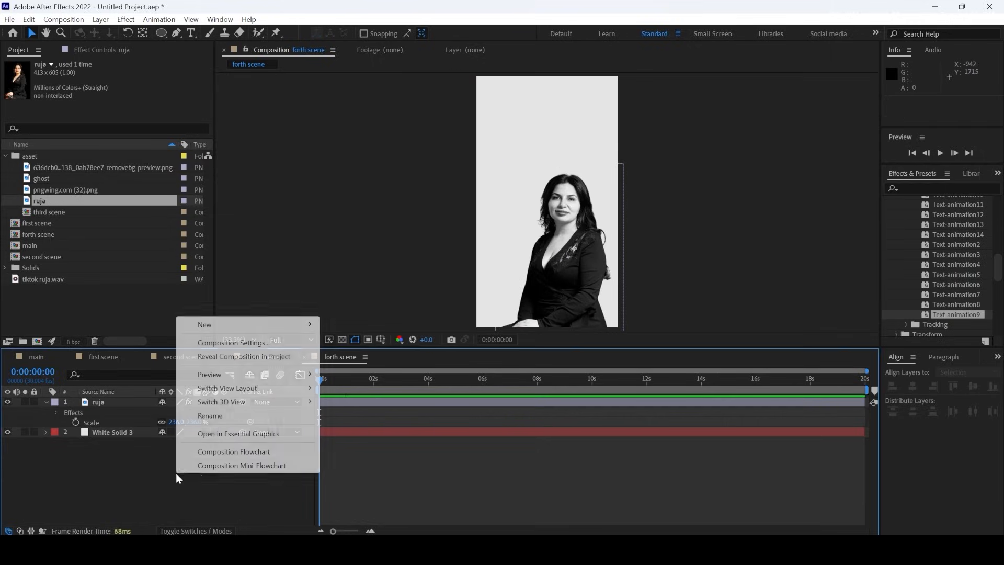
{"action": "mouse_move", "coordinate": [235, 325]}
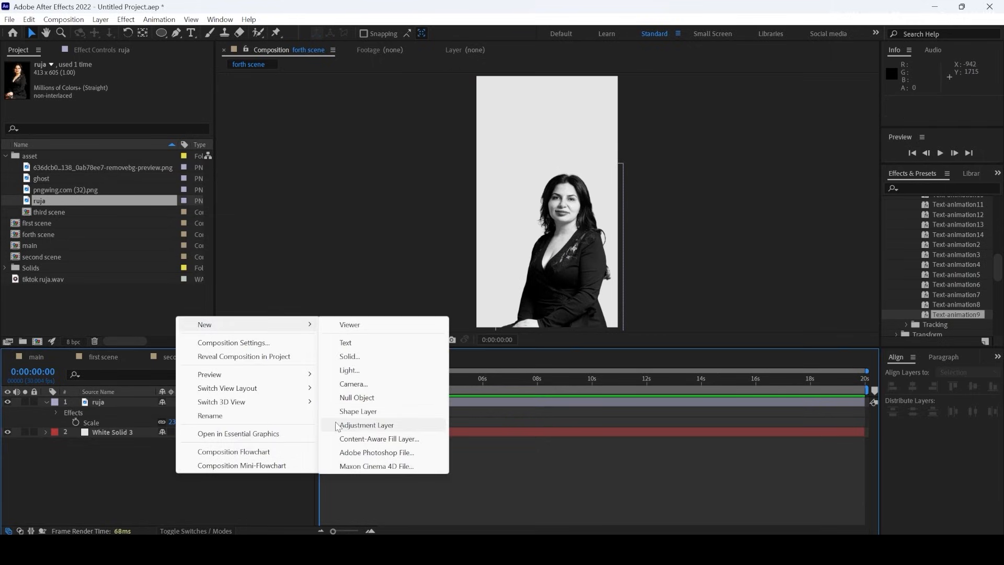
{"action": "left_click", "coordinate": [365, 411]}
{"action": "key", "text": "q"}
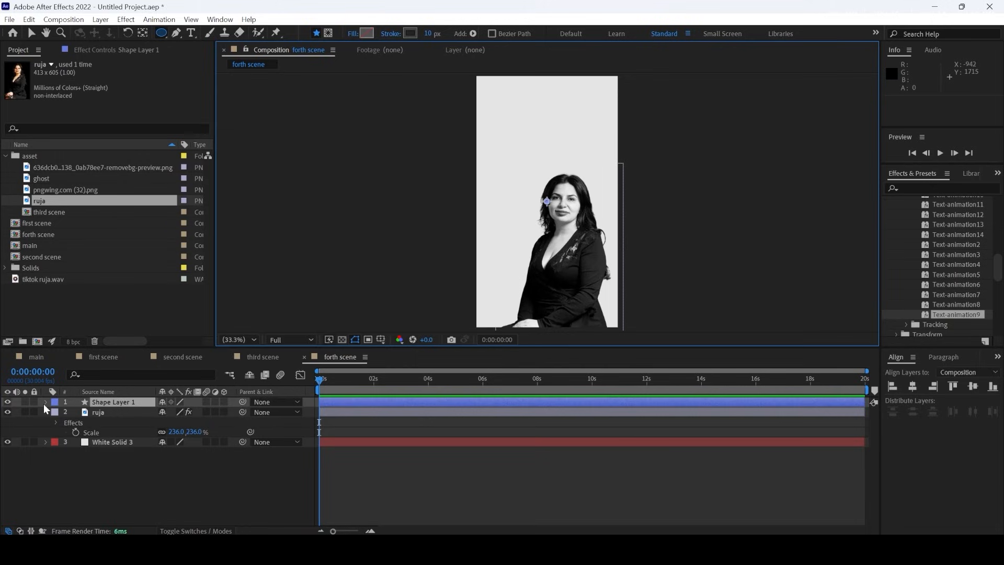
{"action": "left_click", "coordinate": [46, 402]}
{"action": "left_click", "coordinate": [230, 412]}
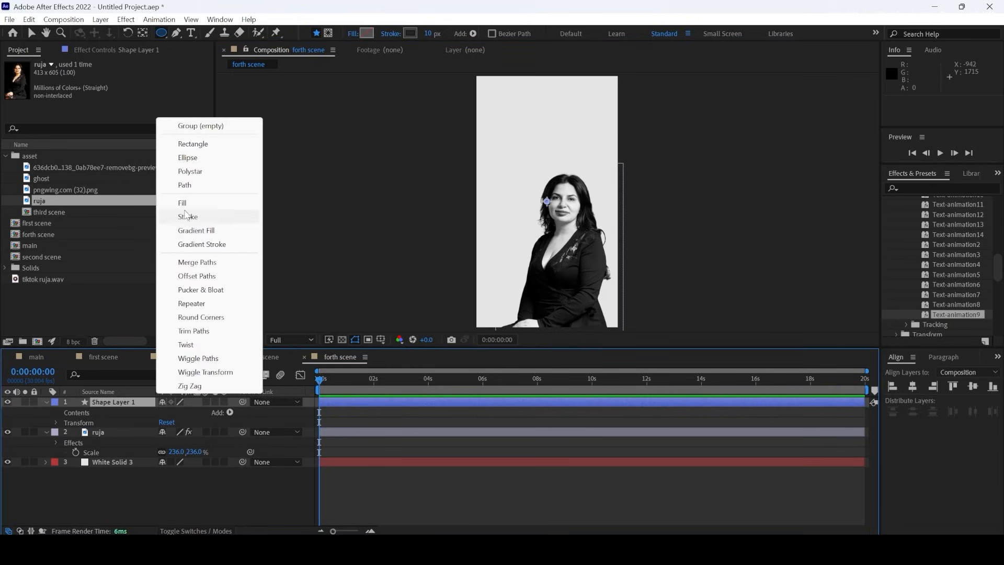
{"action": "left_click", "coordinate": [214, 171]}
{"action": "left_click", "coordinate": [230, 412]}
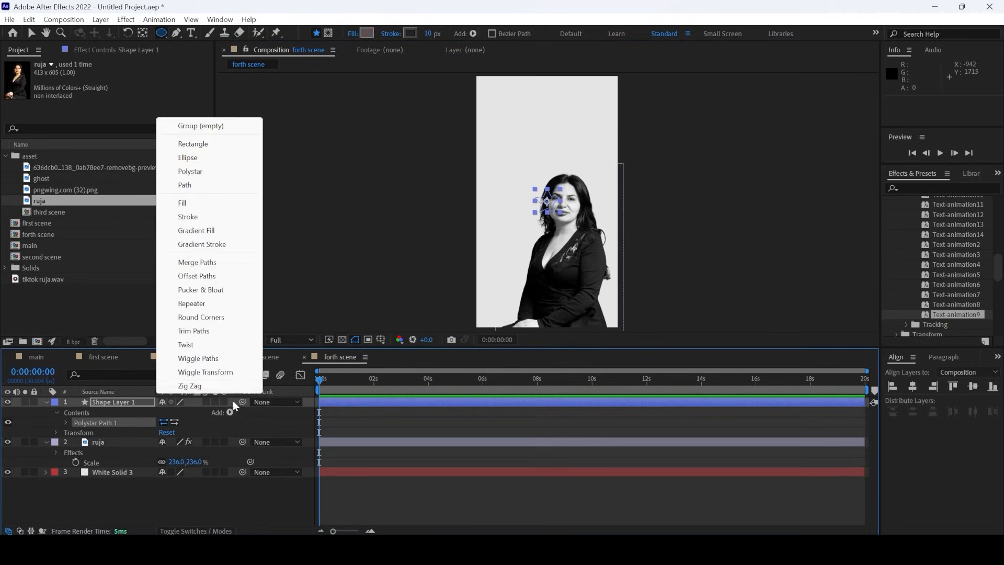
{"action": "left_click", "coordinate": [182, 203]}
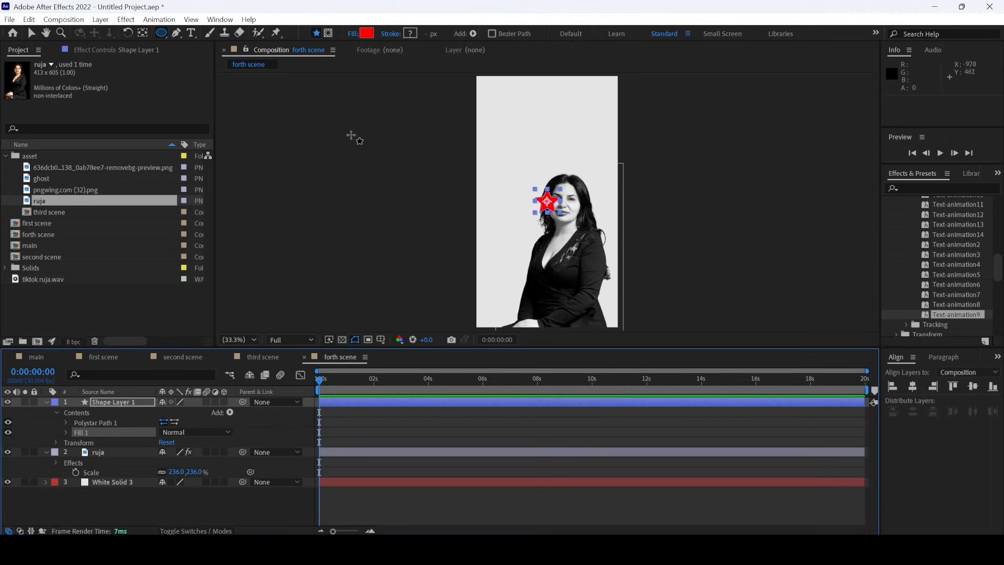
Change the star's fill color to dark grey, 404040
{"action": "left_click", "coordinate": [366, 33]}
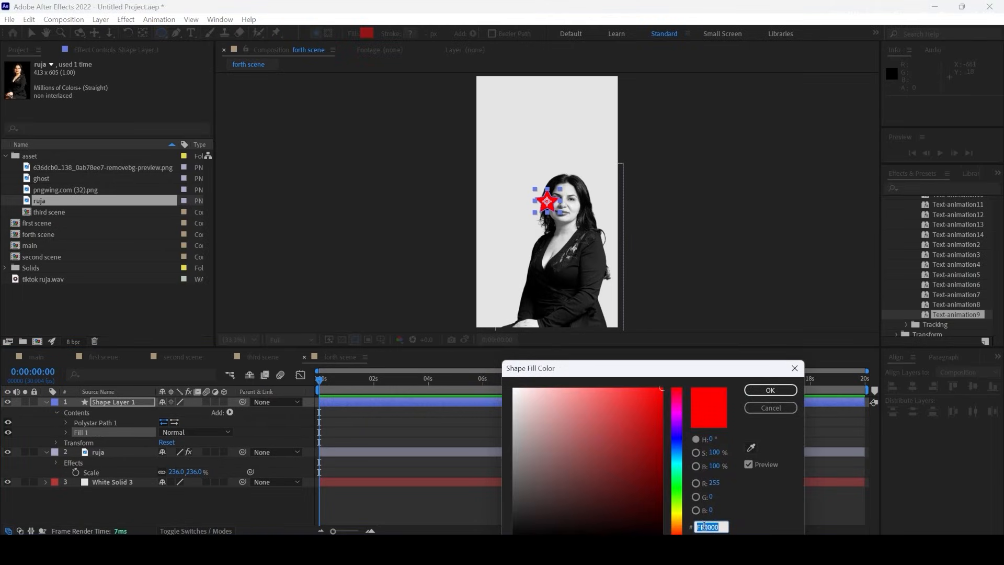
{"action": "type", "text": "404040"}
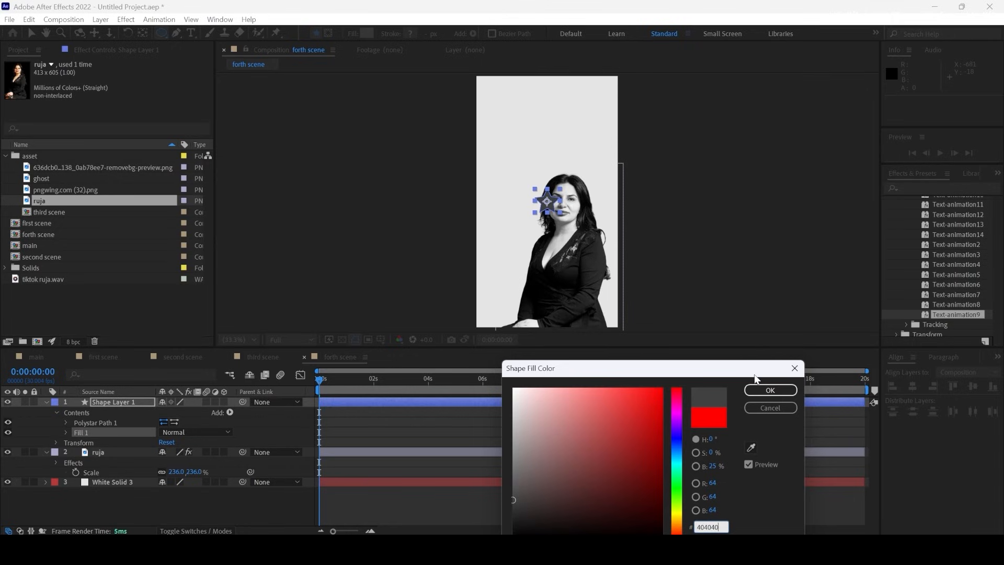
{"action": "left_click", "coordinate": [767, 393]}
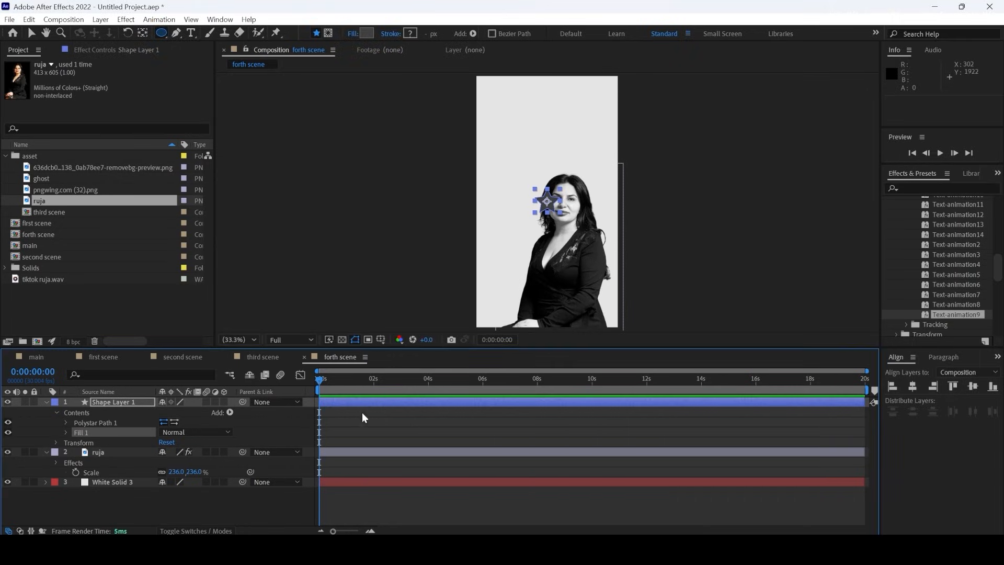
Scale the star shape layer up to 416%
{"action": "left_click", "coordinate": [131, 403]}
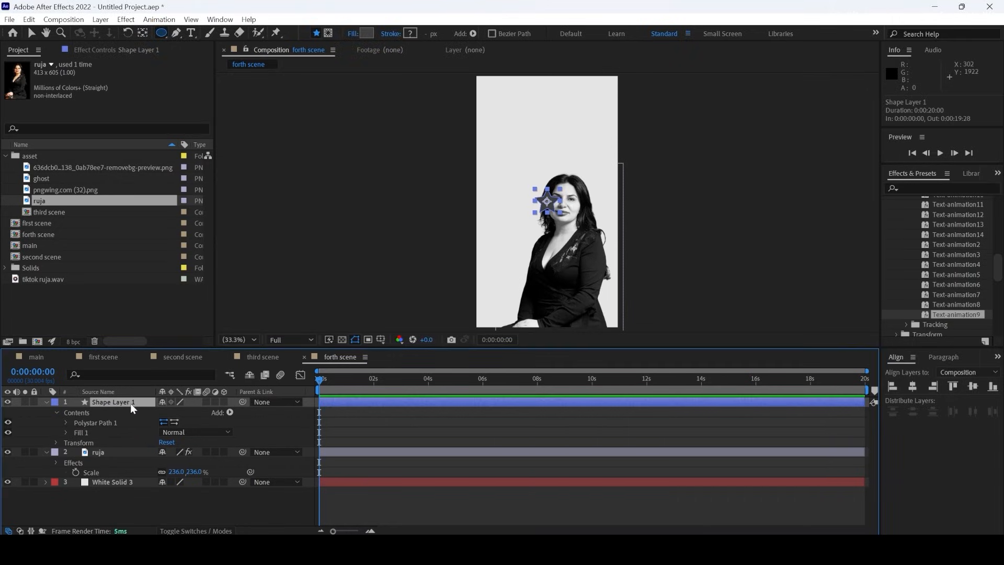
{"action": "key", "text": "s"}
{"action": "left_click_drag", "start_coordinate": [177, 413], "coordinate": [340, 414]}
Reduce the polystar path's inner radius to 12 to make the star's arms thin and sharp
{"action": "left_click", "coordinate": [85, 402]}
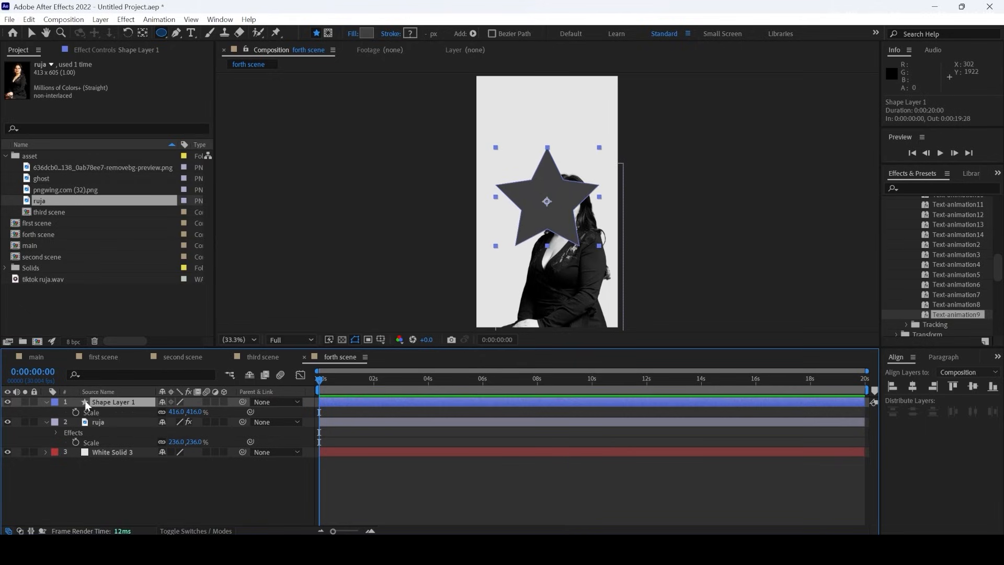
{"action": "left_click", "coordinate": [47, 402]}
{"action": "left_click", "coordinate": [48, 402]}
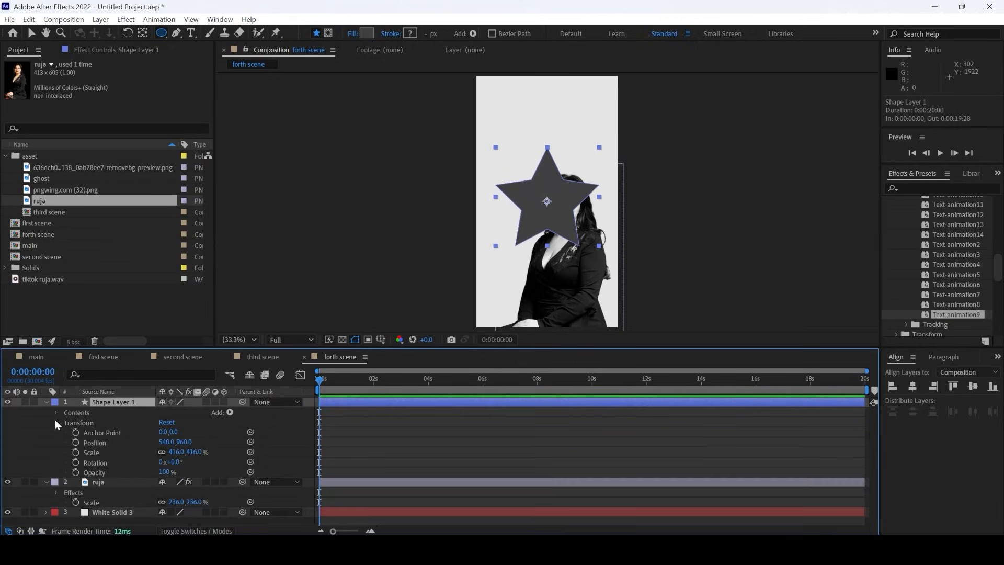
{"action": "left_click", "coordinate": [56, 422]}
{"action": "left_click", "coordinate": [56, 413]}
{"action": "left_click", "coordinate": [66, 423]}
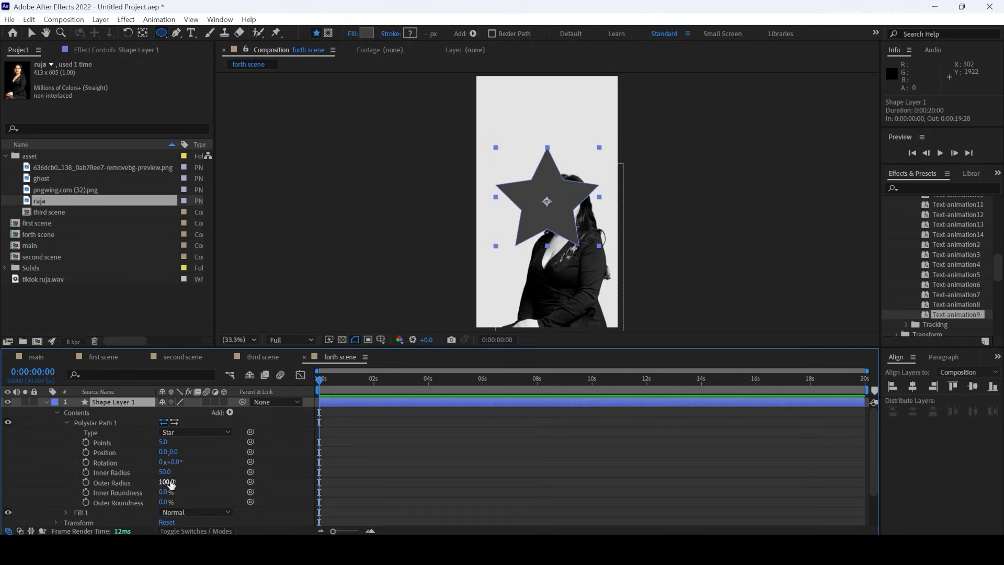
{"action": "left_click_drag", "start_coordinate": [165, 473], "coordinate": [142, 472]}
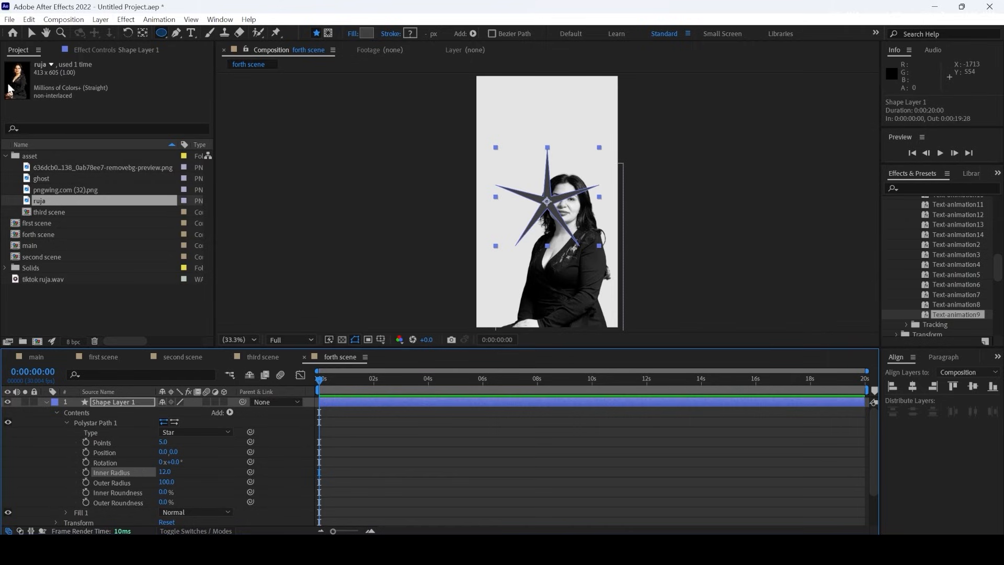
Move the star to the upper-left corner of the frame and darken its fill color to 2A2A2A
{"action": "left_click", "coordinate": [32, 33]}
{"action": "left_click_drag", "start_coordinate": [548, 201], "coordinate": [477, 85]}
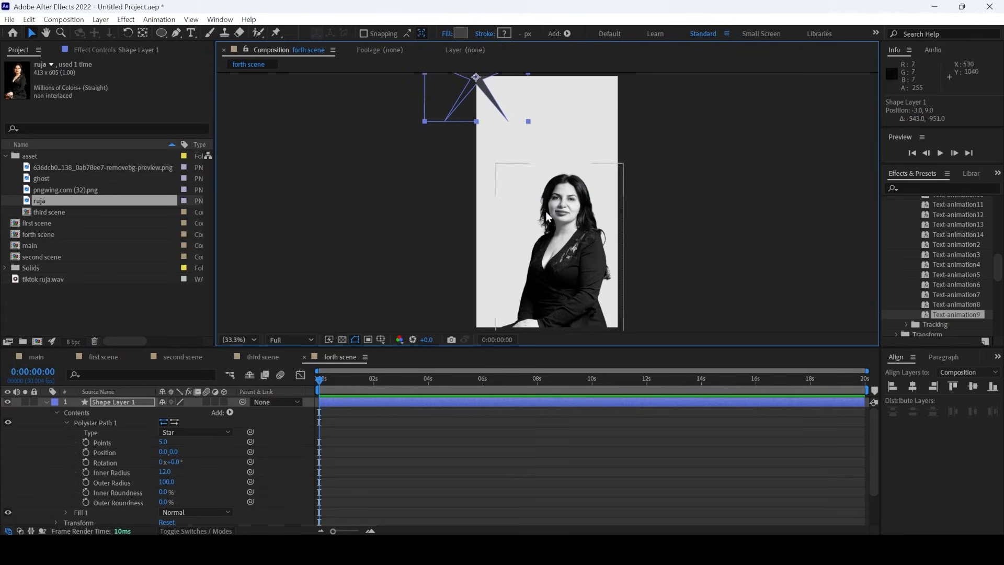
{"action": "left_click", "coordinate": [460, 33]}
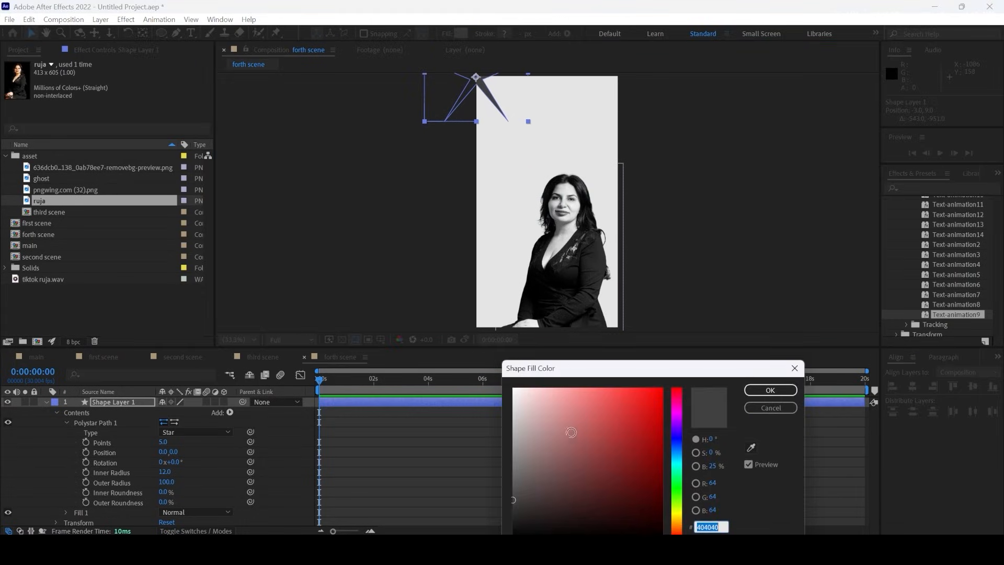
{"action": "left_click_drag", "start_coordinate": [531, 496], "coordinate": [498, 513]}
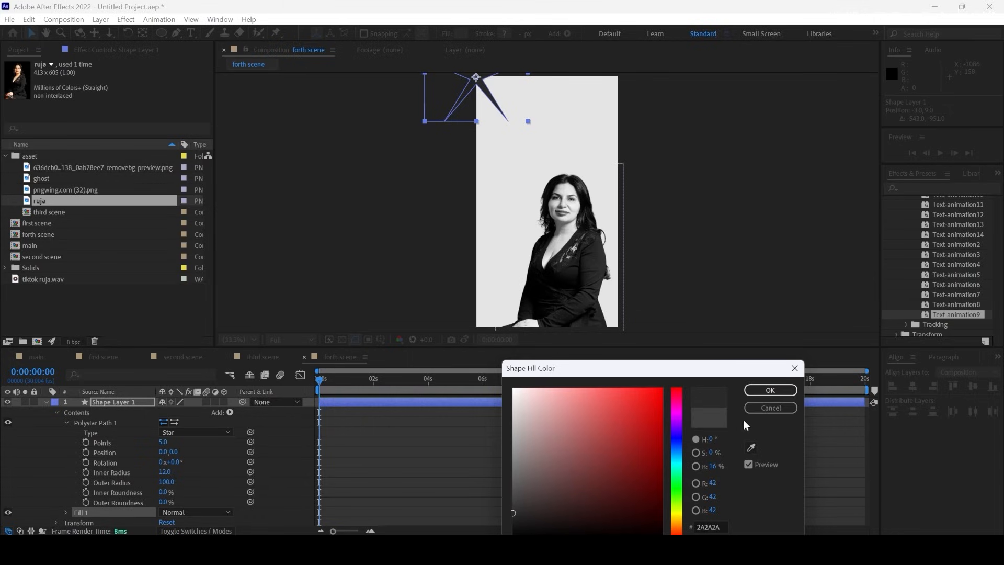
{"action": "left_click", "coordinate": [772, 389]}
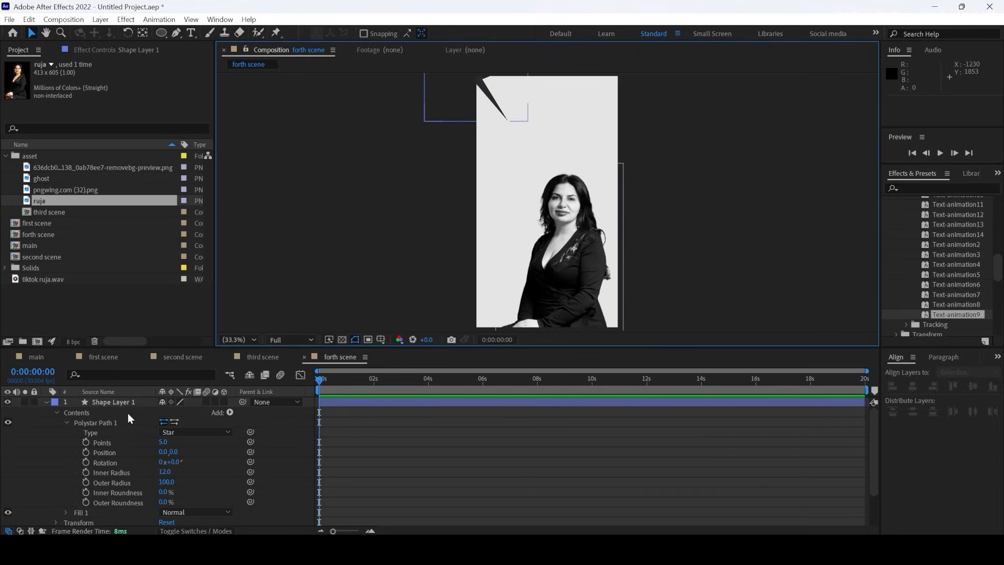
Scale the star layer up to 528% and nudge it to about position 6, 30
{"action": "left_click", "coordinate": [119, 402]}
{"action": "key", "text": "s"}
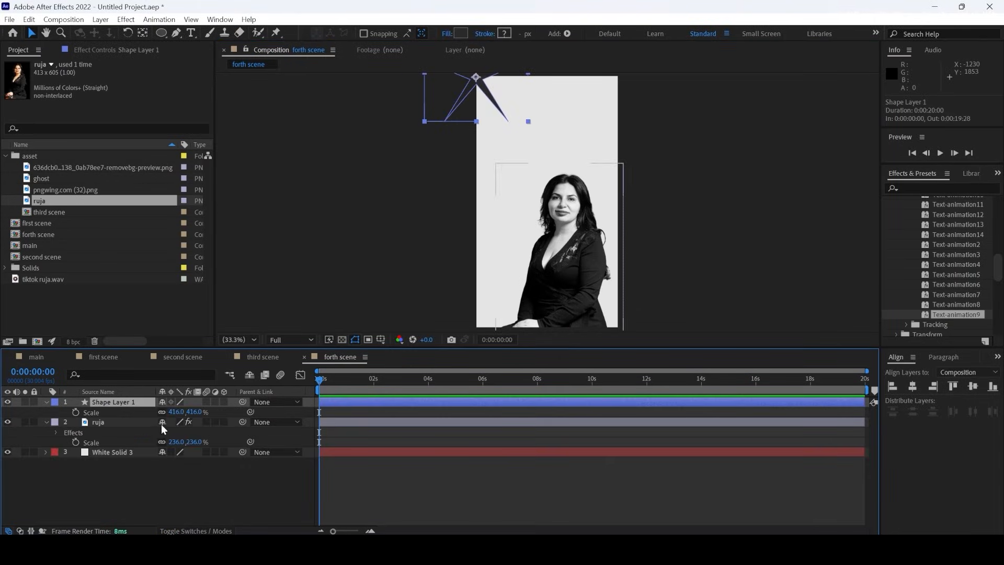
{"action": "left_click_drag", "start_coordinate": [175, 412], "coordinate": [236, 397]}
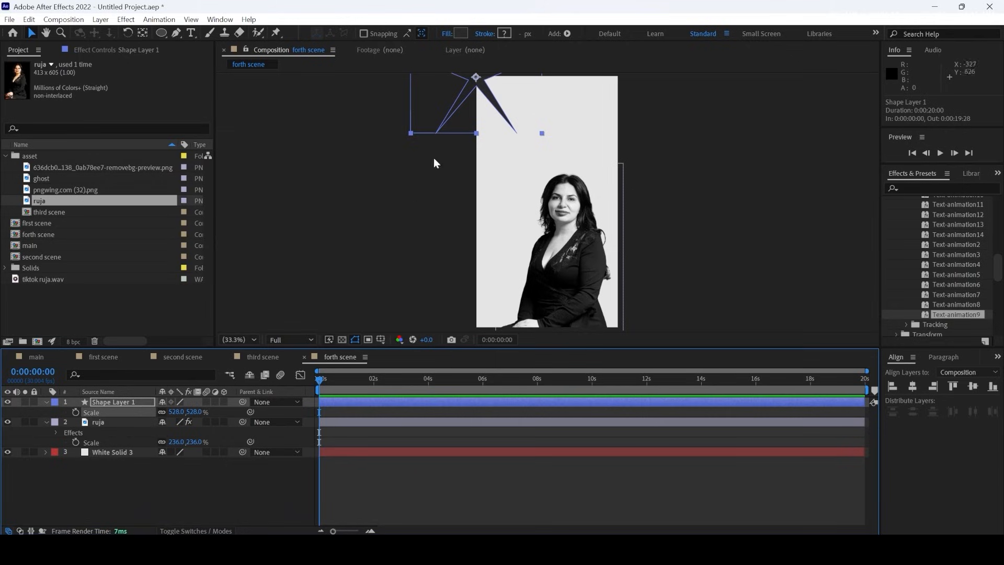
{"action": "left_click_drag", "start_coordinate": [482, 88], "coordinate": [484, 92]}
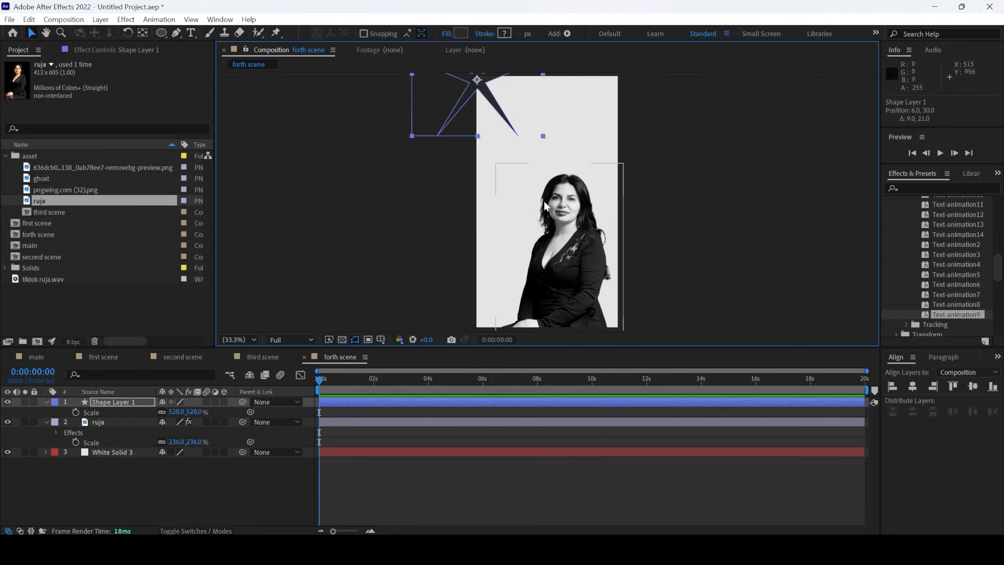
Keyframe the star's rotation from 0 at the start to 3 full turns at 0:00:15:04 and preview the spin
{"action": "left_click", "coordinate": [122, 403]}
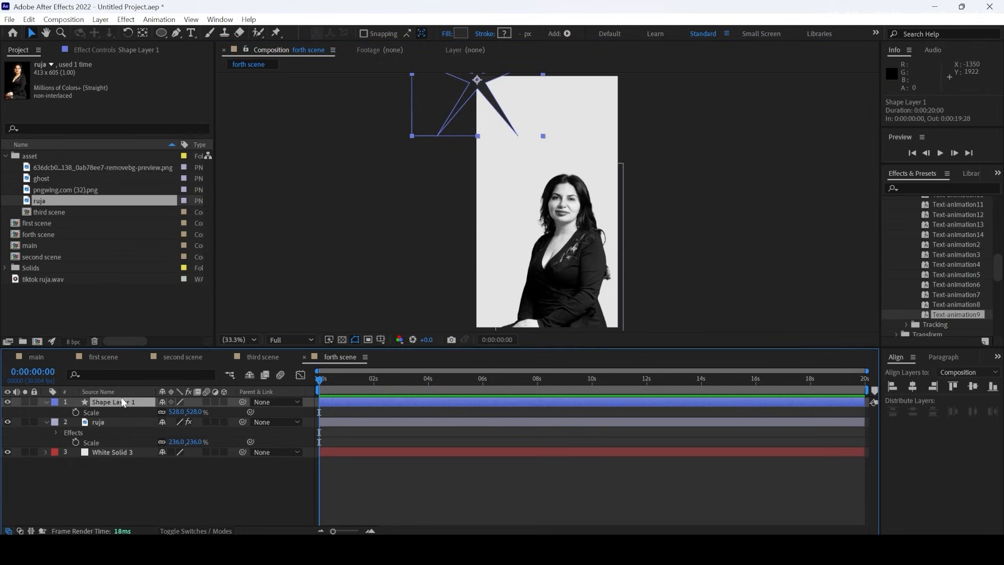
{"action": "left_click", "coordinate": [144, 33]}
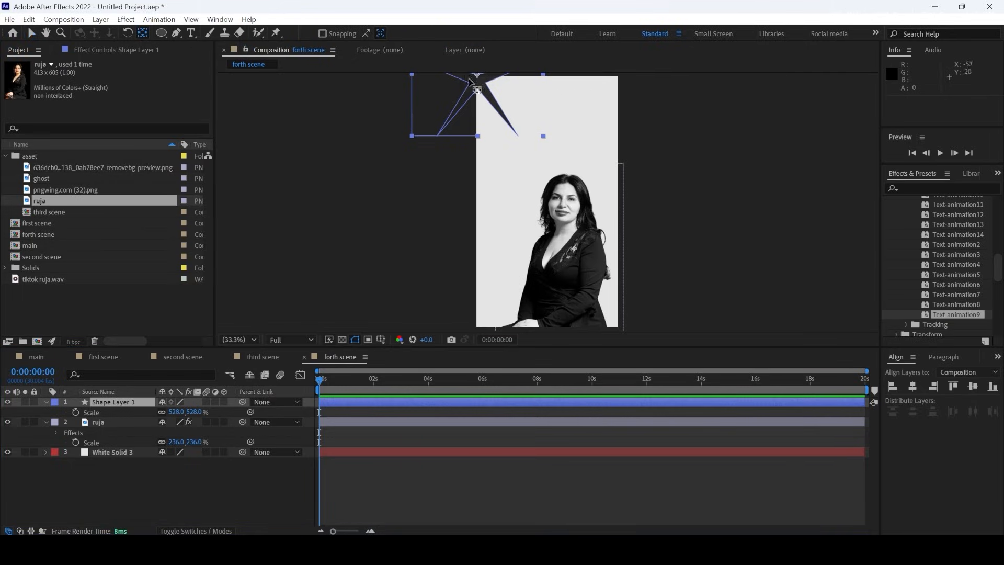
{"action": "left_click", "coordinate": [122, 401]}
{"action": "key", "text": "r"}
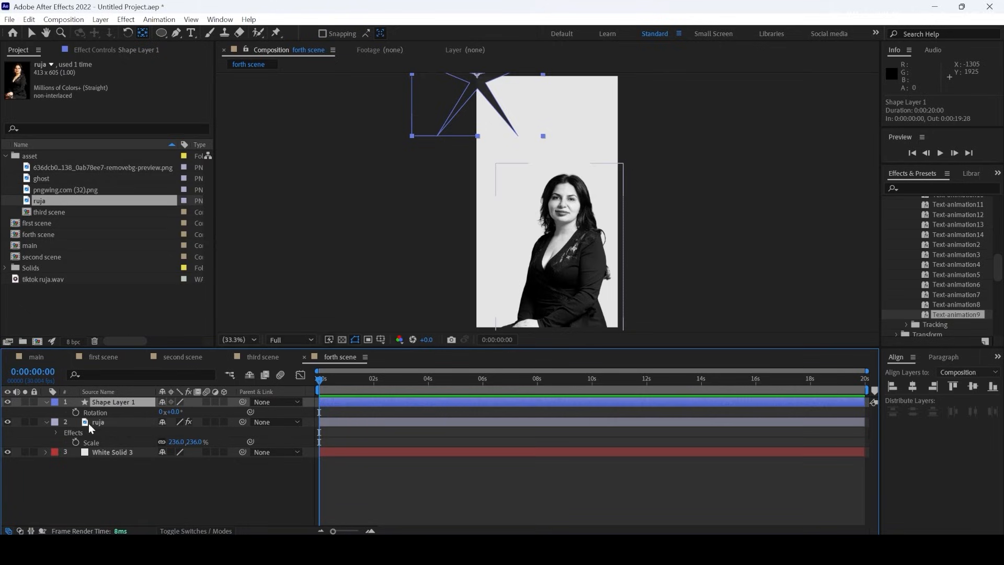
{"action": "left_click", "coordinate": [76, 412]}
{"action": "left_click_drag", "start_coordinate": [320, 380], "coordinate": [733, 389]}
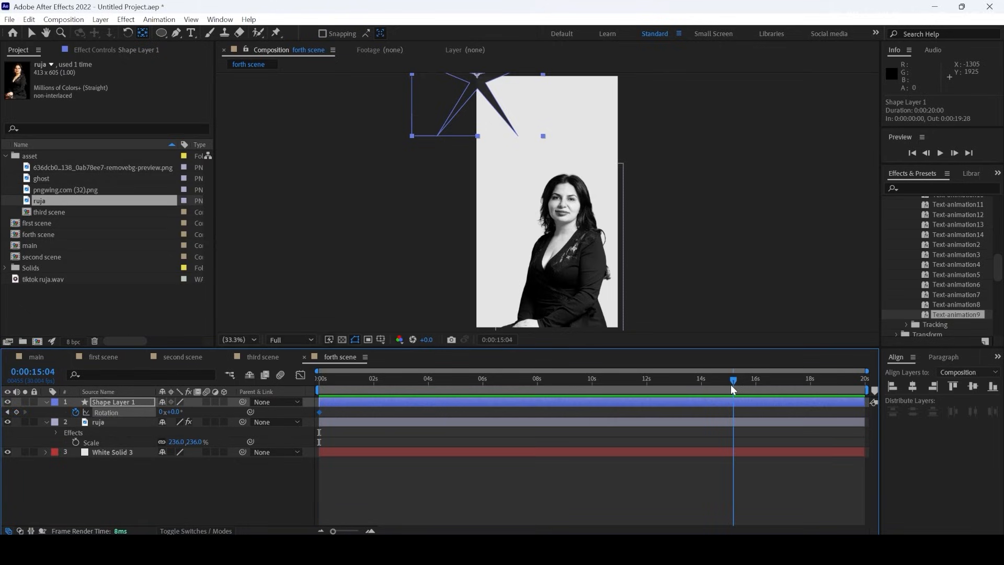
{"action": "left_click", "coordinate": [162, 412]}
{"action": "type", "text": "4"}
{"action": "left_click", "coordinate": [363, 410]}
{"action": "key", "text": "Home"}
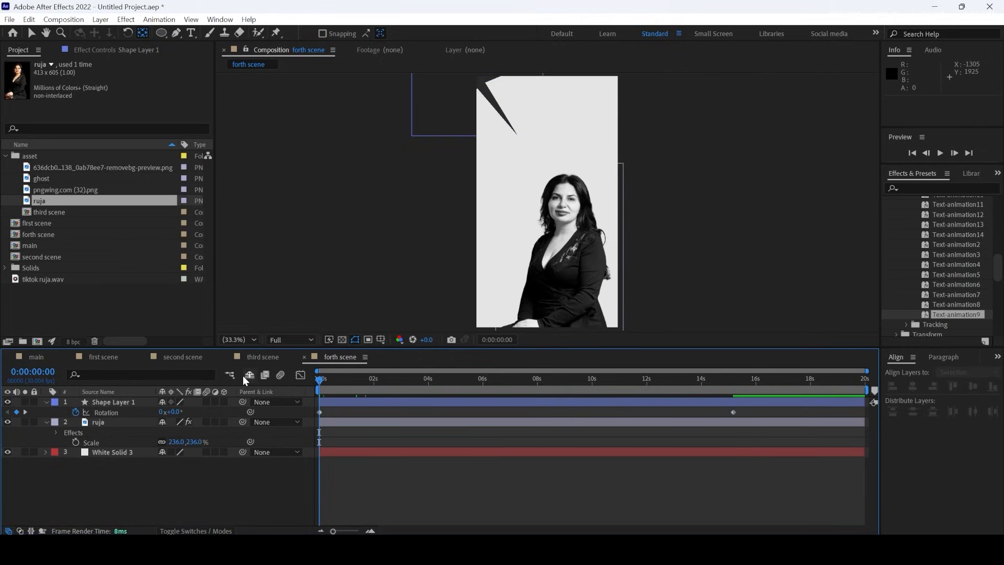
{"action": "key", "text": "space"}
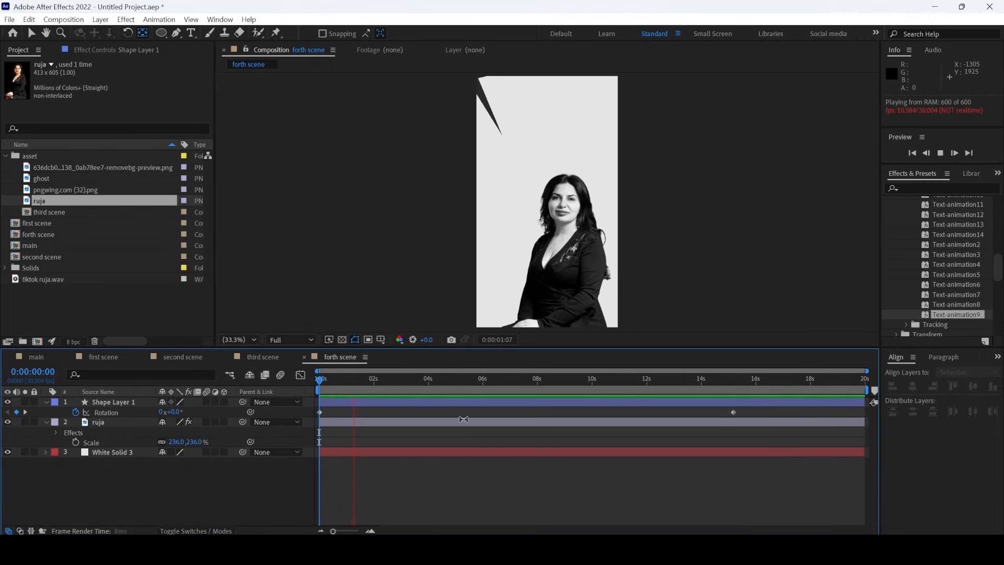
Set the star's rotation keyframe at 0:00:15:04 to 6 full turns and preview the faster spin
{"action": "left_click", "coordinate": [707, 380]}
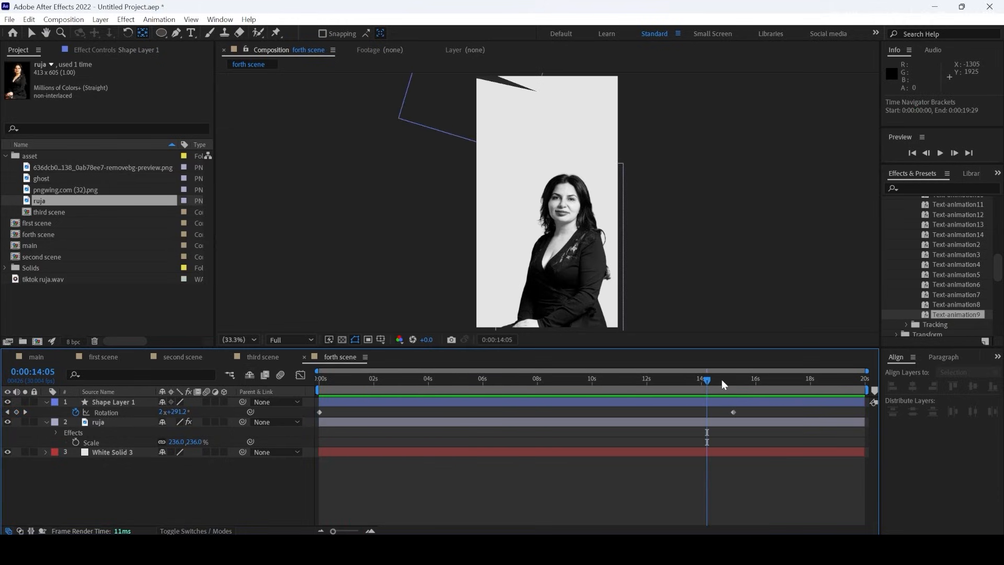
{"action": "left_click_drag", "start_coordinate": [707, 381], "coordinate": [734, 392]}
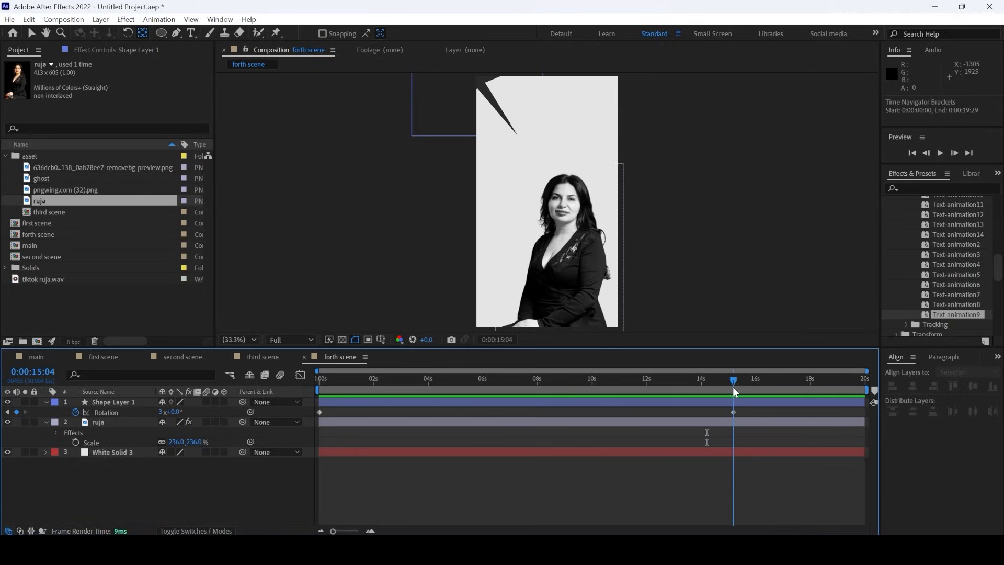
{"action": "left_click", "coordinate": [163, 411]}
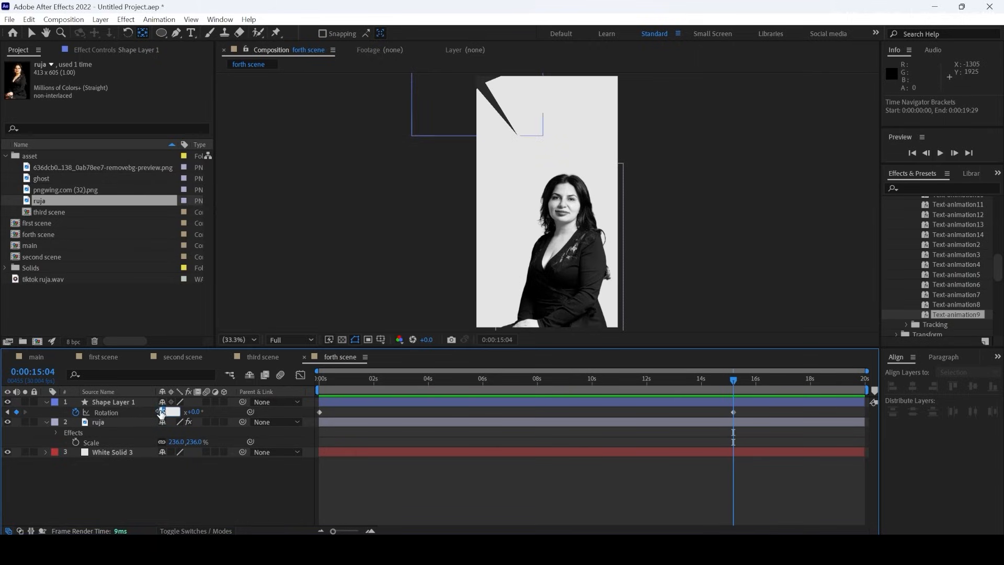
{"action": "type", "text": "6"}
{"action": "left_click", "coordinate": [175, 500]}
{"action": "left_click_drag", "start_coordinate": [357, 383], "coordinate": [254, 382]}
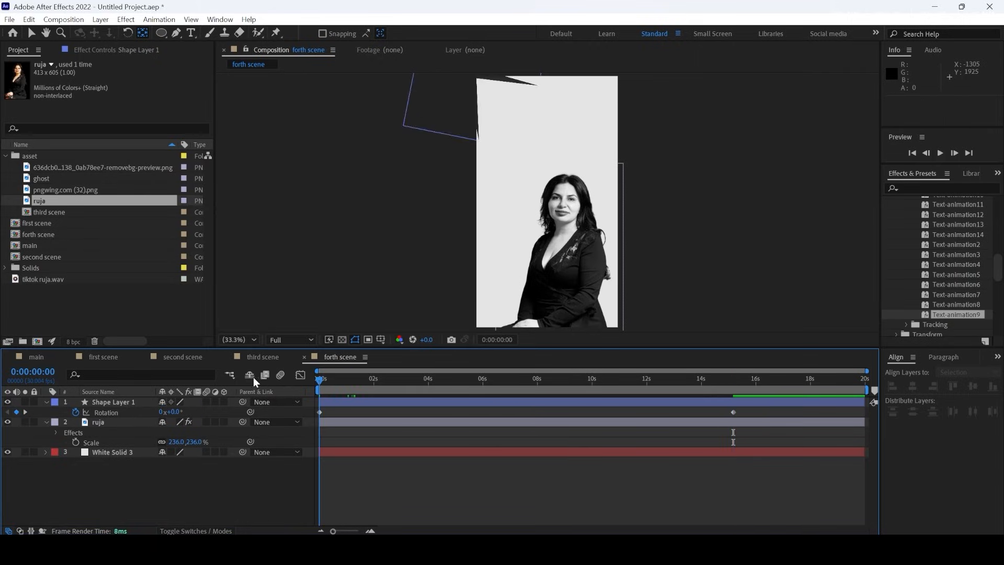
{"action": "key", "text": "space"}
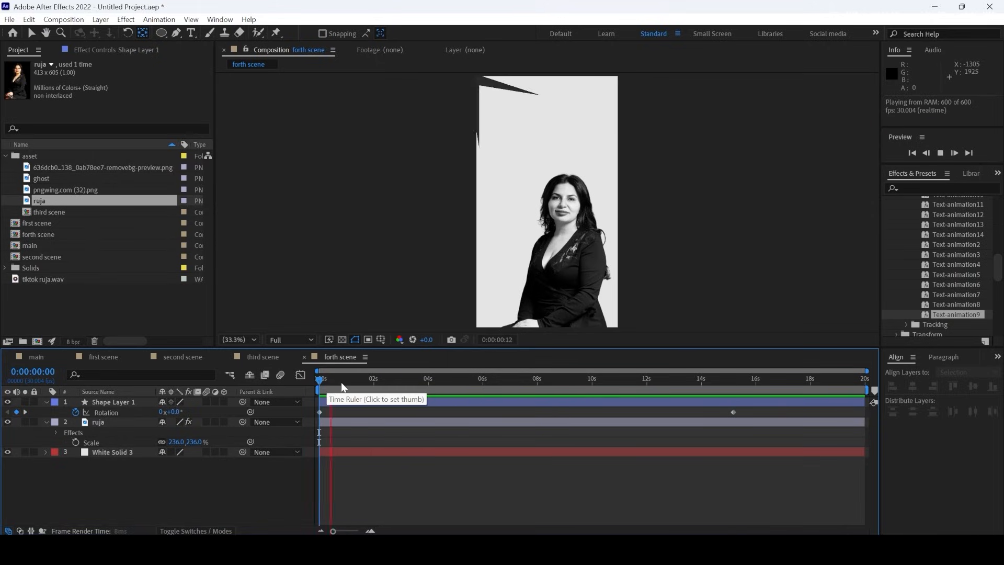
{"action": "key", "text": "space"}
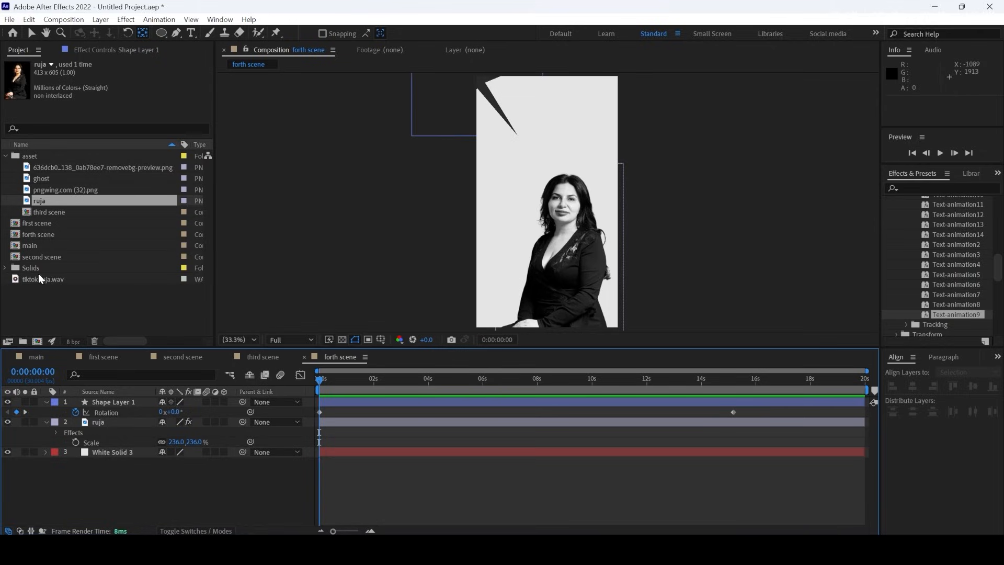
Add the barcode image pngwing.com (32).png as the top layer, scaled to 42% and placed above the portrait's head
{"action": "left_click", "coordinate": [51, 170]}
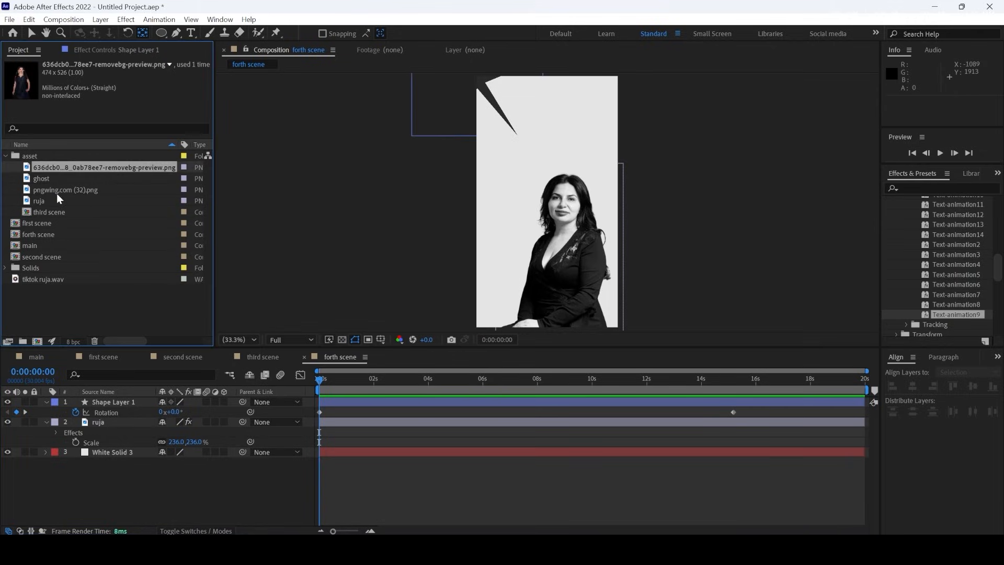
{"action": "left_click", "coordinate": [62, 191]}
{"action": "left_click_drag", "start_coordinate": [65, 190], "coordinate": [110, 401]}
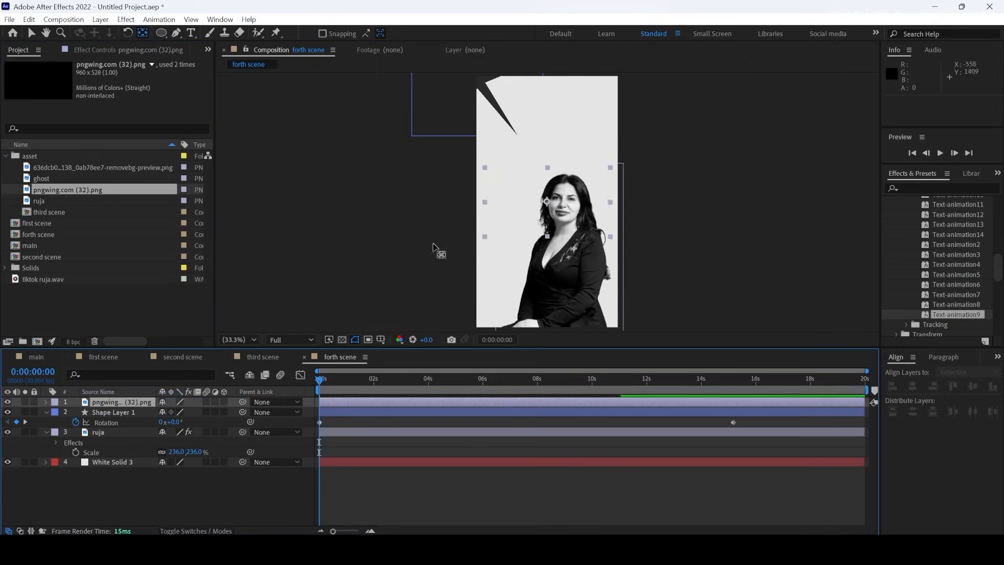
{"action": "key", "text": "s"}
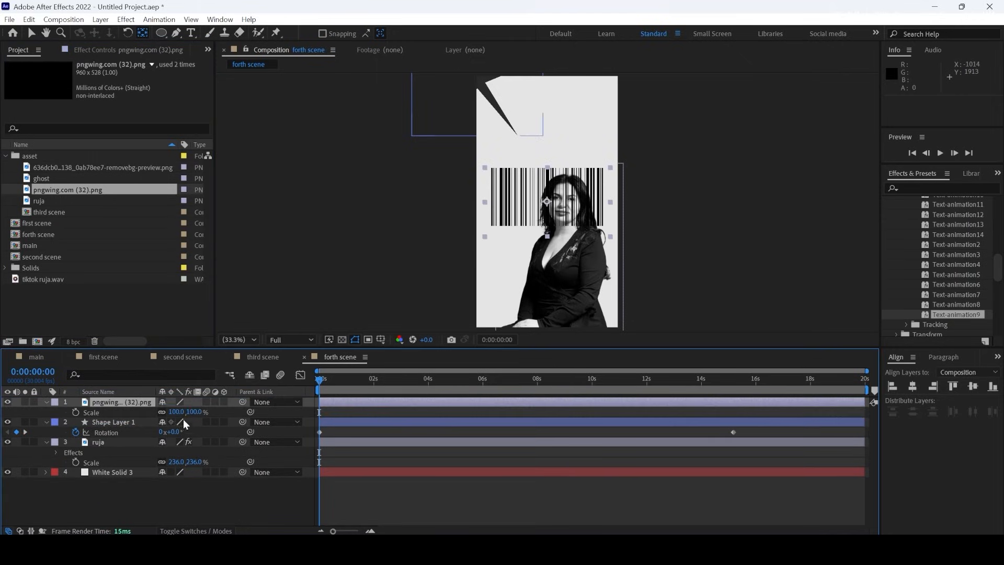
{"action": "left_click_drag", "start_coordinate": [177, 411], "coordinate": [147, 411]}
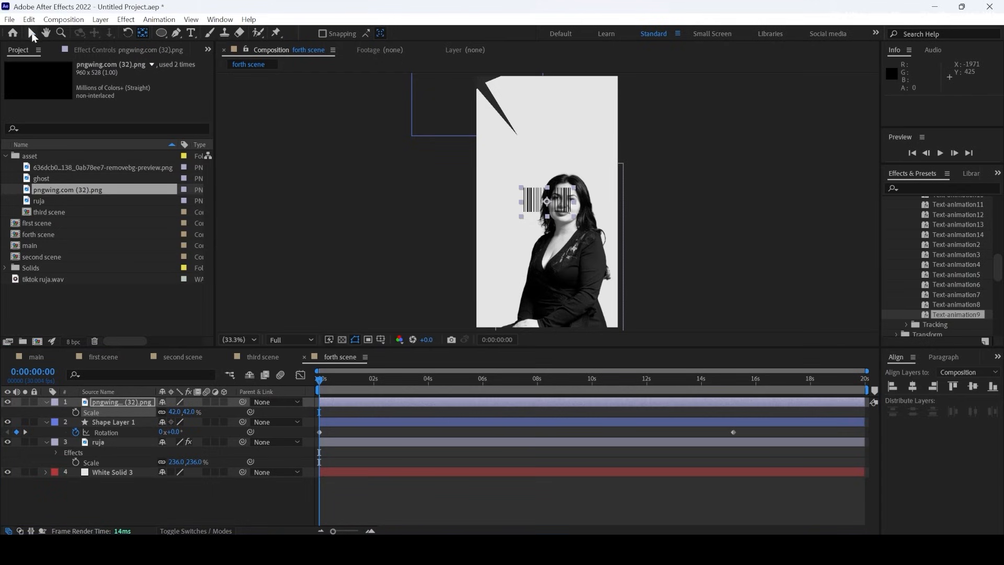
{"action": "key", "text": "v"}
{"action": "left_click_drag", "start_coordinate": [563, 207], "coordinate": [570, 122]}
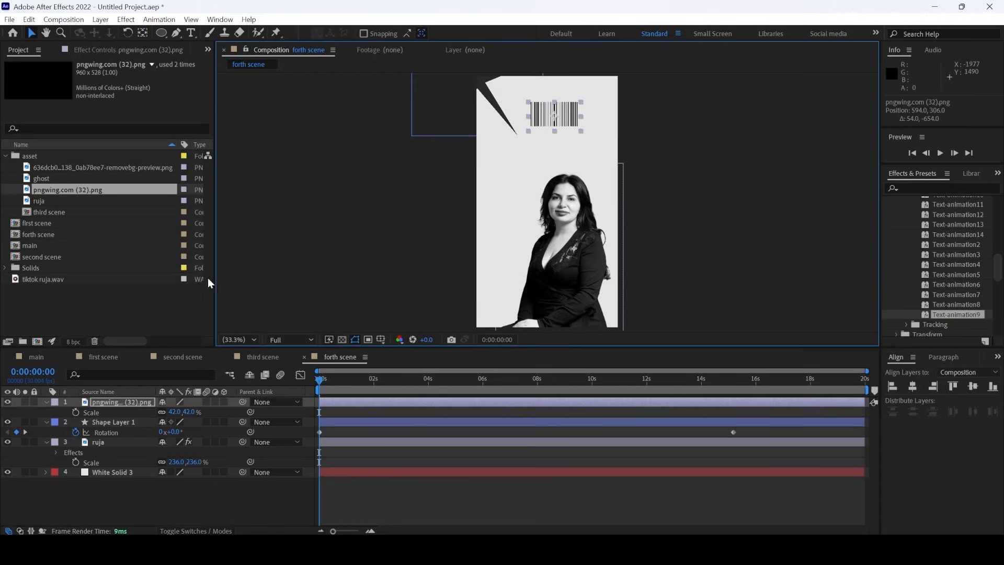
Scale the barcode to 40% and center it horizontally near the upper edge of the frame, at about Y 270
{"action": "left_click_drag", "start_coordinate": [173, 412], "coordinate": [171, 412]}
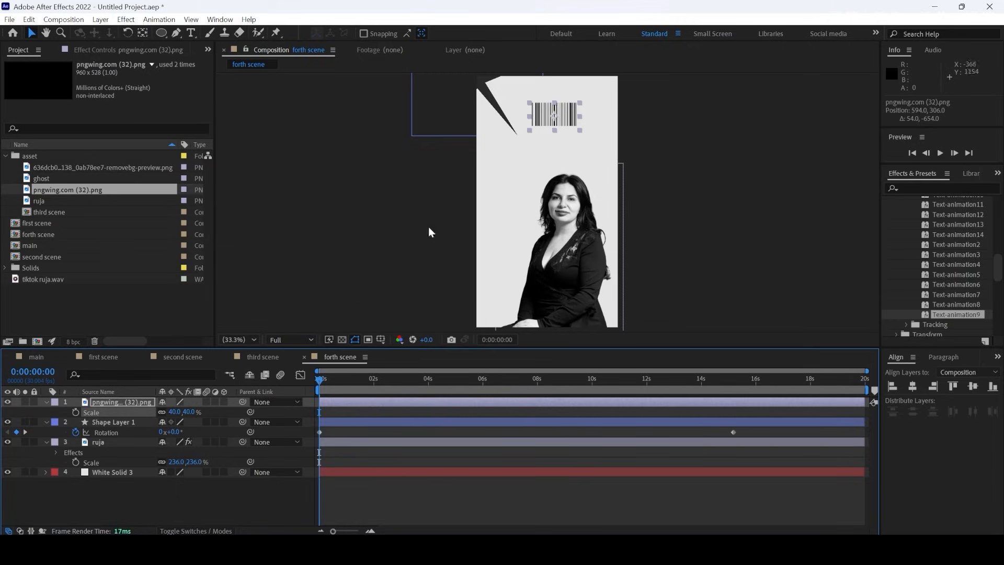
{"action": "left_click", "coordinate": [567, 119]}
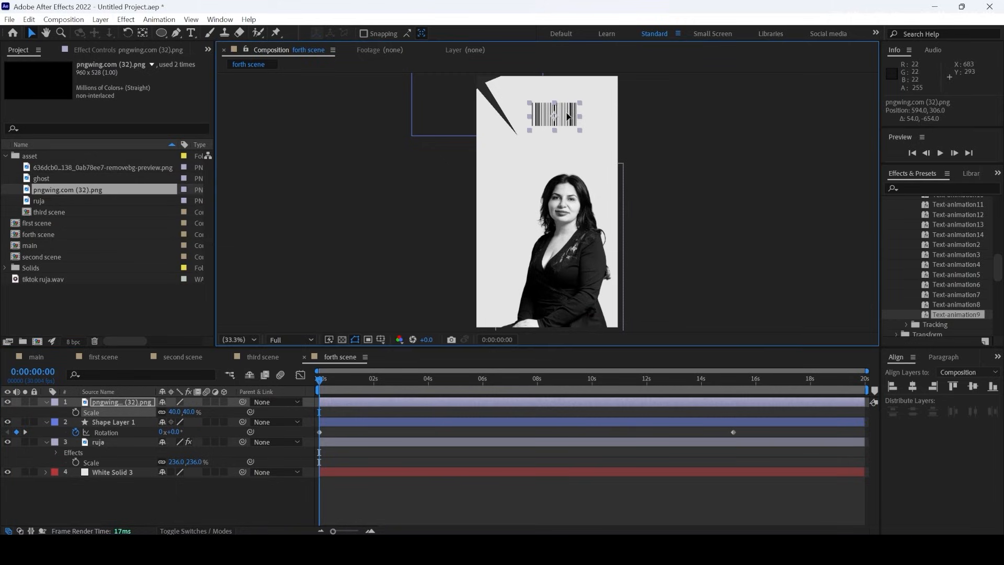
{"action": "left_click_drag", "start_coordinate": [568, 116], "coordinate": [569, 110]}
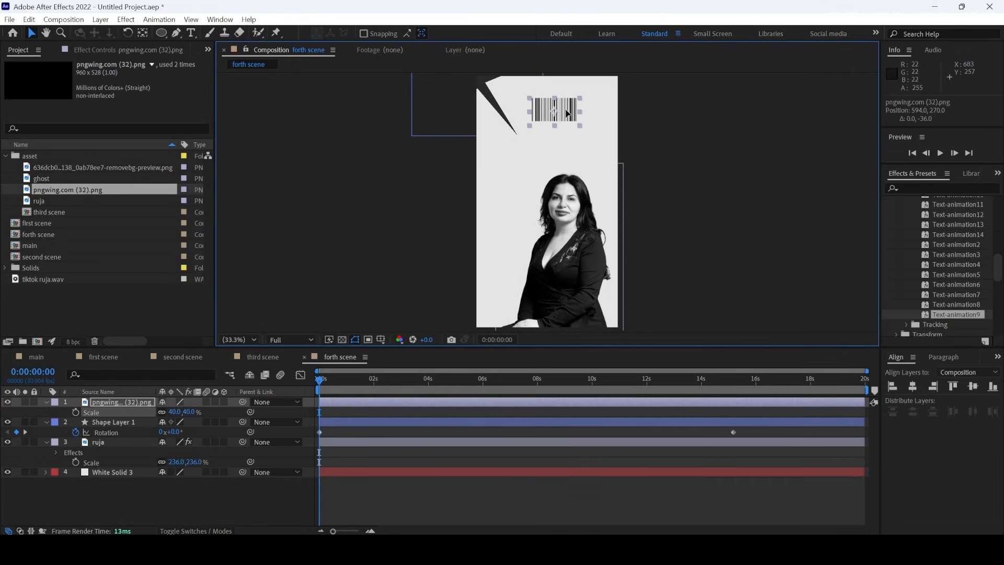
{"action": "left_click", "coordinate": [914, 385]}
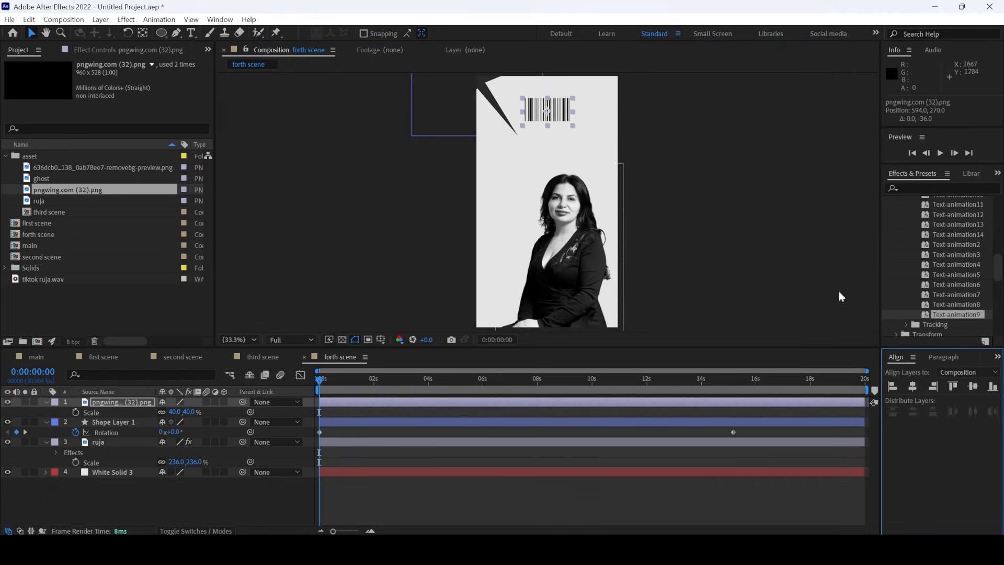
{"action": "left_click", "coordinate": [754, 177]}
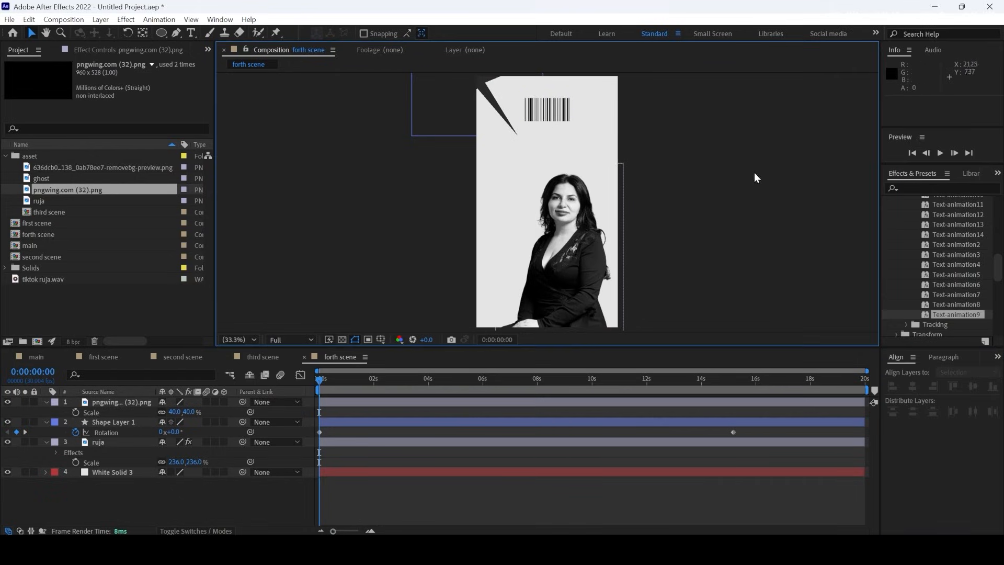
Add the text "She Created" and place it between the barcode and the portrait's head, at about position 555, 570
{"action": "left_click", "coordinate": [559, 159]}
{"action": "left_click", "coordinate": [192, 32]}
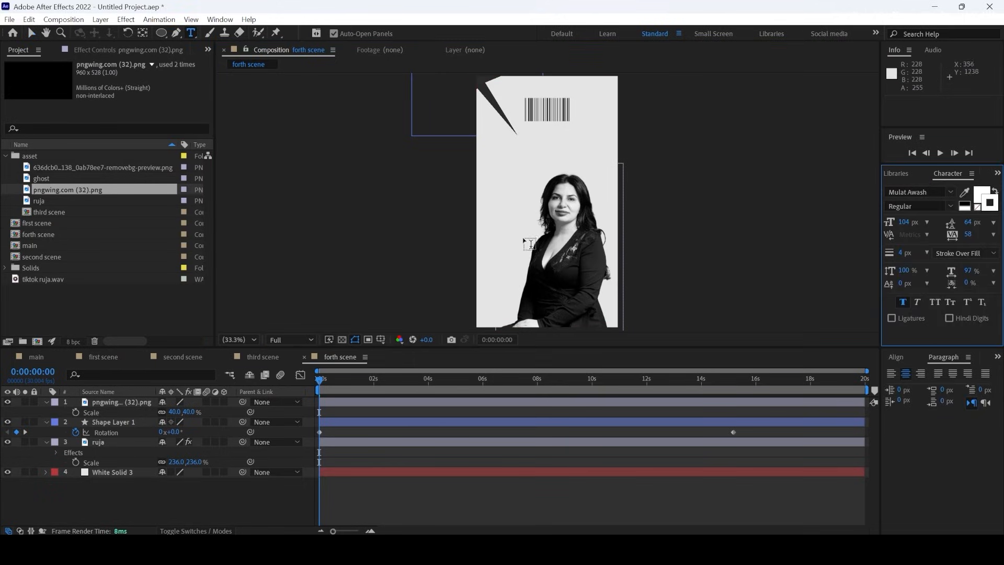
{"action": "left_click", "coordinate": [513, 217]}
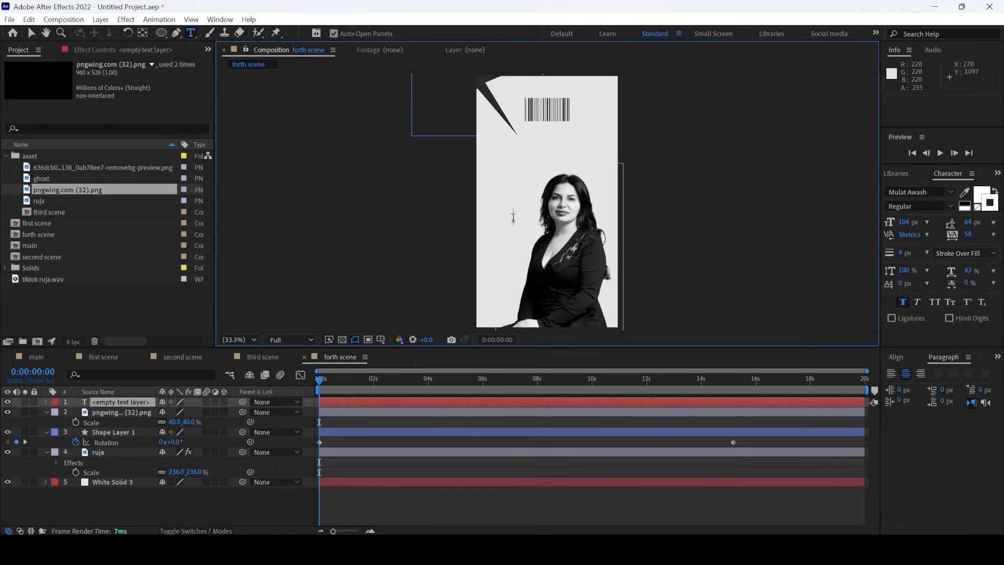
{"action": "type", "text": "She"}
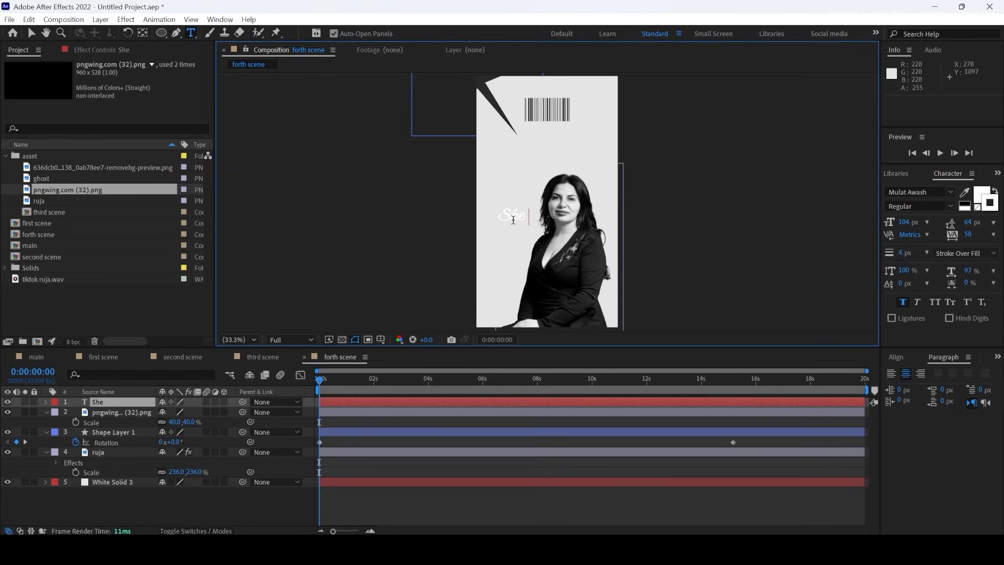
{"action": "type", "text": " Created"}
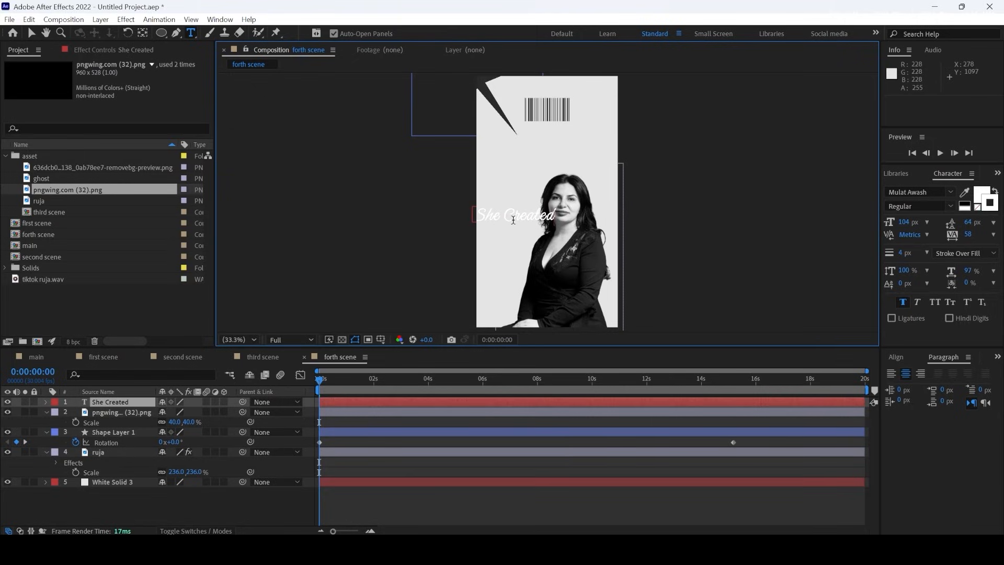
{"action": "left_click", "coordinate": [31, 33]}
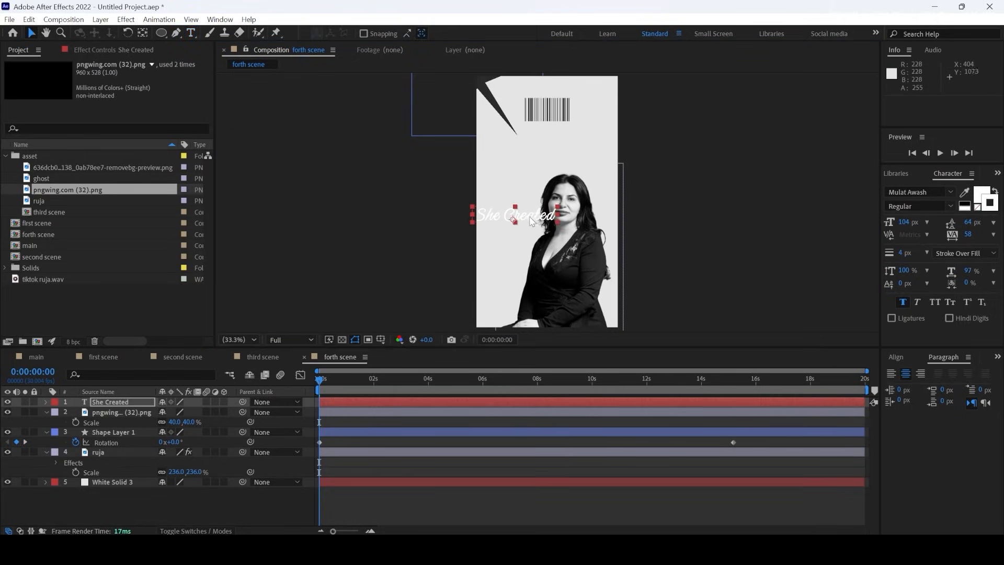
{"action": "left_click_drag", "start_coordinate": [531, 221], "coordinate": [567, 152]}
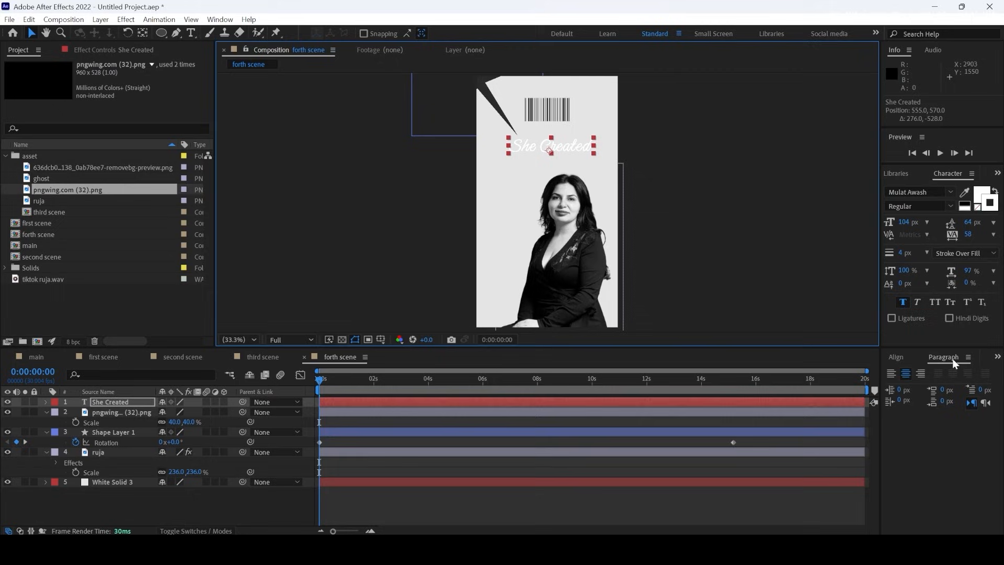
Reduce the "She Created" text to 83 px, move it up to about Y 525, and center it horizontally in the composition
{"action": "left_click", "coordinate": [898, 357]}
{"action": "left_click", "coordinate": [912, 386]}
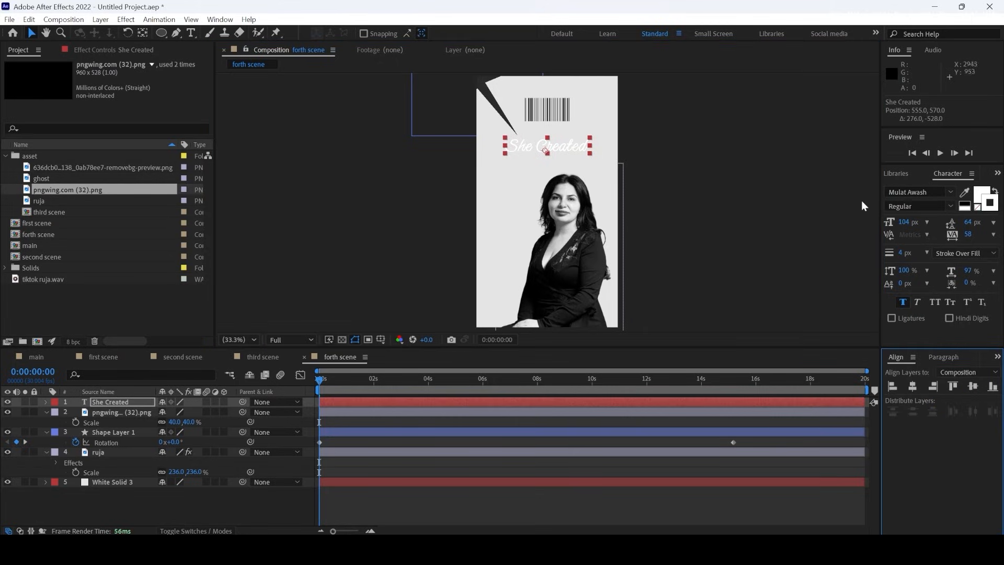
{"action": "left_click_drag", "start_coordinate": [905, 223], "coordinate": [791, 203]}
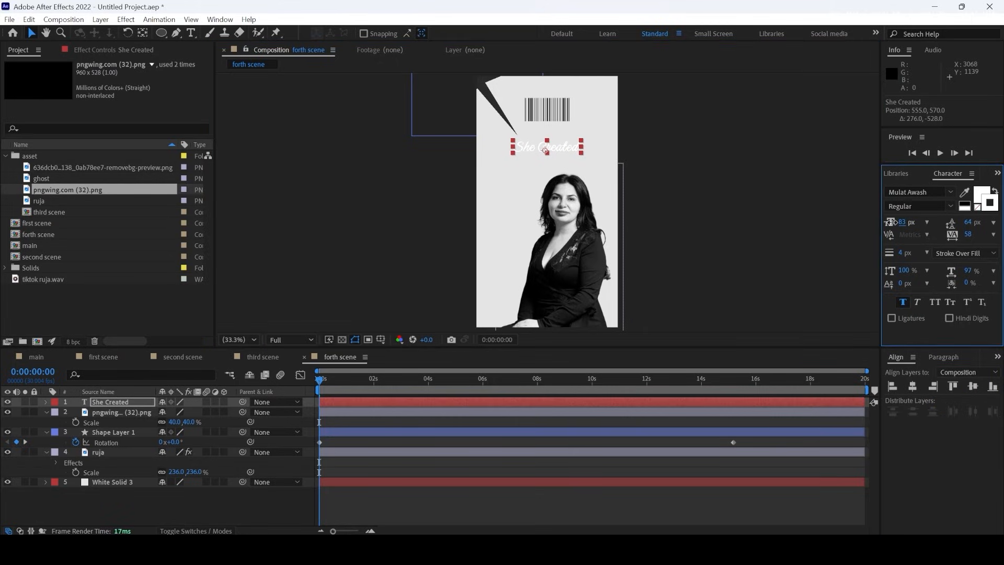
{"action": "left_click_drag", "start_coordinate": [554, 151], "coordinate": [555, 142]}
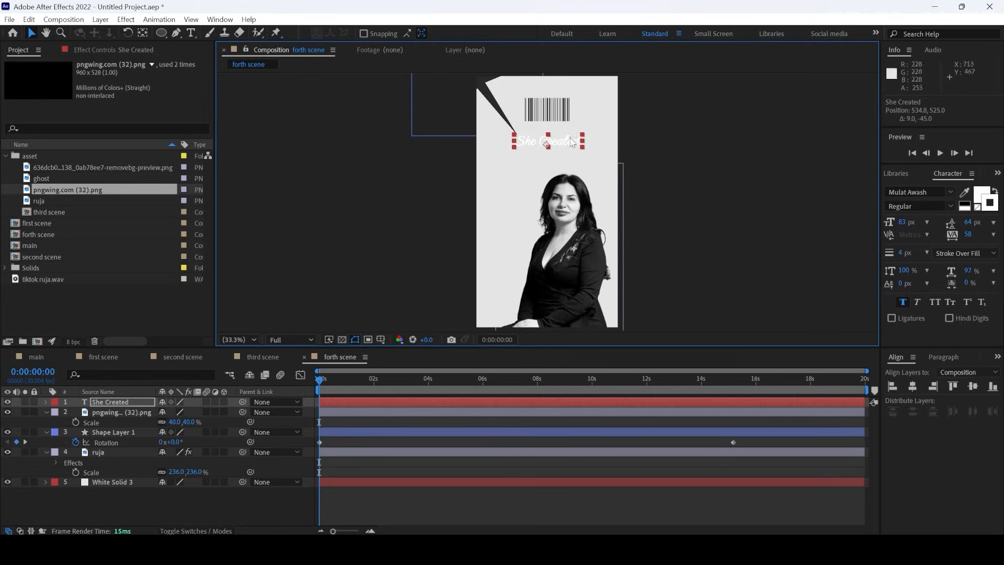
{"action": "left_click", "coordinate": [914, 387]}
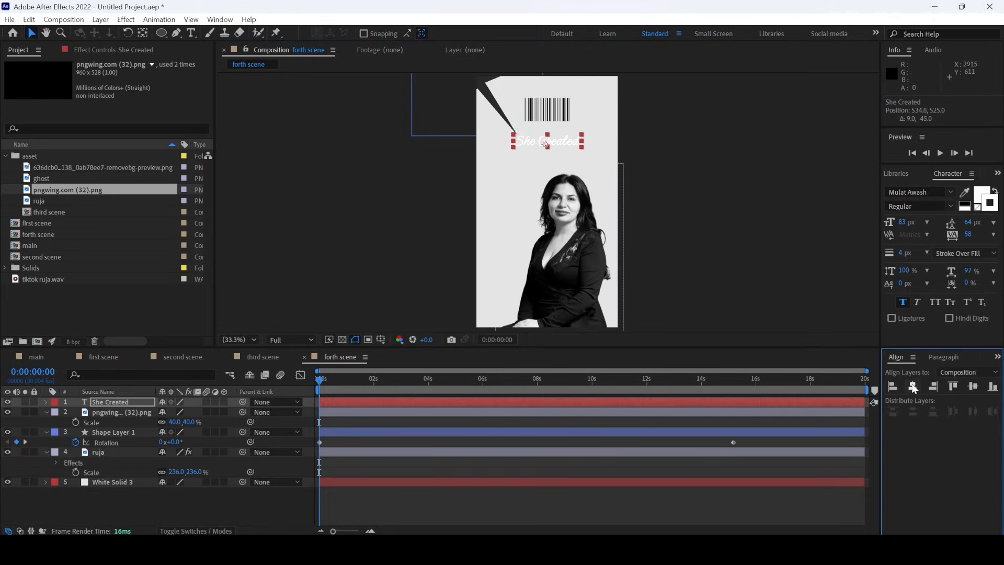
Set both the fill and stroke colors of the "She Created" text to dark gray 404040
{"action": "left_click", "coordinate": [985, 194]}
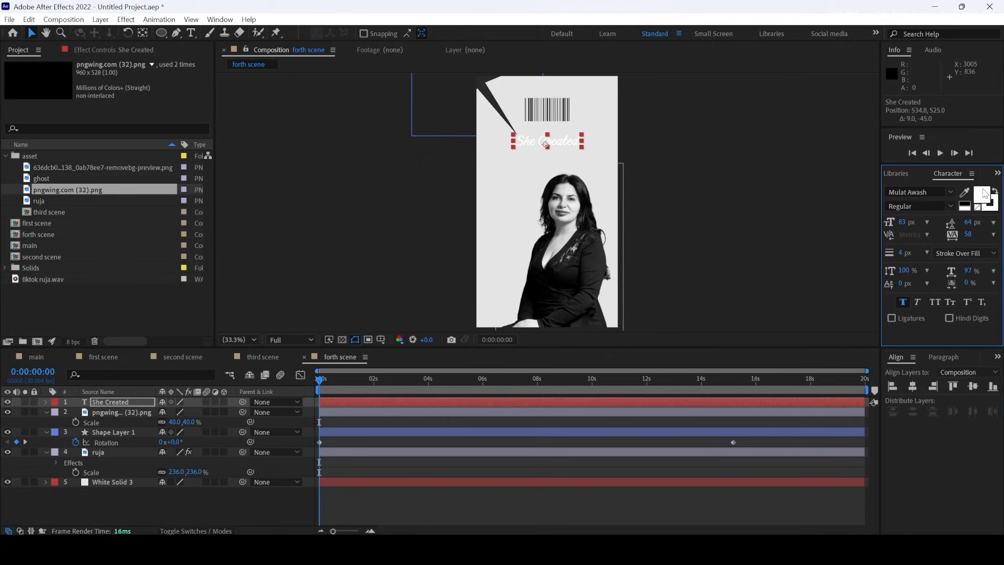
{"action": "left_click", "coordinate": [976, 193]}
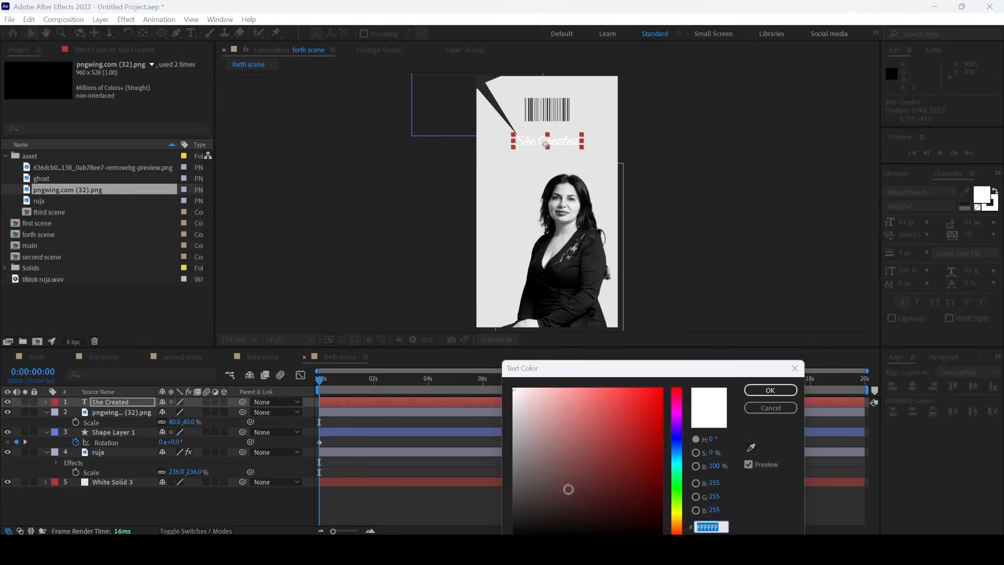
{"action": "type", "text": "40"}
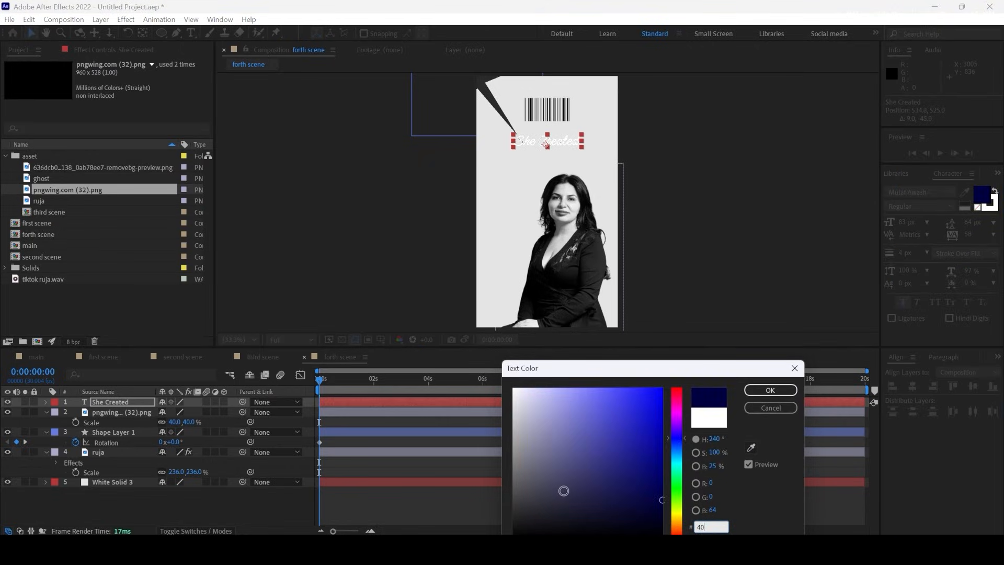
{"action": "type", "text": "4040"}
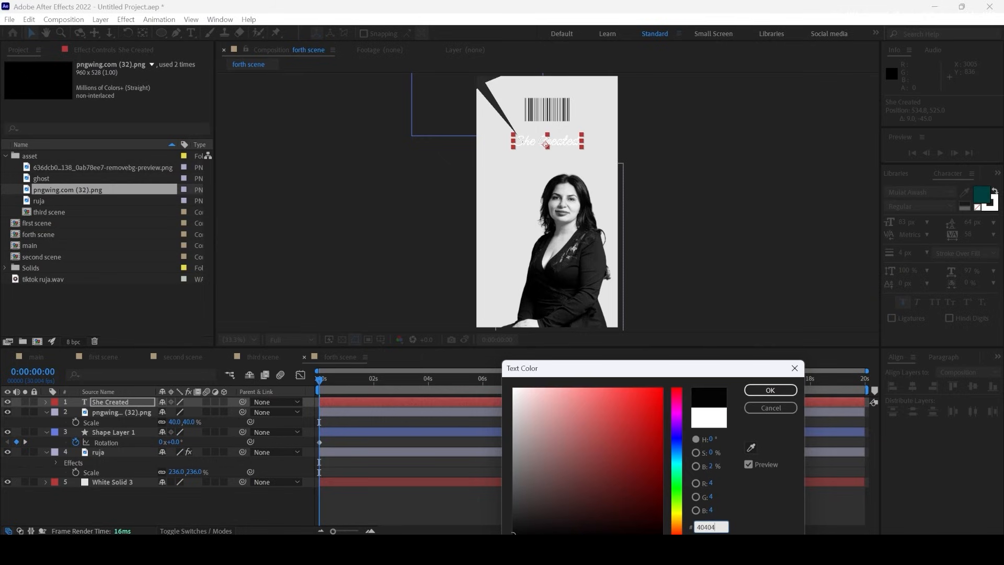
{"action": "left_click", "coordinate": [772, 391]}
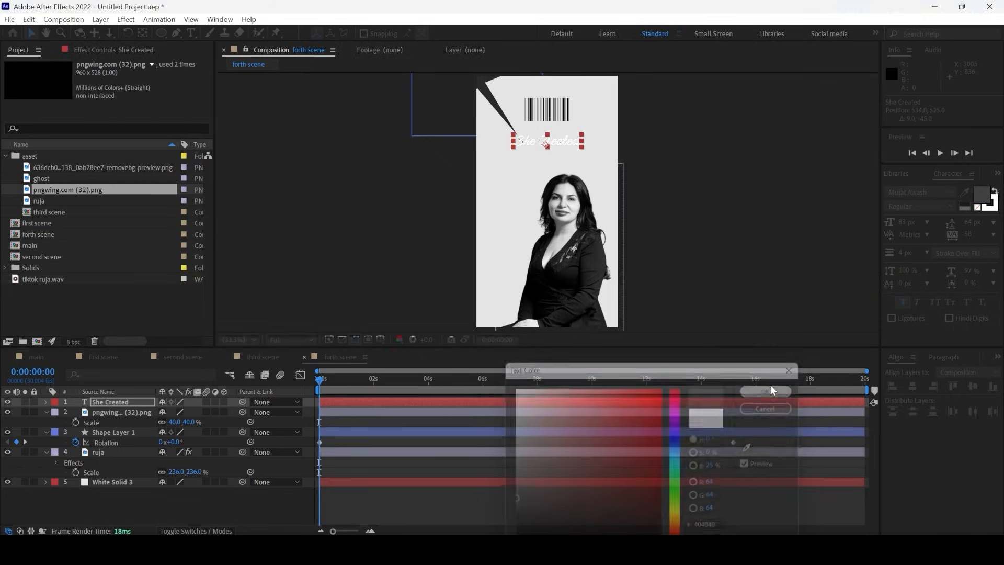
{"action": "left_click", "coordinate": [996, 203]}
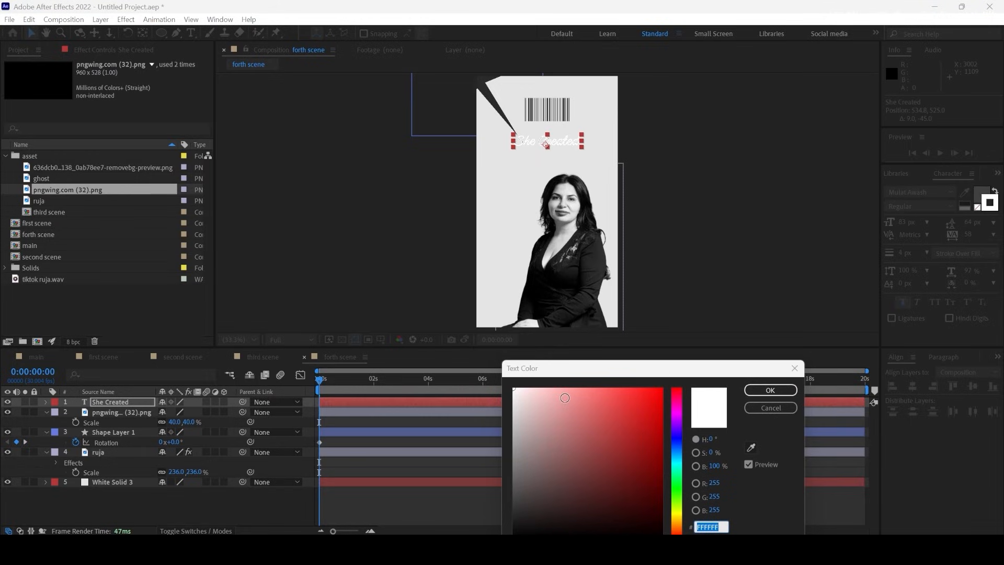
{"action": "type", "text": "404040"}
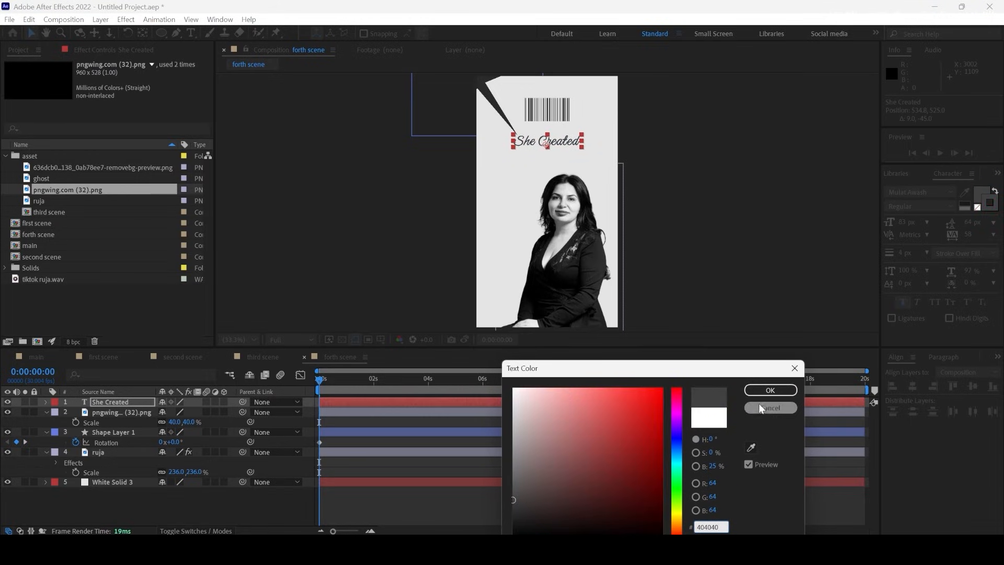
{"action": "left_click", "coordinate": [765, 389]}
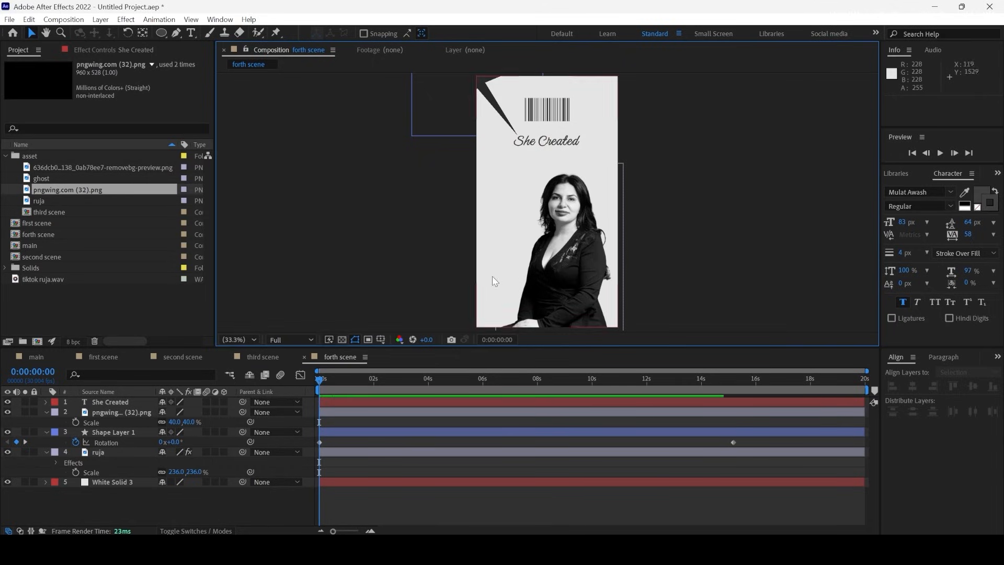
Add a new text layer reading "fack" beside the portrait's head, below the "She Created" title
{"action": "left_click", "coordinate": [190, 32]}
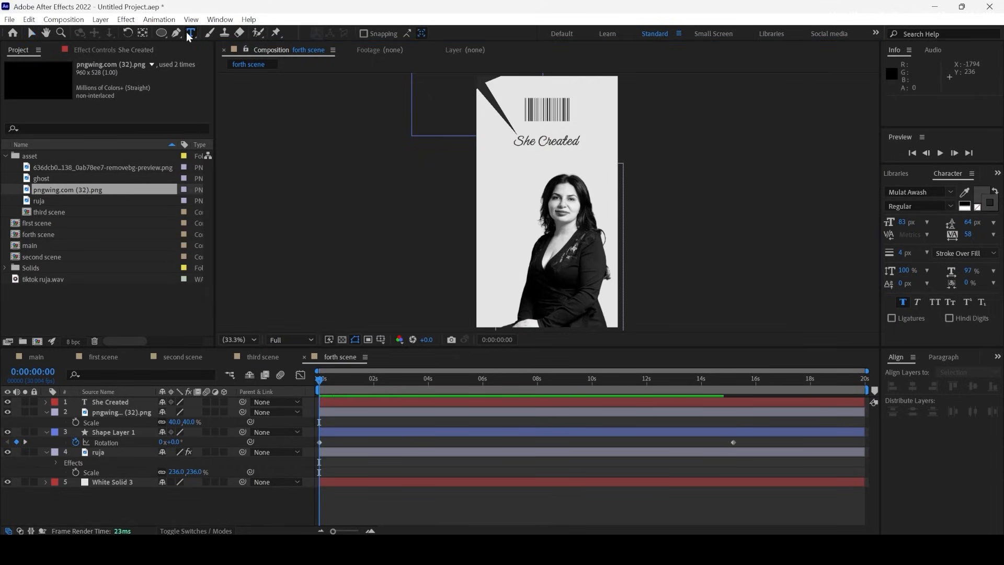
{"action": "left_click", "coordinate": [511, 188]}
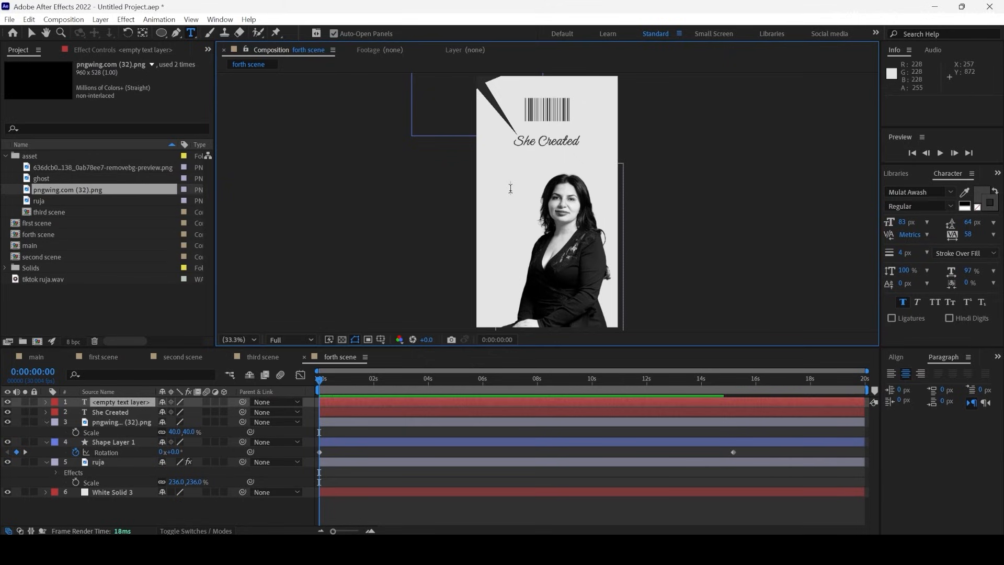
{"action": "type", "text": "fack"}
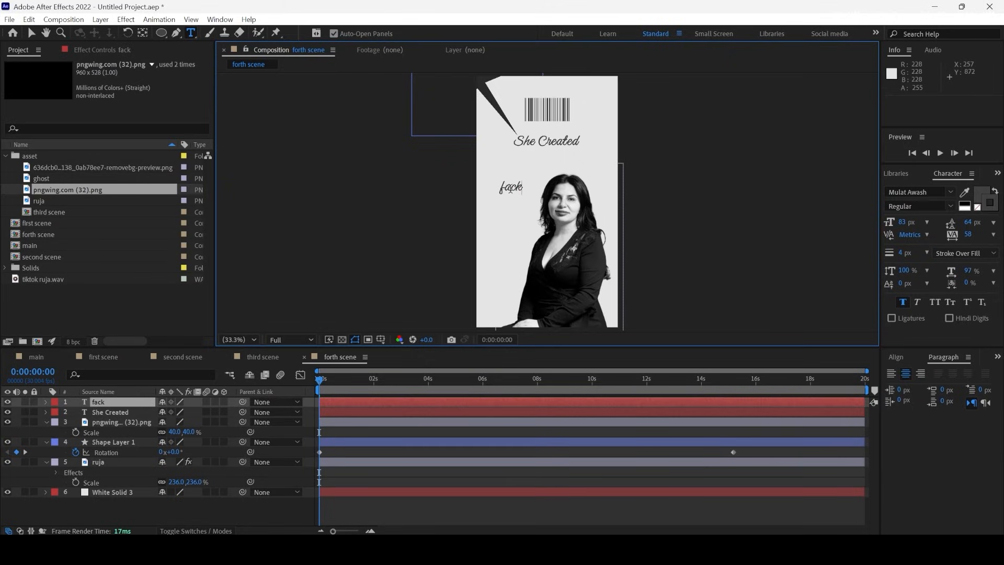
Complete the new text layer's wording as "fake cryptocurrency", correcting the misspellings
{"action": "key", "text": "BackSpace"}
{"action": "key", "text": "BackSpace"}
{"action": "type", "text": "ke cryptocu"}
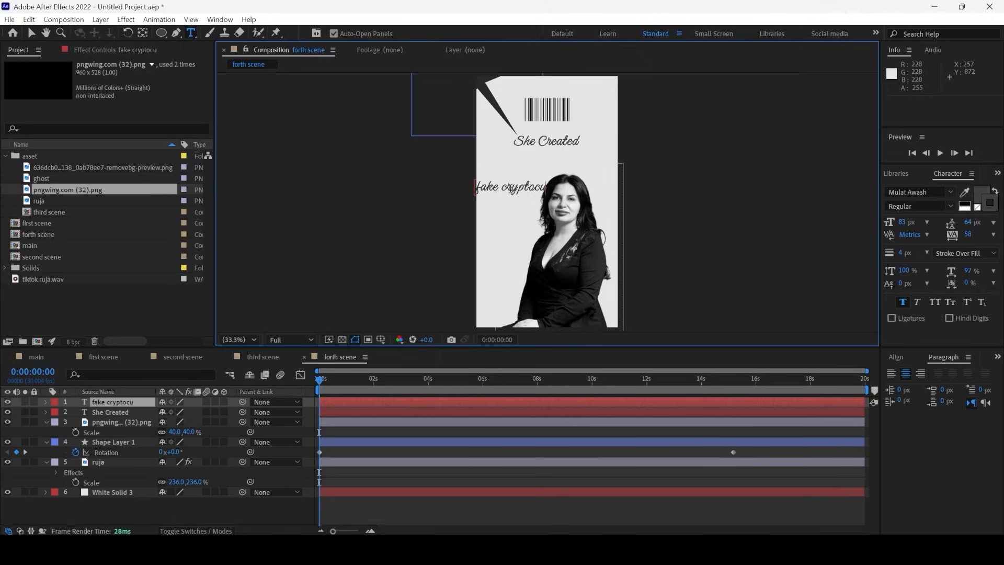
{"action": "type", "text": "rrncy"}
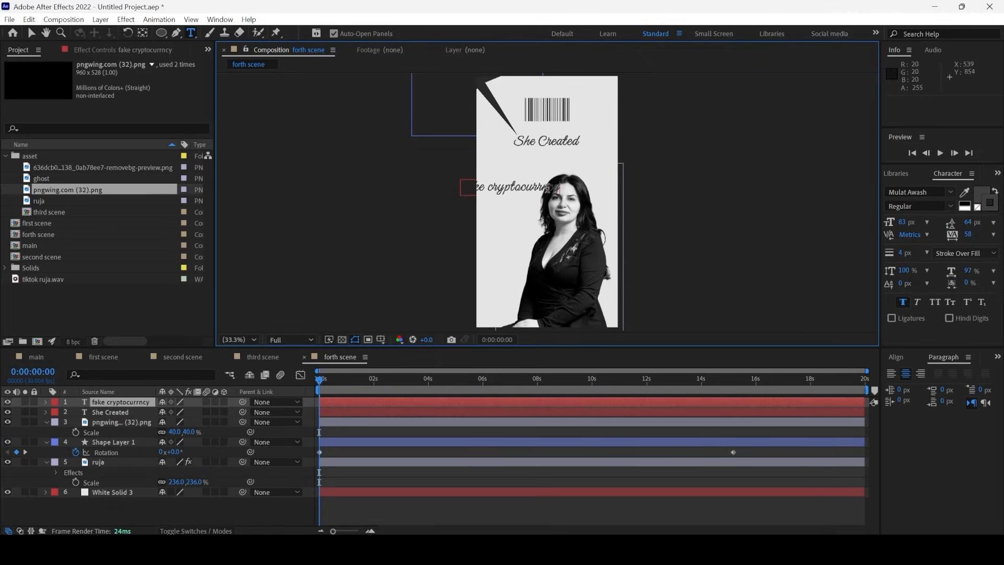
{"action": "key", "text": "BackSpace"}
{"action": "key", "text": "BackSpace"}
{"action": "key", "text": "BackSpace"}
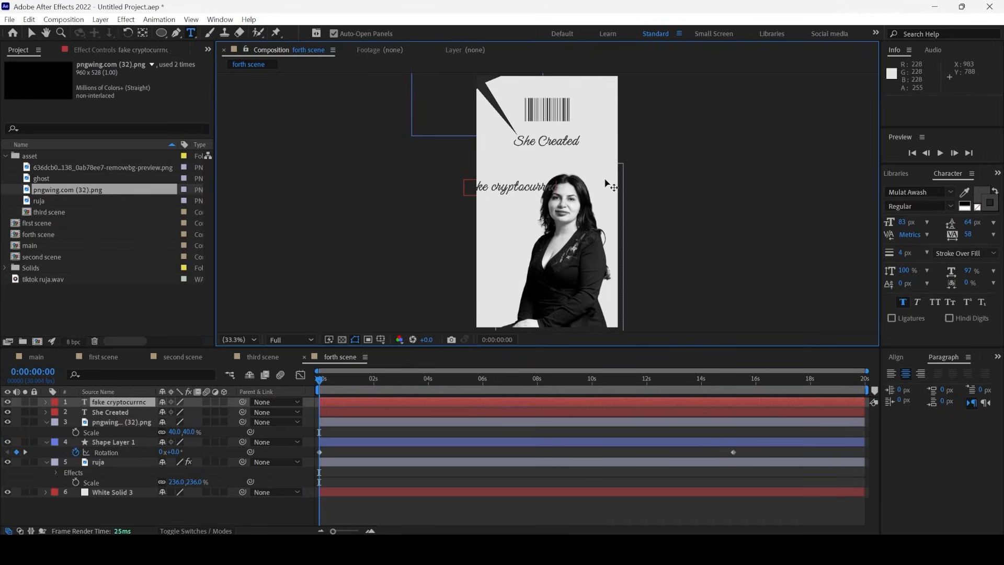
{"action": "type", "text": "ency"}
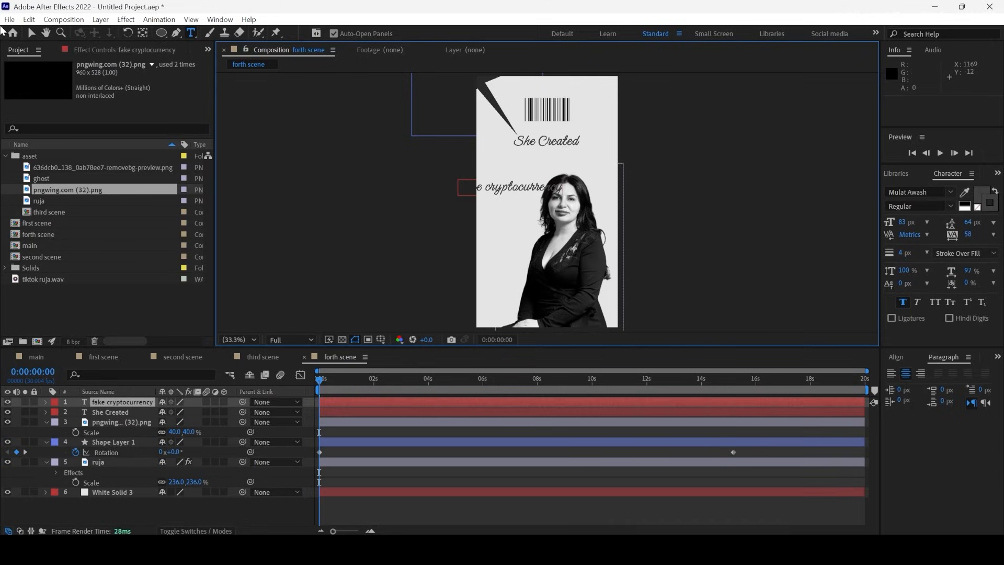
Center the fake cryptocurrency text layer horizontally in the composition
{"action": "left_click", "coordinate": [28, 31]}
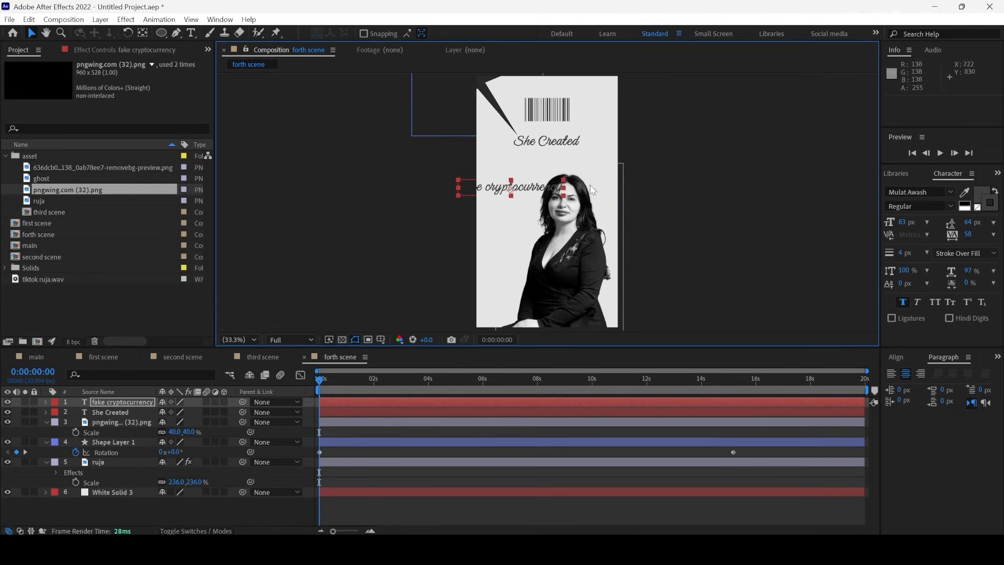
{"action": "left_click", "coordinate": [896, 357]}
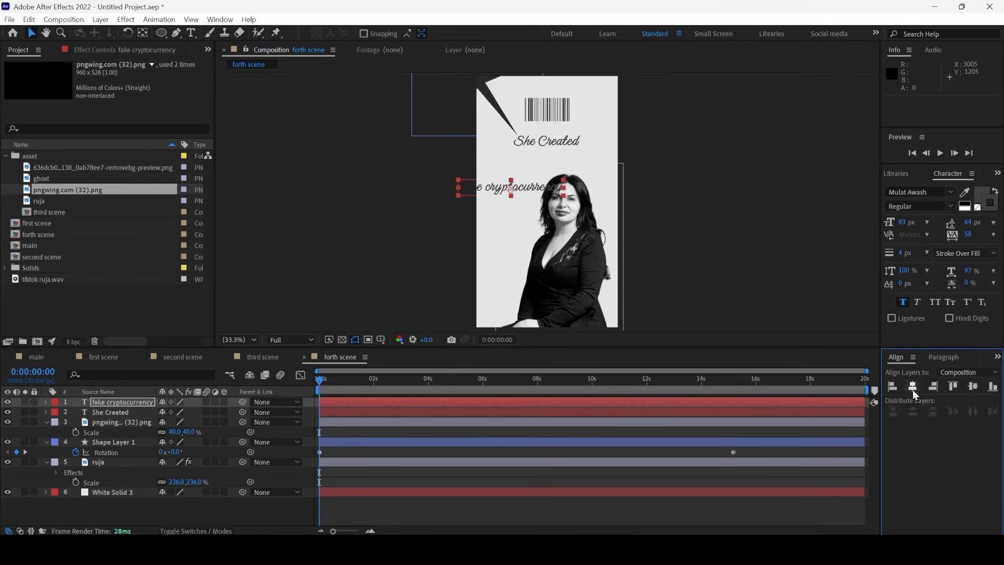
{"action": "left_click", "coordinate": [912, 386]}
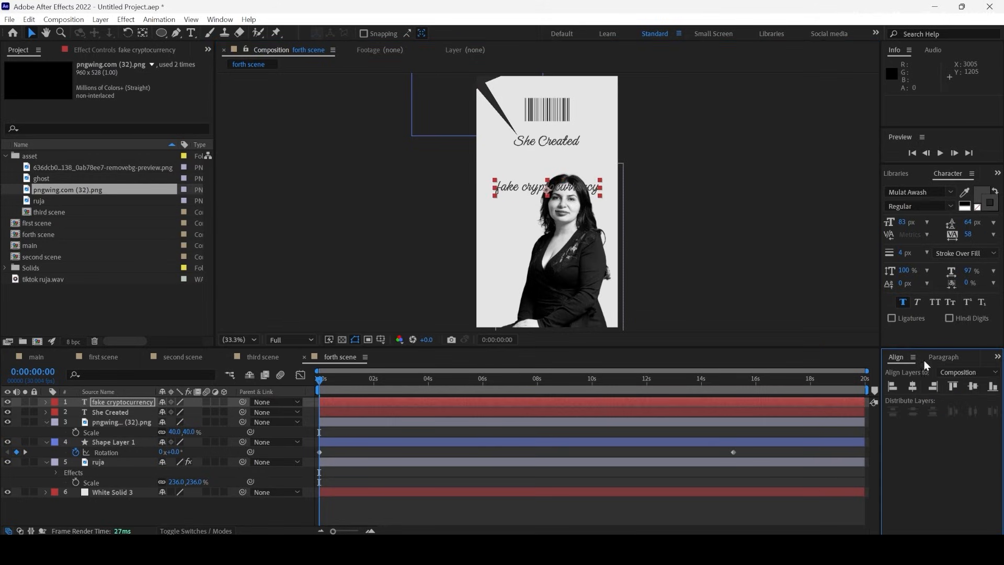
Change the font of the fake cryptocurrency text to Impact
{"action": "left_click", "coordinate": [950, 192]}
{"action": "scroll", "coordinate": [827, 266], "scroll_direction": "up", "scroll_amount": 20}
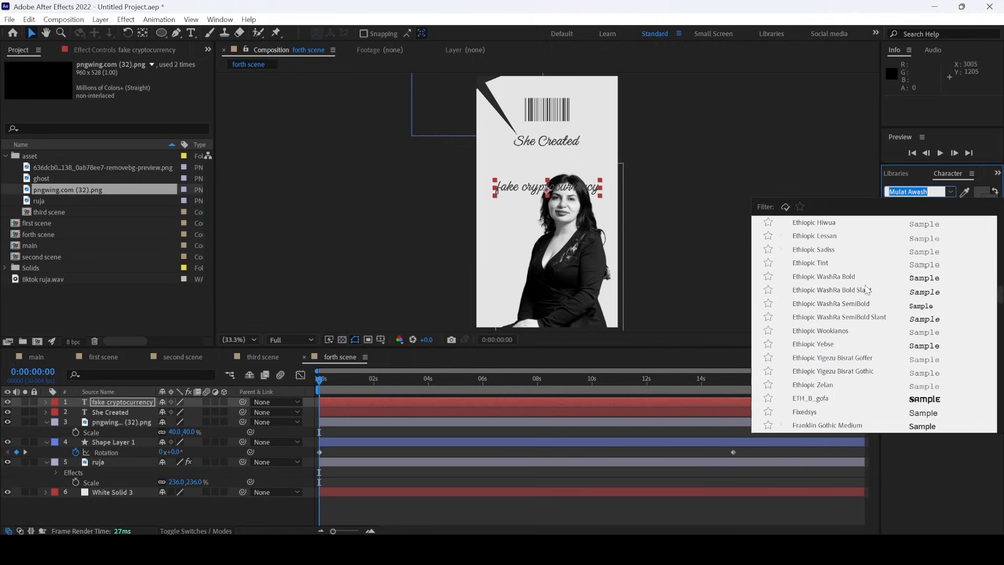
{"action": "scroll", "coordinate": [857, 272], "scroll_direction": "up", "scroll_amount": 2}
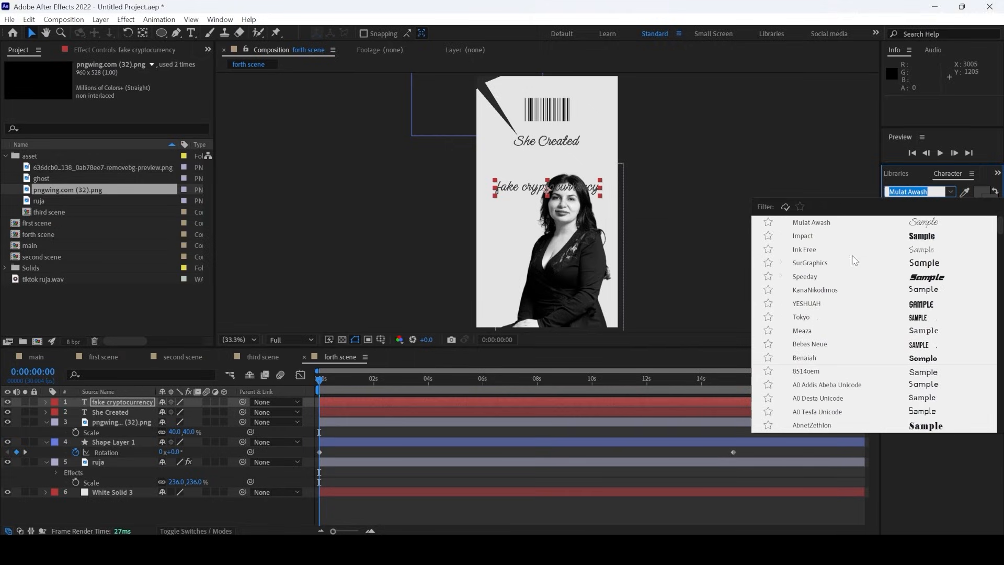
{"action": "left_click", "coordinate": [803, 236]}
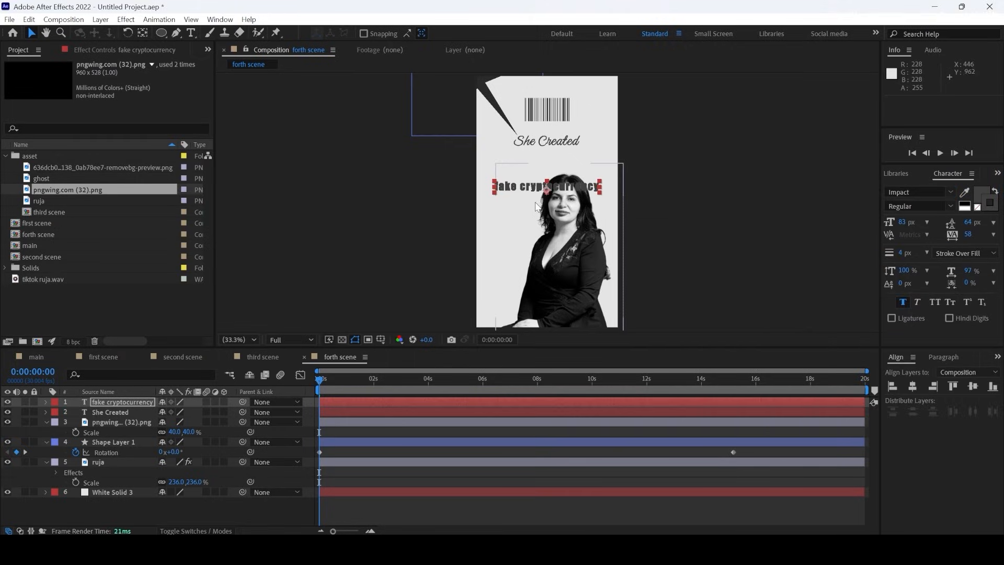
Move the fake cryptocurrency text up to just beneath the She Created line, at about position 559, 631
{"action": "scroll", "coordinate": [544, 191], "scroll_direction": "up", "scroll_amount": 4}
{"action": "scroll", "coordinate": [545, 190], "scroll_direction": "down", "scroll_amount": 1}
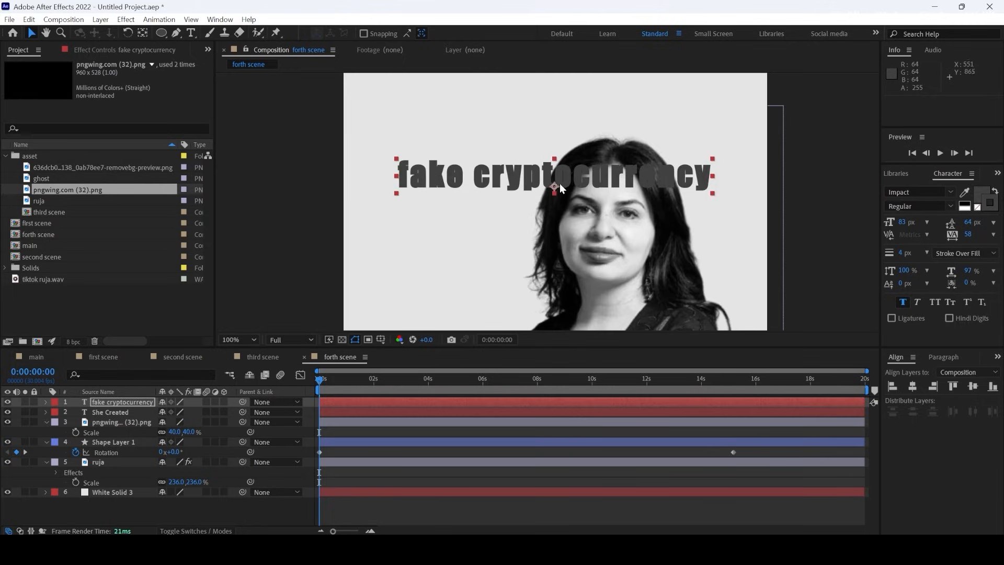
{"action": "left_click_drag", "start_coordinate": [592, 178], "coordinate": [602, 99]}
{"action": "scroll", "coordinate": [603, 100], "scroll_direction": "down", "scroll_amount": 6}
{"action": "scroll", "coordinate": [604, 115], "scroll_direction": "up", "scroll_amount": 6}
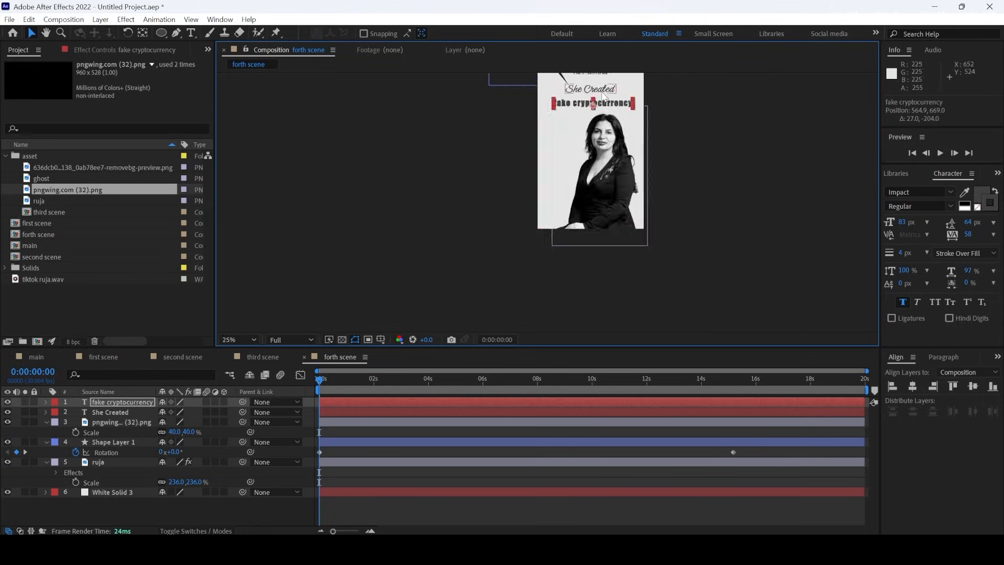
{"action": "left_click_drag", "start_coordinate": [607, 137], "coordinate": [604, 121]}
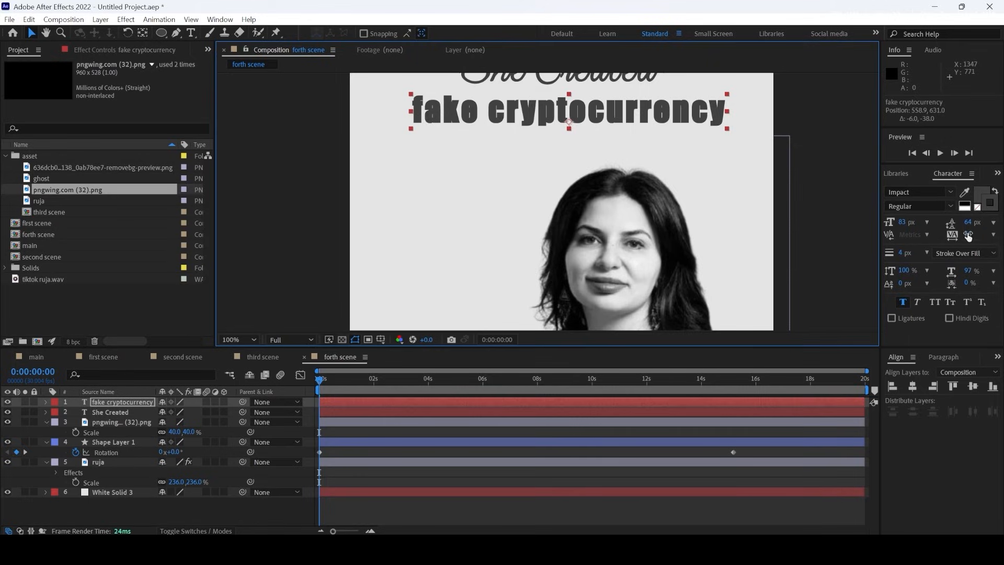
Format the fake cryptocurrency text with a 91 px font size, 0 px stroke width and tracking of 2
{"action": "left_click_drag", "start_coordinate": [968, 236], "coordinate": [952, 230]}
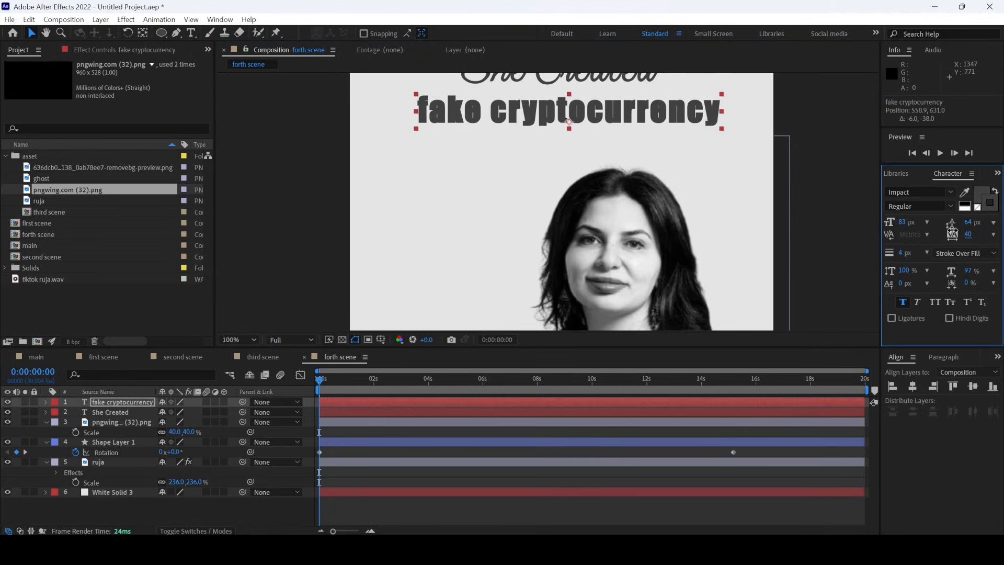
{"action": "left_click_drag", "start_coordinate": [906, 254], "coordinate": [807, 251]}
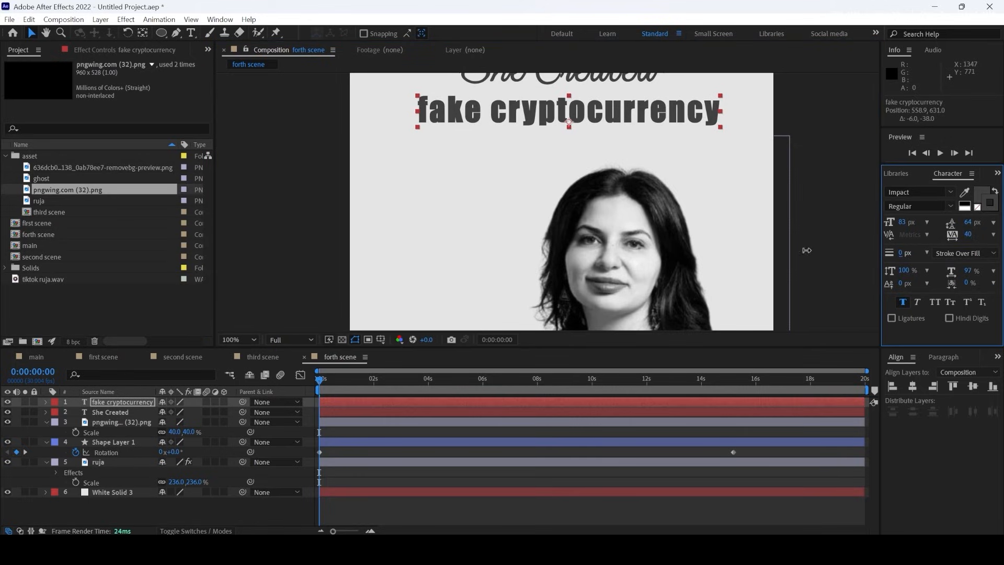
{"action": "left_click_drag", "start_coordinate": [969, 234], "coordinate": [962, 231]}
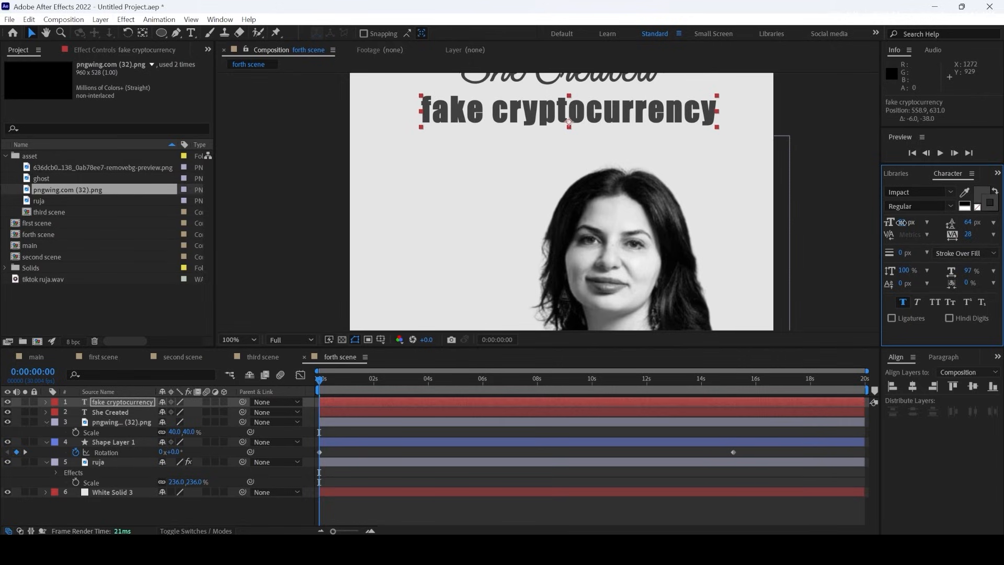
{"action": "mouse_move", "coordinate": [902, 222]}
{"action": "left_mouse_down"}
{"action": "mouse_move", "coordinate": [917, 222]}
{"action": "mouse_move", "coordinate": [907, 224]}
{"action": "left_mouse_up"}
{"action": "left_click_drag", "start_coordinate": [968, 234], "coordinate": [956, 235]}
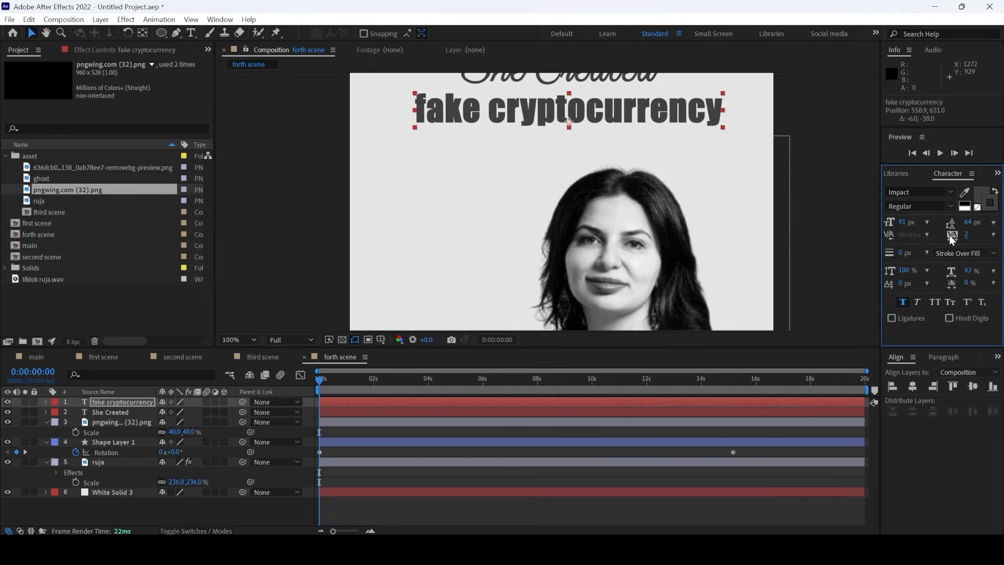
Nudge the fake cryptocurrency text slightly down and sideways to about position 565, 643
{"action": "left_click", "coordinate": [833, 95]}
{"action": "scroll", "coordinate": [614, 150], "scroll_direction": "down", "scroll_amount": 4}
{"action": "scroll", "coordinate": [614, 149], "scroll_direction": "up", "scroll_amount": 2}
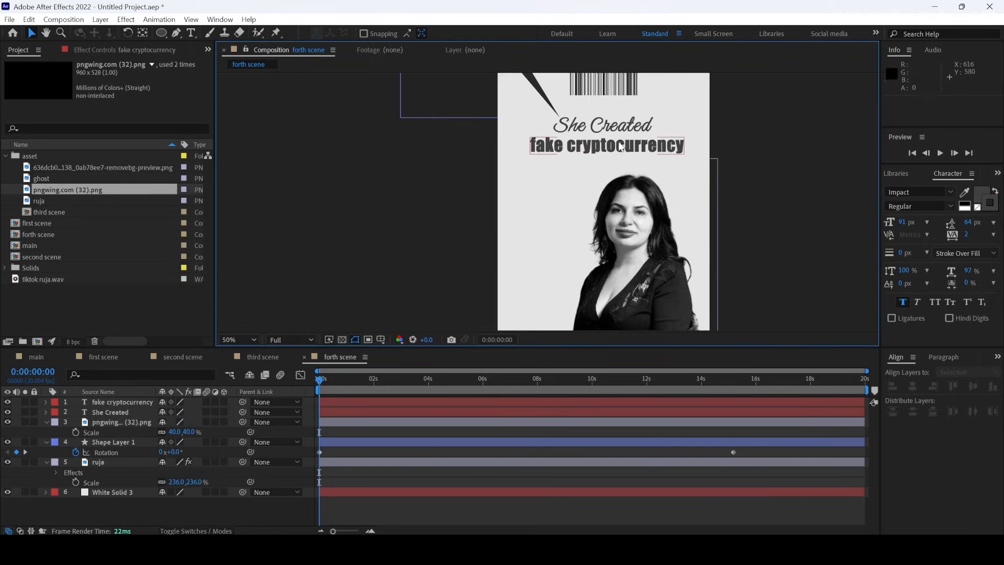
{"action": "left_click_drag", "start_coordinate": [613, 149], "coordinate": [615, 152]}
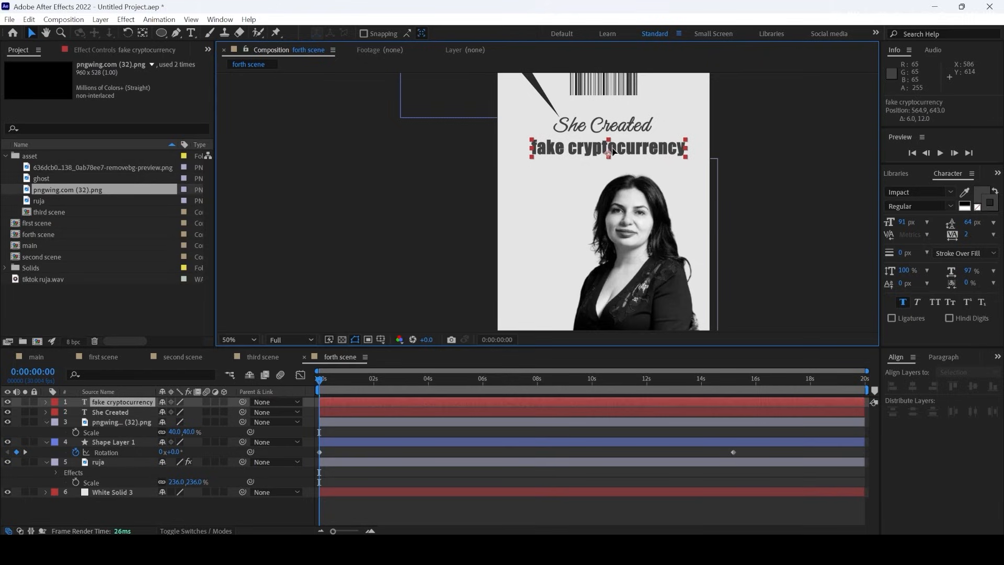
{"action": "left_click", "coordinate": [819, 139]}
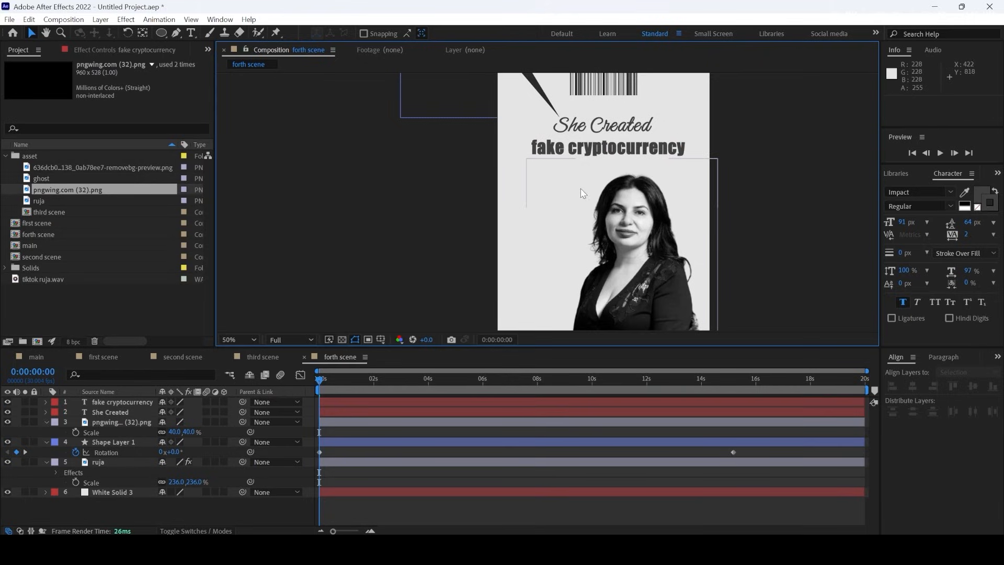
Apply the Shadow Studio 3 effect to the fake cryptocurrency text layer
{"action": "scroll", "coordinate": [610, 166], "scroll_direction": "down", "scroll_amount": 2}
{"action": "scroll", "coordinate": [610, 166], "scroll_direction": "up", "scroll_amount": 2}
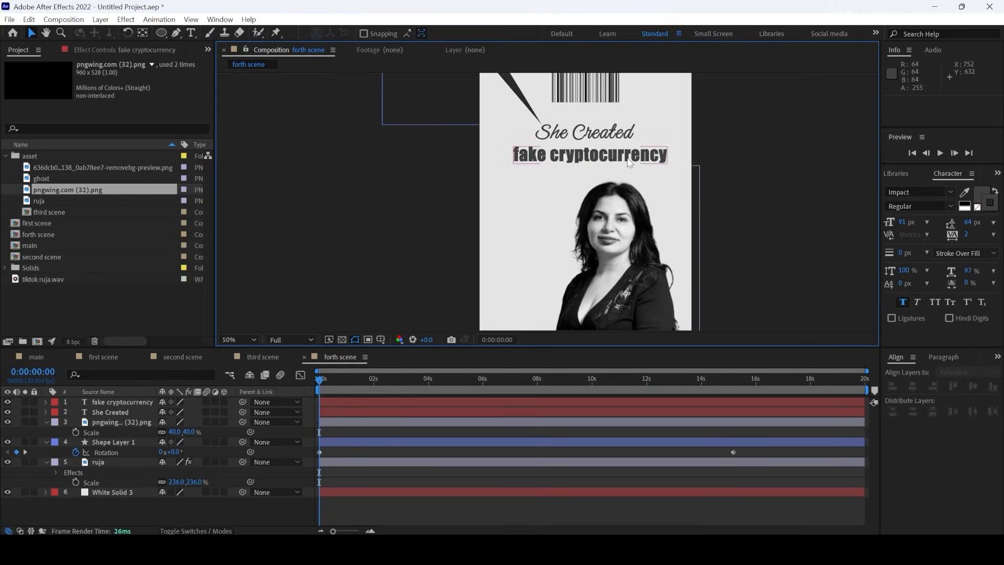
{"action": "left_click", "coordinate": [630, 157]}
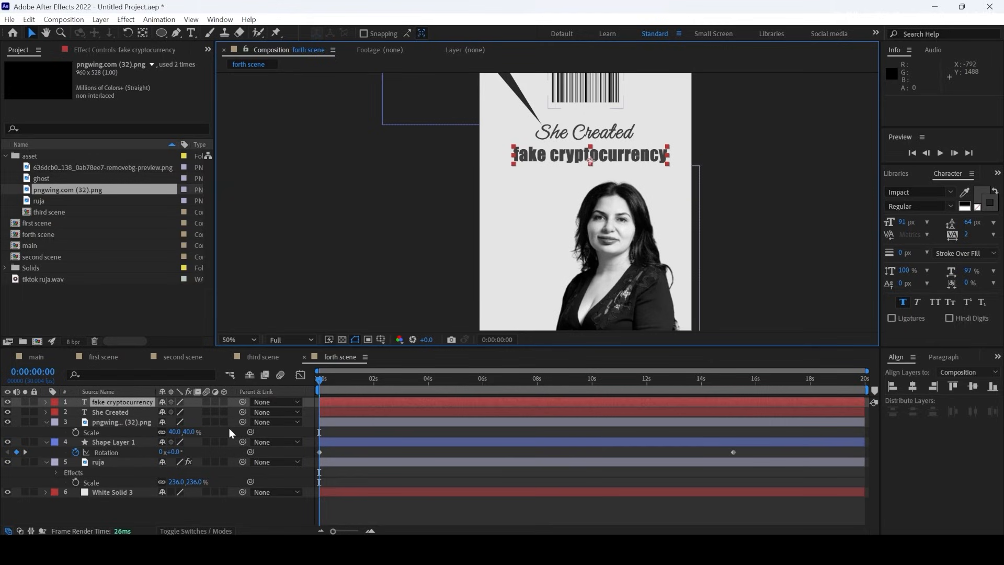
{"action": "key", "text": "ctrl+space"}
{"action": "type", "text": "sha"}
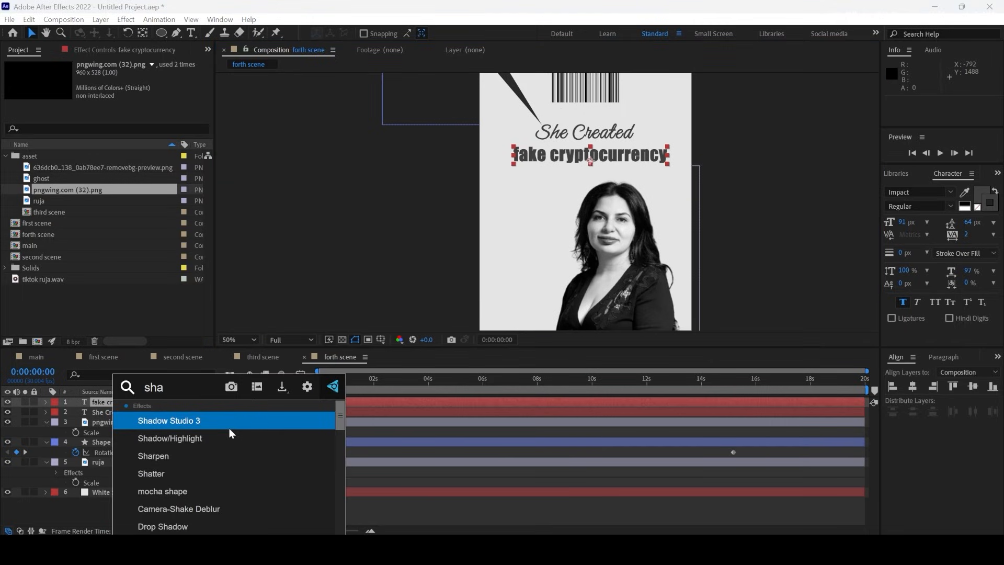
{"action": "left_click", "coordinate": [229, 427]}
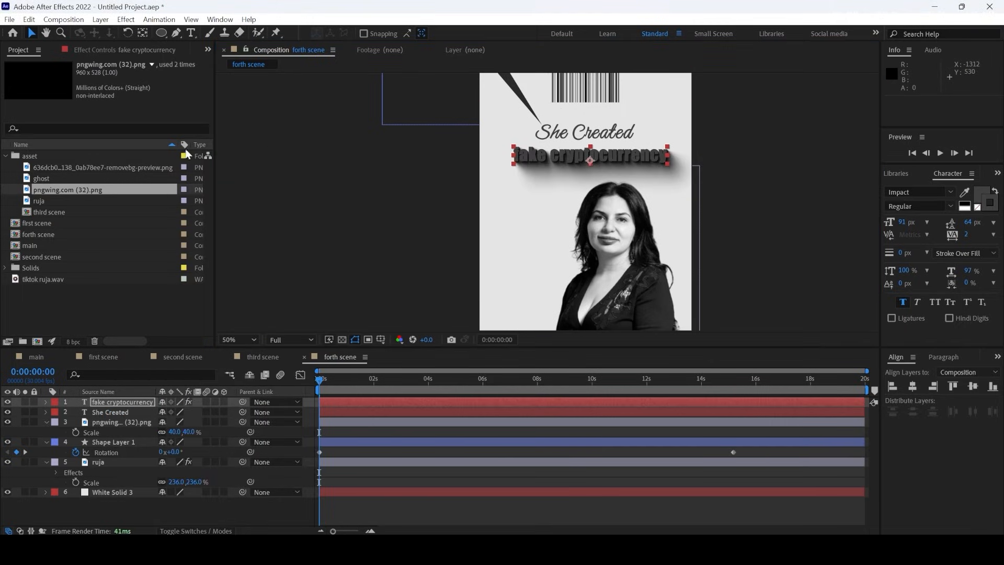
Set the text shadow's Opacity Start to 87% and Opacity End to 9%
{"action": "left_click", "coordinate": [153, 49]}
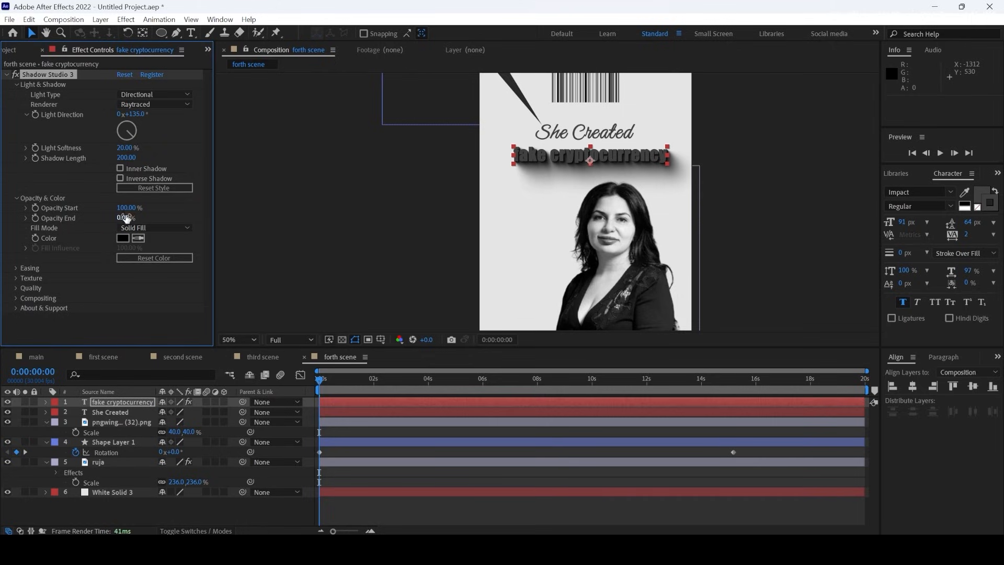
{"action": "left_click_drag", "start_coordinate": [126, 208], "coordinate": [111, 208]}
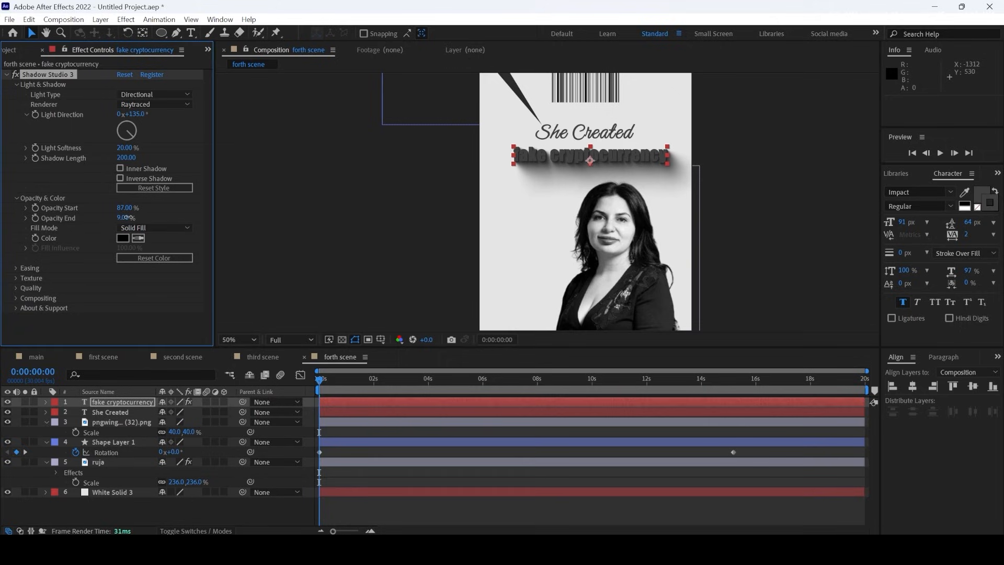
{"action": "left_click", "coordinate": [753, 118]}
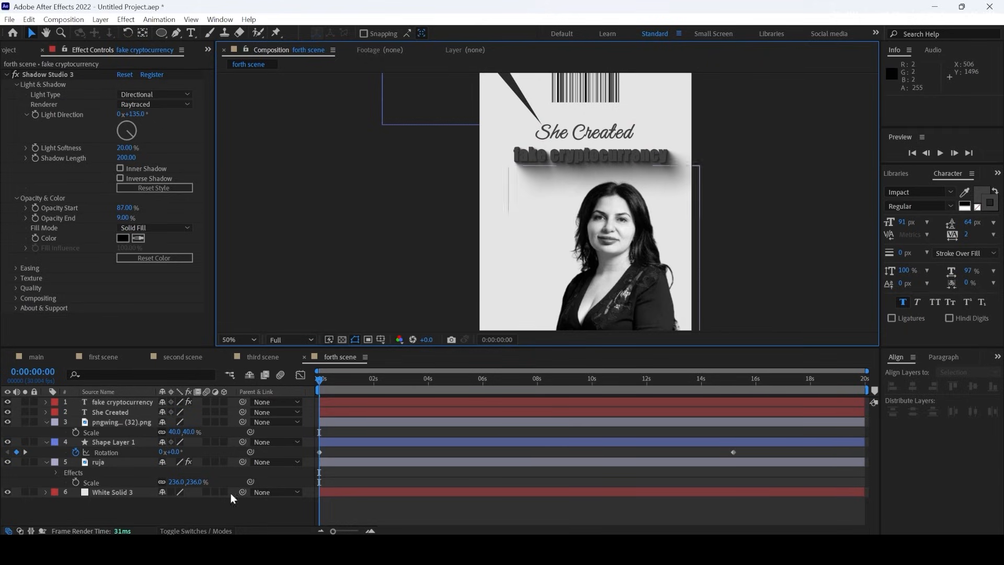
Collapse the expanded layer properties and add tiktok ruja.wav to the forth scene composition below White Solid 3
{"action": "left_click", "coordinate": [46, 462]}
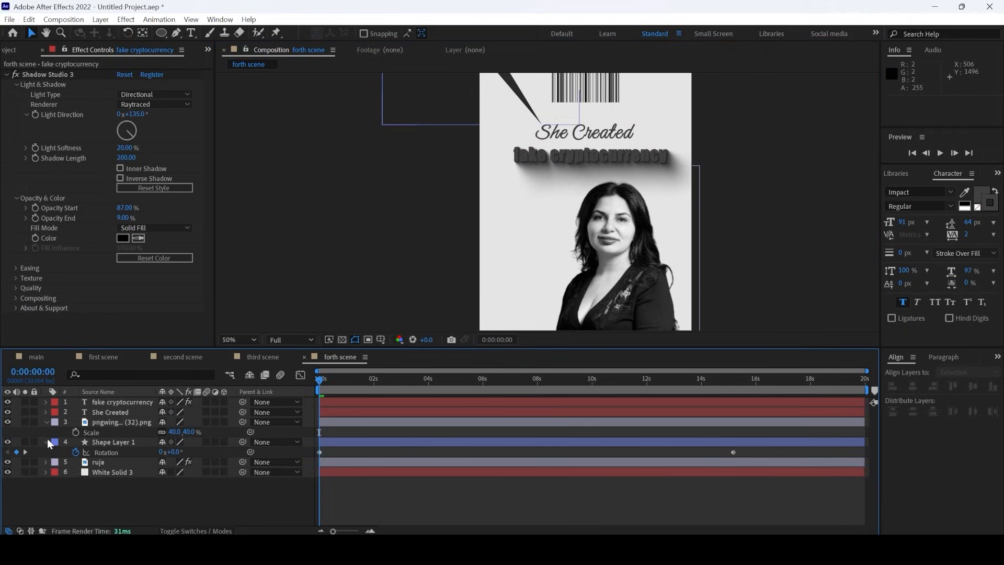
{"action": "left_click", "coordinate": [47, 442]}
{"action": "left_click", "coordinate": [46, 422]}
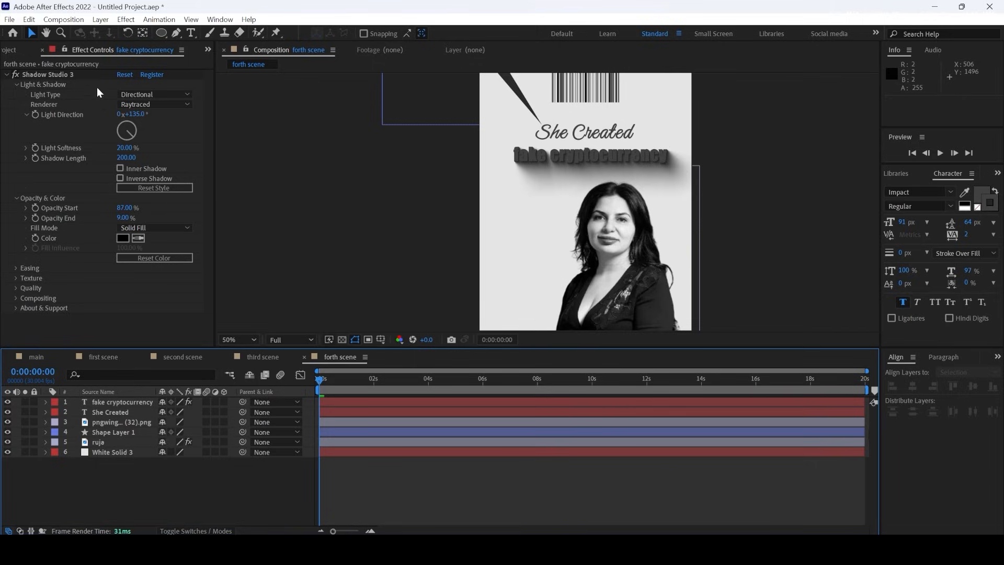
{"action": "left_click", "coordinate": [16, 49]}
{"action": "left_click_drag", "start_coordinate": [43, 279], "coordinate": [90, 466]}
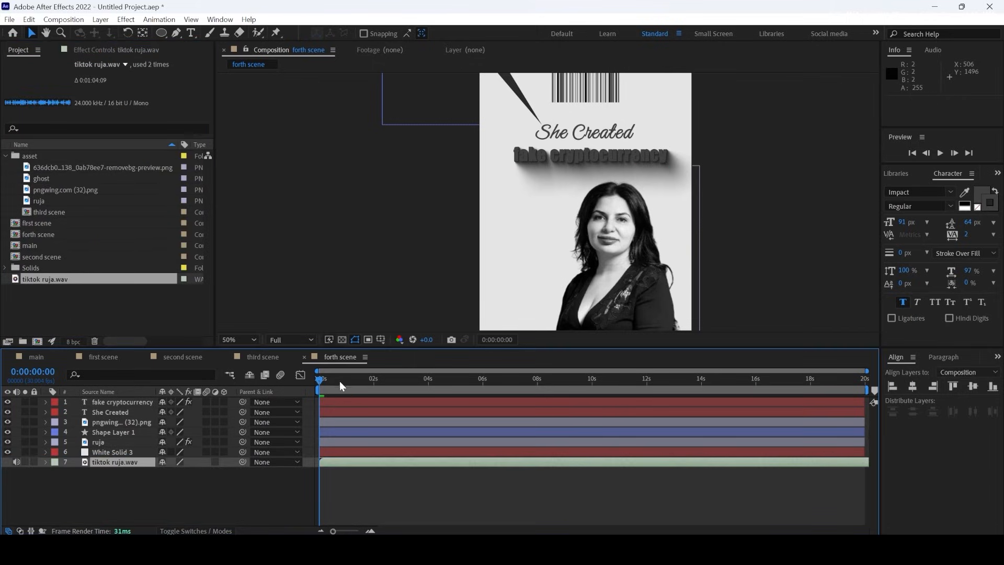
Cut away the part of tiktok ruja.wav before 0:00:08:19 and move the remaining audio to the start of the composition
{"action": "left_click", "coordinate": [398, 380]}
{"action": "key", "text": "space"}
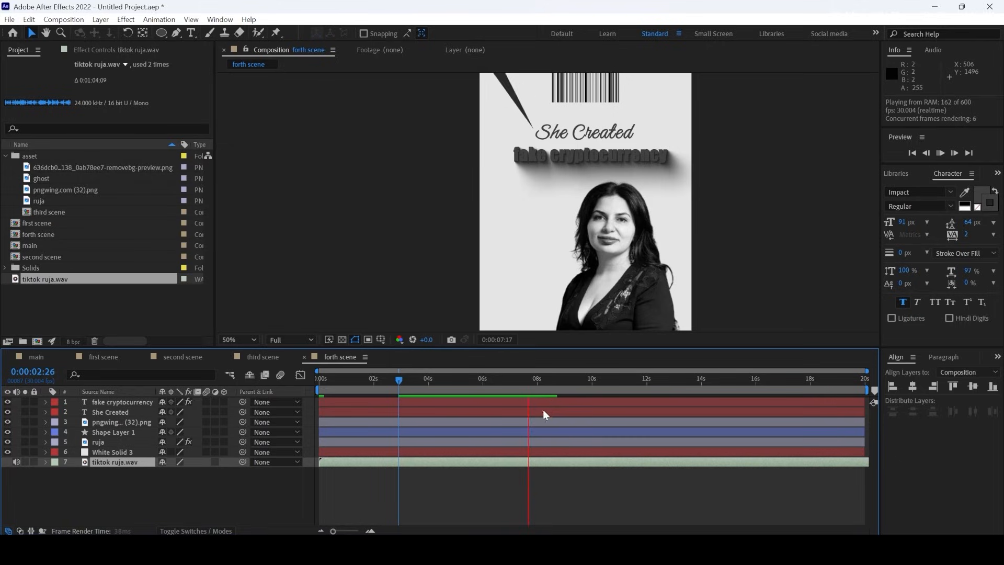
{"action": "key", "text": "space"}
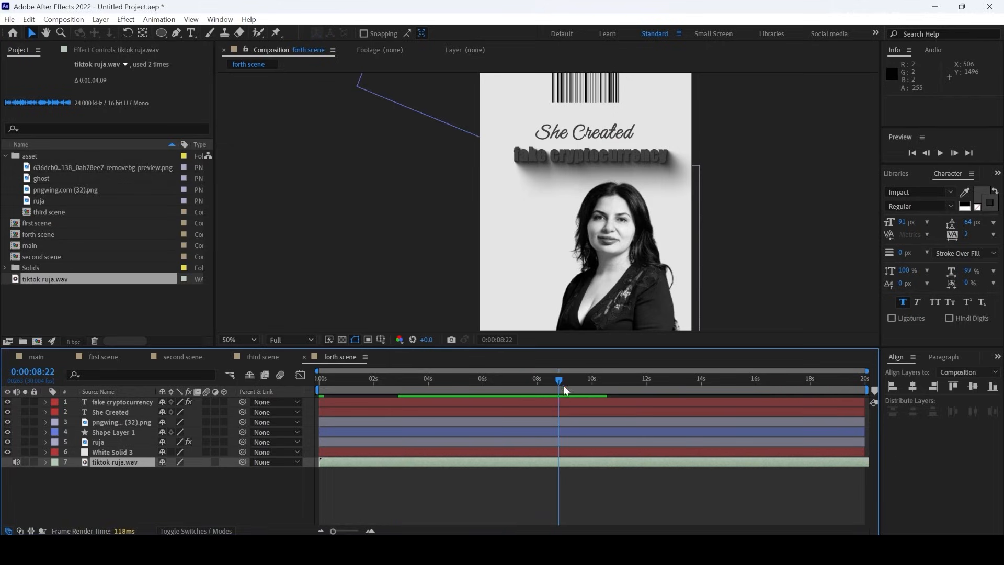
{"action": "left_click_drag", "start_coordinate": [558, 380], "coordinate": [556, 380]}
{"action": "left_click", "coordinate": [374, 463]}
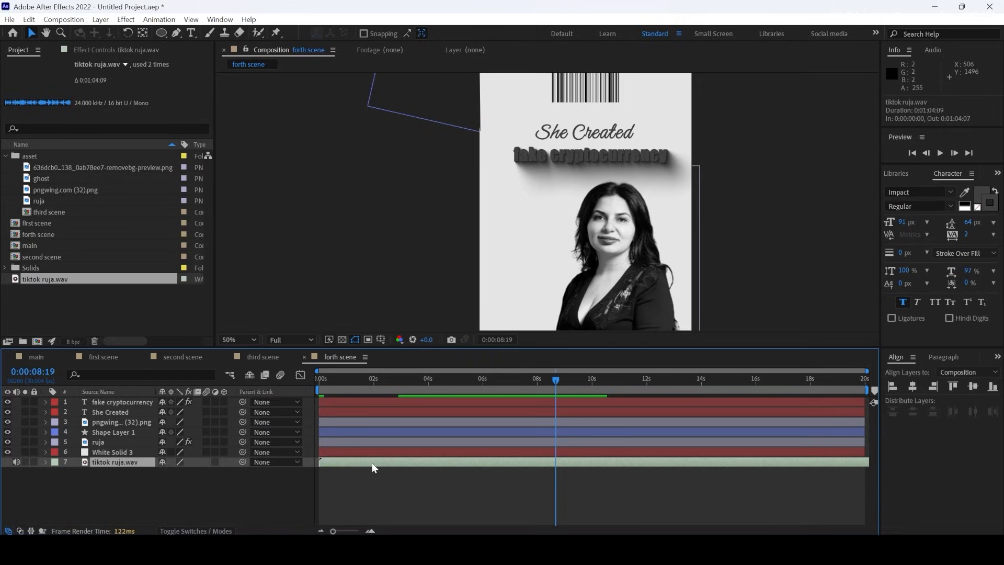
{"action": "key", "text": "ctrl+shift+d"}
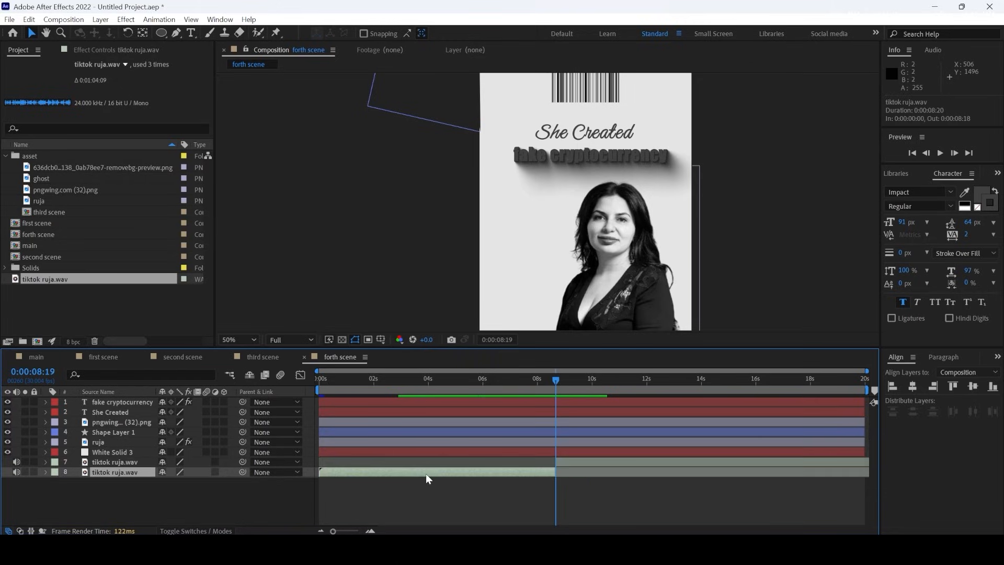
{"action": "key", "text": "Delete"}
{"action": "left_click_drag", "start_coordinate": [583, 459], "coordinate": [346, 473]}
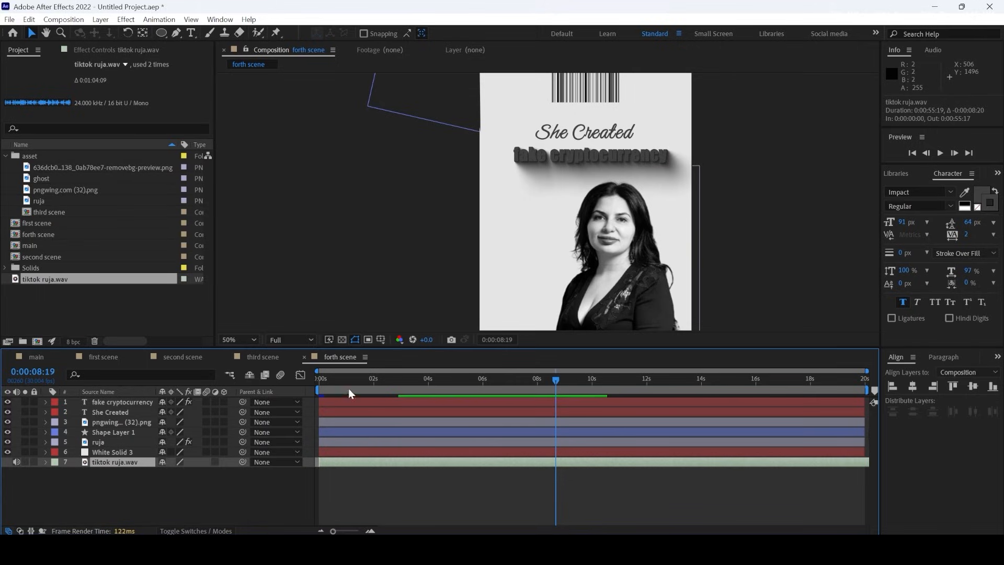
Preview the scene's opening and apply the Text-animation5 preset to the She Created text layer at 0:00:00:07
{"action": "key", "text": "Home"}
{"action": "key", "text": "space"}
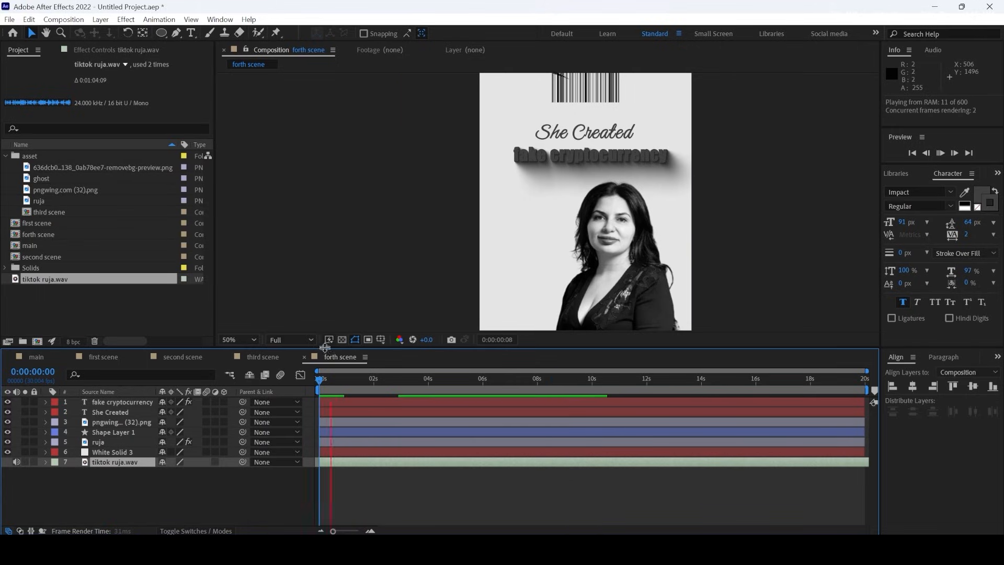
{"action": "mouse_move", "coordinate": [338, 379]}
{"action": "left_mouse_down"}
{"action": "mouse_move", "coordinate": [291, 379]}
{"action": "mouse_move", "coordinate": [327, 381]}
{"action": "left_mouse_up"}
{"action": "key", "text": "space"}
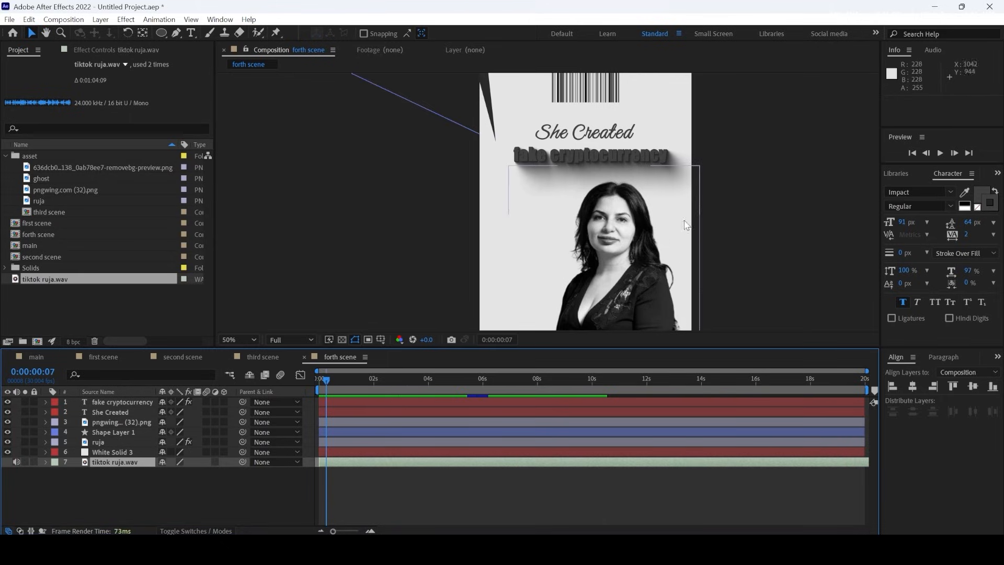
{"action": "left_click", "coordinate": [581, 133]}
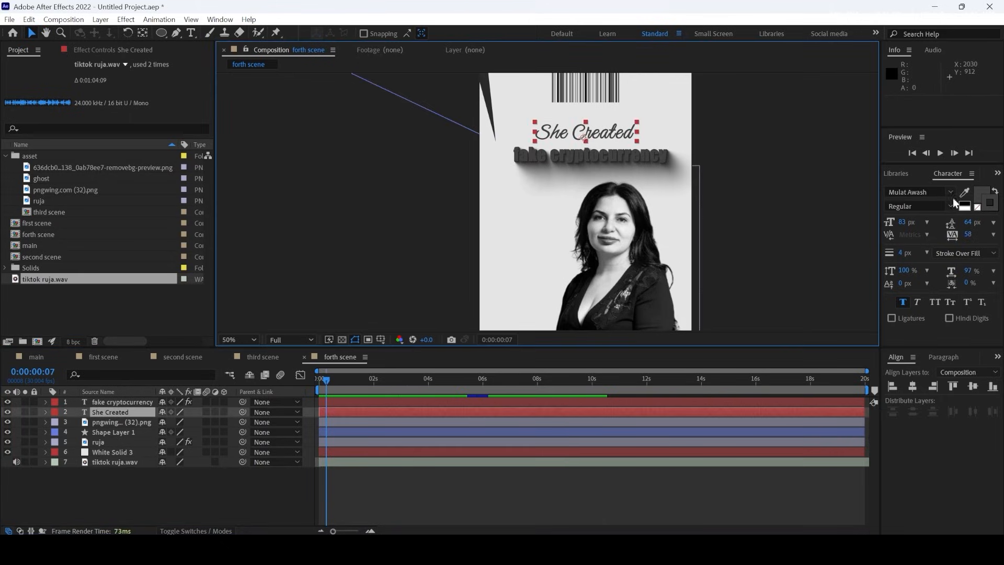
{"action": "left_click", "coordinate": [997, 176]}
{"action": "left_click", "coordinate": [968, 199]}
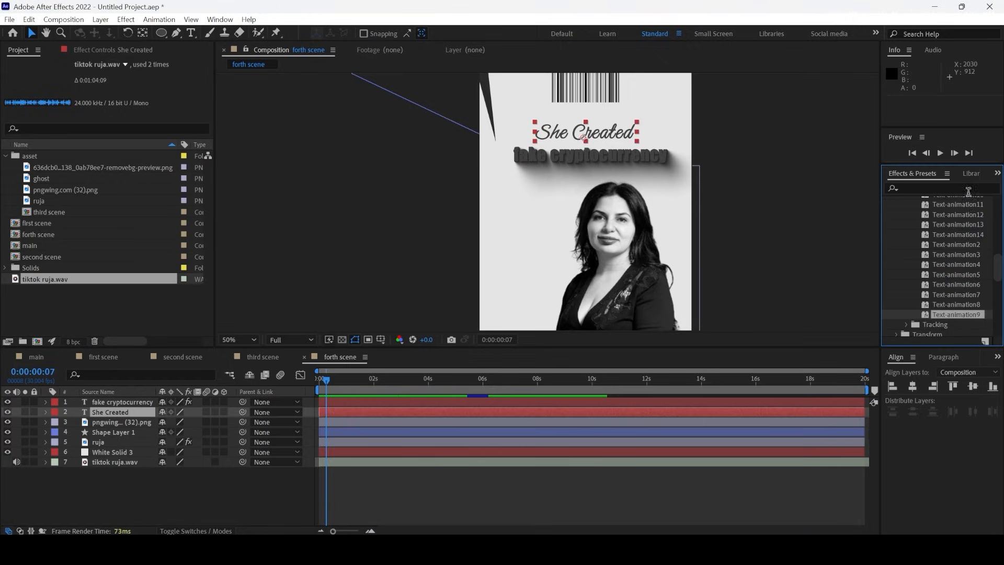
{"action": "left_click_drag", "start_coordinate": [967, 275], "coordinate": [155, 412]}
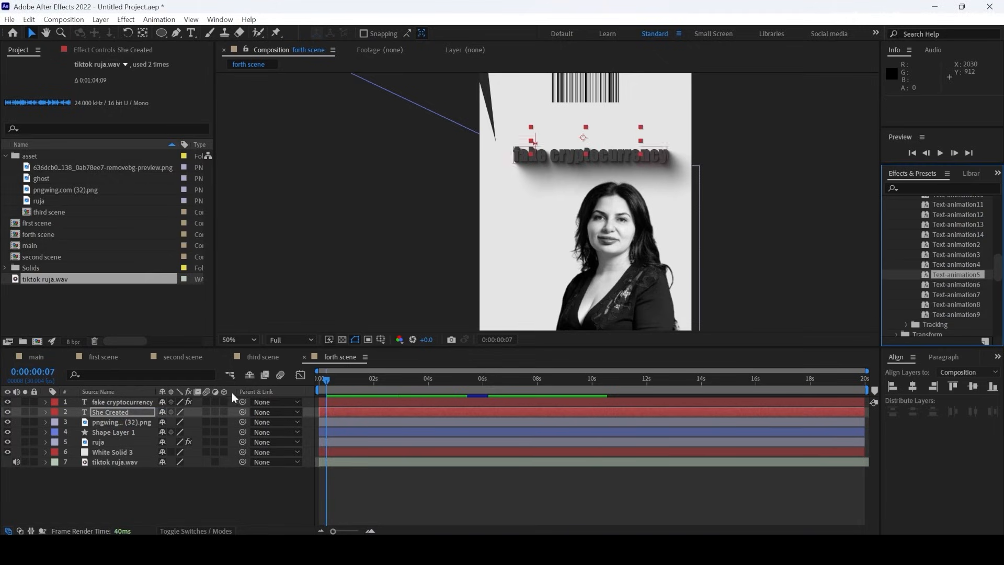
Apply the Text-animation5 preset to the fake cryptocurrency text layer at 0:00:01:00 and preview the scene from the start
{"action": "left_click", "coordinate": [330, 387]}
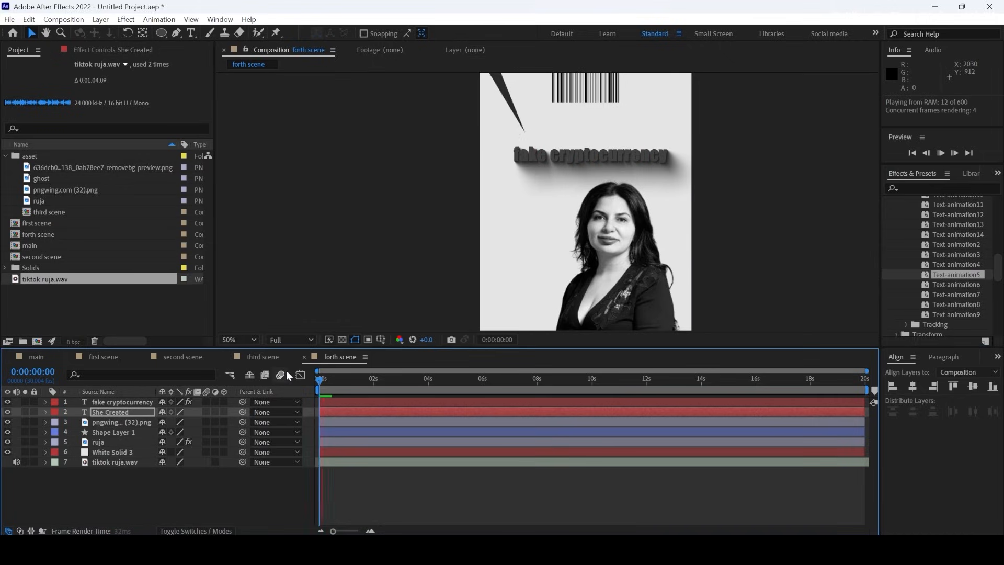
{"action": "key", "text": "space"}
{"action": "left_click_drag", "start_coordinate": [356, 380], "coordinate": [348, 378]}
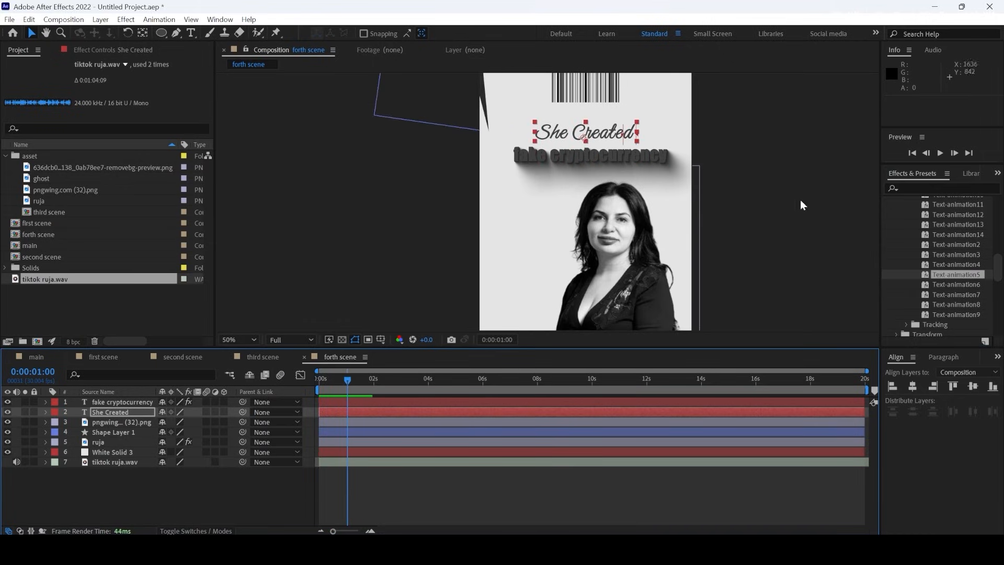
{"action": "left_click", "coordinate": [969, 313]}
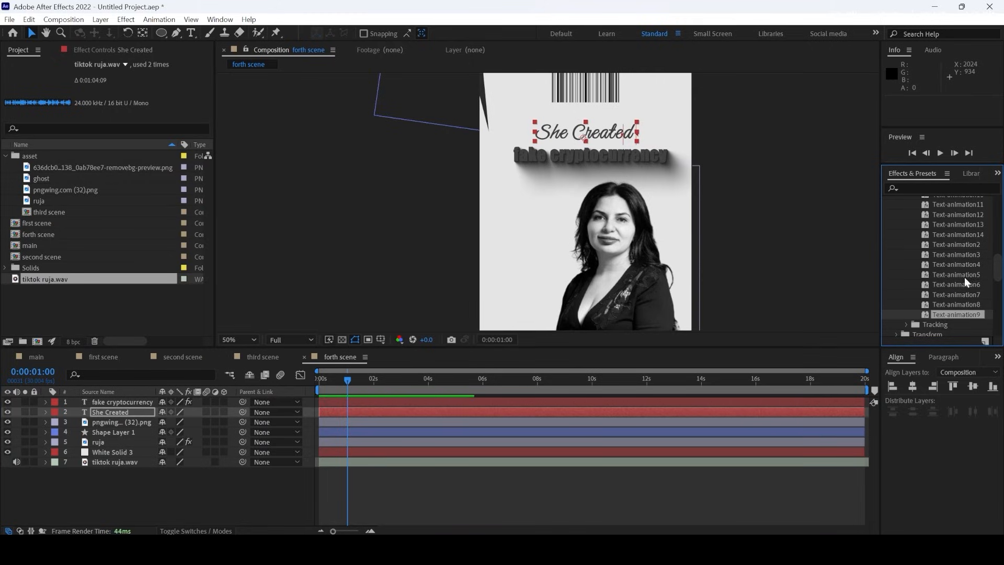
{"action": "left_click_drag", "start_coordinate": [964, 277], "coordinate": [306, 380]}
{"action": "key", "text": "space"}
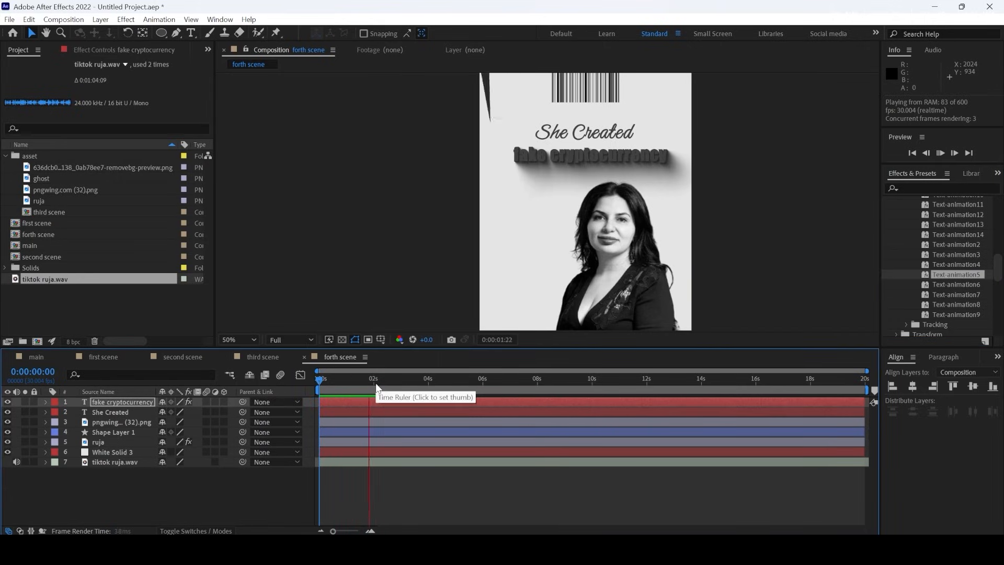
{"action": "key", "text": "space"}
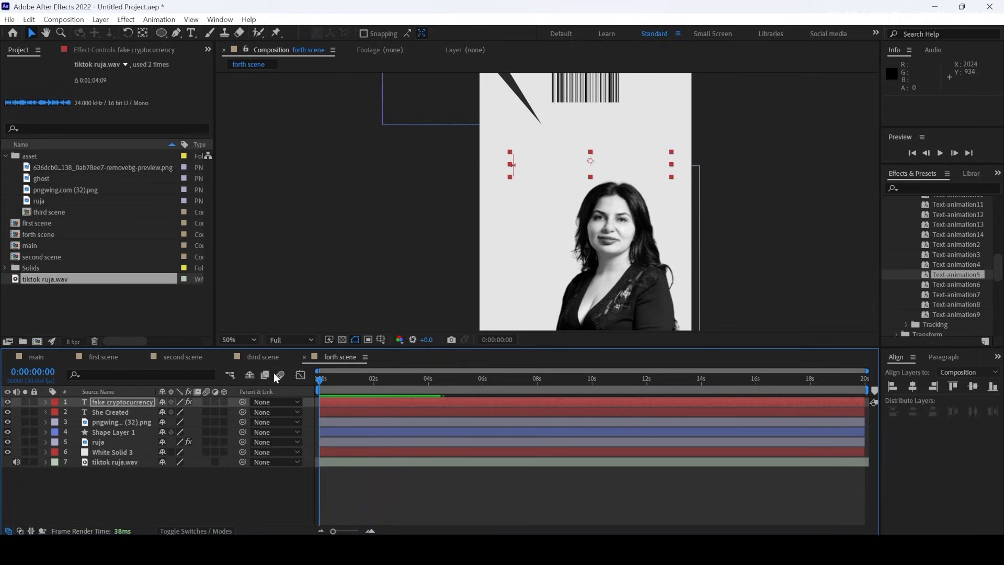
{"action": "key", "text": "space"}
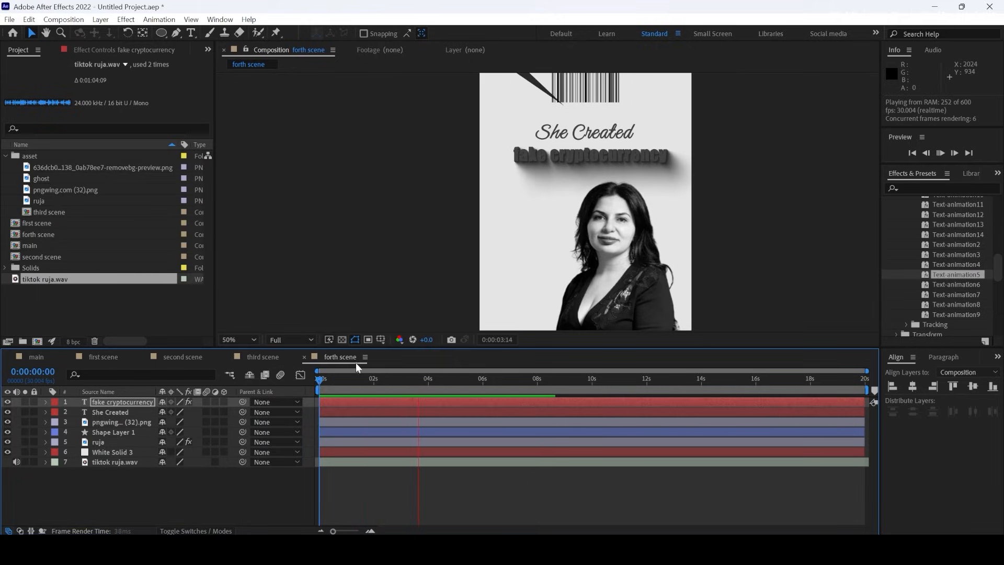
{"action": "key", "text": "space"}
Fit the whole composition in view and apply the Shadow Studio 3 effect to Shape Layer 1
{"action": "left_click", "coordinate": [237, 340]}
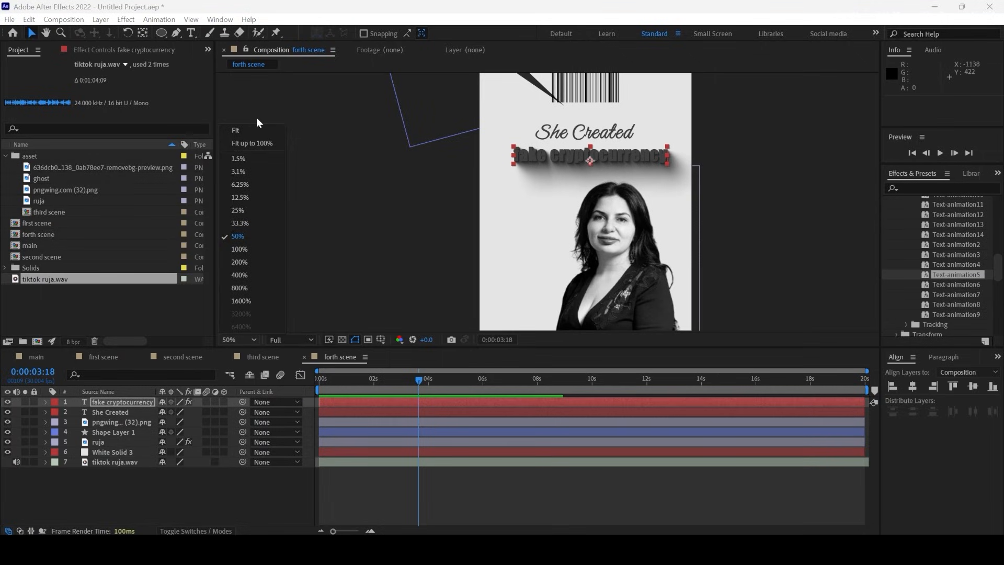
{"action": "left_click", "coordinate": [257, 130]}
{"action": "left_click", "coordinate": [719, 156]}
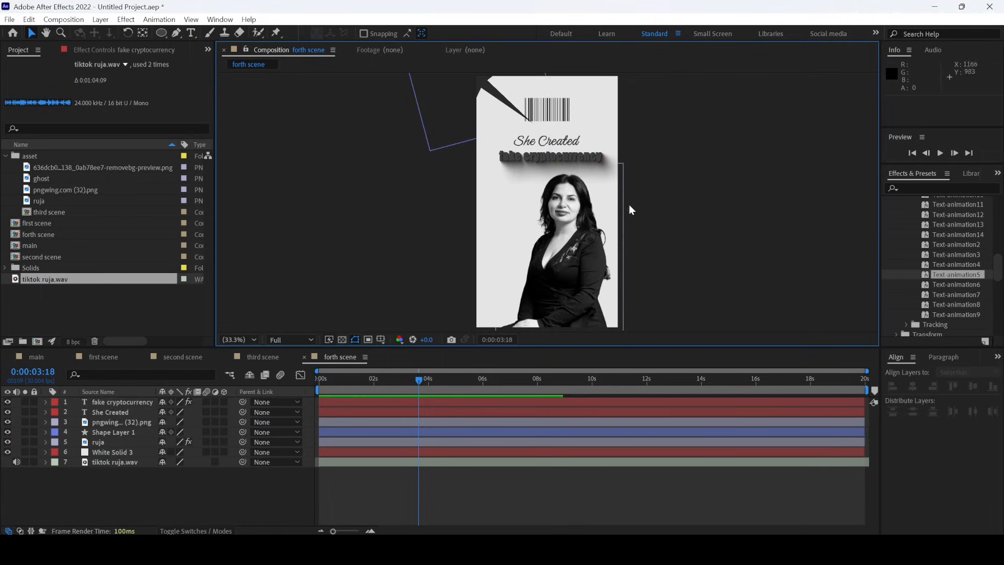
{"action": "left_click", "coordinate": [489, 89]}
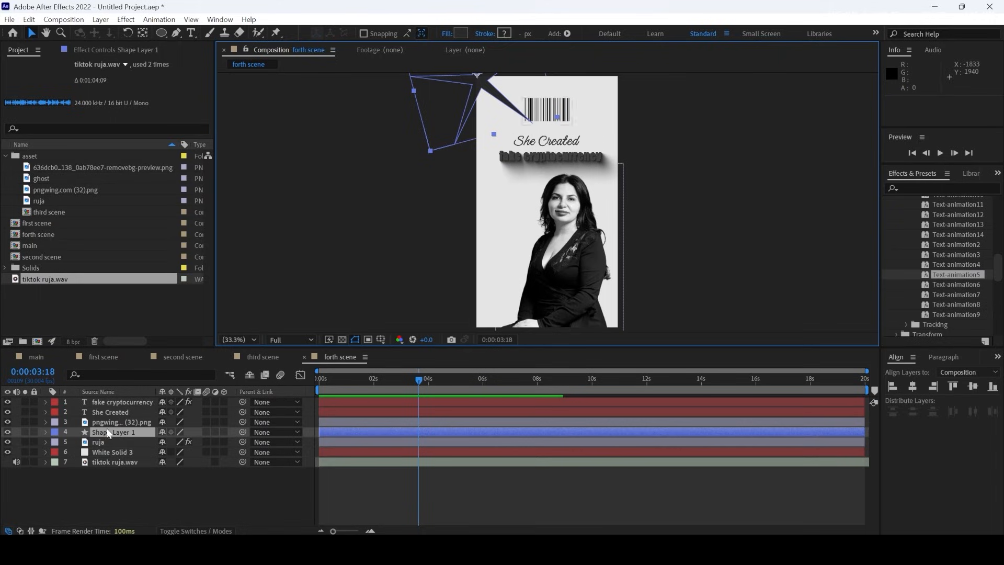
{"action": "key", "text": "ctrl+space"}
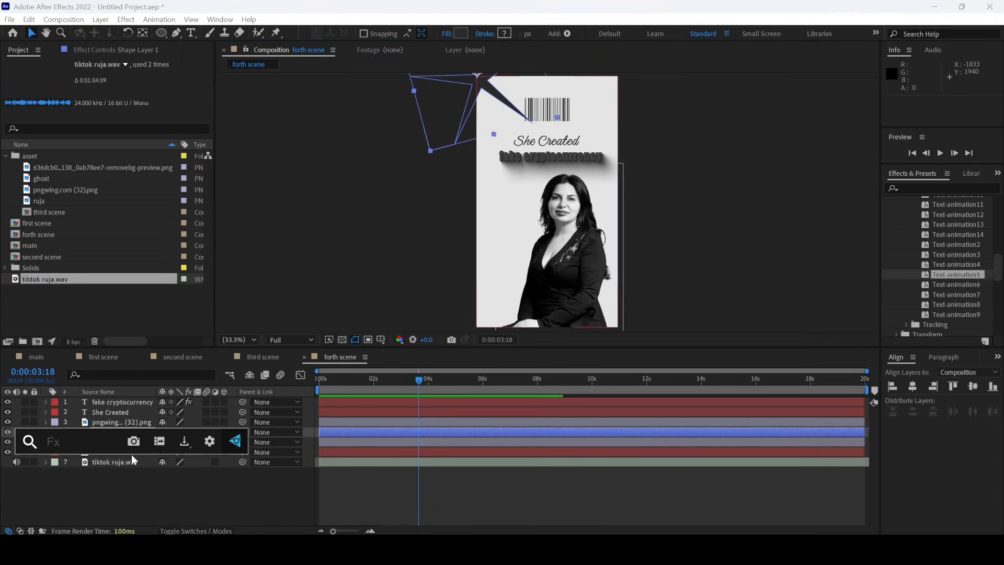
{"action": "type", "text": "sstu"}
{"action": "key", "text": "BackSpace"}
{"action": "key", "text": "BackSpace"}
{"action": "key", "text": "BackSpace"}
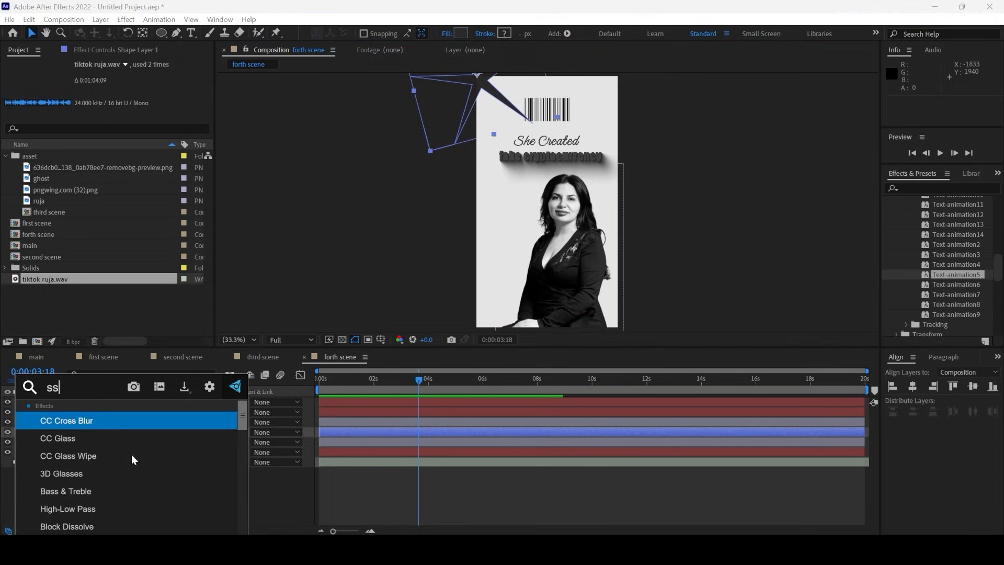
{"action": "type", "text": "tud"}
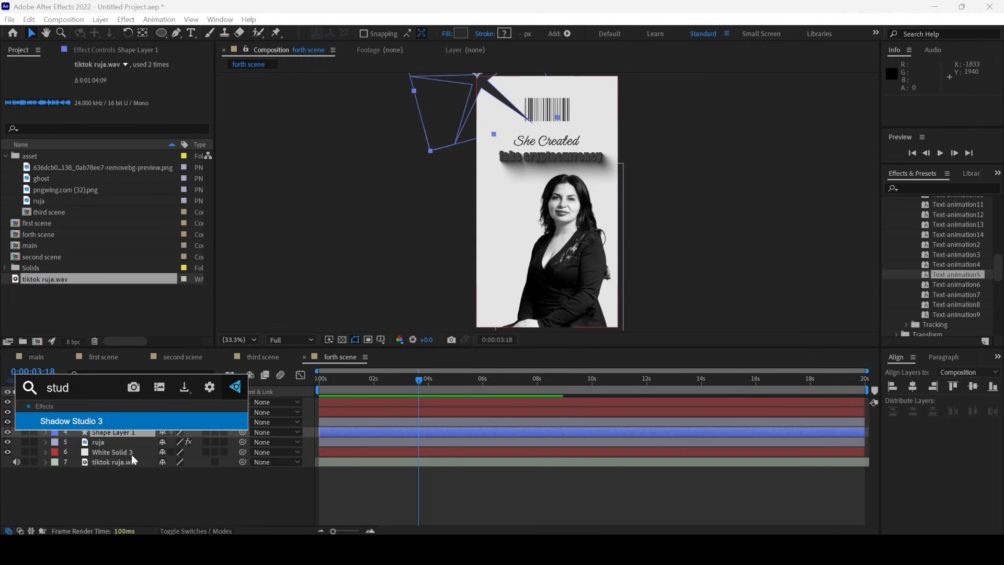
{"action": "key", "text": "Return"}
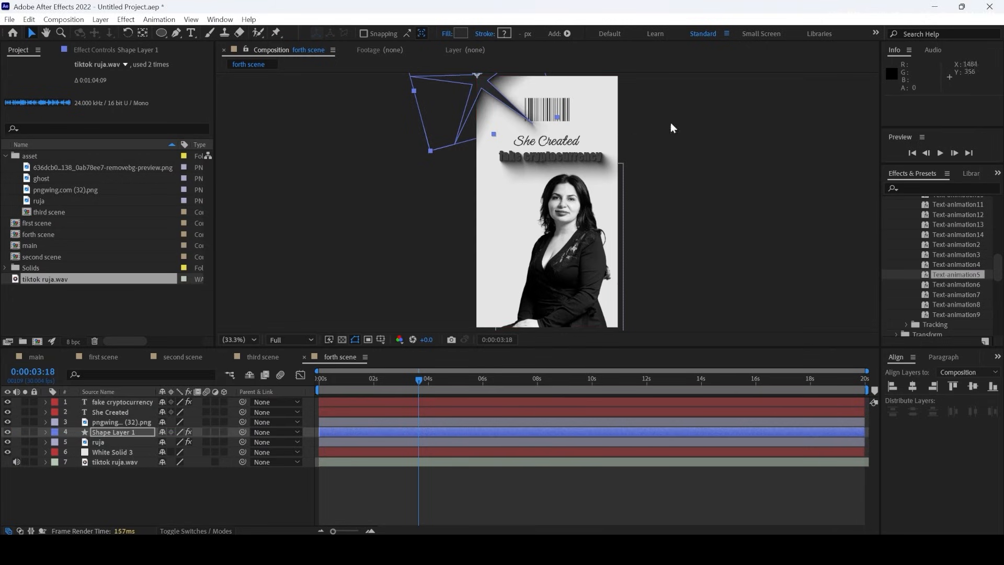
{"action": "left_click", "coordinate": [749, 124]}
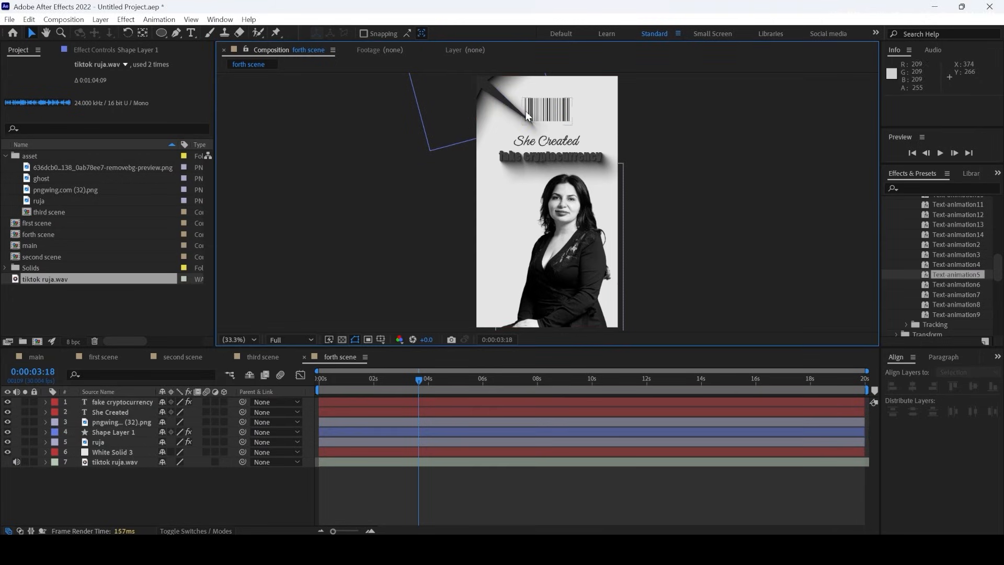
Set the Shape Layer 1 shadow's Opacity Start to 89% and Opacity End to 5%
{"action": "scroll", "coordinate": [522, 116], "scroll_direction": "up", "scroll_amount": 5}
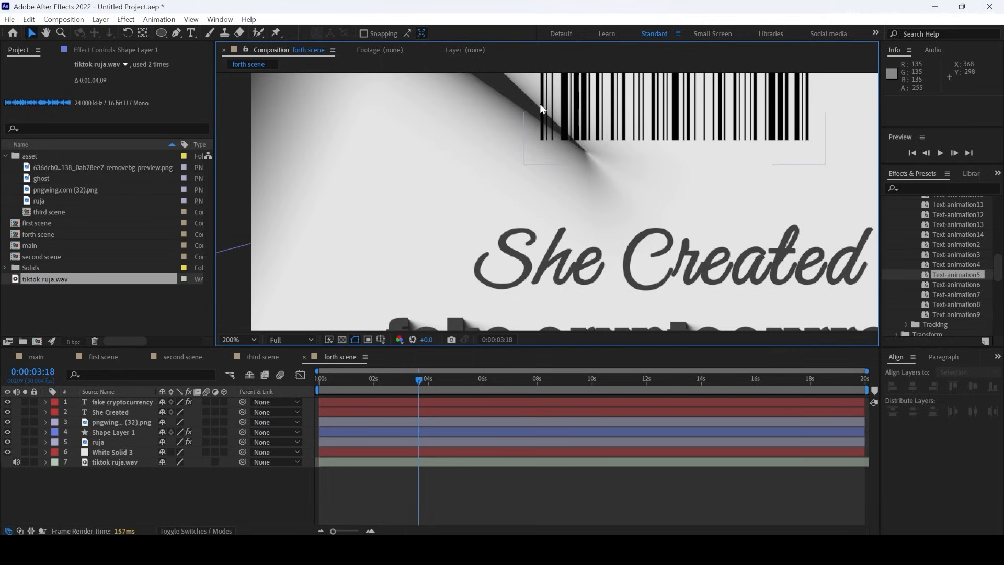
{"action": "scroll", "coordinate": [539, 103], "scroll_direction": "down", "scroll_amount": 4}
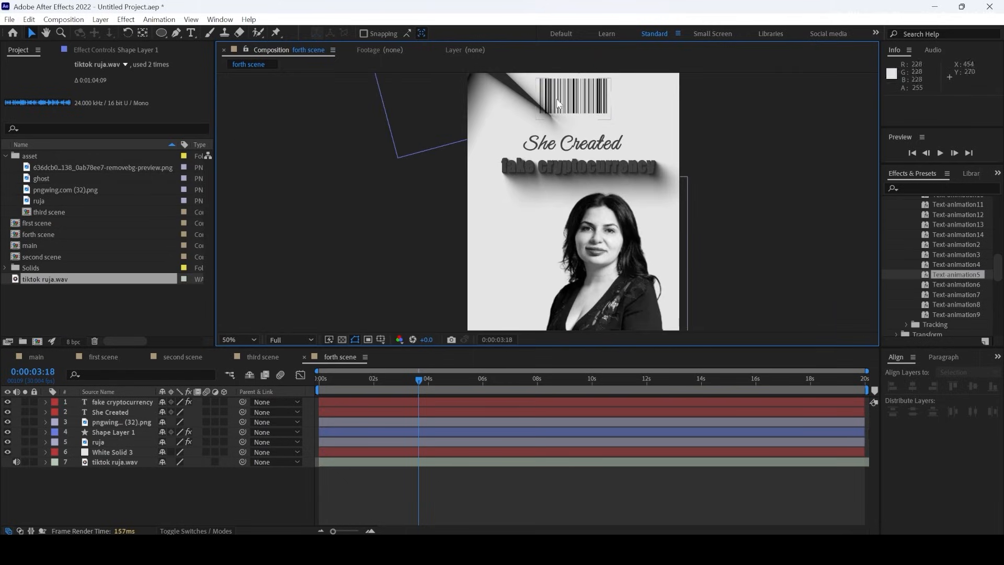
{"action": "left_click", "coordinate": [136, 49]}
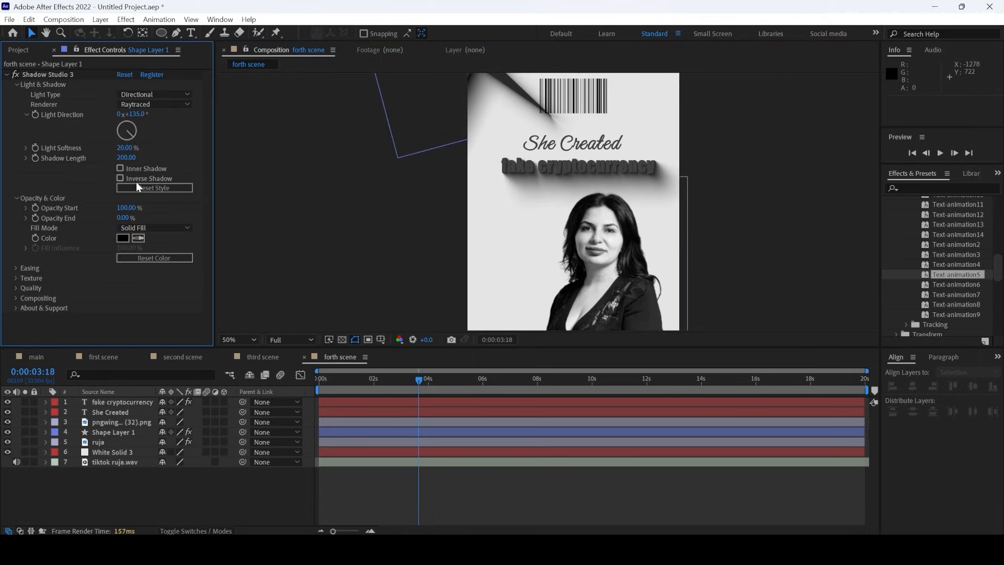
{"action": "left_click_drag", "start_coordinate": [128, 209], "coordinate": [120, 207]}
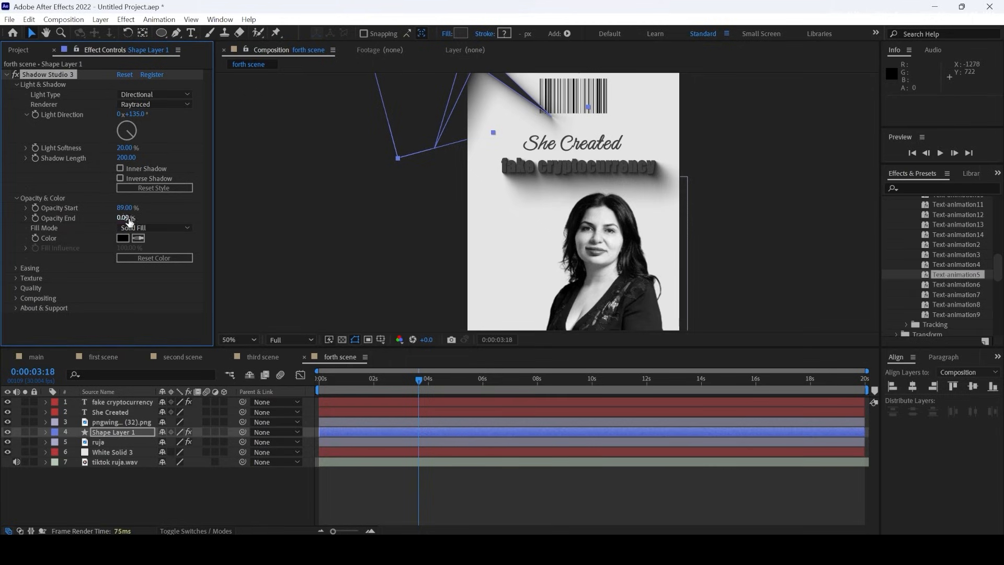
{"action": "mouse_move", "coordinate": [126, 218]}
{"action": "left_mouse_down"}
{"action": "mouse_move", "coordinate": [137, 217]}
{"action": "mouse_move", "coordinate": [122, 209]}
{"action": "left_mouse_up"}
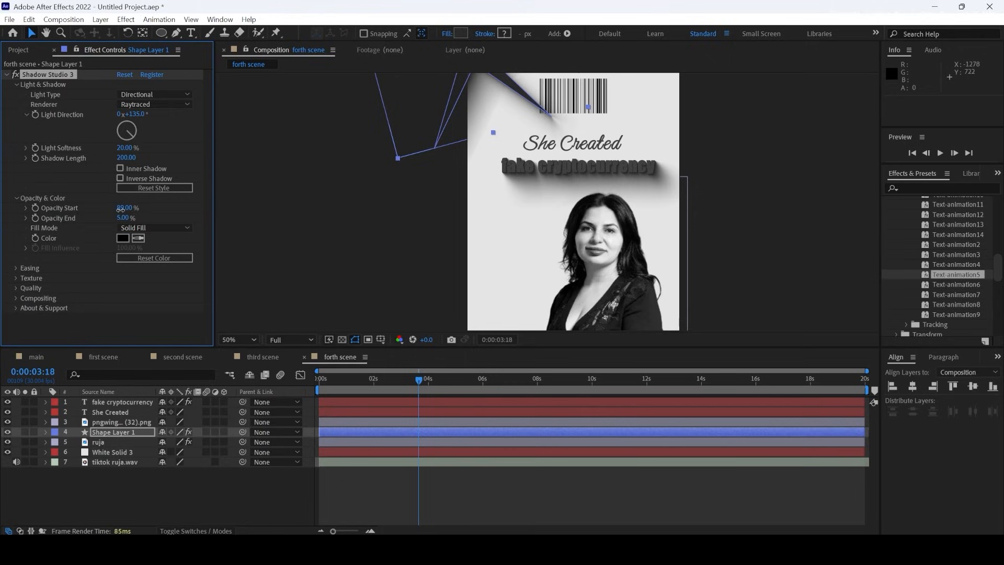
{"action": "left_click", "coordinate": [780, 132]}
{"action": "scroll", "coordinate": [588, 151], "scroll_direction": "down", "scroll_amount": 4}
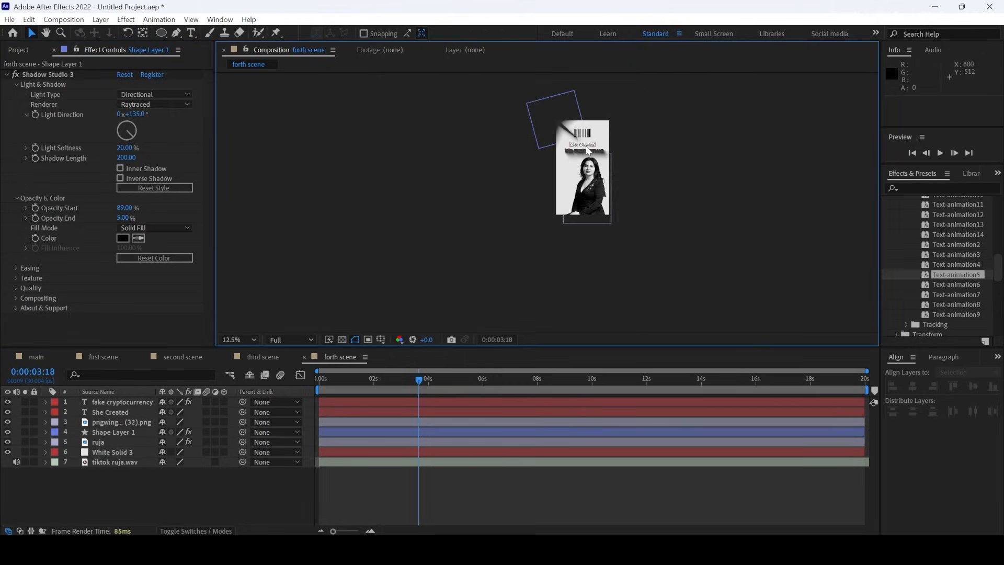
{"action": "scroll", "coordinate": [586, 150], "scroll_direction": "up", "scroll_amount": 2}
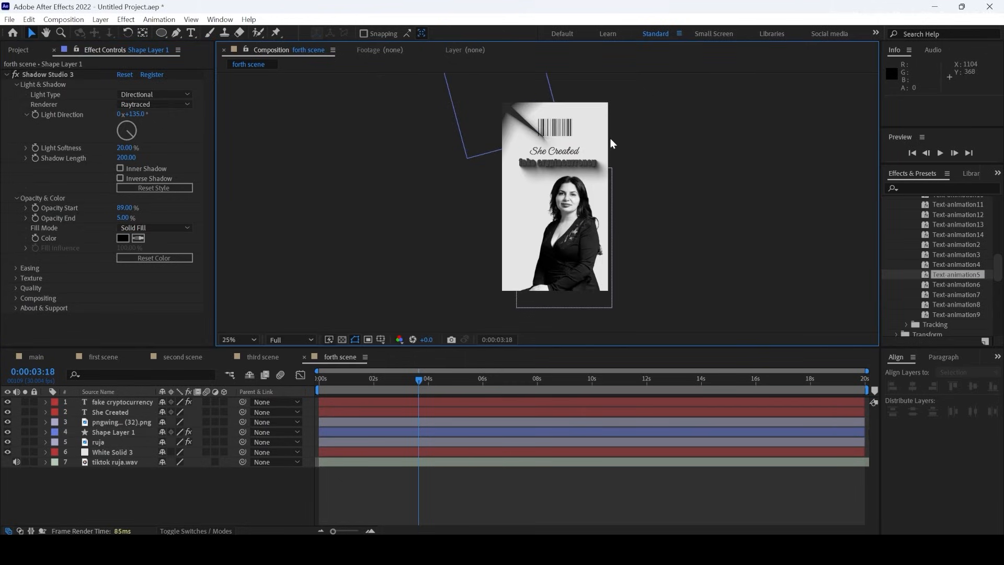
Move the barcode image away from the dark spike to about position 653, 260, above the She Created text
{"action": "left_click", "coordinate": [115, 422]}
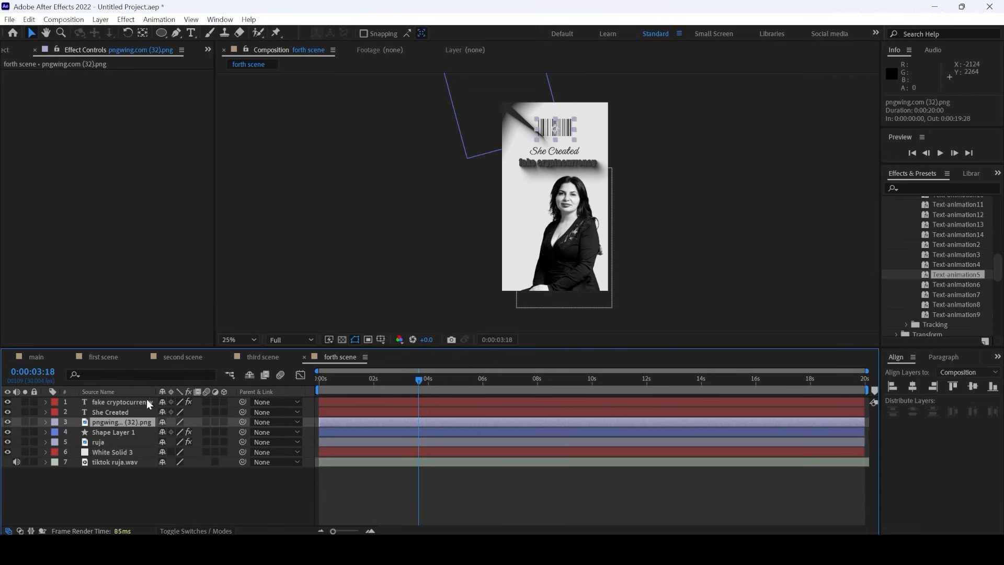
{"action": "scroll", "coordinate": [556, 126], "scroll_direction": "up", "scroll_amount": 4}
{"action": "left_click_drag", "start_coordinate": [569, 123], "coordinate": [620, 118]}
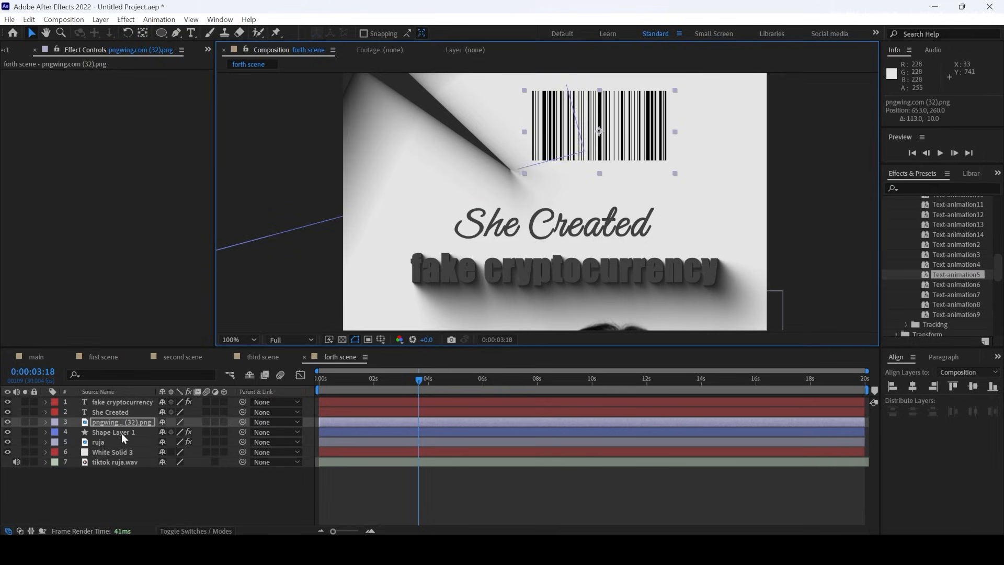
Apply Shadow Studio 3 to the barcode image with Opacity Start at 28% and Opacity End at 13%
{"action": "key", "text": "ctrl+space"}
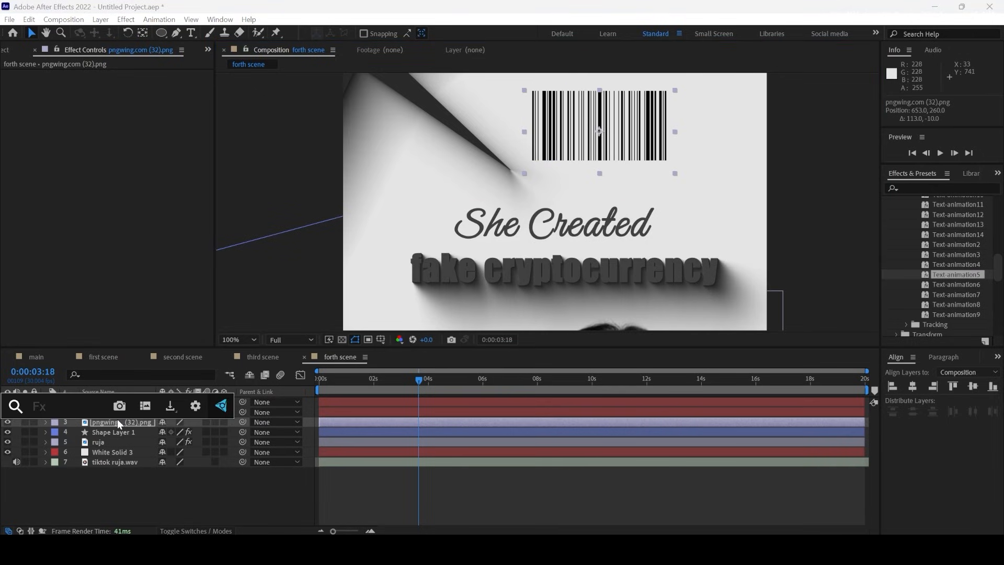
{"action": "type", "text": "stu"}
{"action": "left_click", "coordinate": [117, 421]}
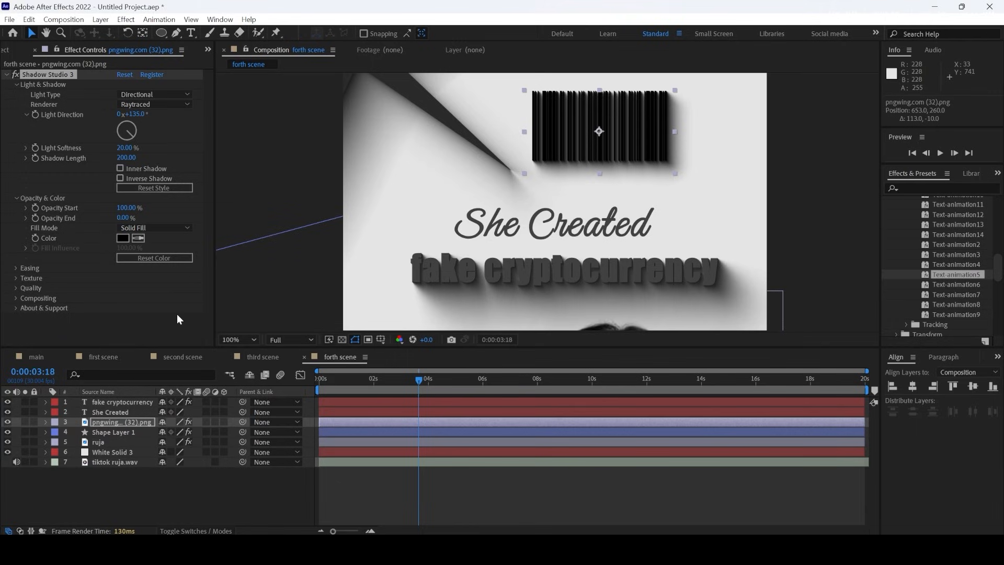
{"action": "mouse_move", "coordinate": [127, 207]}
{"action": "left_mouse_down"}
{"action": "mouse_move", "coordinate": [94, 205]}
{"action": "mouse_move", "coordinate": [140, 218]}
{"action": "mouse_move", "coordinate": [119, 206]}
{"action": "left_mouse_up"}
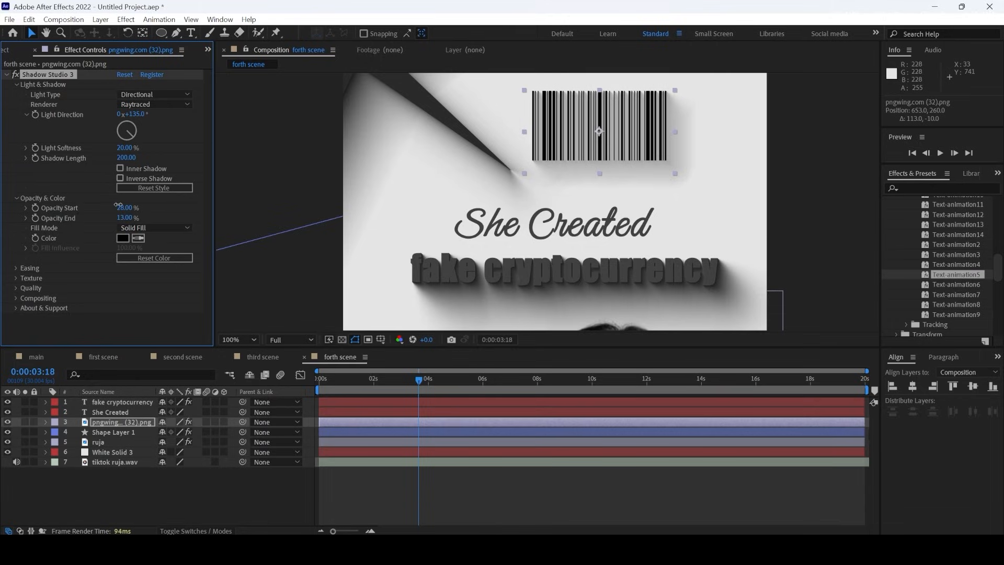
{"action": "left_click", "coordinate": [852, 125]}
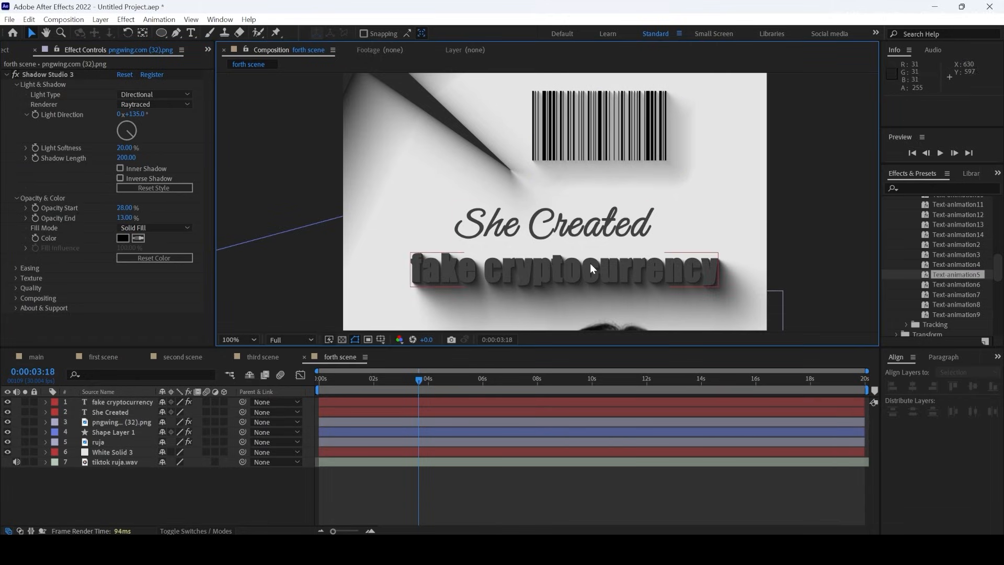
Turn off the Shadow Studio 3 effect on the barcode image
{"action": "scroll", "coordinate": [590, 263], "scroll_direction": "down", "scroll_amount": 5}
{"action": "scroll", "coordinate": [601, 249], "scroll_direction": "up", "scroll_amount": 3}
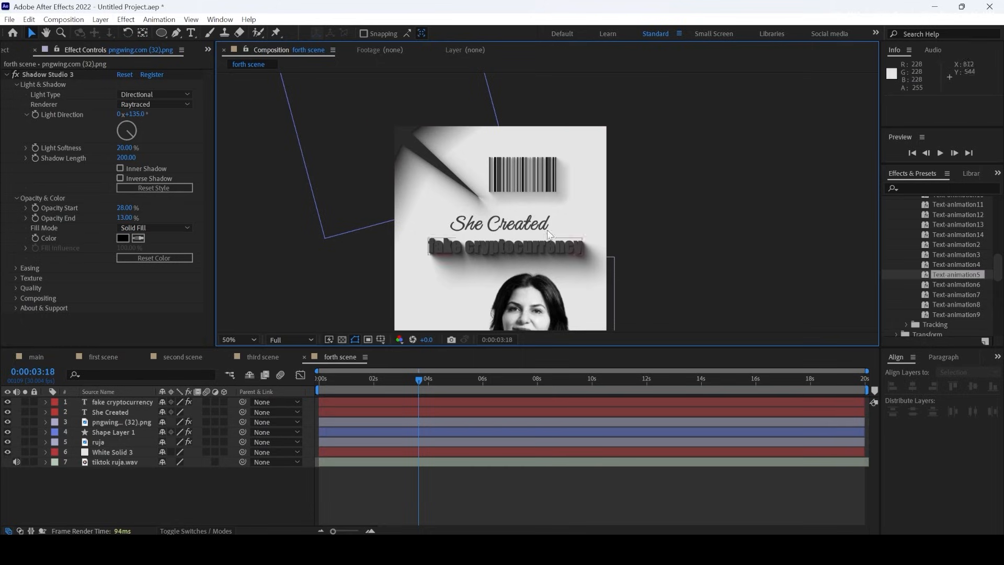
{"action": "left_click", "coordinate": [15, 74]}
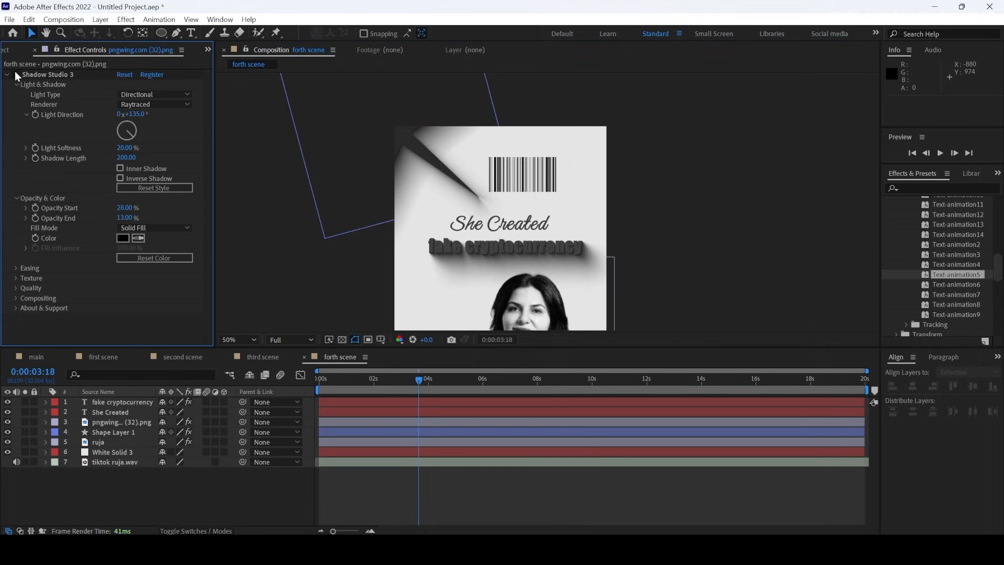
{"action": "scroll", "coordinate": [656, 220], "scroll_direction": "down", "scroll_amount": 4}
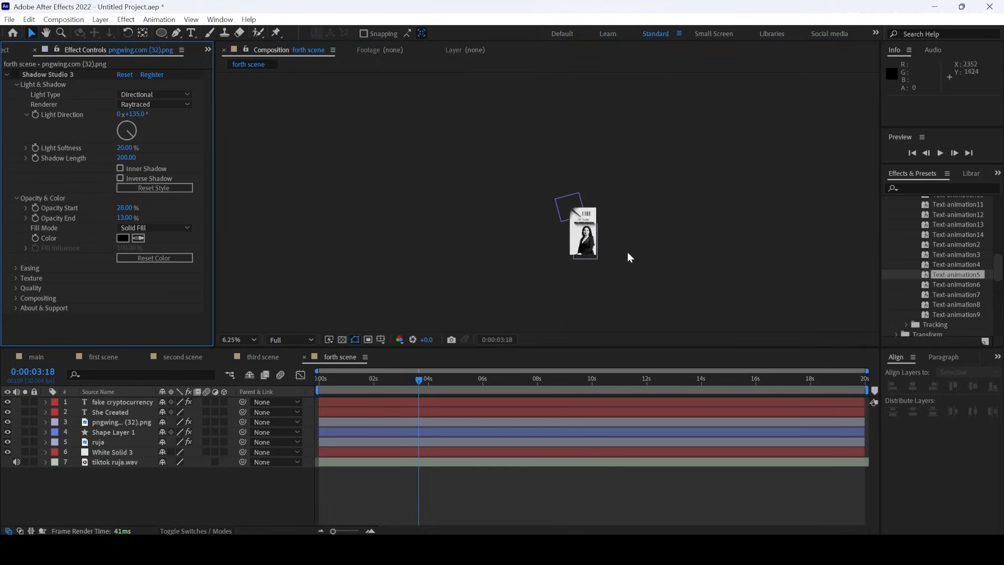
Reduce the She Created text to 63 px and move it down and left, closer to the fake cryptocurrency caption
{"action": "scroll", "coordinate": [627, 252], "scroll_direction": "up", "scroll_amount": 4}
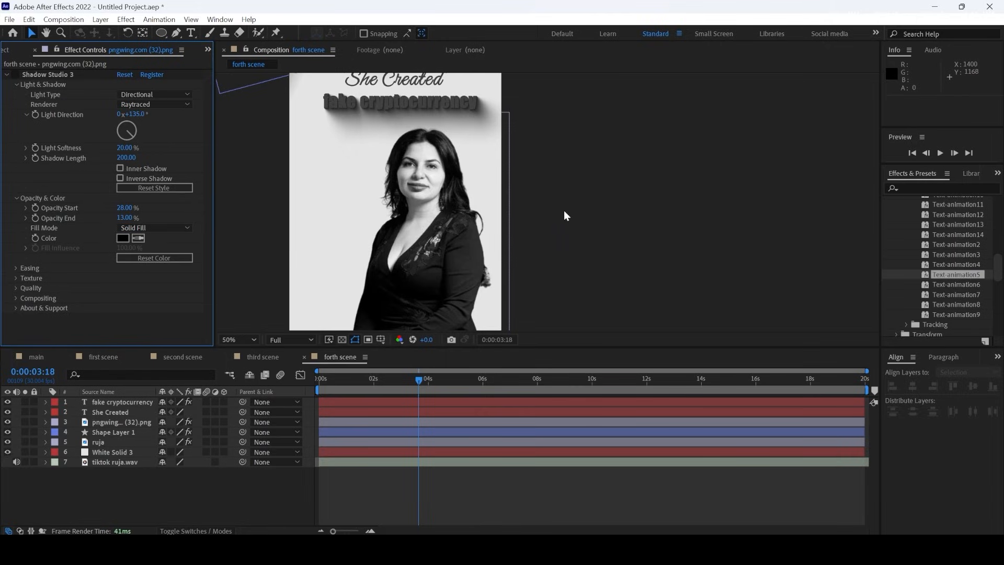
{"action": "scroll", "coordinate": [451, 170], "scroll_direction": "down", "scroll_amount": 2}
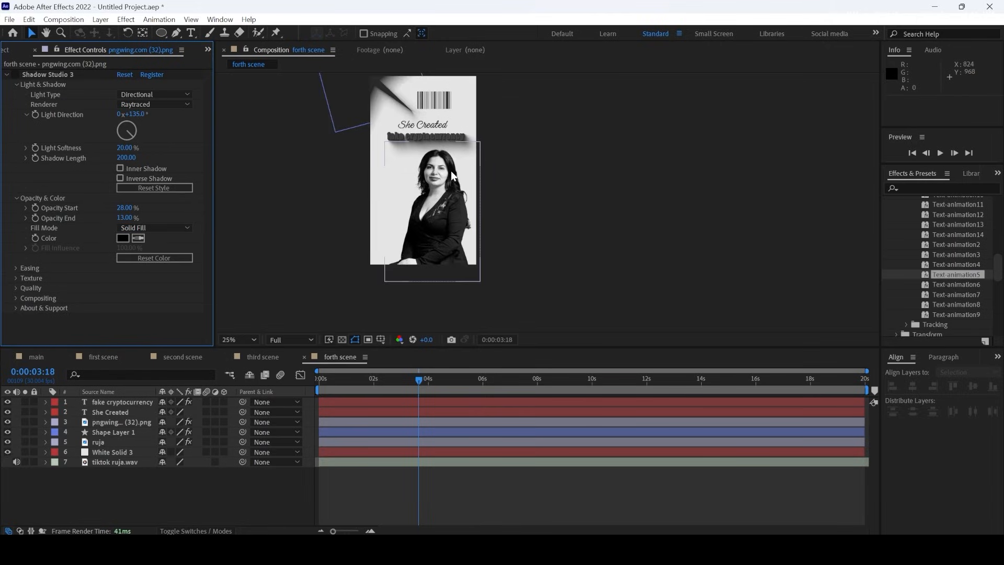
{"action": "scroll", "coordinate": [444, 158], "scroll_direction": "up", "scroll_amount": 2}
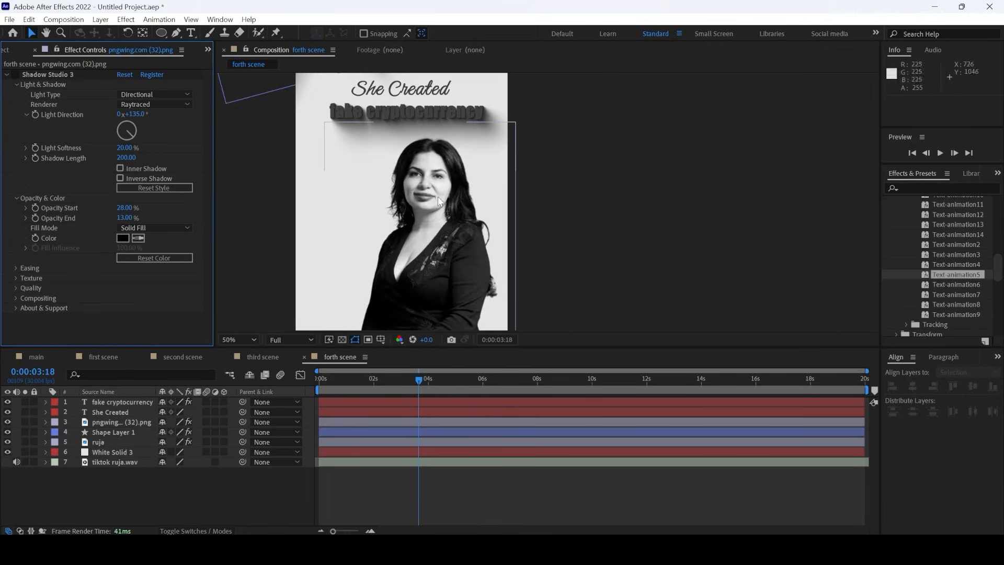
{"action": "scroll", "coordinate": [455, 189], "scroll_direction": "down", "scroll_amount": 2}
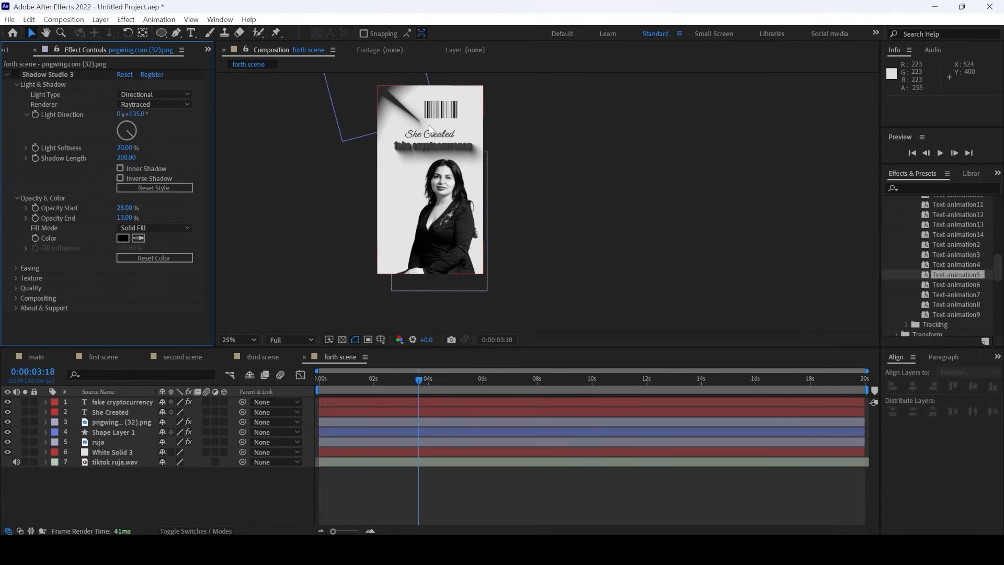
{"action": "left_click", "coordinate": [430, 137]}
{"action": "scroll", "coordinate": [430, 137], "scroll_direction": "up", "scroll_amount": 4}
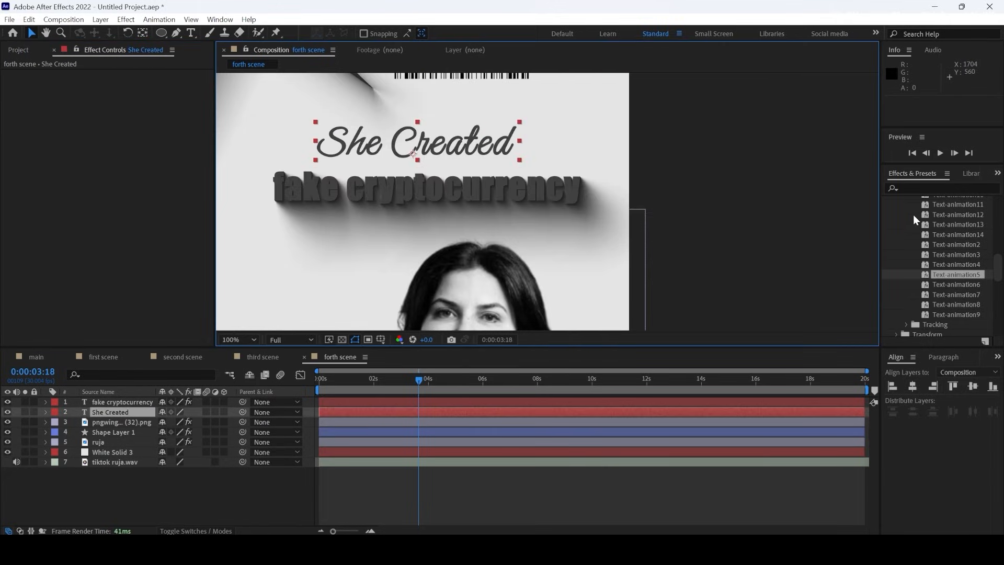
{"action": "left_click", "coordinate": [997, 173]}
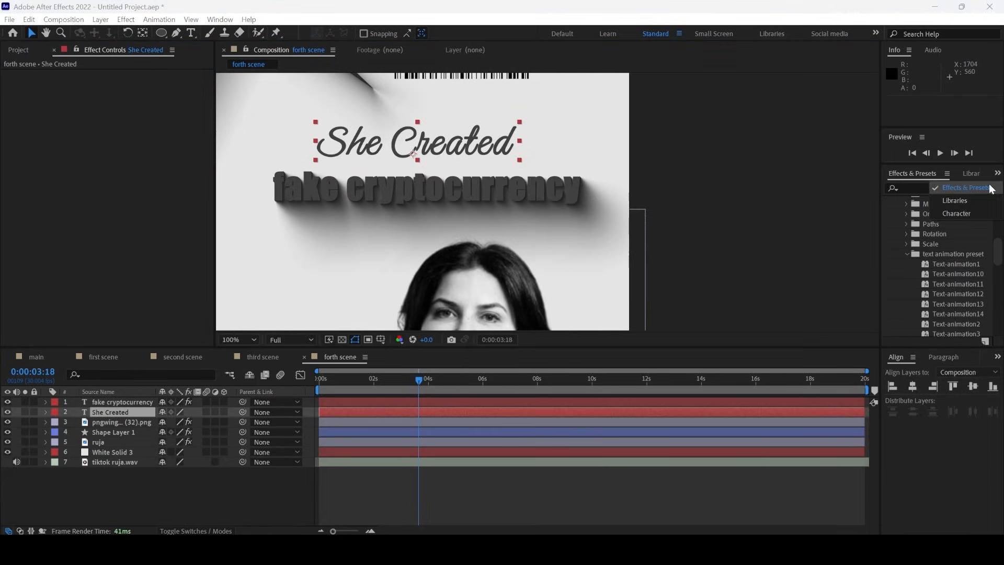
{"action": "left_click", "coordinate": [954, 214]}
{"action": "left_click_drag", "start_coordinate": [904, 230], "coordinate": [893, 231]}
{"action": "left_click_drag", "start_coordinate": [426, 144], "coordinate": [397, 150]}
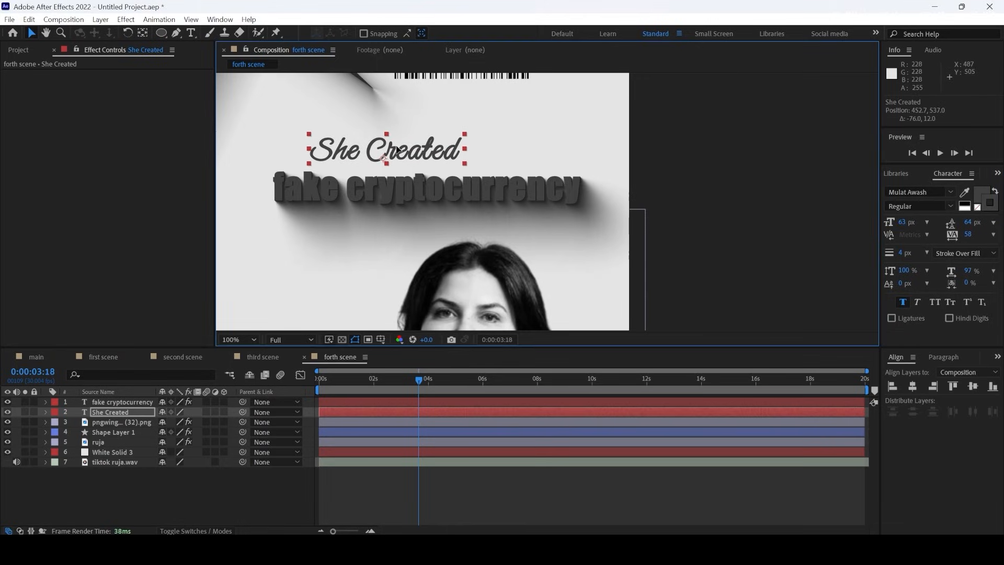
Center the She Created text horizontally in the composition
{"action": "left_click", "coordinate": [722, 133]}
{"action": "scroll", "coordinate": [602, 203], "scroll_direction": "down", "scroll_amount": 4}
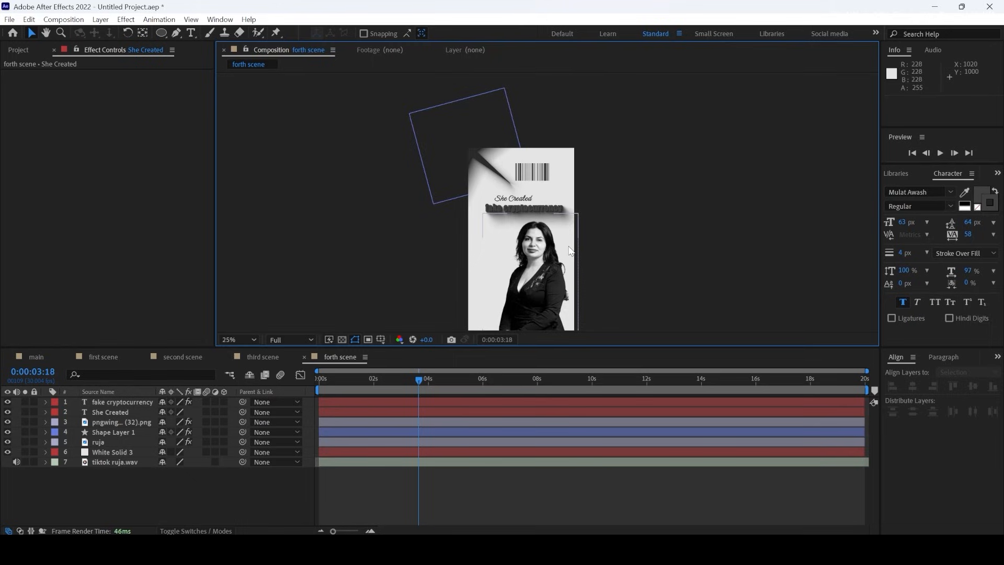
{"action": "scroll", "coordinate": [570, 251], "scroll_direction": "up", "scroll_amount": 4}
{"action": "scroll", "coordinate": [570, 251], "scroll_direction": "down", "scroll_amount": 2}
{"action": "left_click", "coordinate": [445, 144]}
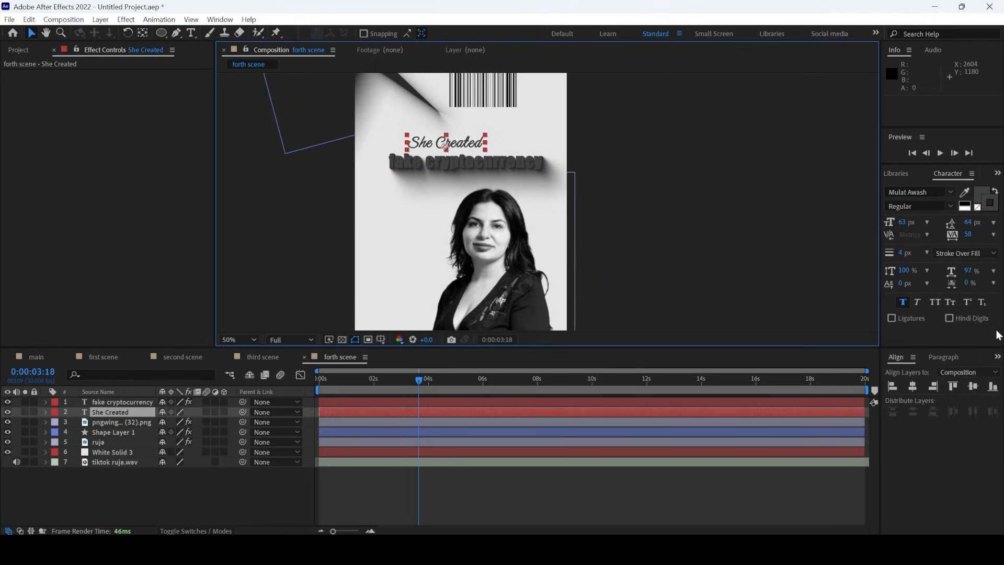
{"action": "left_click", "coordinate": [912, 387]}
{"action": "left_click", "coordinate": [728, 173]}
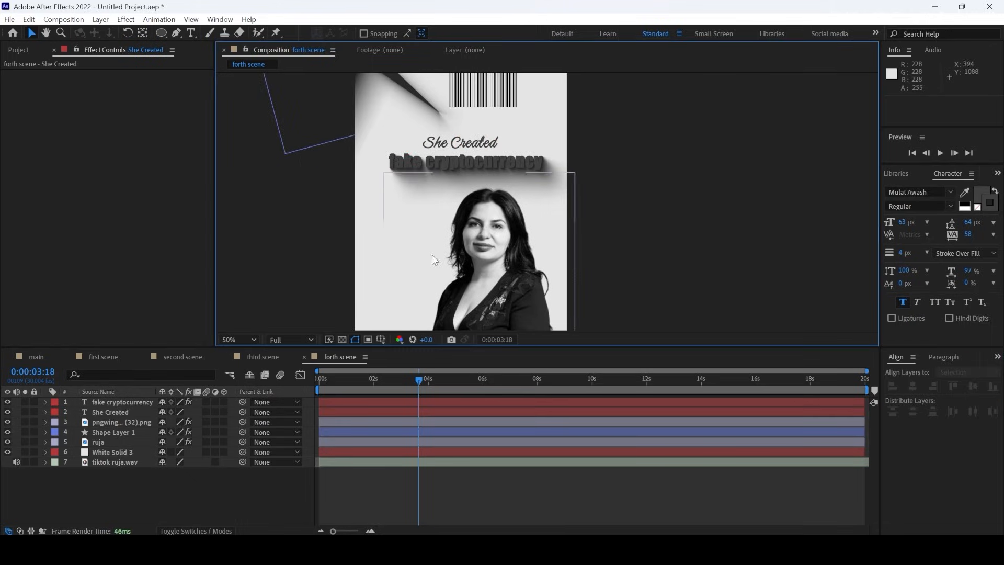
Preview the forth scene from its beginning
{"action": "scroll", "coordinate": [452, 241], "scroll_direction": "down", "scroll_amount": 4}
{"action": "scroll", "coordinate": [447, 238], "scroll_direction": "up", "scroll_amount": 3}
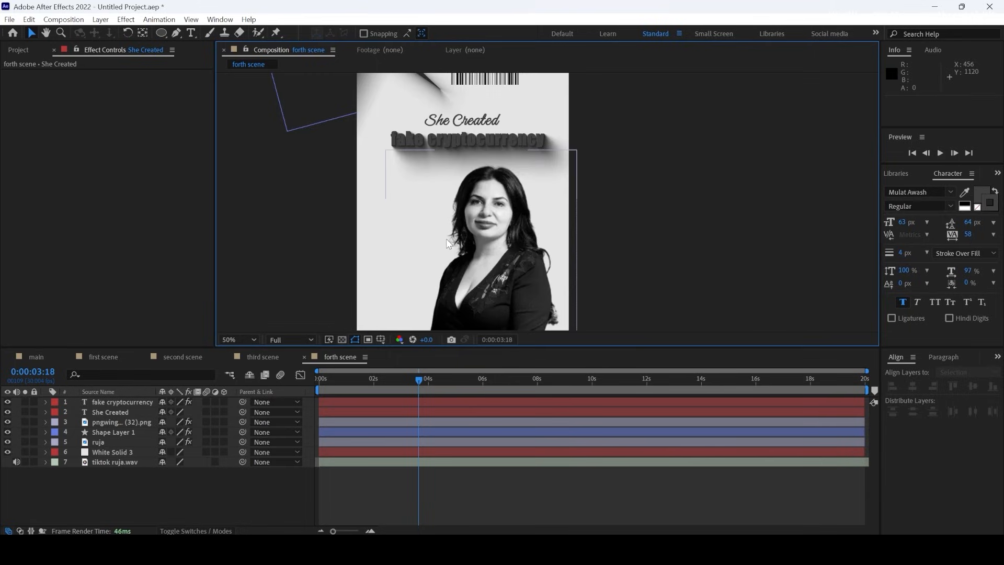
{"action": "scroll", "coordinate": [446, 238], "scroll_direction": "down", "scroll_amount": 2}
{"action": "key", "text": "Home"}
{"action": "mouse_move", "coordinate": [324, 381]}
{"action": "left_mouse_down"}
{"action": "mouse_move", "coordinate": [405, 372]}
{"action": "mouse_move", "coordinate": [324, 365]}
{"action": "left_mouse_up"}
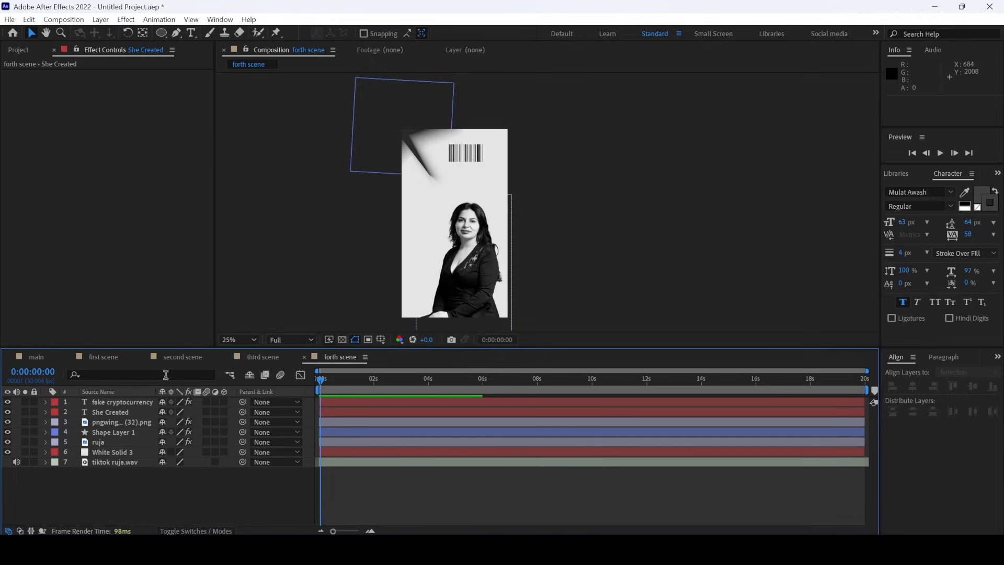
Delete the tiktok ruja.wav audio layer from the forth scene and from the second scene
{"action": "left_click", "coordinate": [113, 464]}
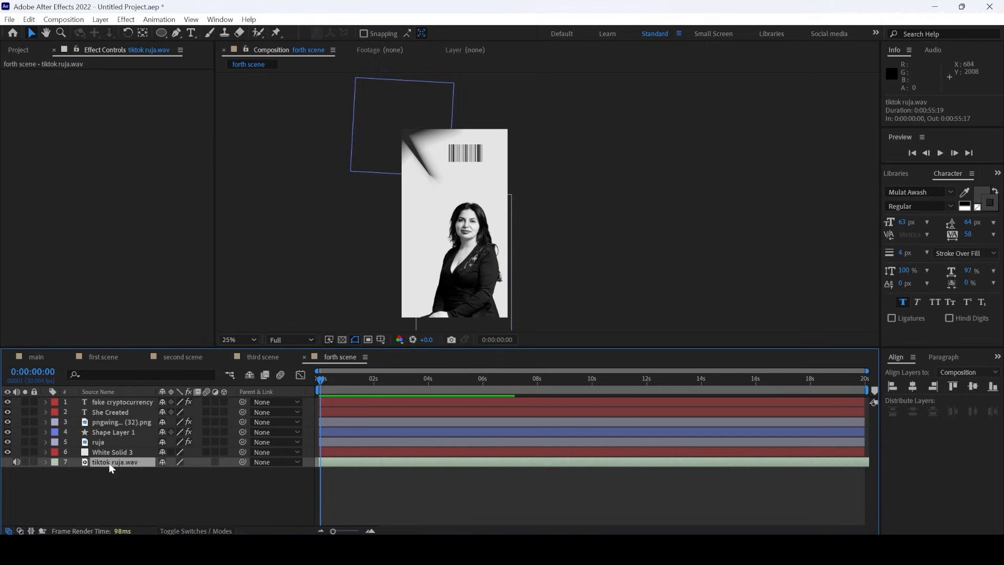
{"action": "key", "text": "Delete"}
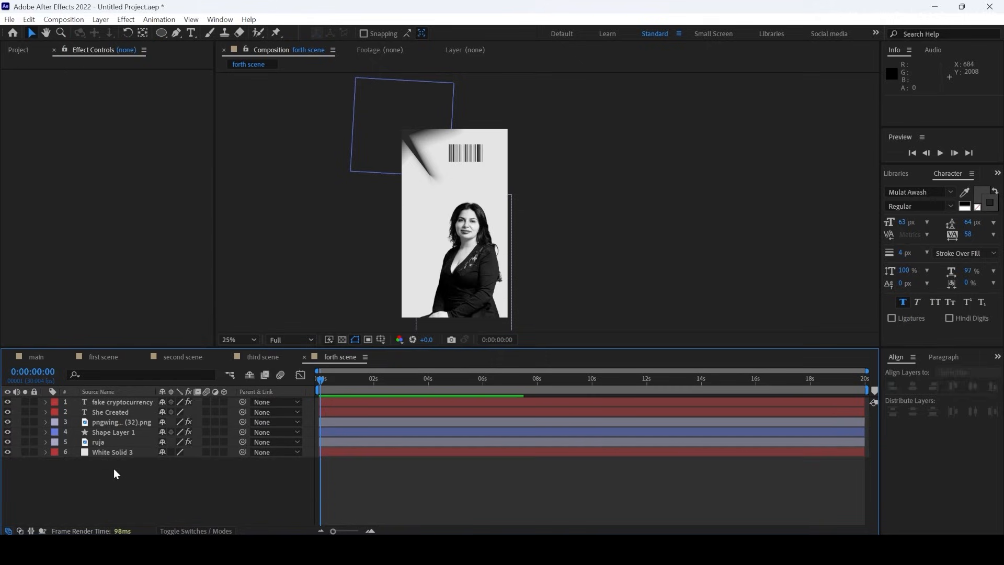
{"action": "left_click", "coordinate": [272, 358]}
{"action": "left_click", "coordinate": [184, 358]}
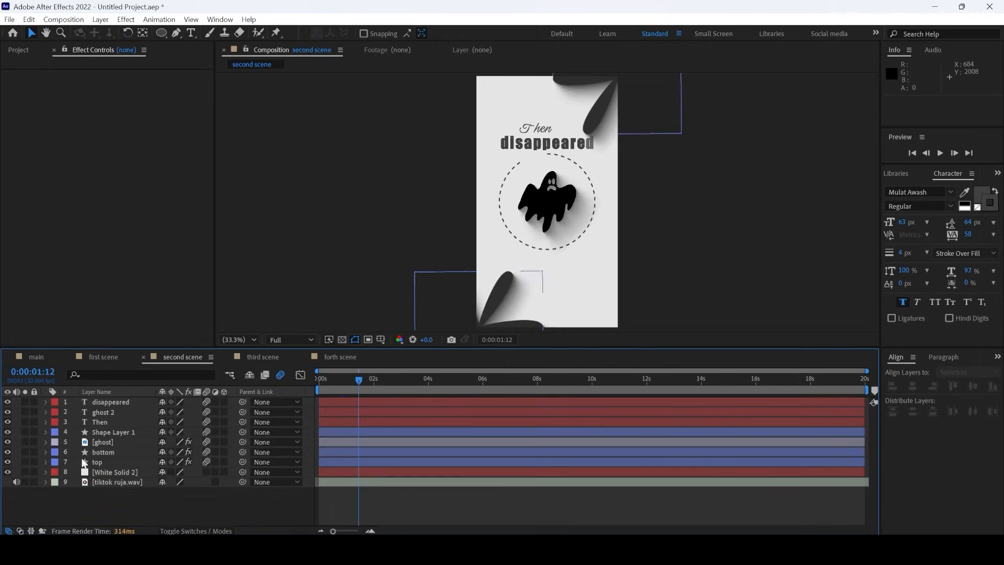
{"action": "left_click", "coordinate": [108, 483]}
{"action": "key", "text": "Delete"}
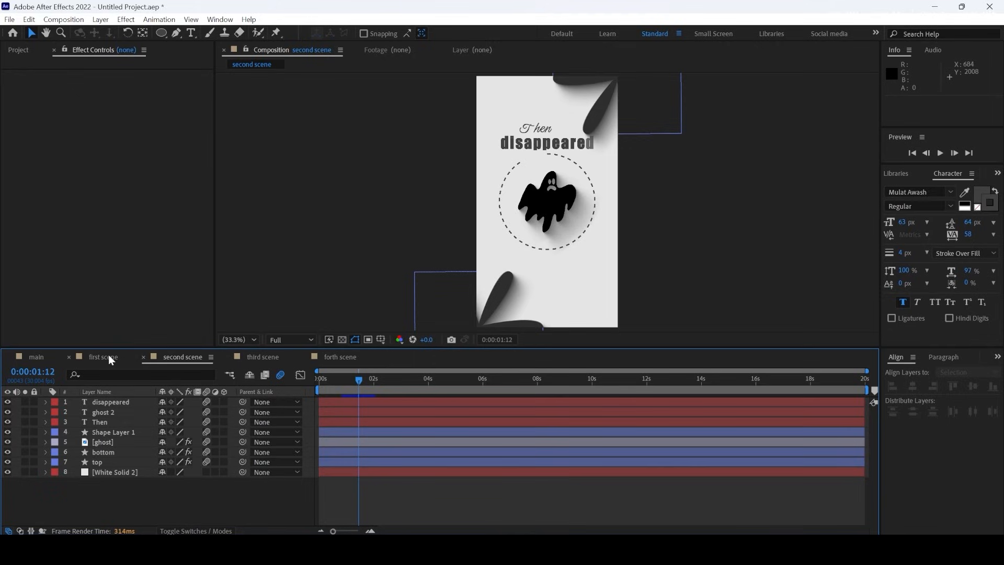
Delete the white solid background layers from the second, forth and first scenes
{"action": "left_click", "coordinate": [111, 475]}
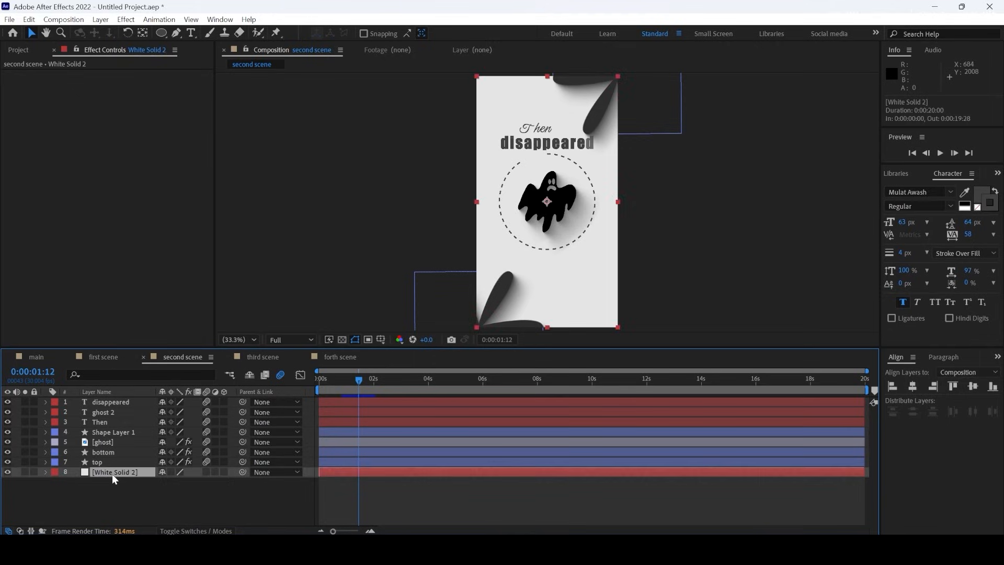
{"action": "key", "text": "Delete"}
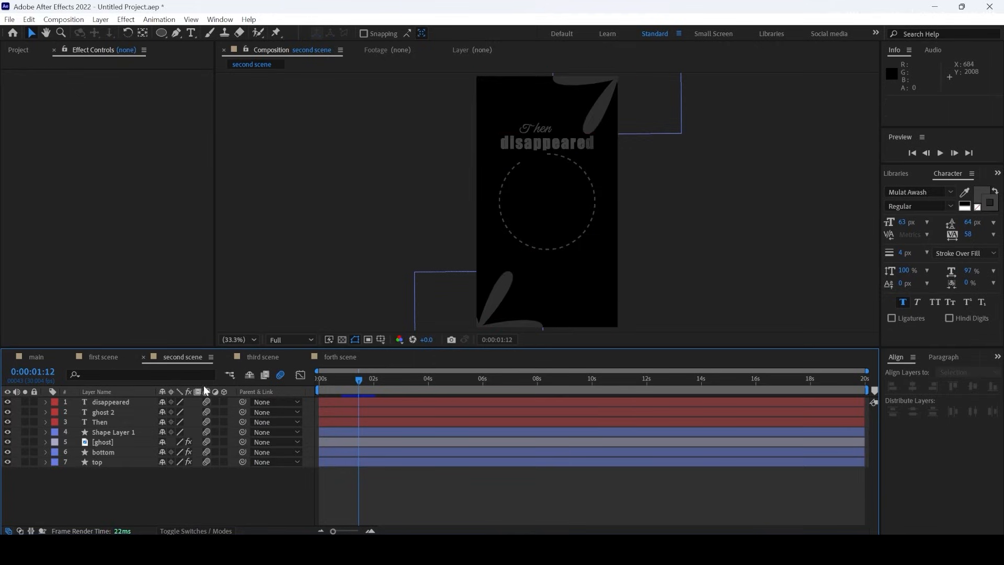
{"action": "left_click", "coordinate": [261, 357]}
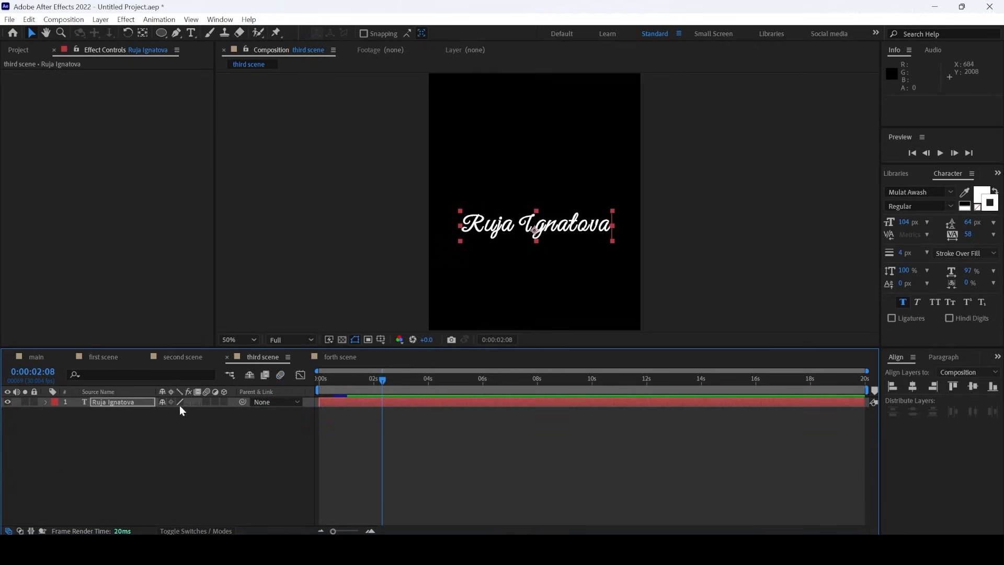
{"action": "left_click", "coordinate": [339, 357]}
{"action": "left_click", "coordinate": [114, 453]}
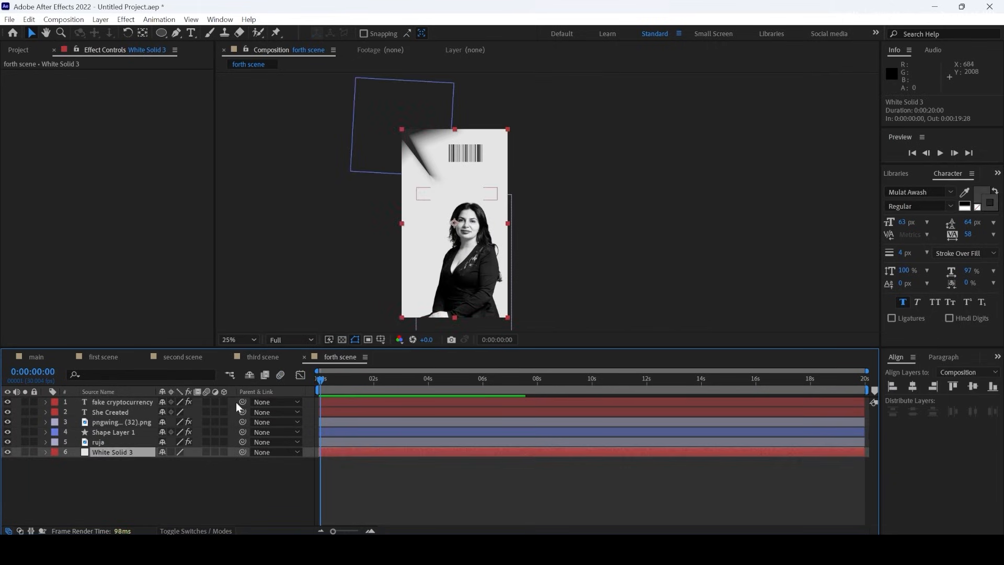
{"action": "key", "text": "Delete"}
{"action": "left_click", "coordinate": [107, 356]}
{"action": "left_click", "coordinate": [102, 482]}
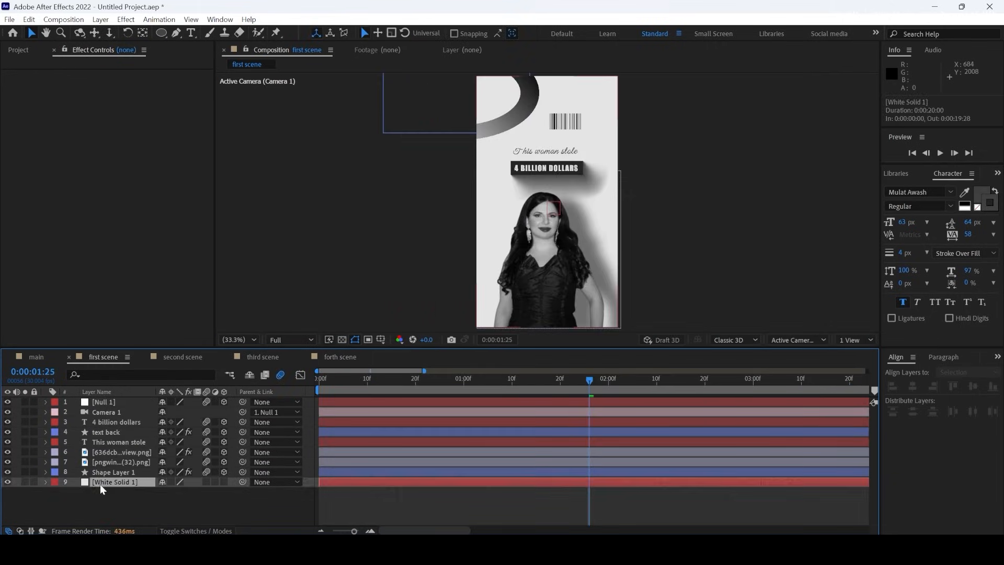
{"action": "key", "text": "Delete"}
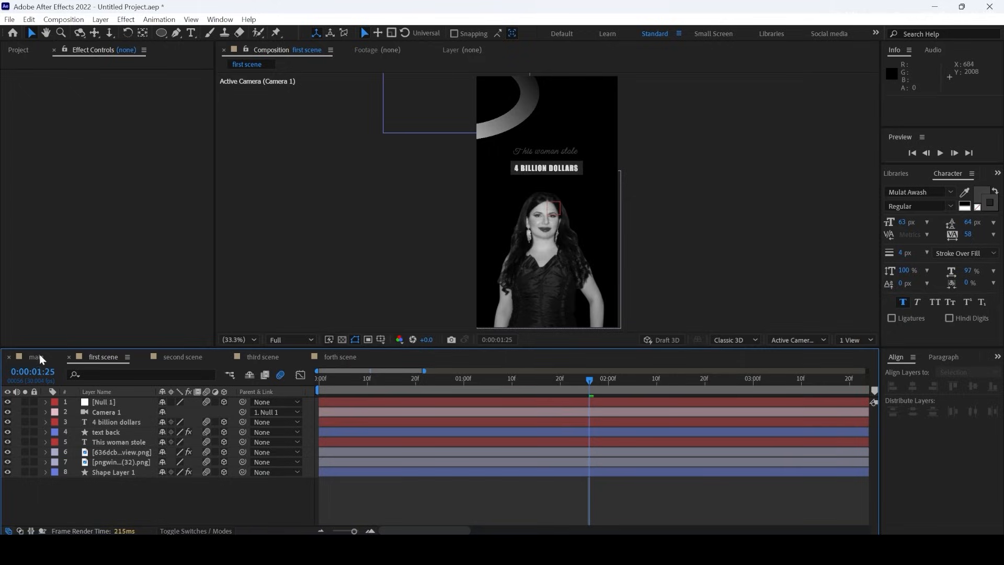
Create a 1080 x 1920 px off-white solid named background in the main composition
{"action": "left_click", "coordinate": [37, 358]}
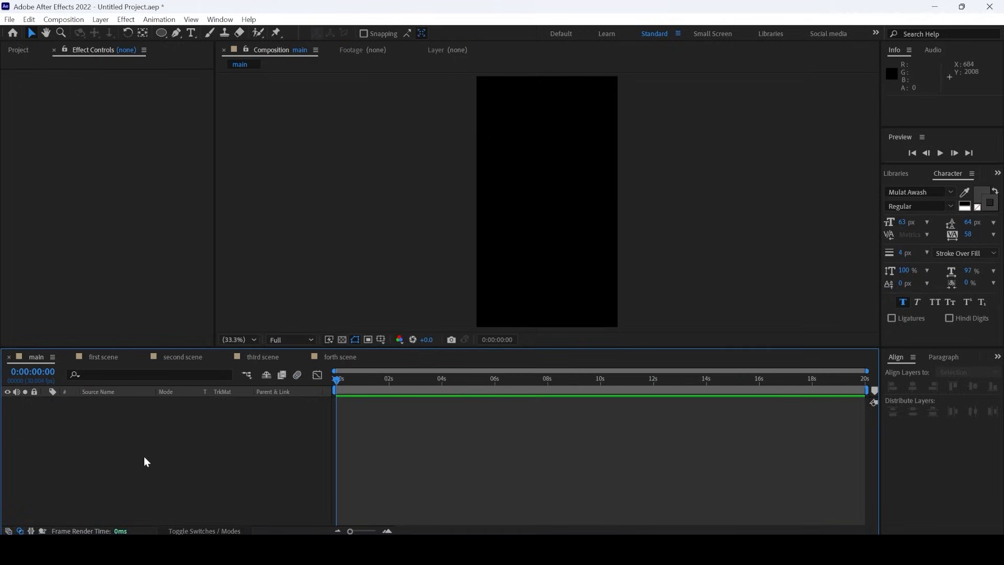
{"action": "right_click", "coordinate": [143, 453]}
{"action": "mouse_move", "coordinate": [183, 307]}
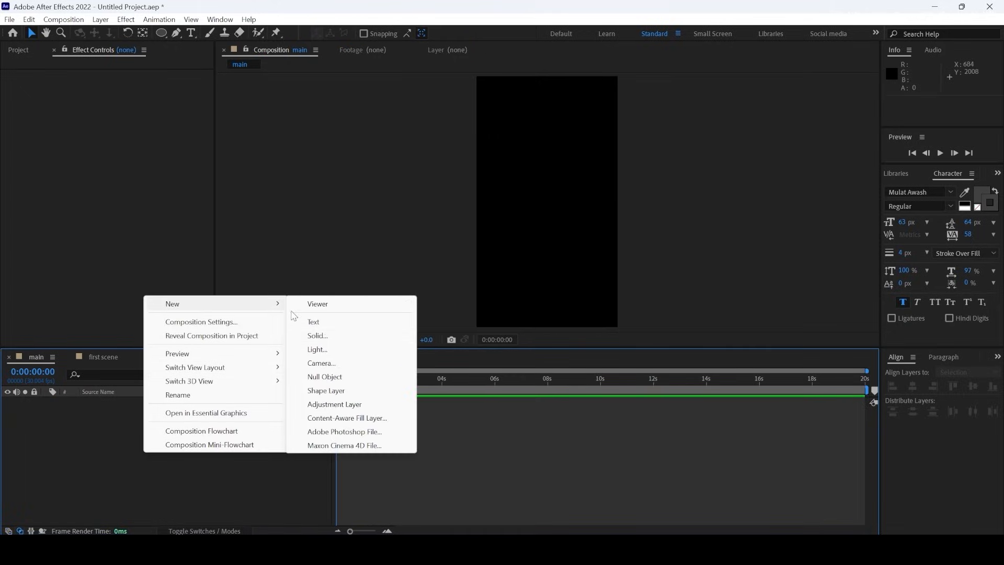
{"action": "left_click", "coordinate": [327, 336]}
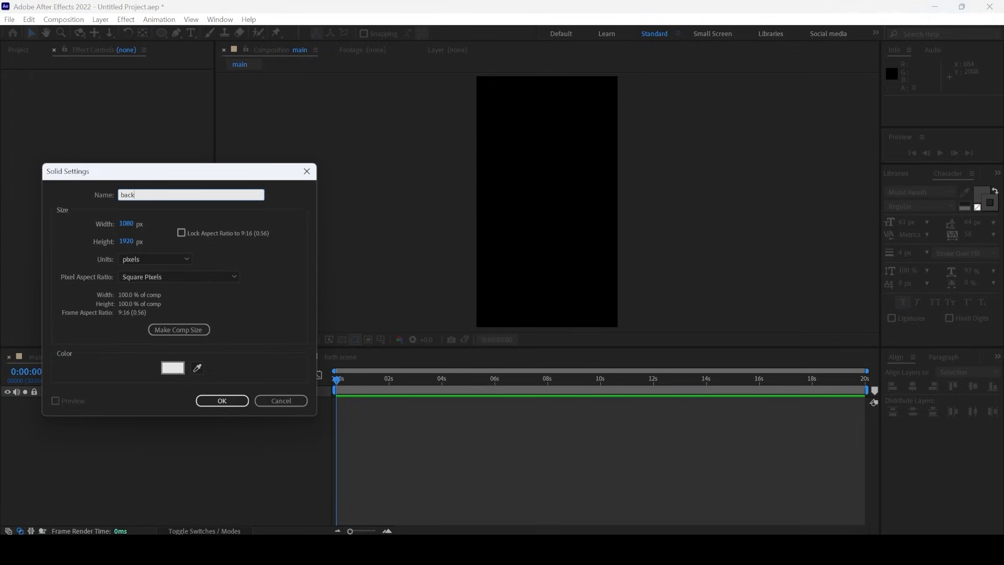
{"action": "key", "text": "Return"}
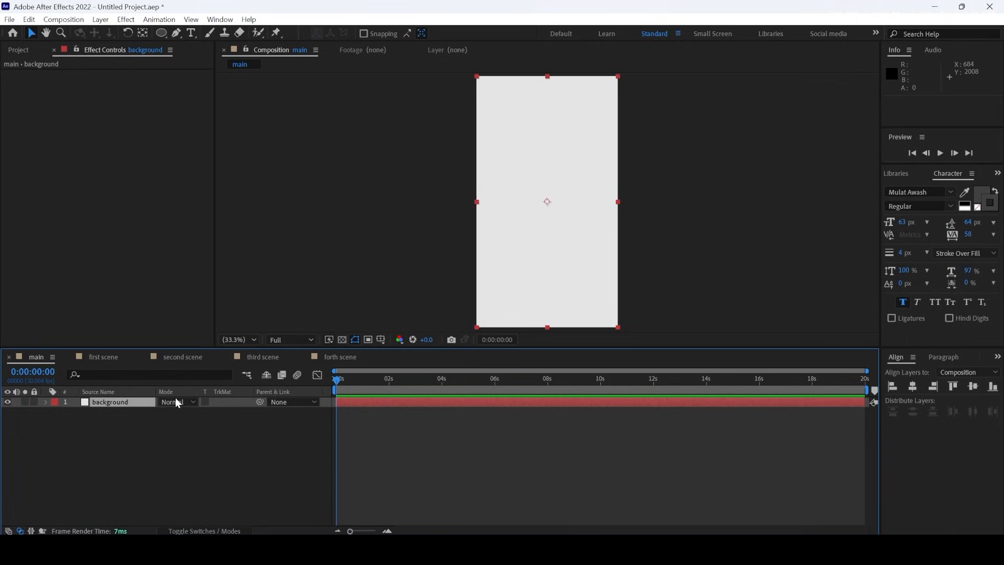
{"action": "left_click", "coordinate": [204, 426]}
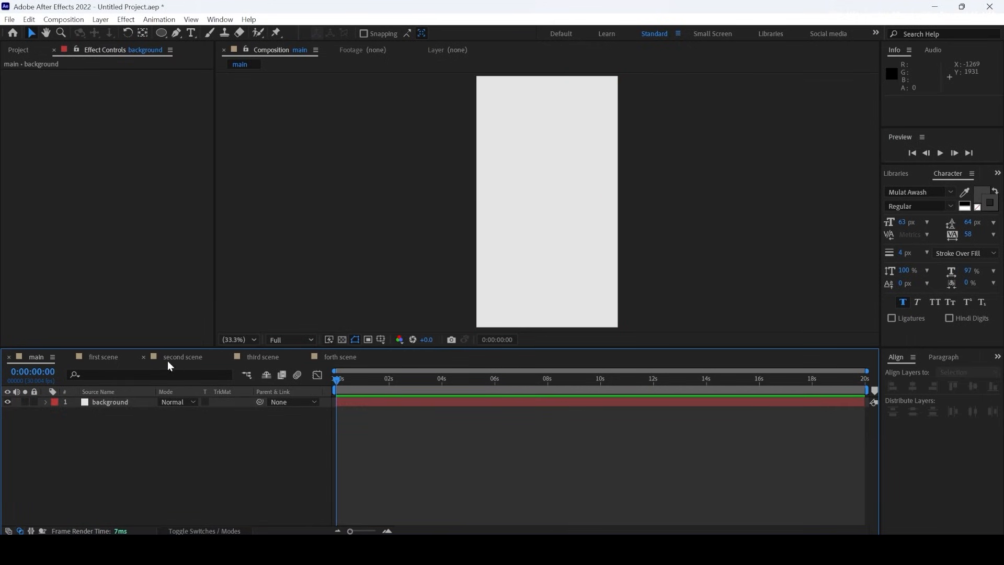
Add tiktok ruja.wav from the project to the main composition below the background layer and play it briefly
{"action": "left_click", "coordinate": [20, 49]}
{"action": "left_click", "coordinate": [60, 297]}
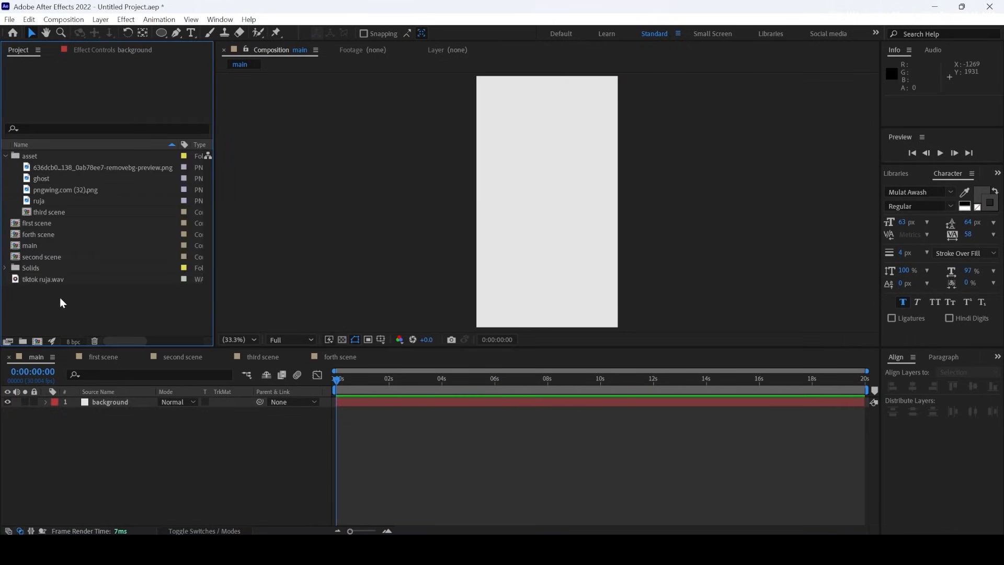
{"action": "left_click_drag", "start_coordinate": [44, 277], "coordinate": [72, 421]}
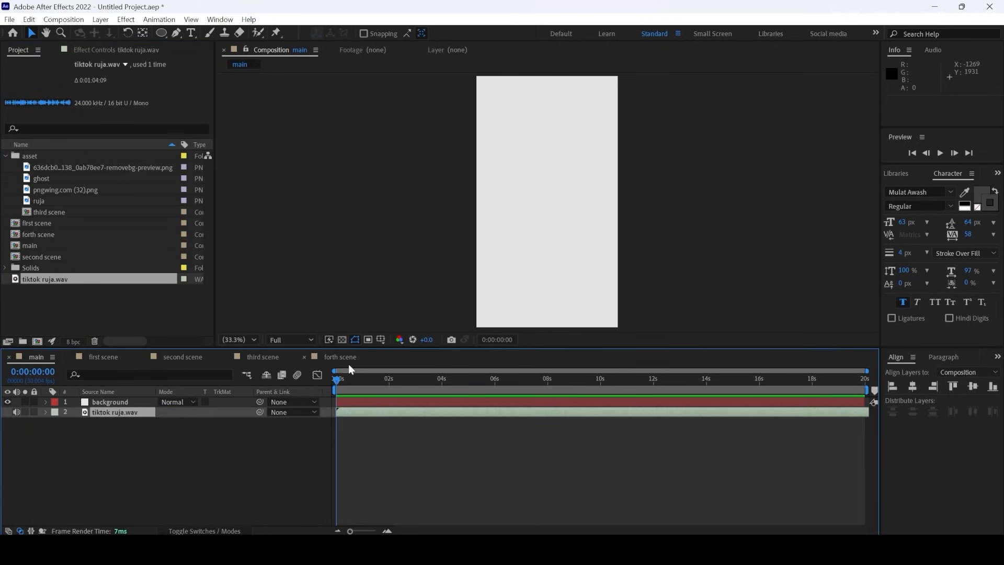
{"action": "key", "text": "space"}
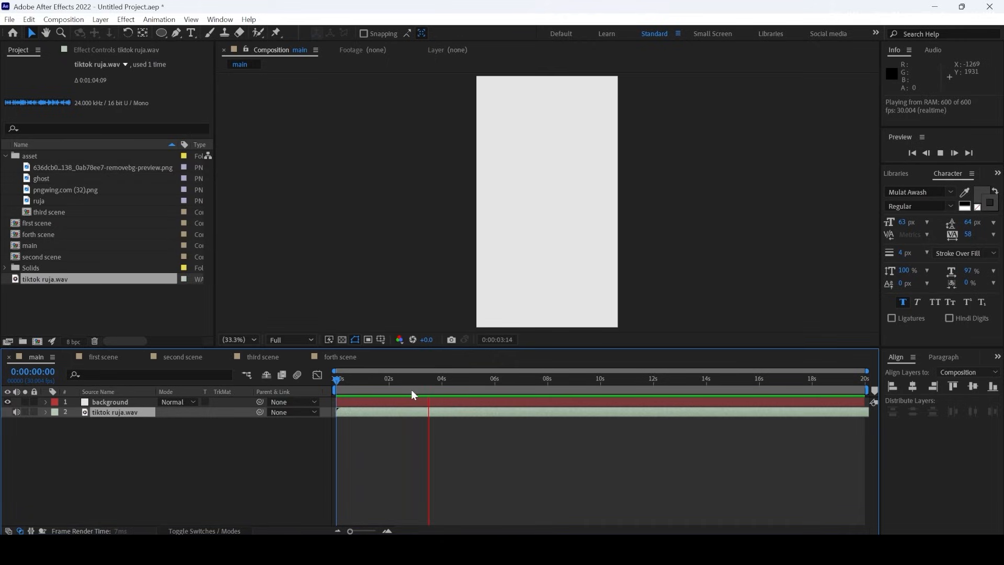
{"action": "key", "text": "space"}
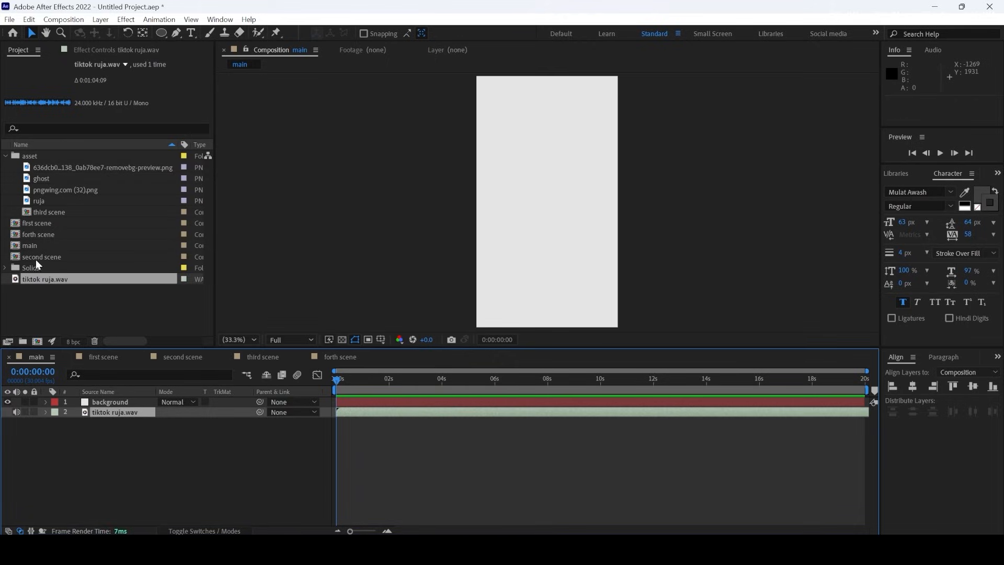
Place the first scene composition above the background layer in main and preview it from the start
{"action": "left_click_drag", "start_coordinate": [38, 224], "coordinate": [90, 402]}
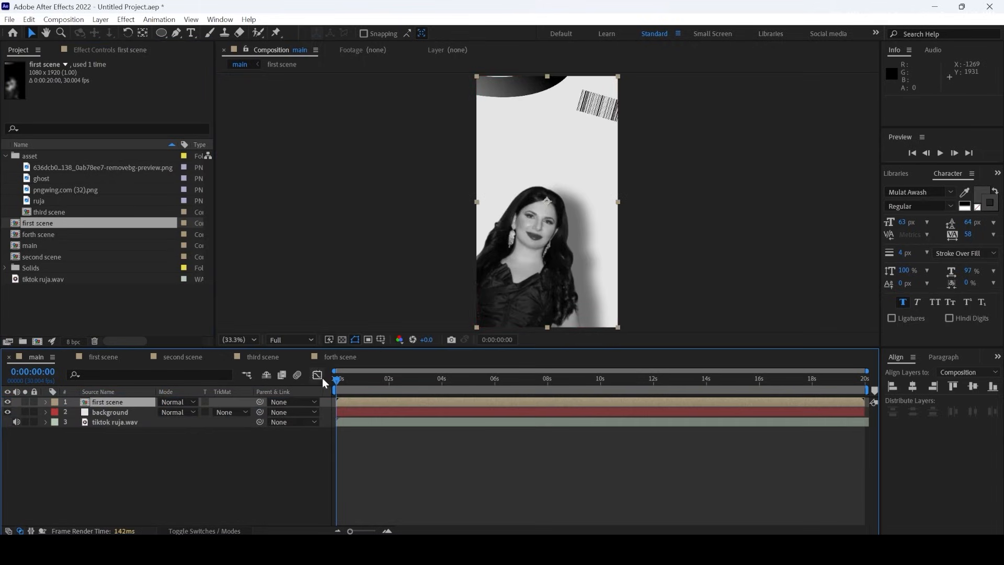
{"action": "key", "text": "space"}
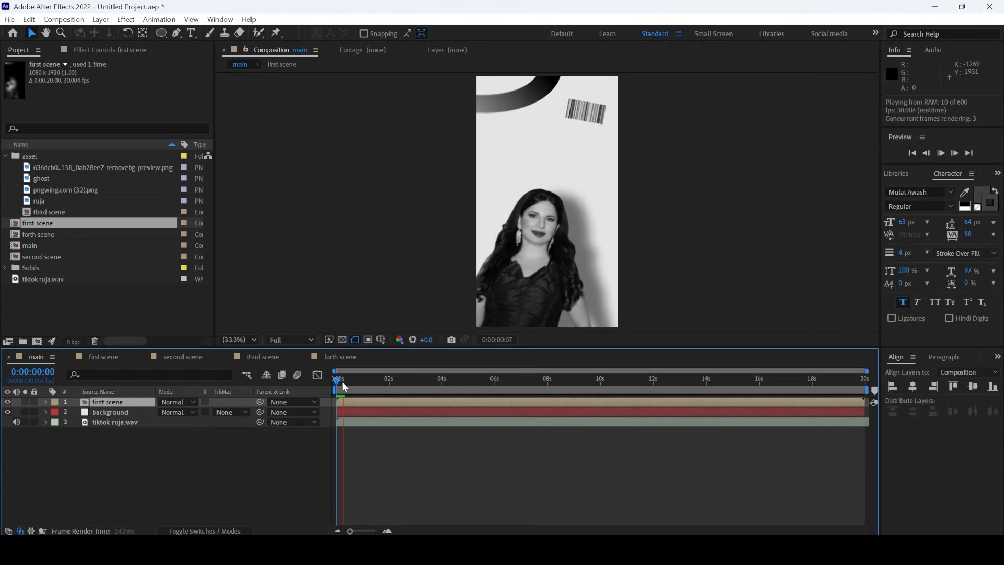
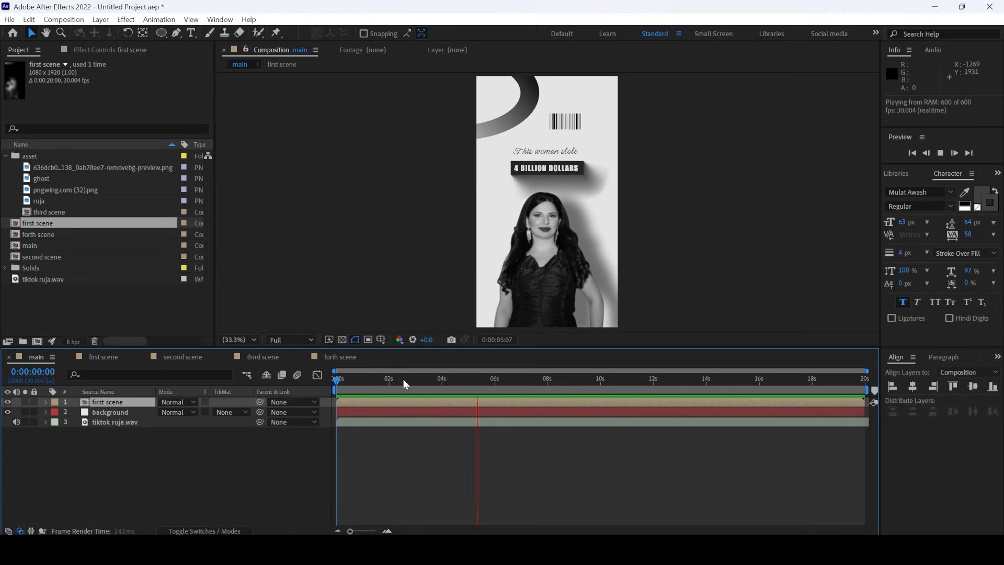
{"action": "left_click_drag", "start_coordinate": [363, 380], "coordinate": [324, 377]}
{"action": "key", "text": "space"}
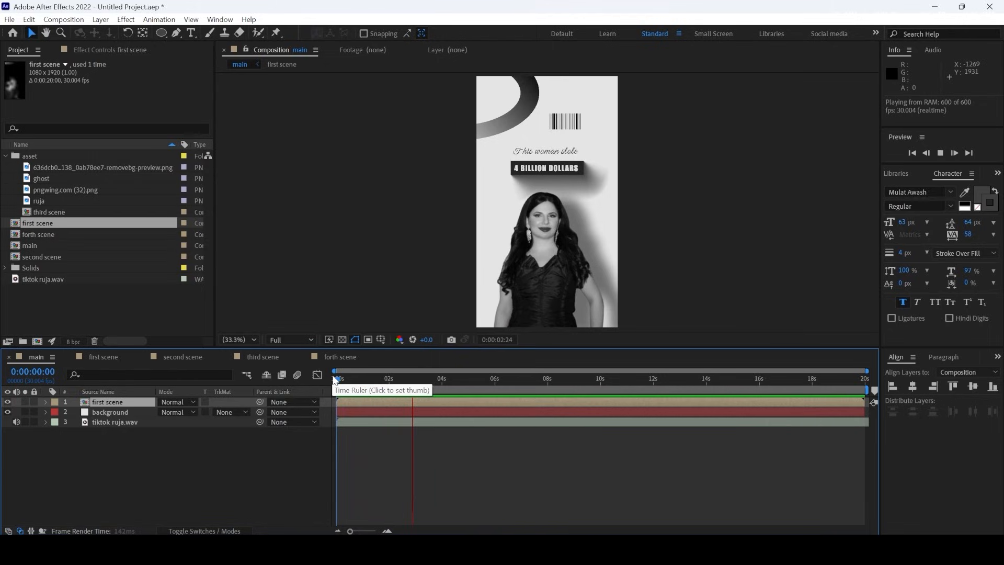
Place the second scene composition above the first scene layer in main and preview the two together
{"action": "key", "text": "space"}
{"action": "left_click", "coordinate": [155, 431]}
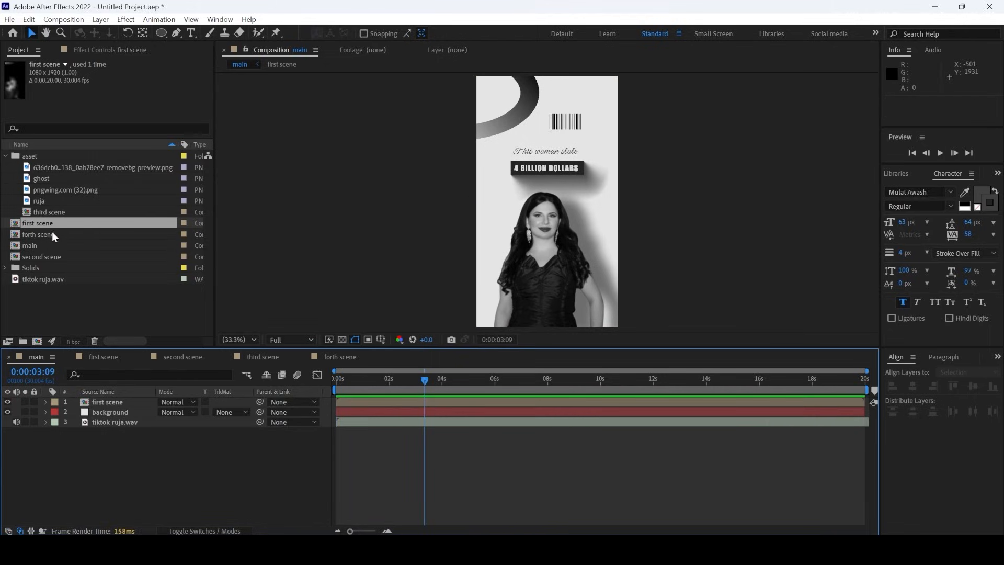
{"action": "left_click_drag", "start_coordinate": [42, 259], "coordinate": [83, 403]}
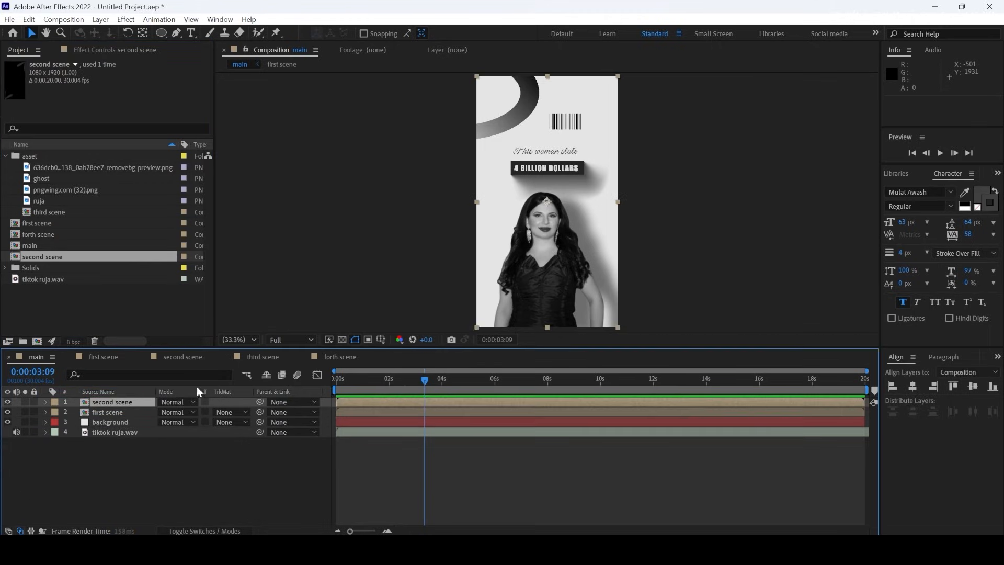
{"action": "left_click", "coordinate": [377, 380]}
{"action": "key", "text": "space"}
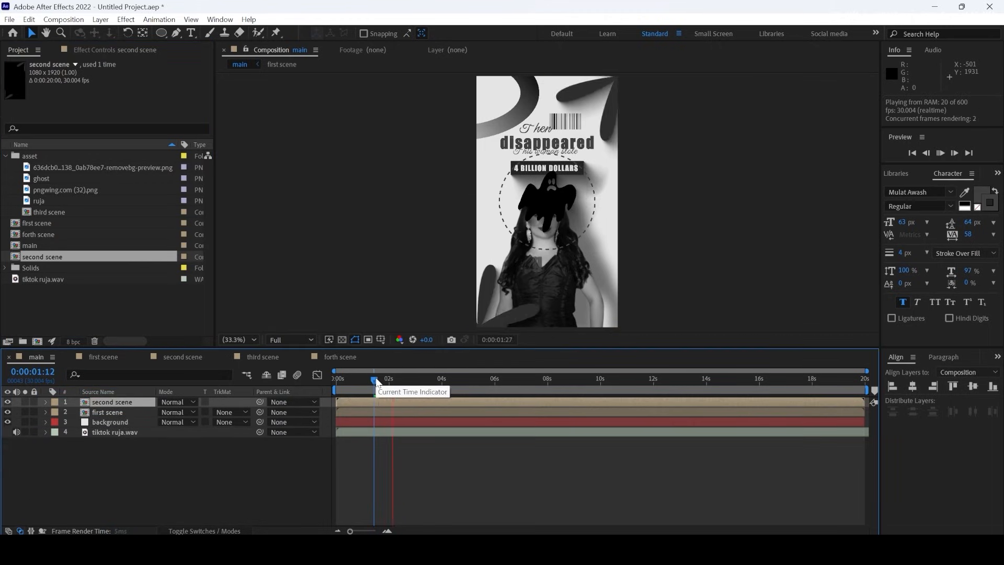
{"action": "key", "text": "space"}
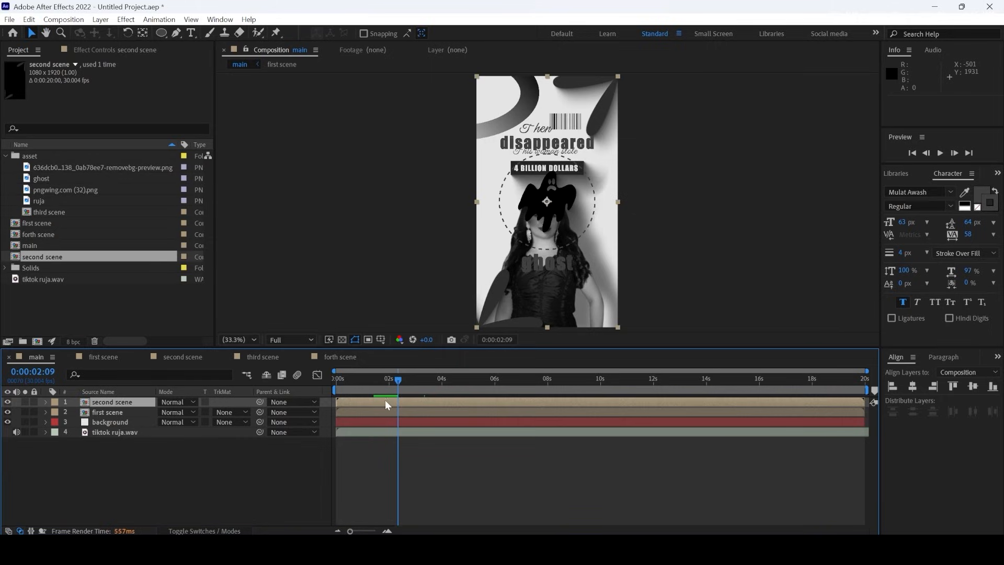
Try starting the second scene layer at 0:00:02:09 and preview the change of scenes against the narration
{"action": "left_click_drag", "start_coordinate": [386, 404], "coordinate": [336, 377]}
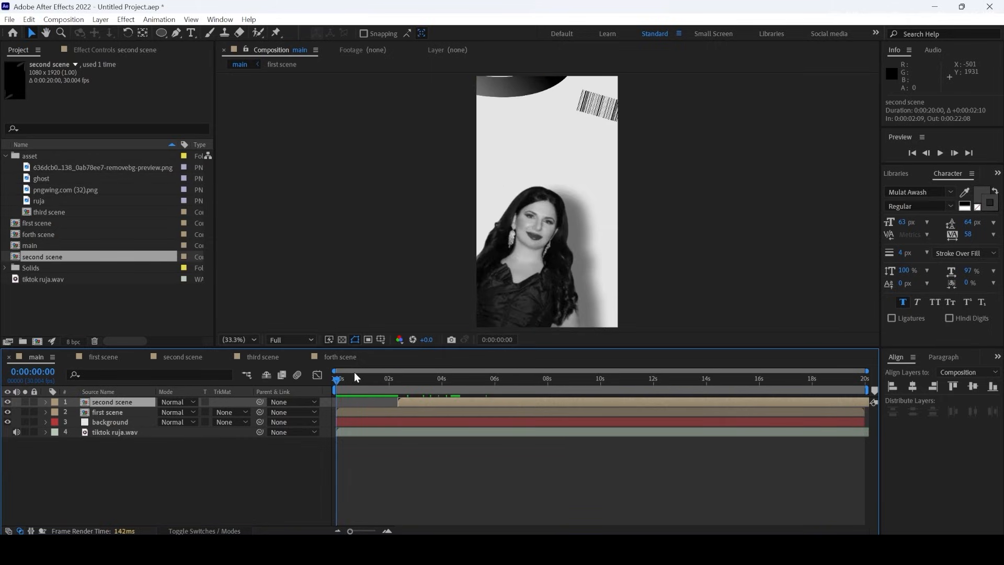
{"action": "key", "text": "space"}
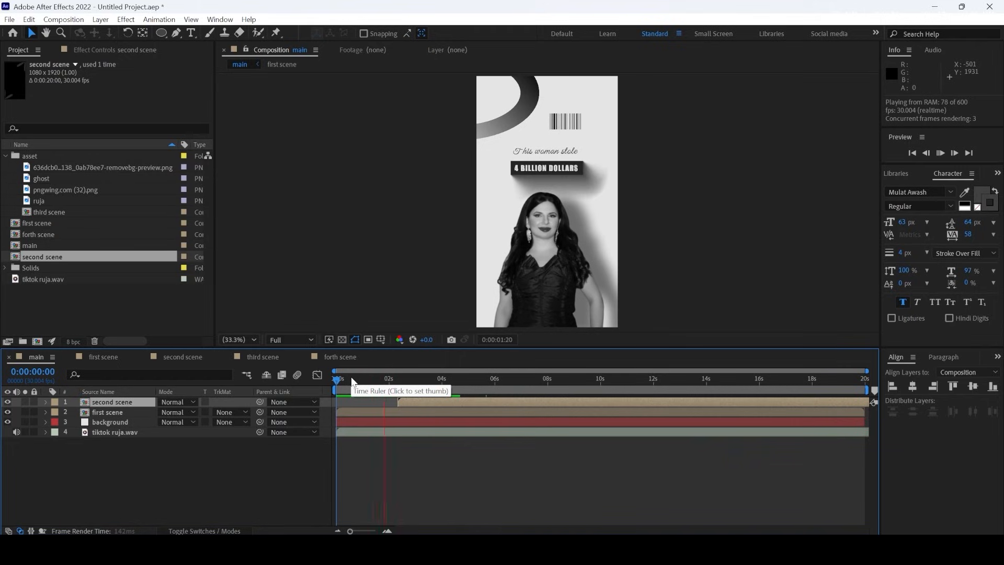
{"action": "left_click", "coordinate": [353, 380]}
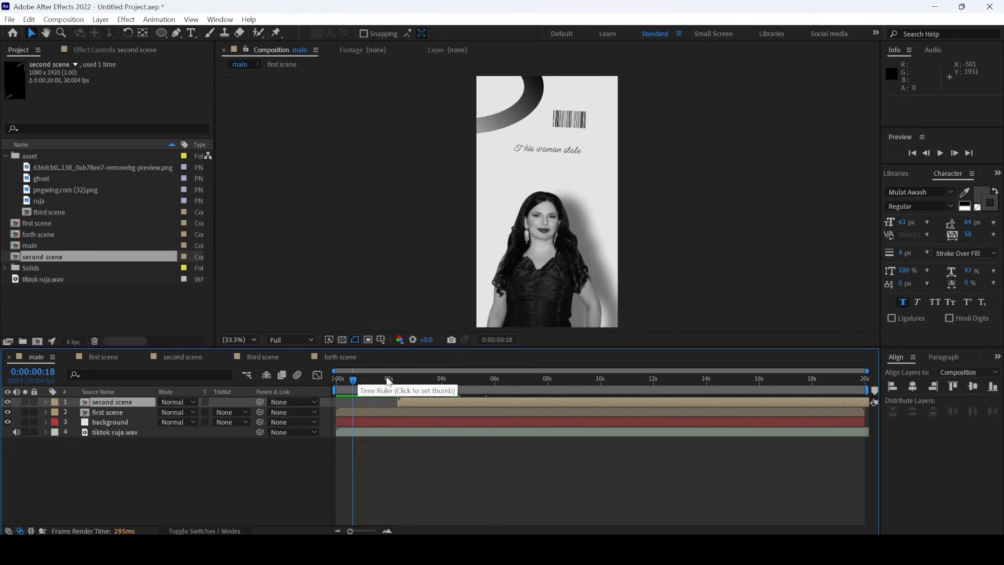
{"action": "key", "text": "space"}
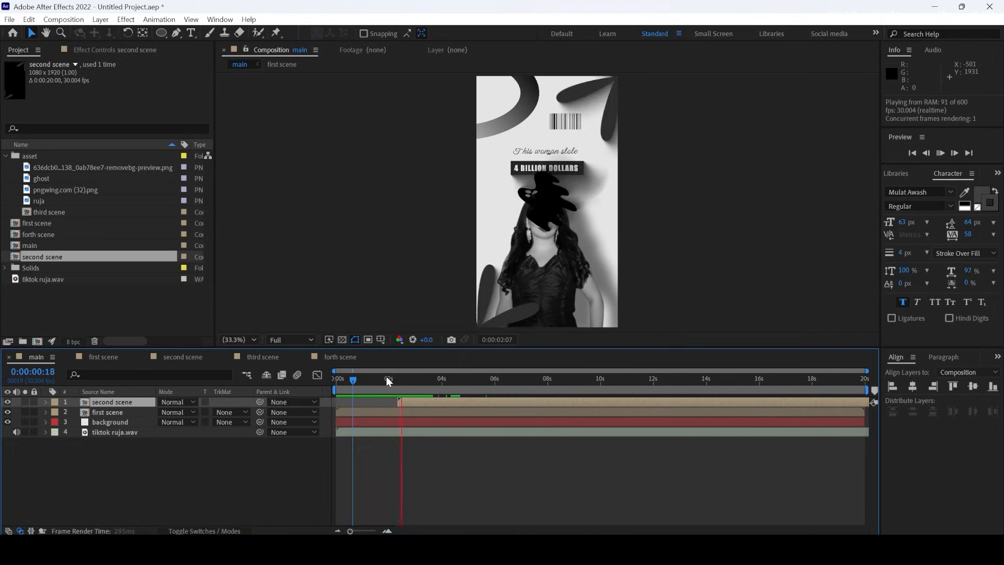
{"action": "left_click", "coordinate": [430, 388]}
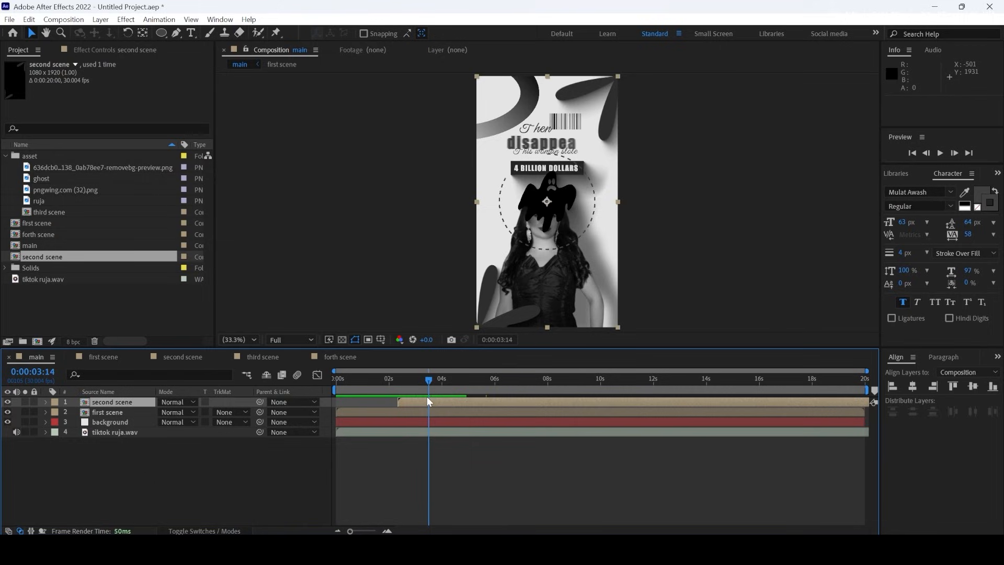
Shift the second scene layer so it starts at 0:00:03:12 and preview the change of scenes
{"action": "left_click_drag", "start_coordinate": [427, 402], "coordinate": [456, 408]}
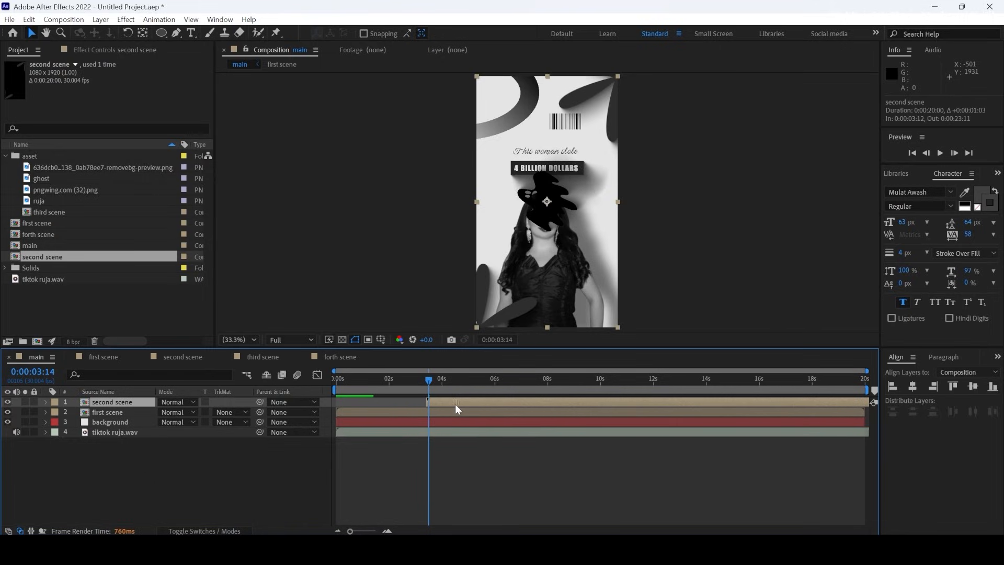
{"action": "left_click", "coordinate": [400, 380]}
{"action": "key", "text": "space"}
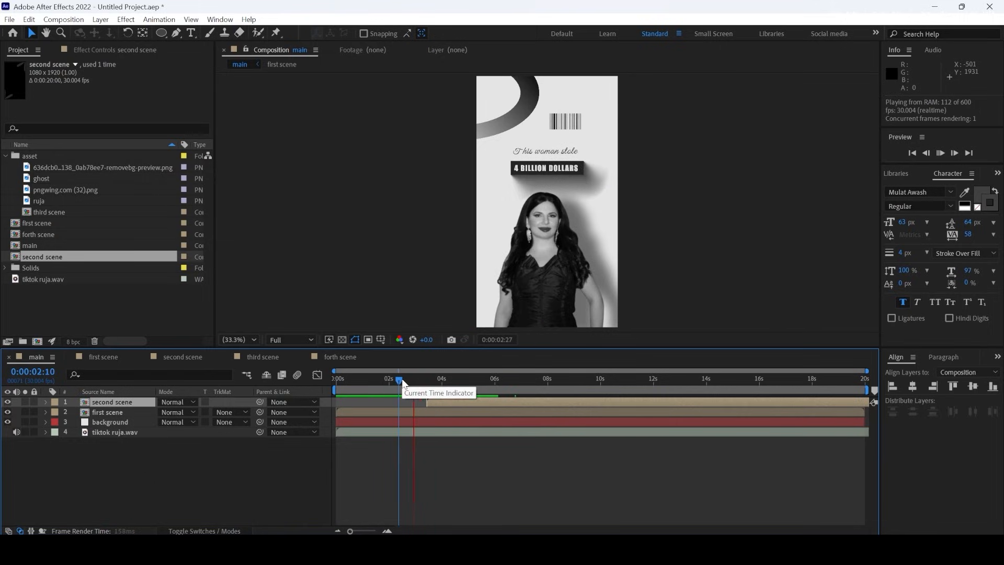
{"action": "key", "text": "space"}
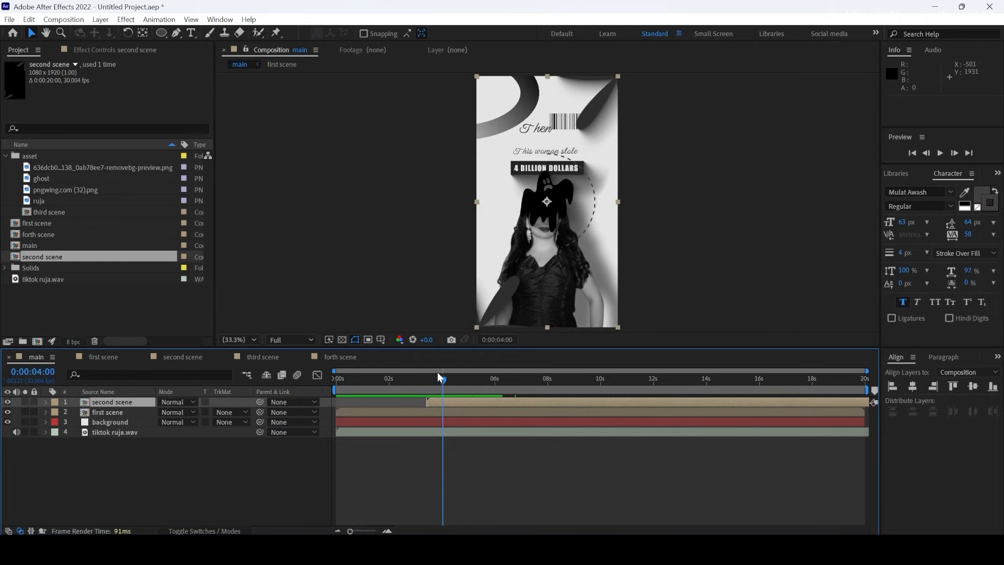
{"action": "left_click_drag", "start_coordinate": [445, 384], "coordinate": [385, 387]}
{"action": "key", "text": "space"}
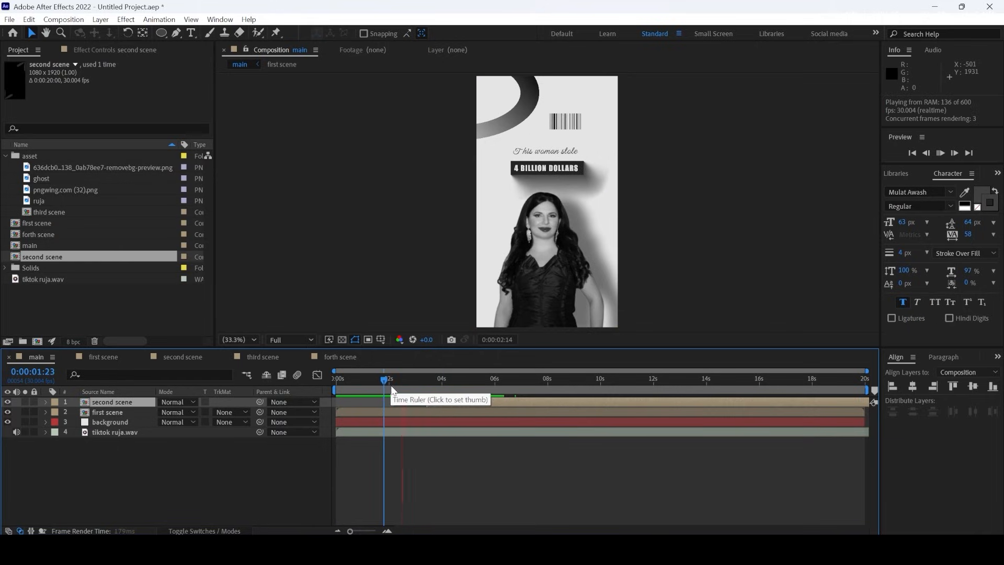
{"action": "key", "text": "space"}
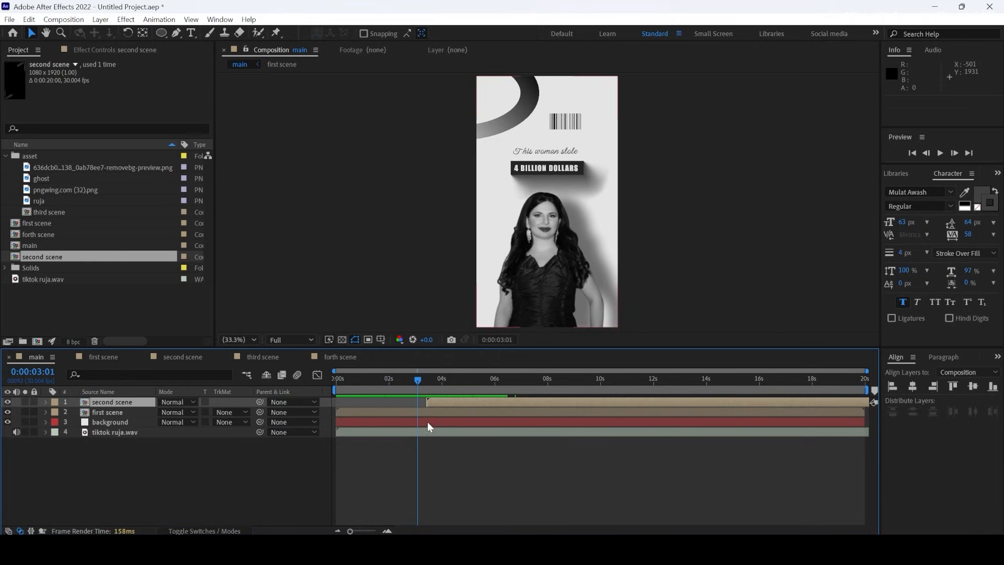
Keyframe the first scene layer's position from 540, 960 at 0:00:03:01 to 540, -252 at 0:00:03:14
{"action": "left_click", "coordinate": [110, 413]}
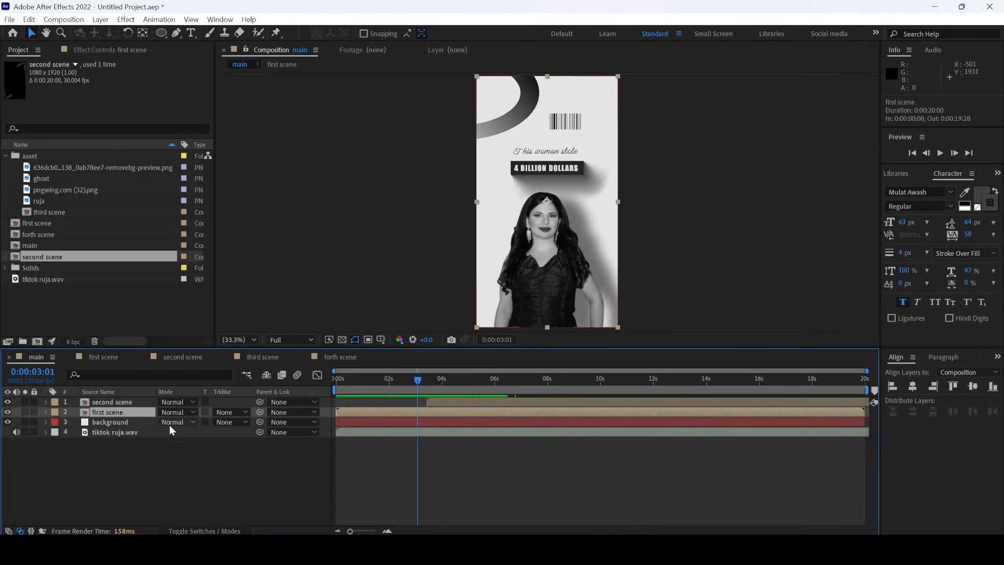
{"action": "key", "text": "p"}
{"action": "left_click", "coordinate": [75, 422]}
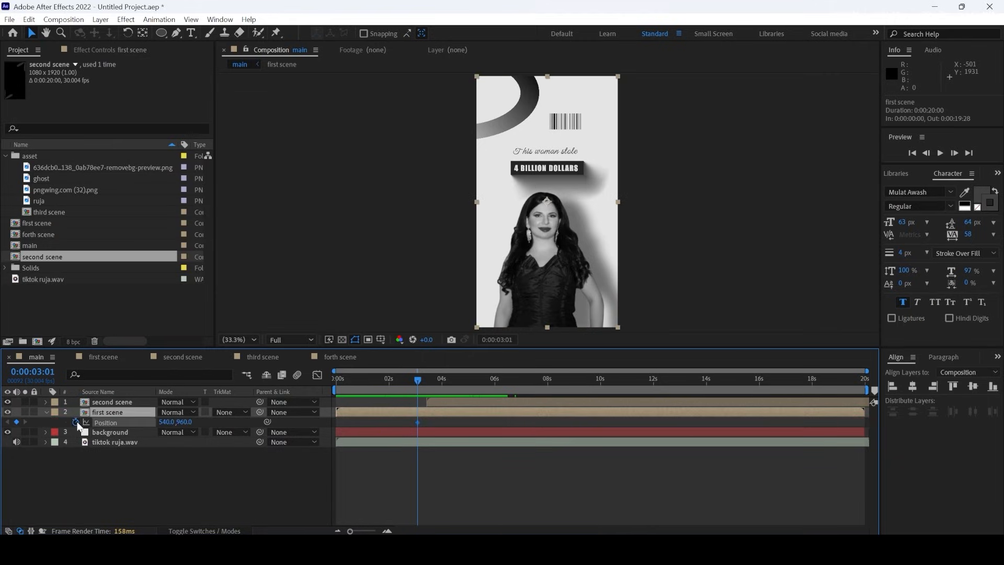
{"action": "left_click_drag", "start_coordinate": [418, 386], "coordinate": [429, 385]}
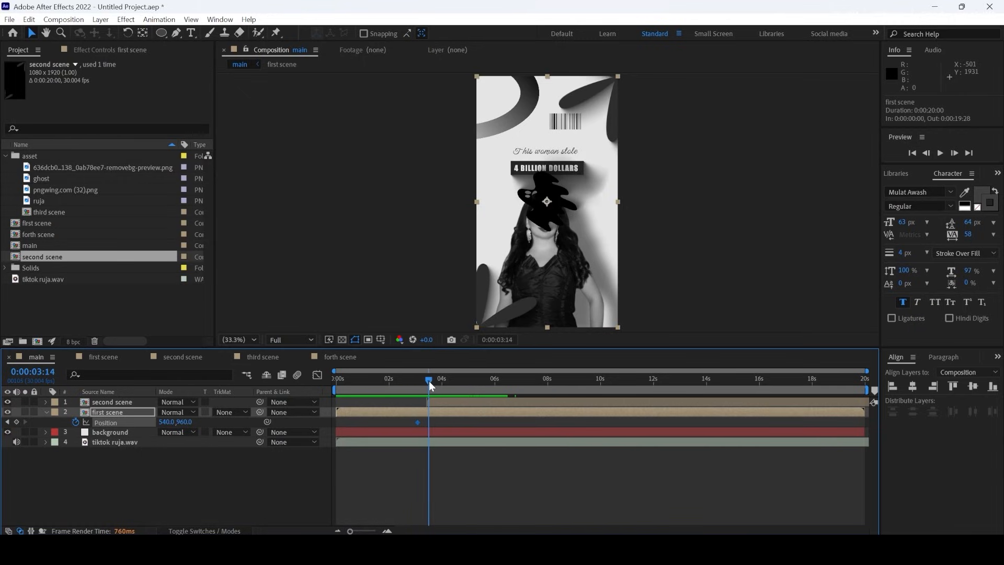
{"action": "left_click_drag", "start_coordinate": [191, 426], "coordinate": [14, 390]}
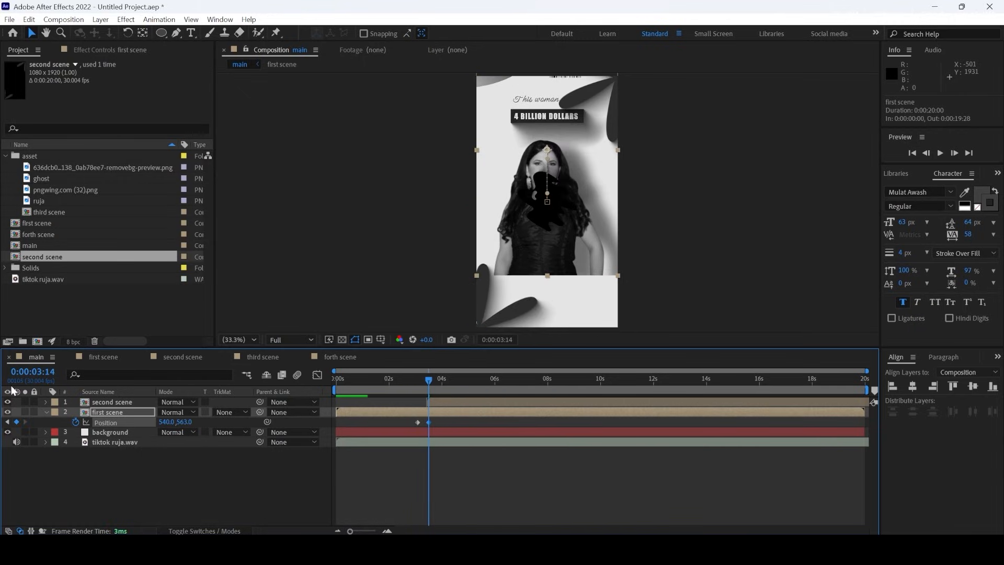
{"action": "left_click_drag", "start_coordinate": [185, 421], "coordinate": [19, 412]}
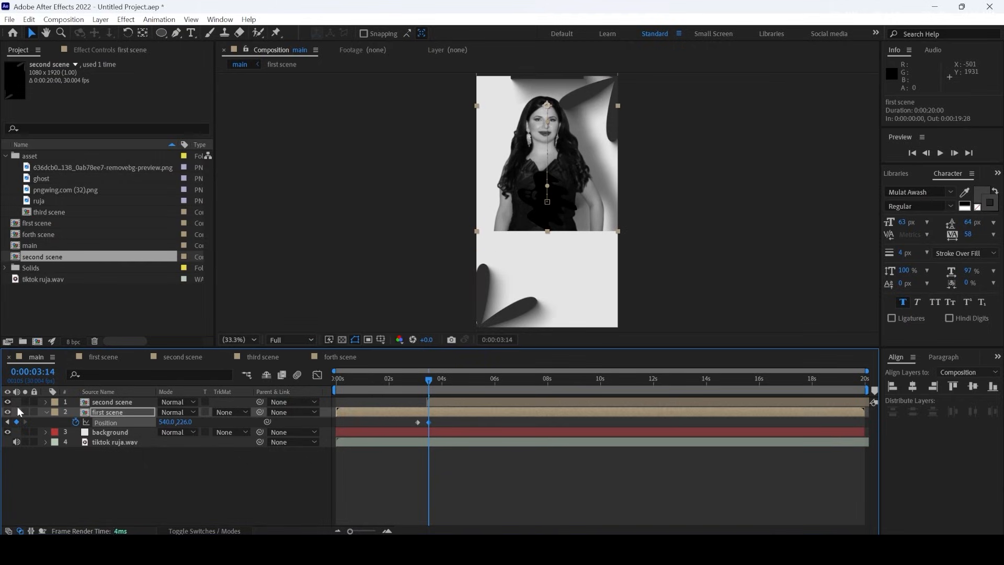
{"action": "left_click_drag", "start_coordinate": [184, 422], "coordinate": [3, 420]}
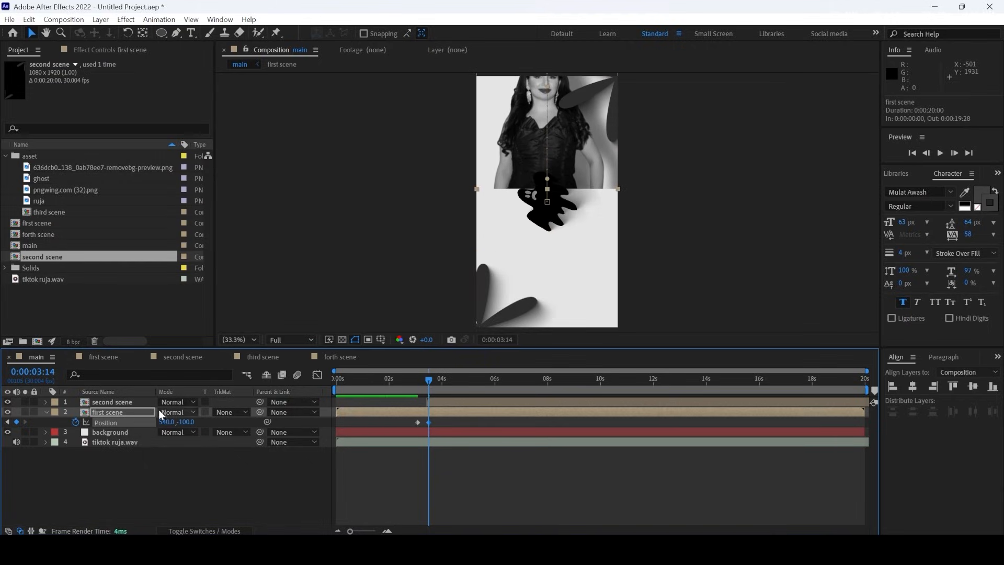
{"action": "left_click_drag", "start_coordinate": [192, 425], "coordinate": [99, 422]}
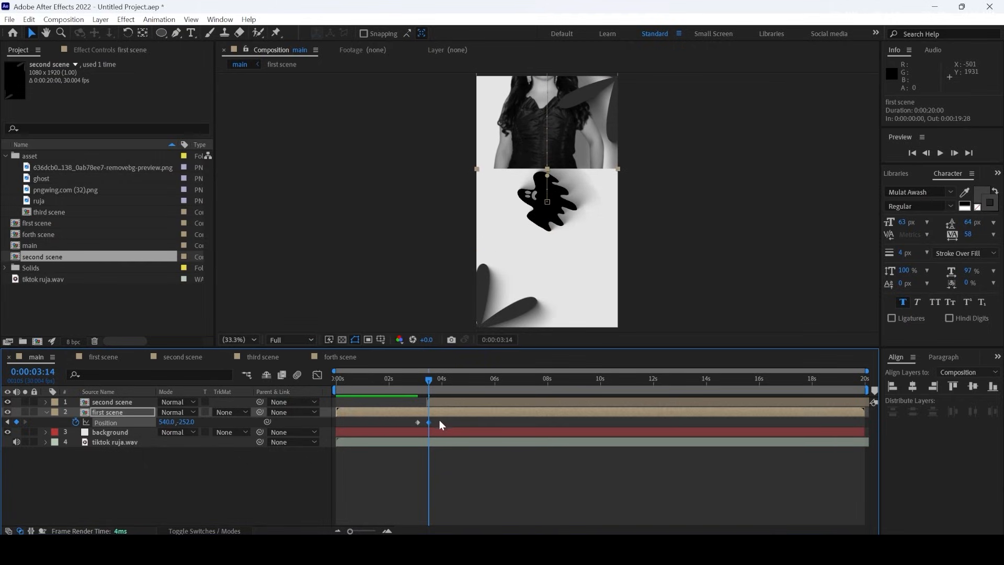
Apply Easy Ease to the first scene layer's position keyframes
{"action": "right_click", "coordinate": [417, 422]}
{"action": "mouse_move", "coordinate": [457, 418]}
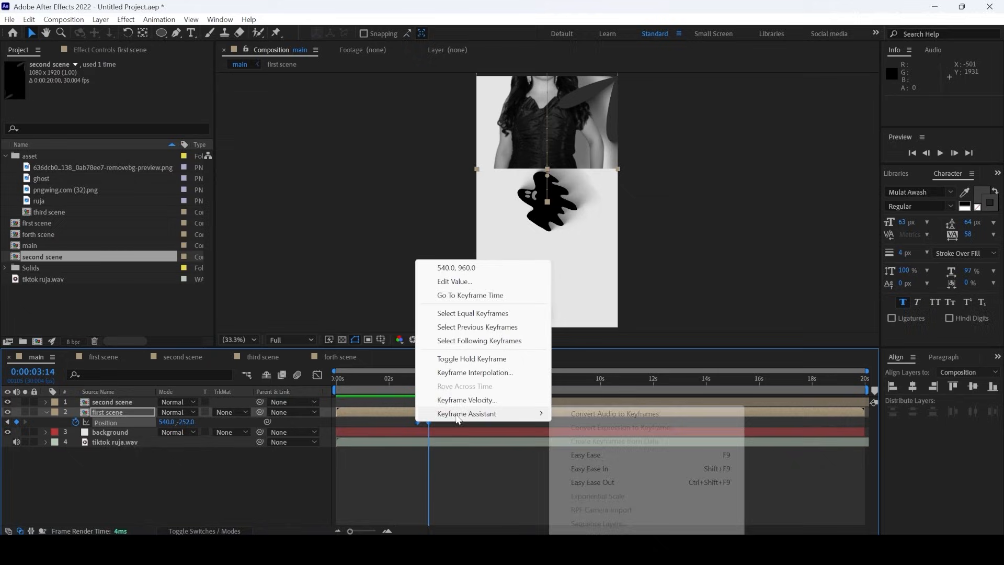
{"action": "left_click", "coordinate": [586, 455]}
Keyframe the first scene layer's opacity from 100% at 0:00:03:06 to 0% at 0:00:03:13 and preview from the start
{"action": "left_click", "coordinate": [426, 380]}
{"action": "left_click_drag", "start_coordinate": [425, 380], "coordinate": [423, 381]}
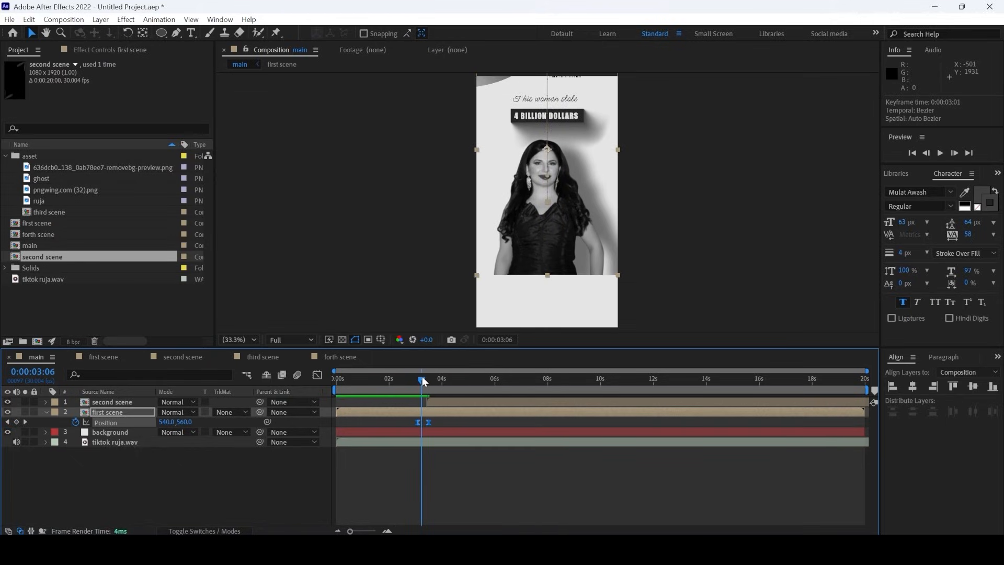
{"action": "left_click", "coordinate": [141, 411]}
{"action": "key", "text": "t"}
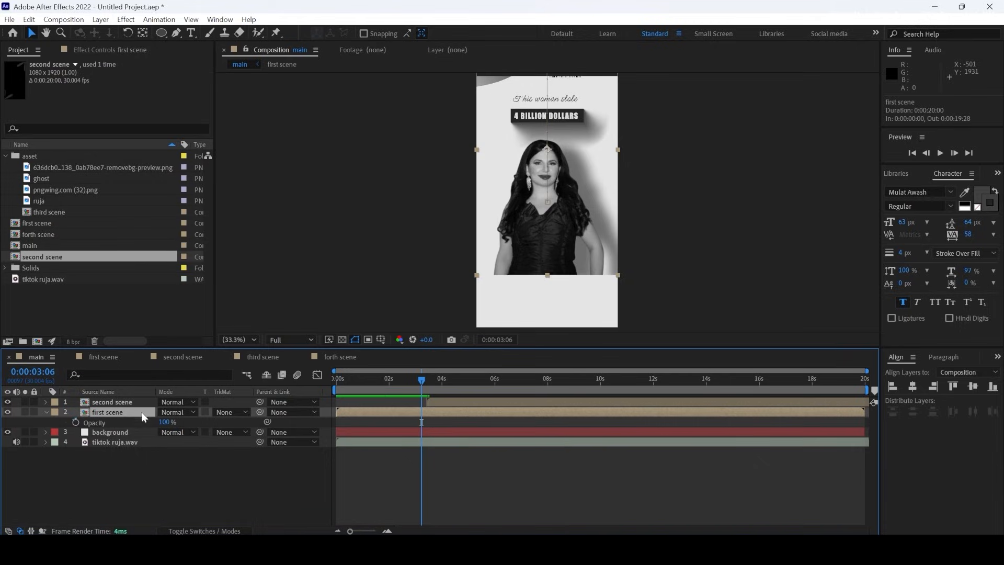
{"action": "left_click", "coordinate": [76, 422]}
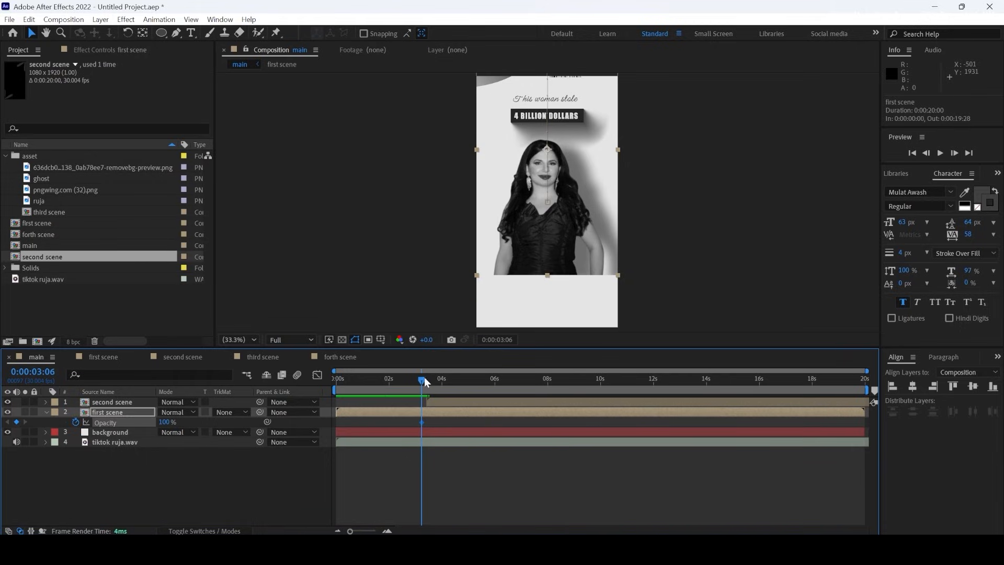
{"action": "left_click_drag", "start_coordinate": [426, 382], "coordinate": [431, 379]}
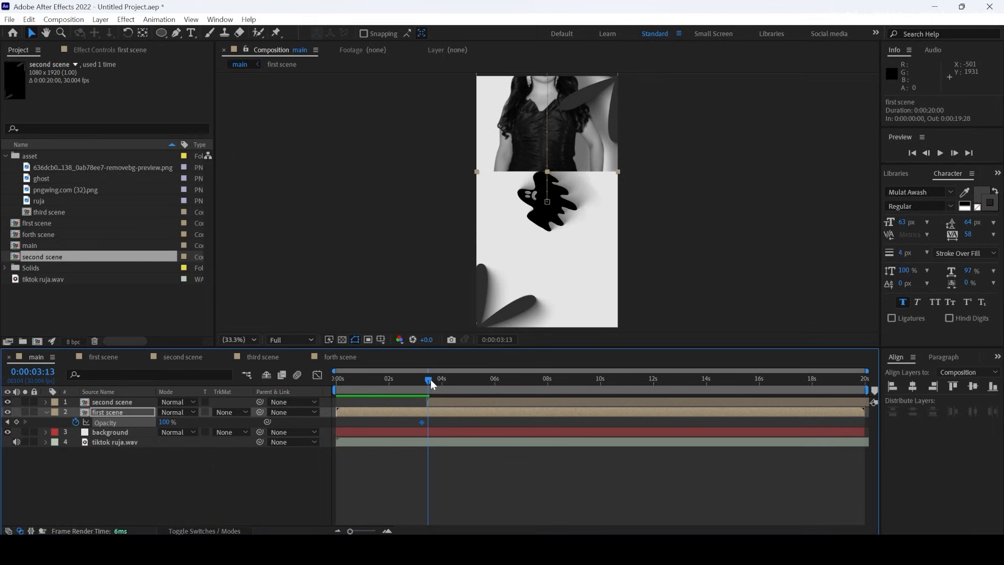
{"action": "left_click_drag", "start_coordinate": [164, 423], "coordinate": [2, 427]}
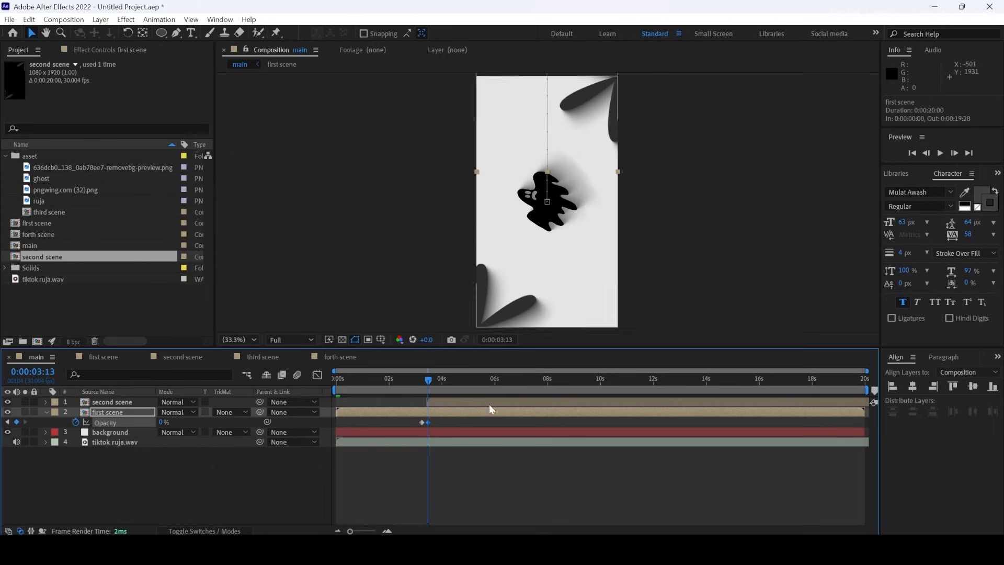
{"action": "key", "text": "Home"}
{"action": "key", "text": "space"}
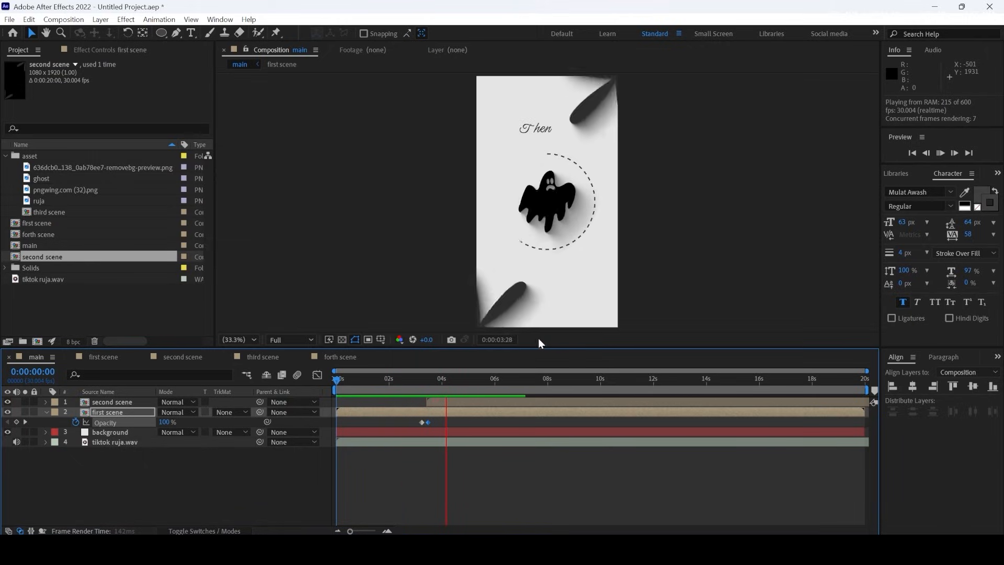
{"action": "key", "text": "space"}
Move the first scene layer's 100% opacity keyframe closer to the 0% keyframe and preview the shortened fade
{"action": "left_click_drag", "start_coordinate": [424, 377], "coordinate": [422, 382]}
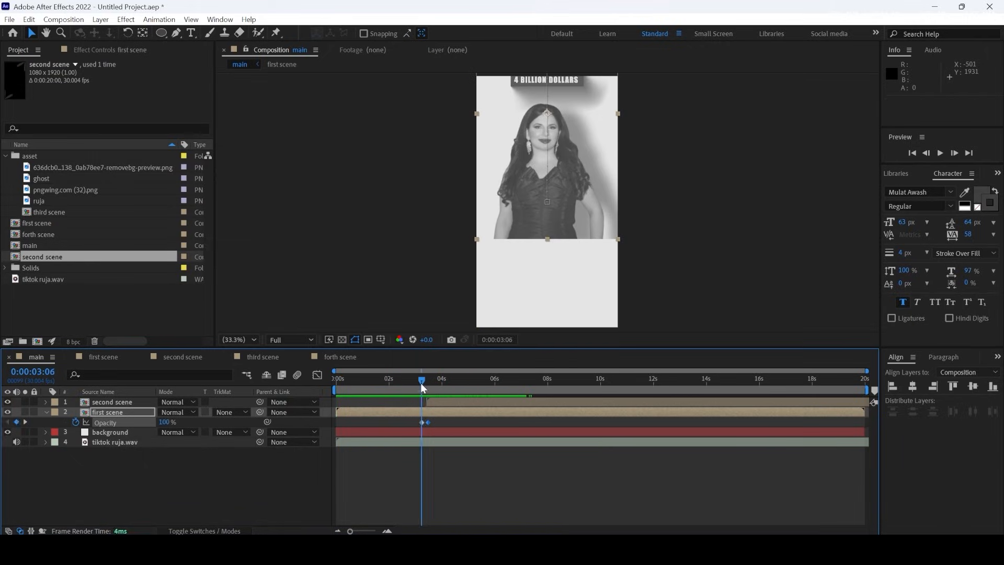
{"action": "left_click", "coordinate": [427, 422]}
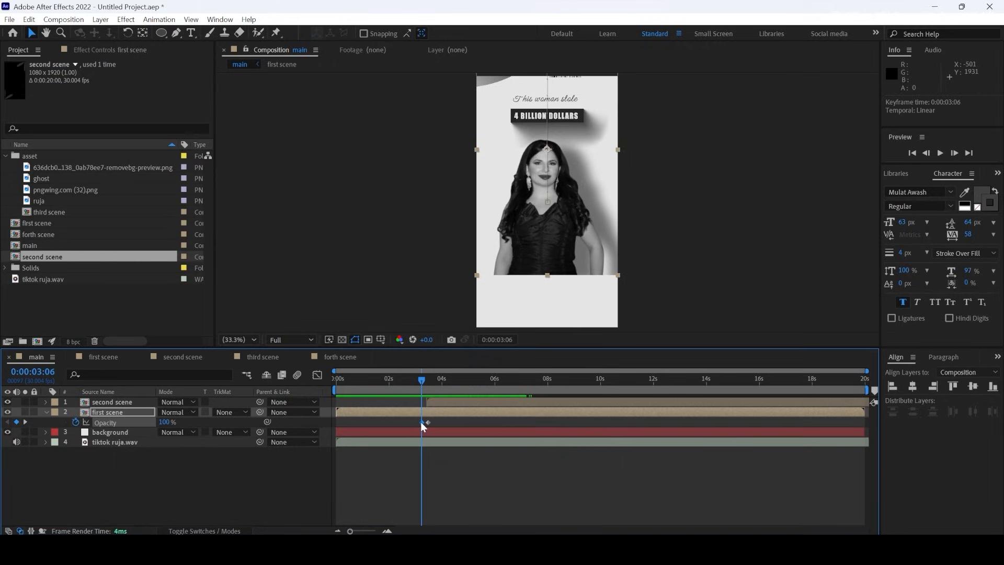
{"action": "left_click_drag", "start_coordinate": [421, 422], "coordinate": [424, 423]}
{"action": "key", "text": "space"}
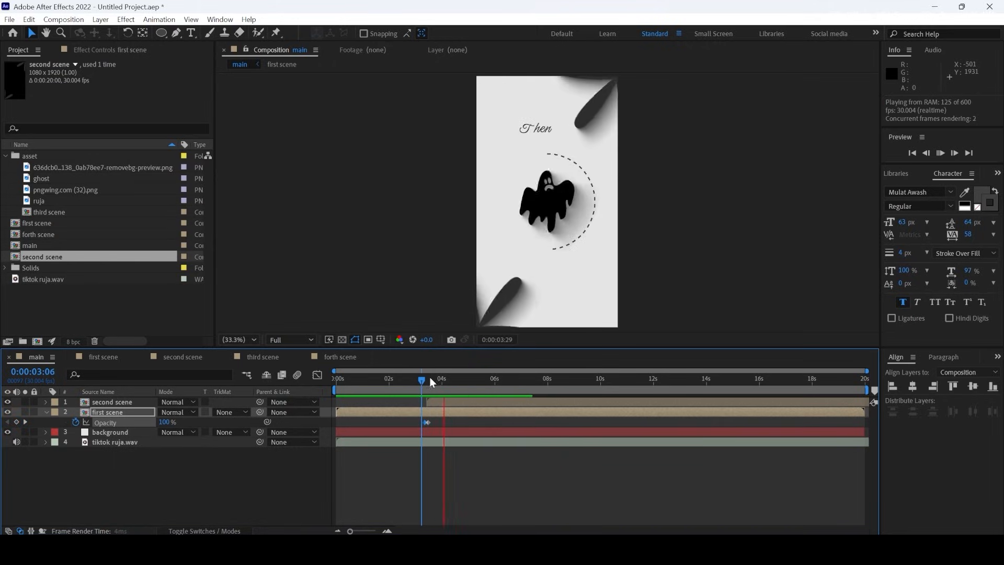
{"action": "left_click_drag", "start_coordinate": [426, 378], "coordinate": [269, 380]}
{"action": "key", "text": "space"}
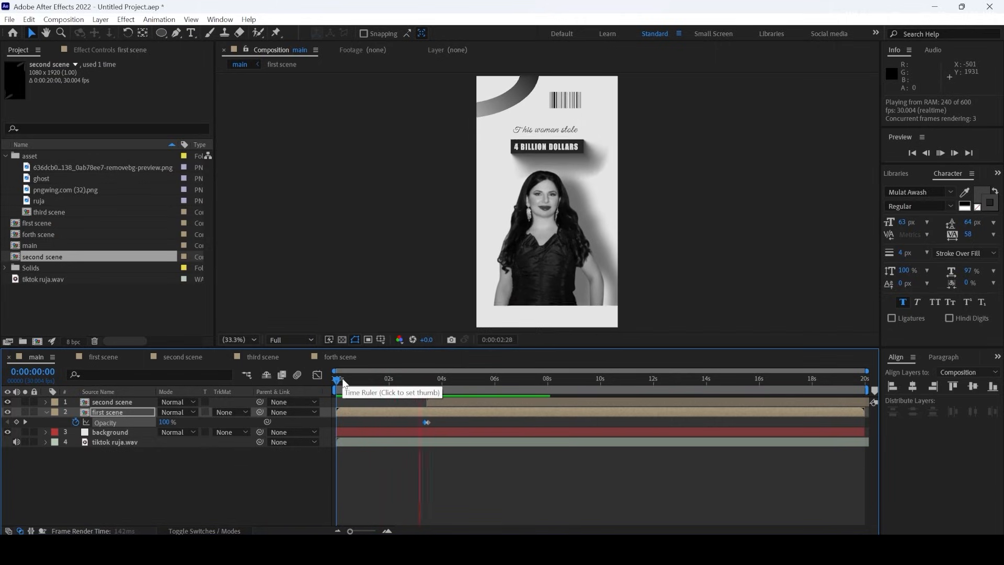
{"action": "key", "text": "space"}
Reshape the first scene layer's position speed curve so the slide moves fastest early and eases out gradually, and preview the transition
{"action": "left_click", "coordinate": [421, 379]}
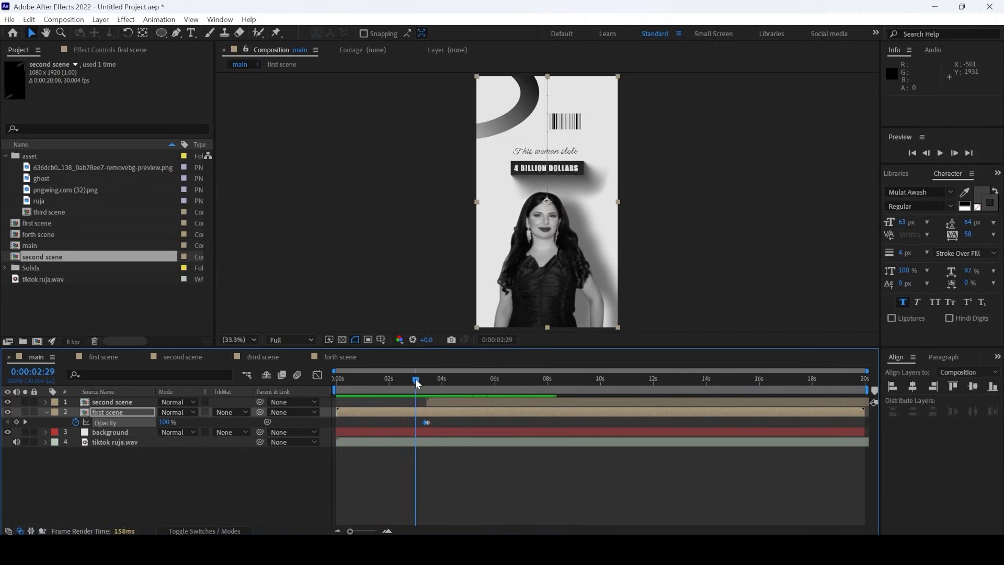
{"action": "left_click", "coordinate": [123, 412]}
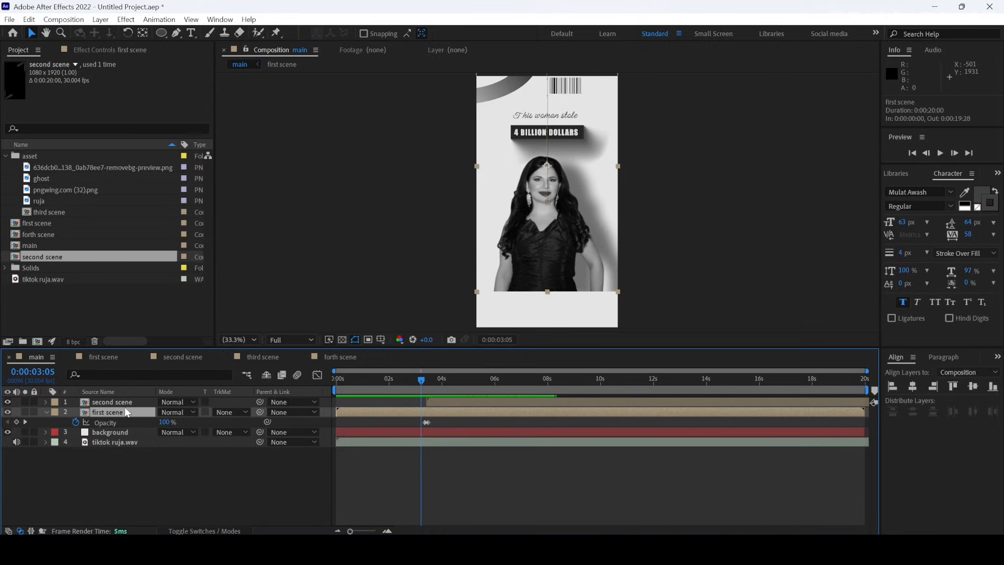
{"action": "left_click", "coordinate": [437, 420]}
{"action": "left_click", "coordinate": [418, 422]}
{"action": "mouse_move", "coordinate": [418, 423]}
{"action": "left_mouse_down"}
{"action": "mouse_move", "coordinate": [428, 423]}
{"action": "mouse_move", "coordinate": [411, 420]}
{"action": "left_mouse_up"}
{"action": "left_click", "coordinate": [317, 375]}
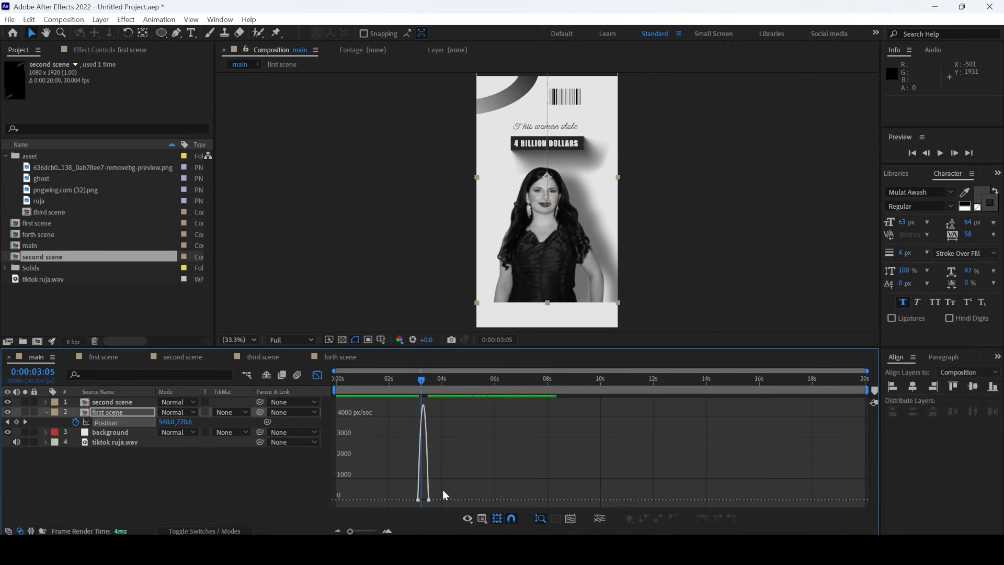
{"action": "mouse_move", "coordinate": [443, 489]}
{"action": "left_mouse_down"}
{"action": "mouse_move", "coordinate": [412, 505]}
{"action": "mouse_move", "coordinate": [429, 495]}
{"action": "left_mouse_up"}
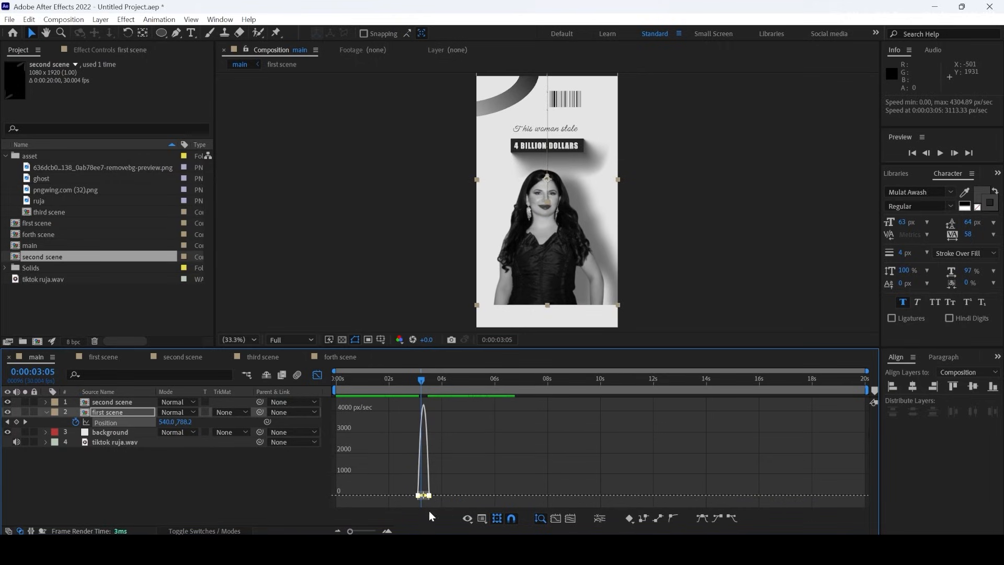
{"action": "left_click", "coordinate": [374, 528]}
{"action": "left_click_drag", "start_coordinate": [623, 495], "coordinate": [565, 483]}
{"action": "left_click", "coordinate": [318, 375]}
{"action": "left_click_drag", "start_coordinate": [384, 381], "coordinate": [538, 406]}
{"action": "key", "text": "space"}
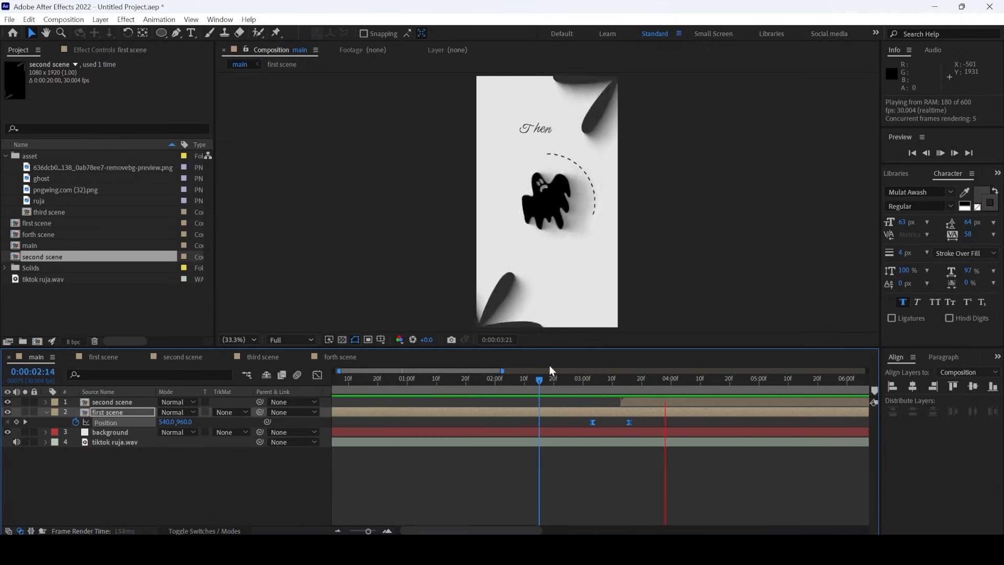
{"action": "key", "text": "space"}
{"action": "left_click", "coordinate": [584, 381]}
{"action": "key", "text": "space"}
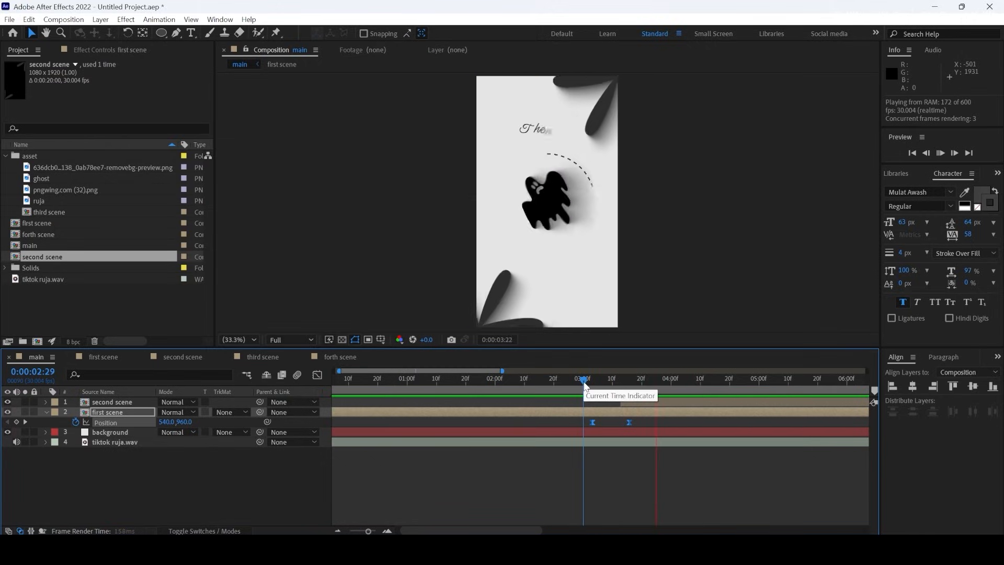
Show the first scene layer's opacity along with its position and move both opacity keyframes earlier, starting the fade at about 0:00:03:06
{"action": "left_click_drag", "start_coordinate": [594, 385], "coordinate": [606, 390]}
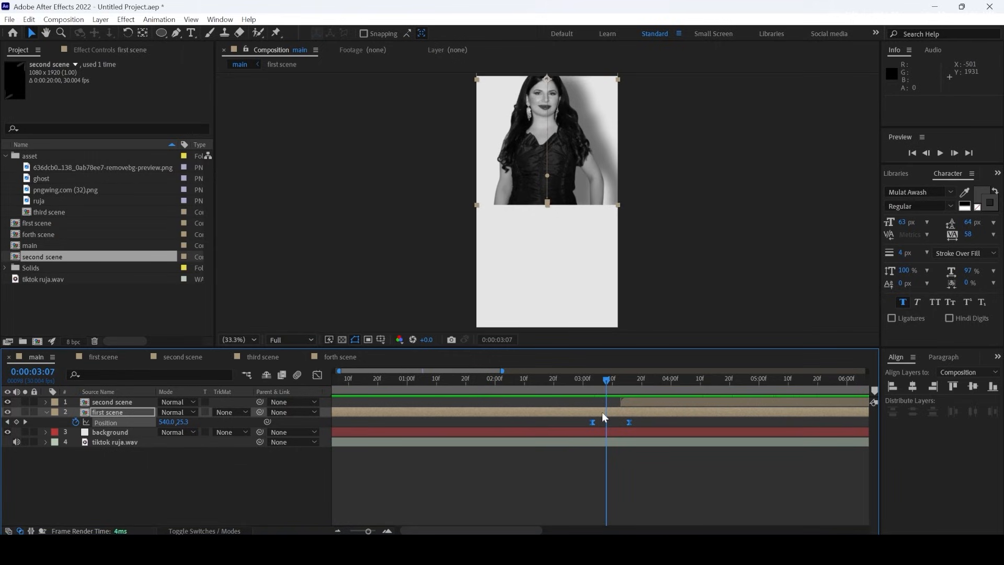
{"action": "key", "text": "shift+t"}
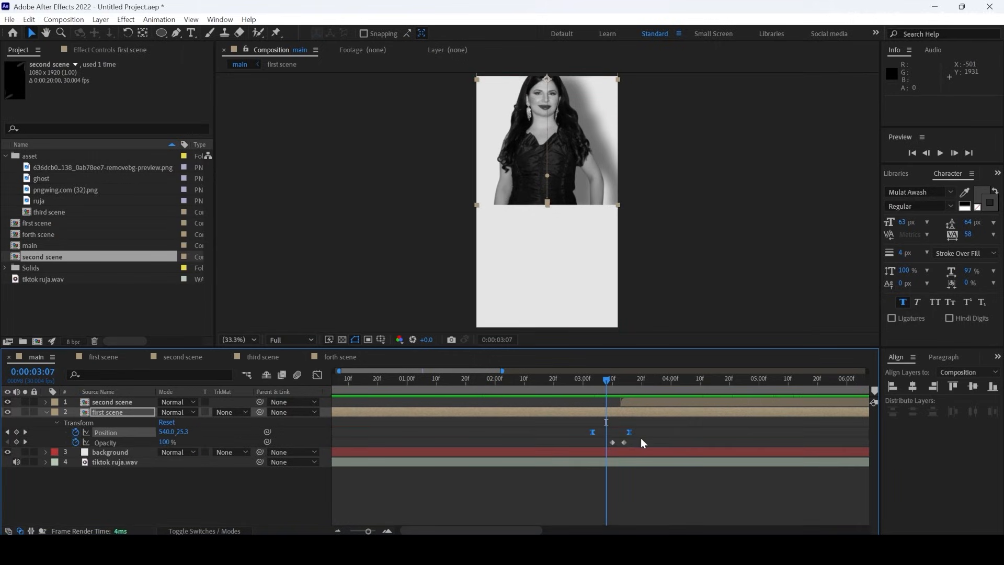
{"action": "left_click_drag", "start_coordinate": [636, 448], "coordinate": [608, 445]}
{"action": "right_click", "coordinate": [612, 441]}
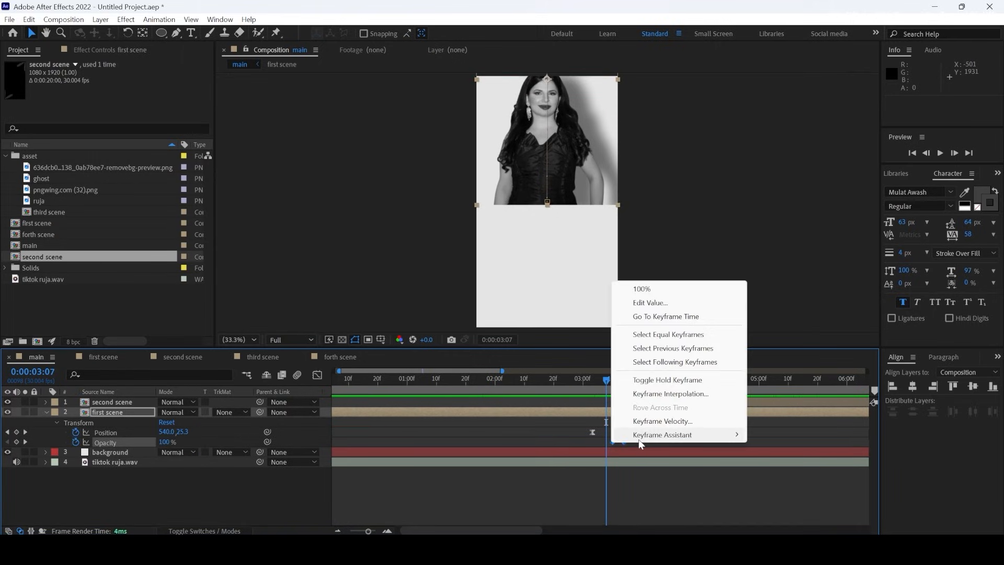
{"action": "left_click", "coordinate": [581, 433]}
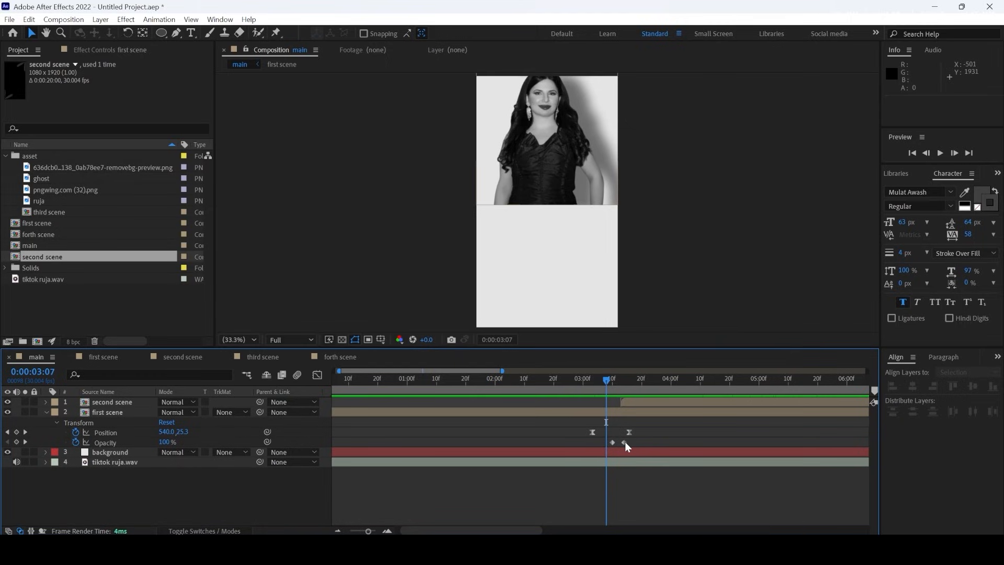
{"action": "left_click_drag", "start_coordinate": [624, 442], "coordinate": [616, 443]}
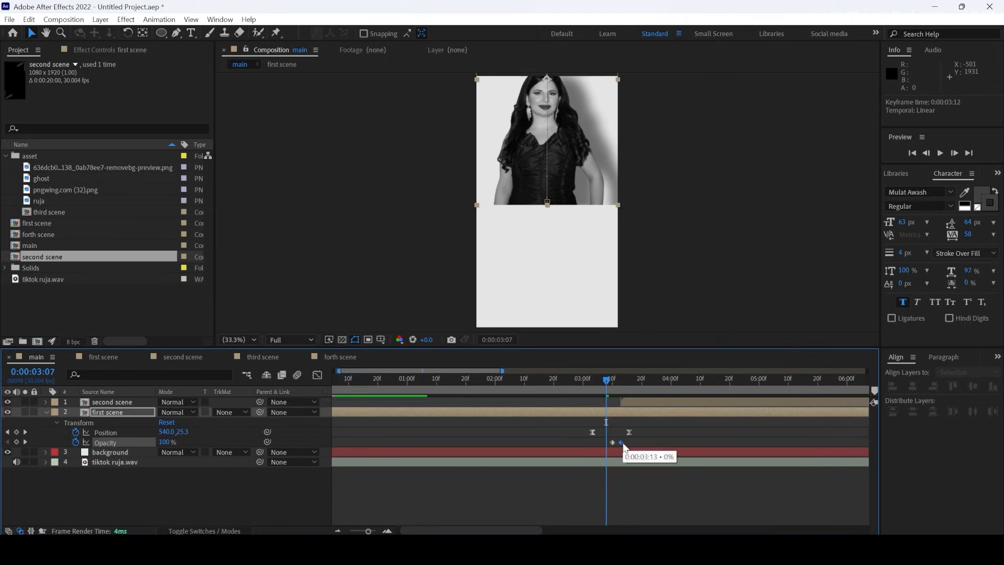
{"action": "key", "text": "shift+Page_Down"}
Enable motion blur for the first scene layer and the composition, and preview the transition from 0:00:02:12
{"action": "left_click", "coordinate": [208, 530]}
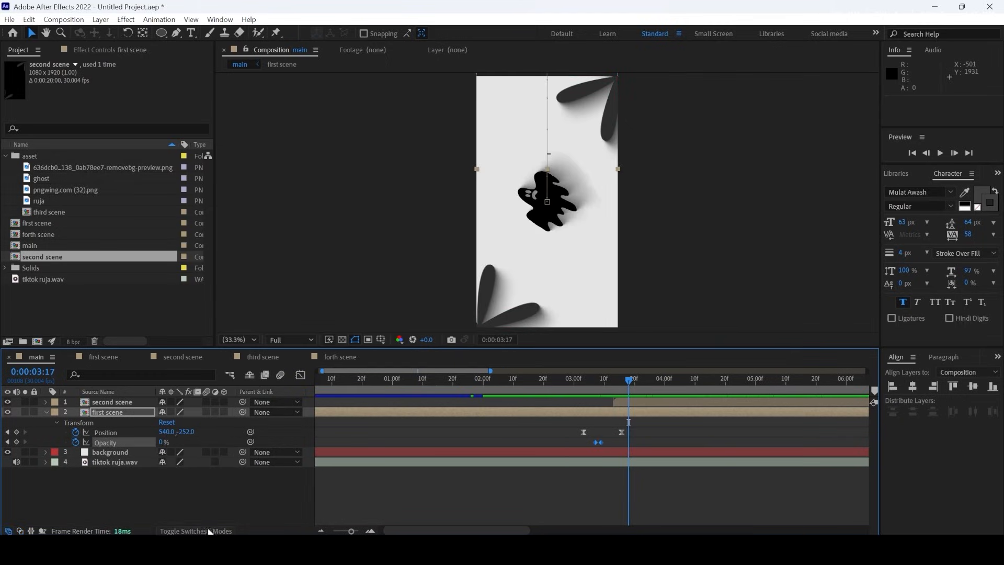
{"action": "left_click", "coordinate": [207, 450]}
{"action": "left_click", "coordinate": [205, 452]}
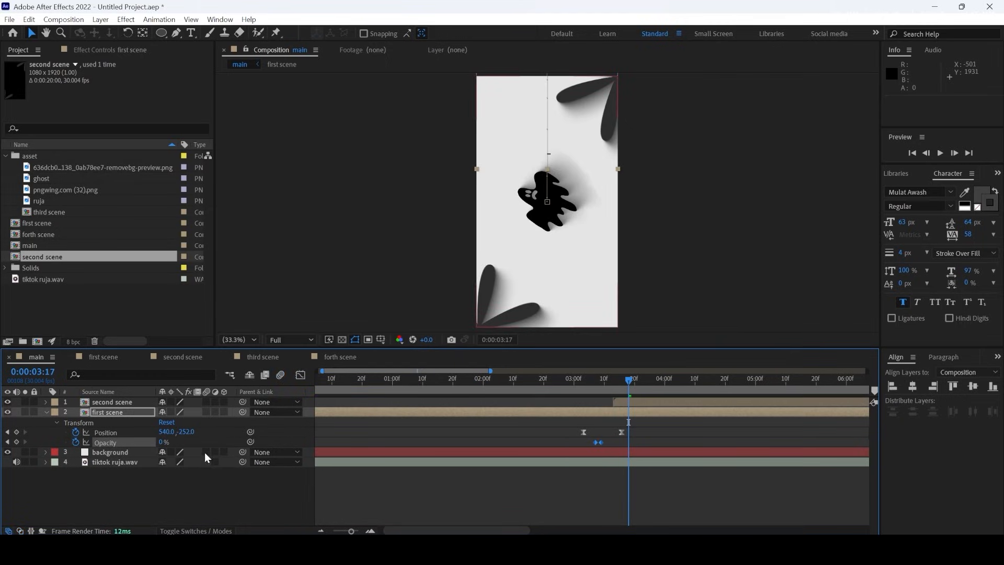
{"action": "left_click", "coordinate": [207, 413]}
{"action": "left_click_drag", "start_coordinate": [622, 382], "coordinate": [524, 380]}
{"action": "key", "text": "space"}
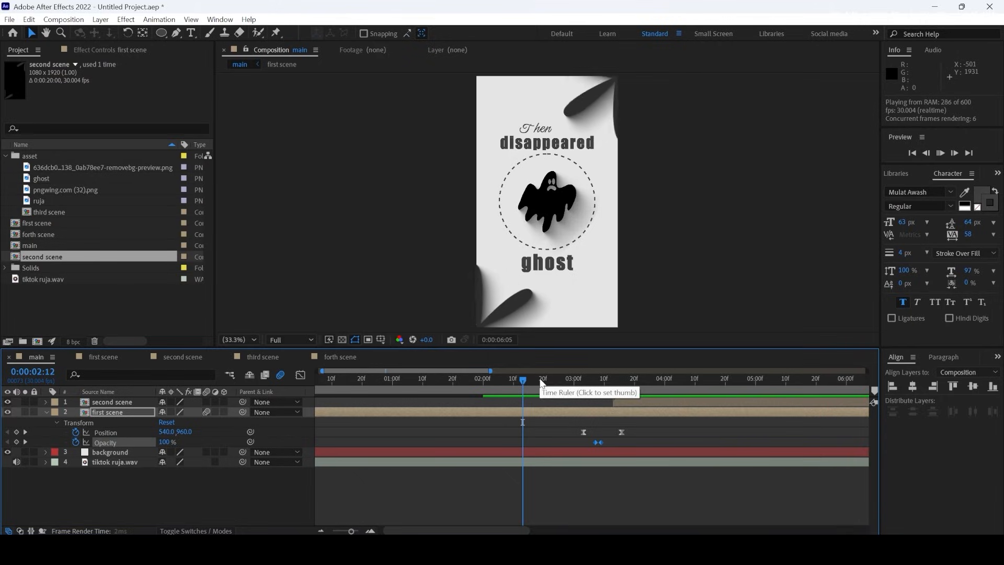
{"action": "key", "text": "space"}
Shift the second scene layer three frames earlier so it starts at 0:00:03:09, and preview the transition repeatedly
{"action": "left_click_drag", "start_coordinate": [523, 530], "coordinate": [478, 529]}
{"action": "left_click", "coordinate": [514, 403]}
{"action": "left_click_drag", "start_coordinate": [514, 403], "coordinate": [508, 403]}
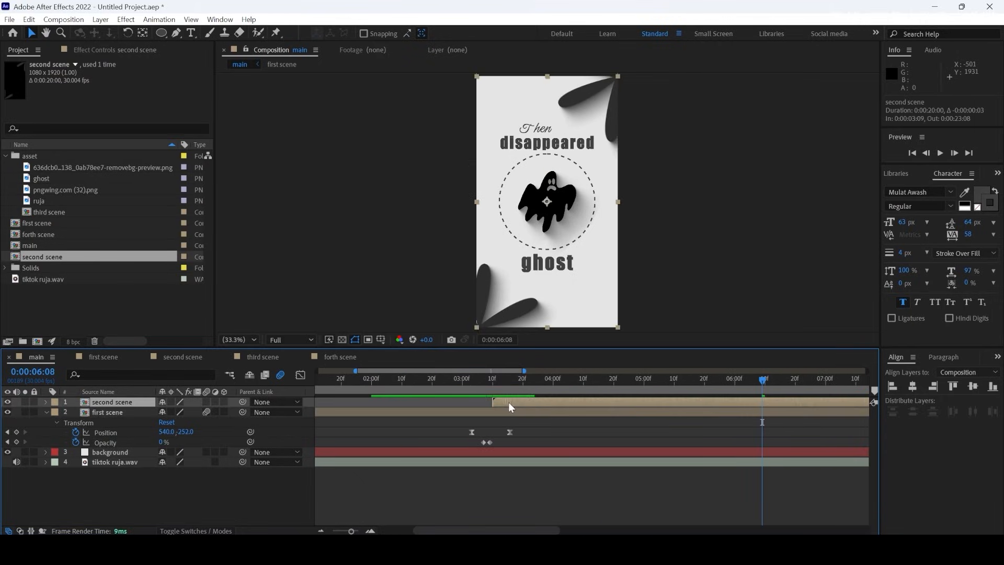
{"action": "left_click", "coordinate": [477, 379]}
{"action": "key", "text": "space"}
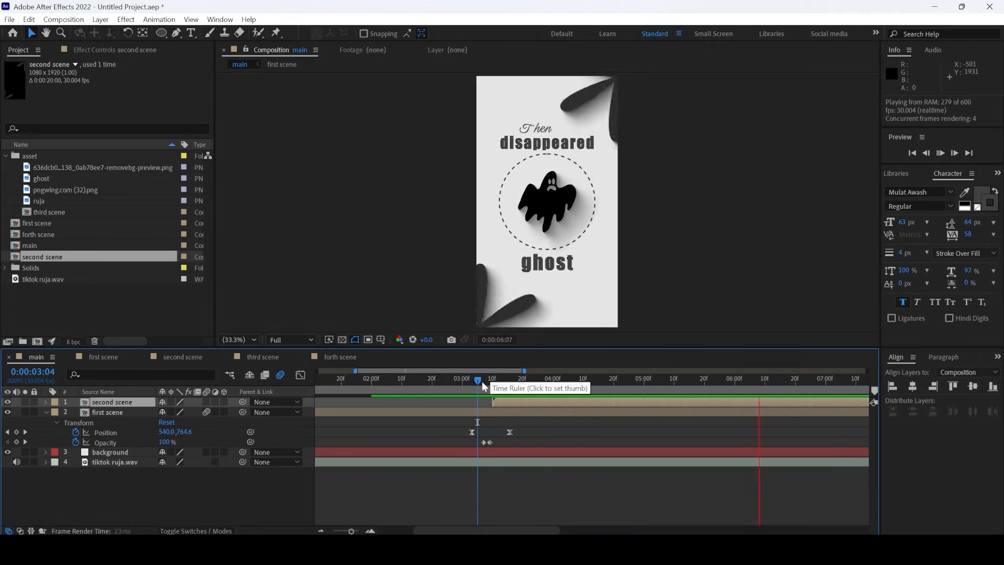
{"action": "left_click", "coordinate": [472, 379]}
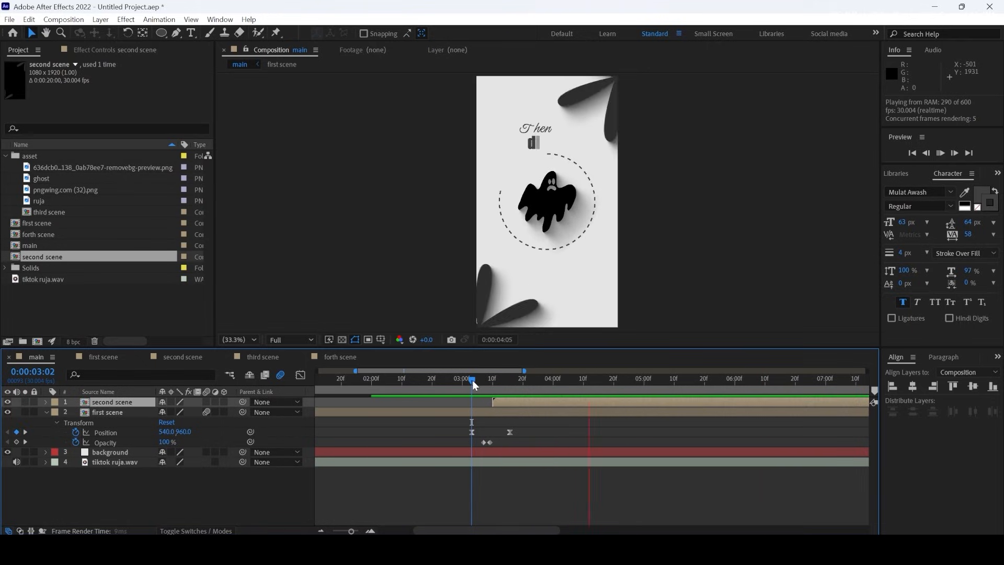
{"action": "left_click", "coordinate": [473, 381]}
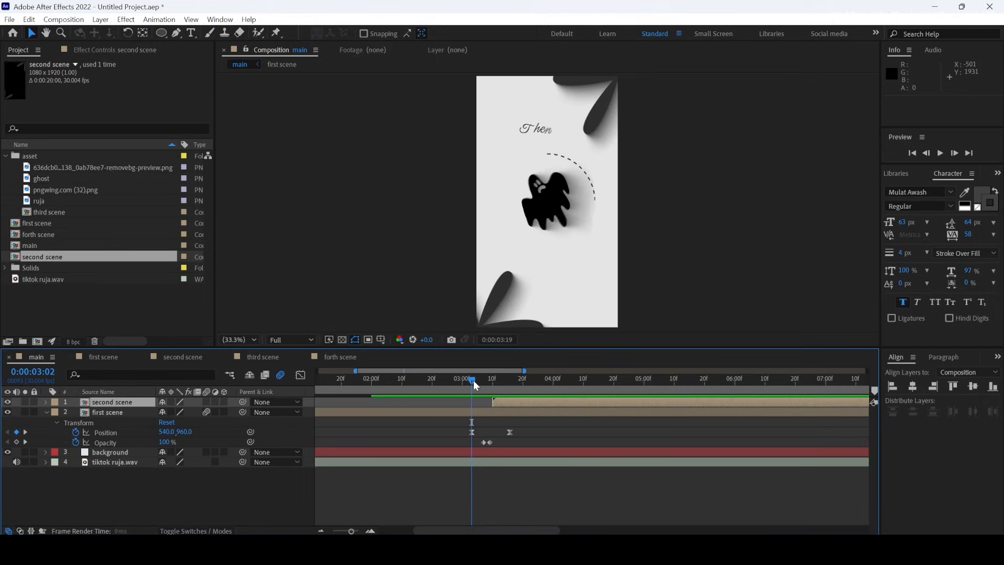
{"action": "left_click", "coordinate": [473, 381]}
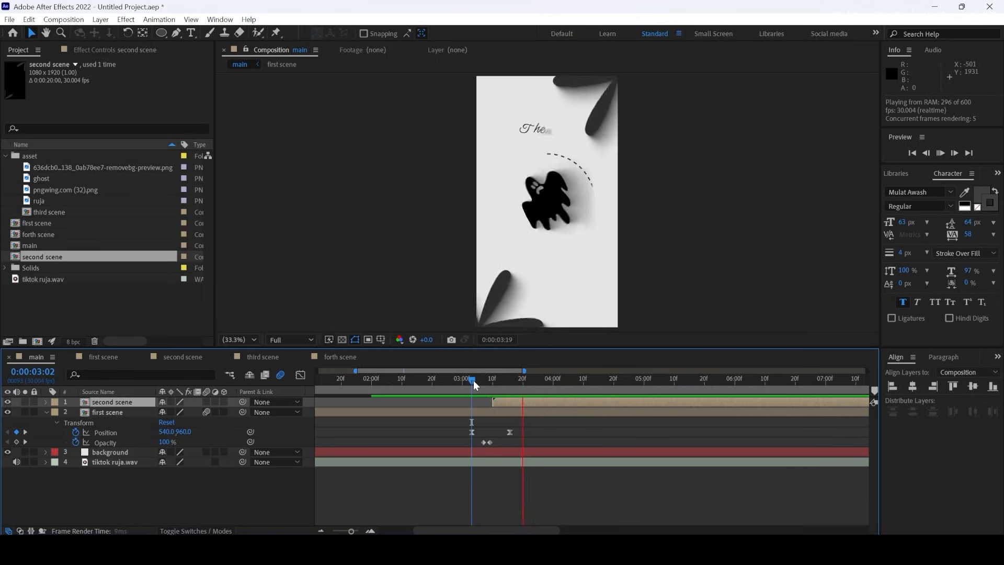
Shift the first scene layer's position and opacity keyframes together about three frames later, starting the slide at 0:00:03:05, and preview the result
{"action": "left_click_drag", "start_coordinate": [515, 439], "coordinate": [478, 434]}
{"action": "left_click_drag", "start_coordinate": [491, 390], "coordinate": [457, 385]}
{"action": "key", "text": "space"}
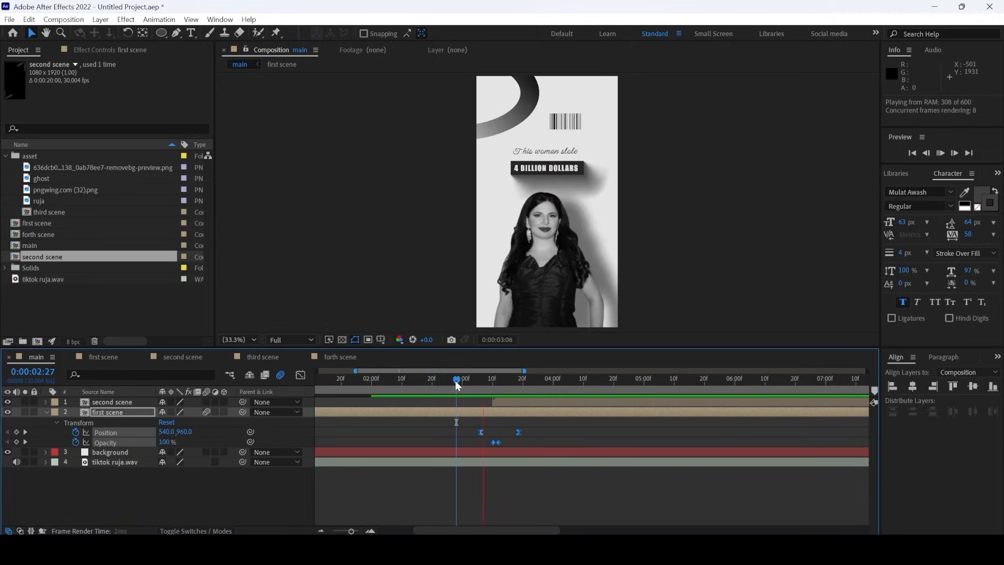
{"action": "left_click", "coordinate": [440, 378]}
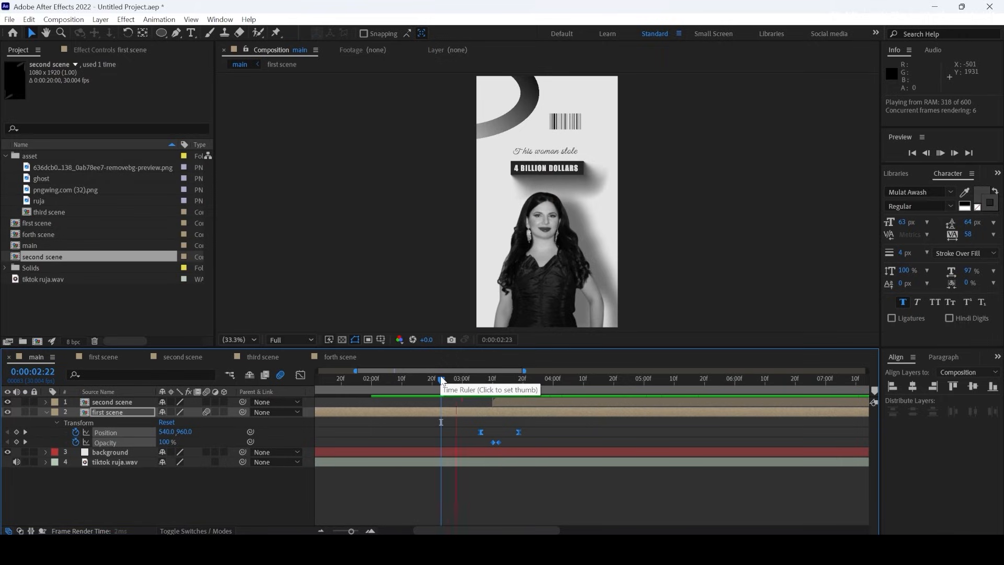
{"action": "key", "text": "space"}
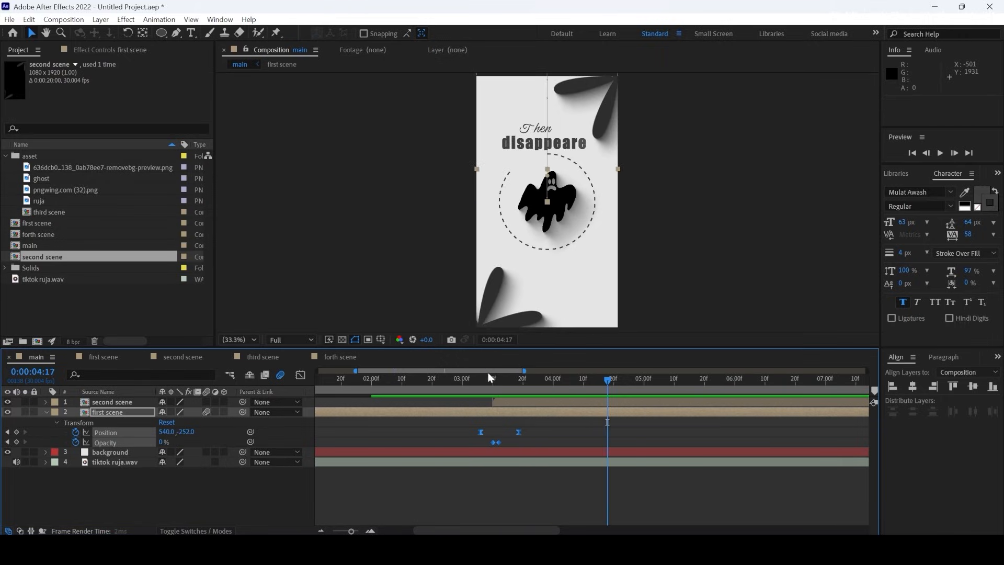
Keyframe the second scene layer's position from 540, 1481 at 0:00:03:05 to its default 540, 960 at 0:00:03:12
{"action": "left_click", "coordinate": [490, 379]}
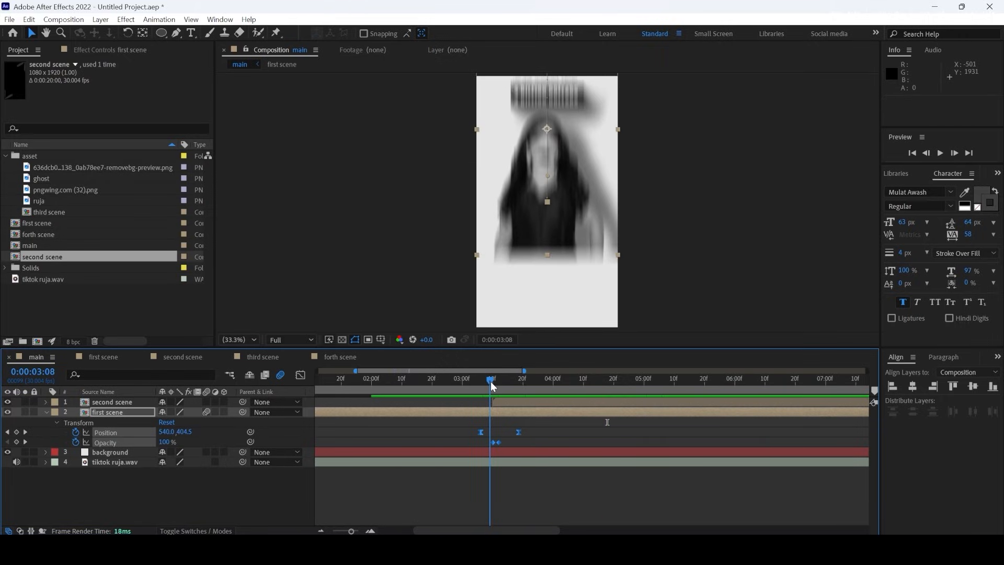
{"action": "mouse_move", "coordinate": [491, 385]}
{"action": "left_mouse_down"}
{"action": "mouse_move", "coordinate": [482, 379]}
{"action": "mouse_move", "coordinate": [494, 385]}
{"action": "left_mouse_up"}
{"action": "left_click", "coordinate": [501, 401]}
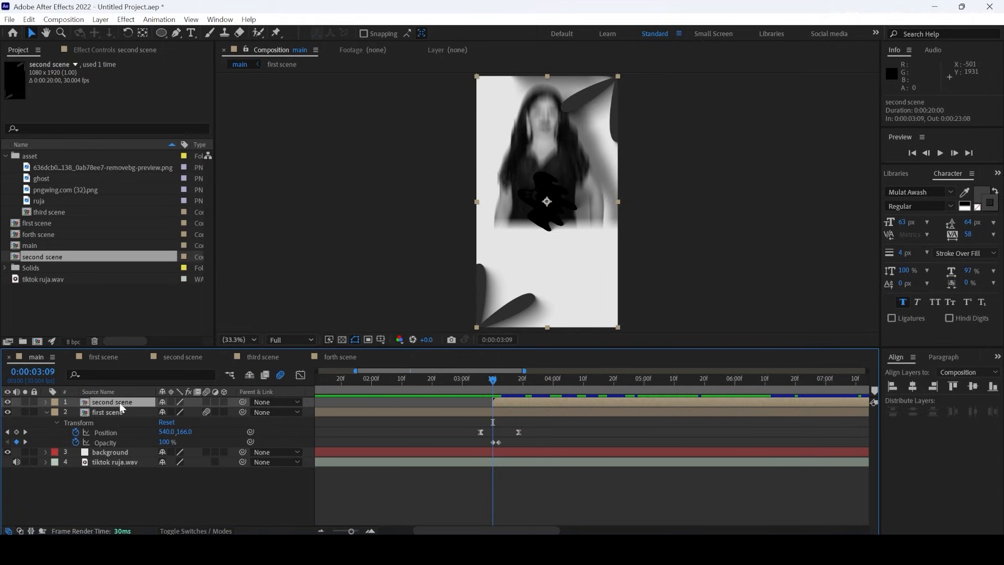
{"action": "key", "text": "alt+shift+p"}
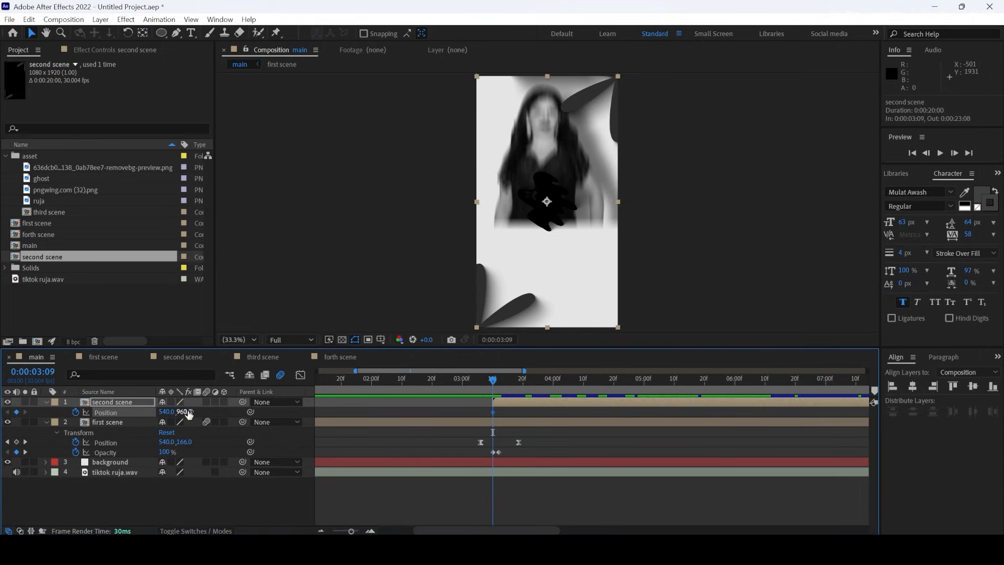
{"action": "left_click_drag", "start_coordinate": [187, 414], "coordinate": [505, 399]}
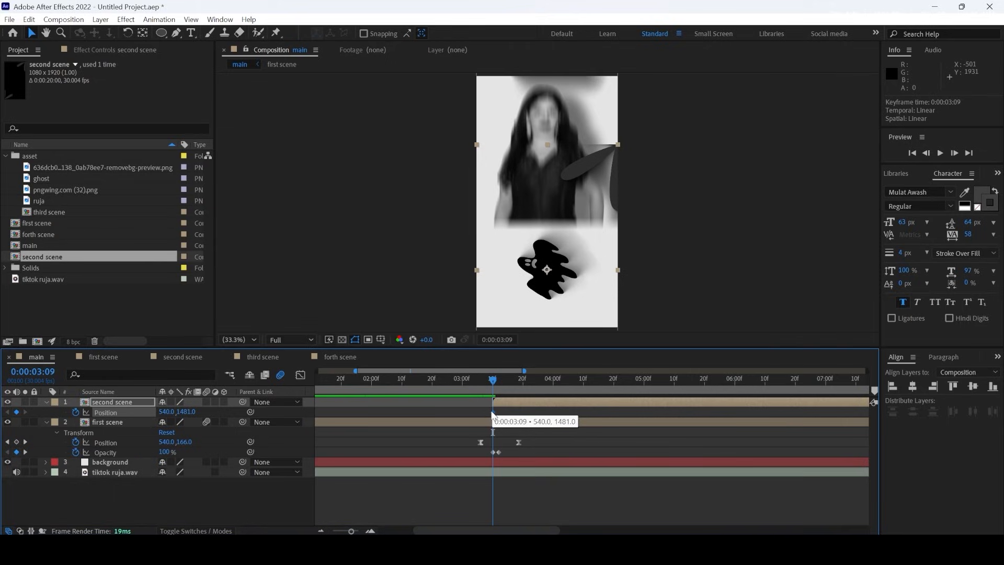
{"action": "left_click_drag", "start_coordinate": [492, 414], "coordinate": [479, 409]}
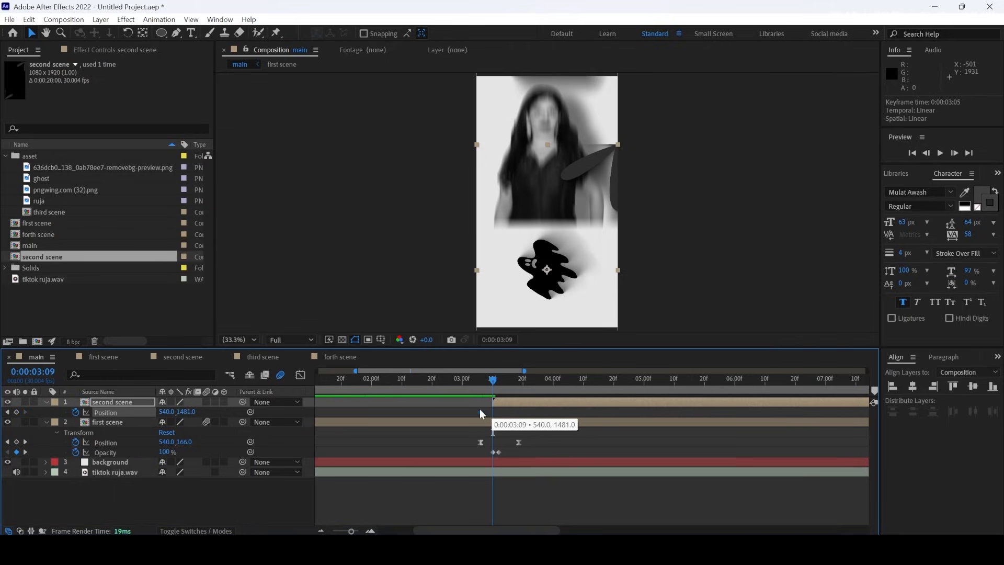
{"action": "left_click", "coordinate": [498, 381]}
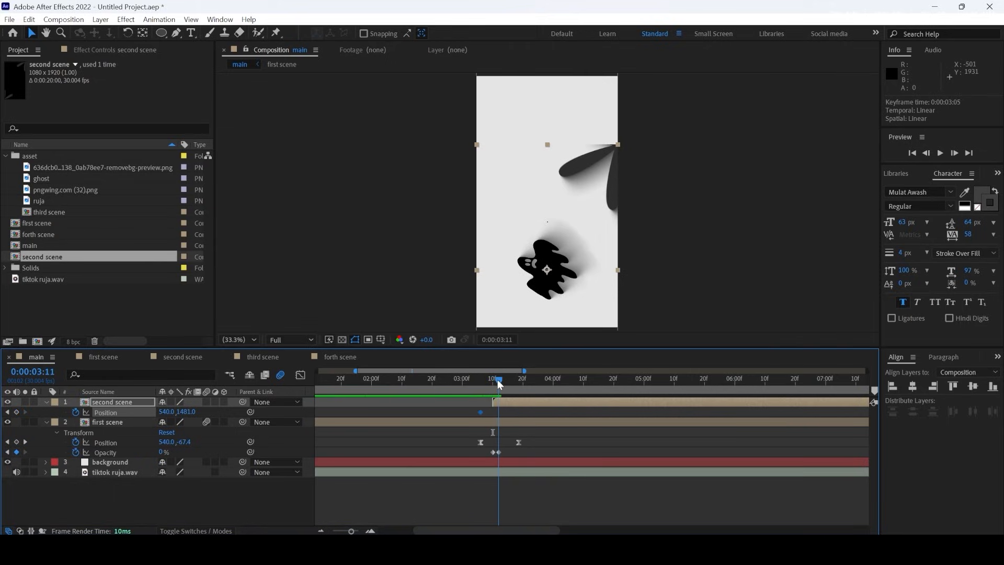
{"action": "left_click_drag", "start_coordinate": [499, 385], "coordinate": [500, 379]}
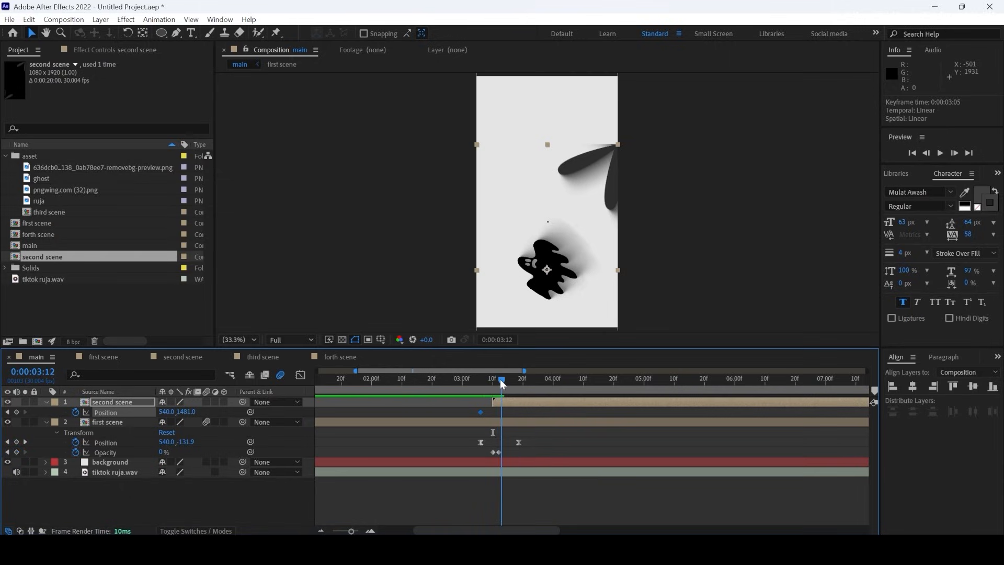
{"action": "right_click", "coordinate": [190, 413]}
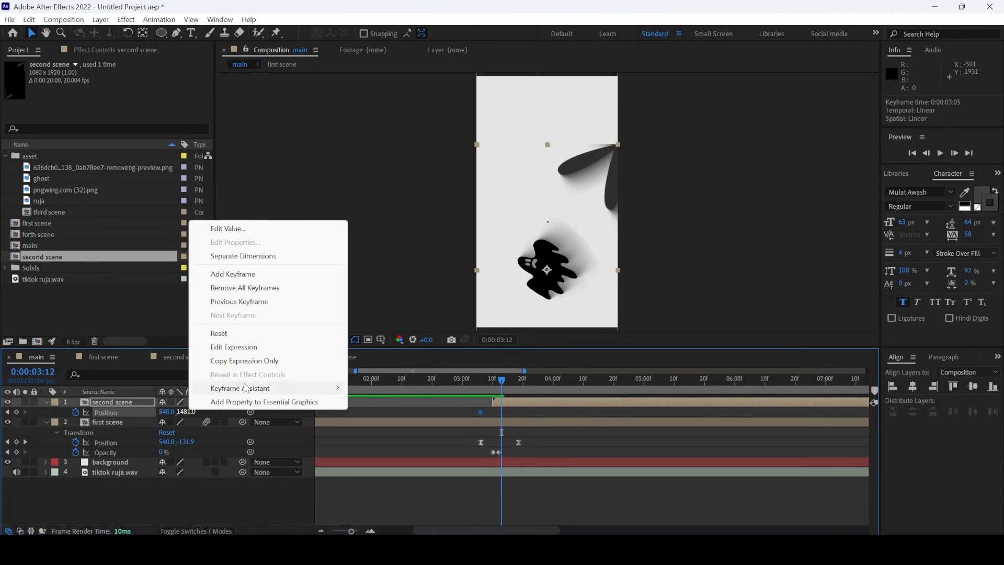
{"action": "left_click", "coordinate": [237, 333]}
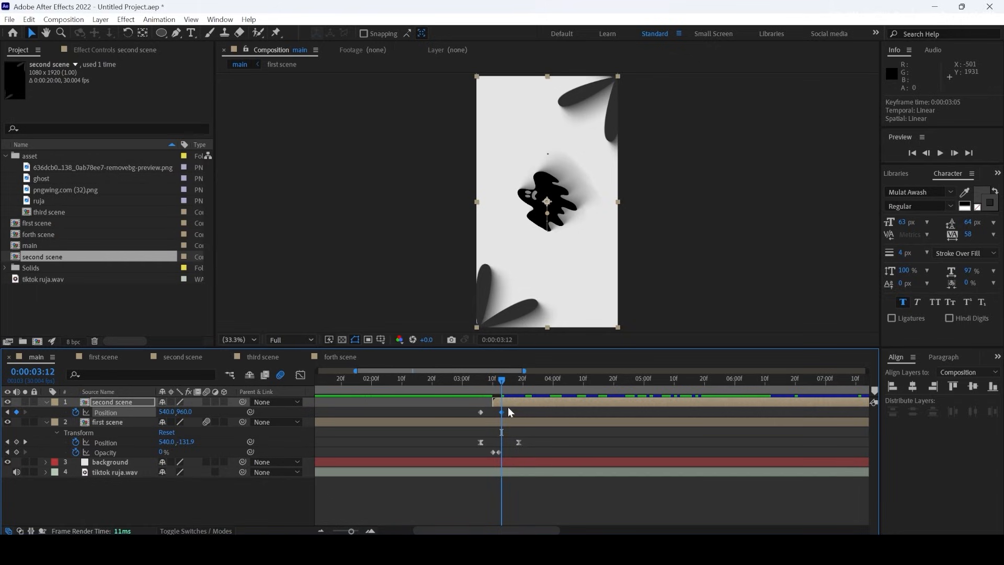
Apply Easy Ease to the second scene layer's position keyframes and reshape their speed curve to peak early and settle gradually
{"action": "right_click", "coordinate": [480, 412]}
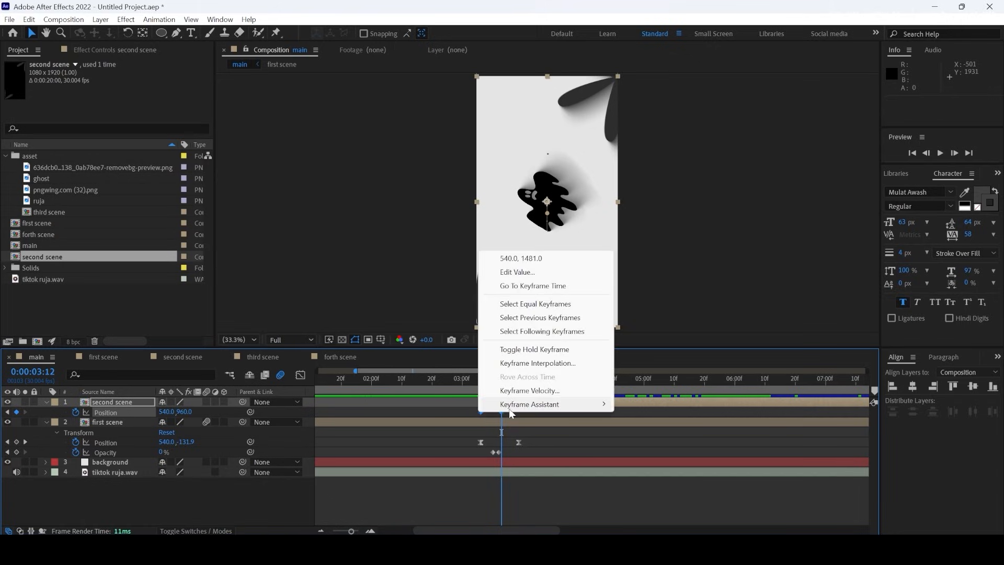
{"action": "mouse_move", "coordinate": [510, 409]}
{"action": "left_click", "coordinate": [641, 445]}
{"action": "left_click", "coordinate": [301, 375]}
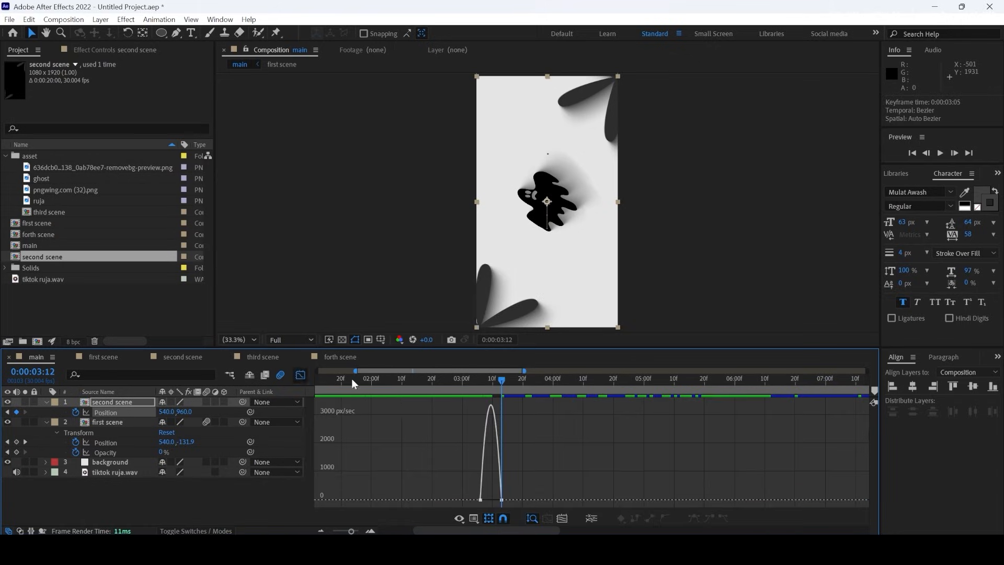
{"action": "left_click", "coordinate": [499, 502]}
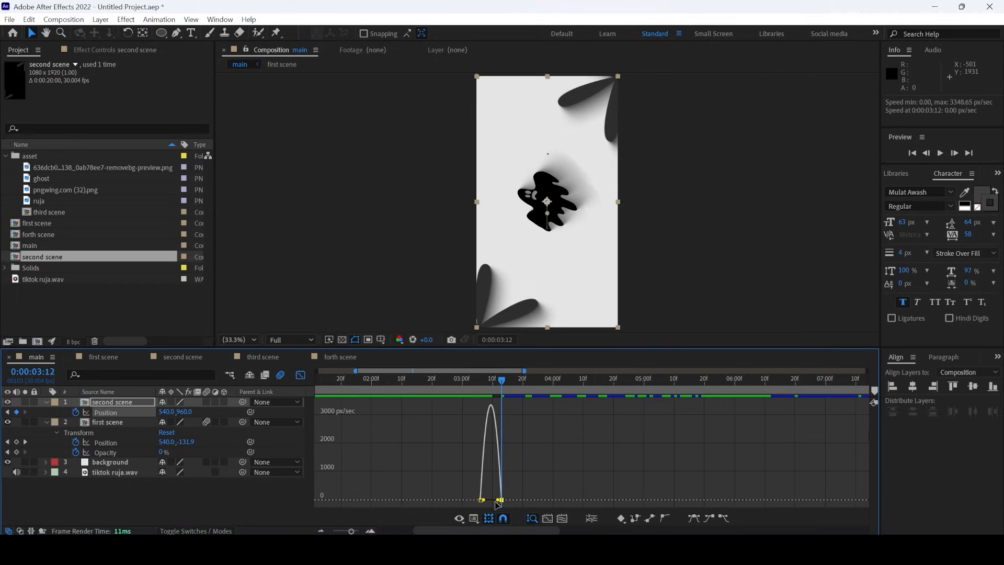
{"action": "left_click_drag", "start_coordinate": [500, 500], "coordinate": [491, 500]}
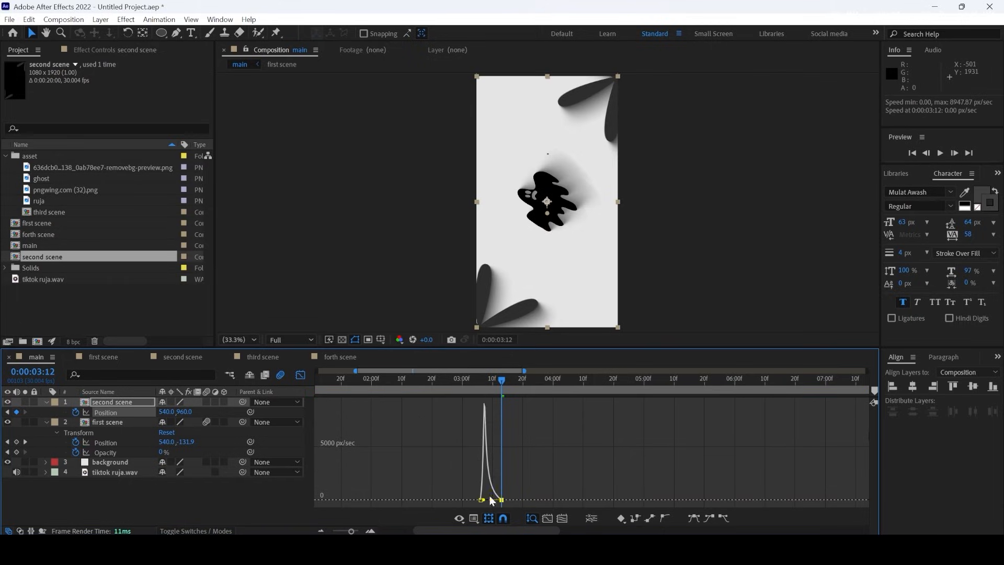
Move the second scene layer's first position keyframe about two frames earlier and preview the transition
{"action": "left_click", "coordinate": [300, 376]}
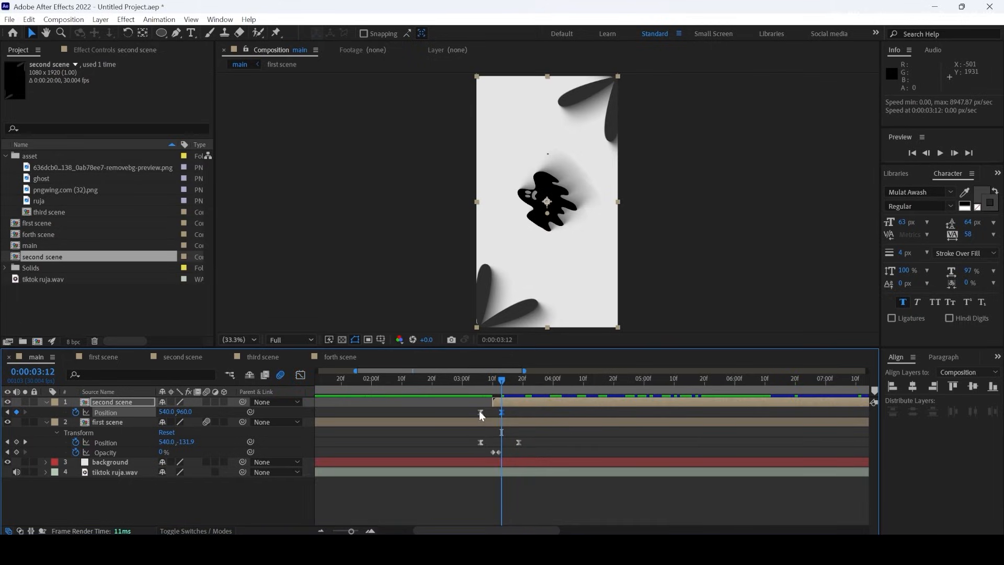
{"action": "left_click_drag", "start_coordinate": [480, 412], "coordinate": [475, 413]}
{"action": "left_click", "coordinate": [467, 379]}
{"action": "key", "text": "space"}
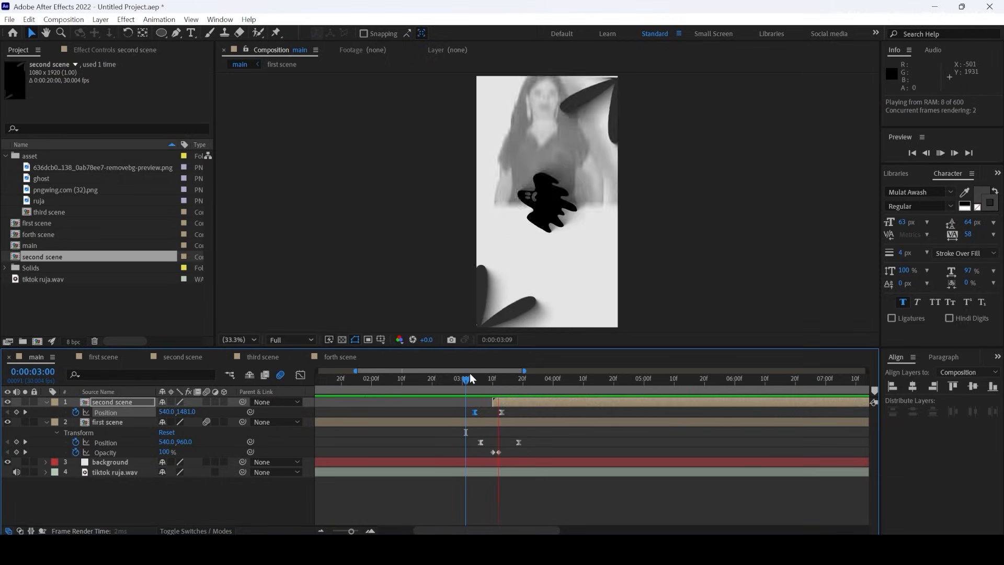
{"action": "left_click", "coordinate": [485, 378]}
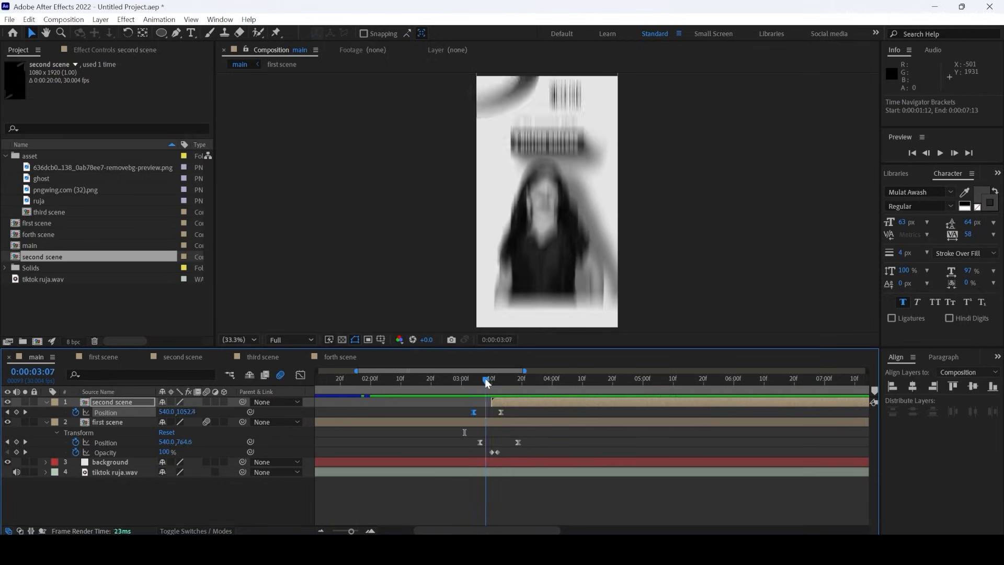
{"action": "left_click_drag", "start_coordinate": [484, 378], "coordinate": [501, 380]}
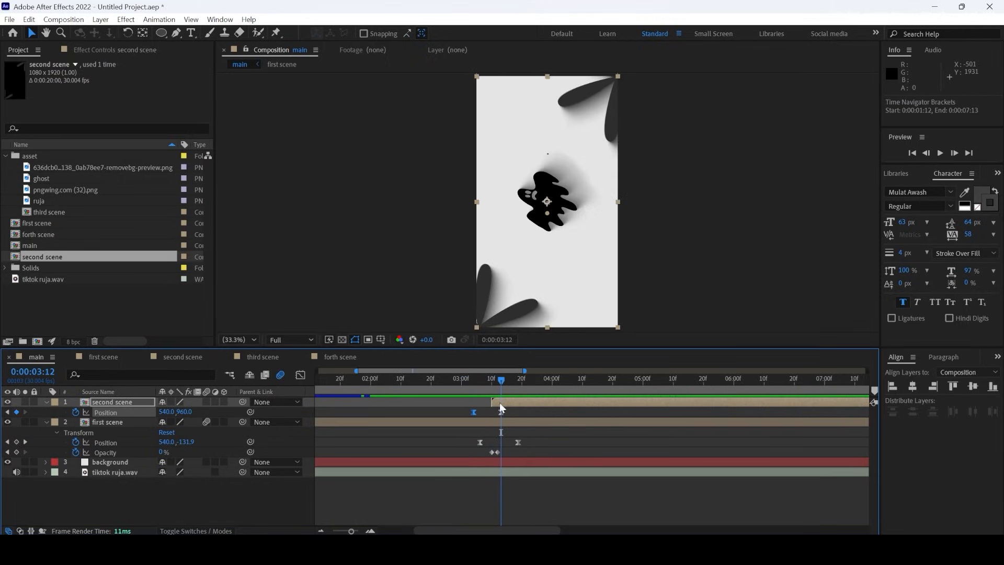
Set the second scene layer's starting position to 540, 1760 and retime its position keyframes to about 0:00:03:02 and 0:00:04:09
{"action": "left_click_drag", "start_coordinate": [475, 412], "coordinate": [447, 385]}
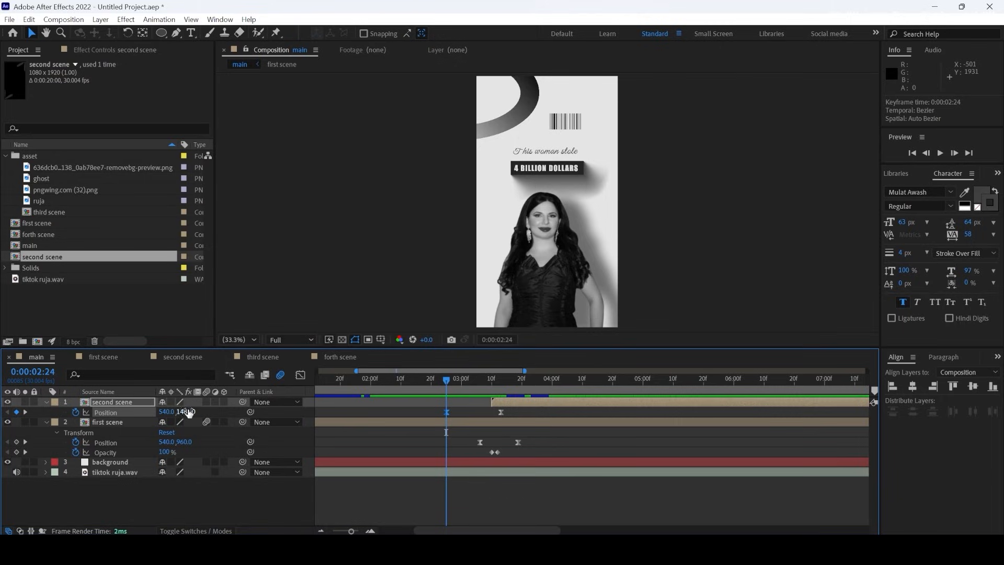
{"action": "left_click_drag", "start_coordinate": [181, 413], "coordinate": [295, 413]}
{"action": "left_click_drag", "start_coordinate": [451, 382], "coordinate": [582, 400]}
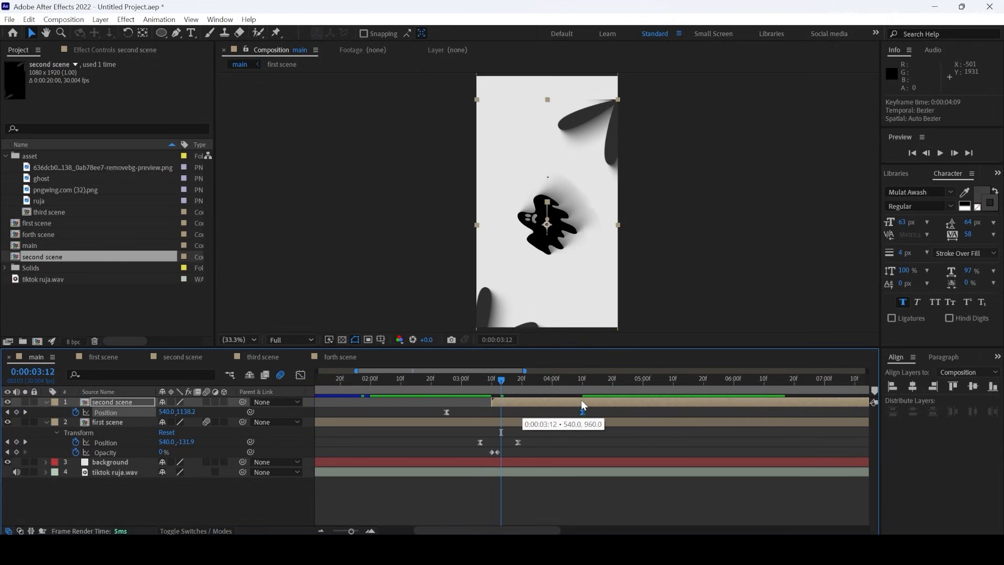
{"action": "left_click_drag", "start_coordinate": [500, 380], "coordinate": [471, 411]}
Preview the slide from the first scene into the second repeatedly, checking the layer movement and the ghost's rotation
{"action": "key", "text": "space"}
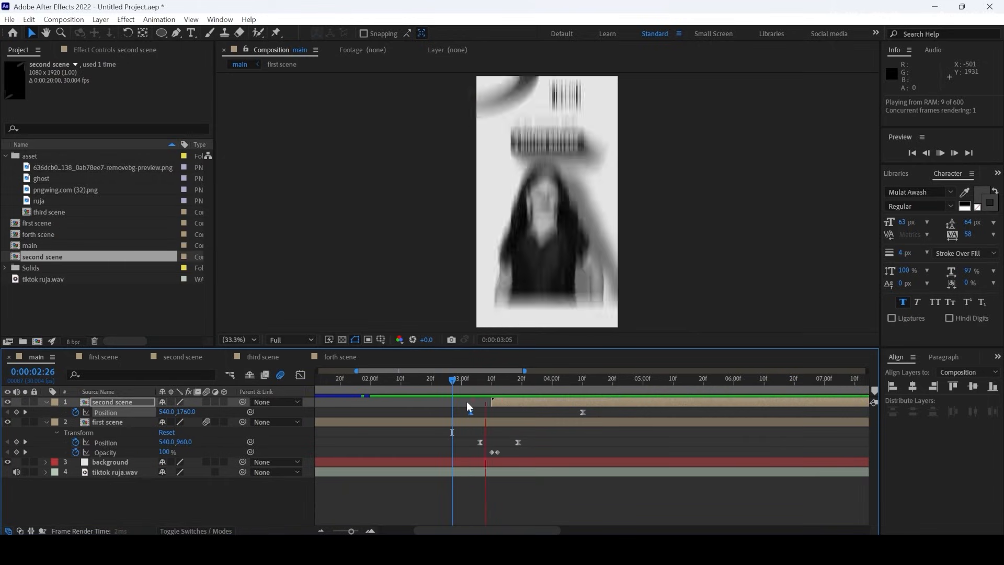
{"action": "left_click", "coordinate": [438, 381]}
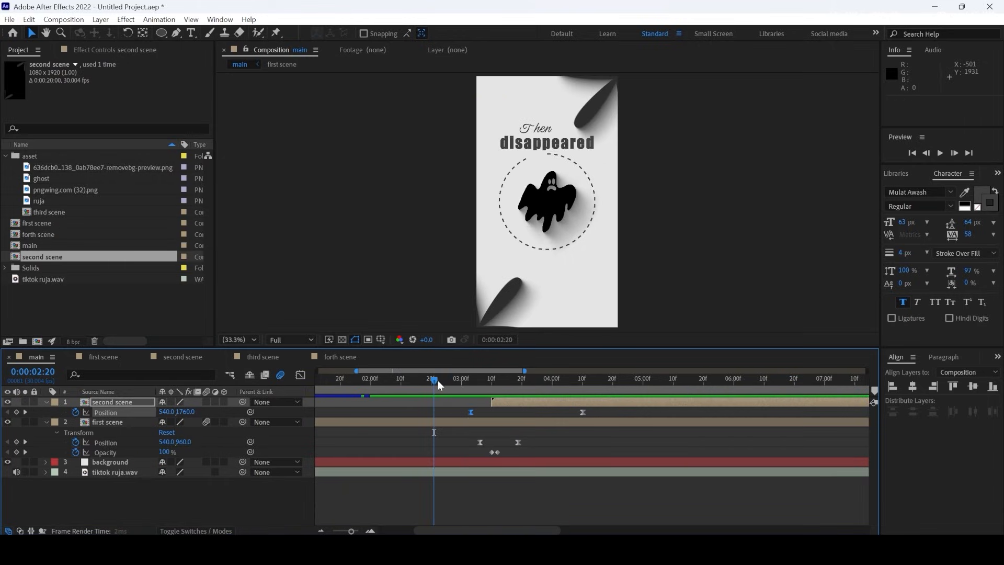
{"action": "key", "text": "space"}
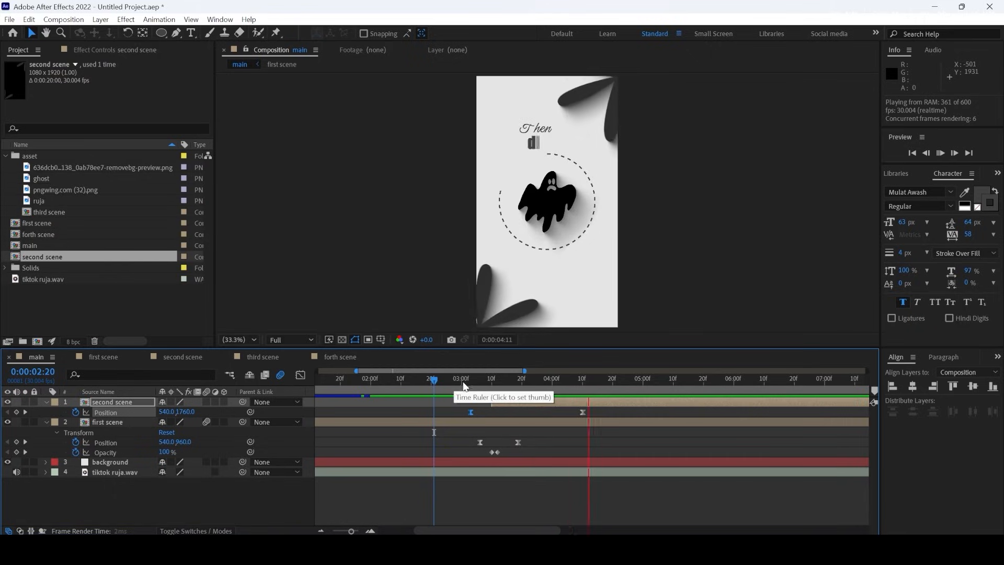
{"action": "left_click", "coordinate": [455, 381]}
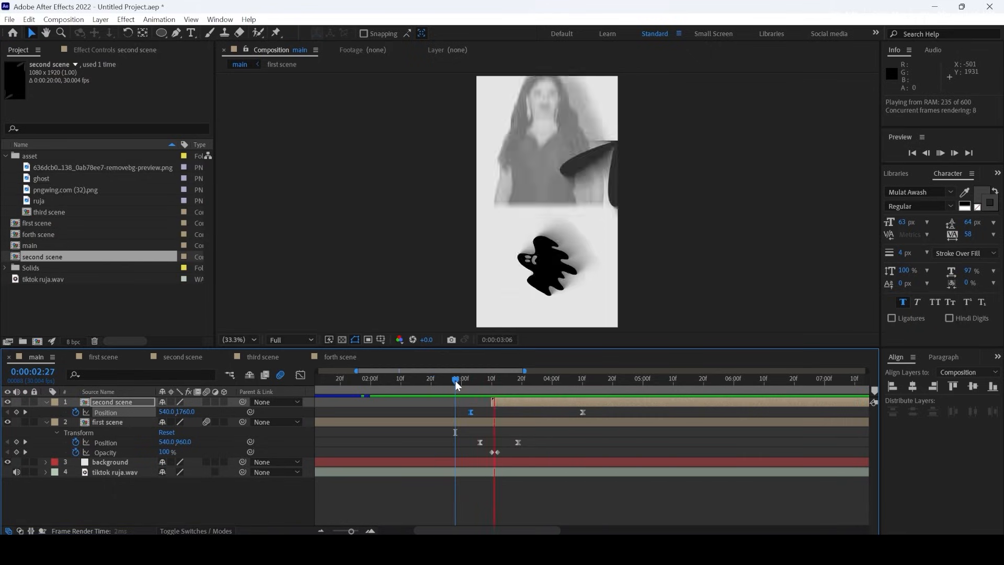
{"action": "key", "text": "space"}
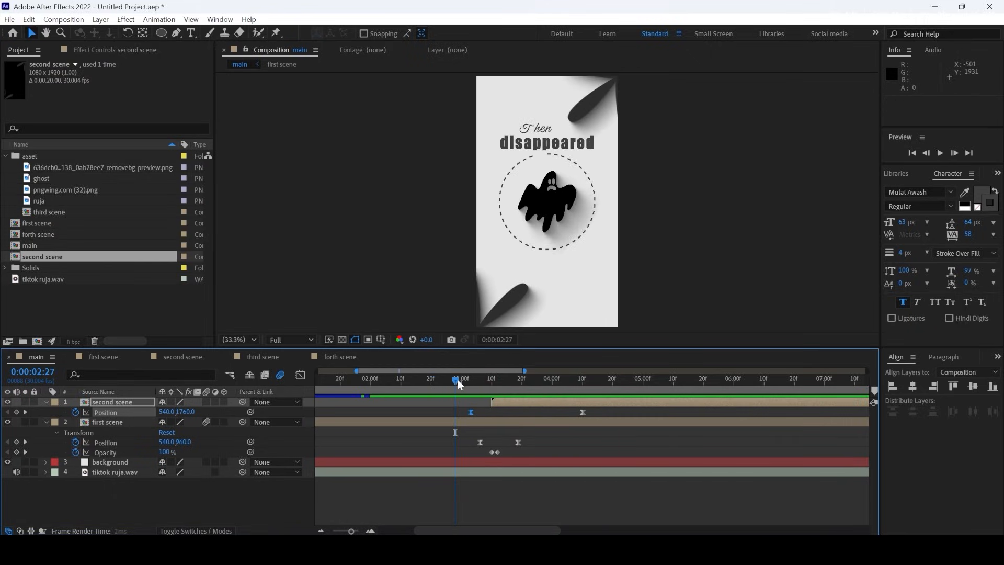
{"action": "key", "text": "space"}
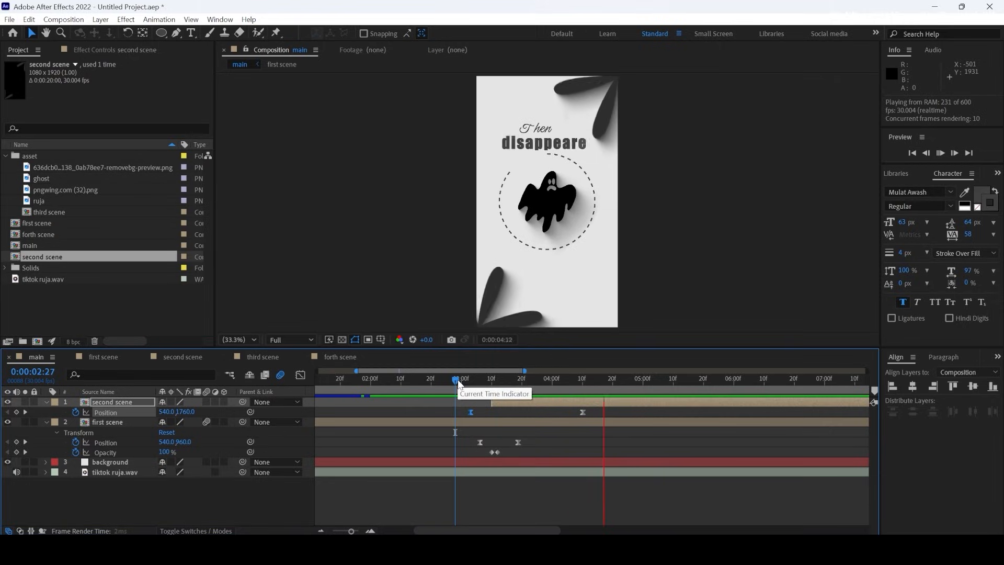
{"action": "left_click", "coordinate": [457, 380]}
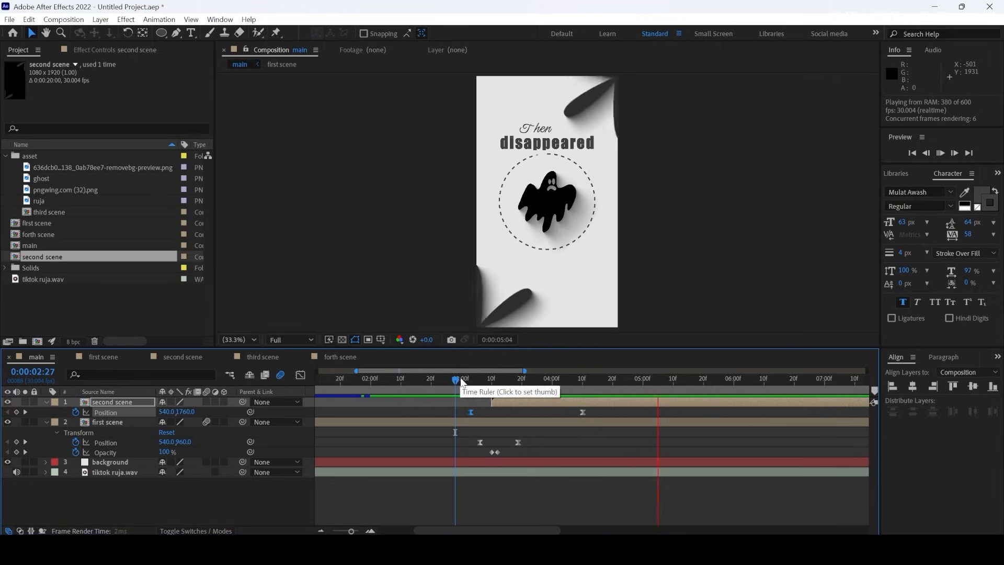
{"action": "left_click", "coordinate": [462, 378]}
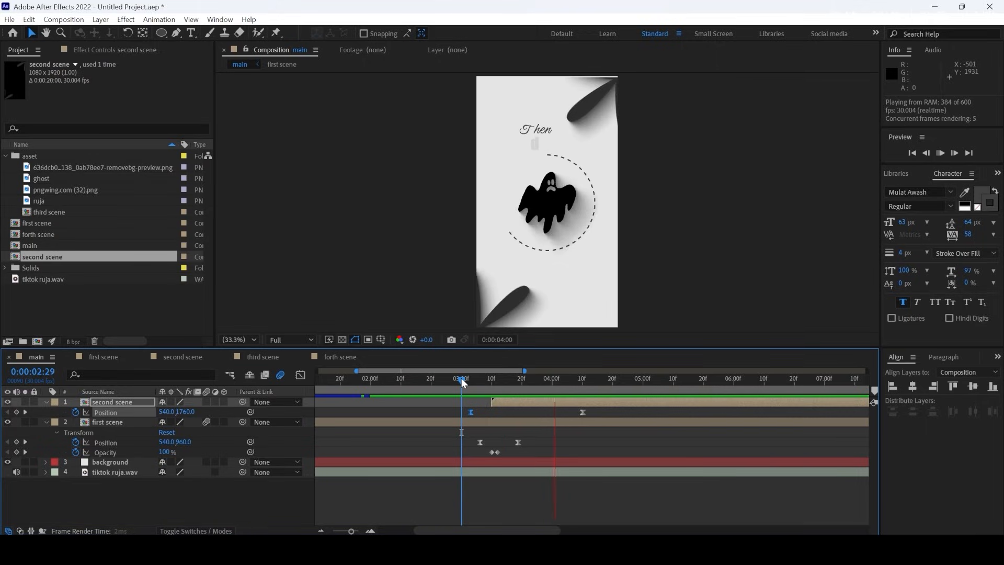
{"action": "key", "text": "space"}
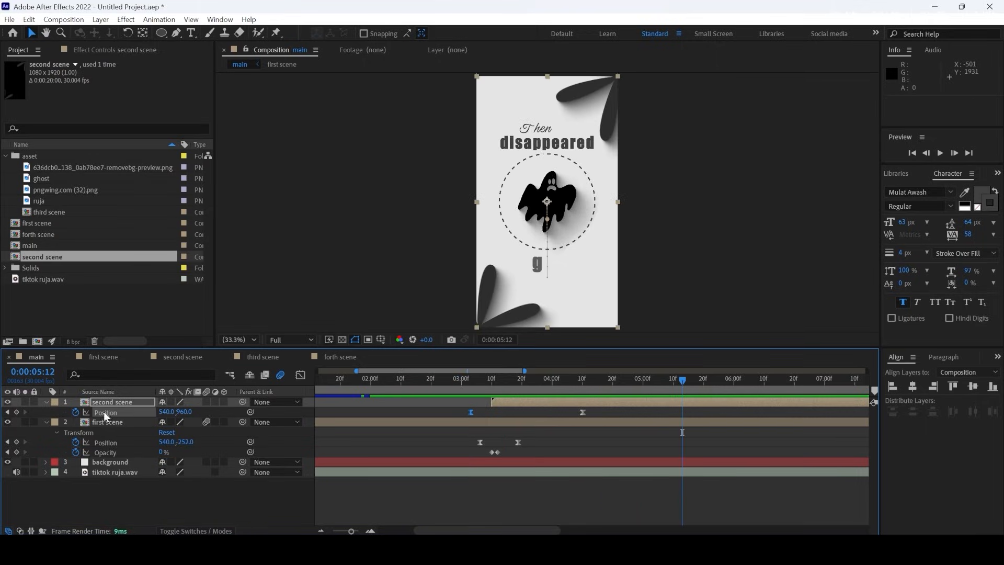
{"action": "left_click", "coordinate": [494, 380]}
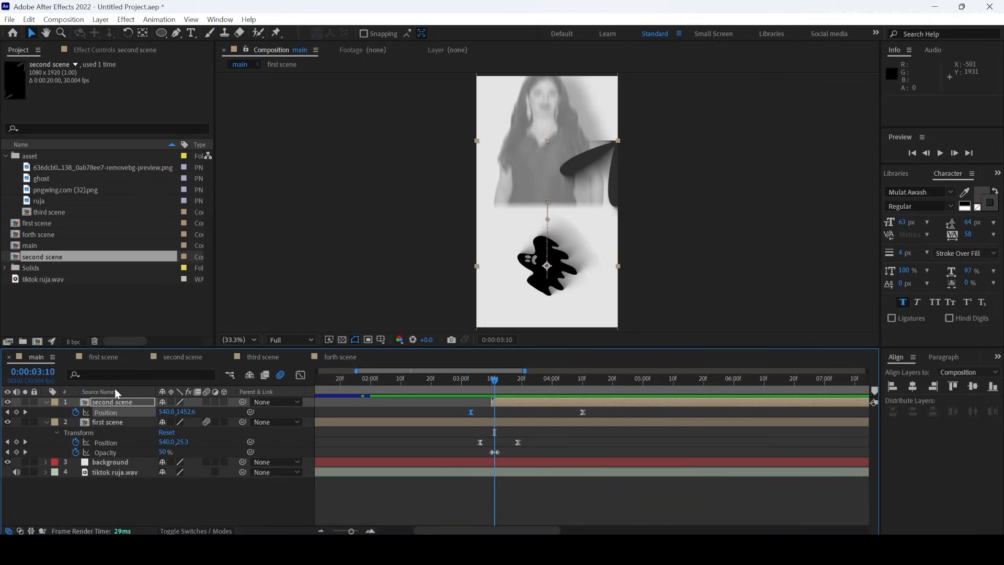
In the second scene composition, reshape the ghost's rotation speed curve to peak early and settle gradually, and move its end keyframe to 0:00:01:08
{"action": "left_click", "coordinate": [186, 355]}
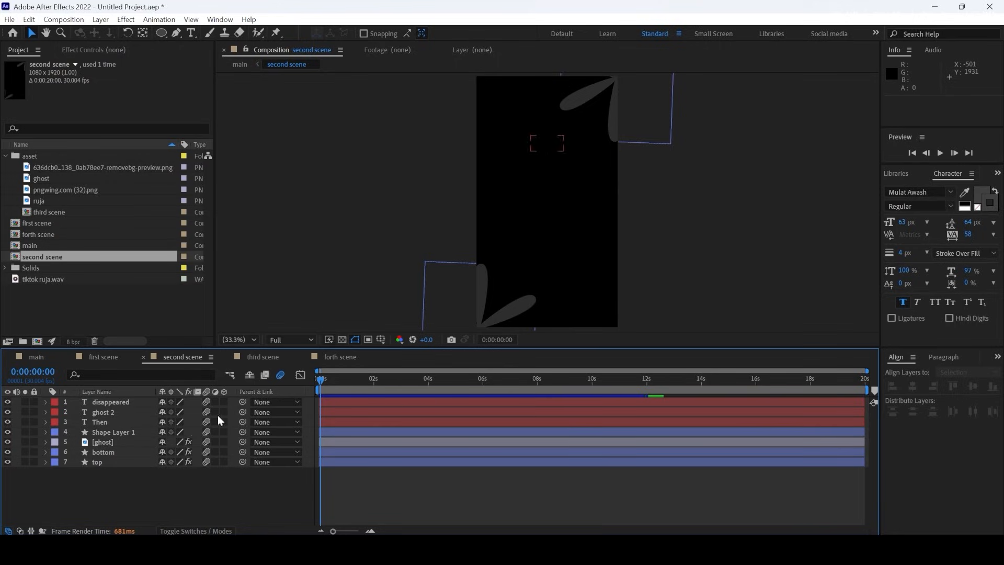
{"action": "left_click", "coordinate": [108, 441]}
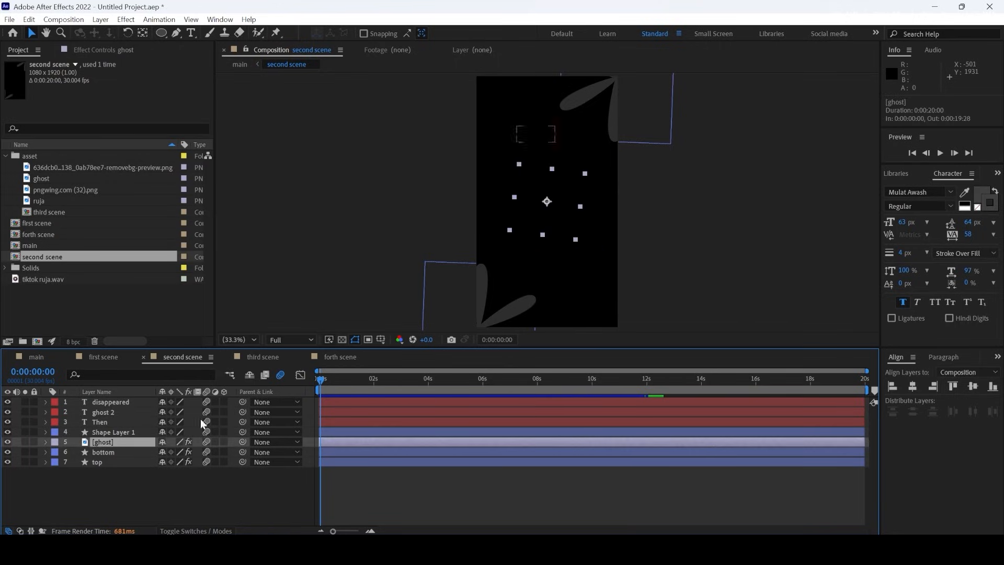
{"action": "left_click_drag", "start_coordinate": [324, 378], "coordinate": [316, 378]}
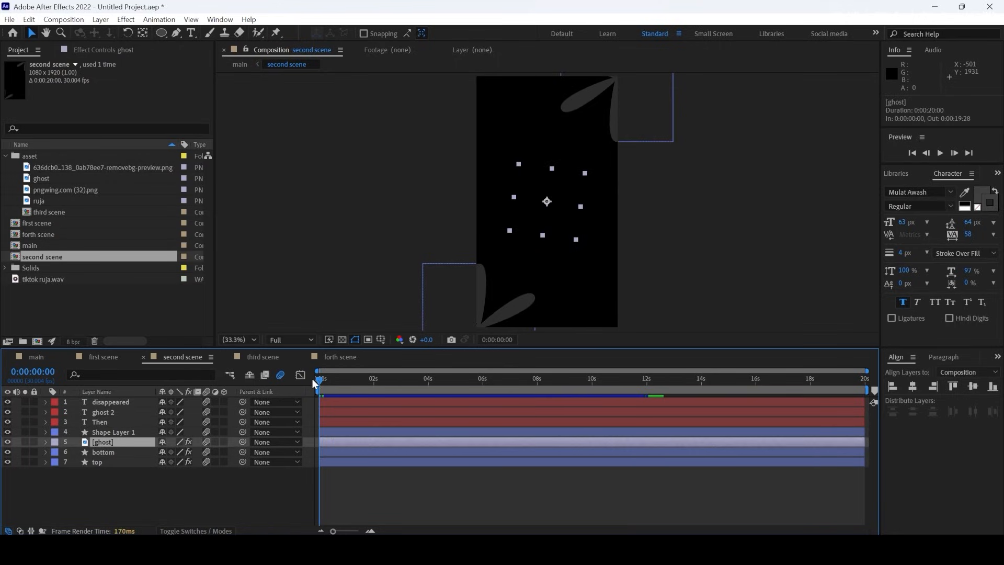
{"action": "key", "text": "r"}
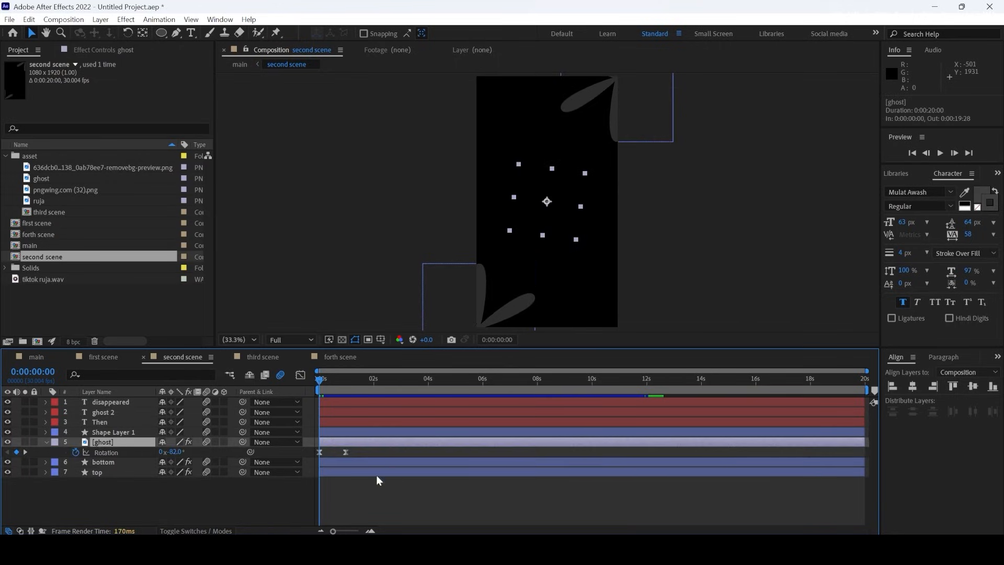
{"action": "left_click", "coordinate": [301, 375]}
{"action": "left_click", "coordinate": [328, 498]}
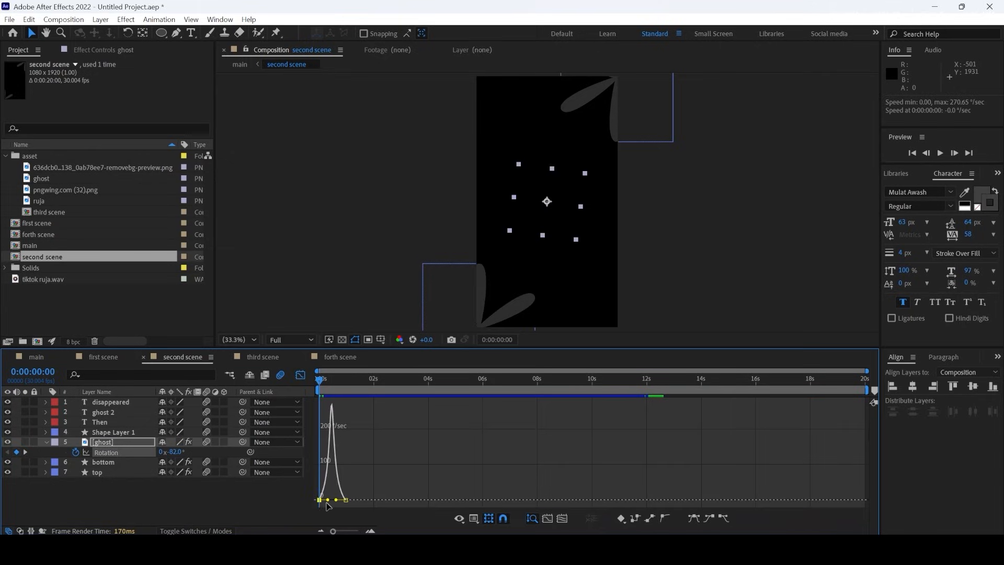
{"action": "left_click_drag", "start_coordinate": [328, 500], "coordinate": [321, 501]}
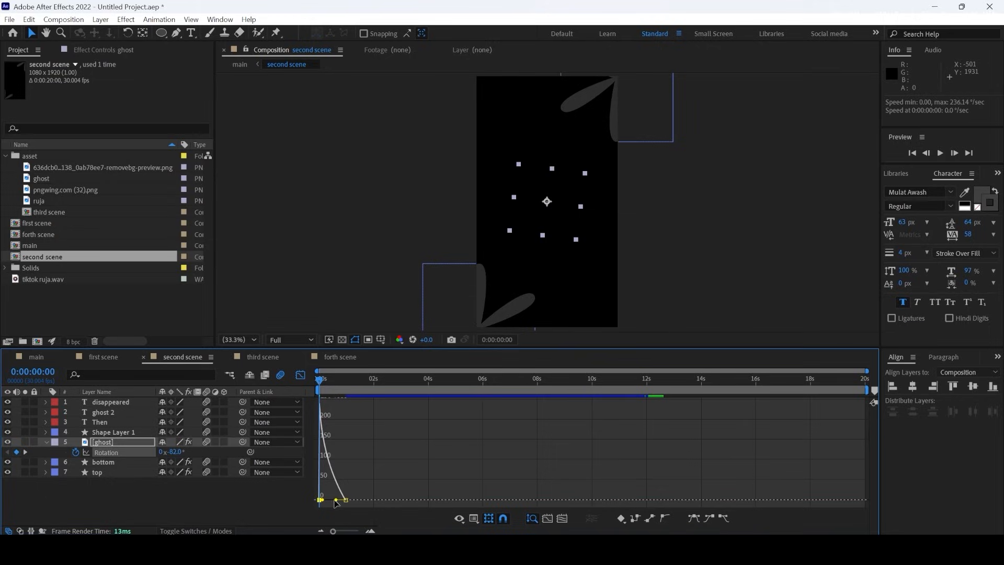
{"action": "left_click_drag", "start_coordinate": [336, 501], "coordinate": [329, 501]}
{"action": "left_click", "coordinate": [300, 375]}
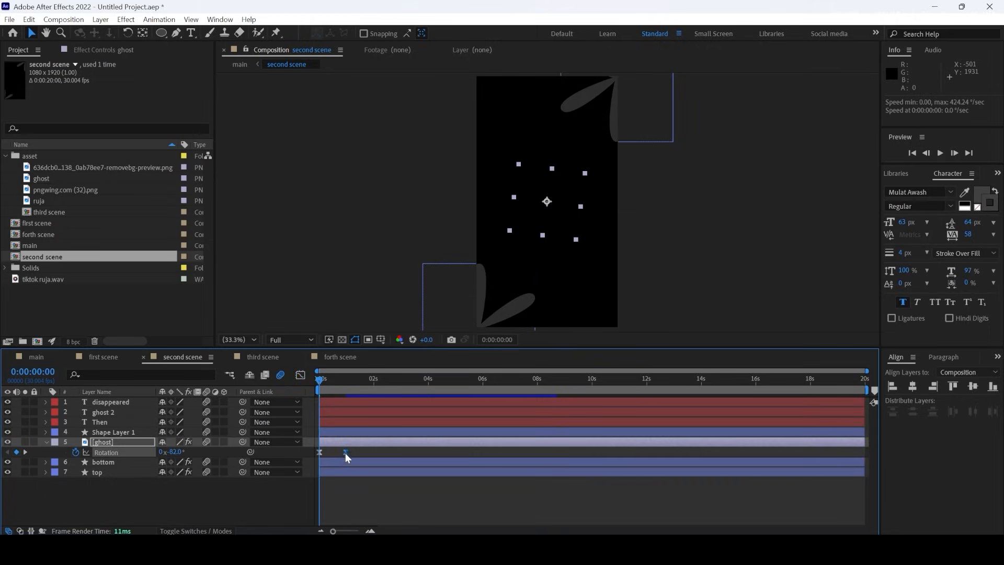
{"action": "left_click_drag", "start_coordinate": [345, 453], "coordinate": [353, 452]}
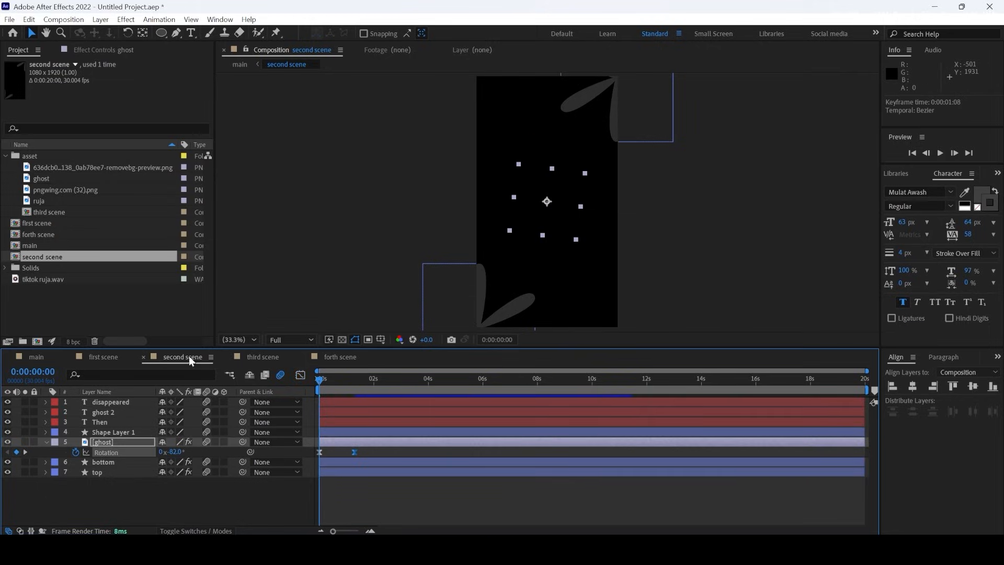
Return to the main composition and replay the transition into the second scene, checking the ghost's rotation and caption timing
{"action": "left_click", "coordinate": [38, 357]}
{"action": "left_click", "coordinate": [461, 380]}
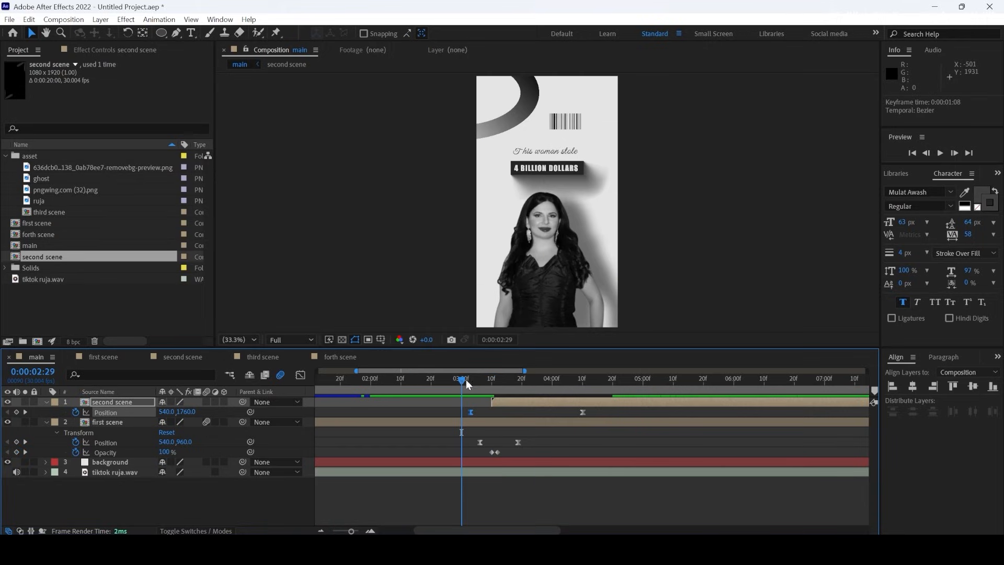
{"action": "key", "text": "space"}
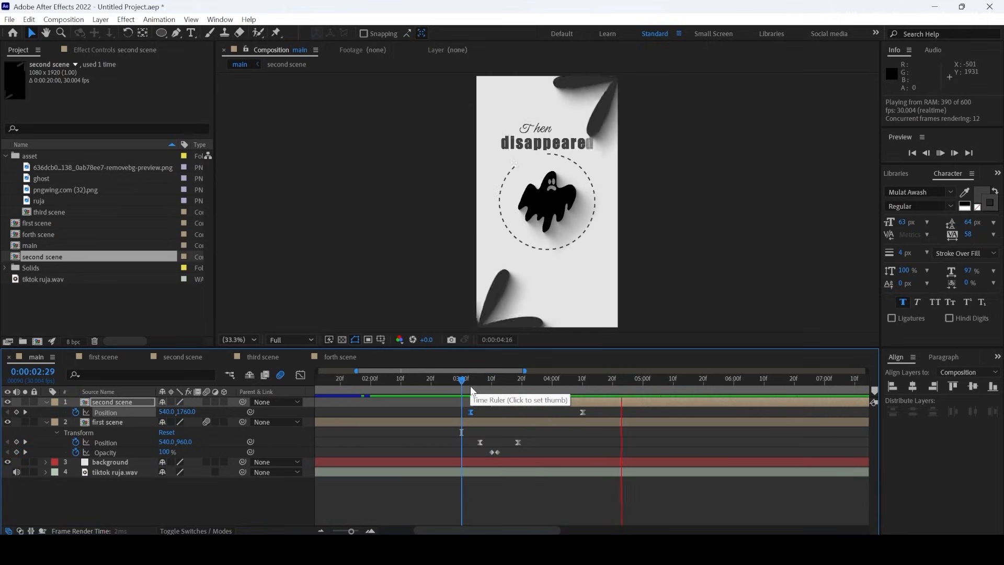
{"action": "left_click", "coordinate": [457, 386]}
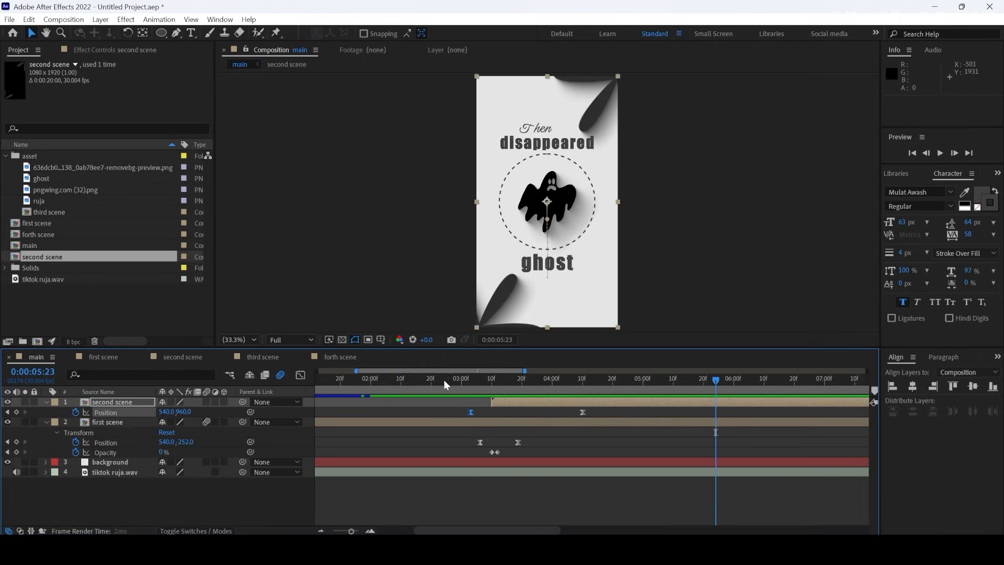
{"action": "left_click", "coordinate": [442, 381]}
{"action": "key", "text": "space"}
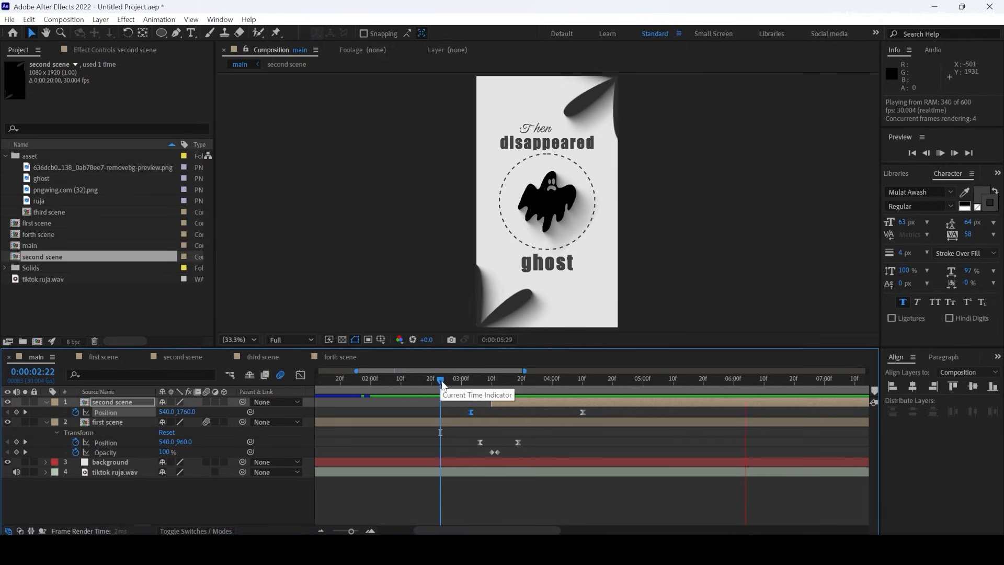
{"action": "key", "text": "space"}
{"action": "left_click", "coordinate": [450, 380]}
{"action": "key", "text": "space"}
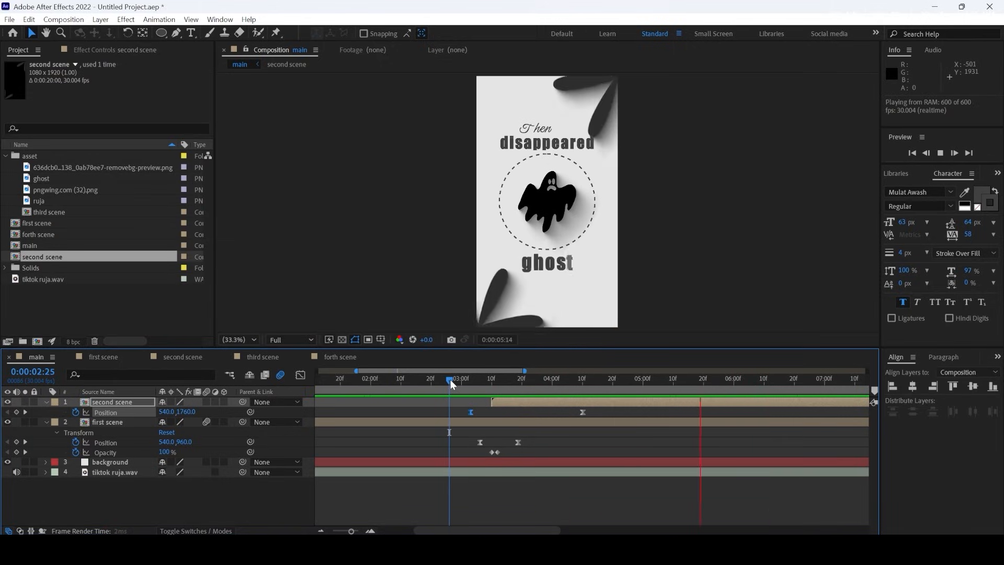
{"action": "key", "text": "space"}
{"action": "left_click_drag", "start_coordinate": [498, 385], "coordinate": [448, 378]}
{"action": "key", "text": "space"}
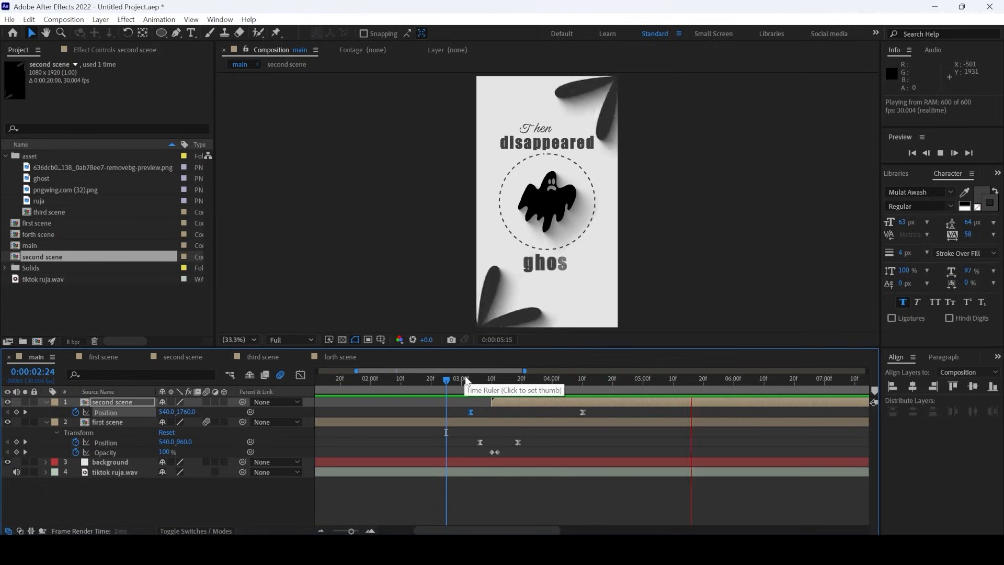
{"action": "key", "text": "space"}
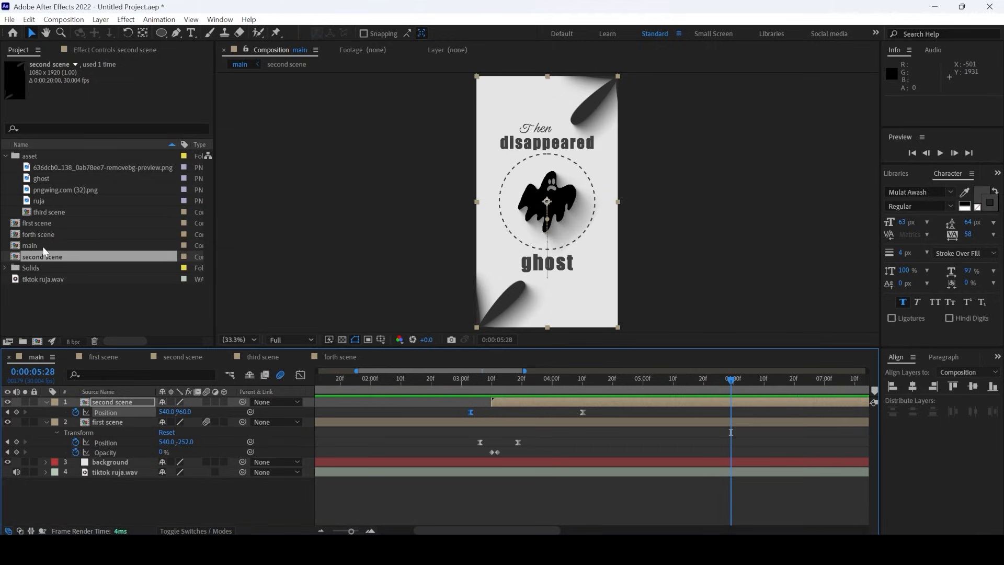
Add the third scene composition above the second scene layer in the main composition, starting at 0:00:05:28
{"action": "left_click", "coordinate": [52, 212]}
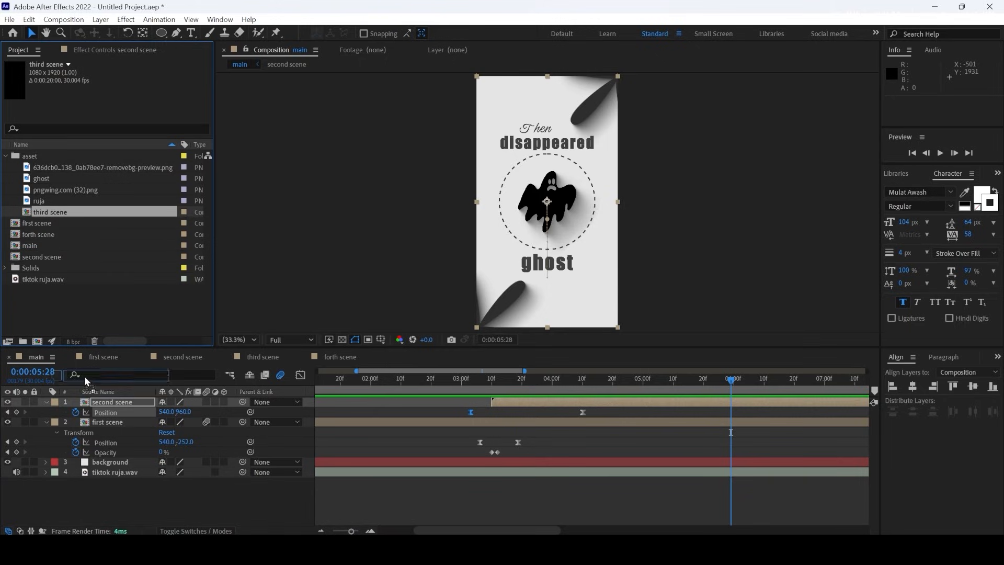
{"action": "left_click_drag", "start_coordinate": [87, 382], "coordinate": [92, 400]}
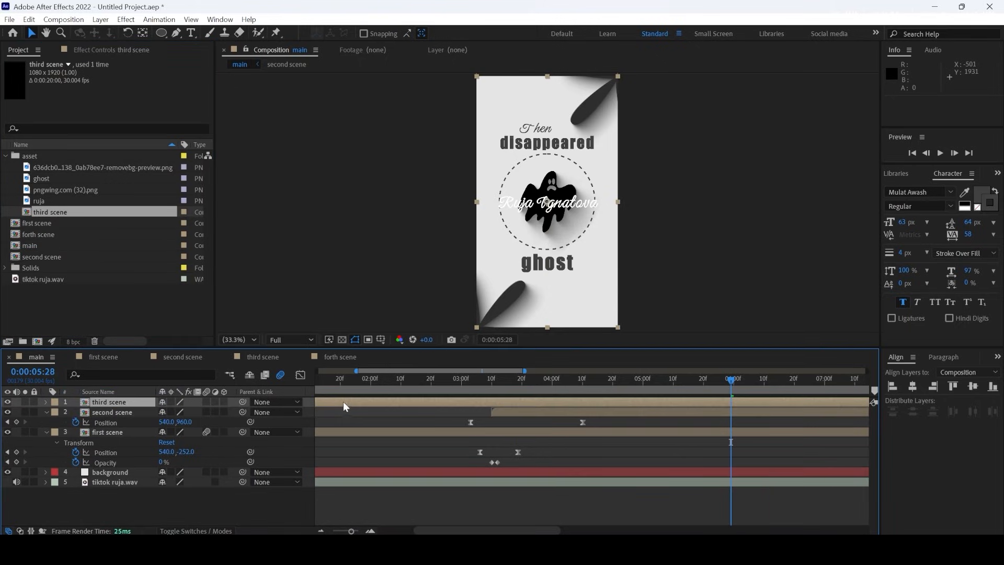
{"action": "left_click_drag", "start_coordinate": [343, 401], "coordinate": [746, 416]}
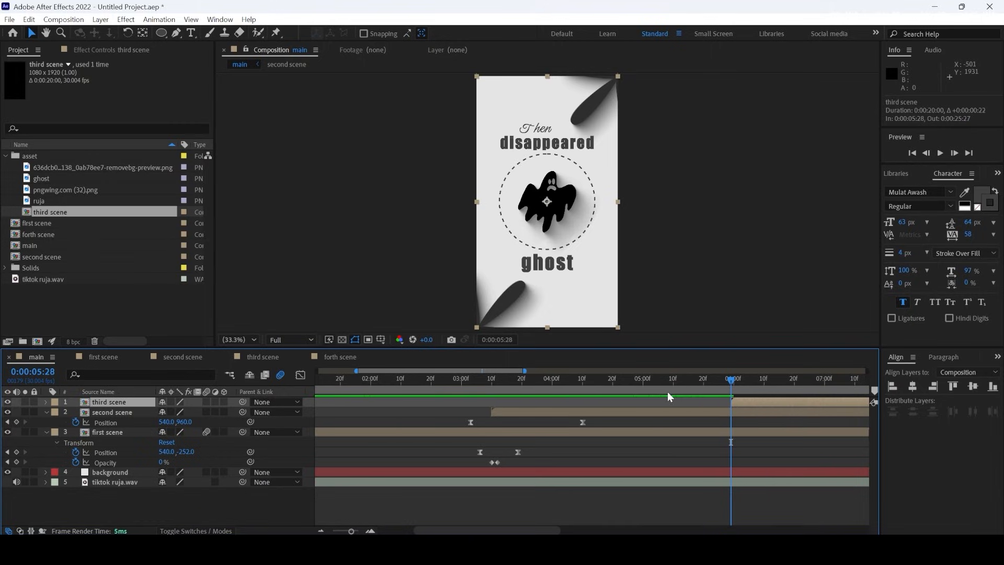
Open the third scene composition with its full timeline in view and go to its first frame
{"action": "left_click", "coordinate": [256, 356]}
{"action": "left_click_drag", "start_coordinate": [484, 388], "coordinate": [347, 395]}
{"action": "key", "text": "Home"}
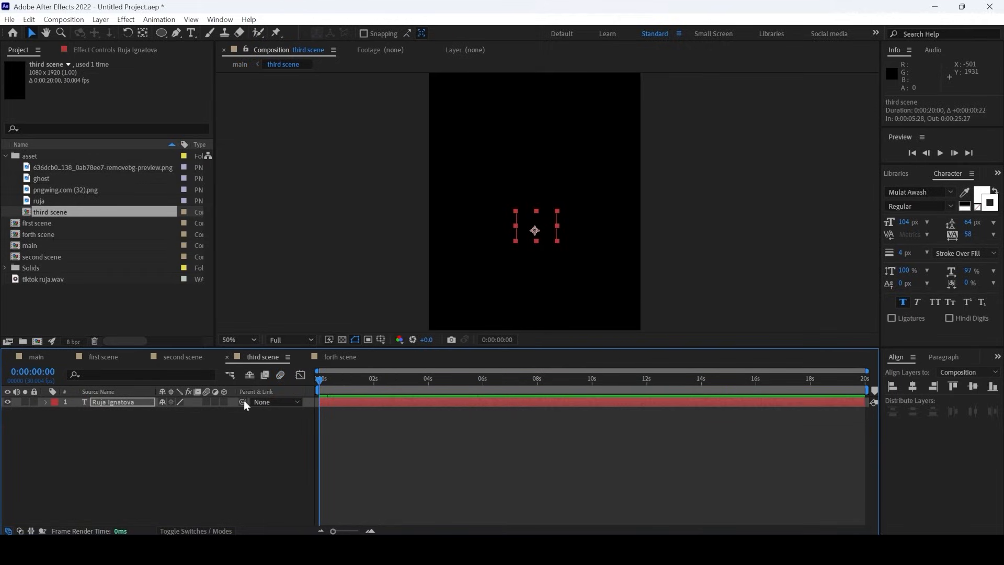
{"action": "right_click", "coordinate": [183, 447]}
{"action": "mouse_move", "coordinate": [281, 298]}
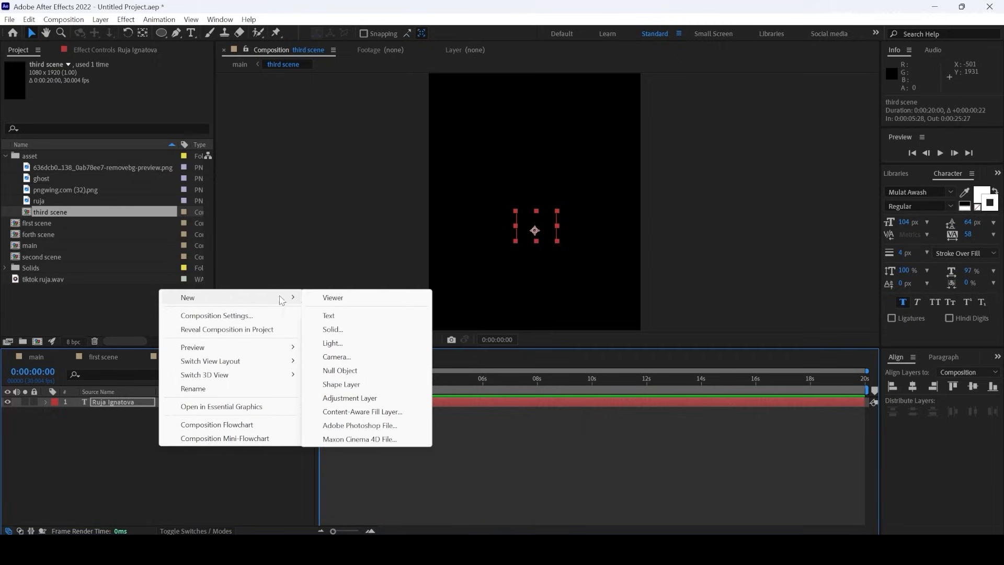
{"action": "left_click", "coordinate": [333, 329]}
{"action": "left_click", "coordinate": [172, 367]}
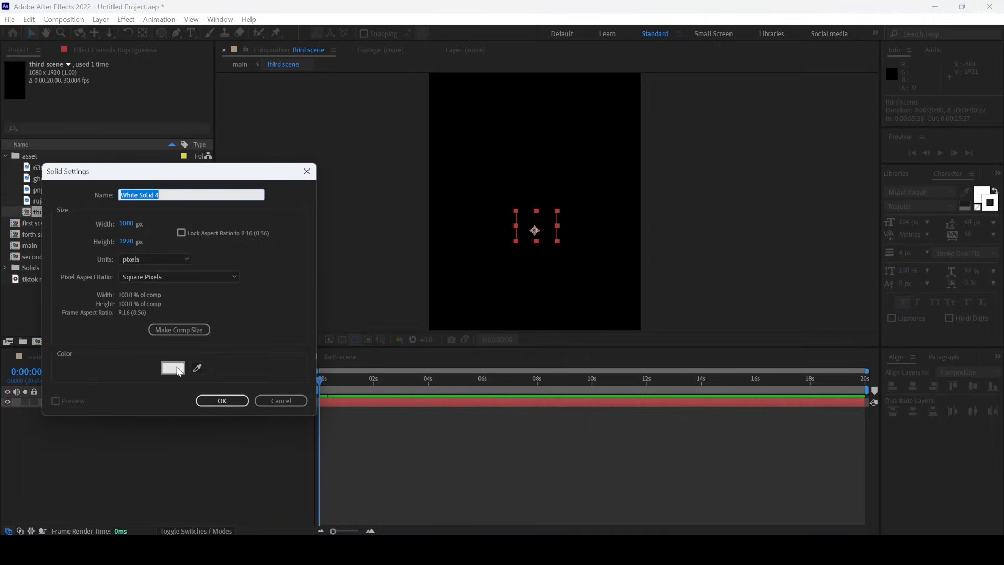
{"action": "type", "text": "000000"}
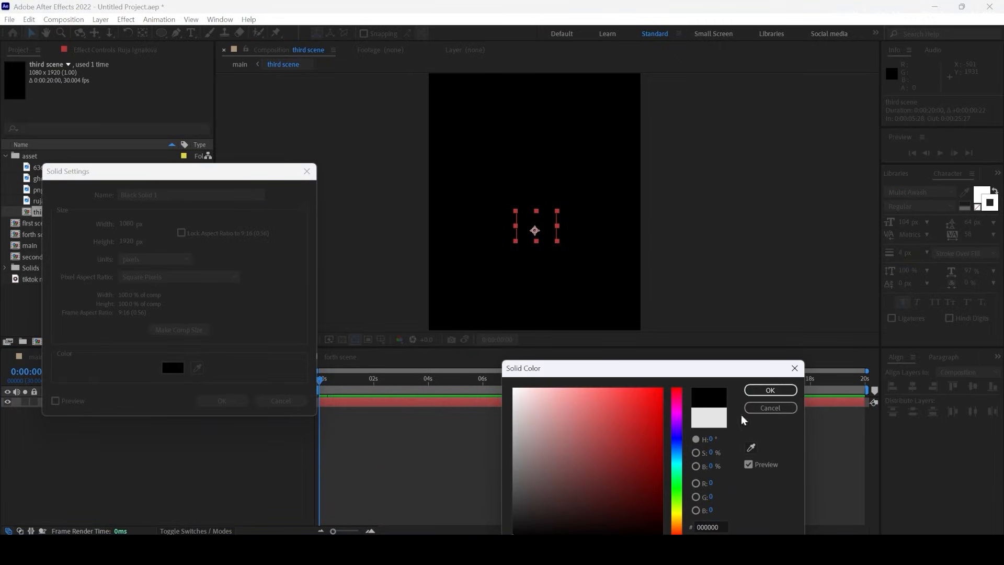
{"action": "left_click", "coordinate": [766, 390]}
{"action": "left_click", "coordinate": [283, 402]}
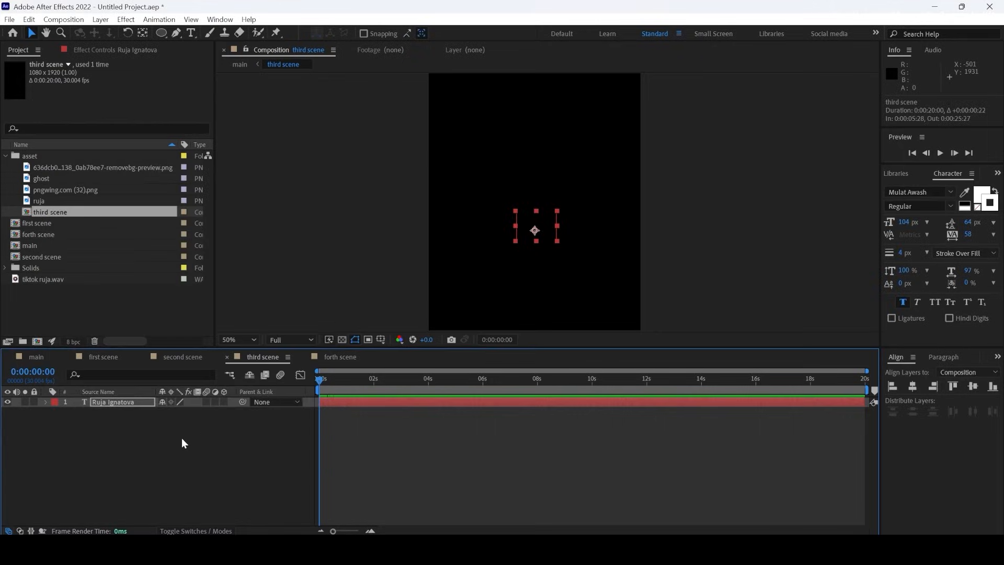
{"action": "left_click", "coordinate": [182, 443]}
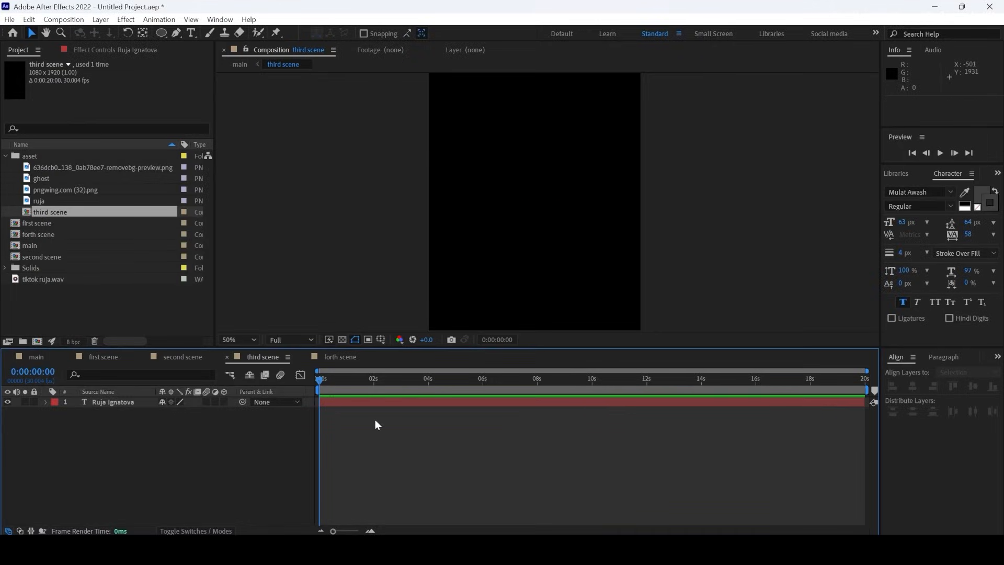
In the third scene composition, draw a circle about 672 px in diameter around the middle and fill it with black
{"action": "left_click_drag", "start_coordinate": [161, 33], "coordinate": [204, 58]}
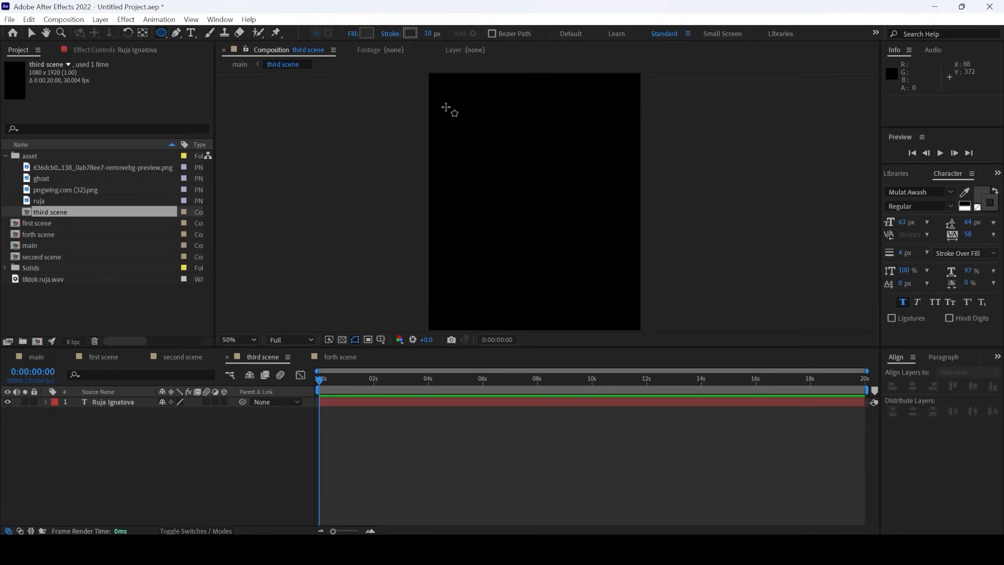
{"action": "left_click_drag", "start_coordinate": [473, 148], "coordinate": [573, 279]}
{"action": "left_click", "coordinate": [366, 34]}
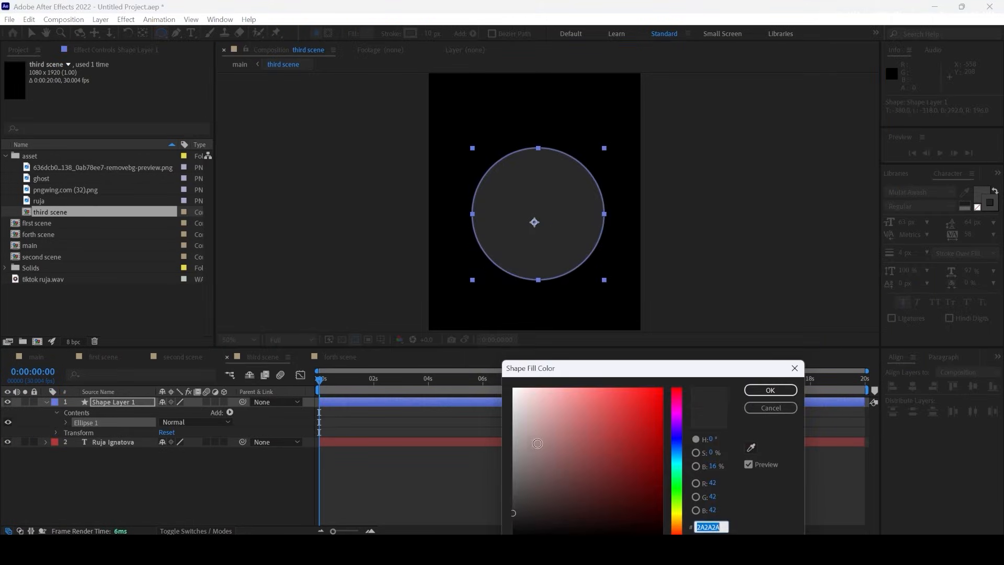
{"action": "left_click", "coordinate": [770, 390]}
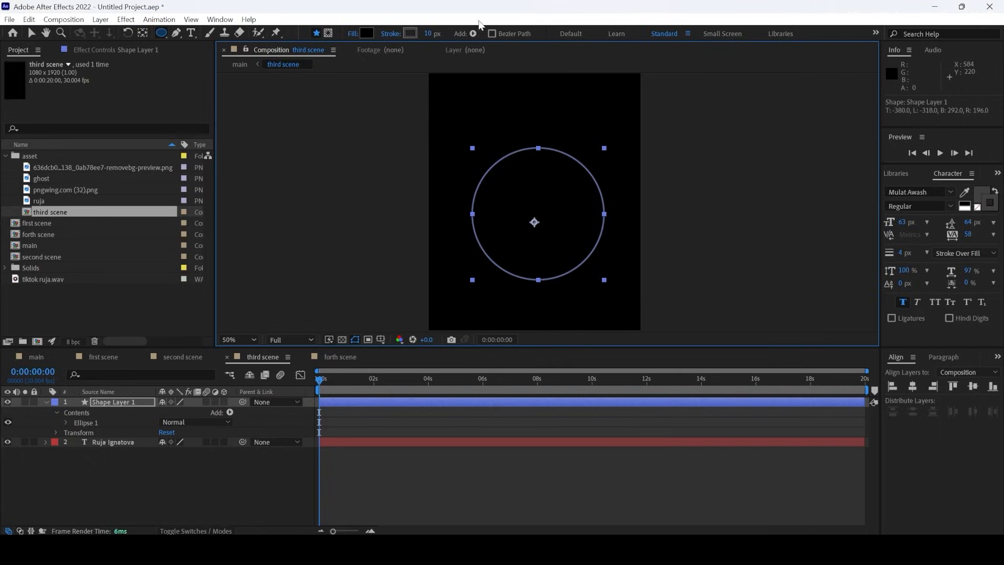
Set the circle's stroke width to 0 px and its stroke type to None
{"action": "left_click_drag", "start_coordinate": [430, 33], "coordinate": [256, 26]}
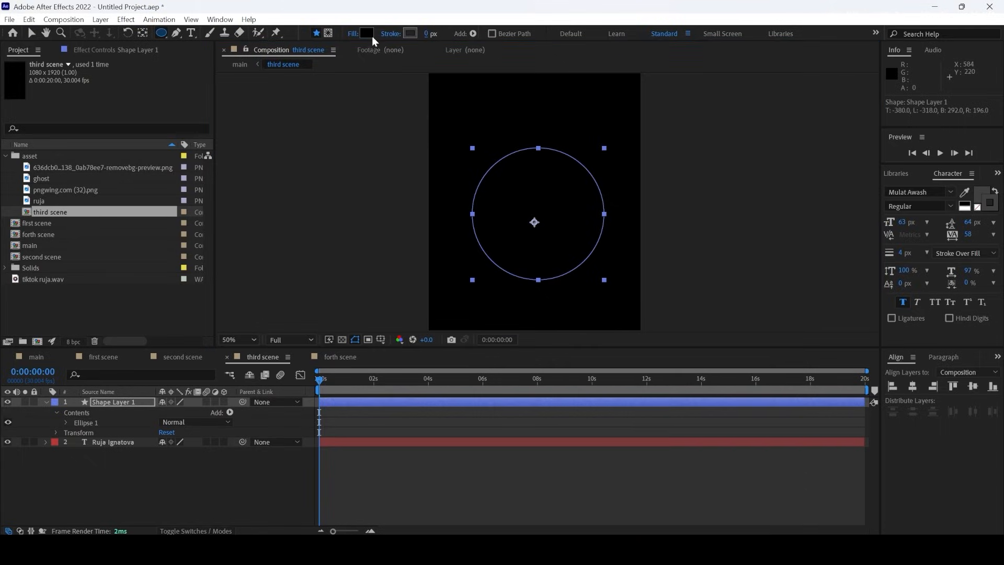
{"action": "left_click", "coordinate": [391, 34]}
{"action": "left_click", "coordinate": [442, 242]}
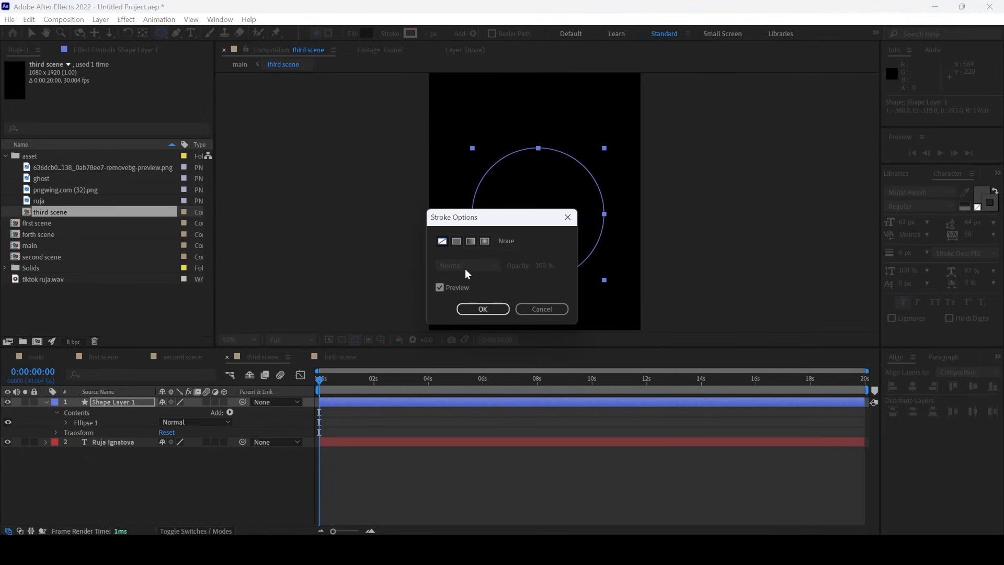
{"action": "left_click", "coordinate": [481, 310]}
Center the circle layer horizontally and vertically in the composition, and center its anchor point within the shape
{"action": "left_click", "coordinate": [108, 400]}
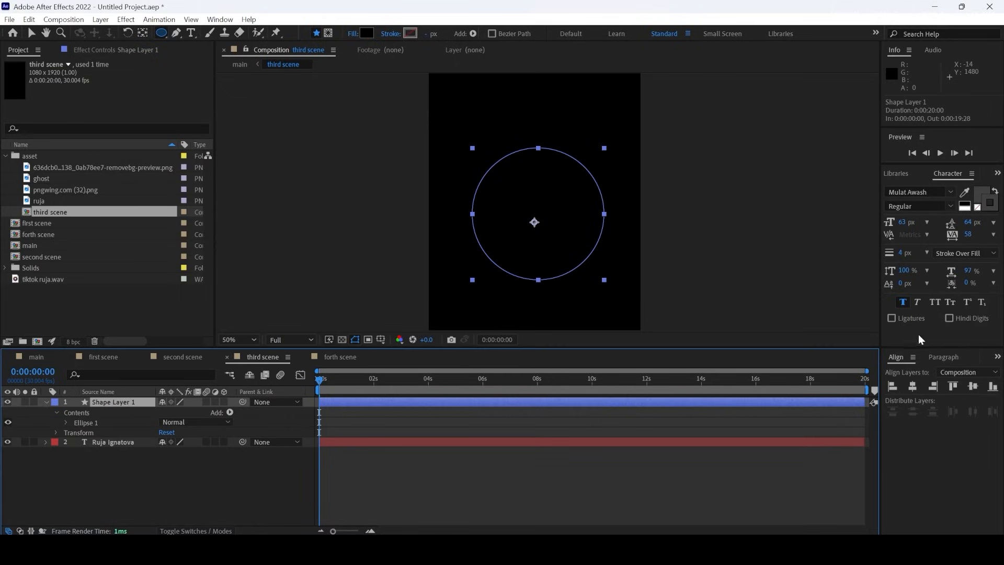
{"action": "left_click", "coordinate": [913, 386]}
{"action": "left_click", "coordinate": [973, 390]}
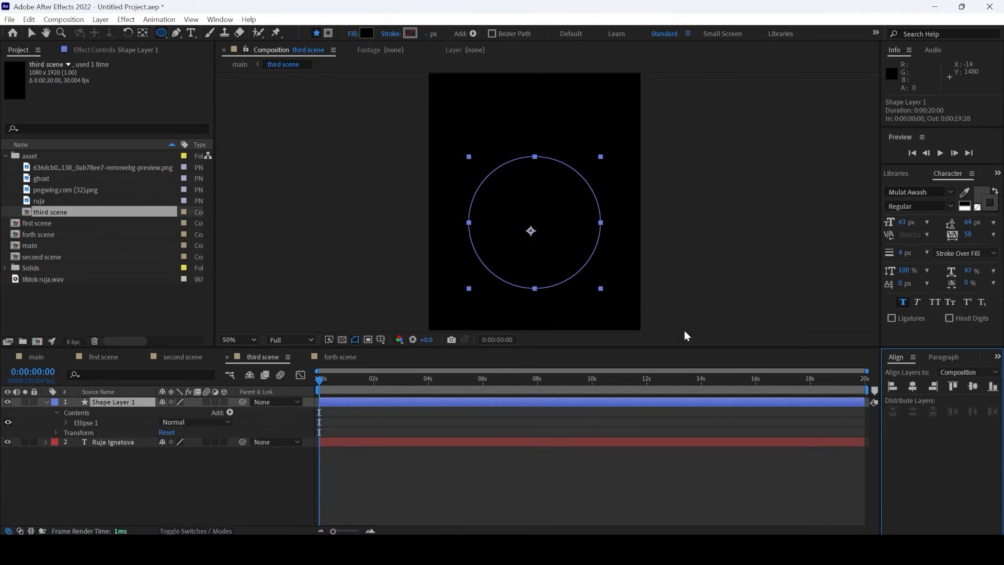
{"action": "left_click", "coordinate": [143, 32]}
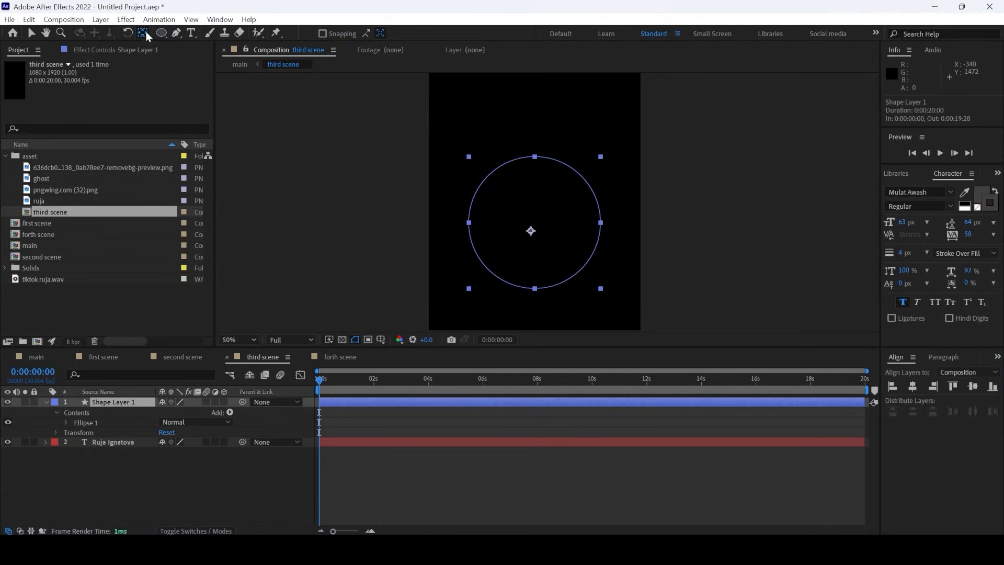
{"action": "key", "text": "ctrl+alt+Home"}
{"action": "scroll", "coordinate": [649, 268], "scroll_direction": "down", "scroll_amount": 2}
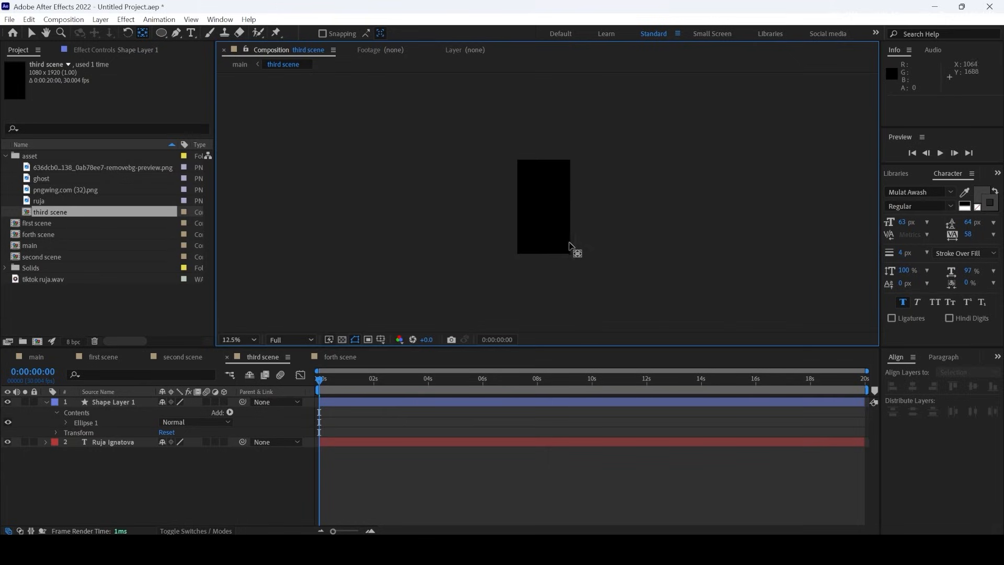
{"action": "scroll", "coordinate": [521, 129], "scroll_direction": "up", "scroll_amount": 2}
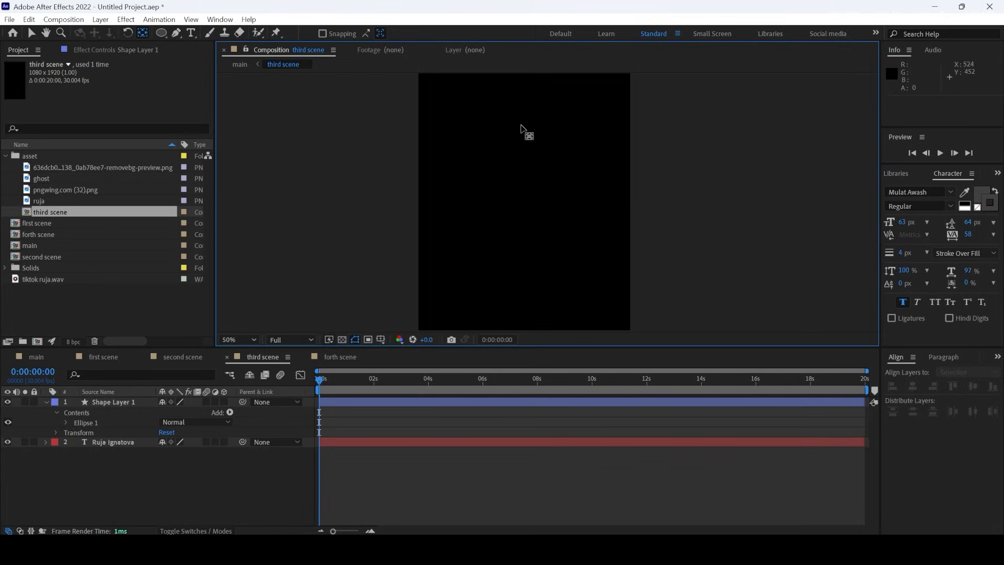
{"action": "scroll", "coordinate": [522, 129], "scroll_direction": "down", "scroll_amount": 2}
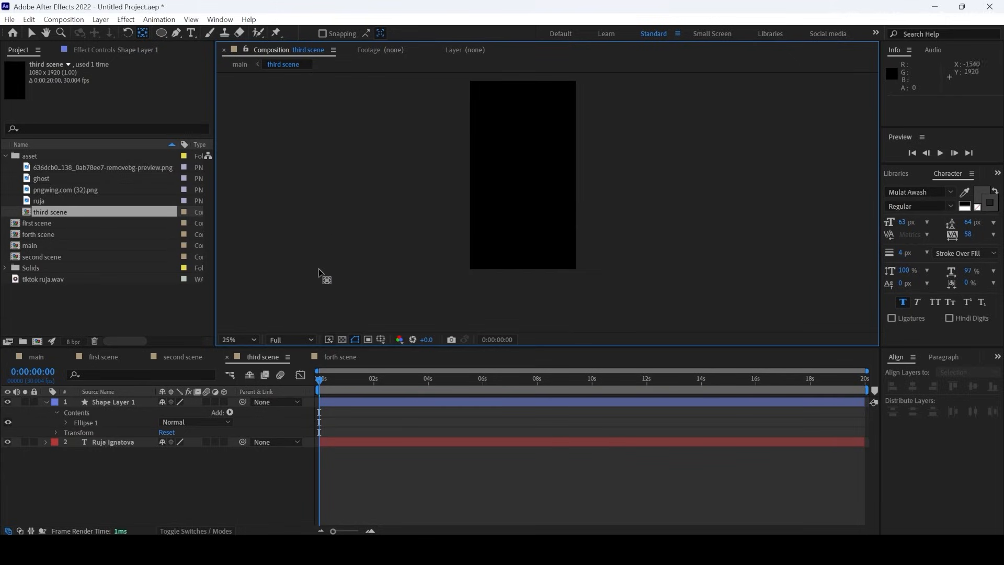
Animate the circle's scale from 0% at 0:00:00:00 to 365% at 0:00:00:20
{"action": "left_click", "coordinate": [108, 402]}
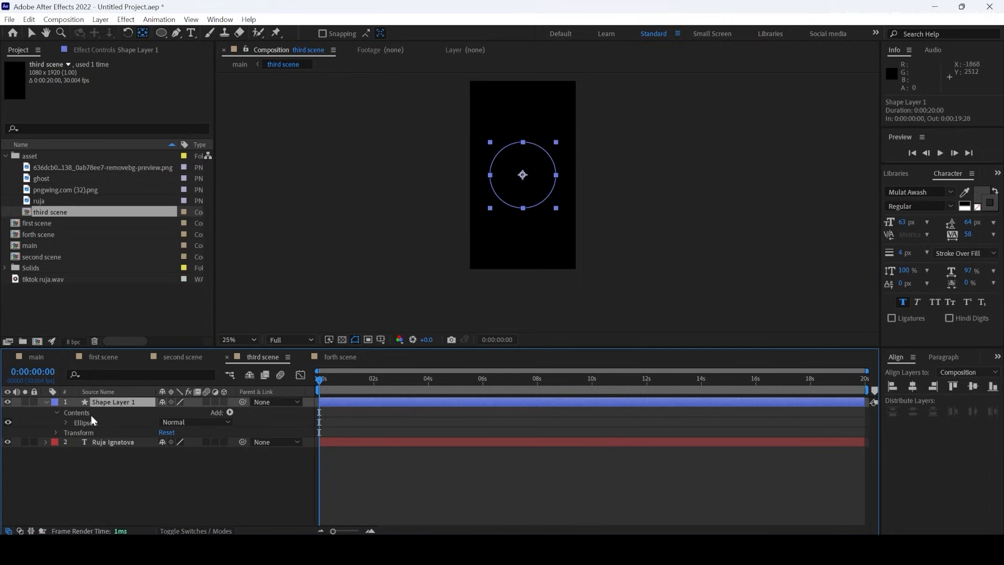
{"action": "key", "text": "s"}
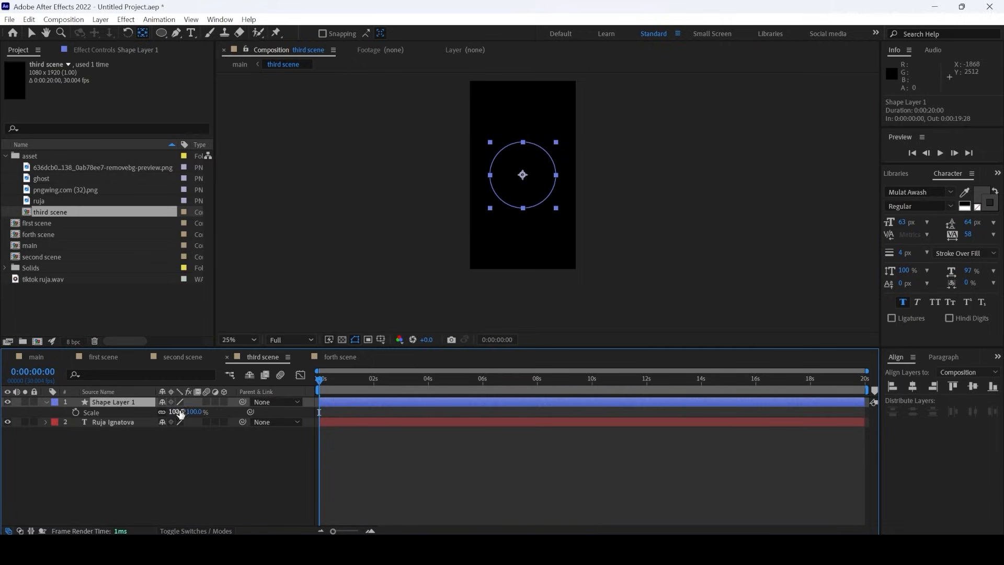
{"action": "left_click", "coordinate": [178, 412]}
{"action": "left_click", "coordinate": [150, 465]}
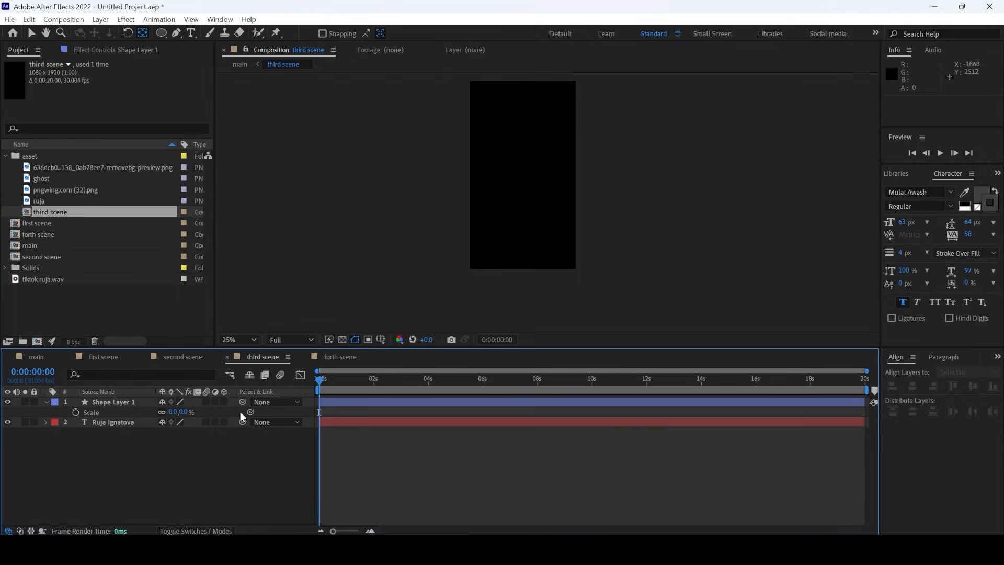
{"action": "left_click", "coordinate": [76, 412]}
{"action": "left_click_drag", "start_coordinate": [321, 380], "coordinate": [341, 381]}
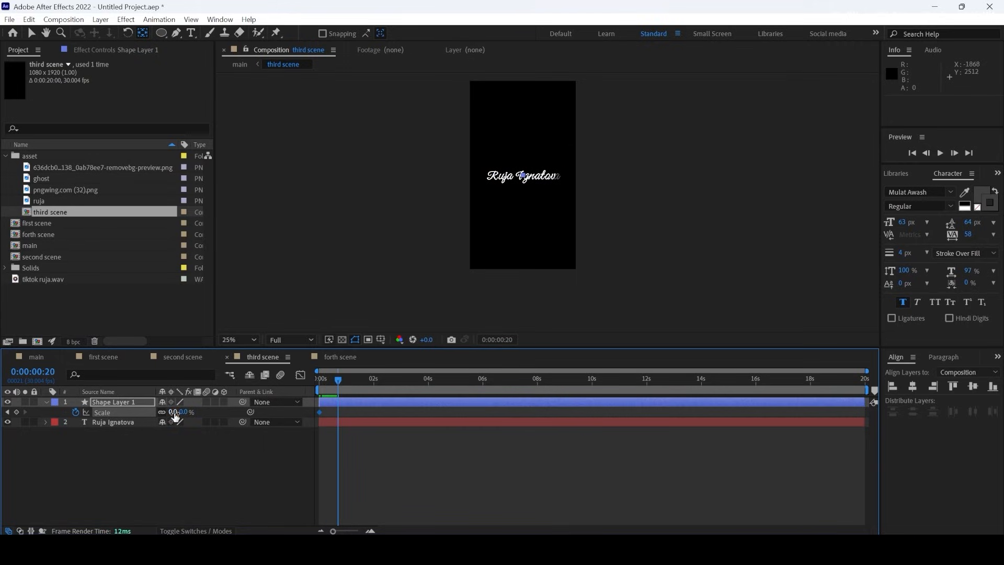
{"action": "left_click_drag", "start_coordinate": [175, 412], "coordinate": [406, 430]}
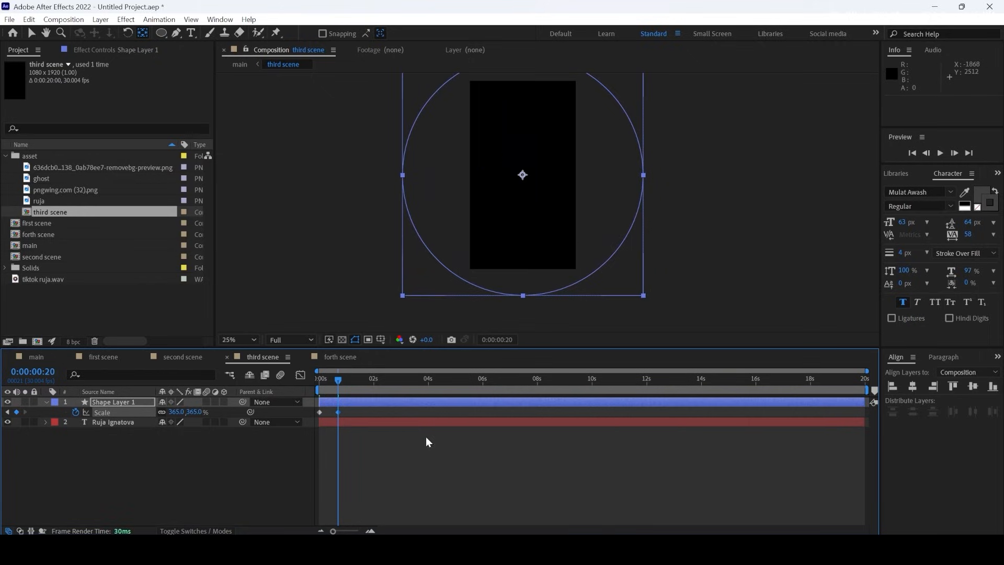
Apply Easy Ease to both scale keyframes of the circle layer
{"action": "right_click", "coordinate": [322, 410]}
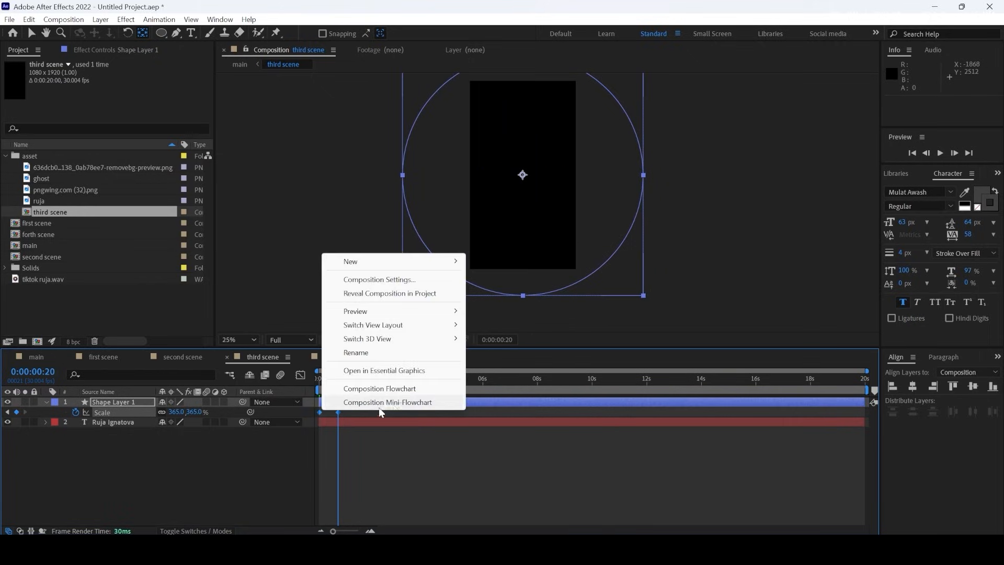
{"action": "right_click", "coordinate": [320, 412]}
{"action": "mouse_move", "coordinate": [376, 402]}
{"action": "left_click", "coordinate": [496, 443]}
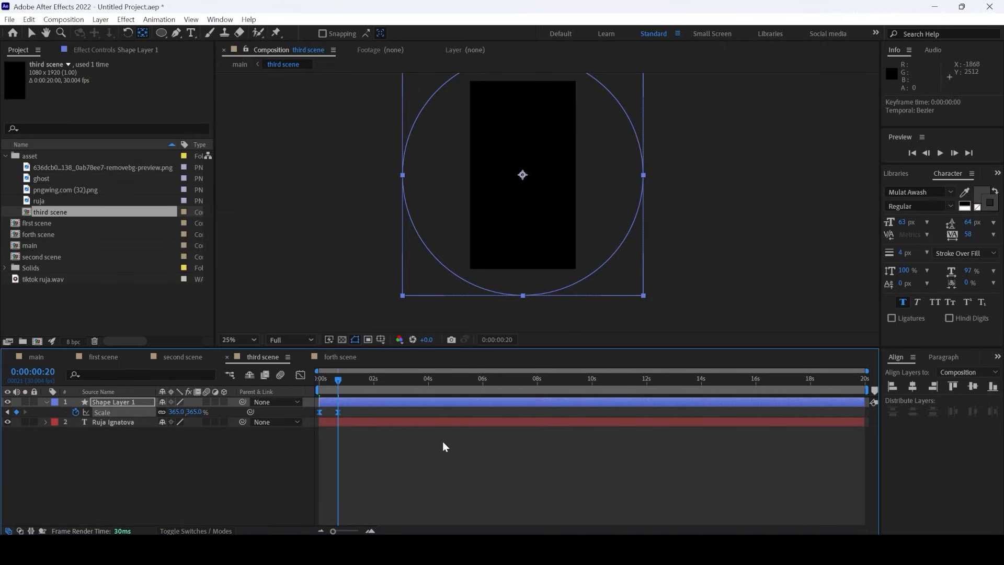
Reshape the circle's scale speed curve to peak early and settle gradually, and move its end keyframe to 0:00:01:07
{"action": "left_click", "coordinate": [300, 375]}
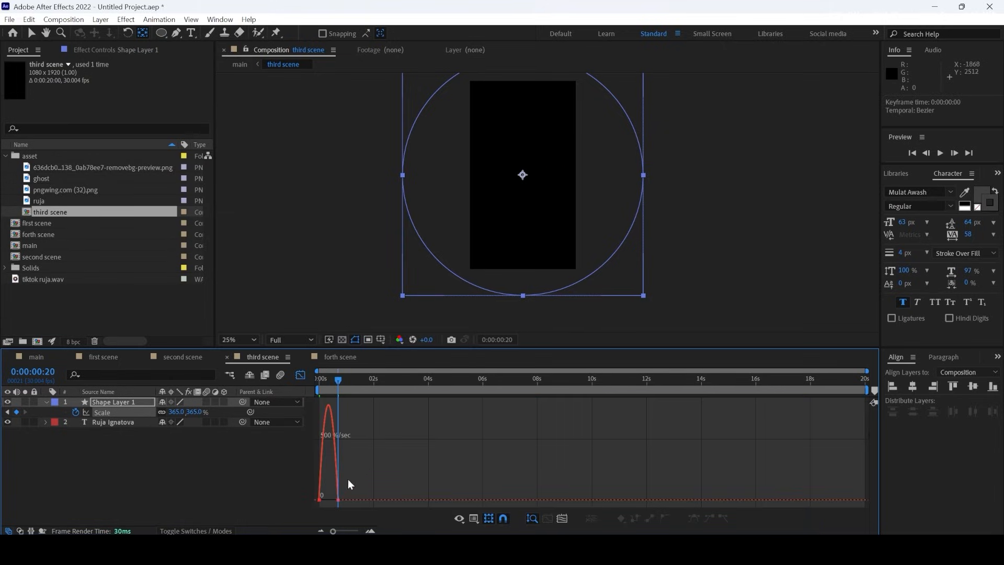
{"action": "left_click", "coordinate": [337, 501]}
{"action": "left_click_drag", "start_coordinate": [336, 503], "coordinate": [328, 500]}
{"action": "left_click", "coordinate": [301, 372]}
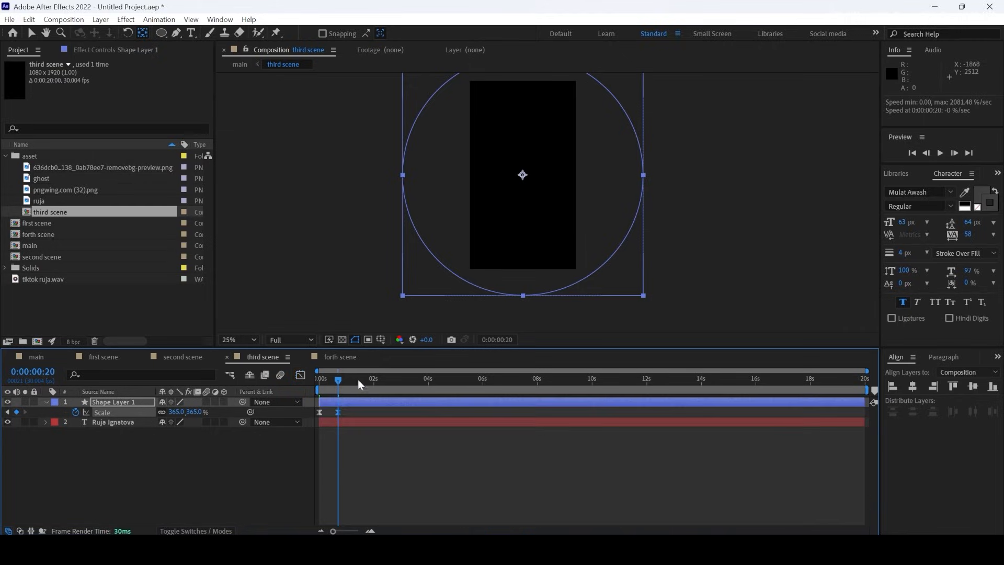
{"action": "left_click_drag", "start_coordinate": [337, 413], "coordinate": [354, 413]}
{"action": "key", "text": "space"}
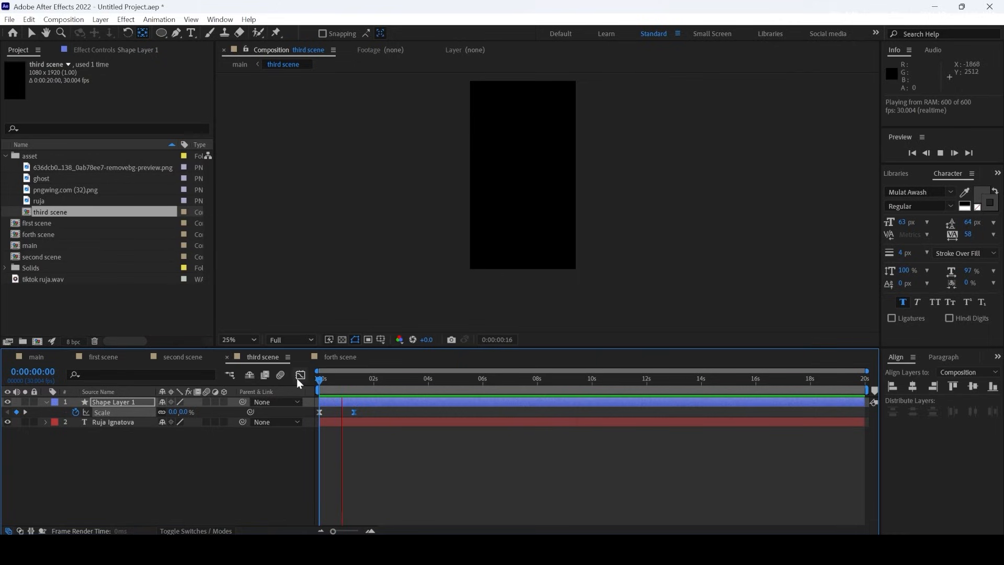
Add a composition-sized white solid and place it beneath the text layer as the backdrop
{"action": "right_click", "coordinate": [170, 464]}
{"action": "mouse_move", "coordinate": [197, 314]}
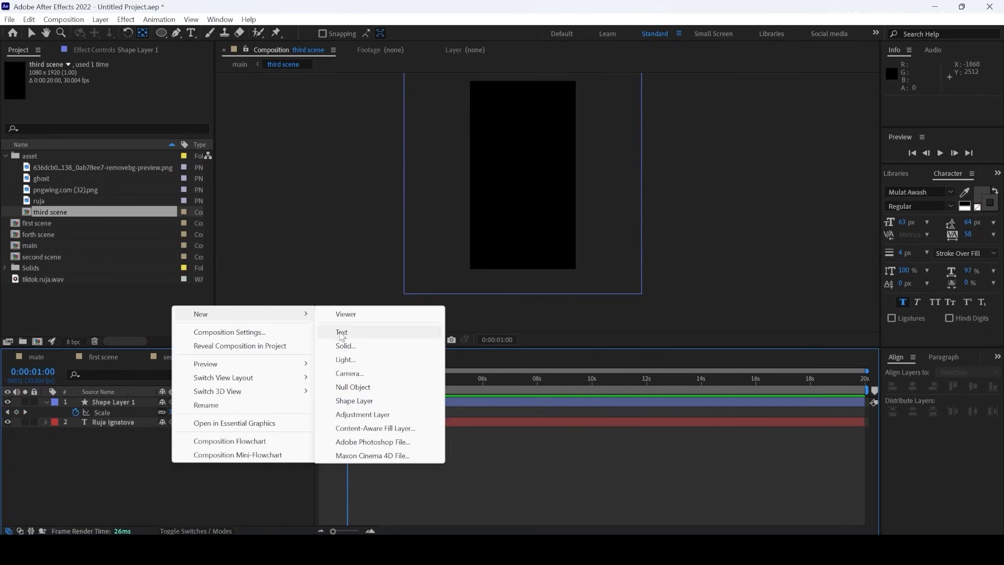
{"action": "left_click", "coordinate": [344, 346]}
{"action": "left_click", "coordinate": [222, 400]}
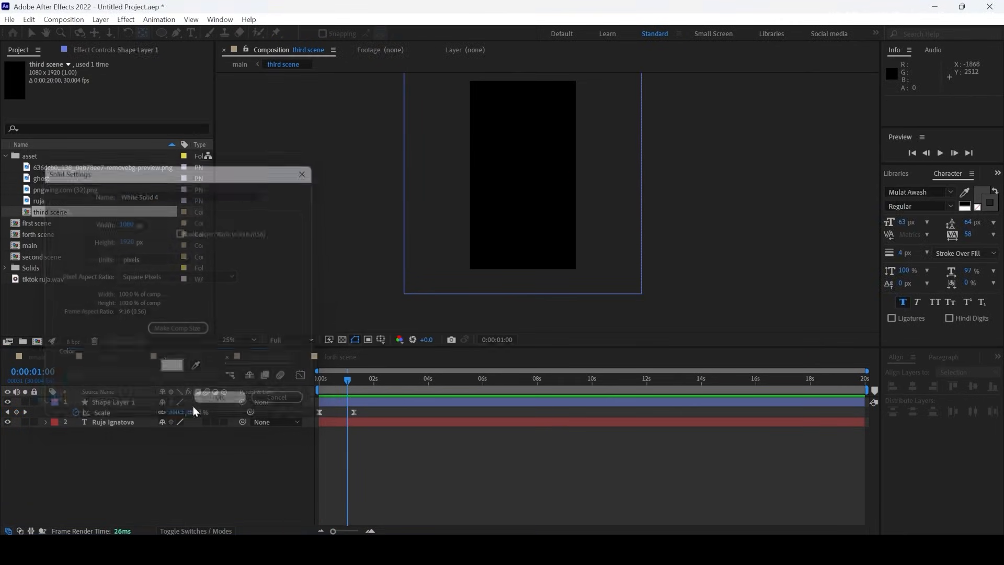
{"action": "left_click_drag", "start_coordinate": [109, 406], "coordinate": [108, 439]}
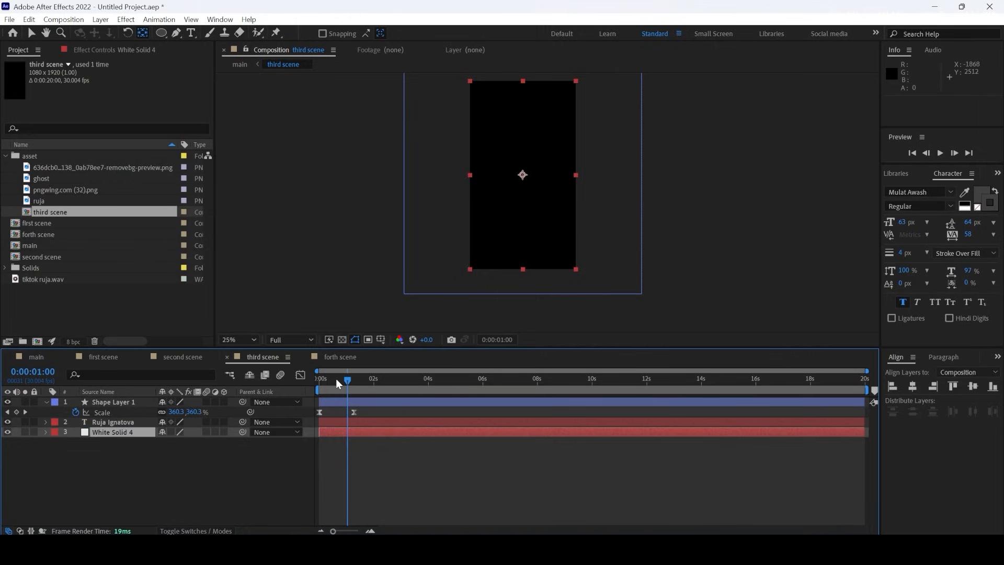
Preview the circle growing over the white solid and shift its end scale keyframe slightly later
{"action": "left_click_drag", "start_coordinate": [345, 384], "coordinate": [253, 375]}
{"action": "key", "text": "space"}
{"action": "key", "text": "space"}
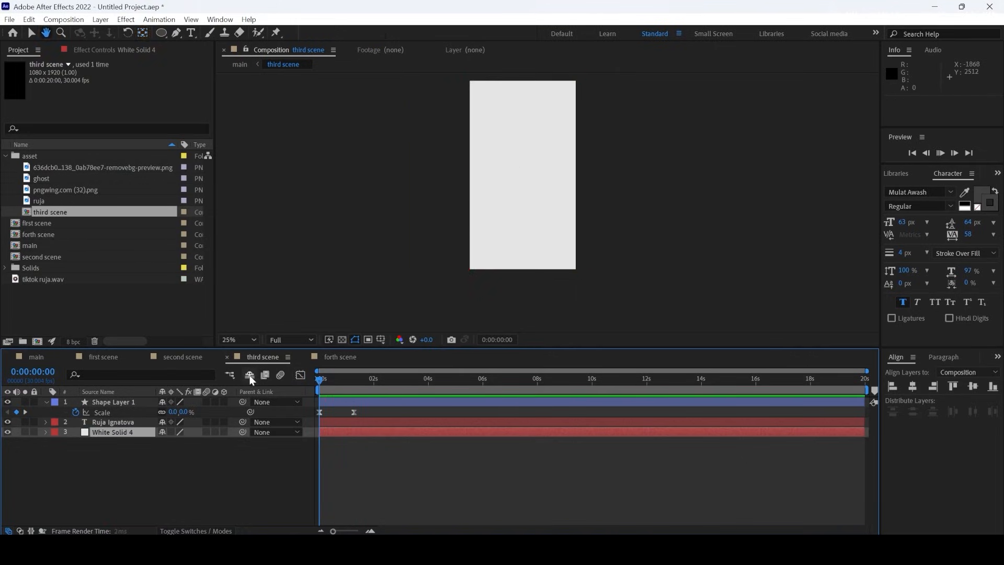
{"action": "key", "text": "k"}
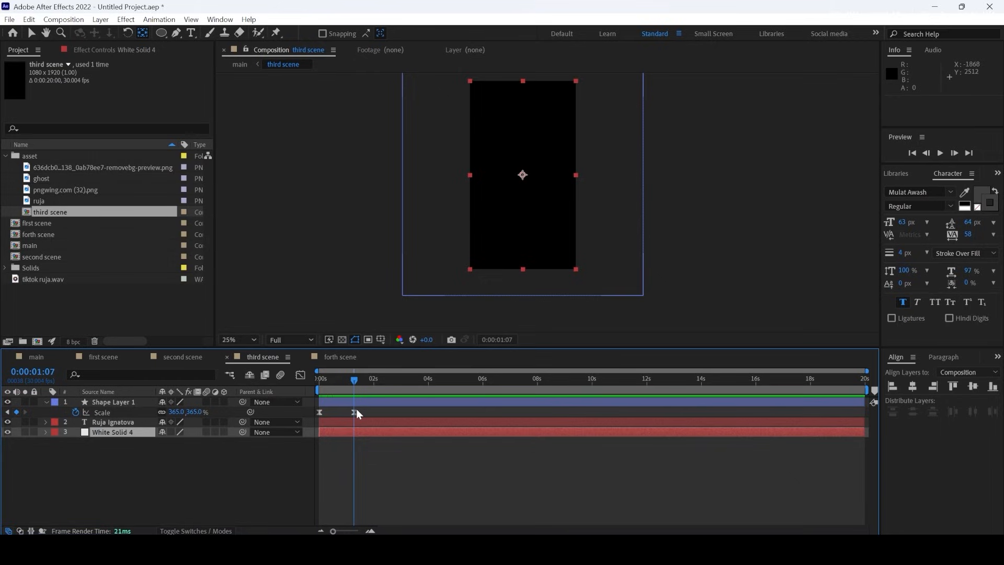
{"action": "left_click_drag", "start_coordinate": [354, 412], "coordinate": [266, 378]}
{"action": "key", "text": "space"}
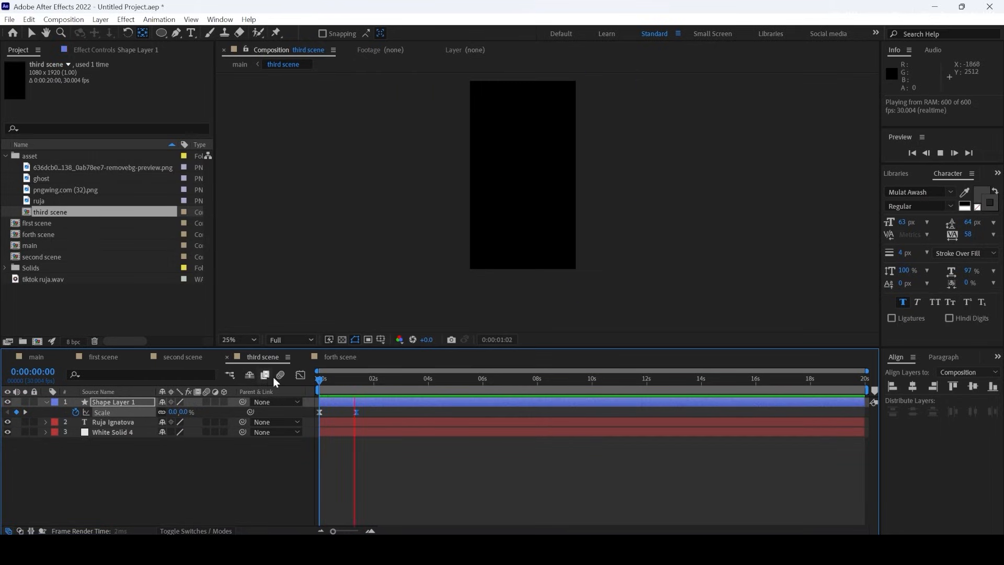
{"action": "key", "text": "space"}
Enable motion blur for the circle layer and select the name text layer beneath it
{"action": "left_click_drag", "start_coordinate": [361, 408], "coordinate": [301, 419]}
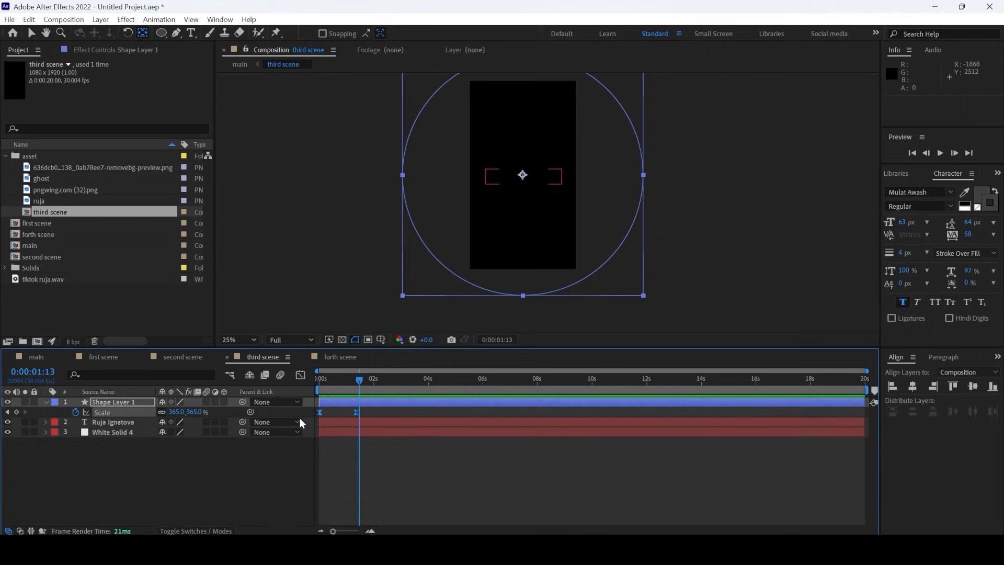
{"action": "left_click", "coordinate": [206, 402]}
{"action": "left_click", "coordinate": [129, 422]}
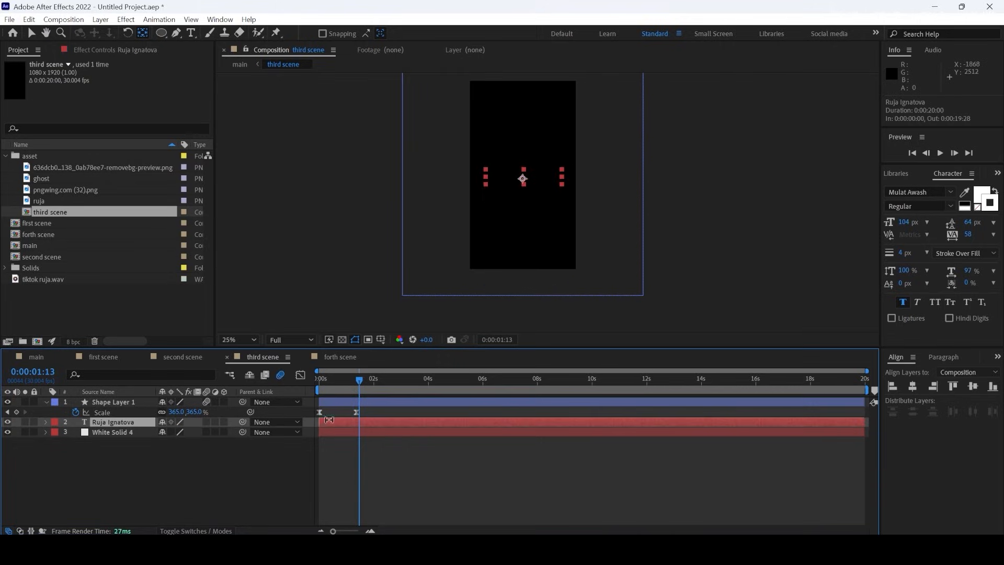
Move the name text layer above the circle layer and delay its start to 0:00:00:11, previewing the timing against the growing circle
{"action": "left_click_drag", "start_coordinate": [144, 423], "coordinate": [152, 403]}
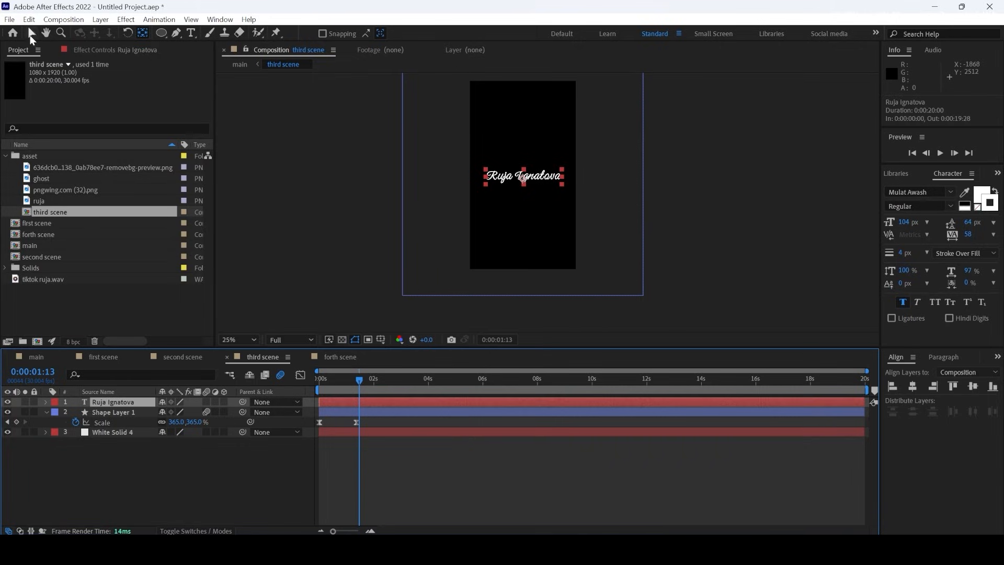
{"action": "left_click", "coordinate": [32, 34]}
{"action": "left_click_drag", "start_coordinate": [335, 402], "coordinate": [306, 375]}
{"action": "key", "text": "space"}
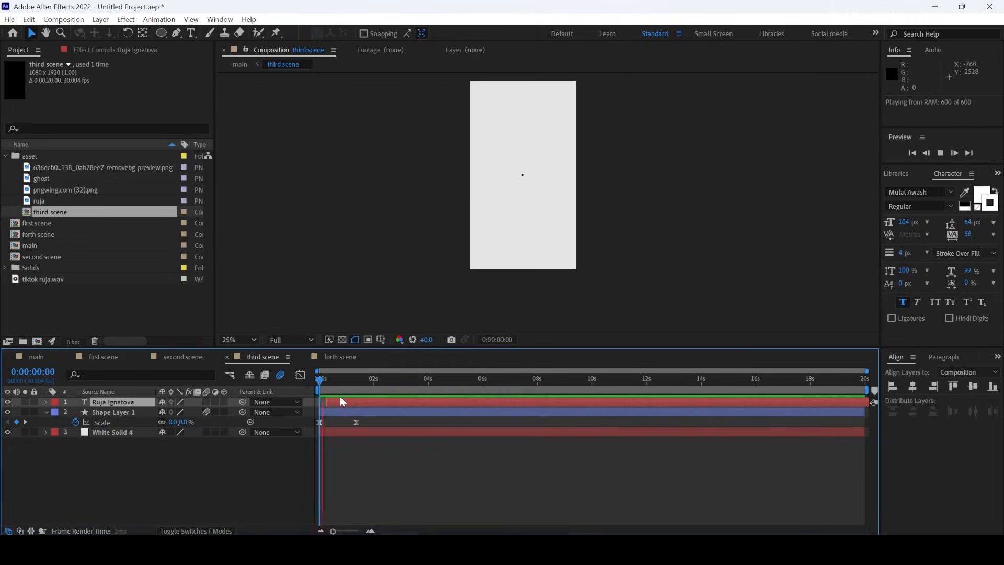
{"action": "left_click_drag", "start_coordinate": [337, 400], "coordinate": [342, 400]}
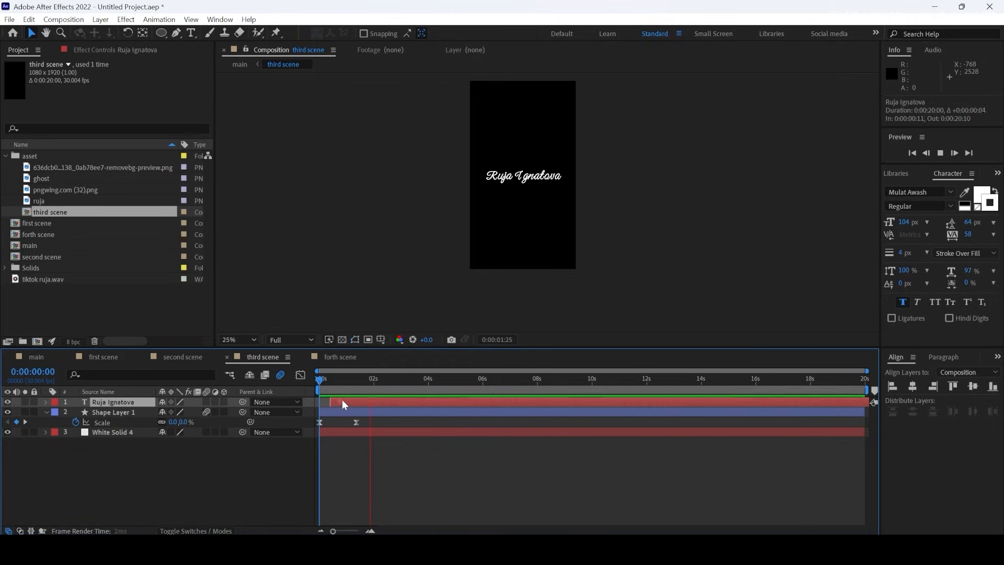
{"action": "key", "text": "space"}
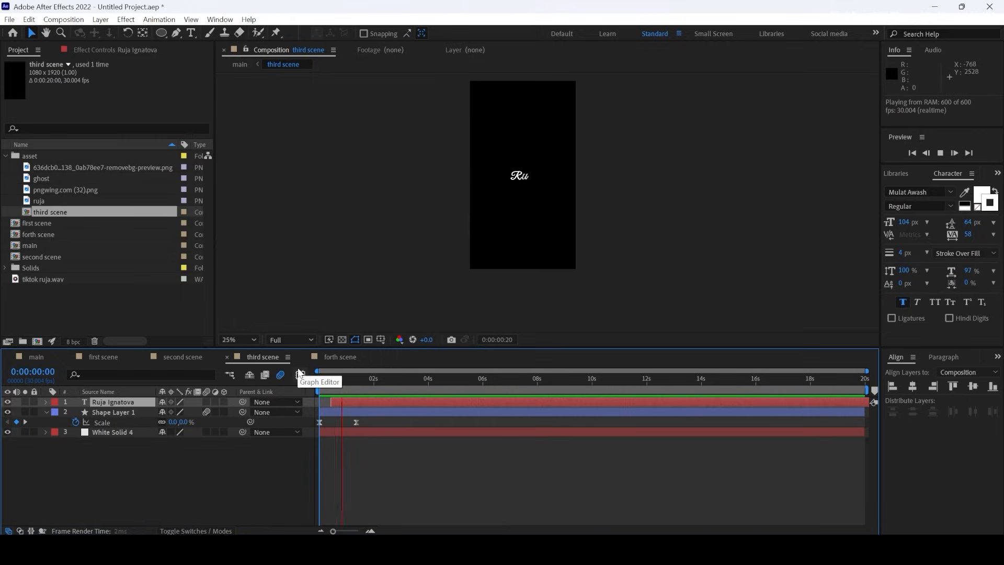
{"action": "key", "text": "space"}
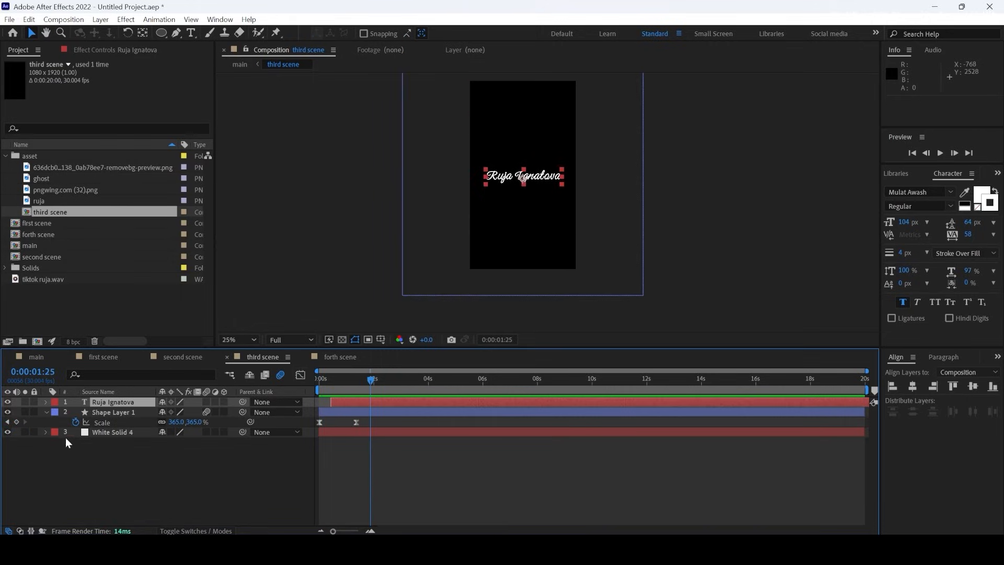
Delete the white solid from the third scene and preview that scene in the main composition
{"action": "left_click", "coordinate": [113, 432]}
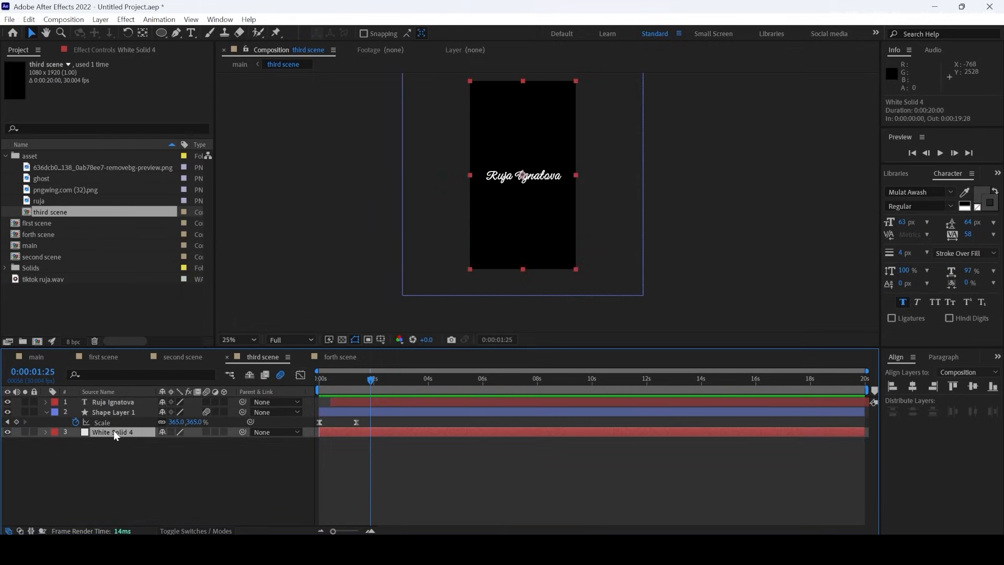
{"action": "key", "text": "Delete"}
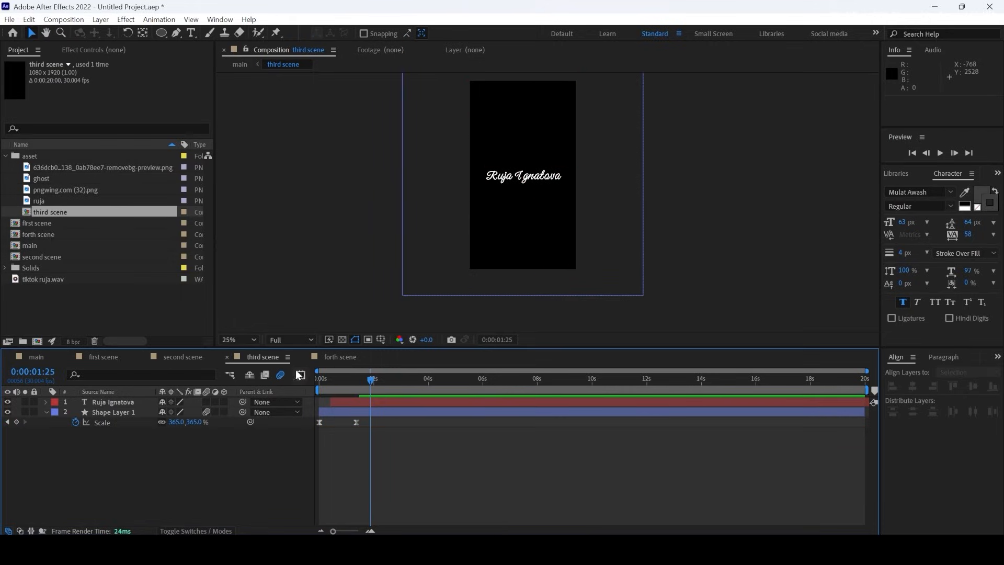
{"action": "left_click", "coordinate": [37, 357]}
{"action": "left_click_drag", "start_coordinate": [472, 378], "coordinate": [713, 398]}
{"action": "key", "text": "space"}
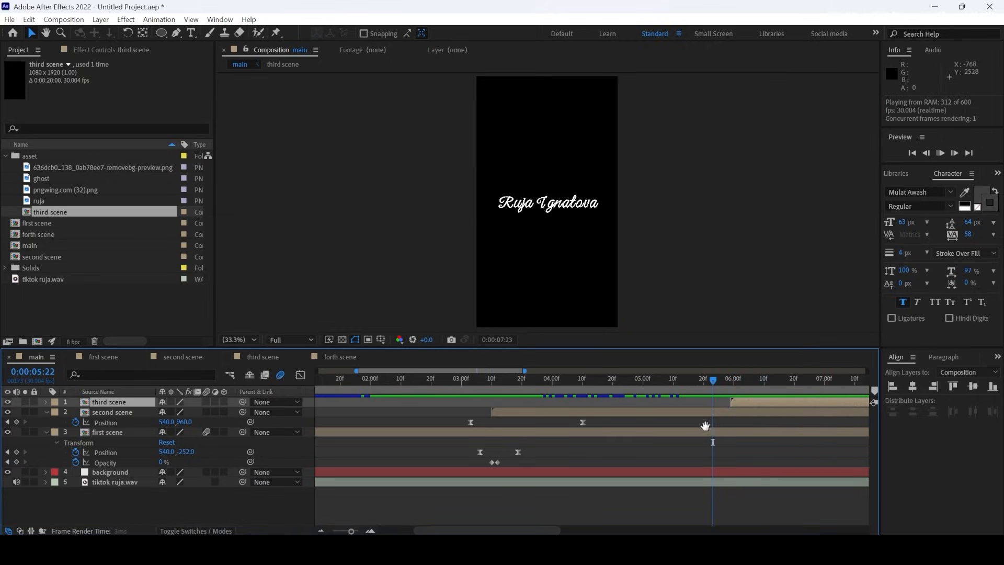
{"action": "key", "text": "space"}
Shift the third scene layer in the main composition to start at 0:00:06:07, replaying it against the narration
{"action": "left_click_drag", "start_coordinate": [524, 531], "coordinate": [540, 531]}
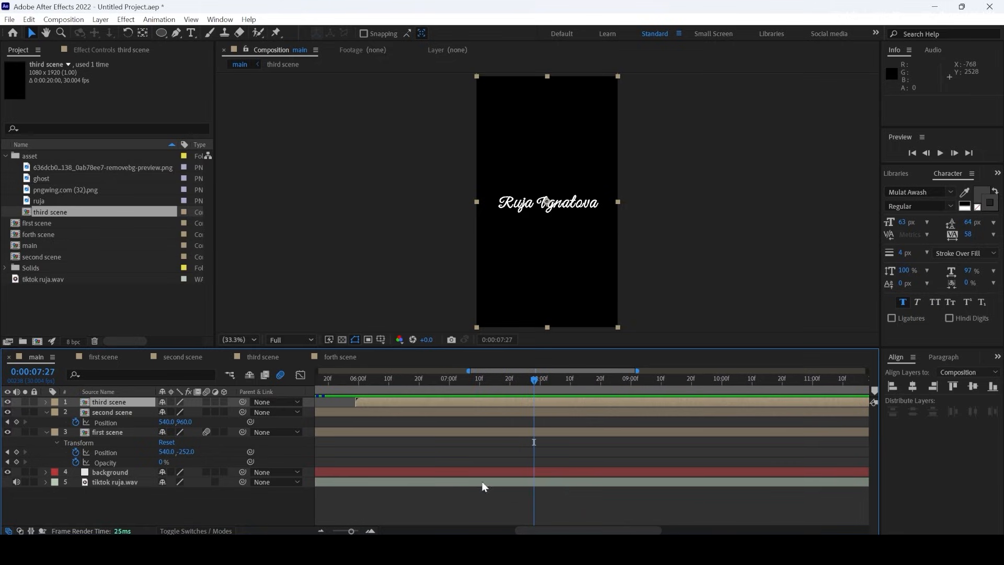
{"action": "left_click", "coordinate": [350, 382]}
{"action": "key", "text": "space"}
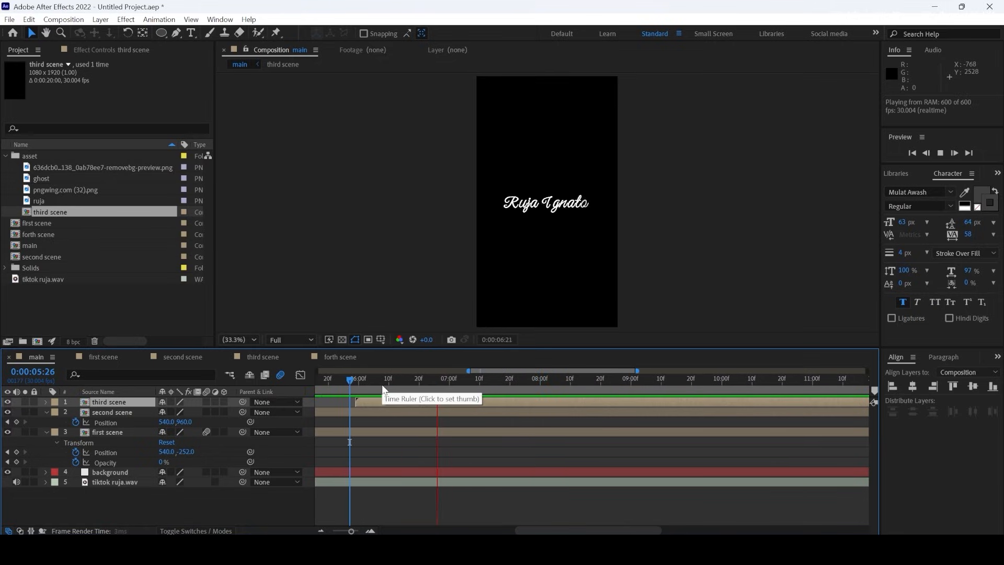
{"action": "key", "text": "space"}
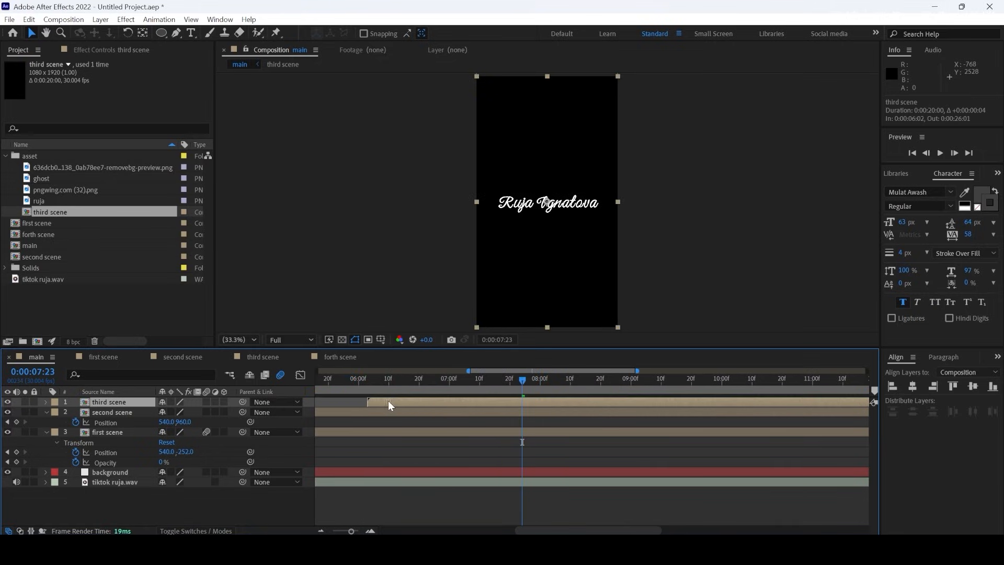
{"action": "left_click", "coordinate": [359, 380]}
{"action": "key", "text": "space"}
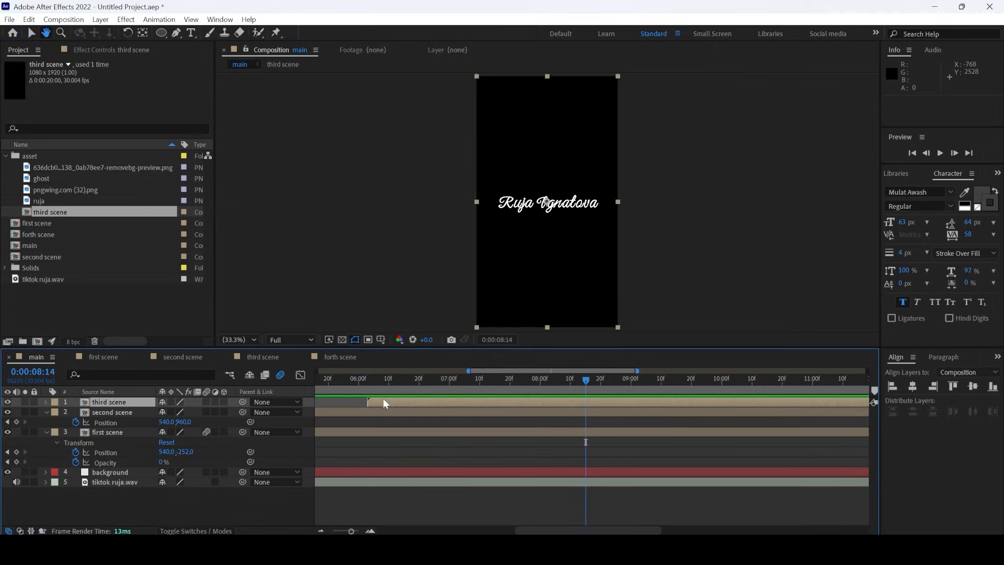
{"action": "left_click_drag", "start_coordinate": [383, 399], "coordinate": [397, 400]}
{"action": "left_click", "coordinate": [357, 381]}
{"action": "key", "text": "space"}
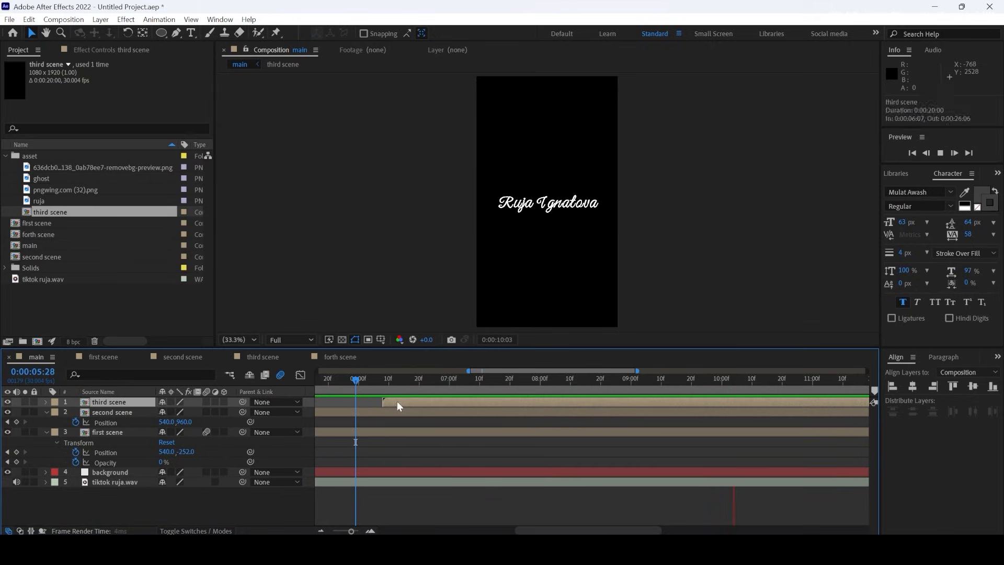
Nudge the third scene layer to start at 0:00:06:09 and replay the transition from the second scene
{"action": "left_click_drag", "start_coordinate": [397, 401], "coordinate": [405, 401]}
{"action": "left_click", "coordinate": [357, 379]}
{"action": "key", "text": "space"}
{"action": "key", "text": "space"}
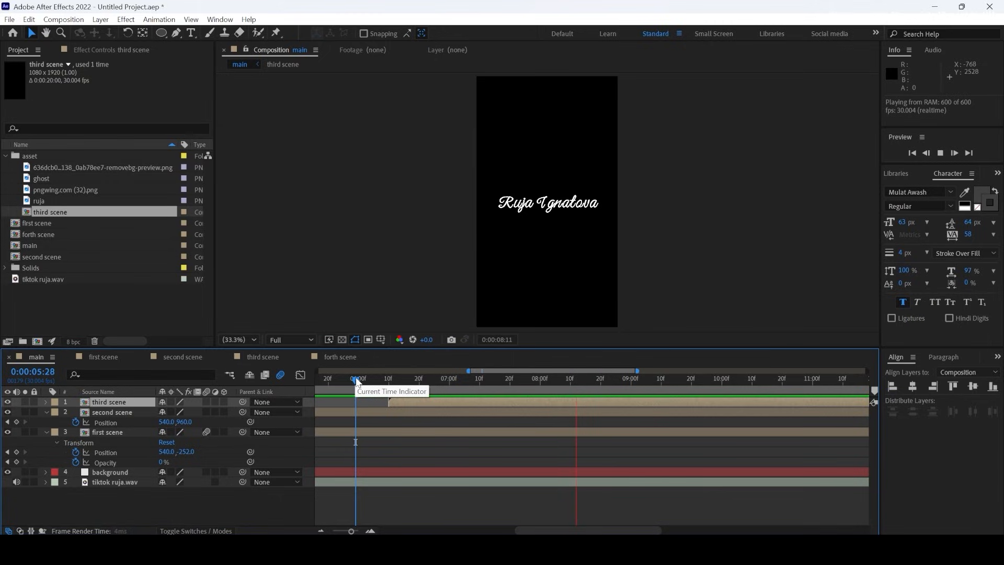
{"action": "key", "text": "space"}
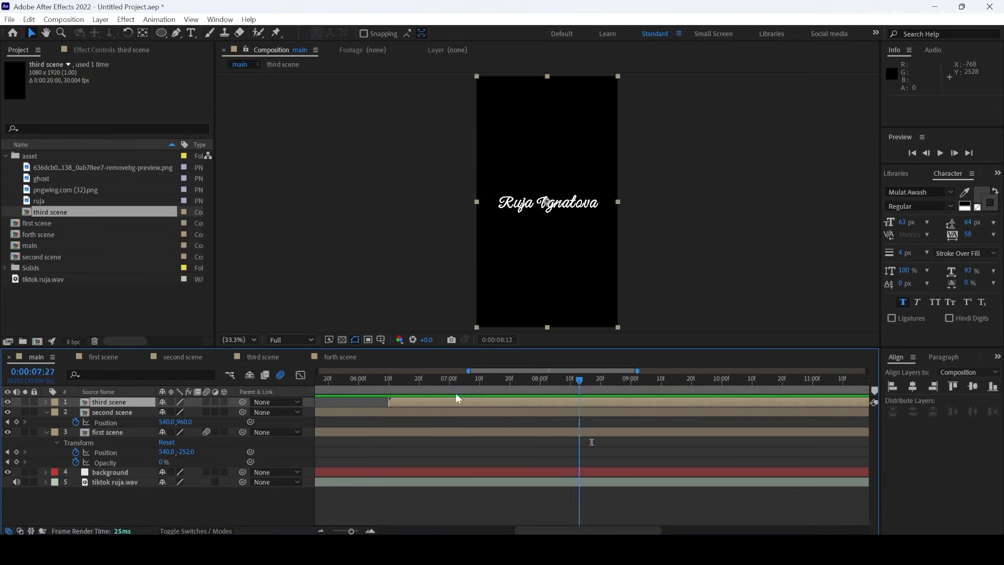
{"action": "left_click", "coordinate": [328, 386]}
{"action": "key", "text": "space"}
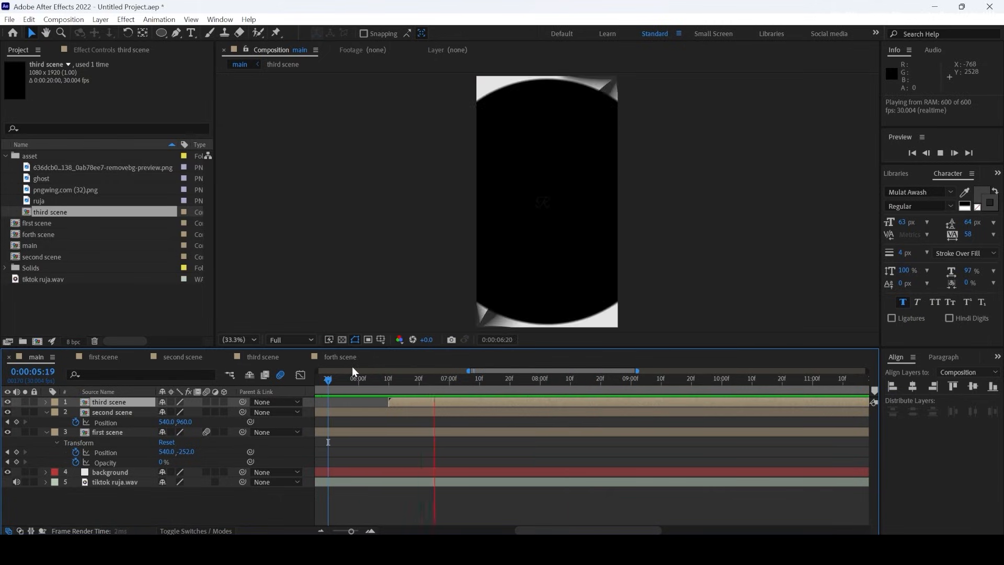
{"action": "key", "text": "space"}
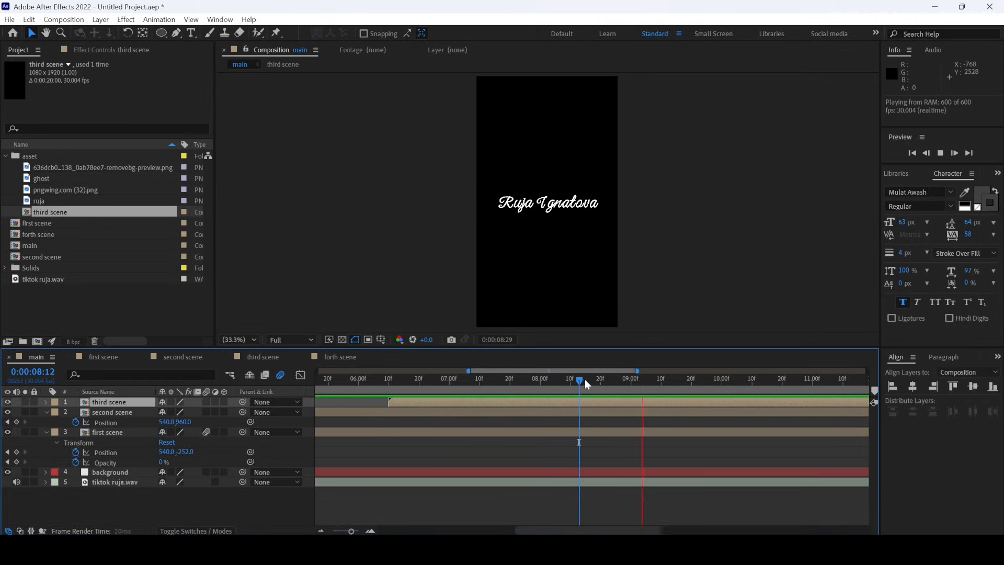
Trim the third scene layer to end at 0:00:08:24 and add the forth scene composition at the top of the layer stack
{"action": "mouse_move", "coordinate": [607, 381]}
{"action": "left_mouse_down"}
{"action": "mouse_move", "coordinate": [592, 381]}
{"action": "mouse_move", "coordinate": [616, 381]}
{"action": "left_mouse_up"}
{"action": "key", "text": "space"}
{"action": "key", "text": "space"}
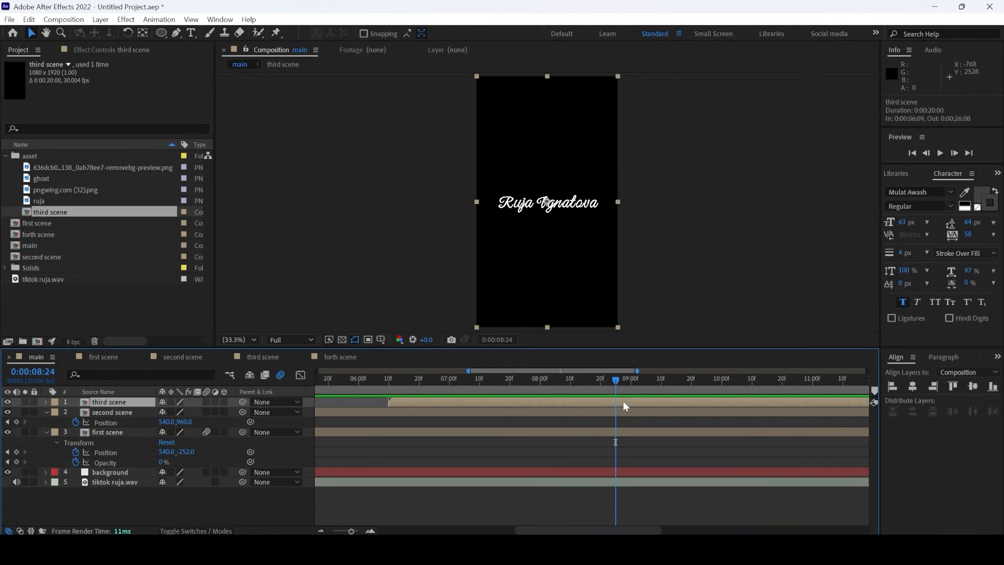
{"action": "key", "text": "ctrl+shift+d"}
{"action": "key", "text": "Delete"}
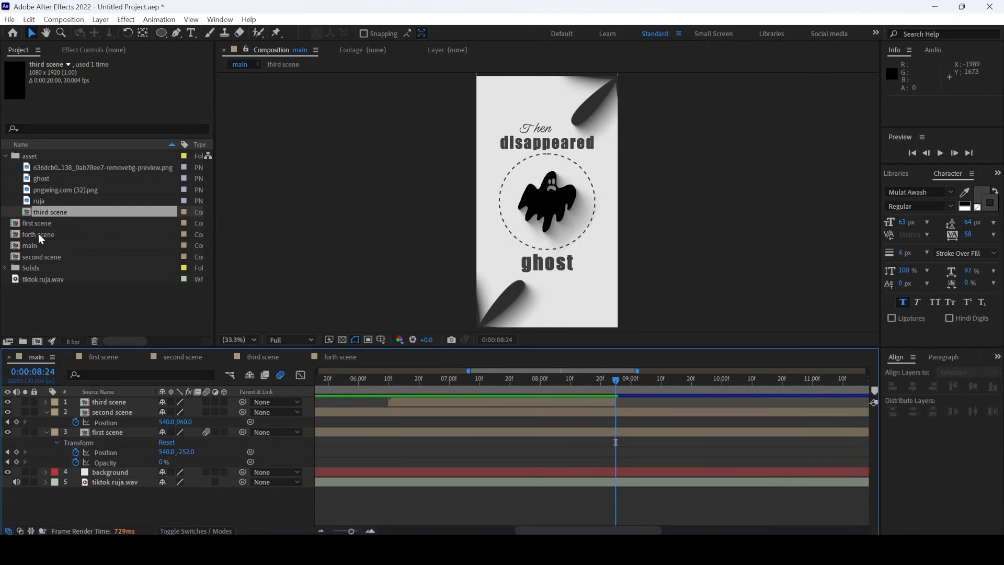
{"action": "left_click_drag", "start_coordinate": [37, 234], "coordinate": [92, 399]}
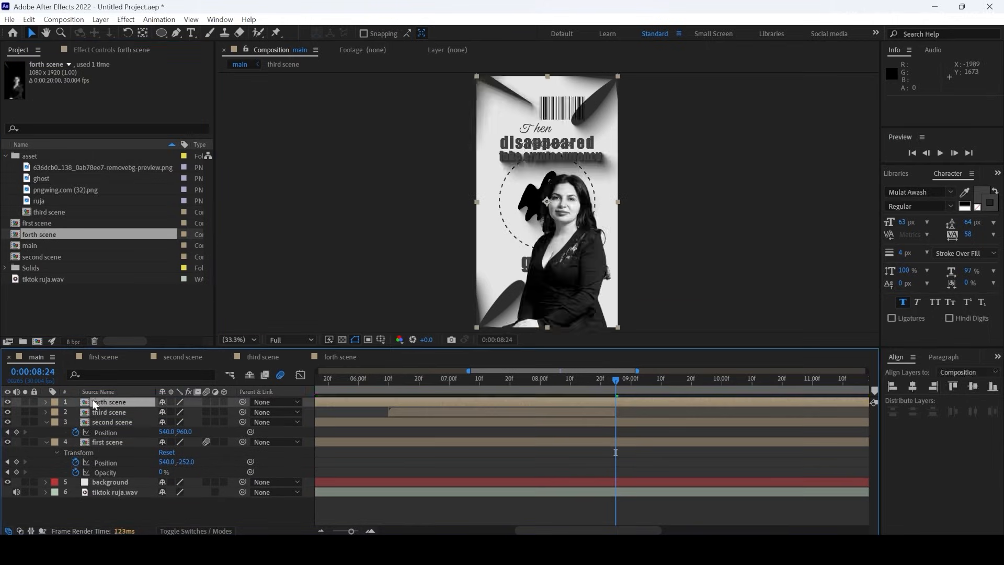
Split the second scene layer at 0:00:06:09, where the third scene starts, and delete the part after it
{"action": "left_click", "coordinate": [601, 422]}
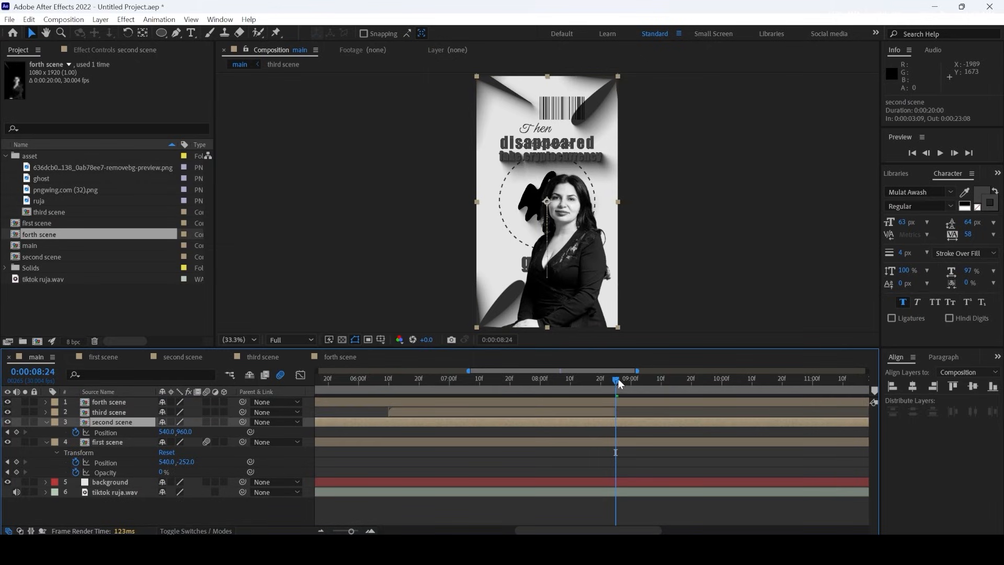
{"action": "left_click_drag", "start_coordinate": [617, 381], "coordinate": [575, 379]}
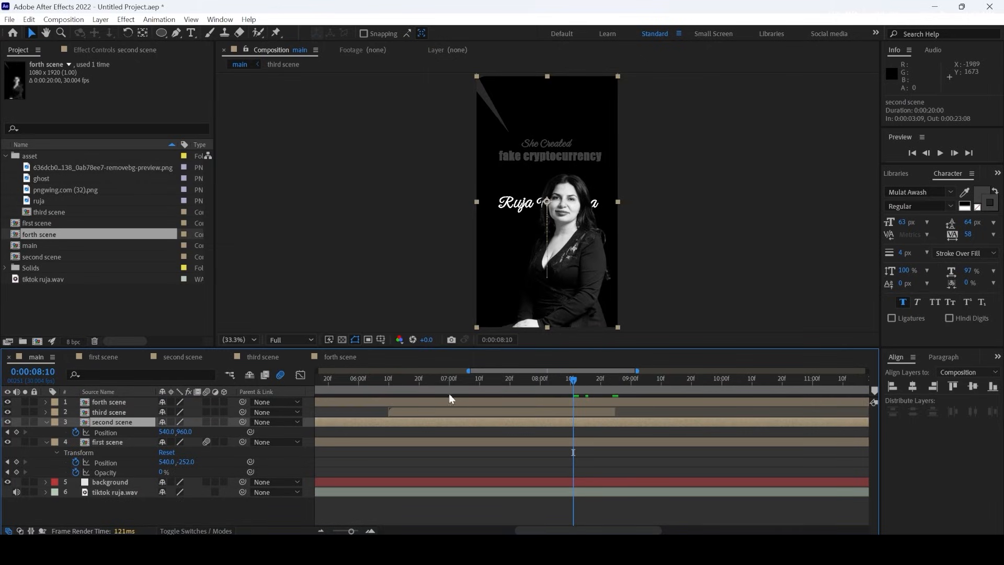
{"action": "left_click_drag", "start_coordinate": [407, 379], "coordinate": [388, 379]}
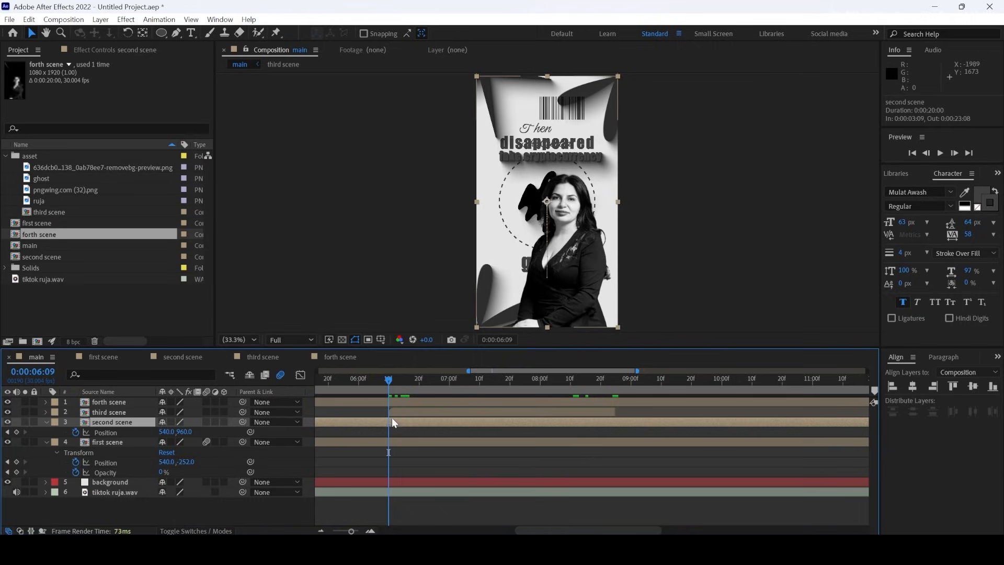
{"action": "key", "text": "ctrl+shift+d"}
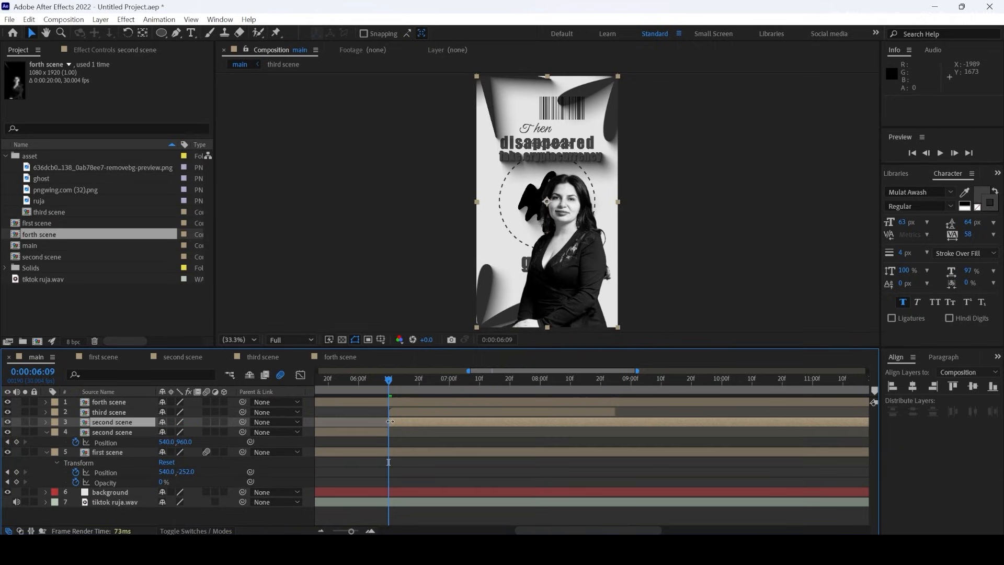
{"action": "key", "text": "Delete"}
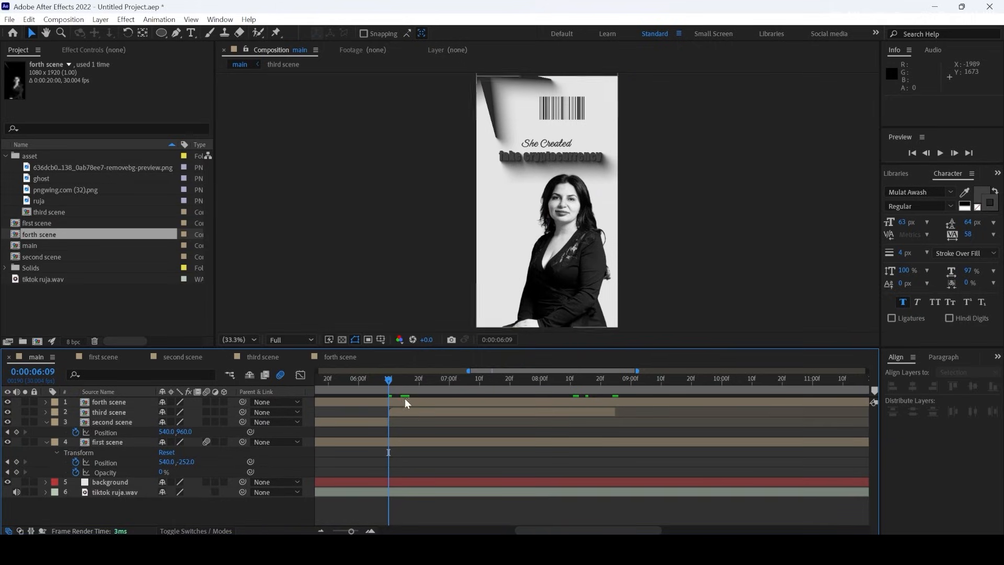
Extend the second scene layer's end to 0:00:07:03 so it overlaps the third scene, and preview the transition
{"action": "key", "text": "Page_Up"}
{"action": "mouse_move", "coordinate": [389, 384]}
{"action": "left_mouse_down"}
{"action": "mouse_move", "coordinate": [466, 373]}
{"action": "mouse_move", "coordinate": [390, 382]}
{"action": "mouse_move", "coordinate": [401, 381]}
{"action": "left_mouse_up"}
{"action": "left_click_drag", "start_coordinate": [389, 419], "coordinate": [433, 421]}
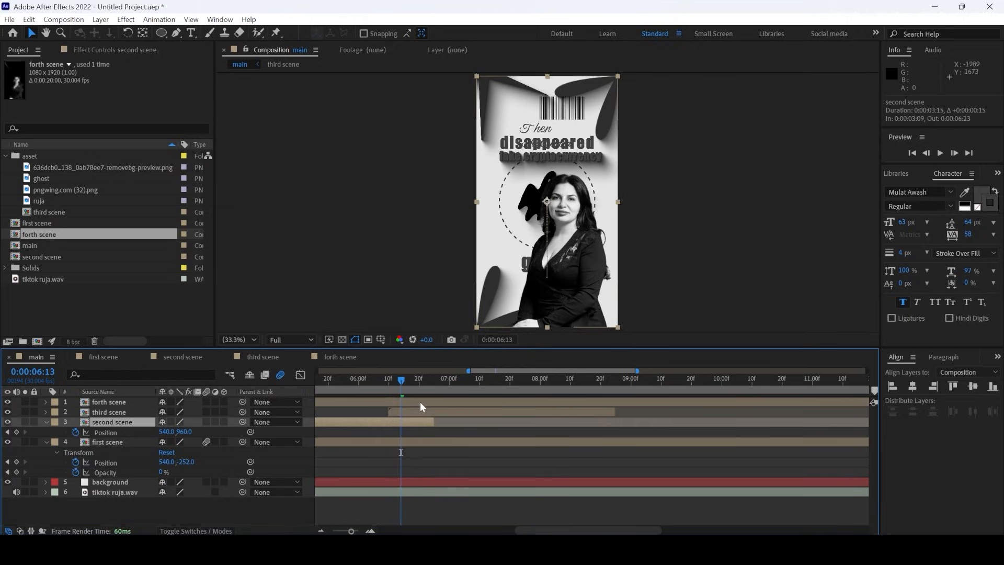
{"action": "left_click_drag", "start_coordinate": [403, 378], "coordinate": [464, 378]}
{"action": "left_click_drag", "start_coordinate": [434, 421], "coordinate": [463, 422]}
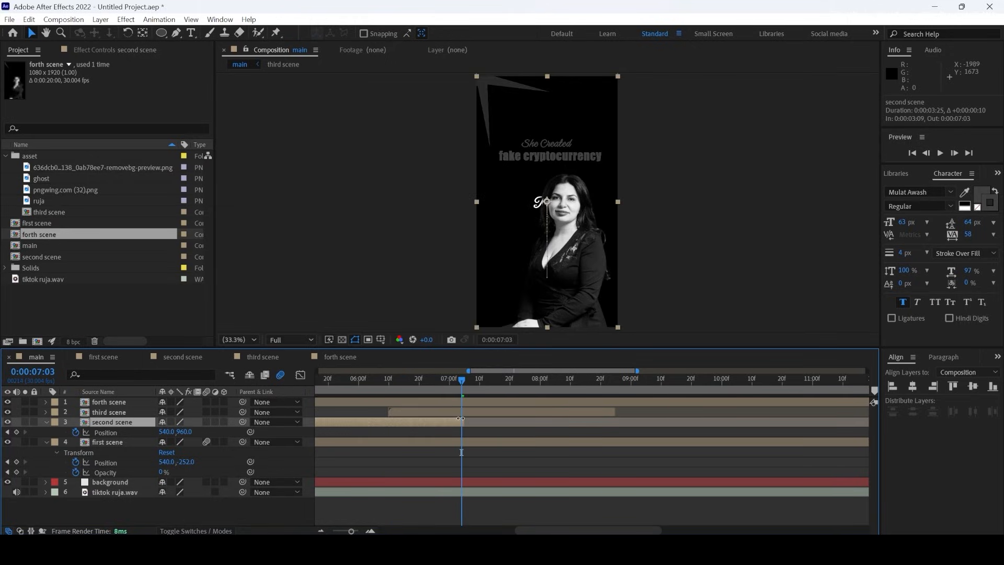
{"action": "left_click", "coordinate": [366, 378]}
{"action": "key", "text": "space"}
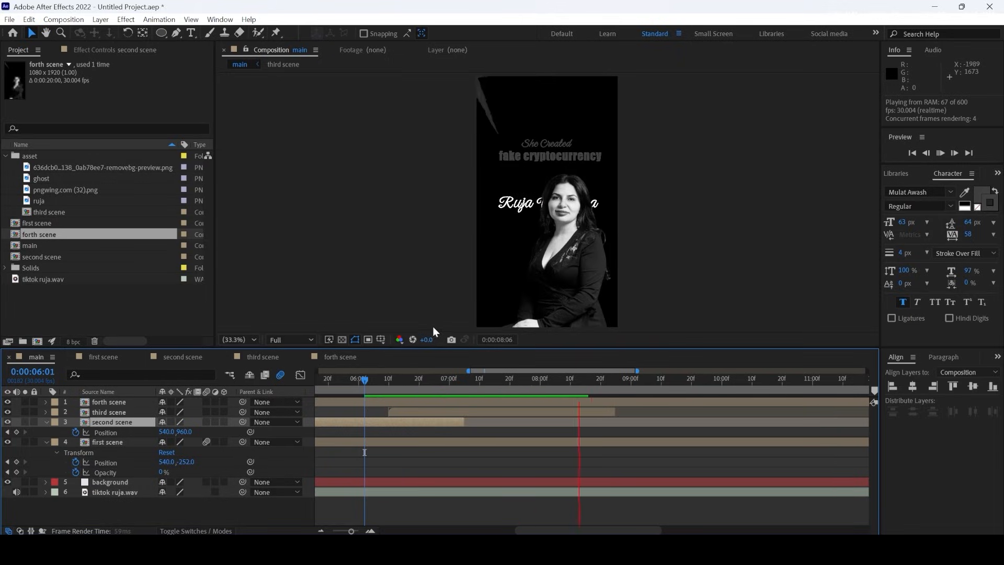
{"action": "key", "text": "space"}
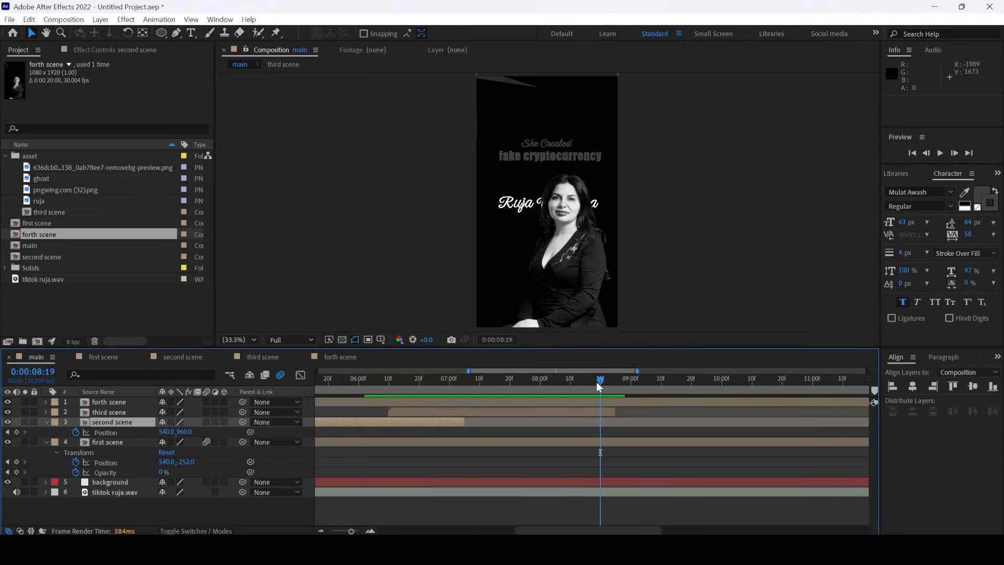
Move the forth scene layer to start at 0:00:08:24, where the third scene ends, and preview it against the narration
{"action": "left_click", "coordinate": [654, 379]}
{"action": "left_click", "coordinate": [615, 380]}
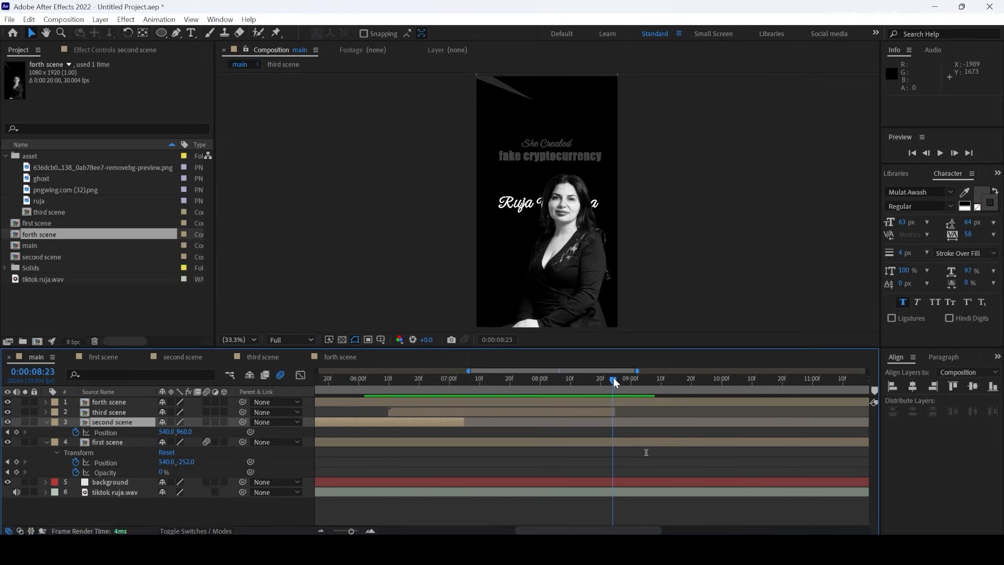
{"action": "left_click", "coordinate": [616, 379]}
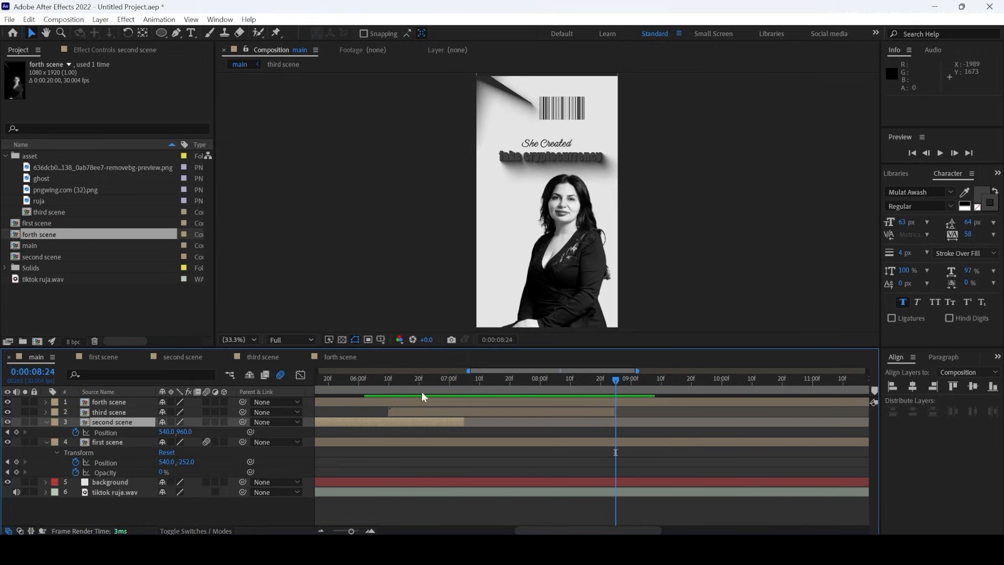
{"action": "left_click", "coordinate": [407, 401]}
{"action": "left_click_drag", "start_coordinate": [408, 402], "coordinate": [703, 400]}
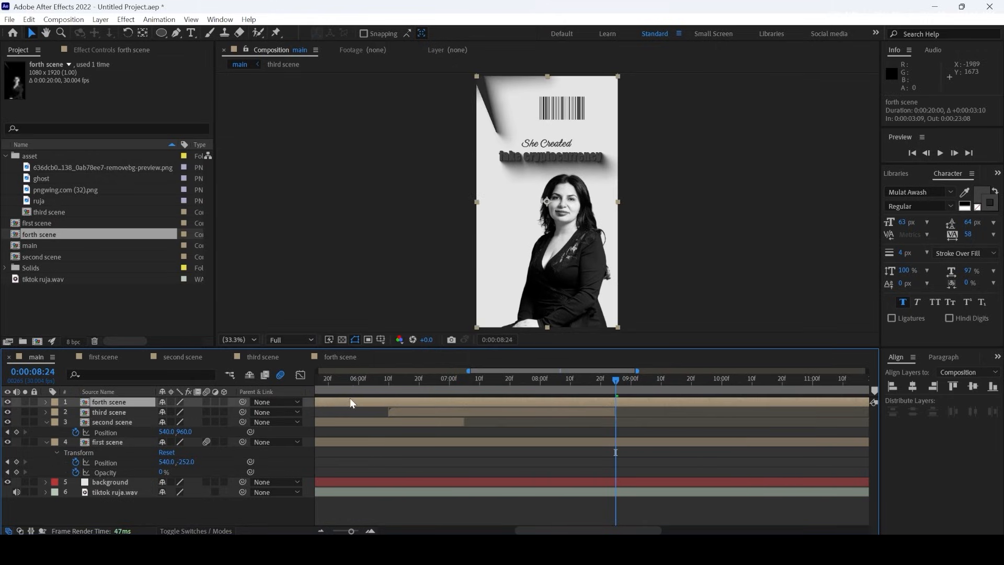
{"action": "left_click_drag", "start_coordinate": [350, 397], "coordinate": [711, 384]}
{"action": "left_click_drag", "start_coordinate": [509, 401], "coordinate": [642, 404]}
{"action": "key", "text": "space"}
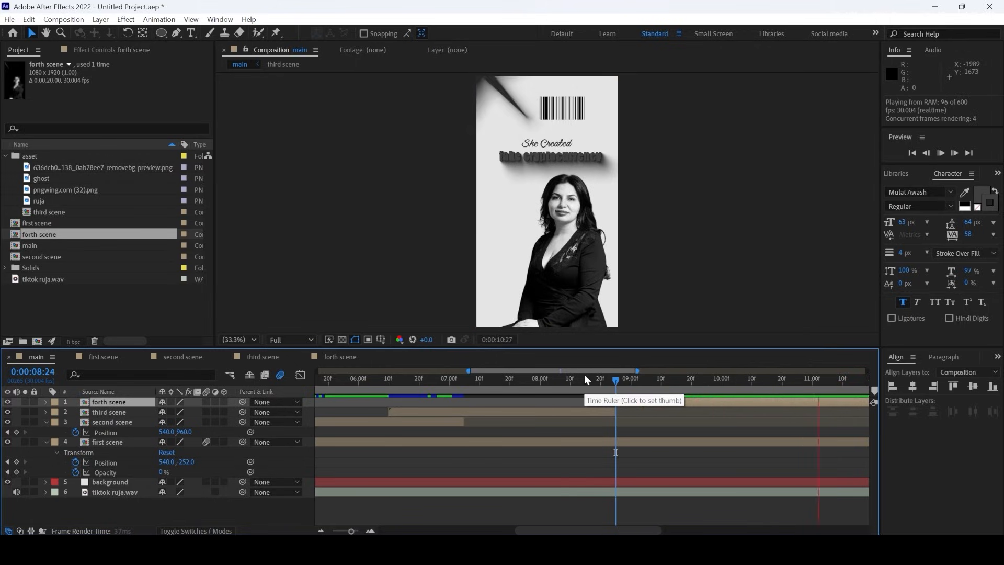
{"action": "left_click", "coordinate": [591, 379]}
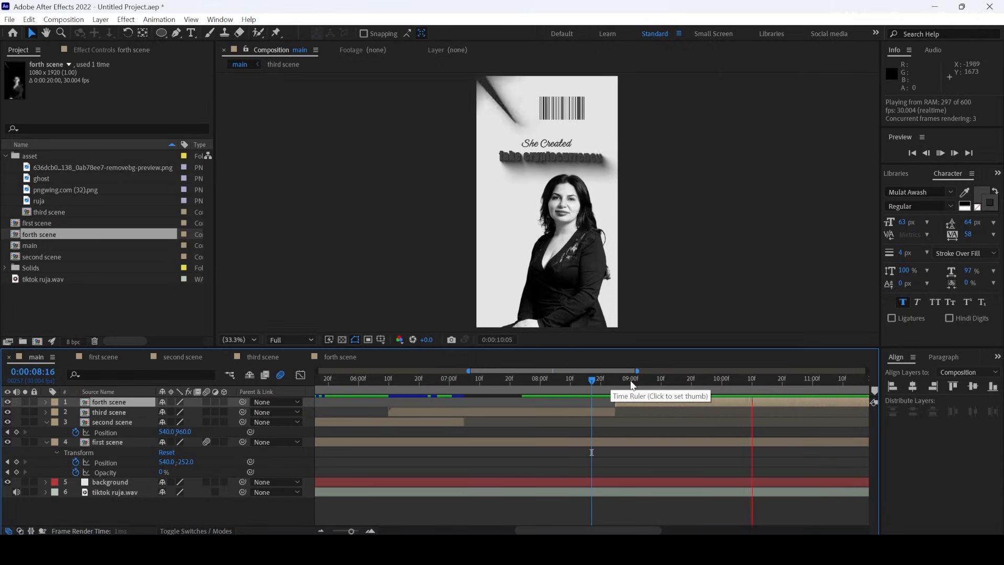
{"action": "left_click", "coordinate": [831, 380]}
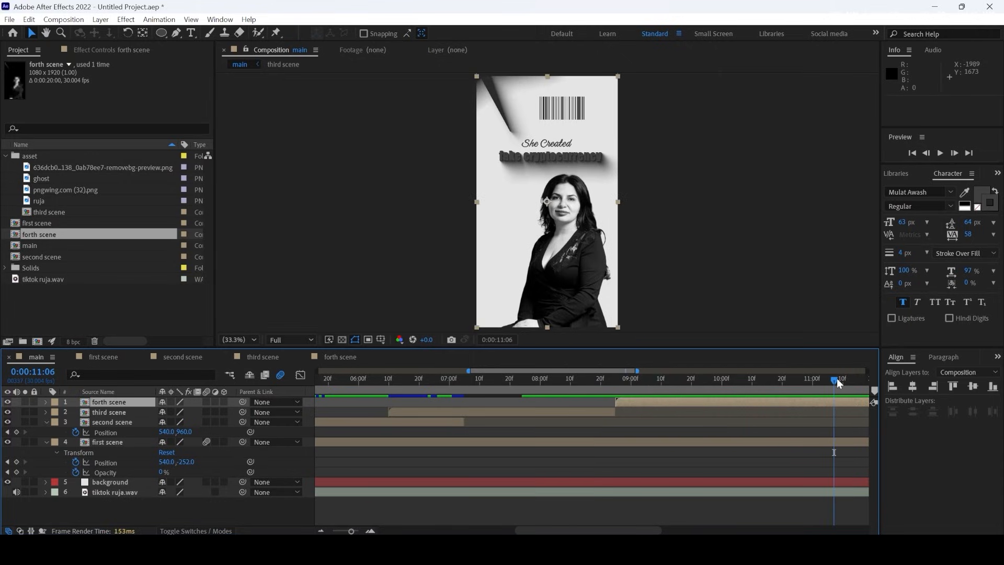
End the work area at 0:00:11:05, trim the main composition to it, and preview from the start
{"action": "left_click", "coordinate": [833, 380]}
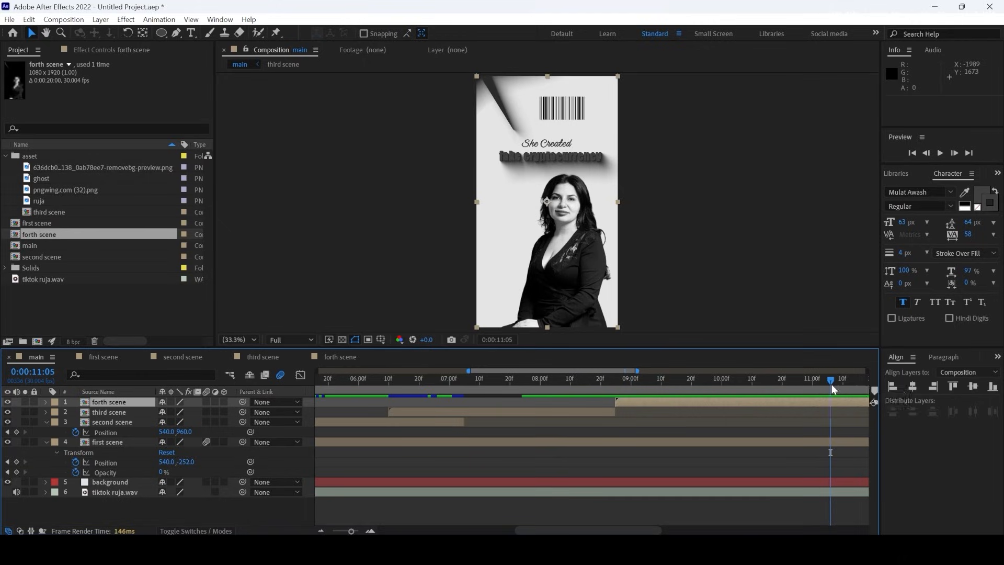
{"action": "key", "text": "n"}
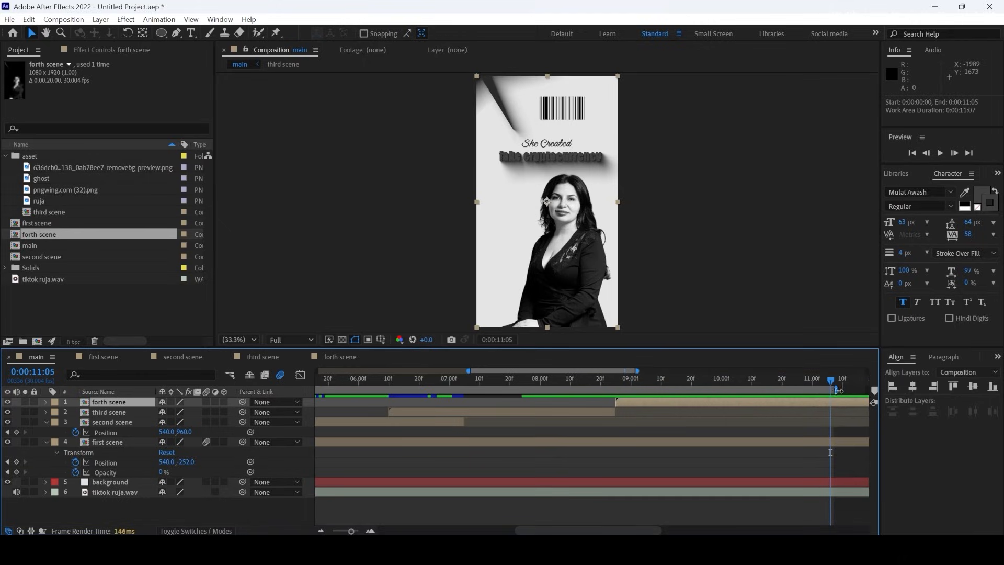
{"action": "right_click", "coordinate": [781, 389]}
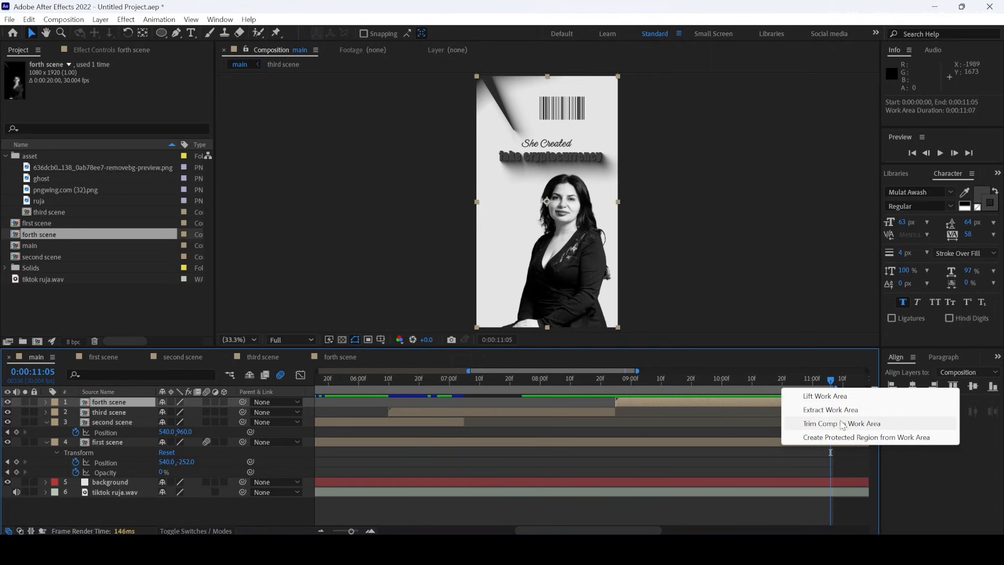
{"action": "left_click", "coordinate": [842, 423]}
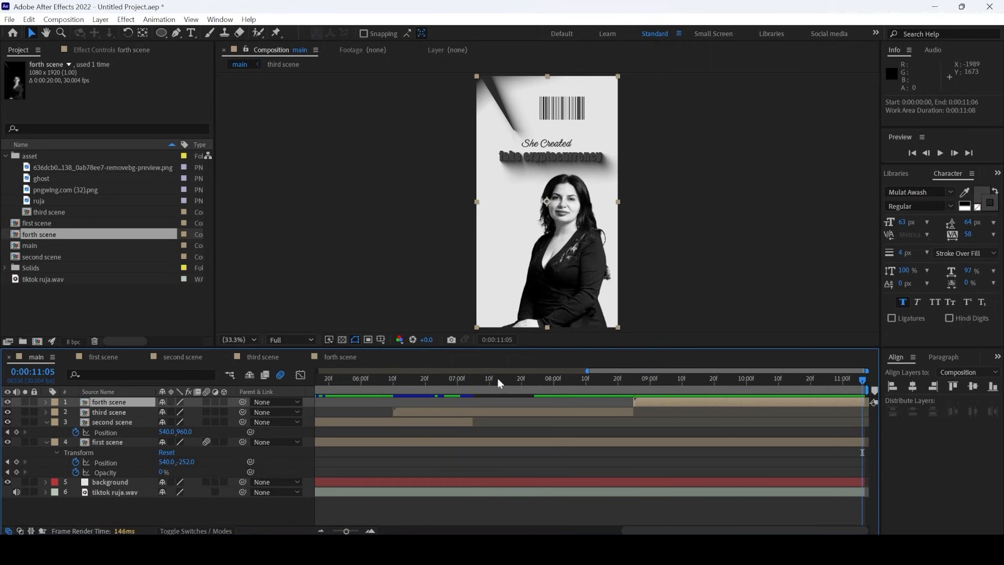
{"action": "key", "text": "Home"}
{"action": "key", "text": "semicolon"}
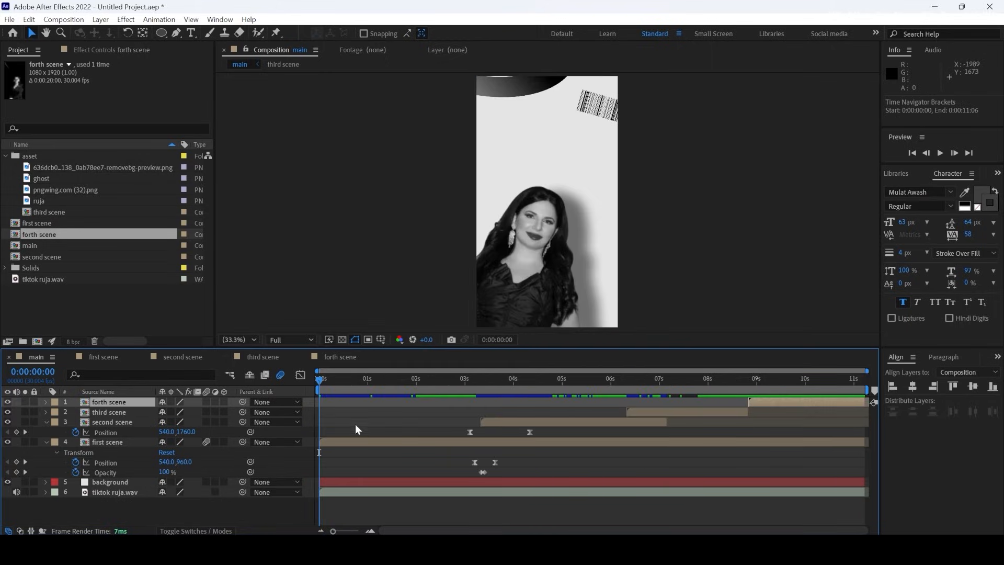
{"action": "key", "text": "space"}
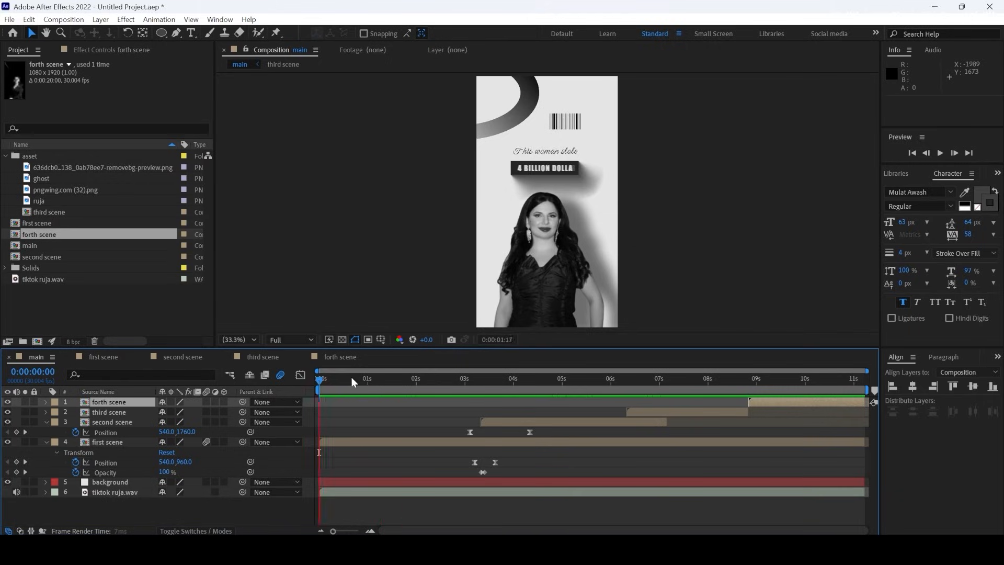
{"action": "key", "text": "space"}
Collapse the scene layers' properties, make all four scene layers 3D, and add a camera to the main composition
{"action": "left_click", "coordinate": [47, 422]}
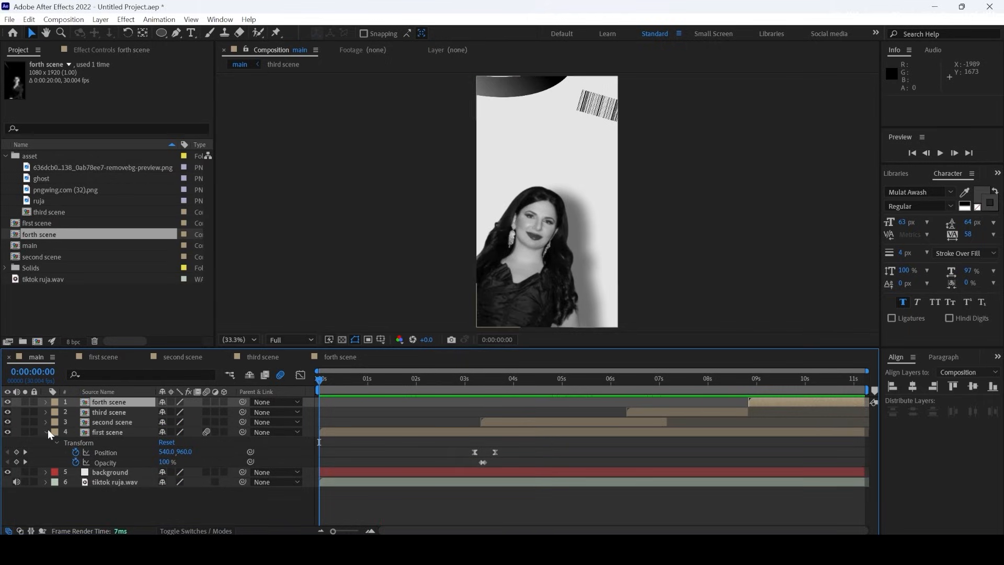
{"action": "left_click", "coordinate": [47, 432]}
{"action": "left_click_drag", "start_coordinate": [224, 402], "coordinate": [221, 435]}
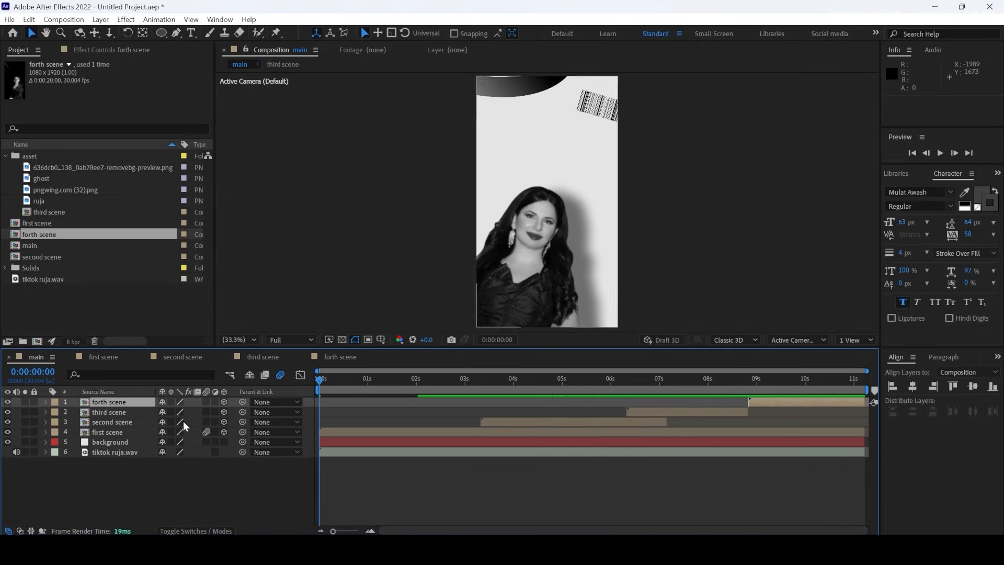
{"action": "right_click", "coordinate": [202, 468]}
{"action": "mouse_move", "coordinate": [270, 345]}
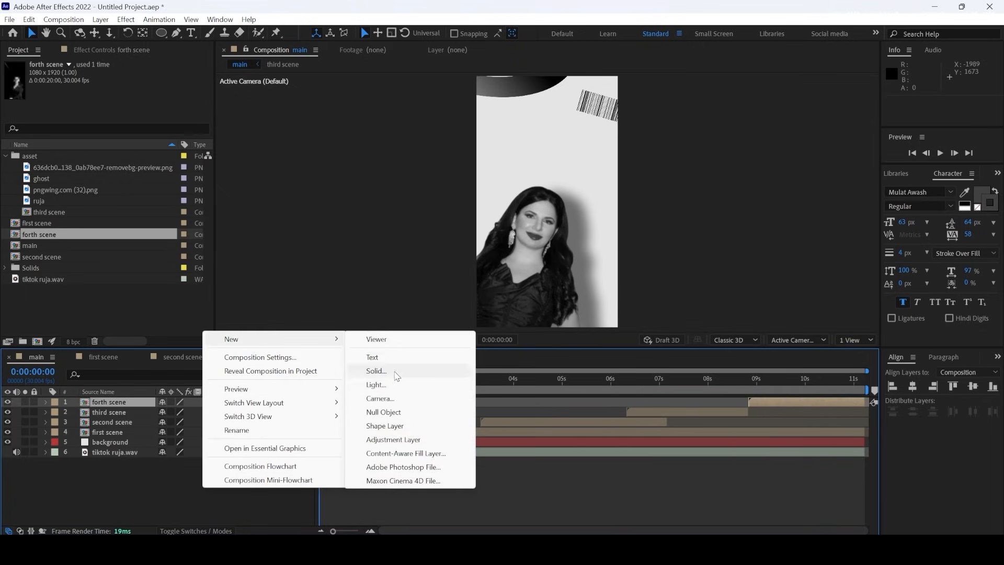
{"action": "left_click", "coordinate": [389, 406]}
{"action": "left_click", "coordinate": [615, 401]}
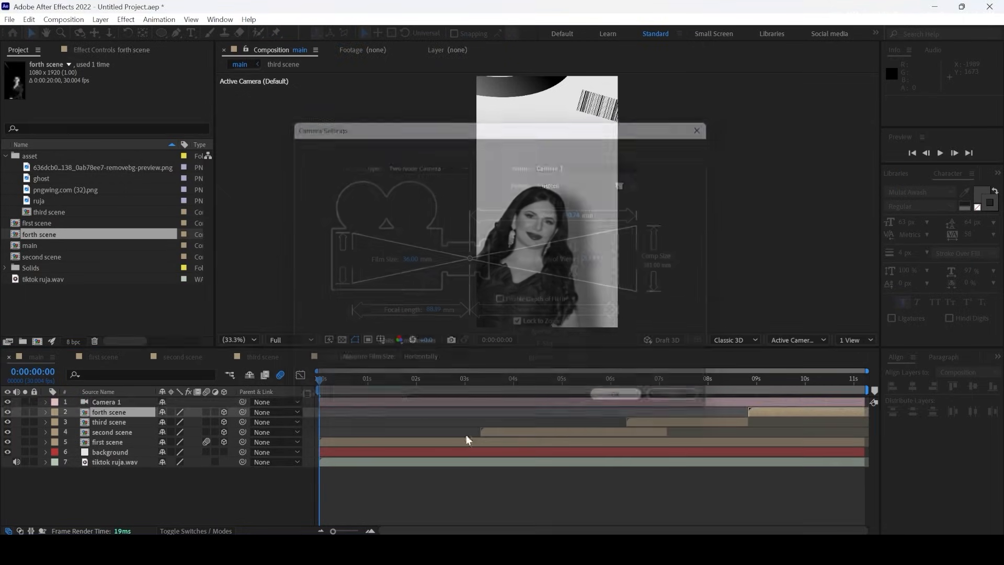
Add a 3D null object above the camera and parent the camera to it
{"action": "right_click", "coordinate": [165, 517]}
{"action": "mouse_move", "coordinate": [242, 370]}
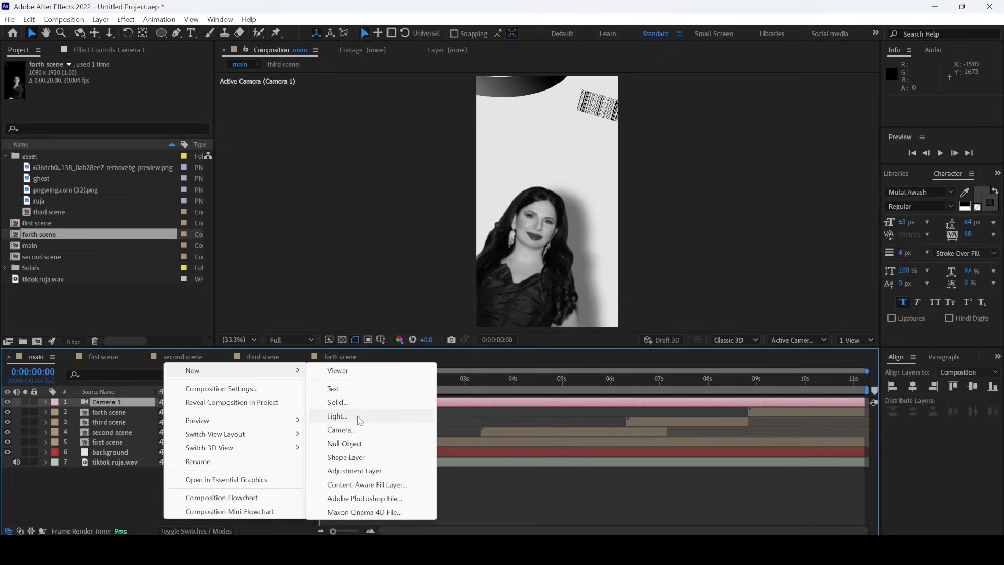
{"action": "left_click", "coordinate": [346, 443]}
{"action": "left_click", "coordinate": [224, 402]}
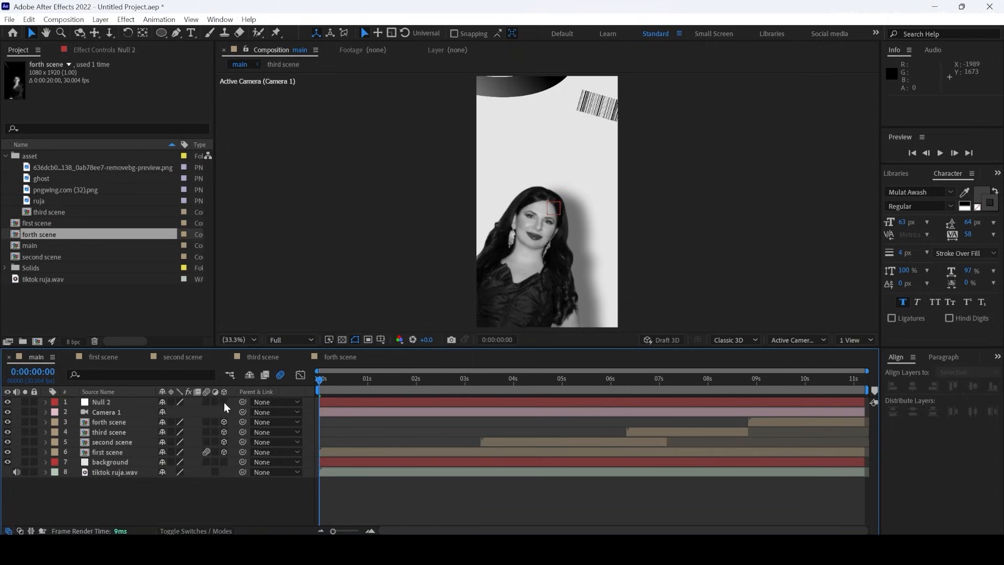
{"action": "left_click", "coordinate": [104, 401]}
{"action": "left_click", "coordinate": [121, 413]}
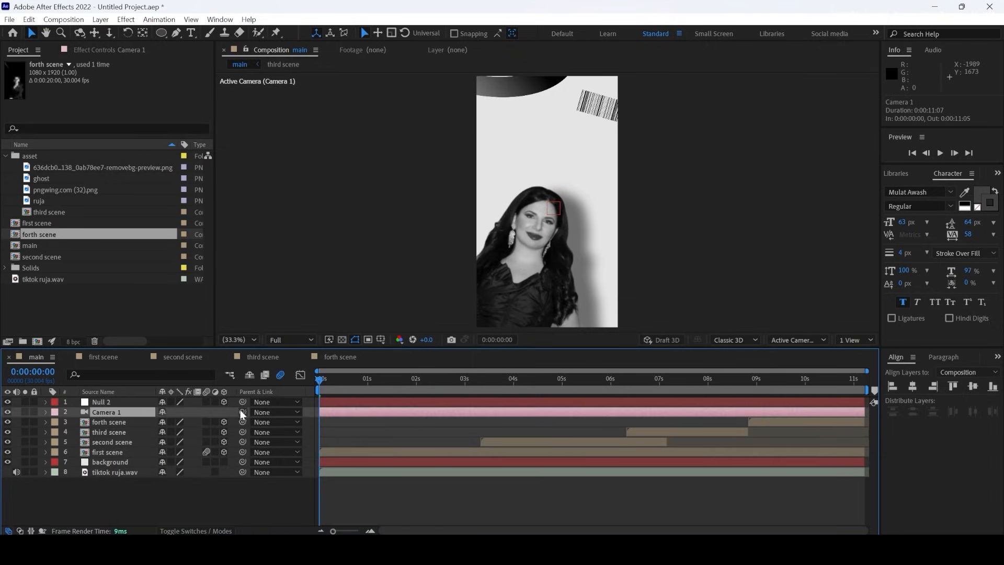
{"action": "left_click_drag", "start_coordinate": [243, 414], "coordinate": [113, 406]}
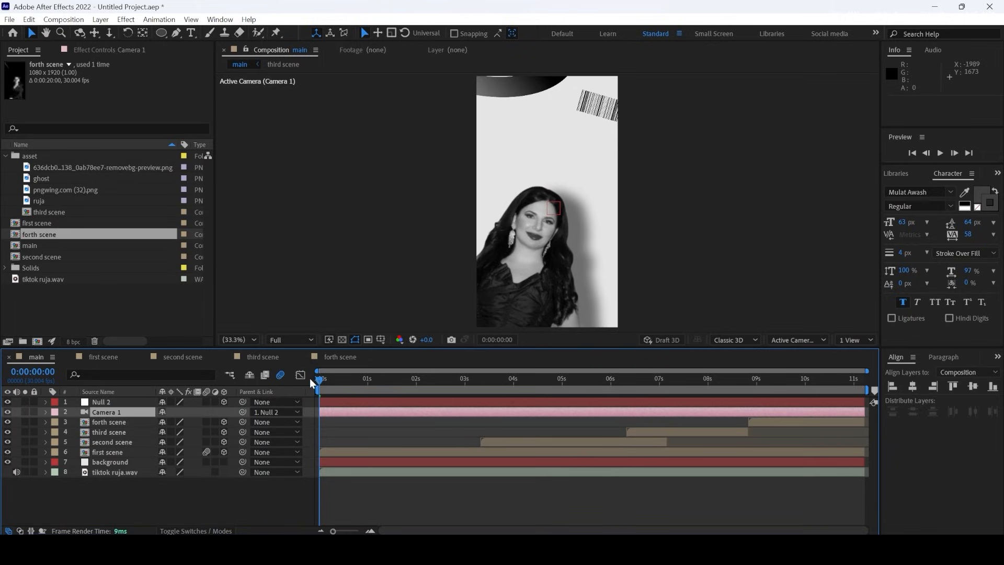
Start keyframing the null's position at 0:00:00:00 with a Z value of 373
{"action": "left_click", "coordinate": [123, 404]}
{"action": "key", "text": "p"}
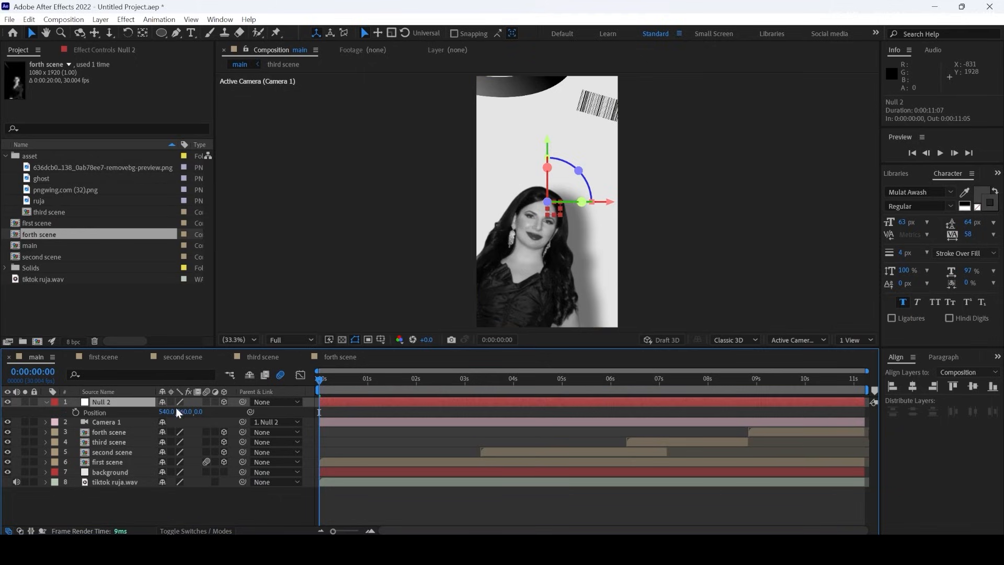
{"action": "left_click", "coordinate": [75, 413]}
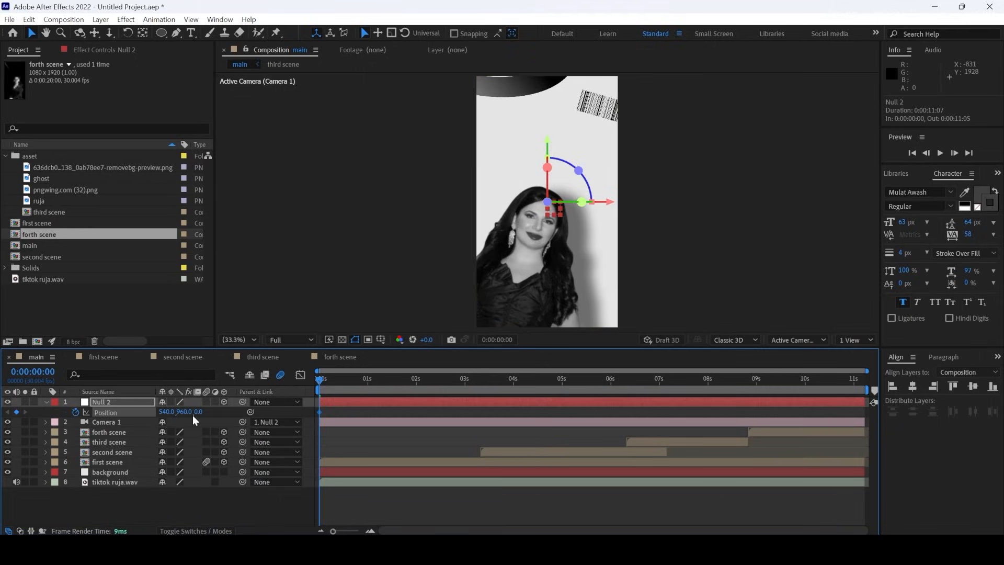
{"action": "left_click_drag", "start_coordinate": [199, 415], "coordinate": [303, 416]}
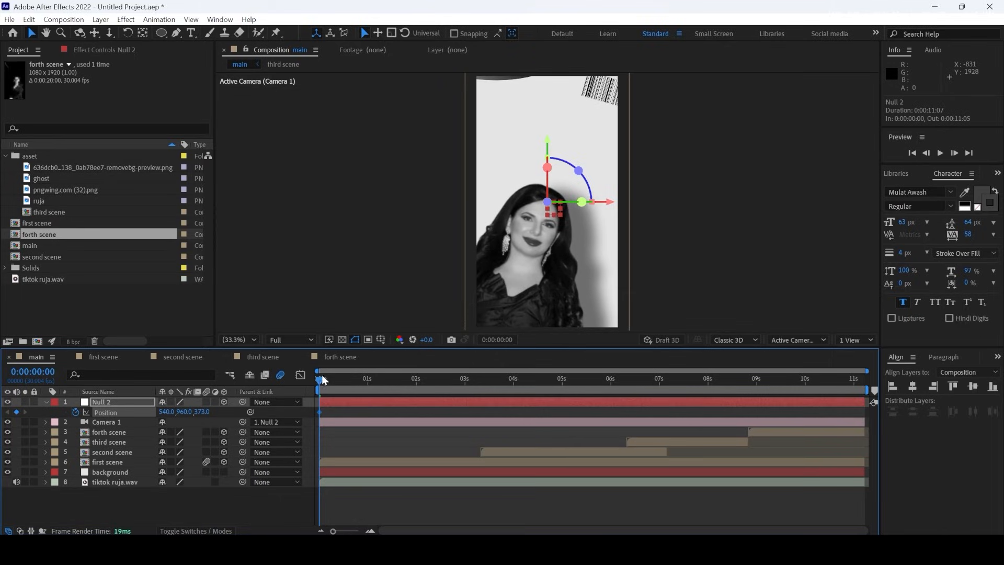
Reset the null's position to a Z value of 0 at 0:00:01:22 and preview the camera move
{"action": "left_click_drag", "start_coordinate": [322, 384], "coordinate": [409, 367]}
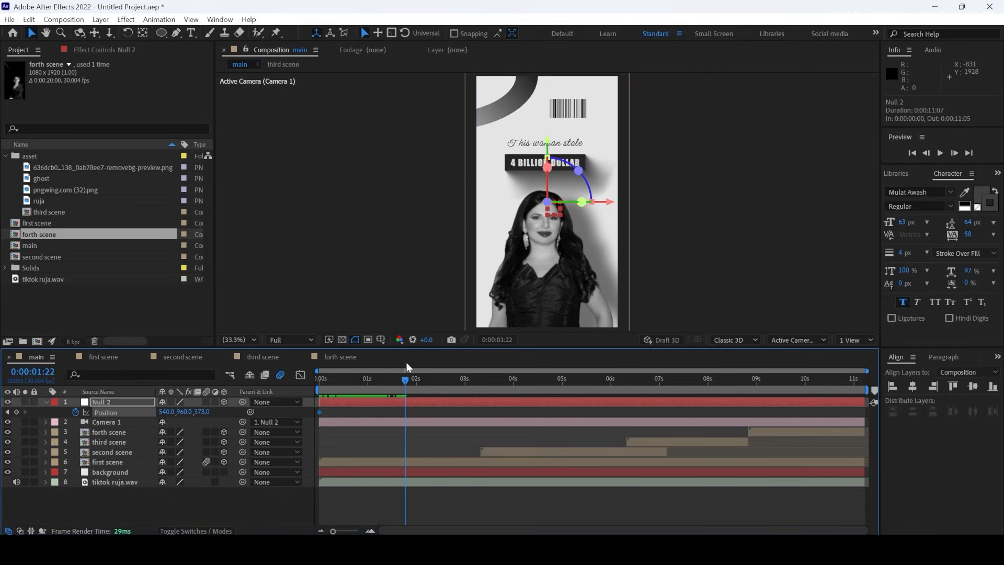
{"action": "right_click", "coordinate": [203, 416]}
{"action": "left_click", "coordinate": [256, 335]}
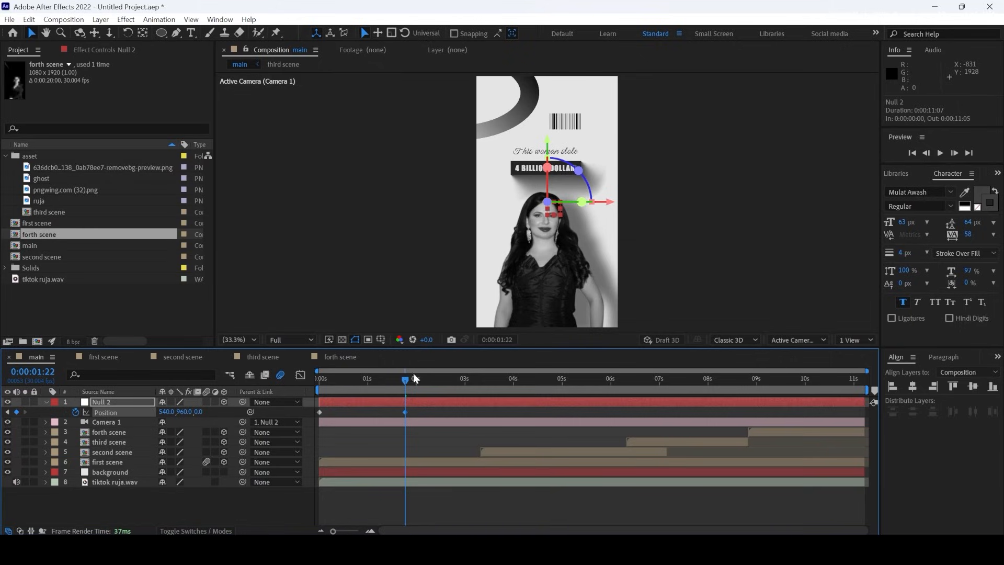
{"action": "left_click_drag", "start_coordinate": [406, 378], "coordinate": [268, 372]}
{"action": "key", "text": "space"}
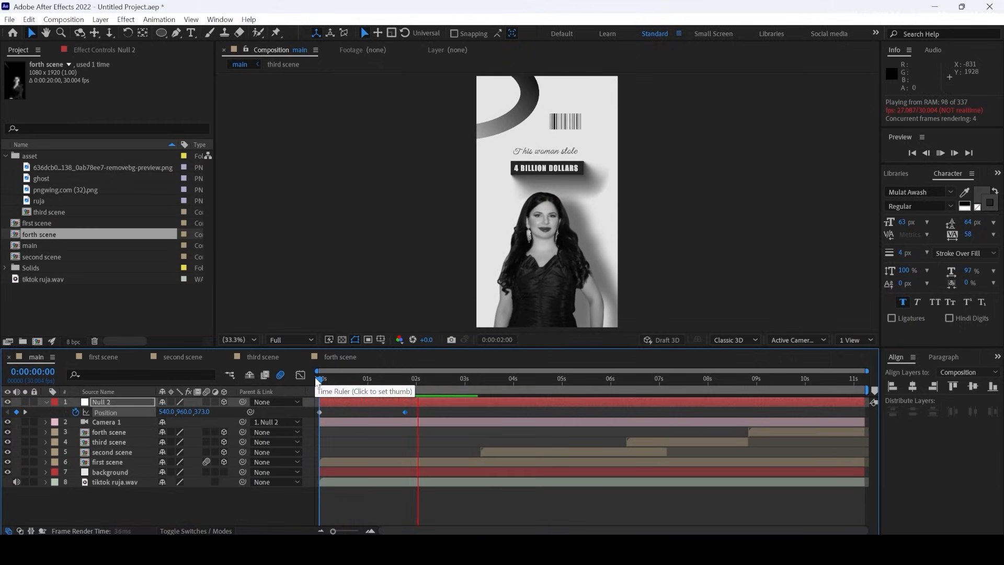
{"action": "key", "text": "space"}
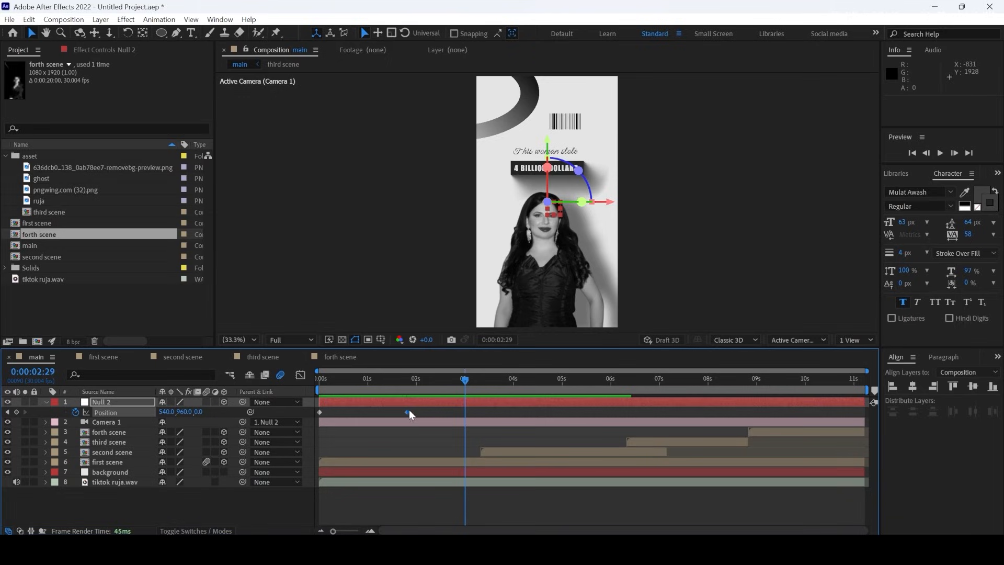
Move the null's second position keyframe to about 3.5 seconds, where the second scene comes in, and preview the slower camera move
{"action": "left_click_drag", "start_coordinate": [409, 411], "coordinate": [305, 384]}
{"action": "key", "text": "space"}
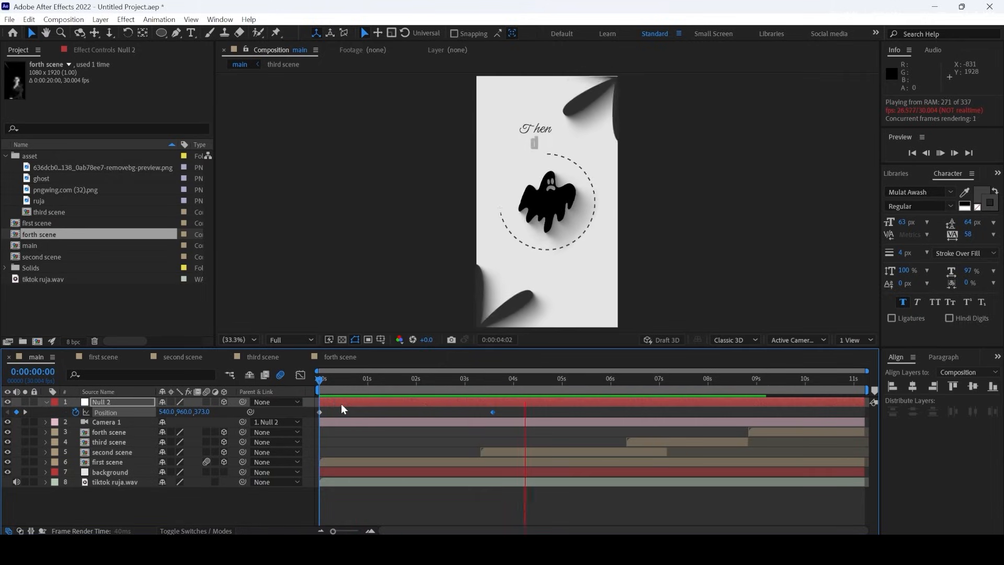
{"action": "key", "text": "space"}
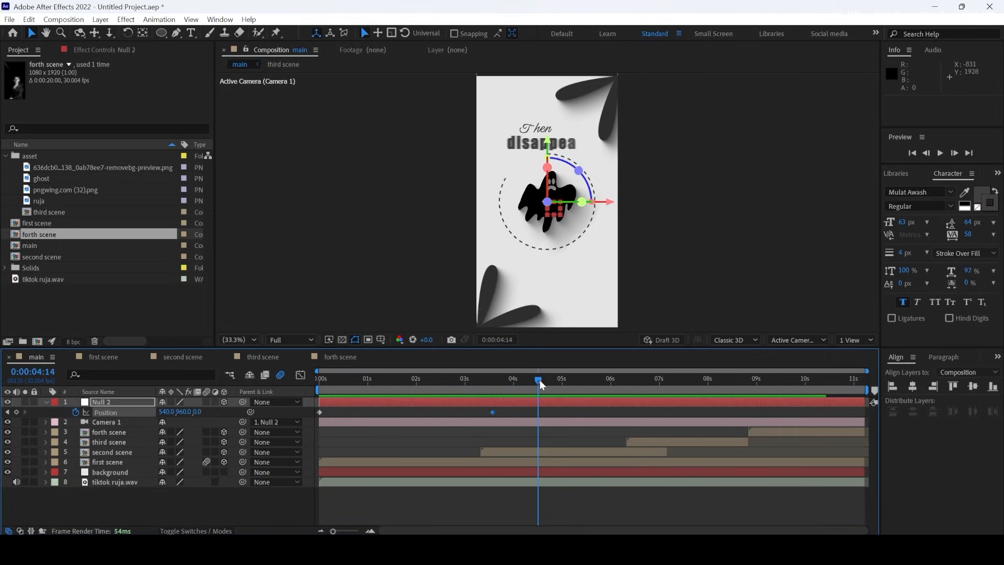
Add a null position keyframe with Z 0 at 0:00:03:19 and set Z to 340 at 0:00:07:05
{"action": "left_click_drag", "start_coordinate": [540, 380], "coordinate": [498, 392]}
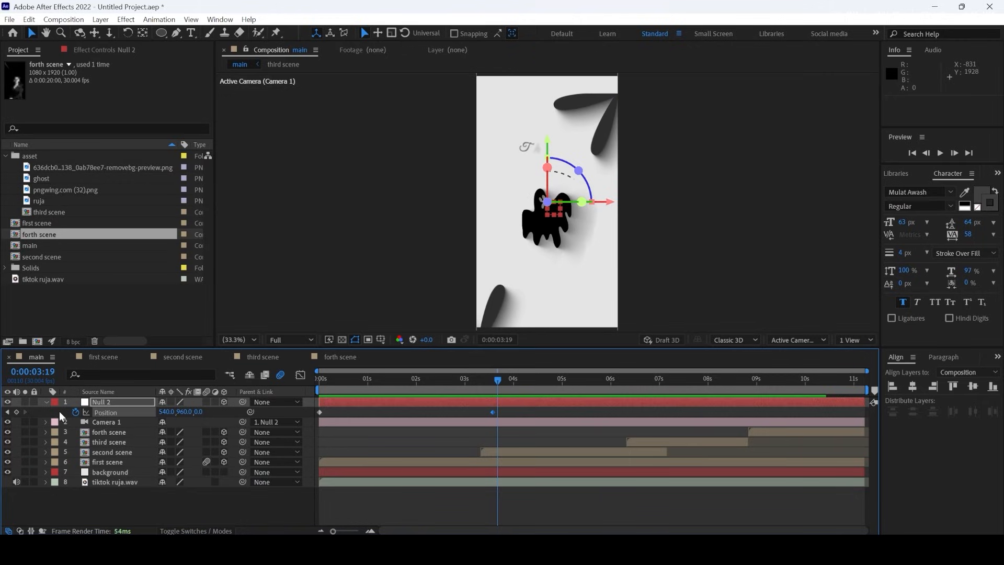
{"action": "left_click_drag", "start_coordinate": [499, 380], "coordinate": [666, 377]}
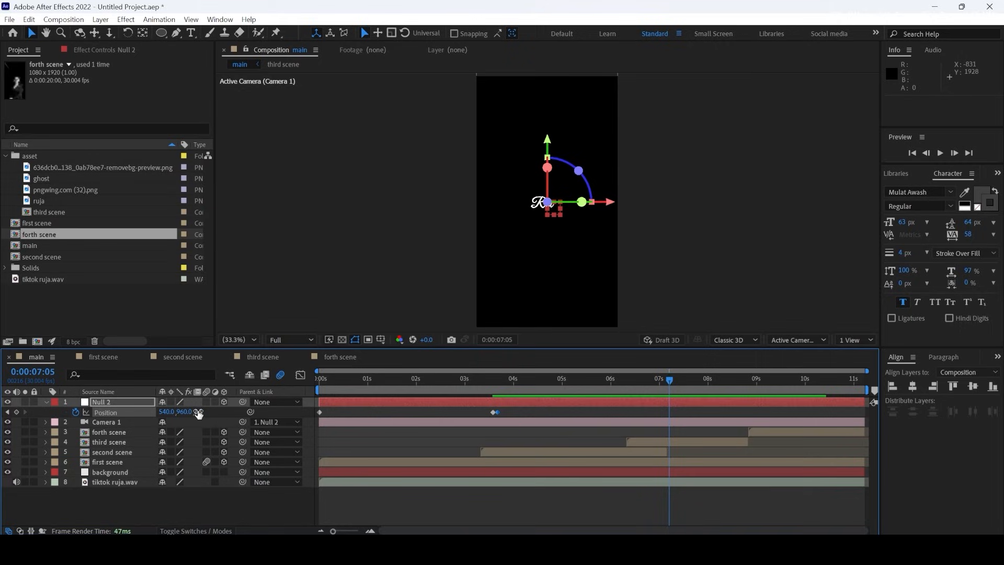
{"action": "left_click_drag", "start_coordinate": [199, 413], "coordinate": [354, 369]}
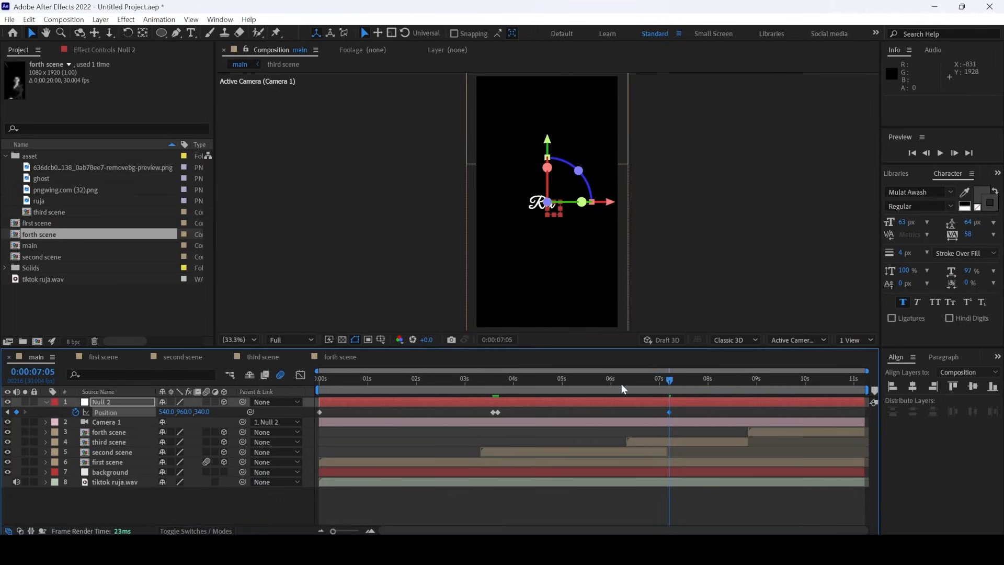
Preview the camera move through the second scene and into the third scene
{"action": "left_click", "coordinate": [499, 385]}
{"action": "key", "text": "space"}
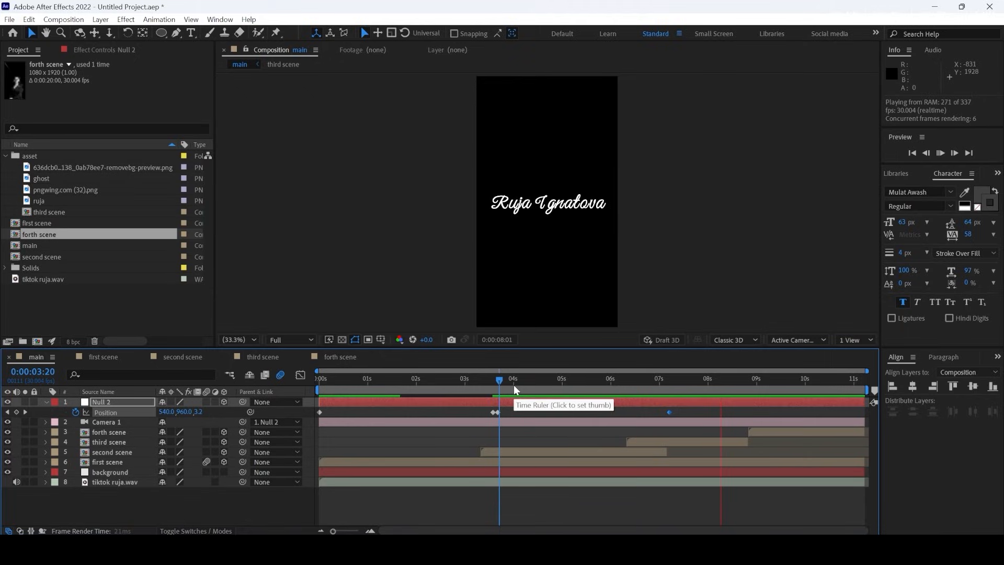
{"action": "key", "text": "space"}
{"action": "left_click", "coordinate": [610, 379]}
{"action": "key", "text": "space"}
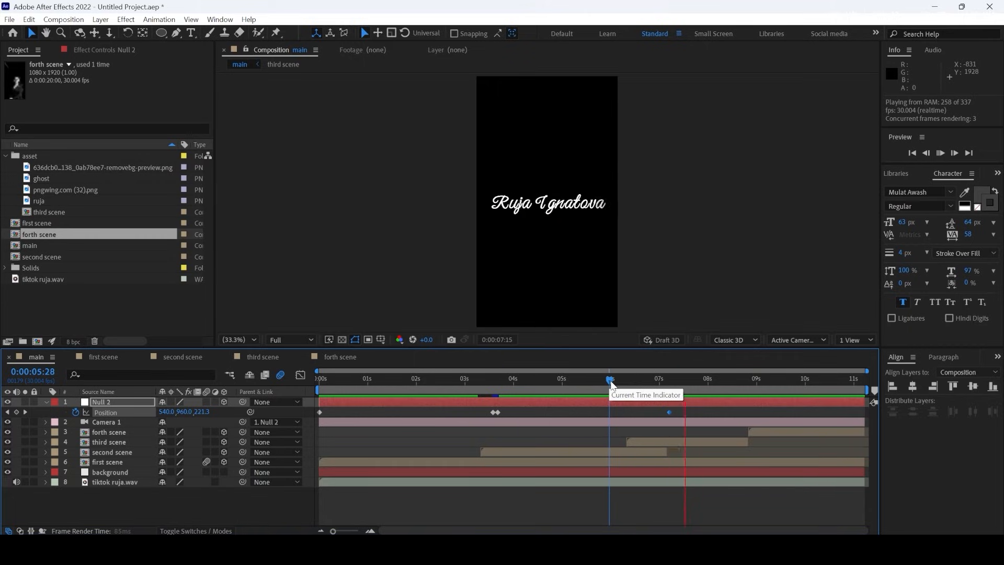
{"action": "key", "text": "space"}
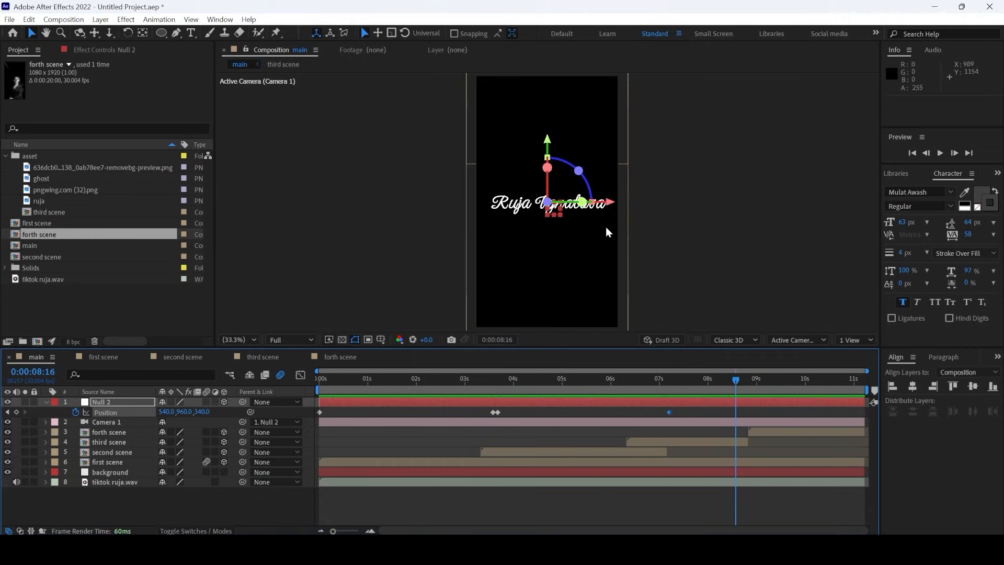
Undo the misplaced keyframe and add a null position keyframe at 0:00:08:23, just before the forth scene starts
{"action": "left_click_drag", "start_coordinate": [735, 382], "coordinate": [749, 381]}
{"action": "key", "text": "ctrl+z"}
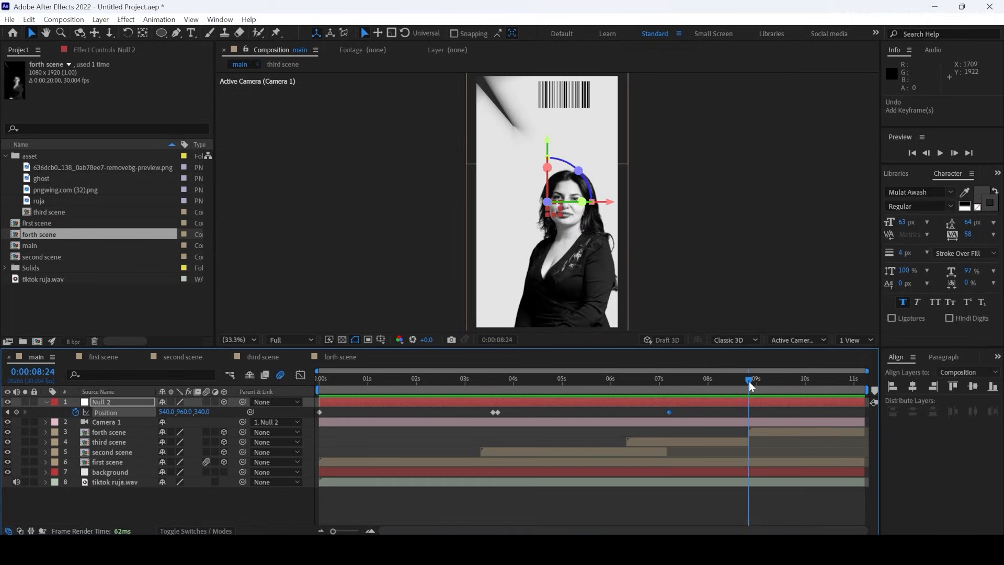
{"action": "left_click", "coordinate": [16, 412]}
{"action": "left_click_drag", "start_coordinate": [749, 377], "coordinate": [747, 379]}
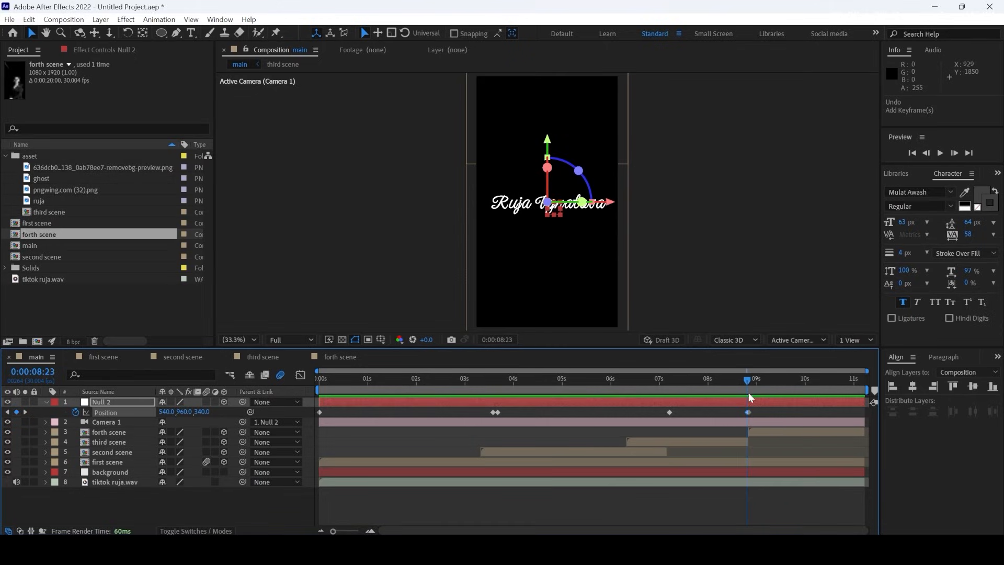
Set the null's Z position to 1338 at 0:00:08:24, where the forth scene starts
{"action": "left_click_drag", "start_coordinate": [748, 378], "coordinate": [750, 378]}
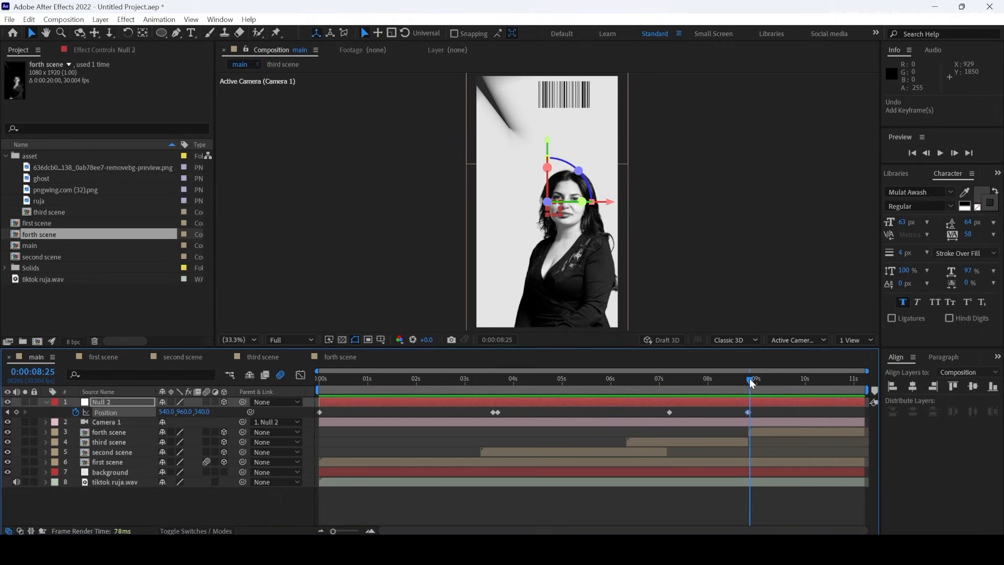
{"action": "left_click", "coordinate": [749, 413]}
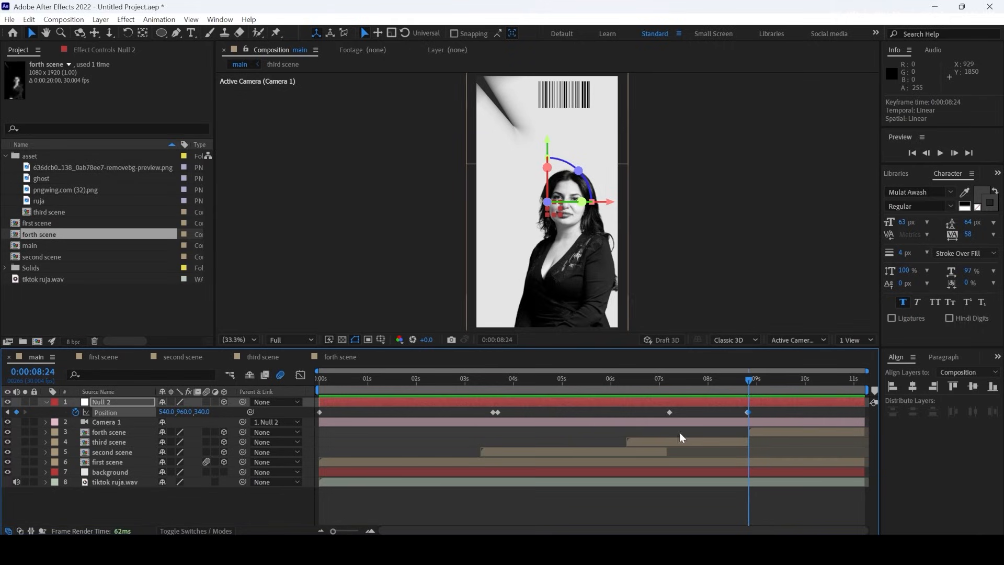
{"action": "left_click_drag", "start_coordinate": [204, 417], "coordinate": [738, 397]}
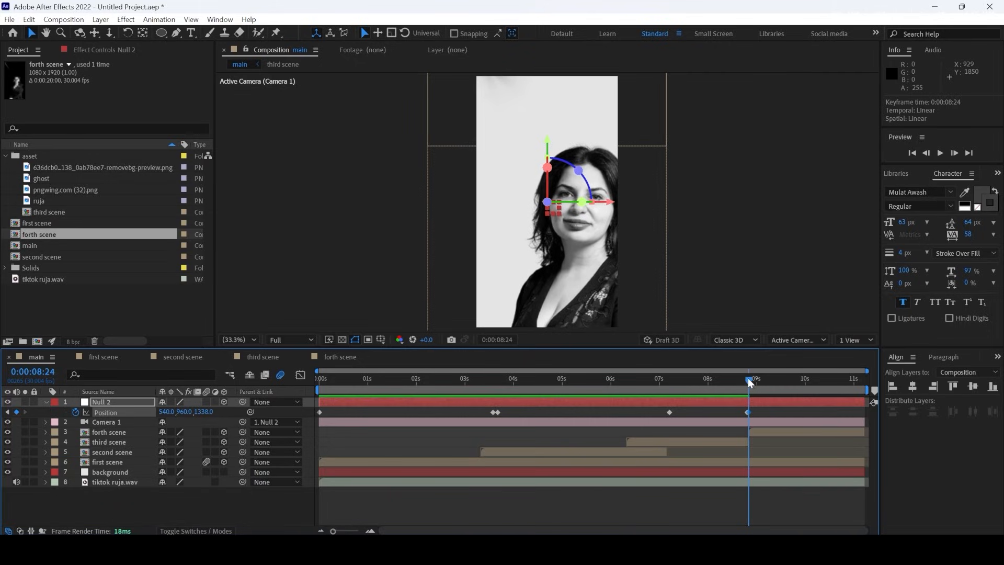
Reset the null's position to Z 0 at 0:00:11:05 and preview the camera move
{"action": "left_click_drag", "start_coordinate": [750, 380], "coordinate": [870, 390]}
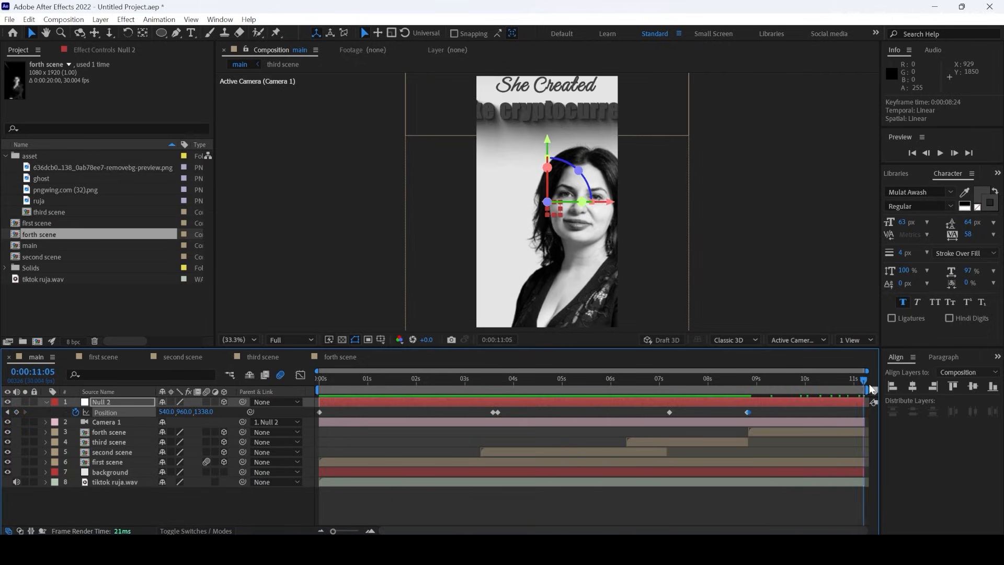
{"action": "right_click", "coordinate": [204, 416]}
{"action": "left_click", "coordinate": [230, 336]}
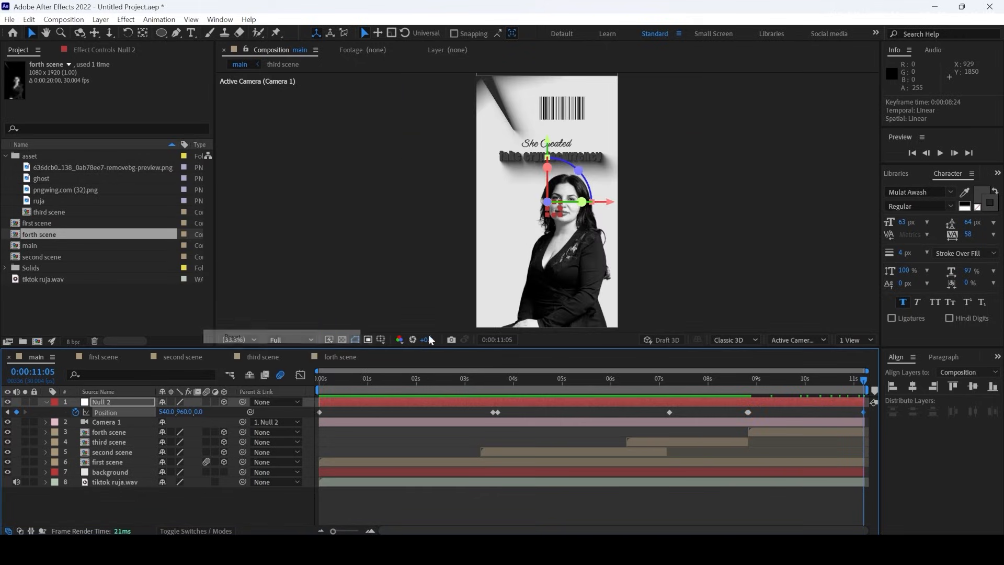
{"action": "left_click", "coordinate": [739, 375]}
{"action": "key", "text": "space"}
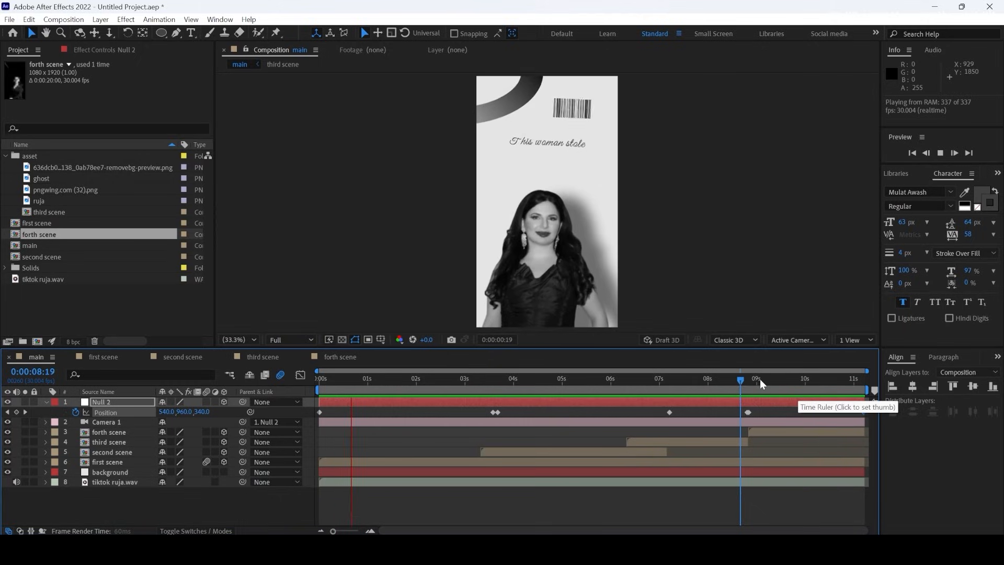
Move the null's last position keyframe earlier to about 0:00:09:11 and preview the faster camera move
{"action": "left_click_drag", "start_coordinate": [745, 379], "coordinate": [748, 380]}
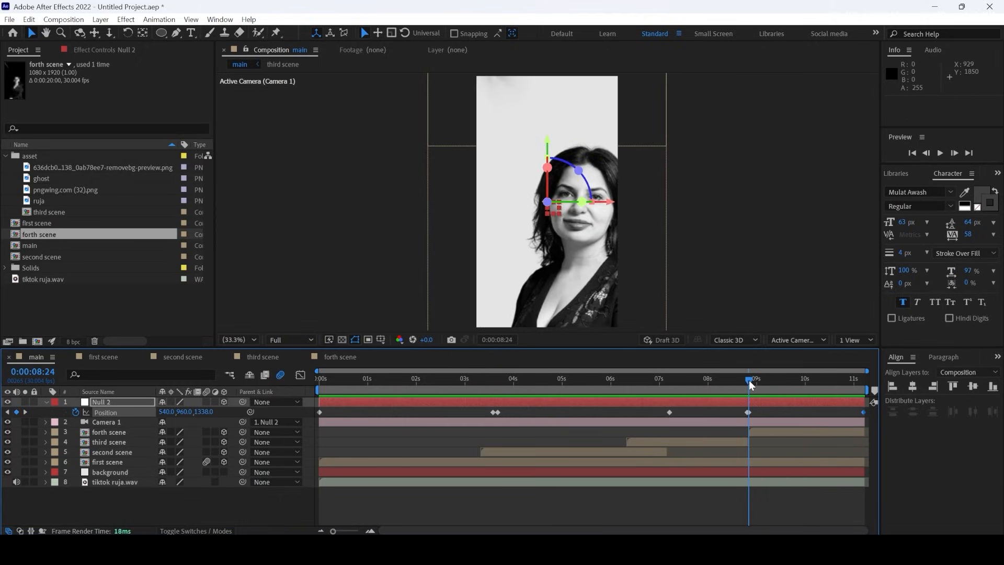
{"action": "left_click_drag", "start_coordinate": [864, 412], "coordinate": [769, 419]}
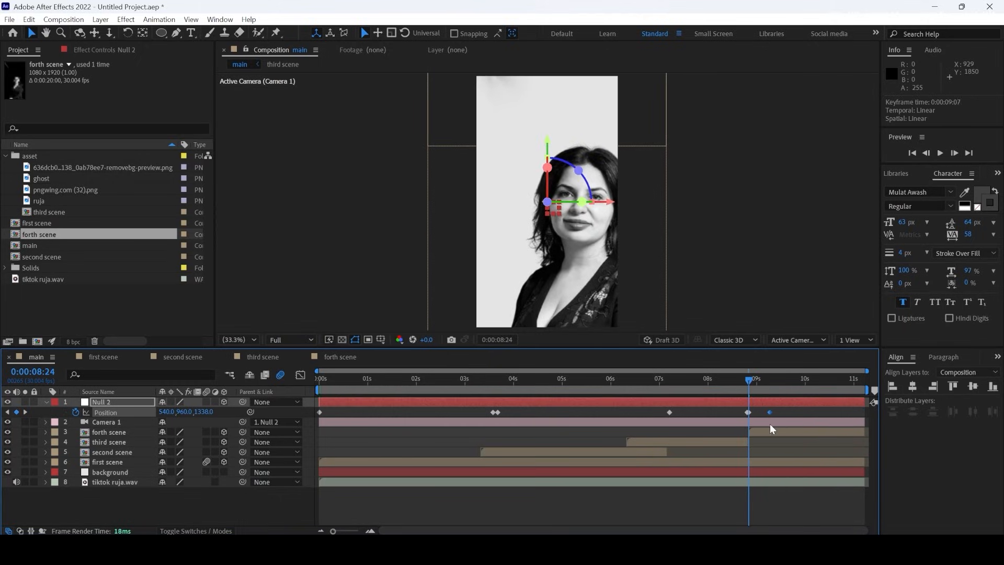
{"action": "key", "text": "space"}
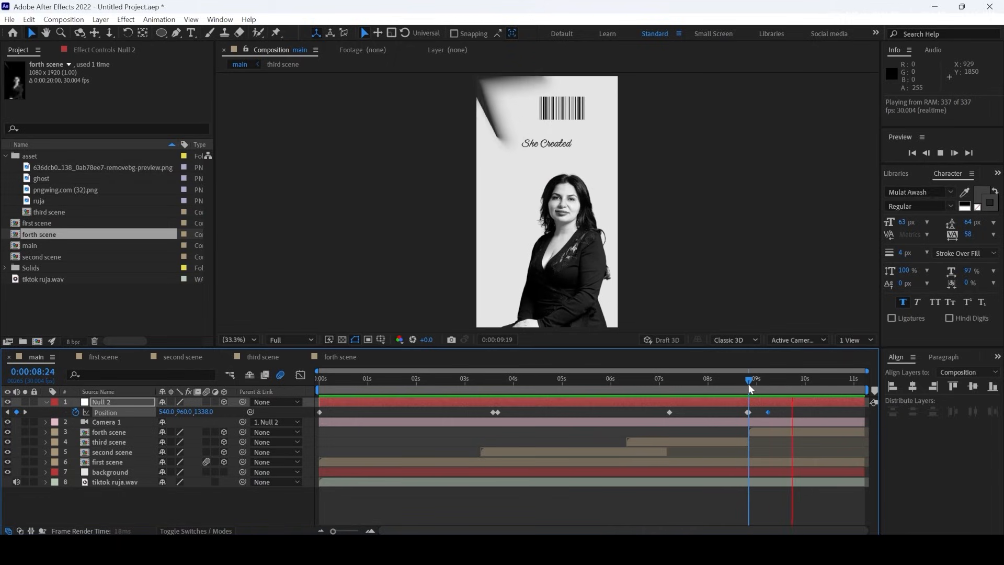
{"action": "key", "text": "space"}
{"action": "left_click_drag", "start_coordinate": [768, 414], "coordinate": [776, 413]}
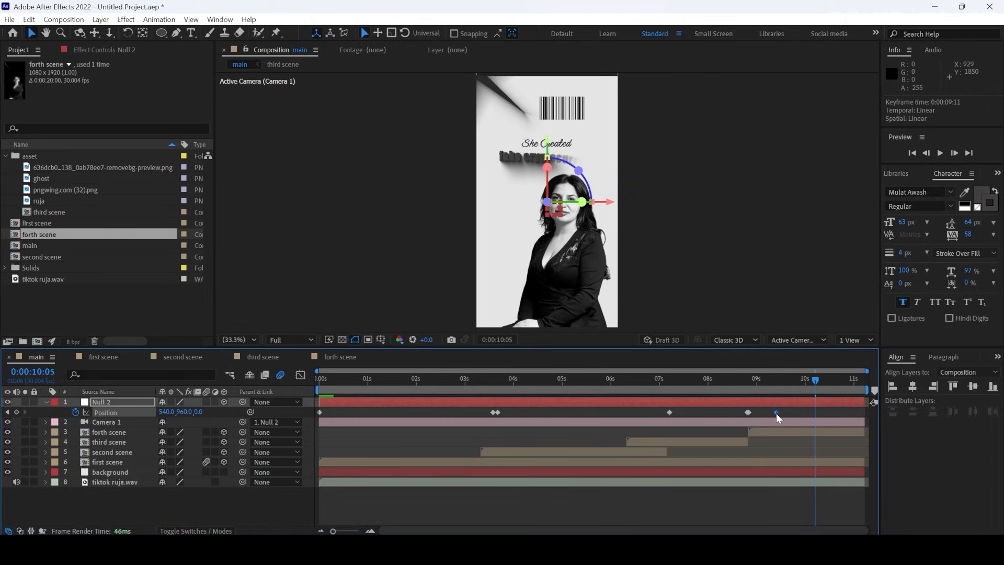
{"action": "left_click", "coordinate": [742, 387]}
{"action": "key", "text": "space"}
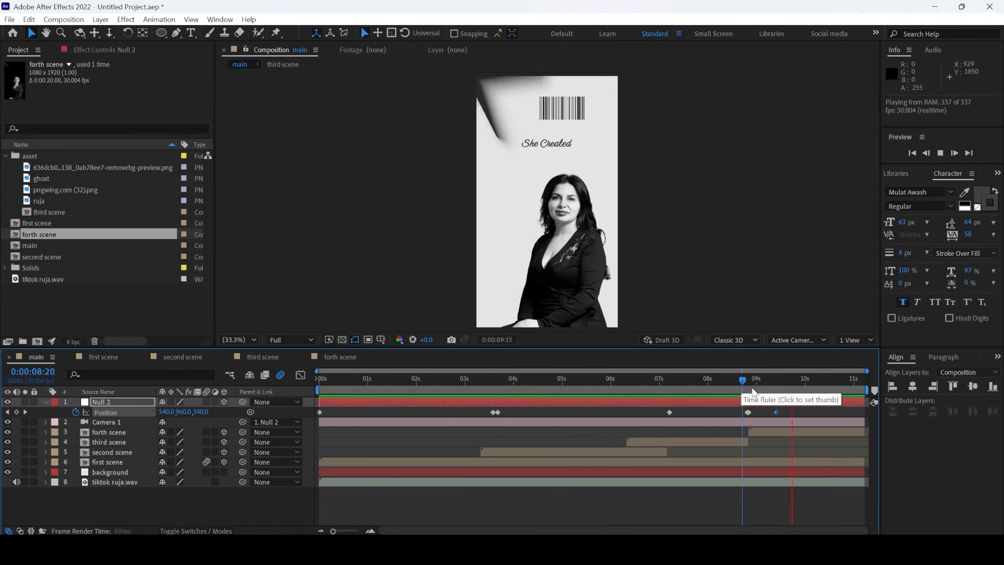
Apply Easy Ease to the null's last two position keyframes in the forth scene
{"action": "left_click_drag", "start_coordinate": [785, 409], "coordinate": [751, 413]}
{"action": "right_click", "coordinate": [750, 412]}
{"action": "mouse_move", "coordinate": [798, 405]}
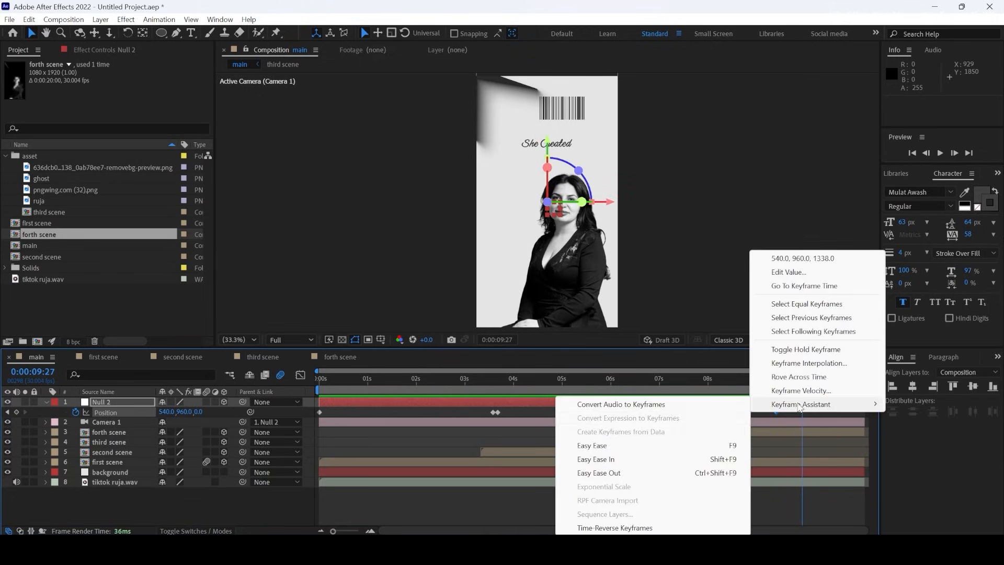
{"action": "left_click", "coordinate": [644, 445]}
In the speed graph, raise the last position keyframe's incoming influence to about 88% at 0 px/sec
{"action": "left_click", "coordinate": [298, 375]}
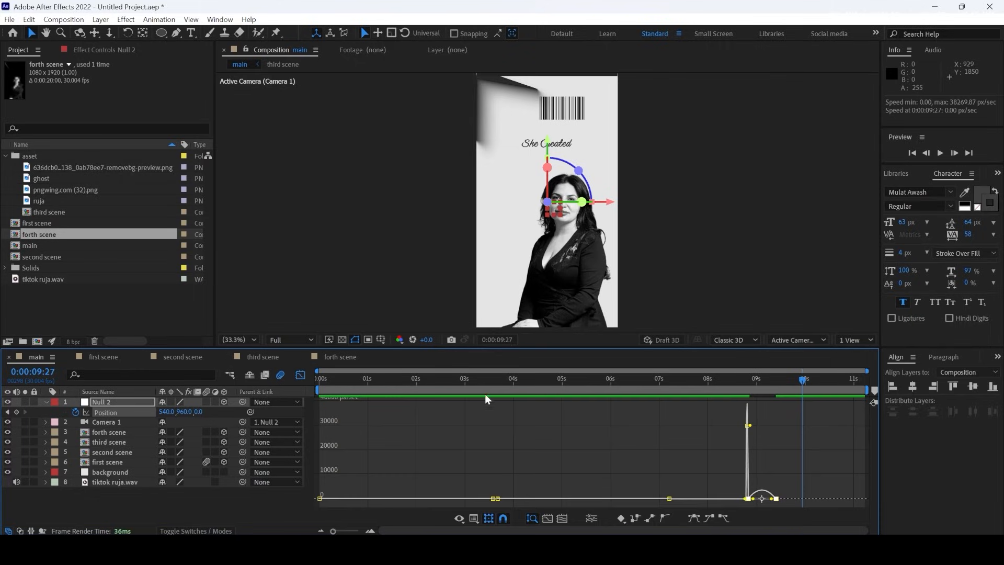
{"action": "left_click", "coordinate": [776, 499]}
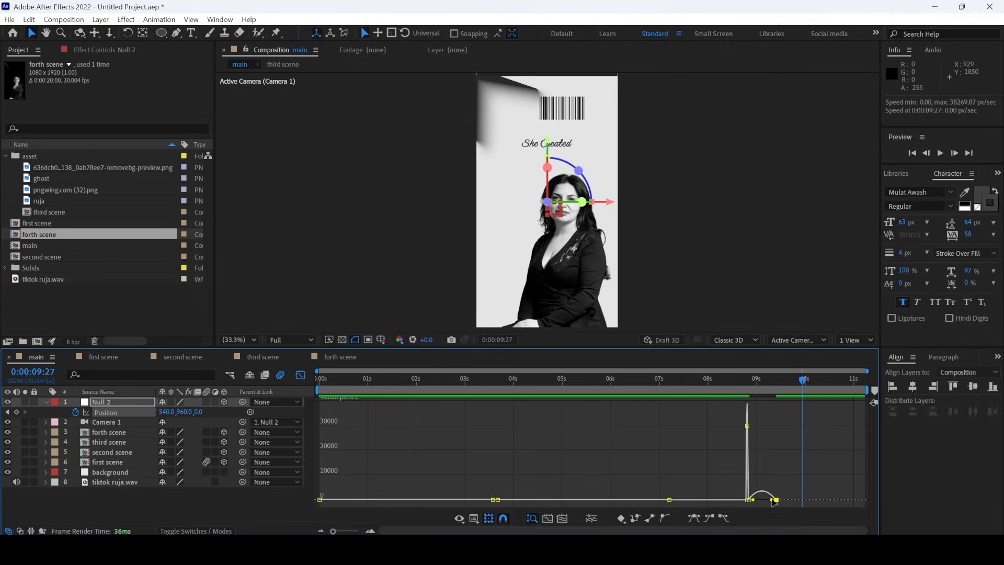
{"action": "left_click_drag", "start_coordinate": [770, 504], "coordinate": [764, 501]}
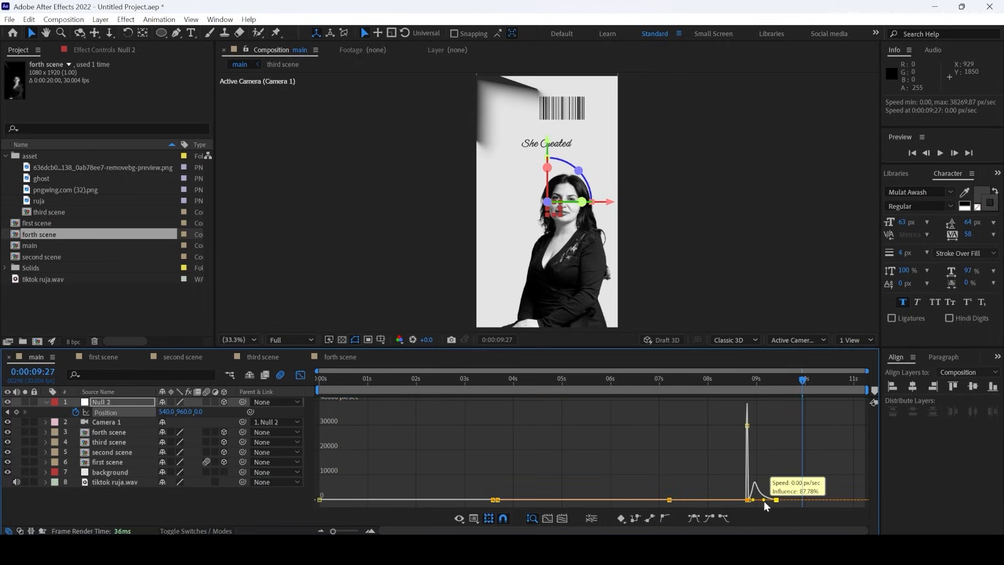
{"action": "left_click", "coordinate": [301, 375]}
Preview the eased camera move into the forth scene, and play the whole composition from the start
{"action": "left_click", "coordinate": [738, 378]}
{"action": "key", "text": "space"}
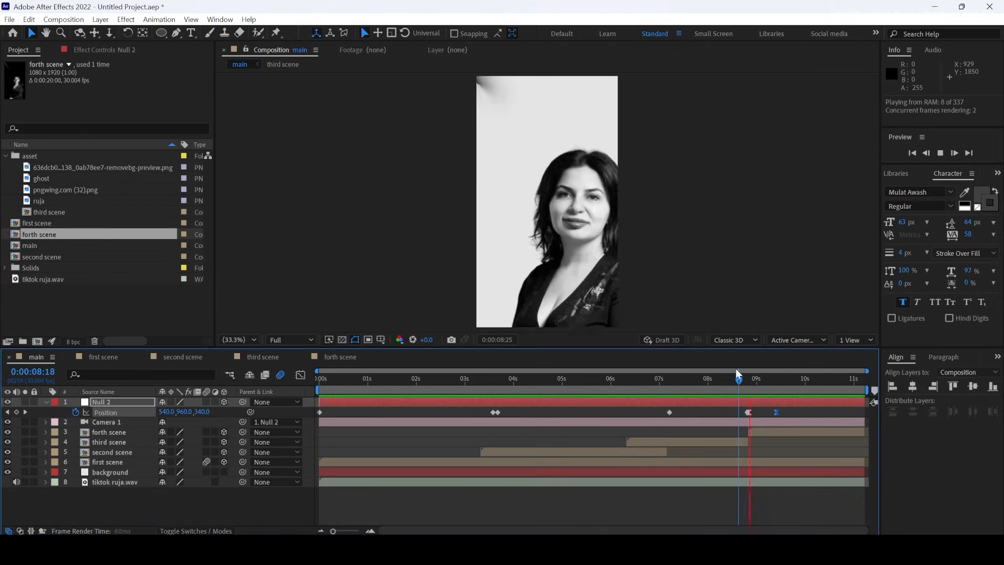
{"action": "left_click", "coordinate": [726, 375]}
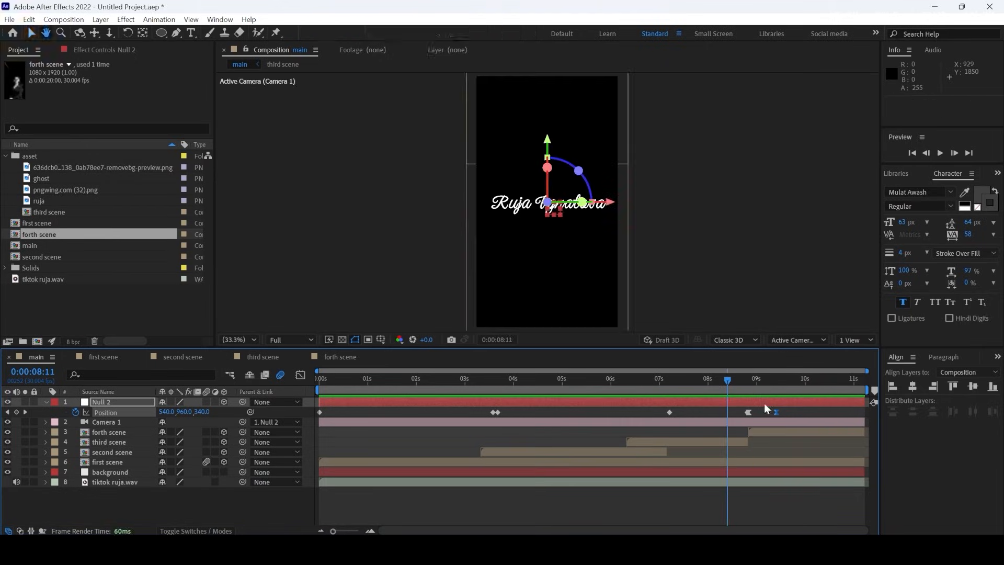
{"action": "left_click", "coordinate": [797, 410]}
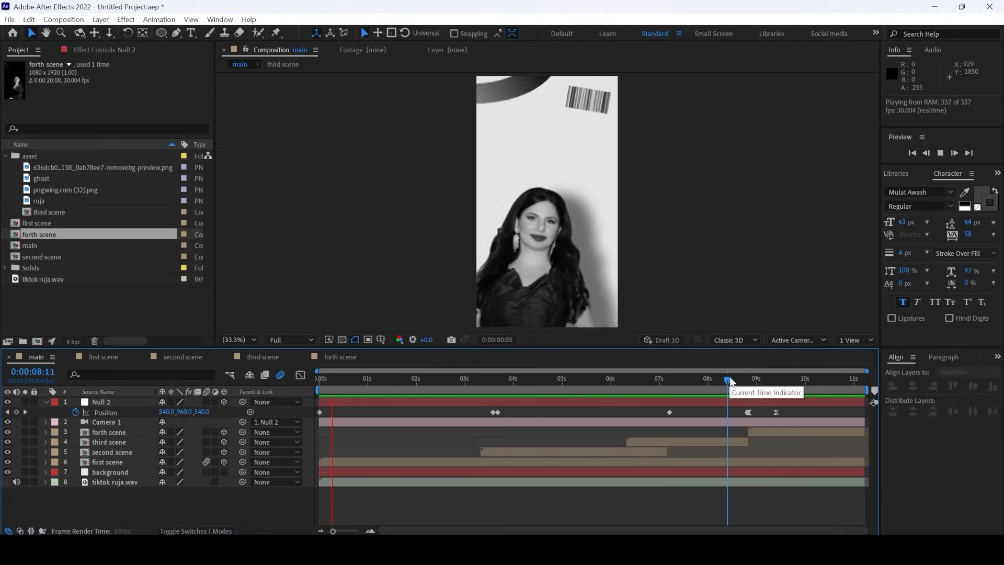
{"action": "left_click", "coordinate": [787, 382]}
{"action": "left_click_drag", "start_coordinate": [786, 382], "coordinate": [120, 380]}
{"action": "key", "text": "space"}
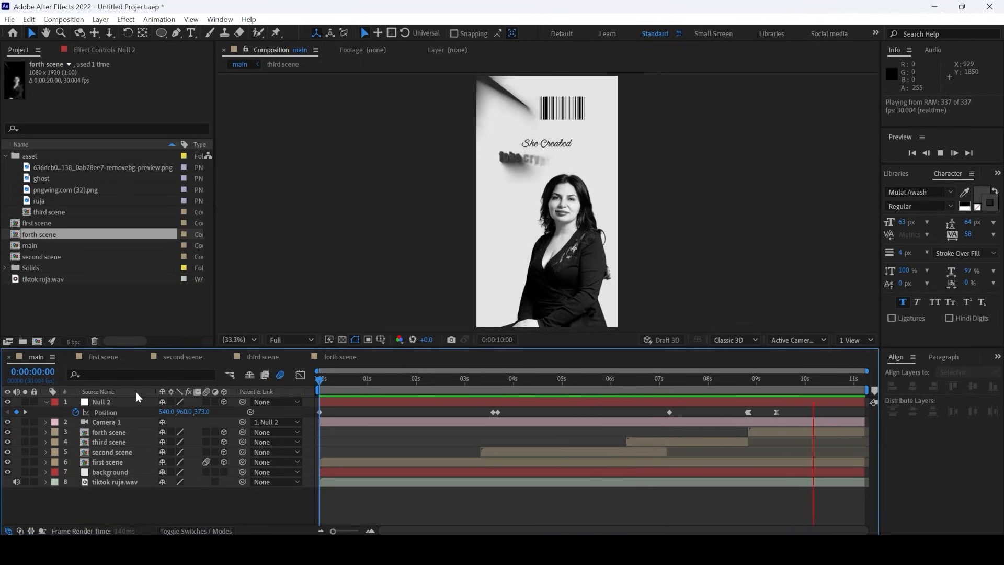
{"action": "key", "text": "space"}
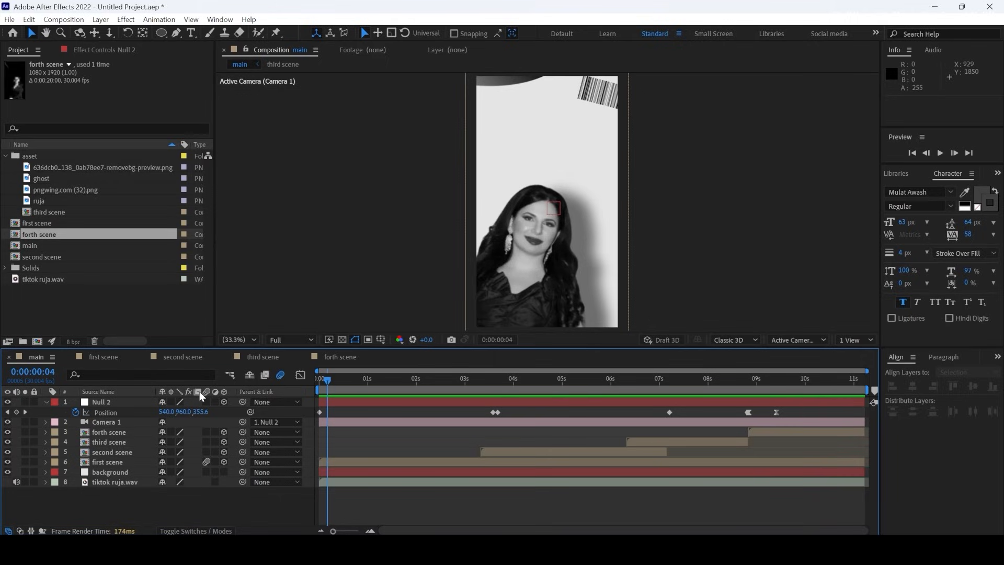